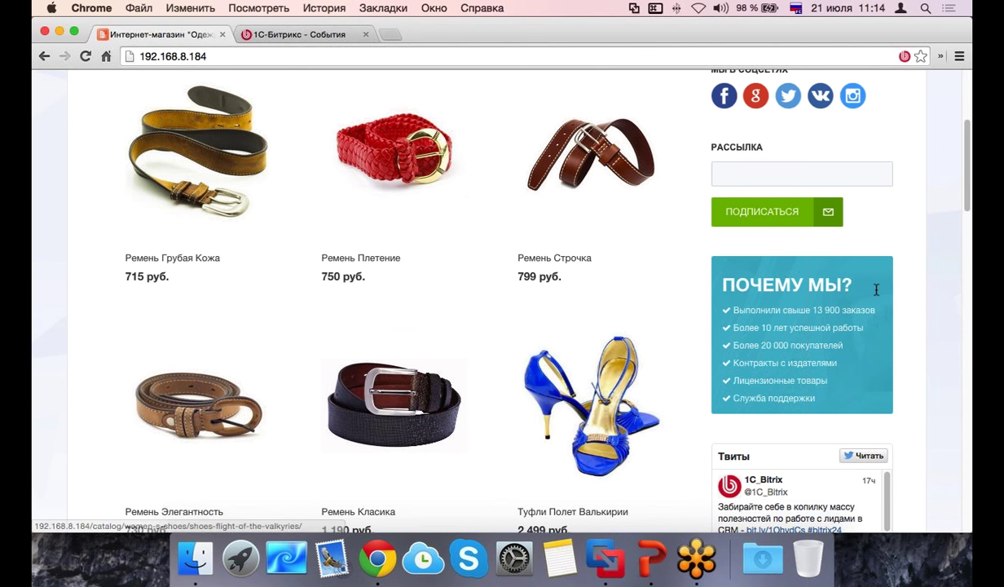
Step: Look over the storefront home page, including its search field and the Обувь category menu
scroll(823, 285, down, 1)
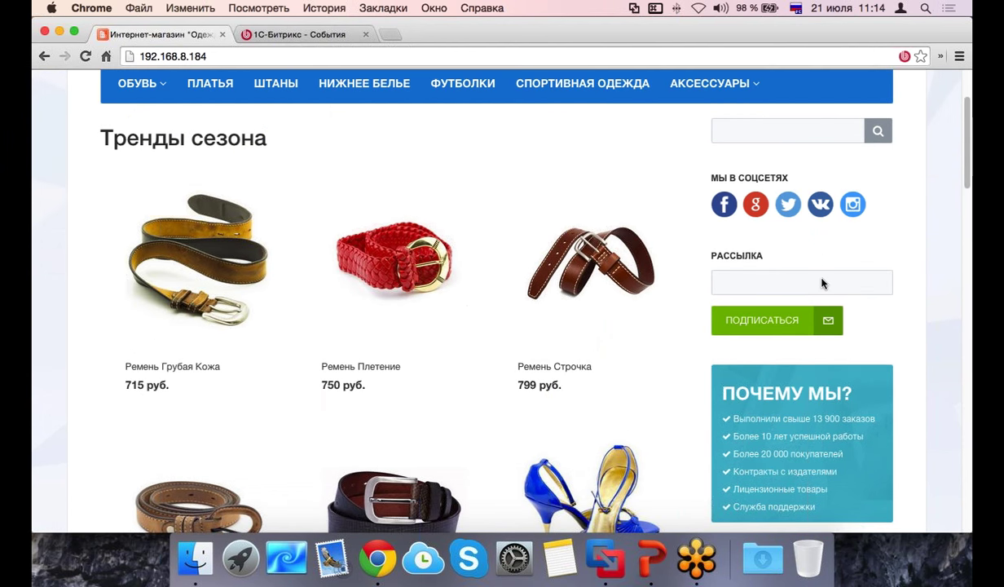
scroll(691, 357, up, 3)
click(781, 255)
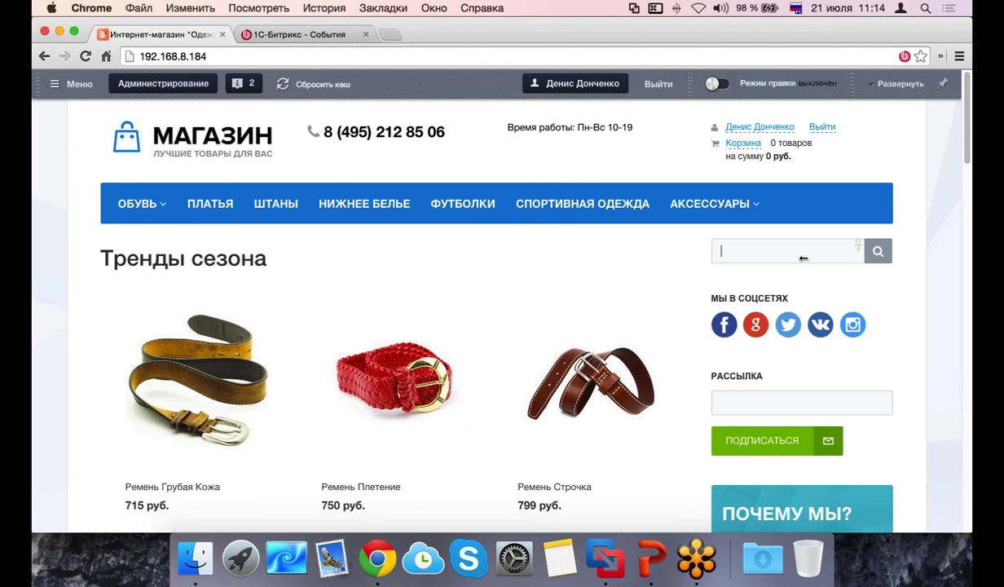
mouse_move(973, 308)
mouse_down()
mouse_move(718, 308)
mouse_move(973, 308)
mouse_up()
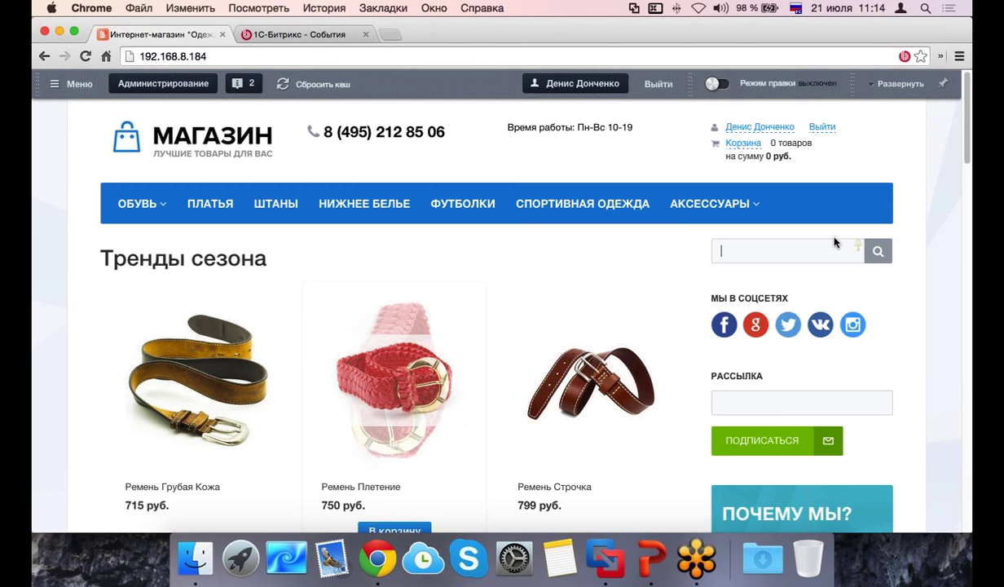
mouse_move(160, 207)
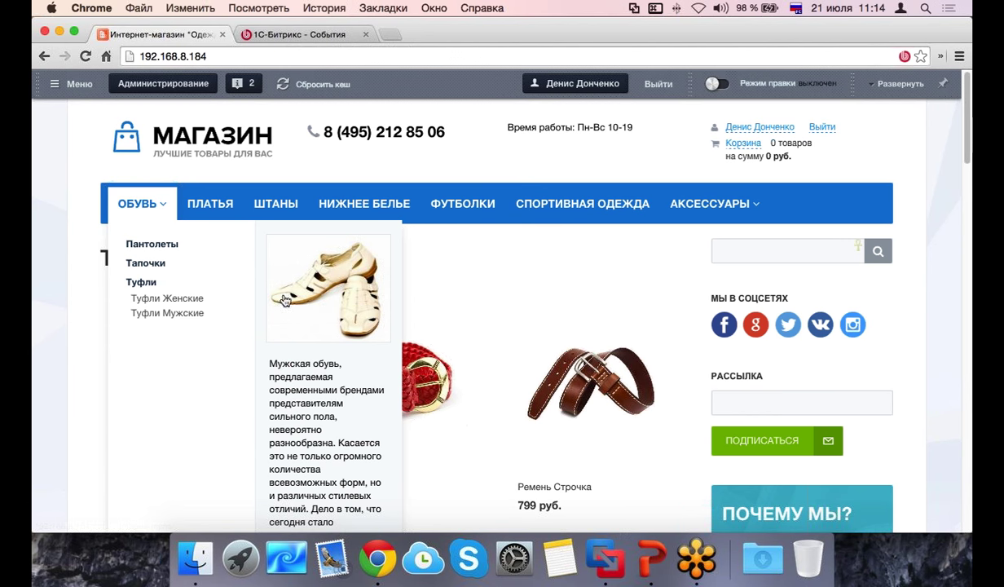
Step: Expand the site management toolbar above the storefront to its full view
double_click(382, 73)
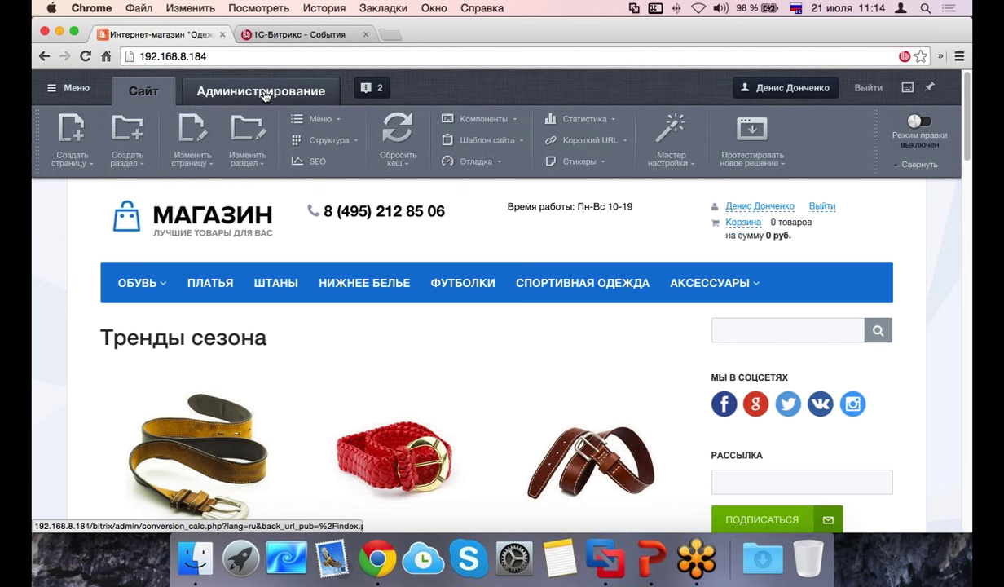
key(Tab)
key(Tab)
key(Tab)
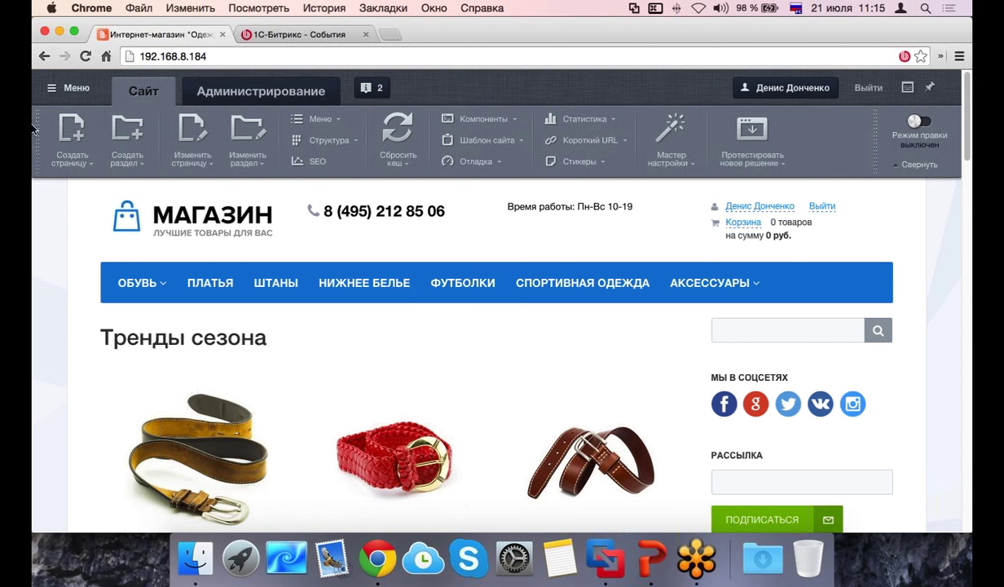
key(Tab)
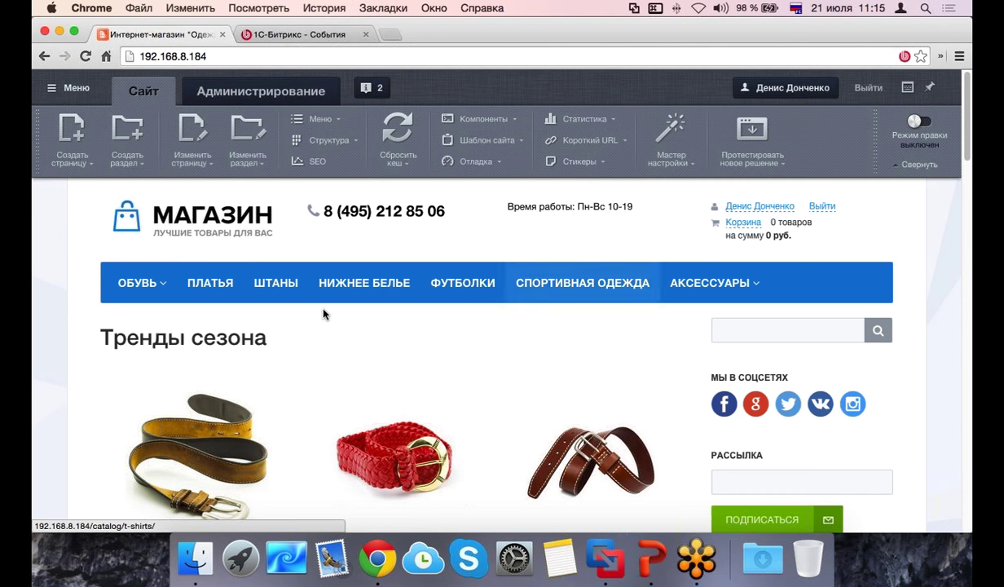
scroll(318, 310, down, 1)
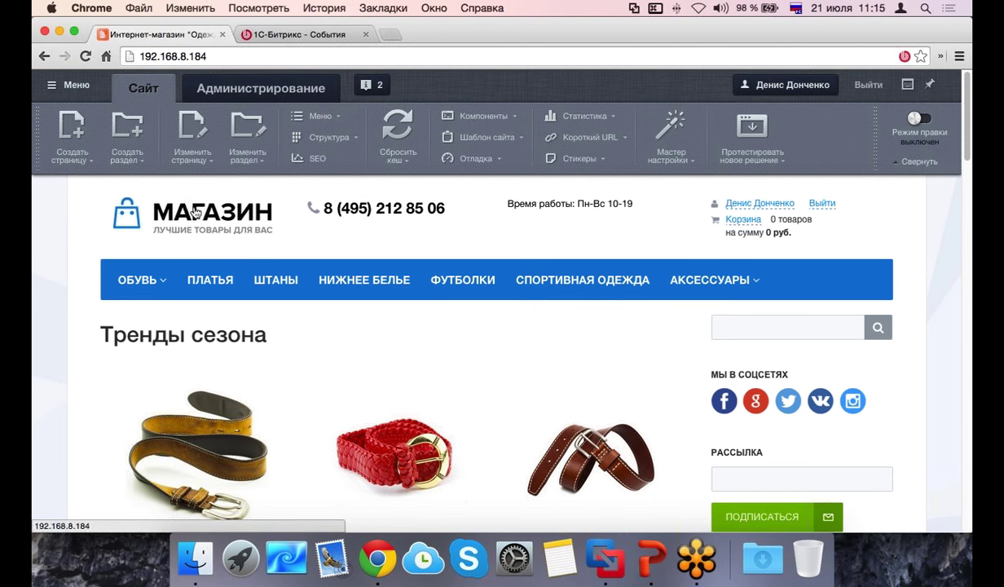
Step: Review the page-editing tools and the Меню editing options in the site management toolbar
click(192, 133)
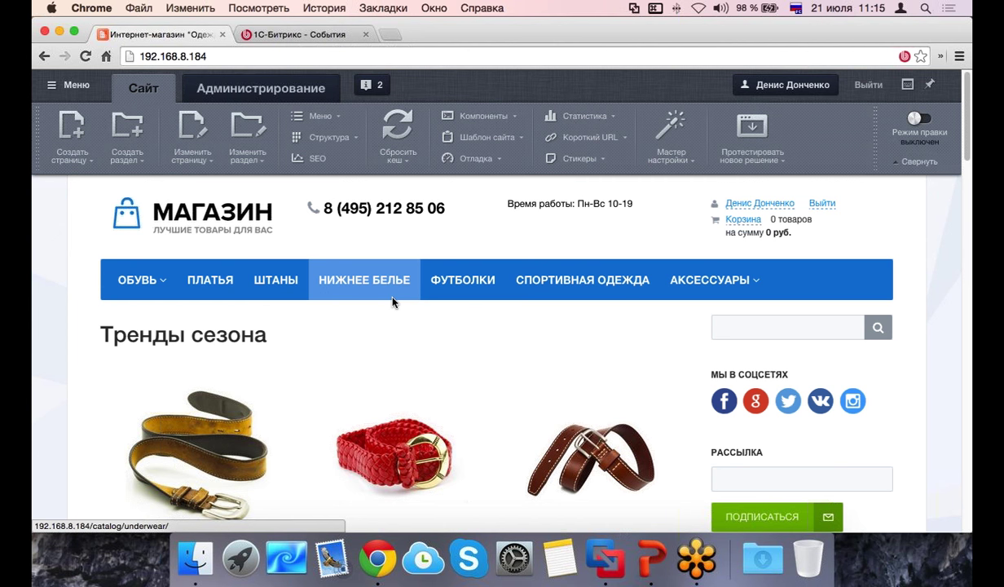
click(342, 119)
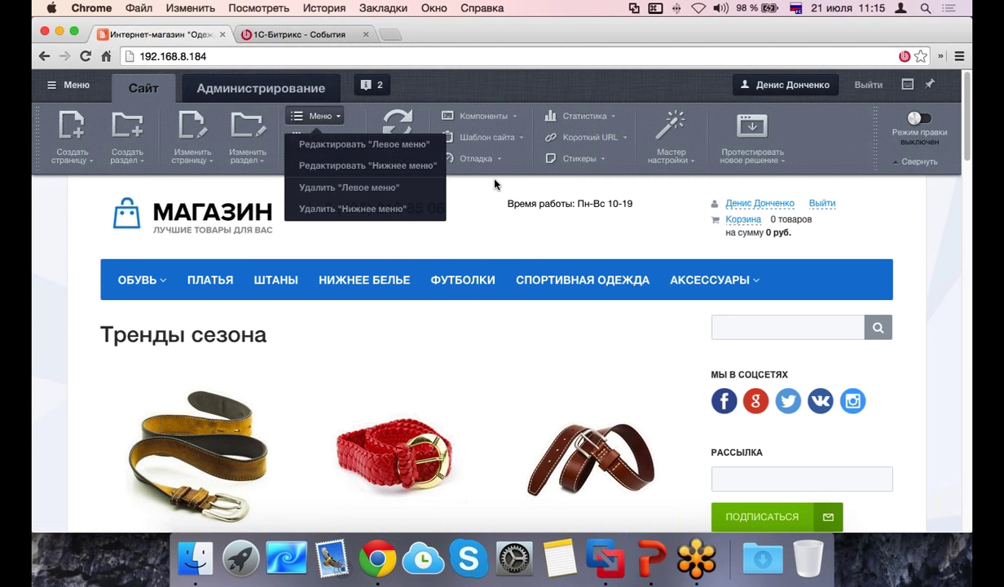
click(97, 202)
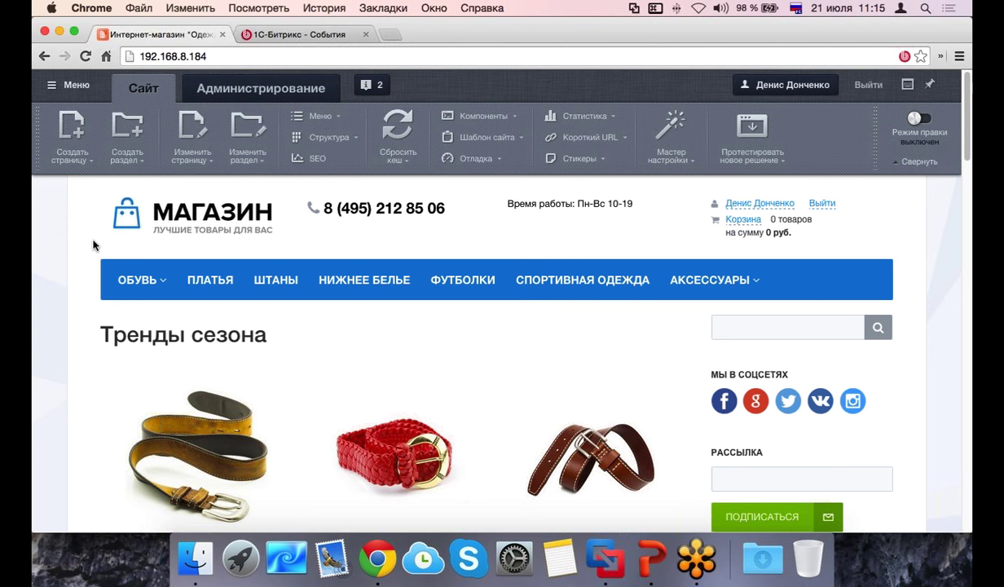
Step: Switch to the site's administration area and open its Рабочий стол dashboard
click(278, 95)
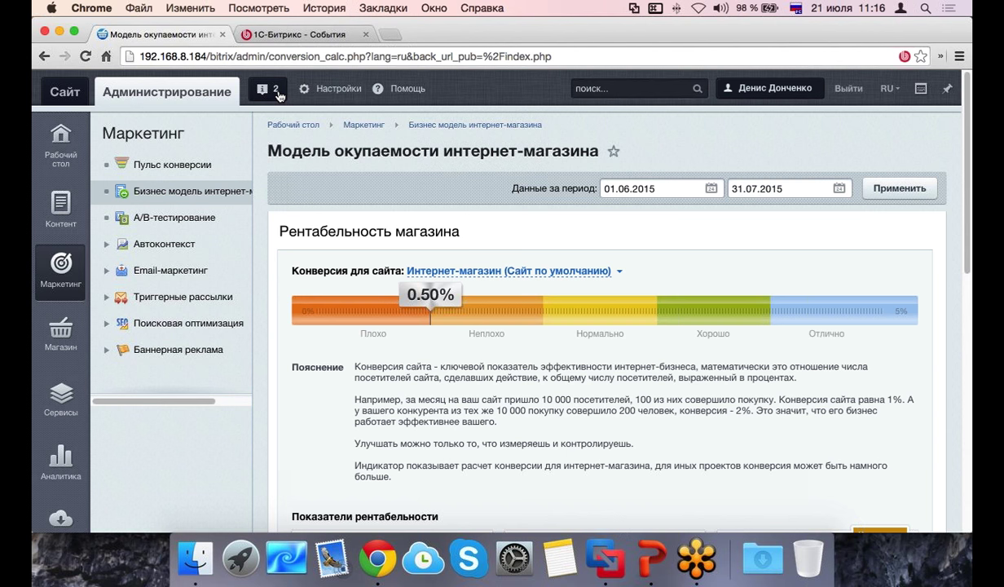
mouse_move(64, 147)
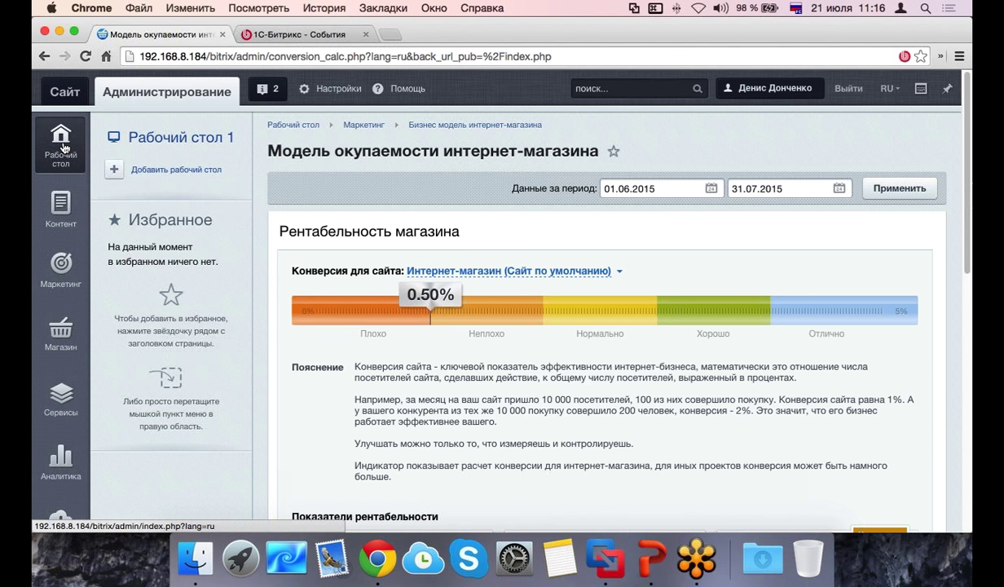
click(277, 126)
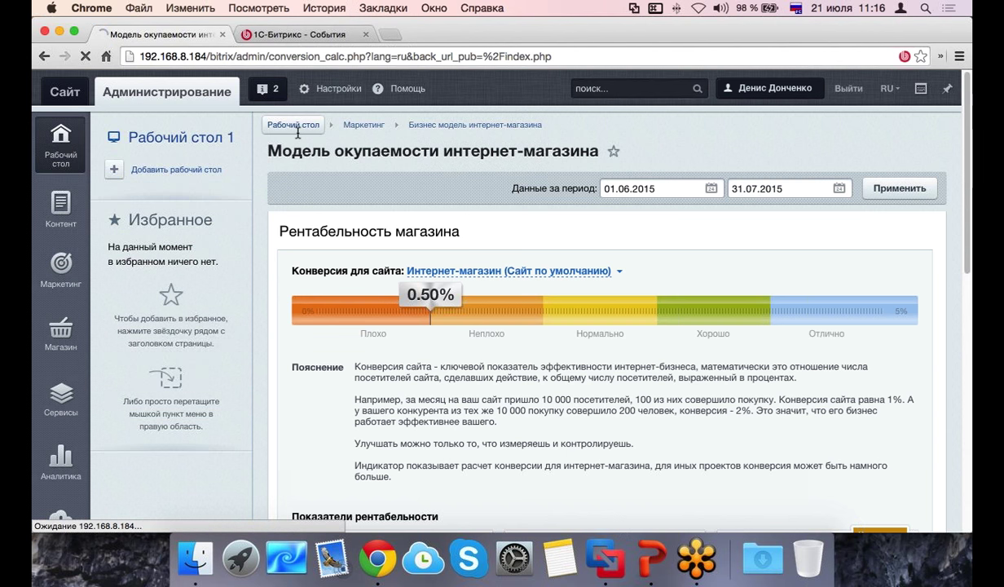
scroll(273, 163, down, 5)
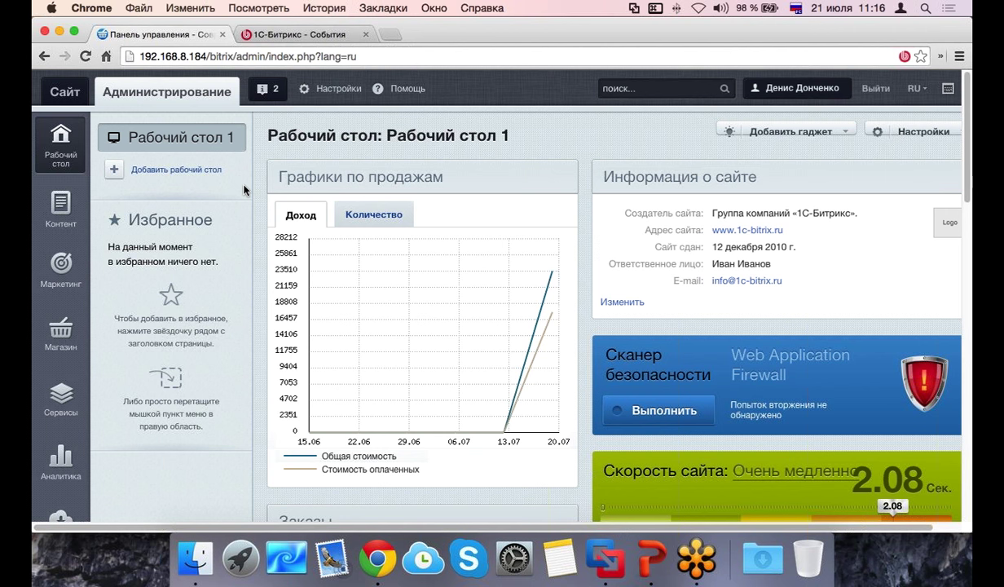
Step: Browse the Магазин, Сервисы and Marketplace sections of the administration menu
click(57, 344)
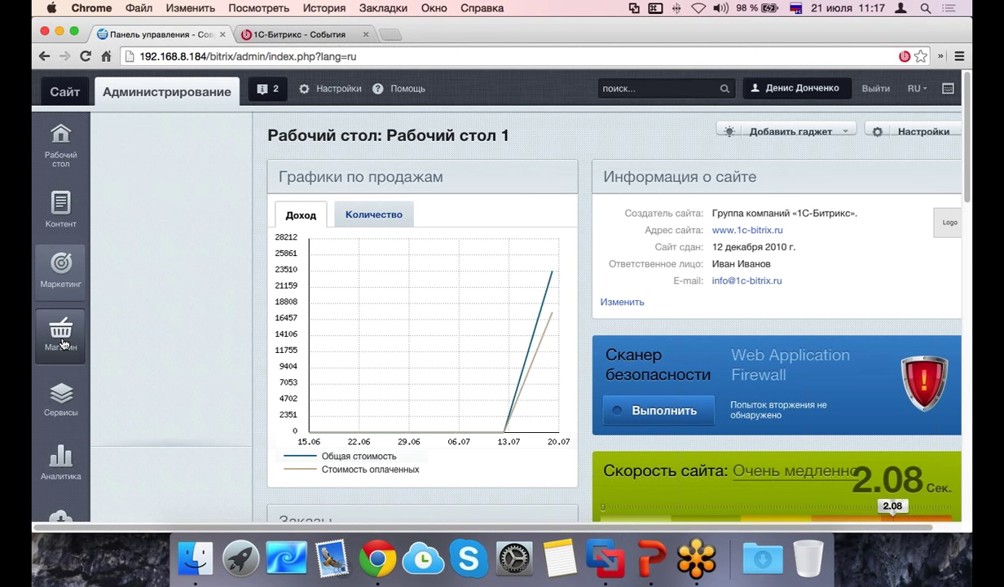
mouse_move(63, 348)
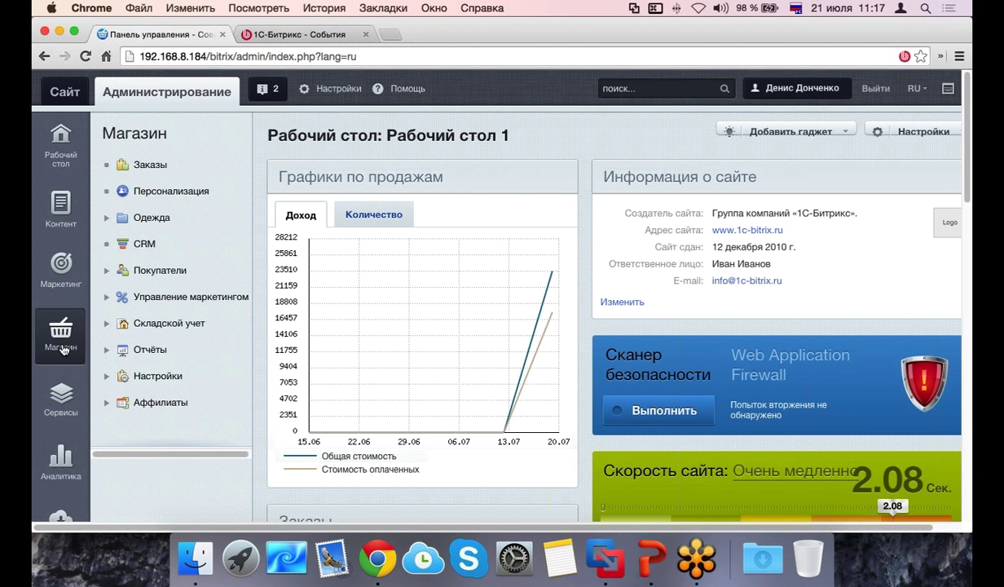
click(56, 396)
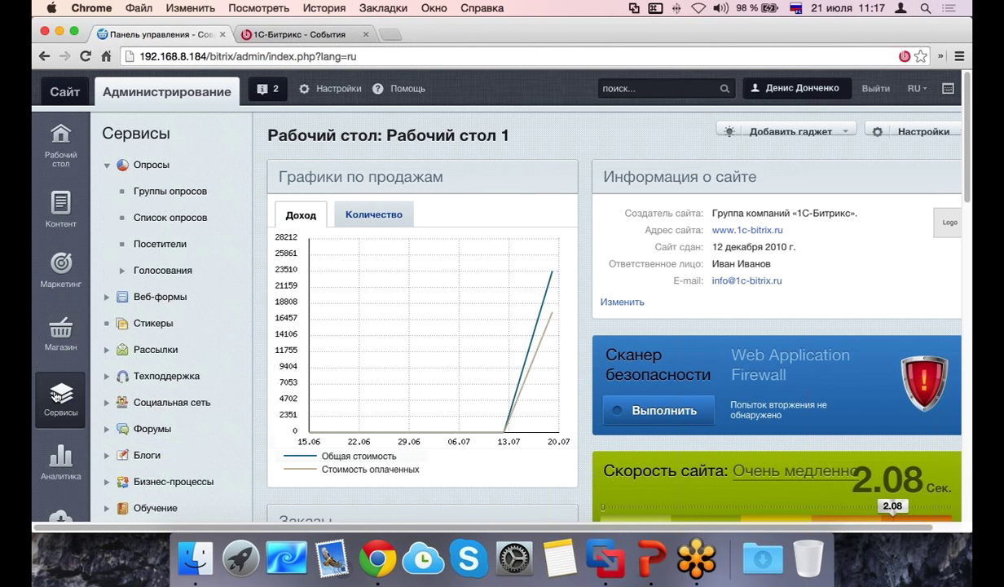
scroll(56, 396, down, 1)
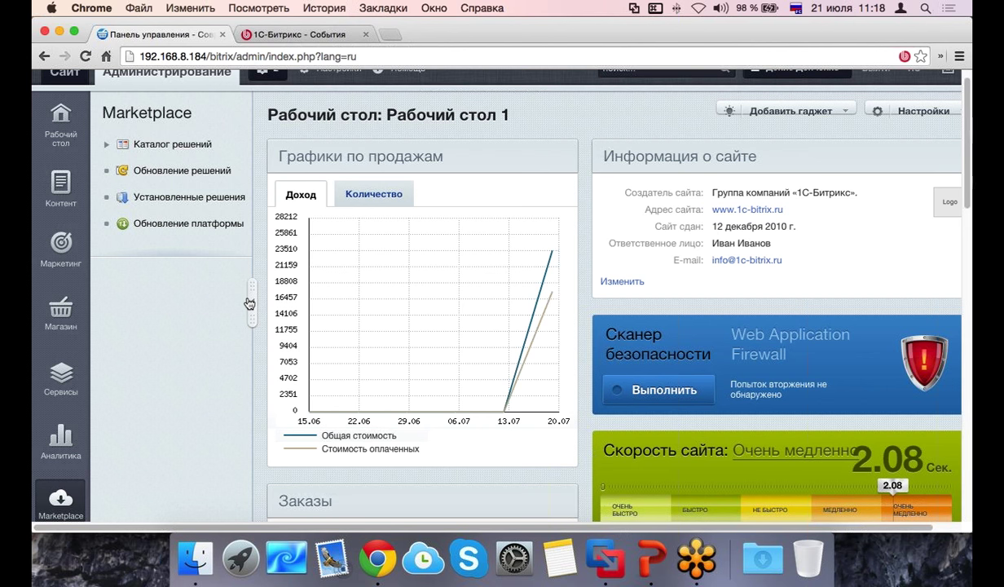
Step: Collapse the administration side menu and restore it
click(249, 303)
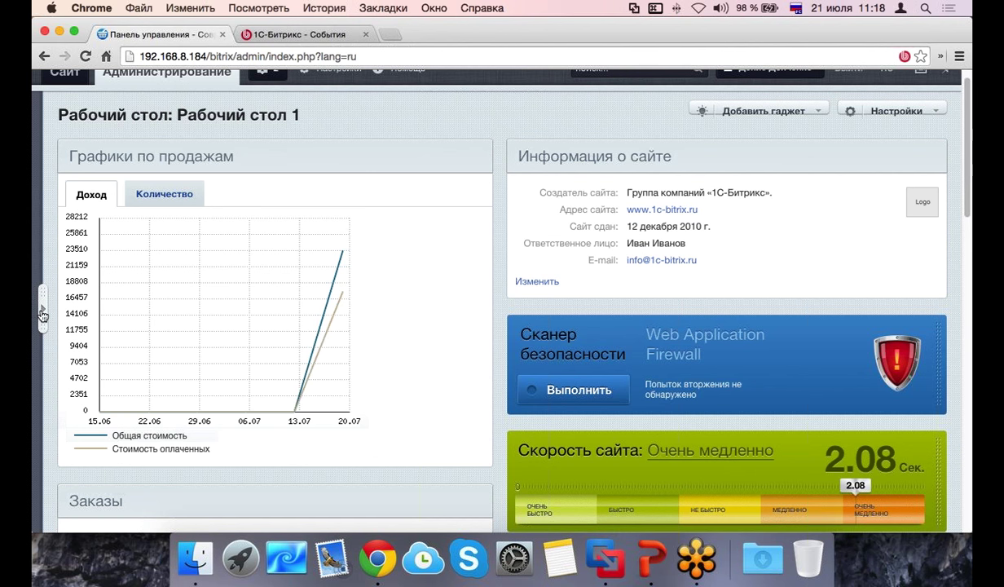
click(40, 303)
click(74, 189)
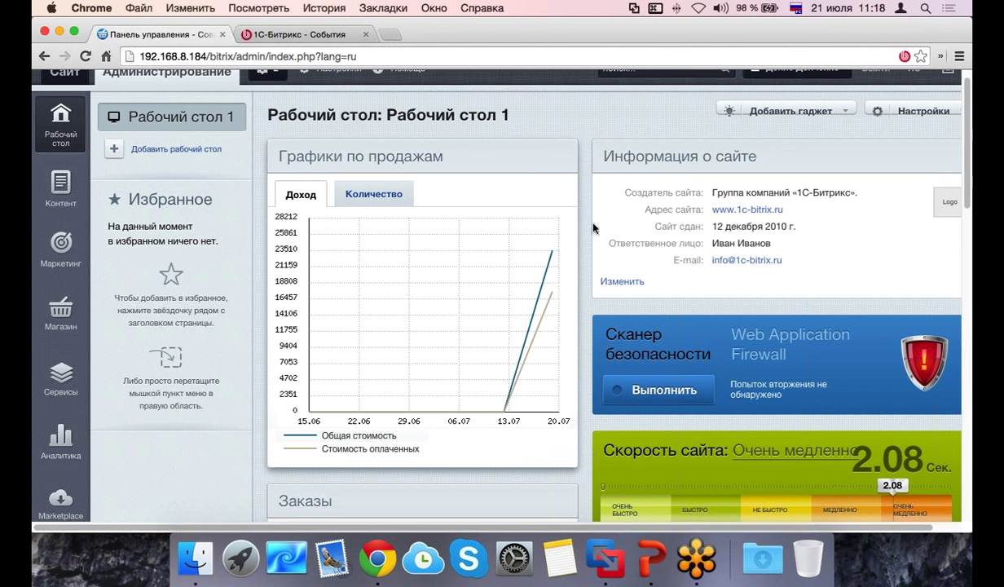
Step: Add Пульс конверсии from the Маркетинг section and Заказы from the Магазин section to the favourites
mouse_move(63, 260)
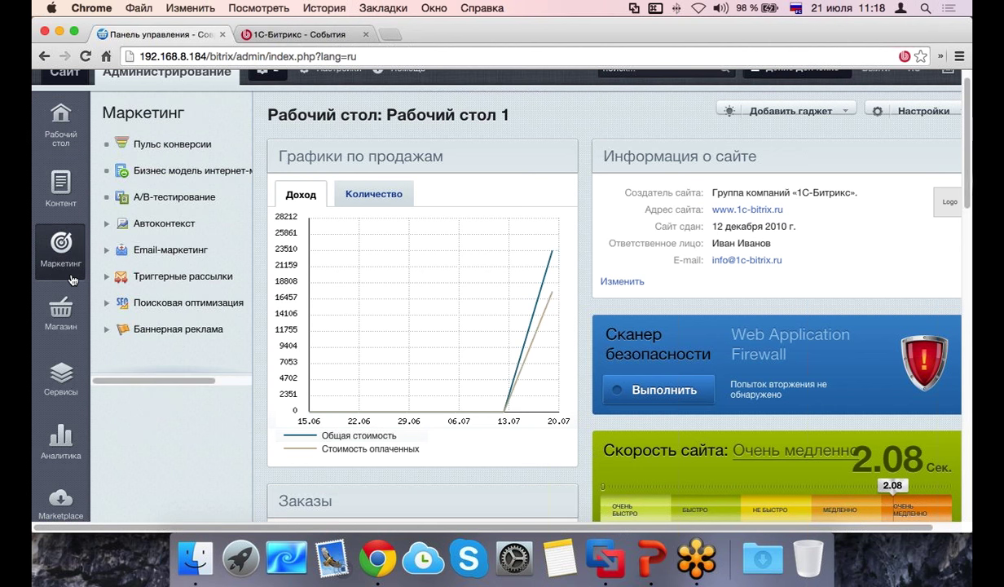
drag(121, 140, 853, 296)
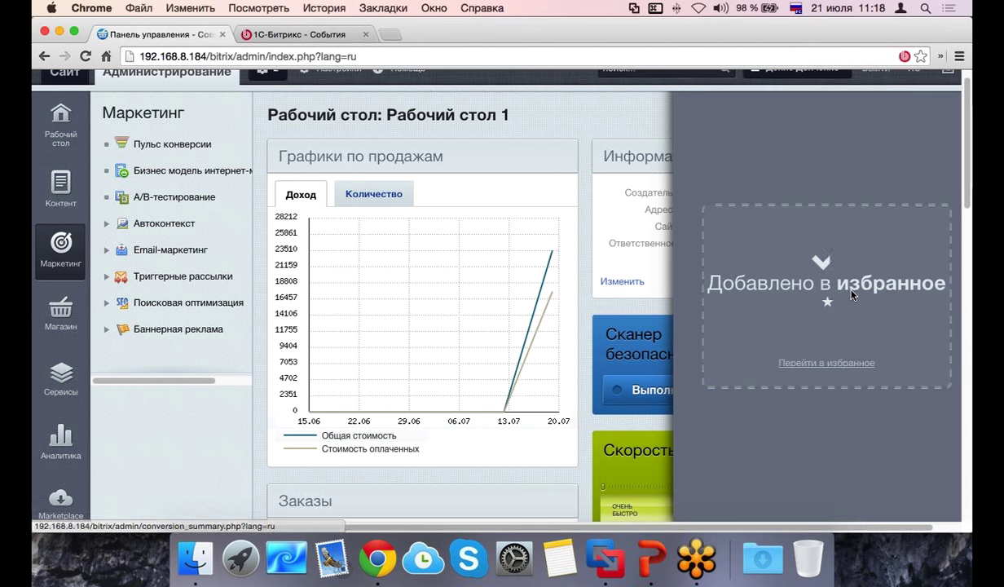
mouse_move(65, 322)
drag(134, 144, 807, 220)
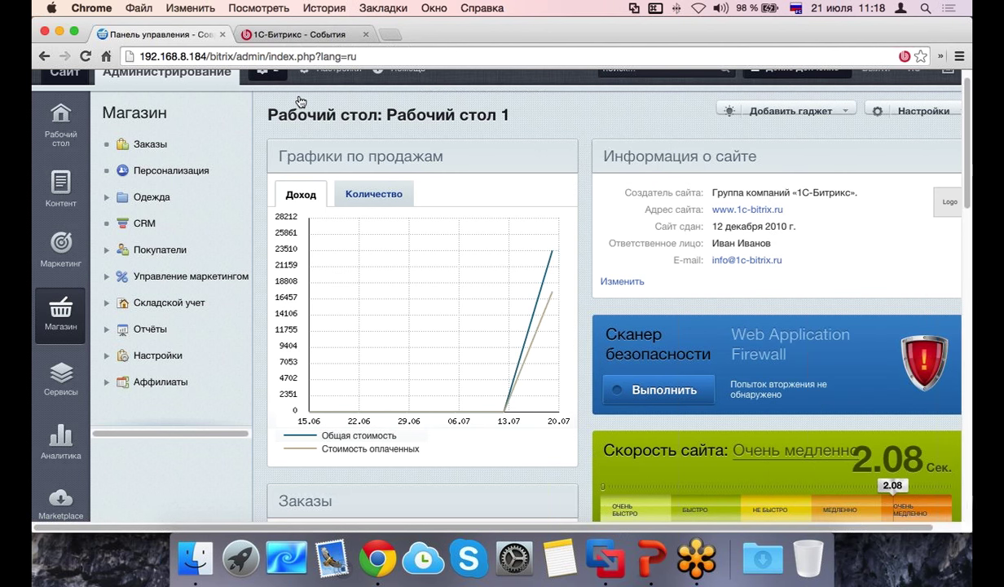
Step: Open the Заказы page from the Избранное list on Рабочий стол and look through it
mouse_move(61, 123)
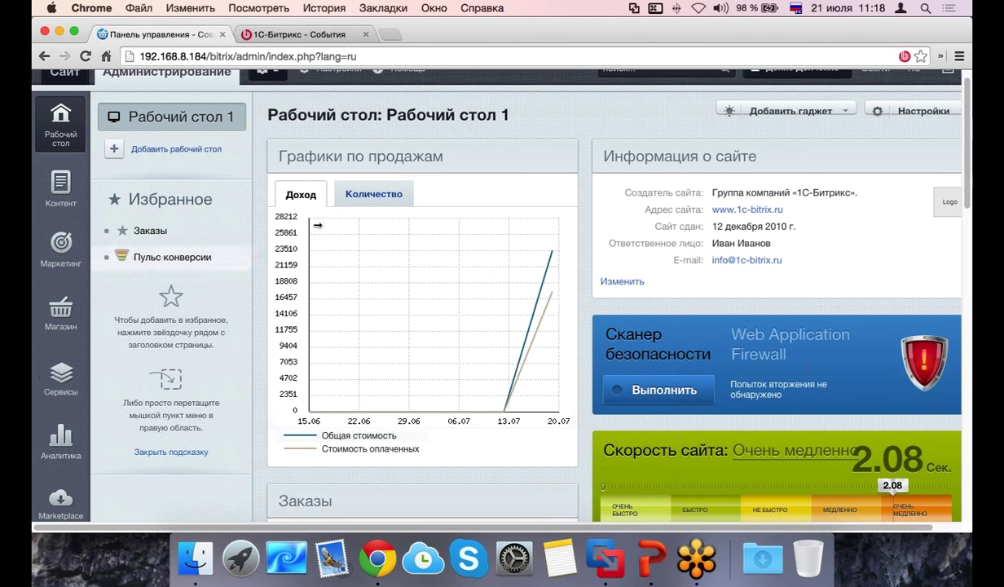
scroll(163, 285, down, 2)
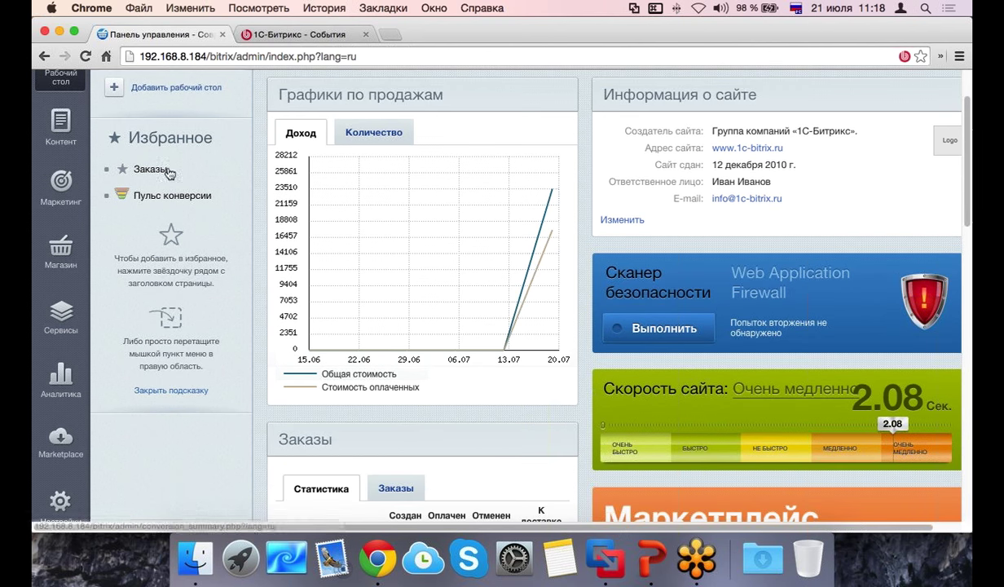
click(147, 170)
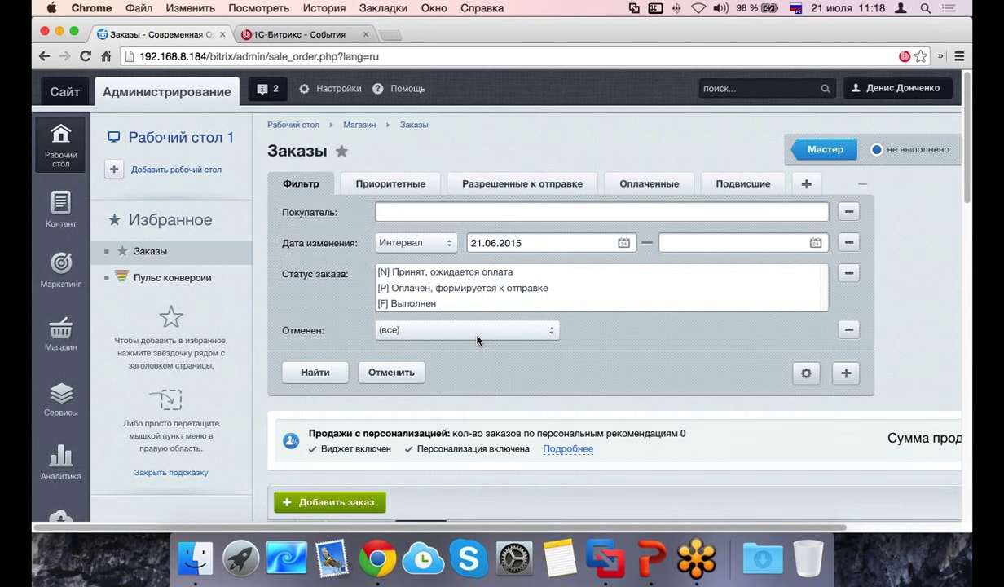
scroll(477, 340, down, 4)
scroll(478, 339, up, 4)
Step: Examine the Контент section's structure, including the items under Инфоблоки, and collapse that branch again
click(58, 202)
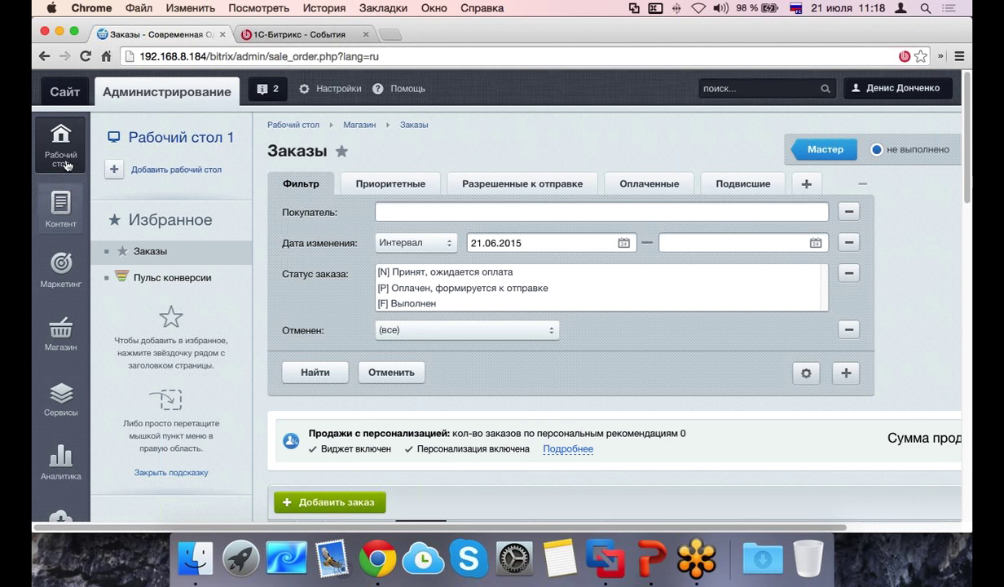
scroll(61, 192, down, 1)
scroll(61, 187, up, 1)
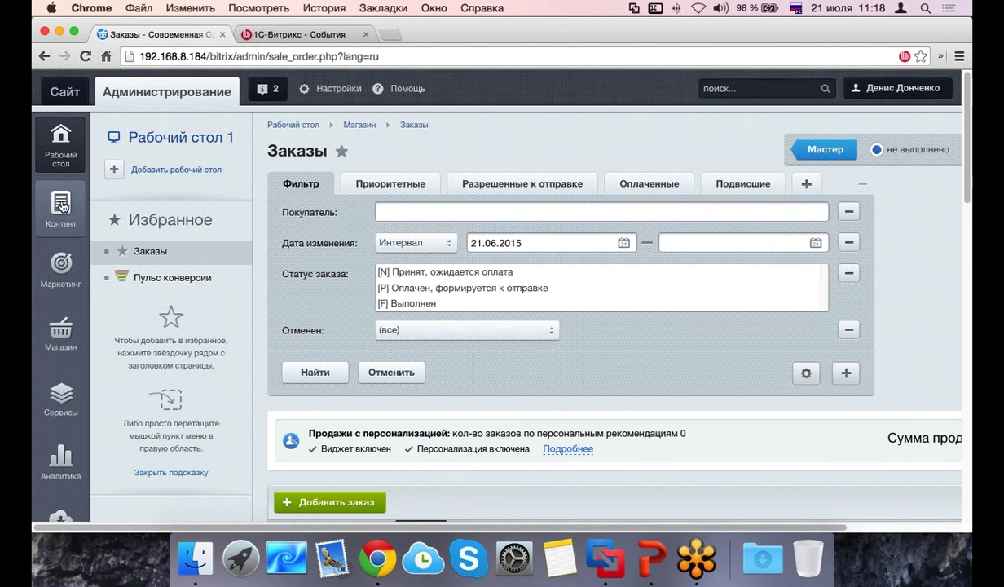
click(62, 206)
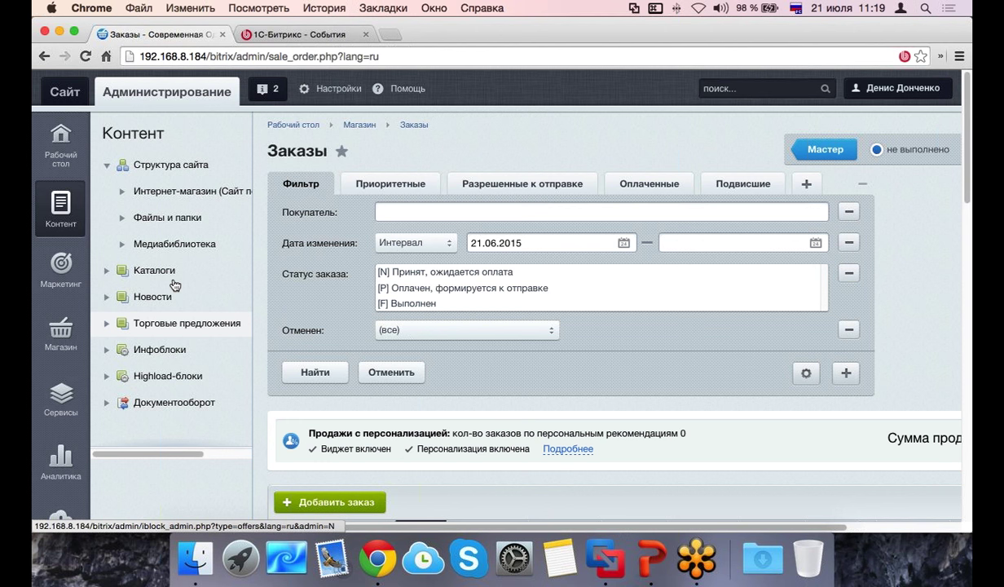
click(114, 350)
scroll(112, 353, down, 1)
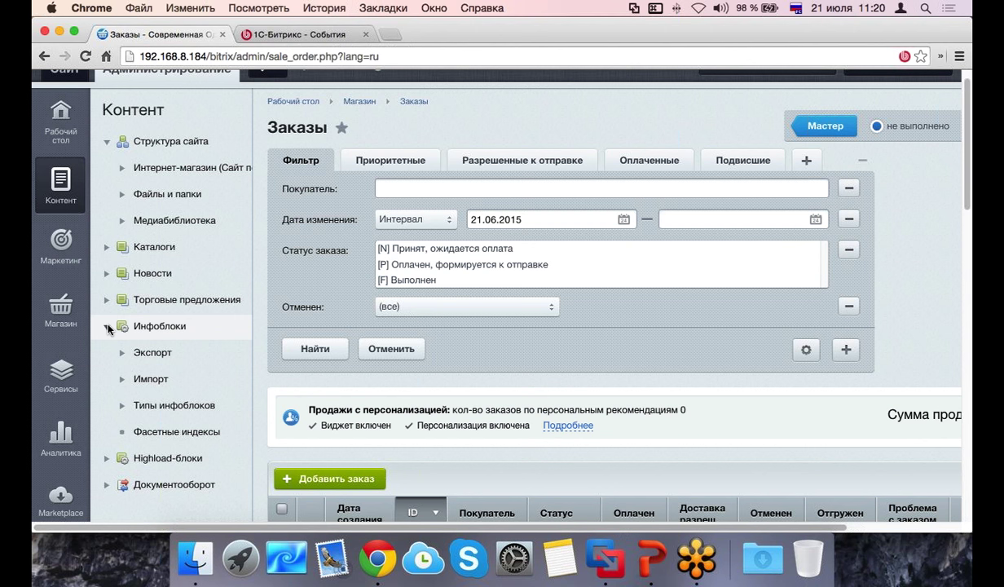
click(108, 326)
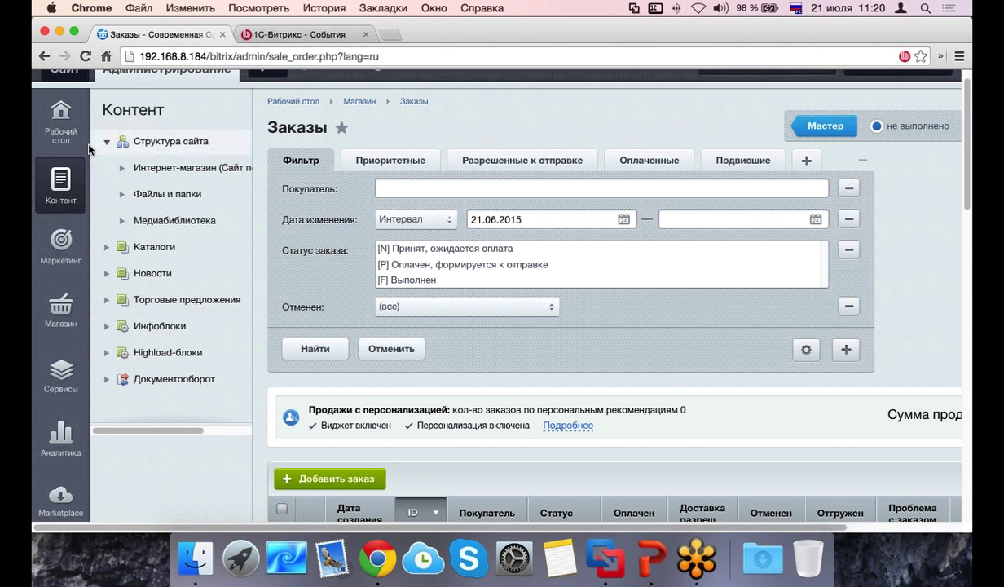
Step: View the Маркетинг section's items and expand the Одежда catalog in the Магазин section
click(73, 254)
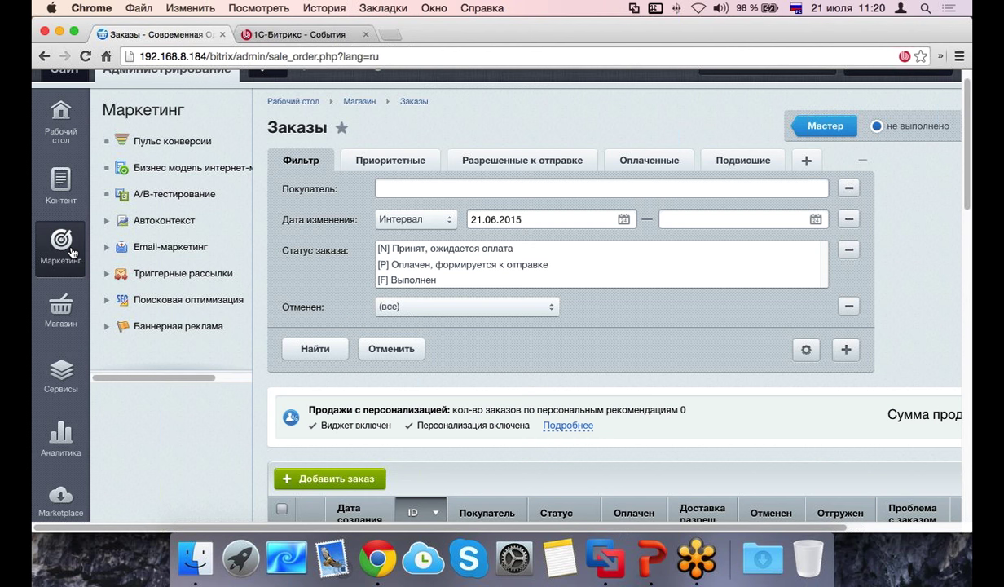
click(58, 325)
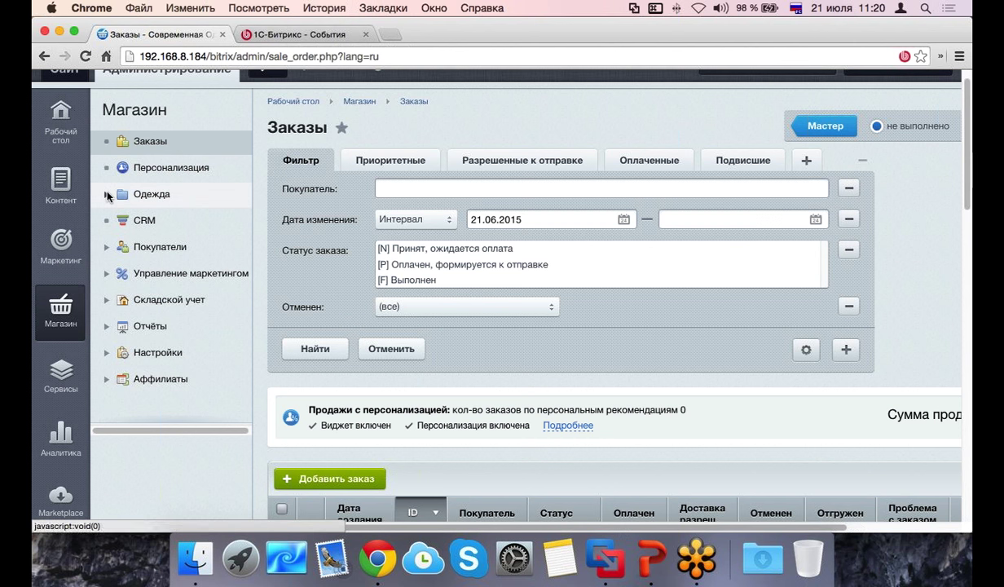
click(108, 195)
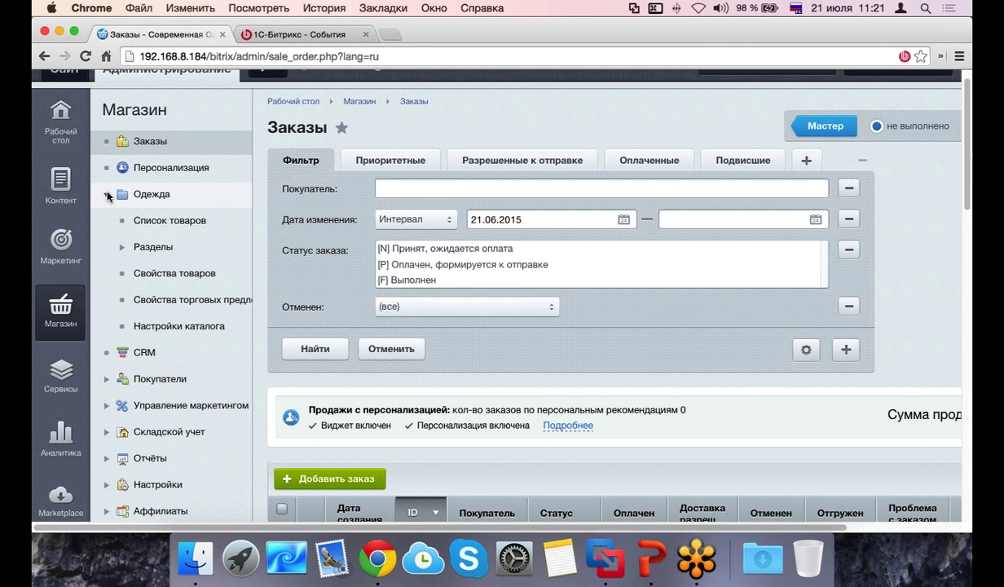
Step: Collapse the Одежда catalog and view the items under Управление маркетингом and Покупатели in the Магазин section, collapsing each branch again
click(109, 196)
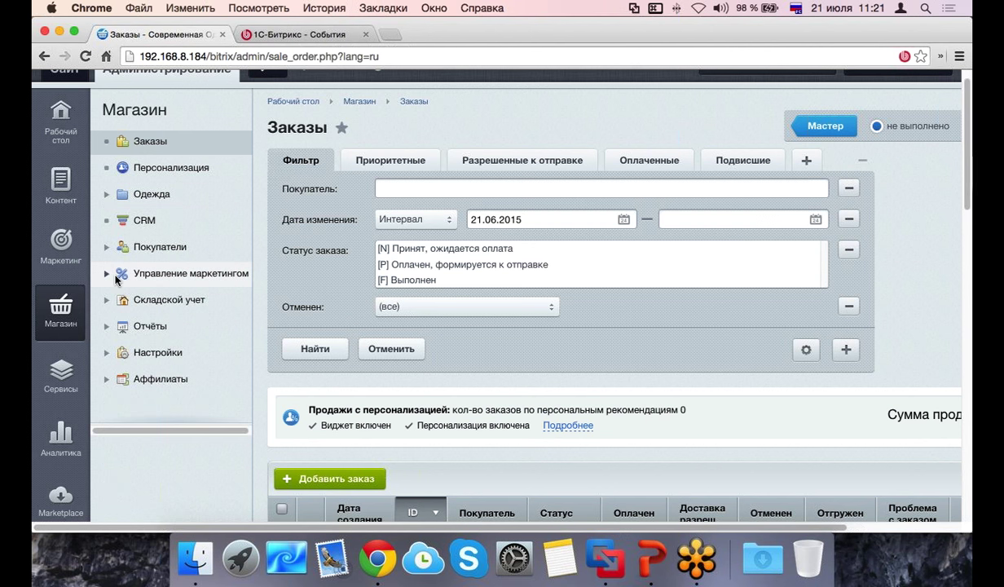
click(107, 275)
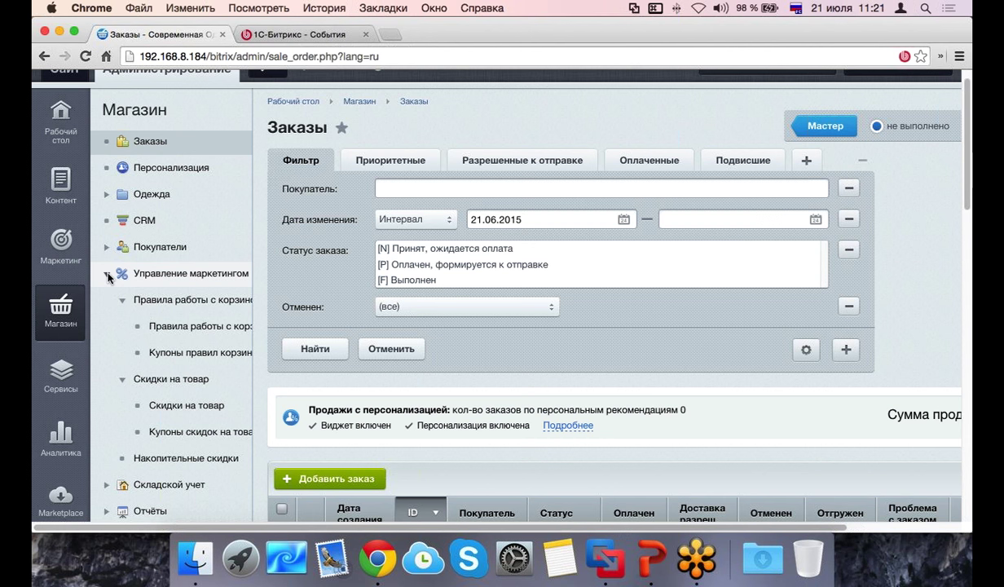
click(107, 275)
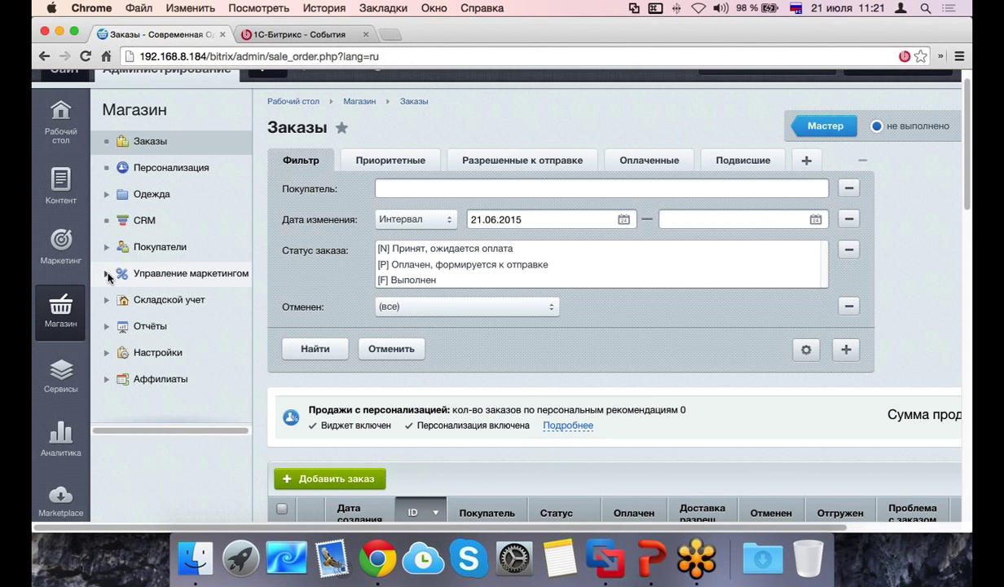
click(108, 248)
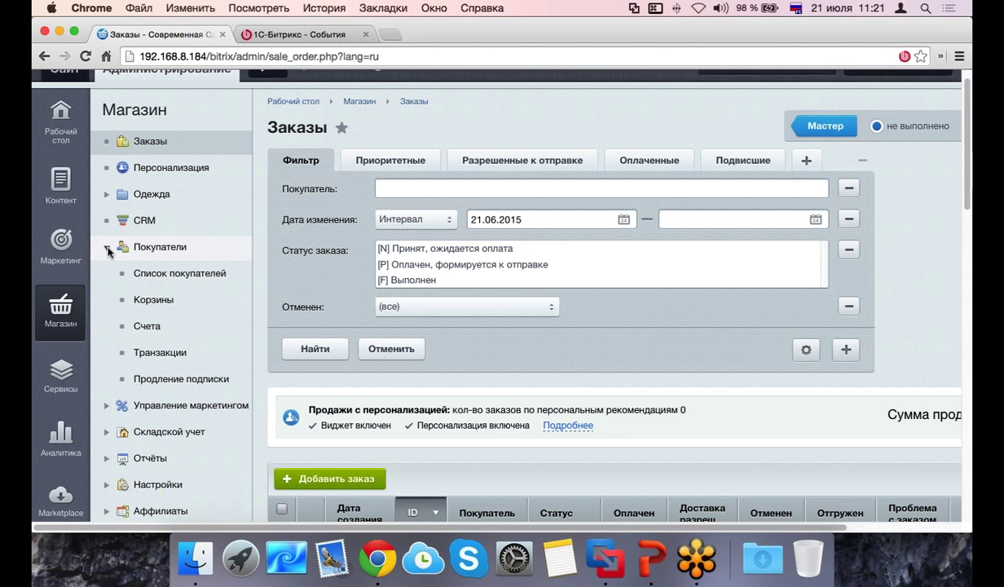
click(108, 248)
Step: Open the Интеграция с 1С page from the Магазин section's Настройки branch and look through the catalog import parameters
click(107, 353)
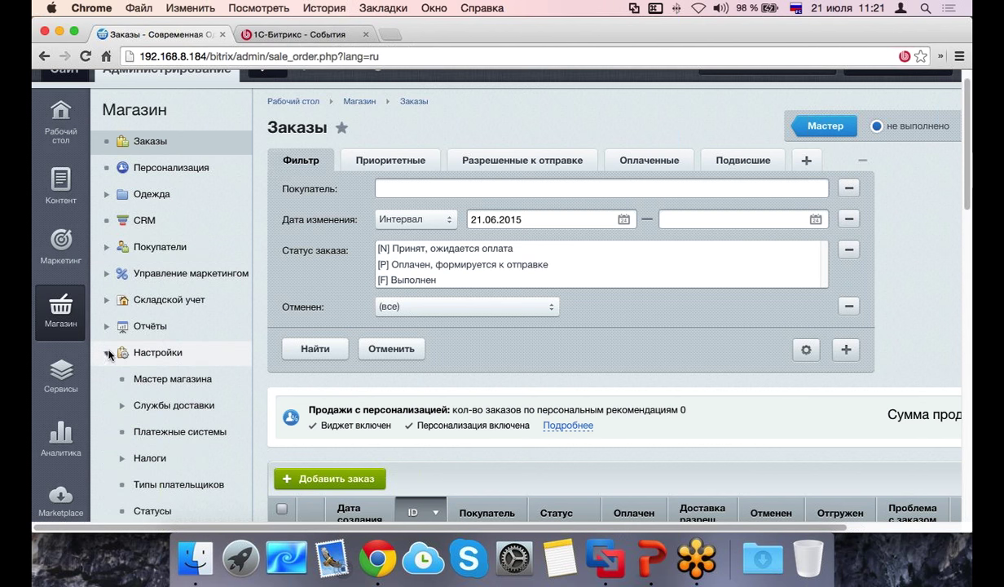
scroll(110, 383, down, 5)
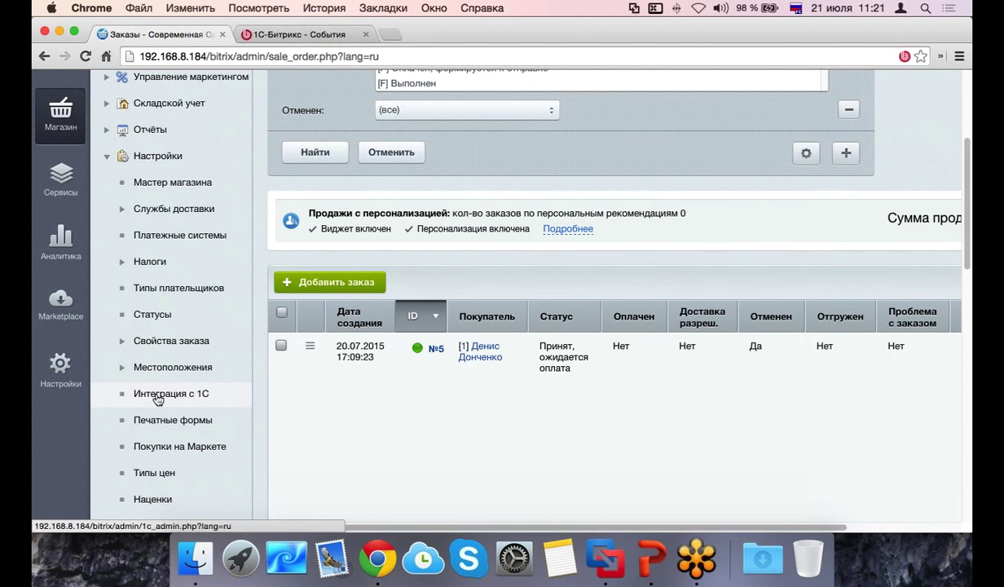
click(158, 394)
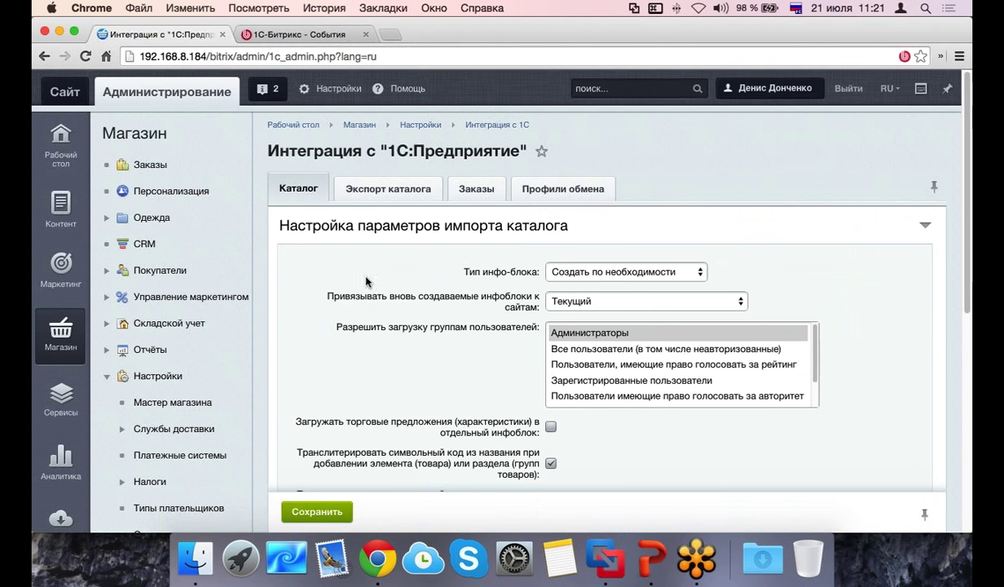
scroll(318, 310, down, 5)
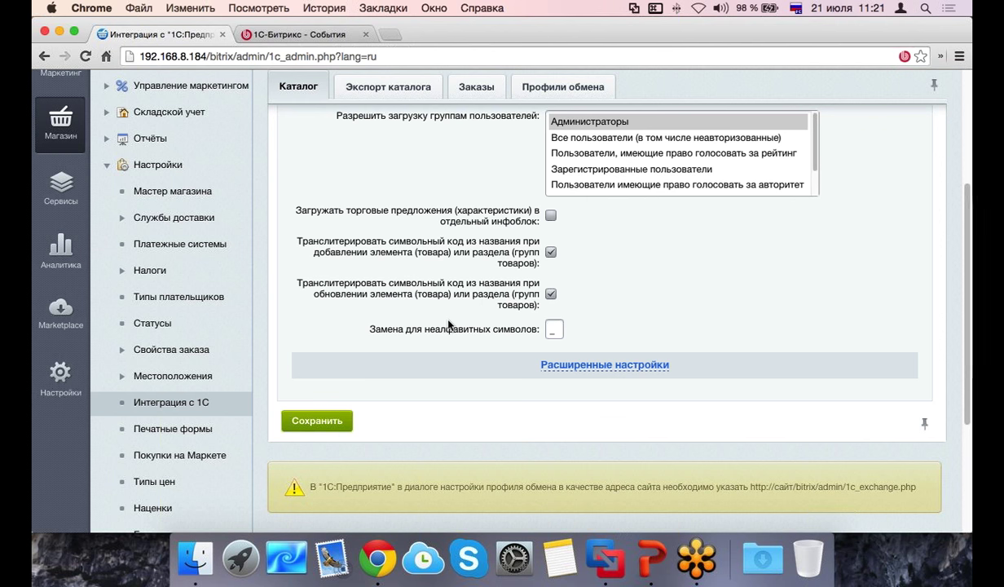
scroll(449, 326, up, 5)
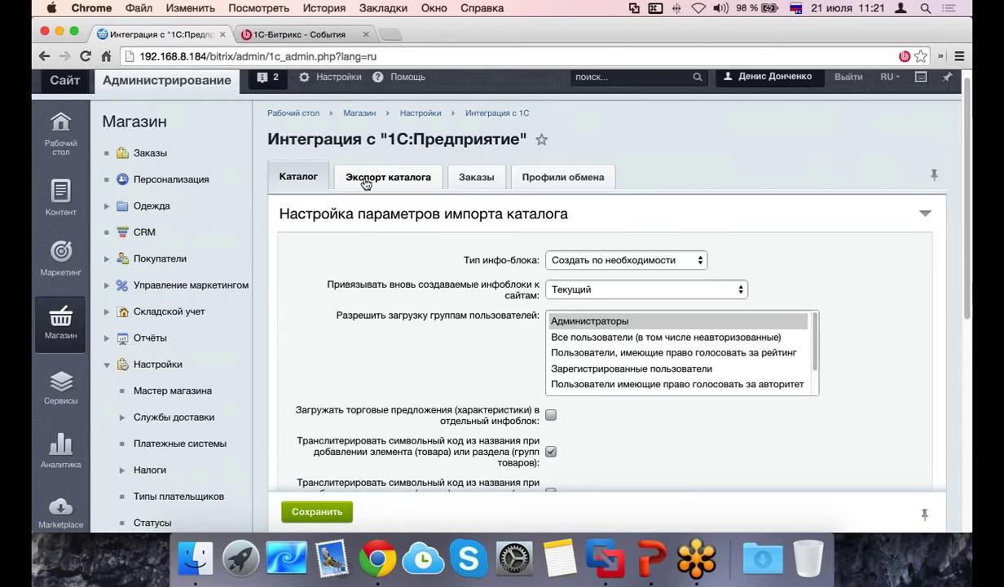
scroll(339, 262, down, 1)
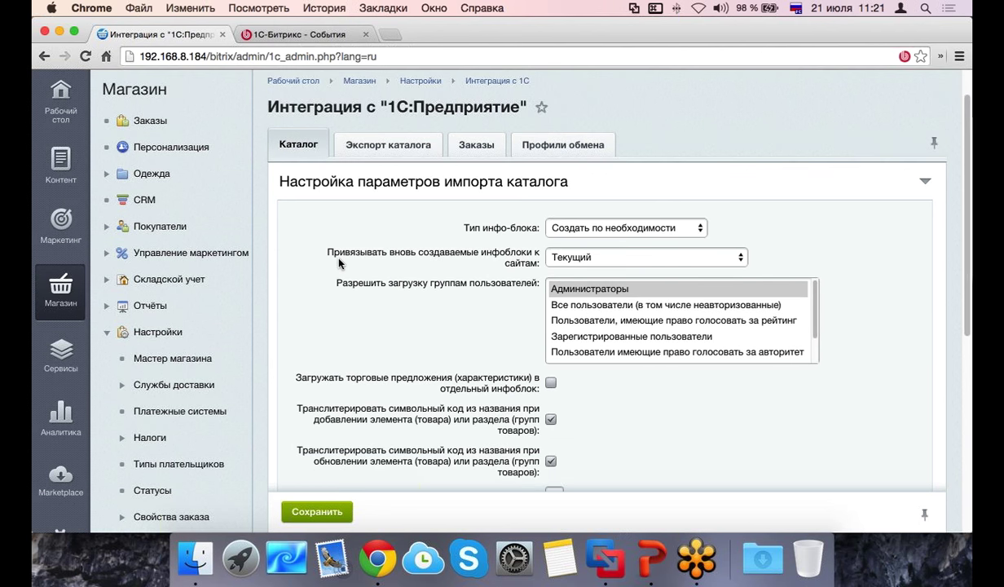
scroll(339, 262, down, 3)
scroll(339, 262, up, 5)
Step: Review the integration's Экспорт каталога, Заказы and Профили обмена settings, including both payer types, and return to the Каталог settings
click(375, 181)
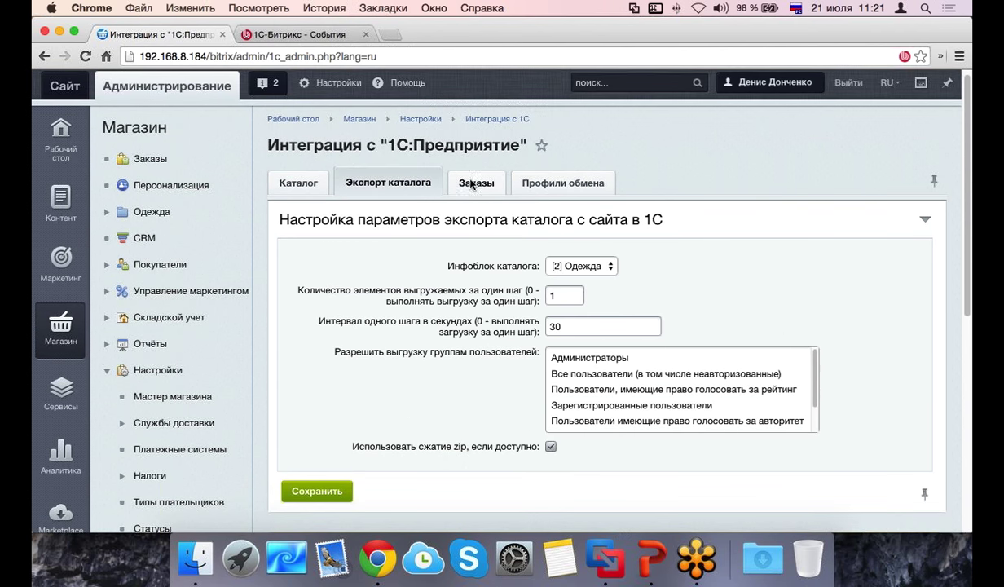
click(475, 183)
click(564, 183)
scroll(419, 304, down, 1)
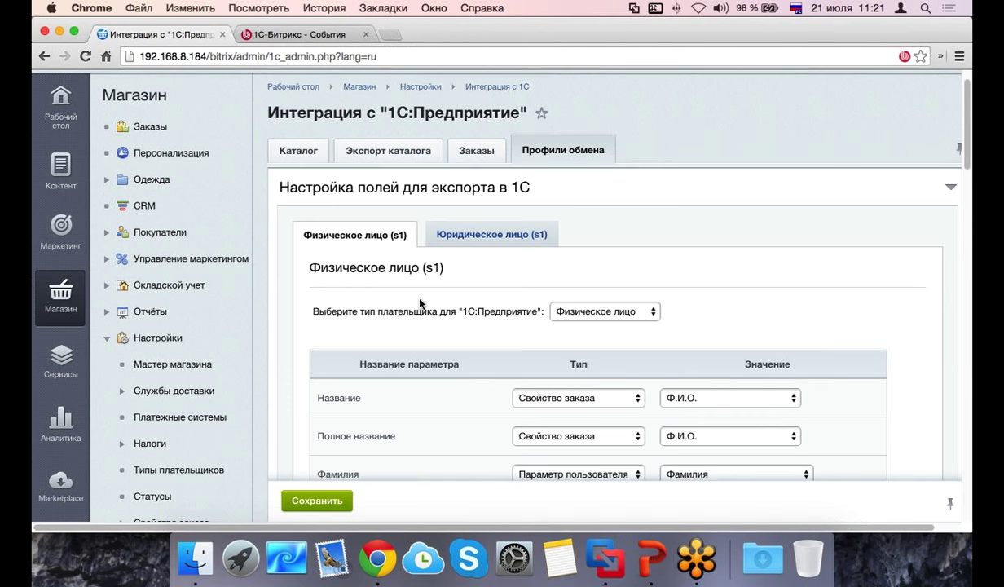
click(491, 234)
click(399, 234)
click(290, 160)
scroll(187, 260, down, 1)
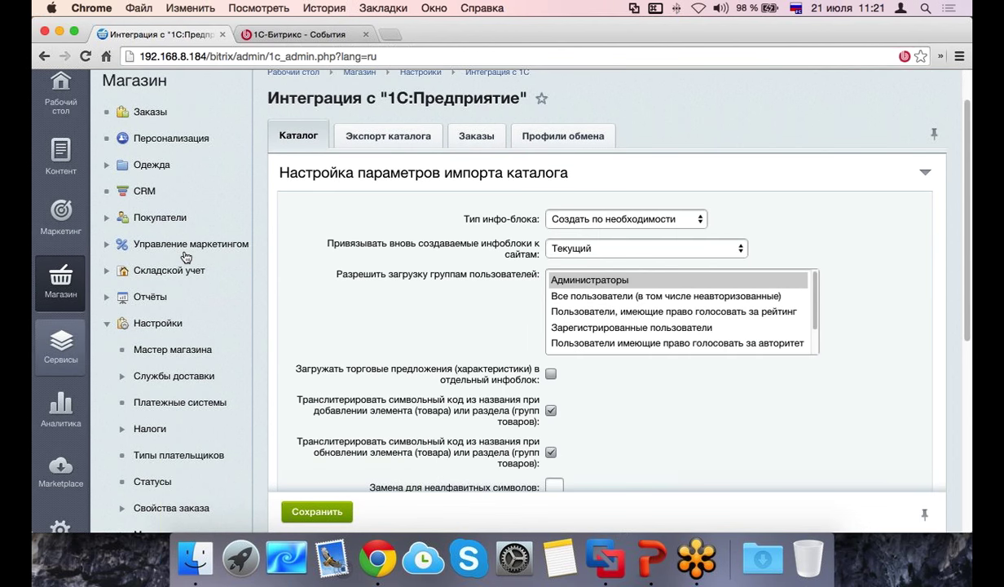
Step: View the items of the Сервисы section and those of the Аналитика section
click(108, 113)
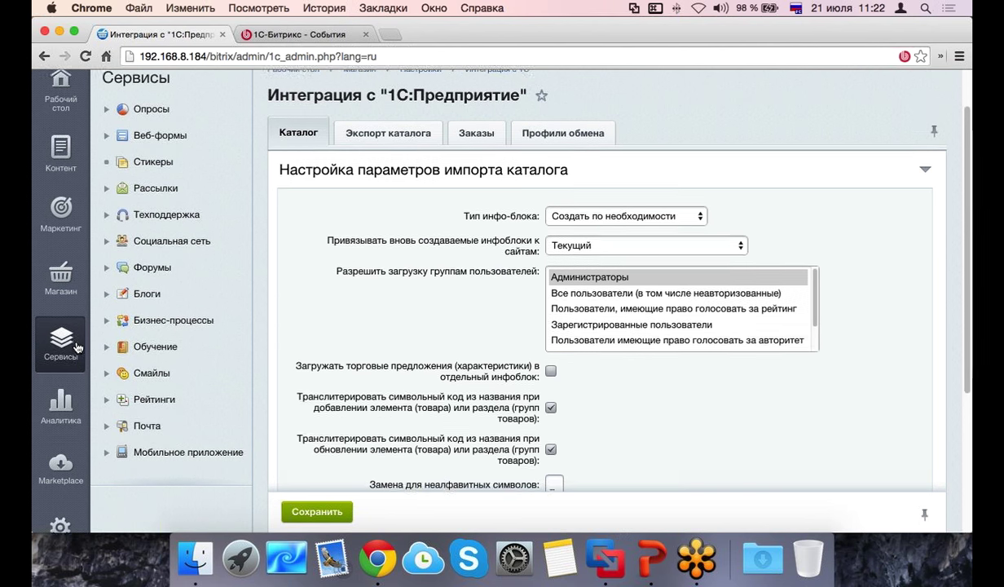
scroll(66, 343, down, 1)
scroll(78, 348, down, 3)
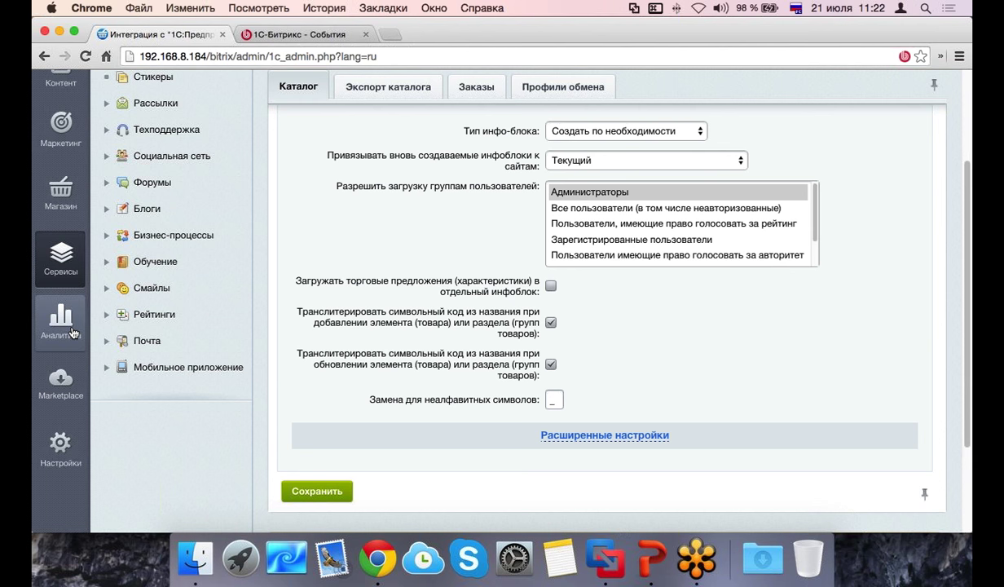
click(71, 332)
scroll(72, 333, up, 5)
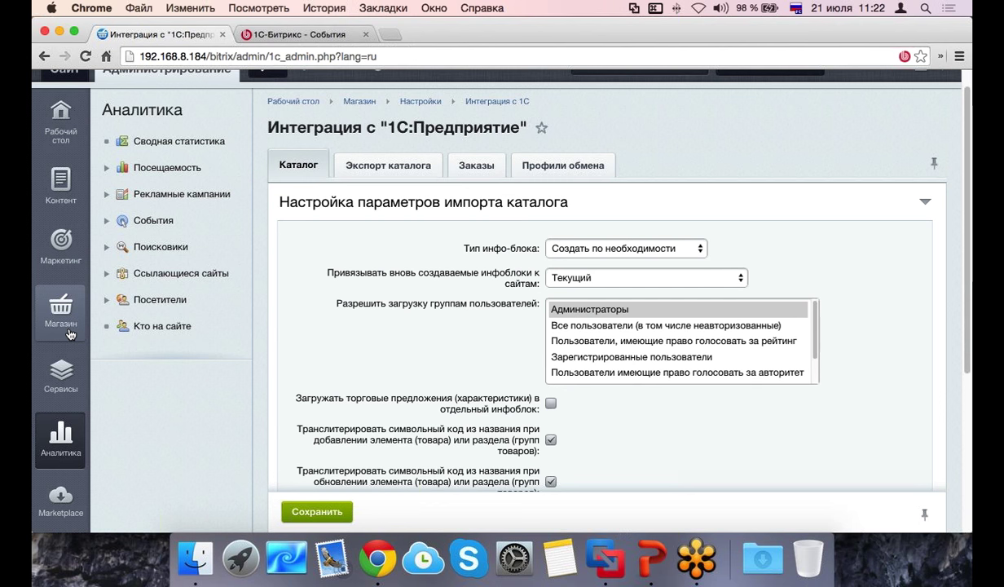
Step: View the items of the Marketplace section, including Каталог решений and Обновление платформы
scroll(70, 334, down, 3)
click(64, 416)
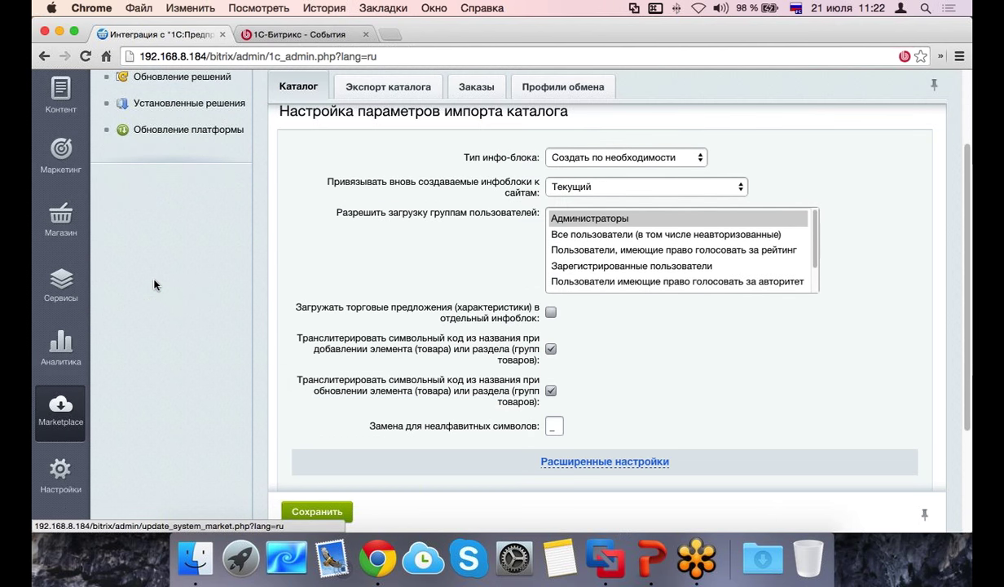
scroll(155, 284, up, 2)
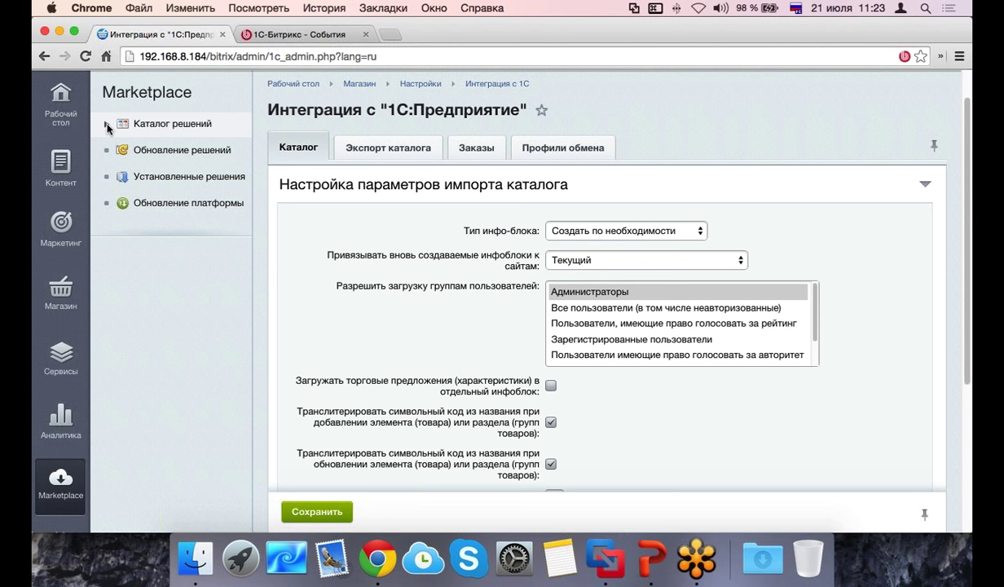
Step: Show the administration's Настройки section and collapse its Настройки продукта and Инструменты branches
scroll(66, 204, down, 5)
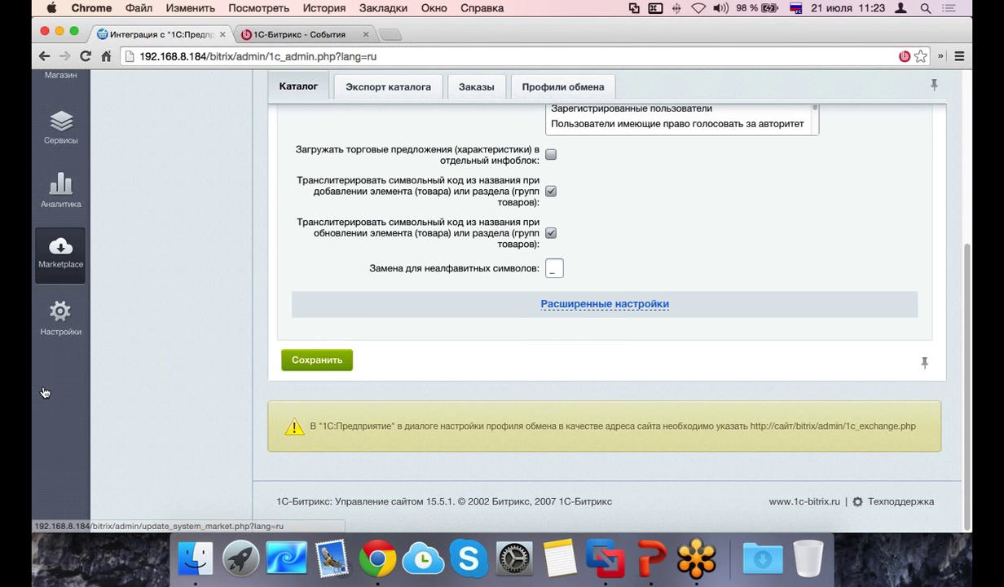
click(69, 312)
scroll(104, 288, up, 2)
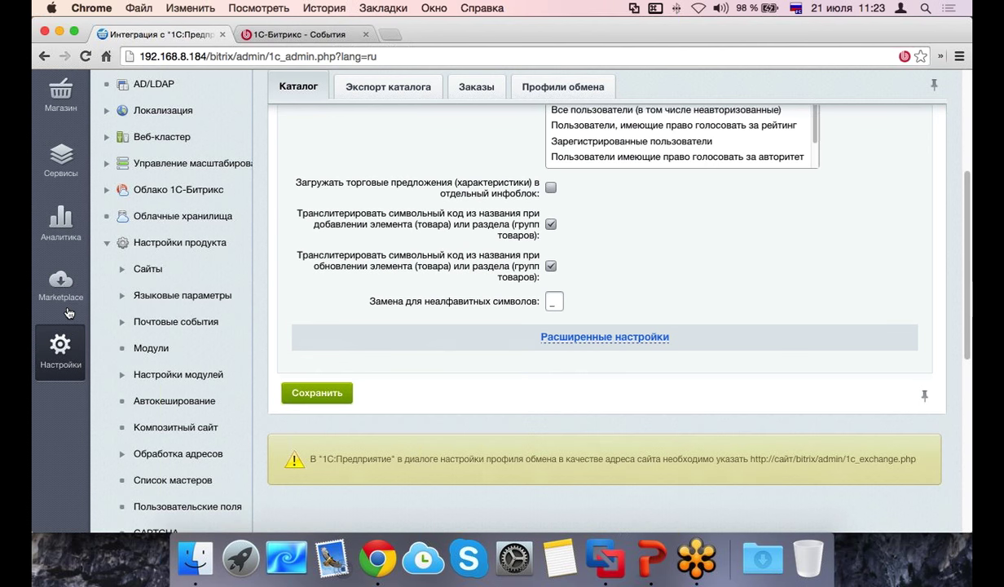
click(104, 288)
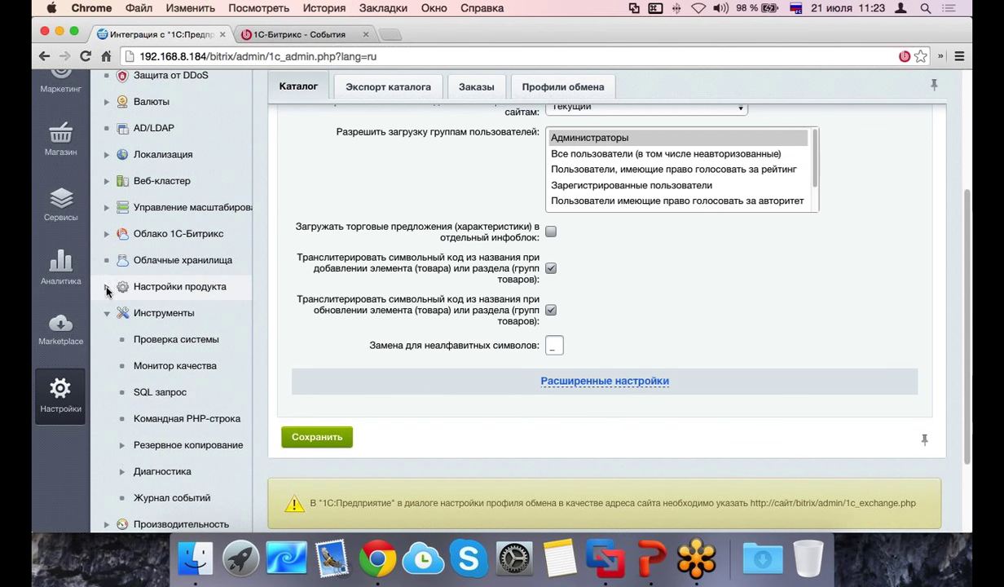
click(116, 314)
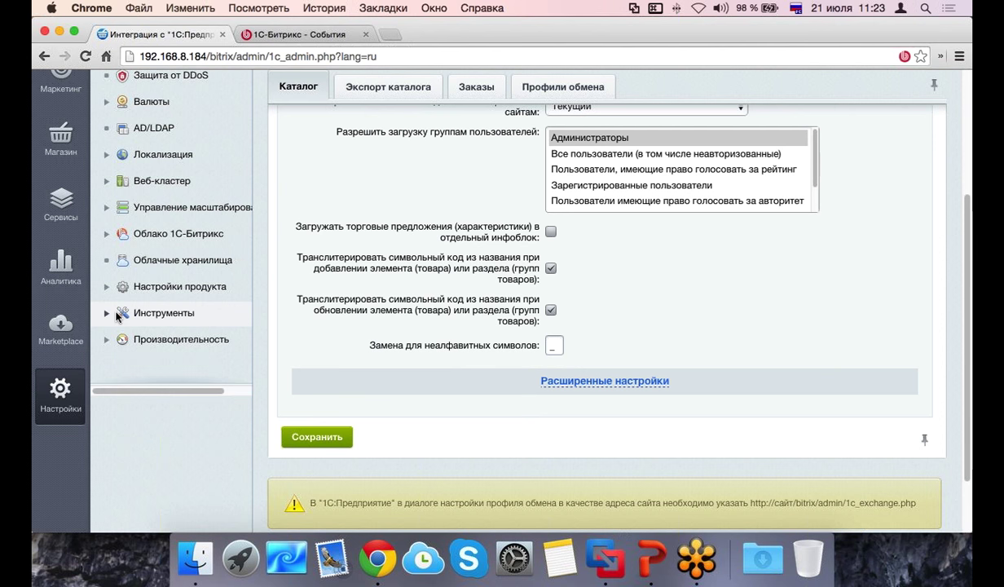
Step: Examine the items under Проактивная защита in the Настройки section and collapse that branch again
scroll(102, 292, up, 5)
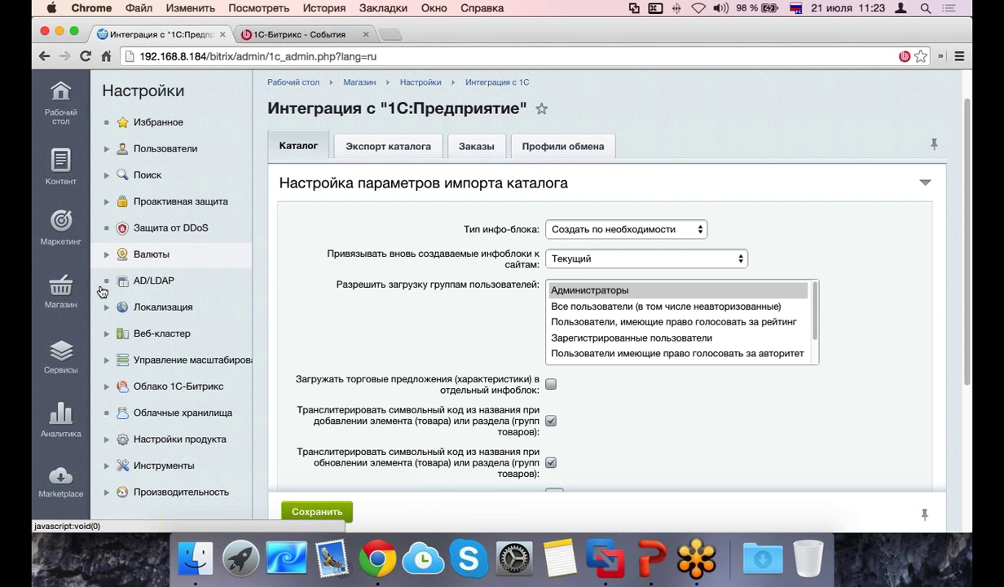
click(107, 203)
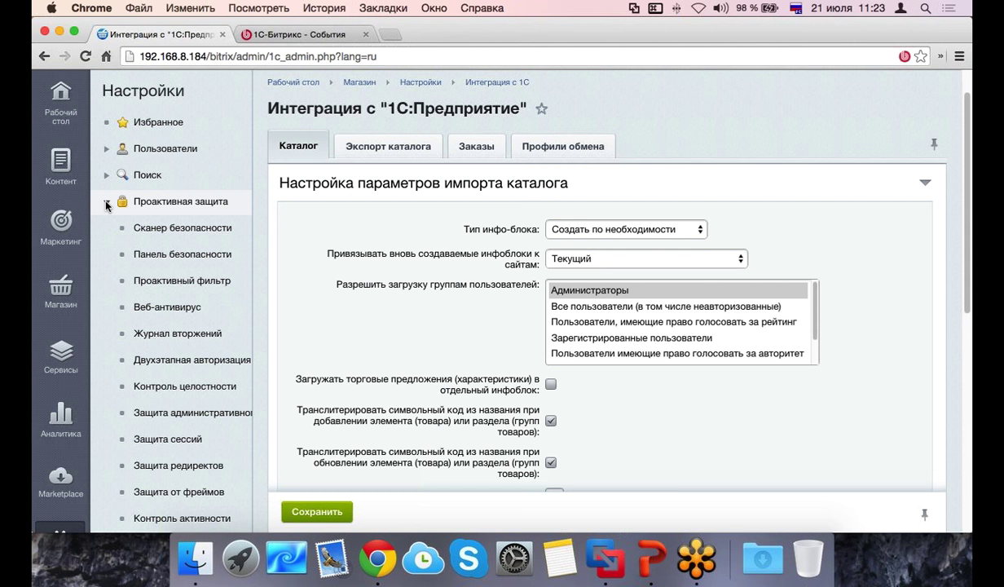
click(106, 203)
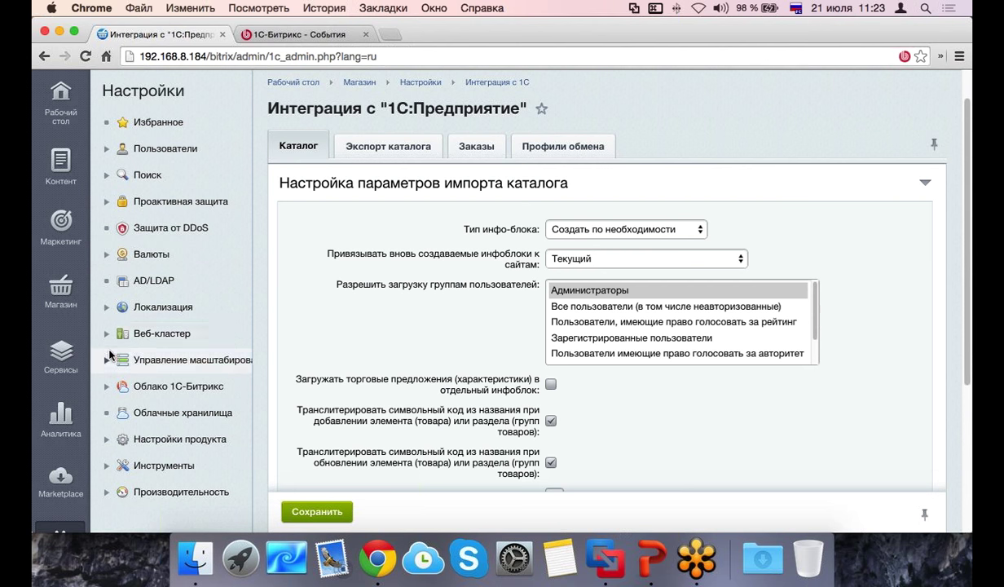
Step: Expand Настройки продукта in the Настройки section and look through its items down to Интерфейс
scroll(106, 367, down, 1)
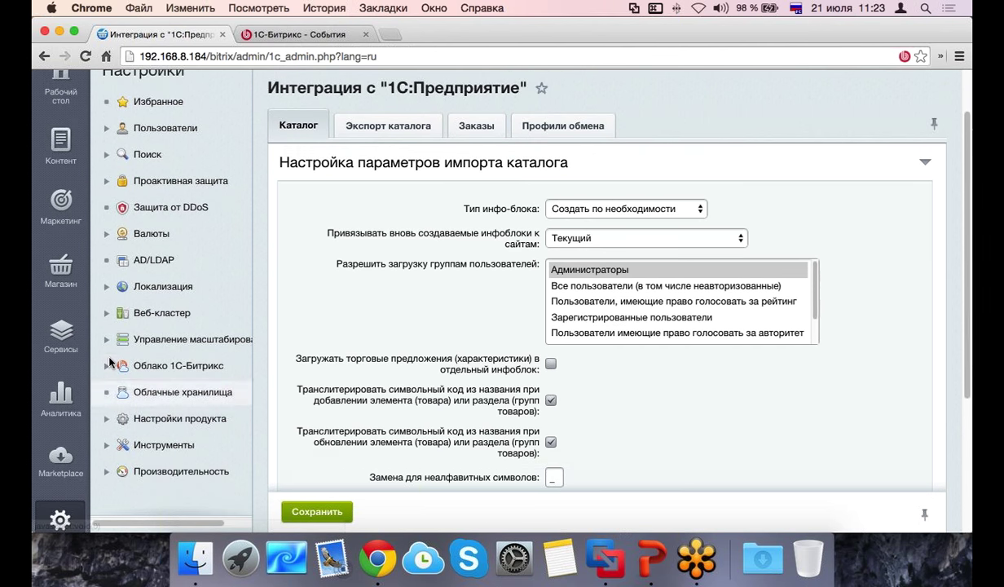
click(106, 418)
scroll(110, 420, down, 2)
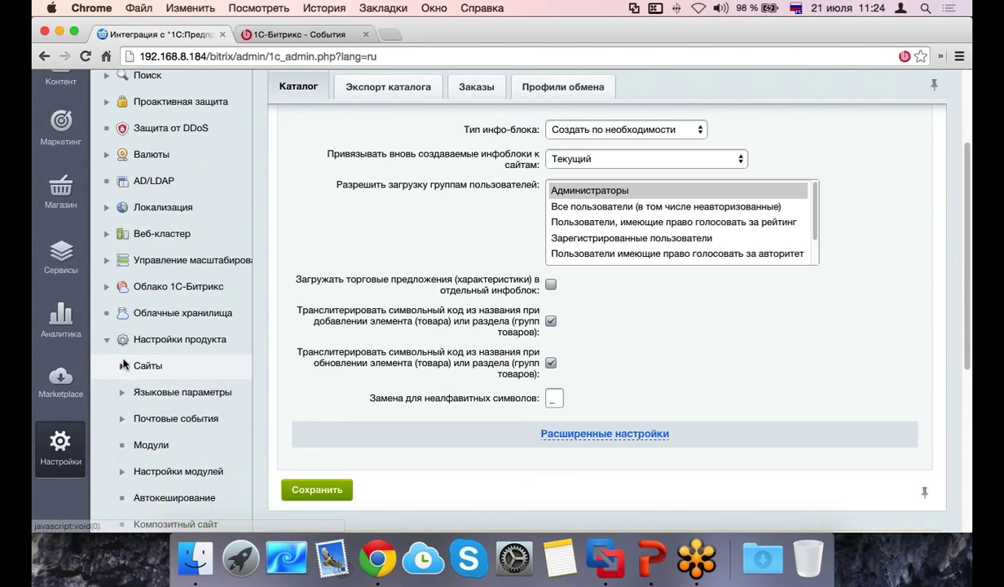
scroll(127, 399, down, 5)
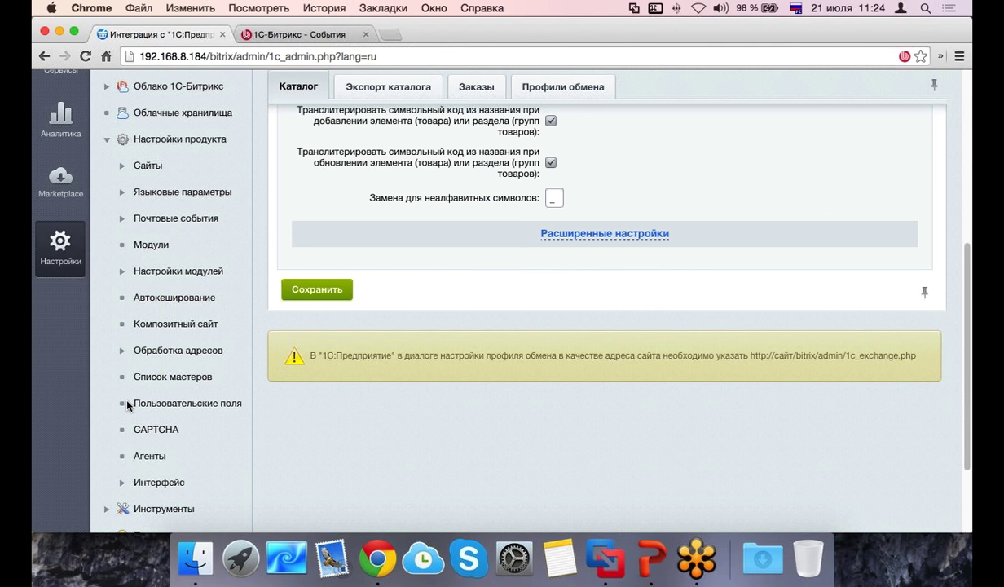
scroll(116, 469, down, 3)
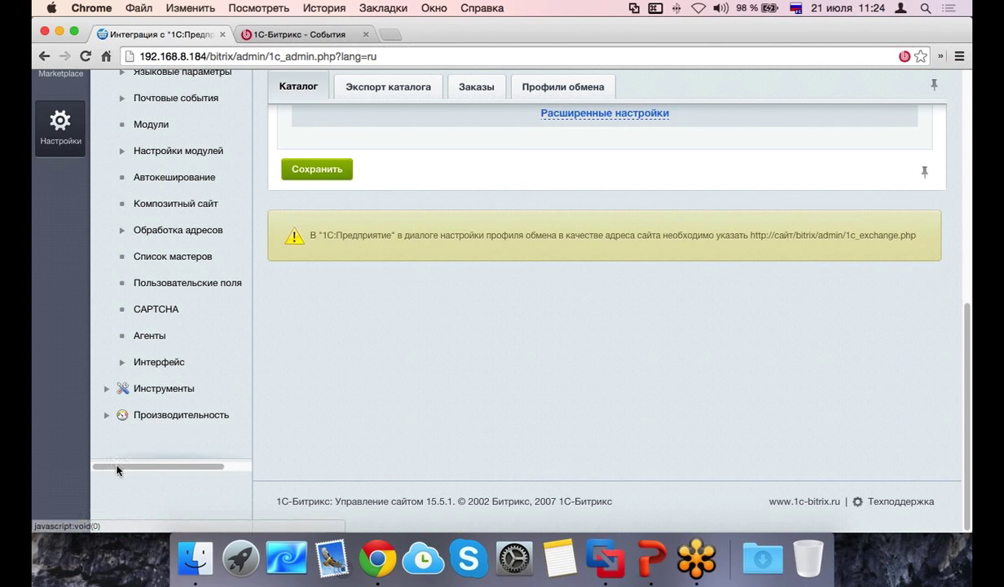
Step: Expand the Инструменты and Производительность branches and look through their items
click(106, 389)
scroll(105, 395, down, 1)
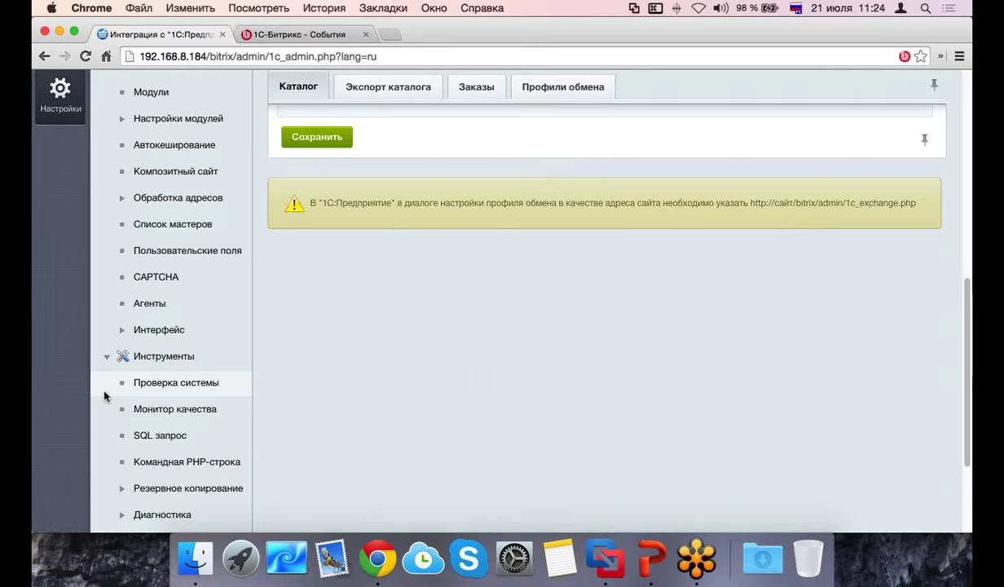
scroll(110, 392, down, 4)
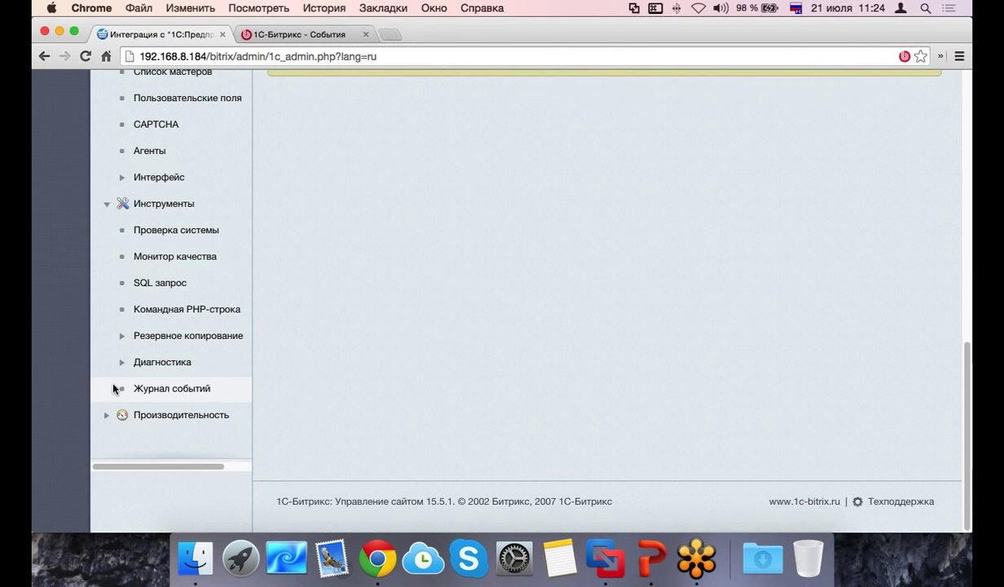
click(107, 415)
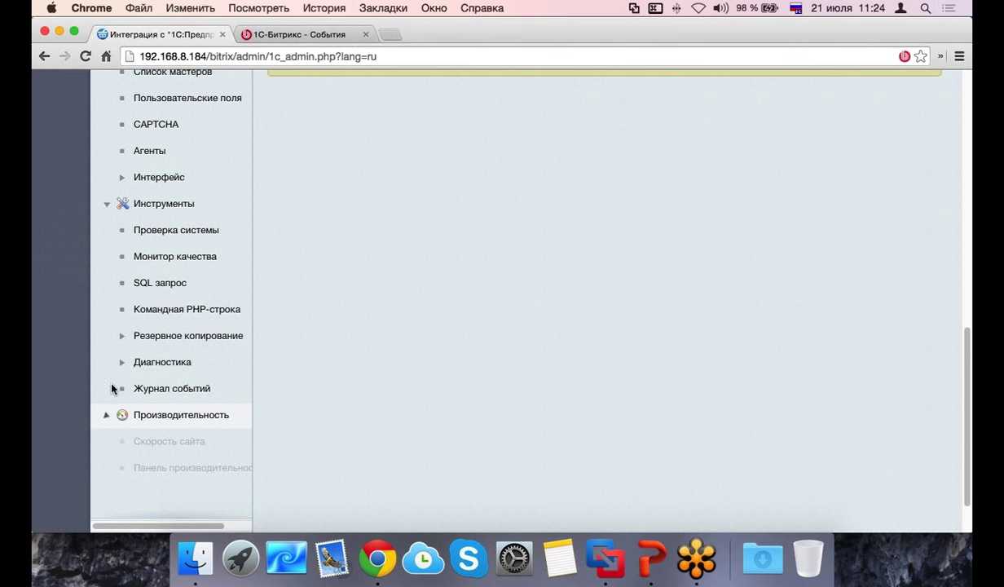
scroll(113, 388, down, 3)
scroll(112, 386, up, 6)
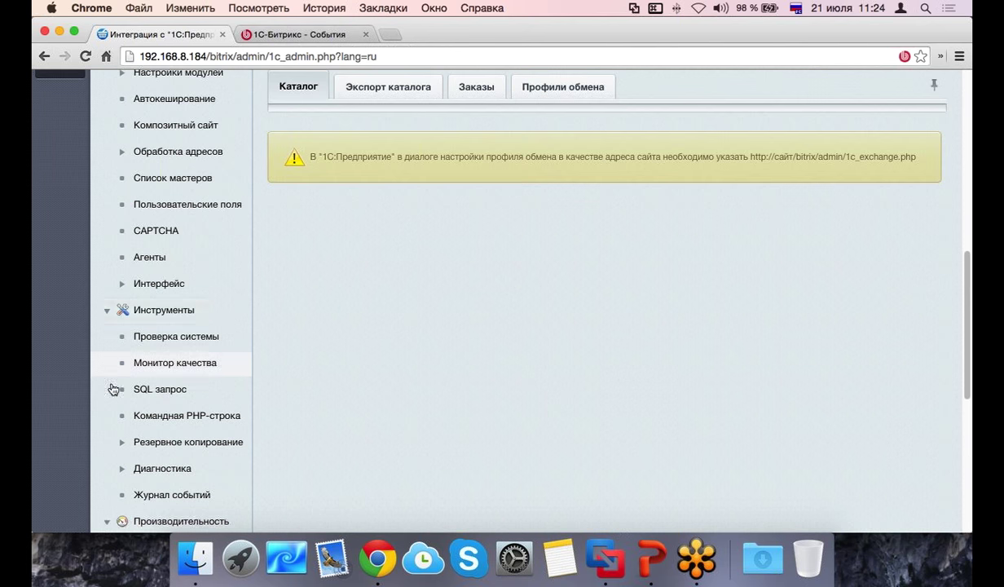
Step: Collapse the expanded Инструменты and Настройки продукта branches in the Настройки section
click(106, 314)
scroll(96, 375, up, 3)
scroll(98, 424, down, 1)
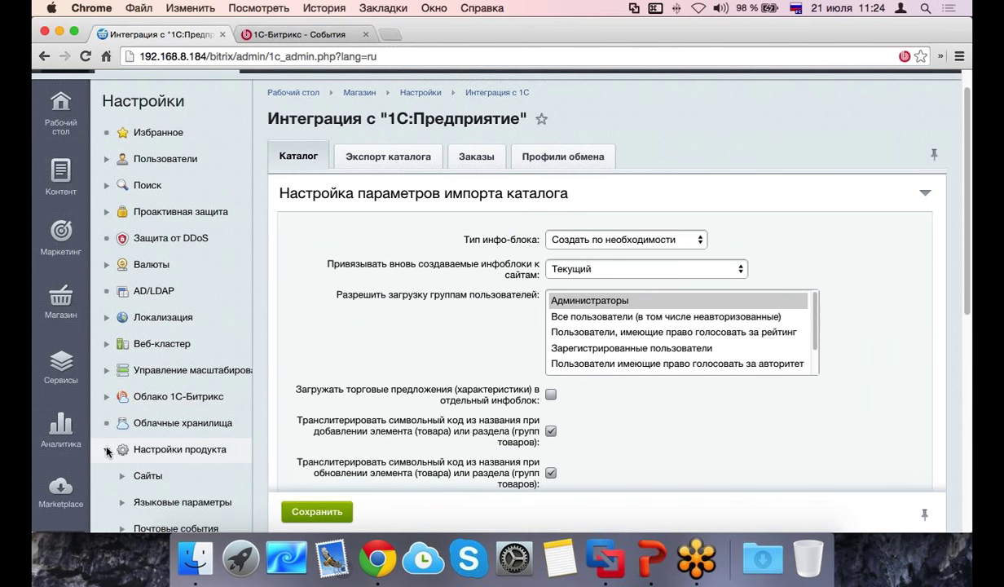
click(105, 440)
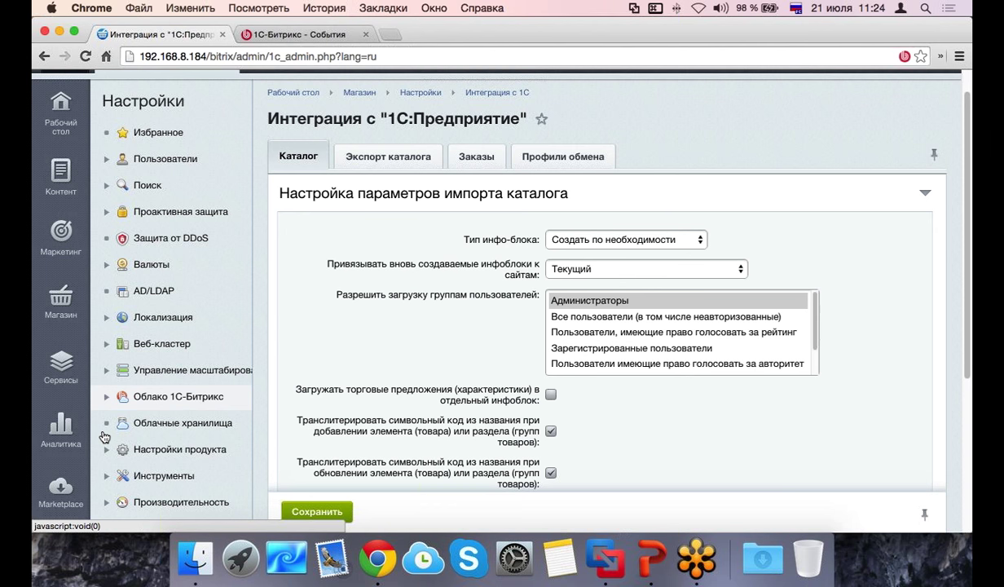
Step: Return from administration to the store's public site and collapse the editing toolbar
scroll(104, 437, up, 1)
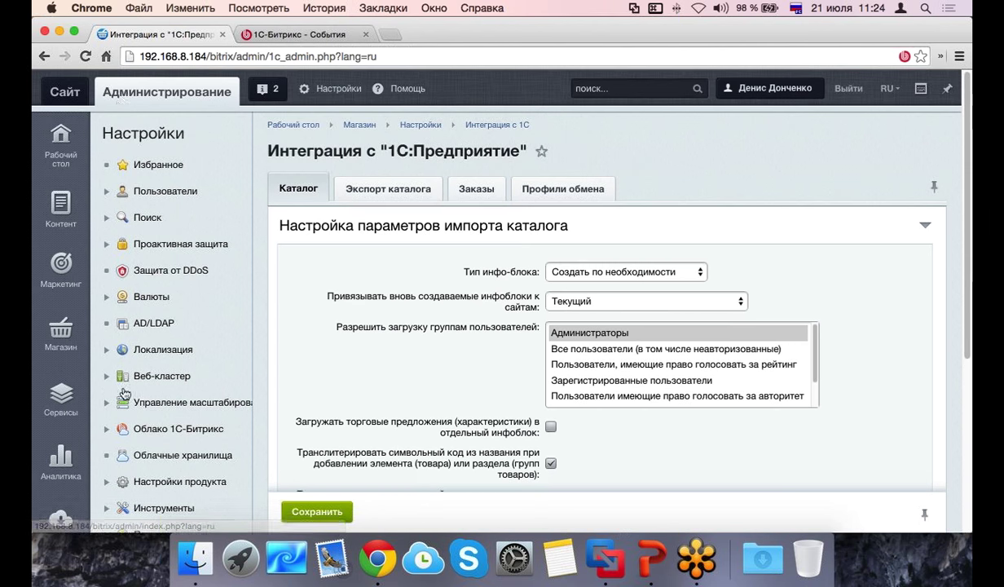
click(66, 93)
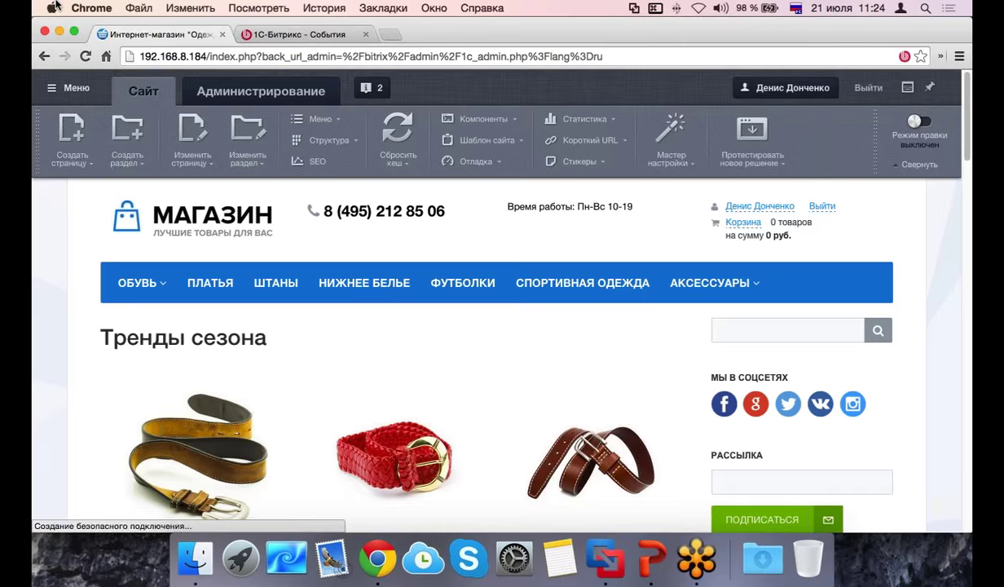
click(919, 164)
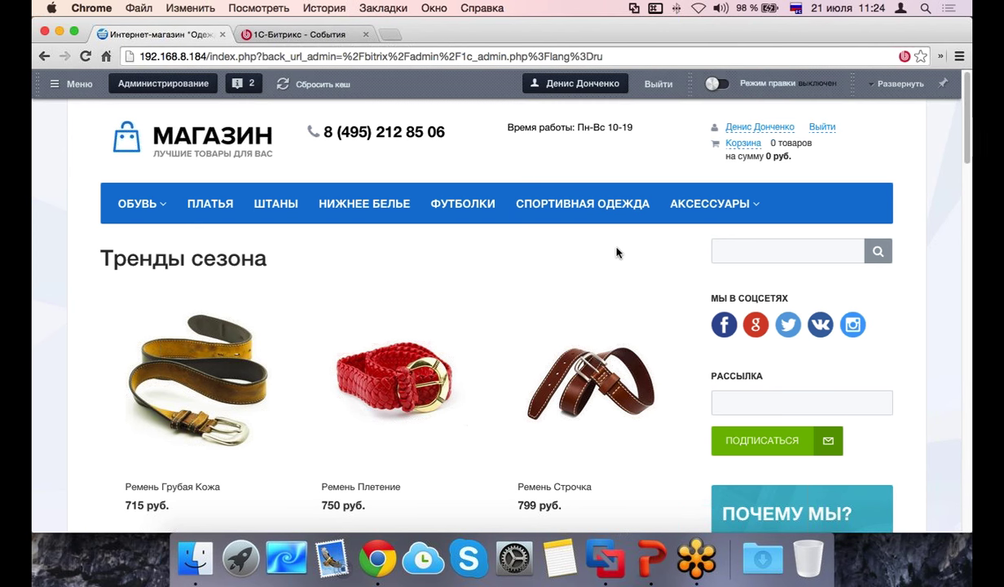
Step: Look over the Тренды сезона product cards and the side blocks on the store's home page
scroll(526, 257, down, 1)
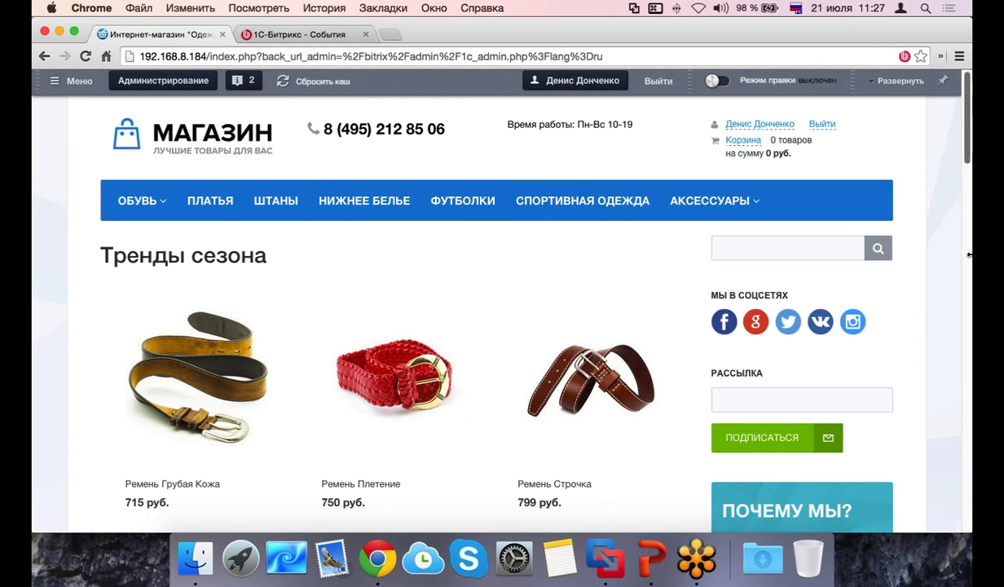
scroll(747, 270, down, 2)
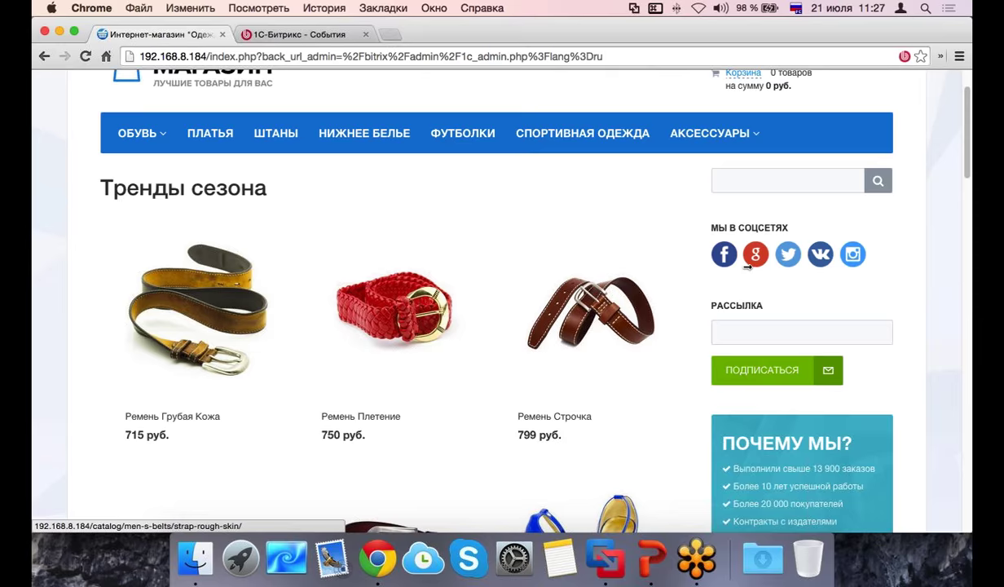
mouse_move(137, 133)
scroll(320, 240, down, 1)
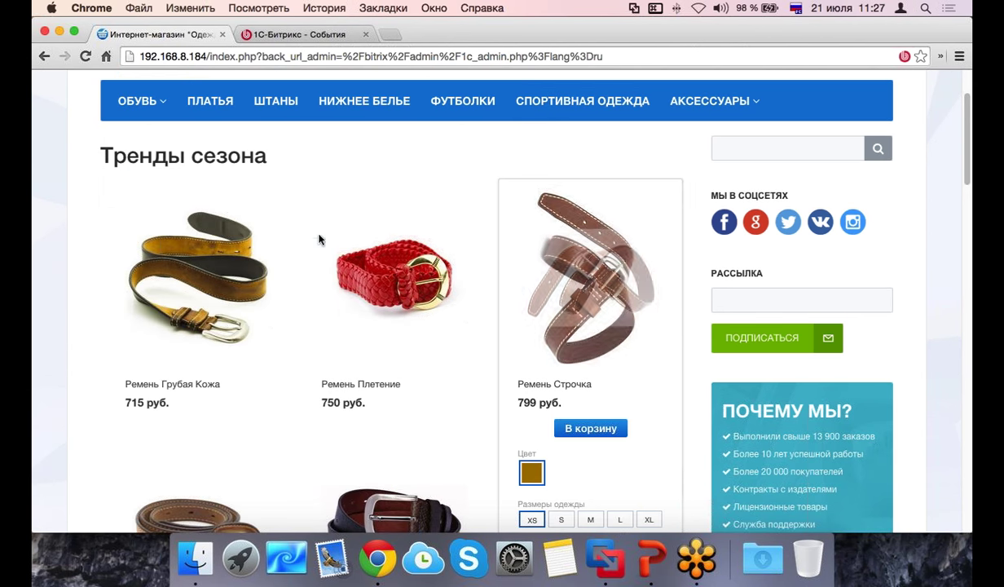
scroll(664, 318, up, 3)
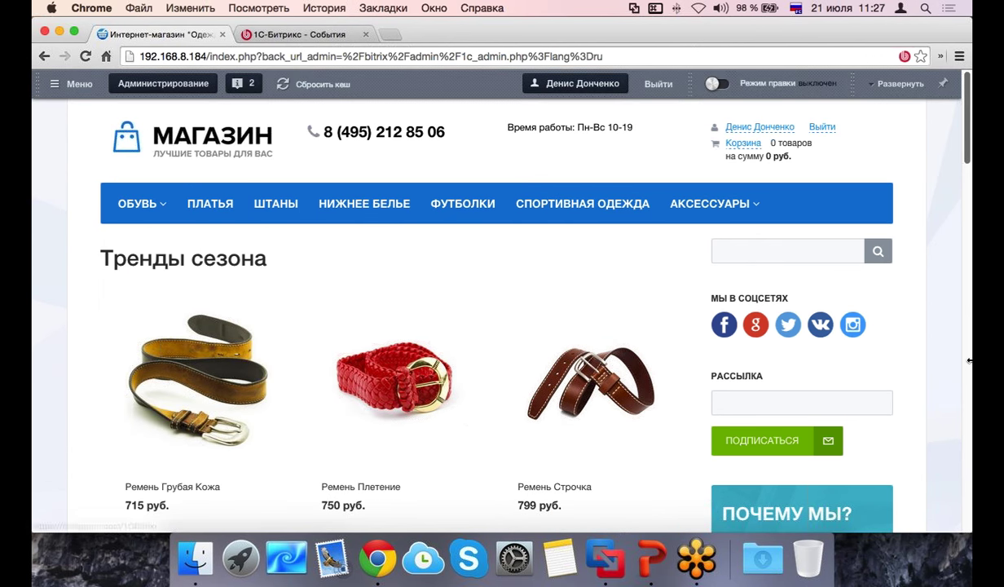
mouse_move(971, 351)
mouse_down()
mouse_move(372, 356)
mouse_move(971, 356)
mouse_up()
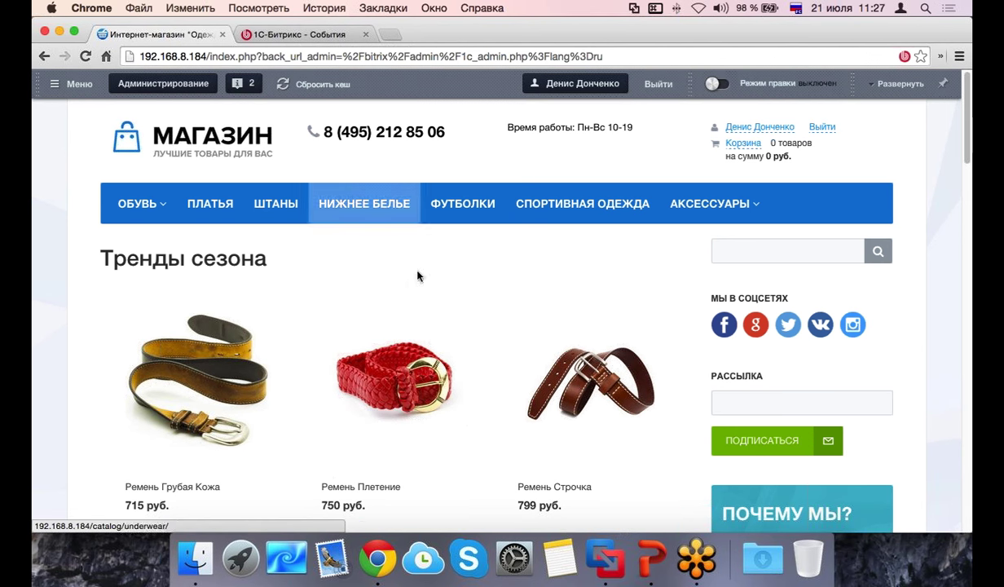
scroll(418, 277, down, 1)
scroll(417, 277, down, 3)
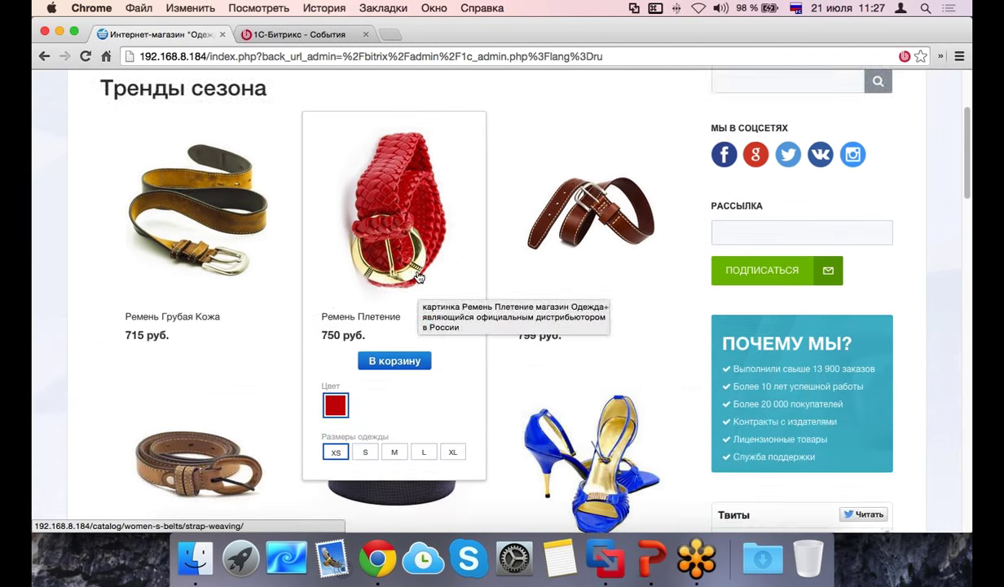
scroll(417, 277, up, 3)
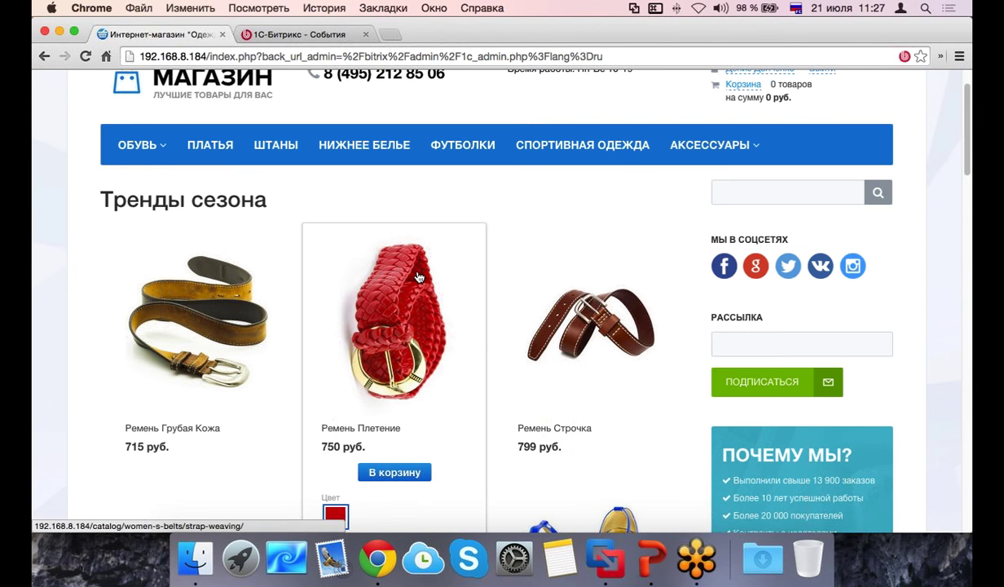
scroll(417, 278, up, 1)
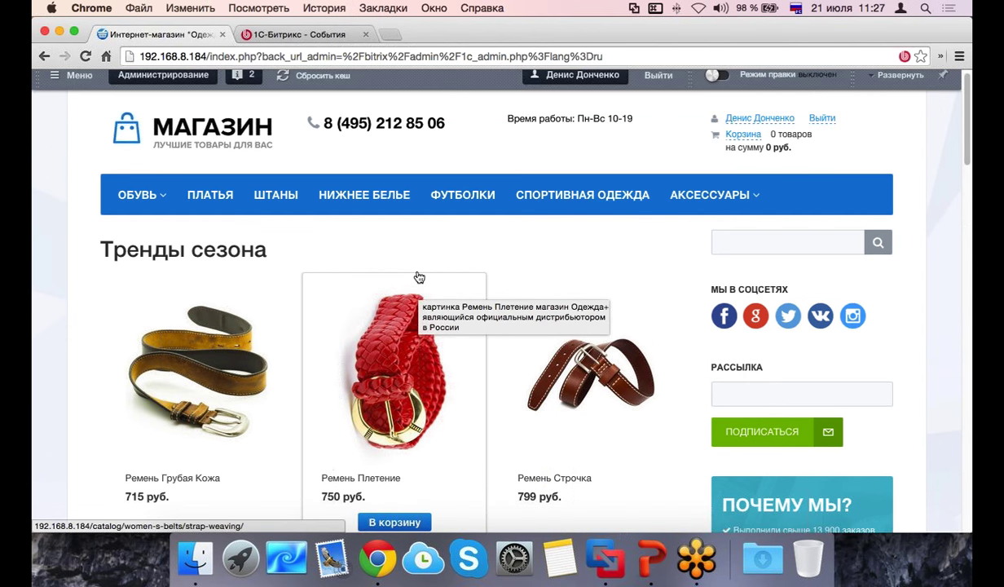
scroll(419, 278, up, 1)
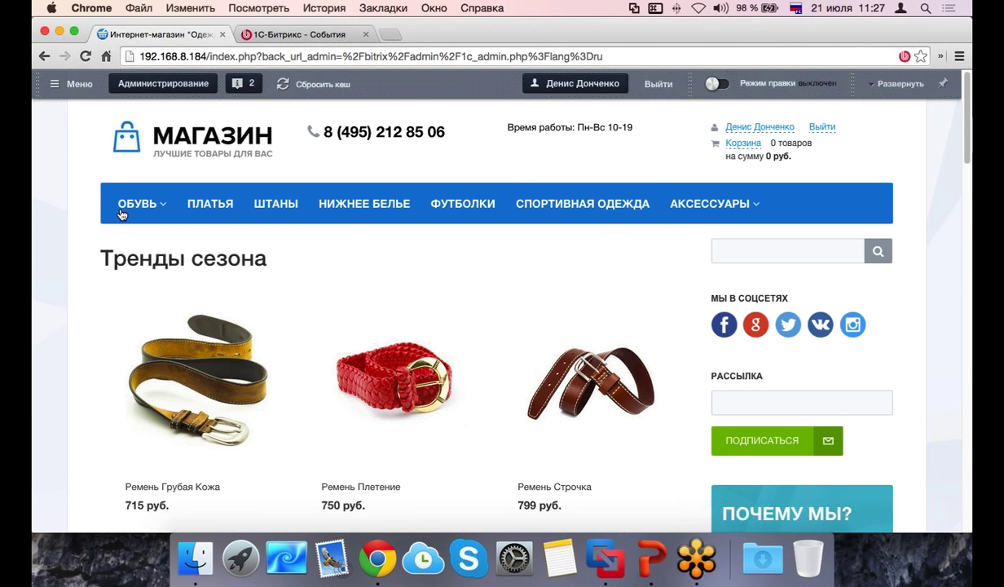
Step: Preview the Аксессуары and Обувь submenus of the store catalogue and open the Штаны section
mouse_move(122, 214)
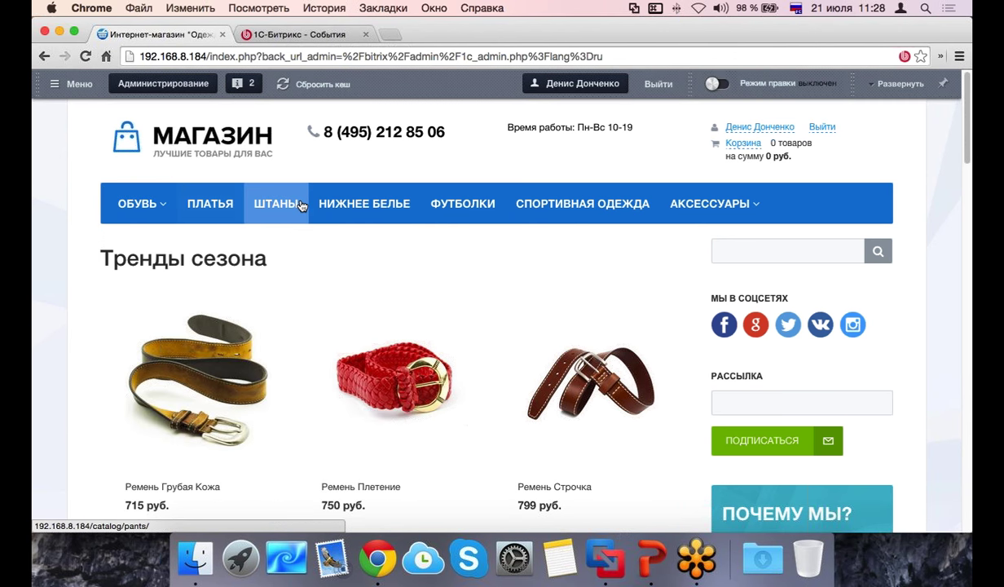
mouse_move(697, 222)
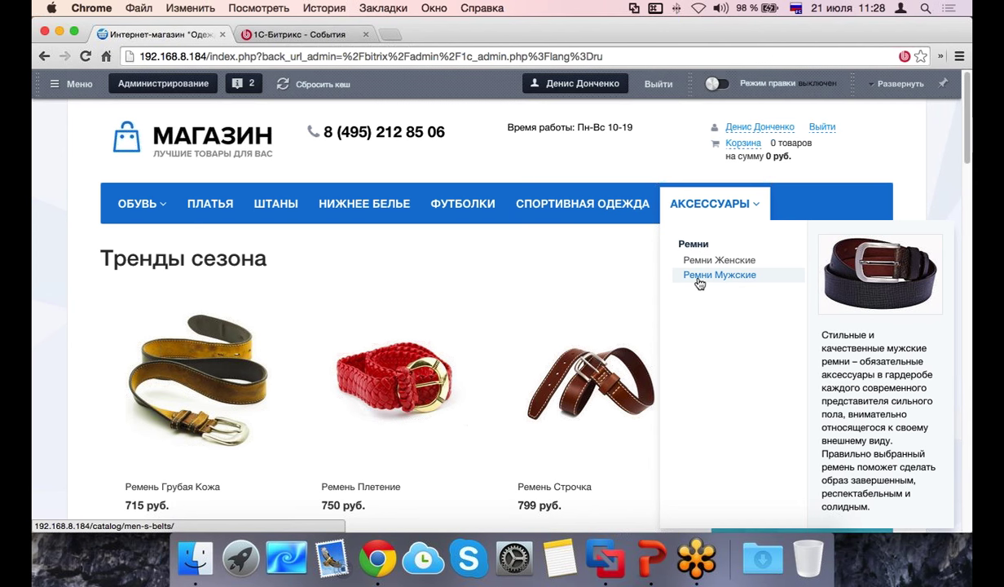
click(329, 279)
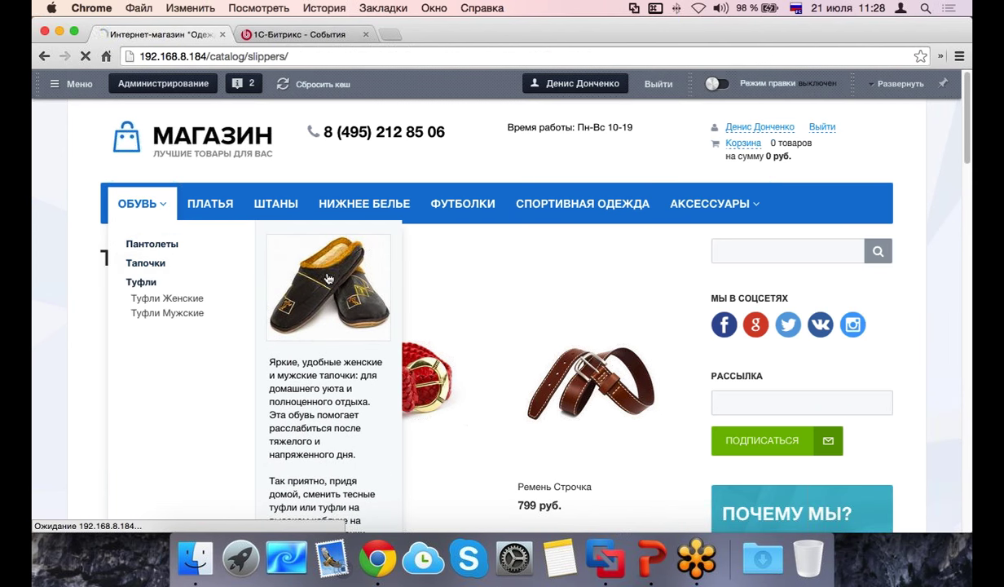
click(274, 210)
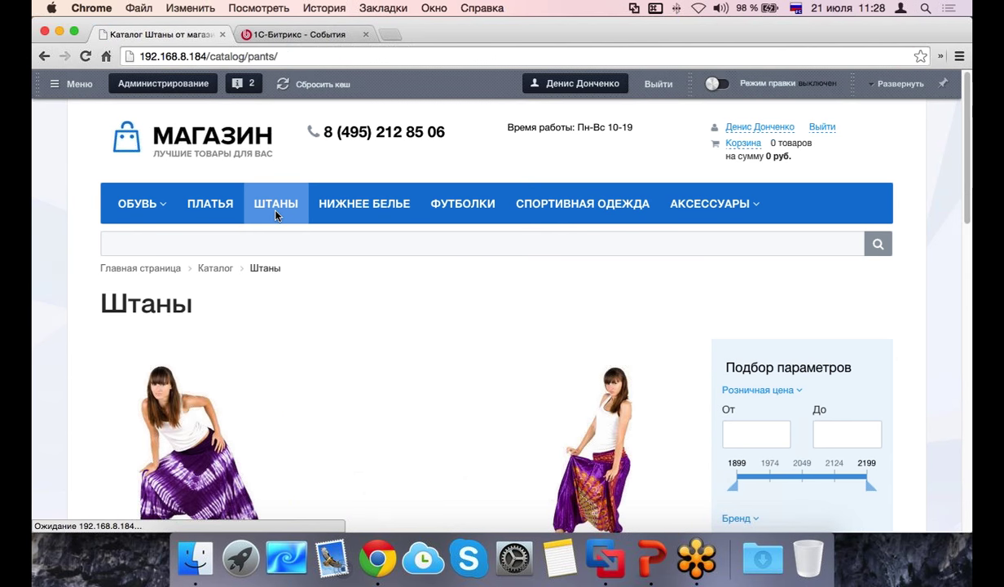
Step: Examine the product cards in the Штаны section, including their colour and size options and the parameter filter
scroll(277, 217, down, 3)
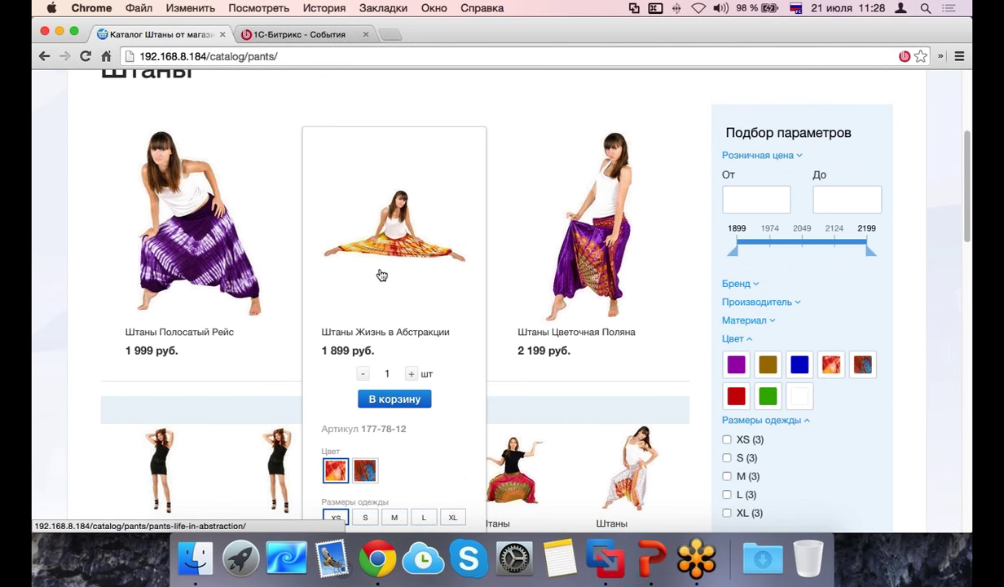
scroll(326, 294, up, 1)
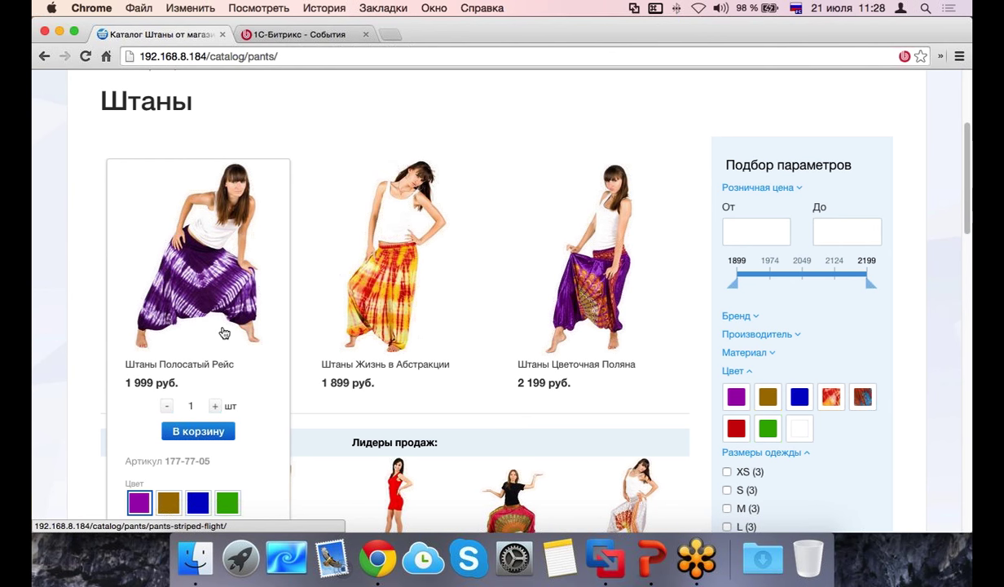
scroll(198, 281, down, 1)
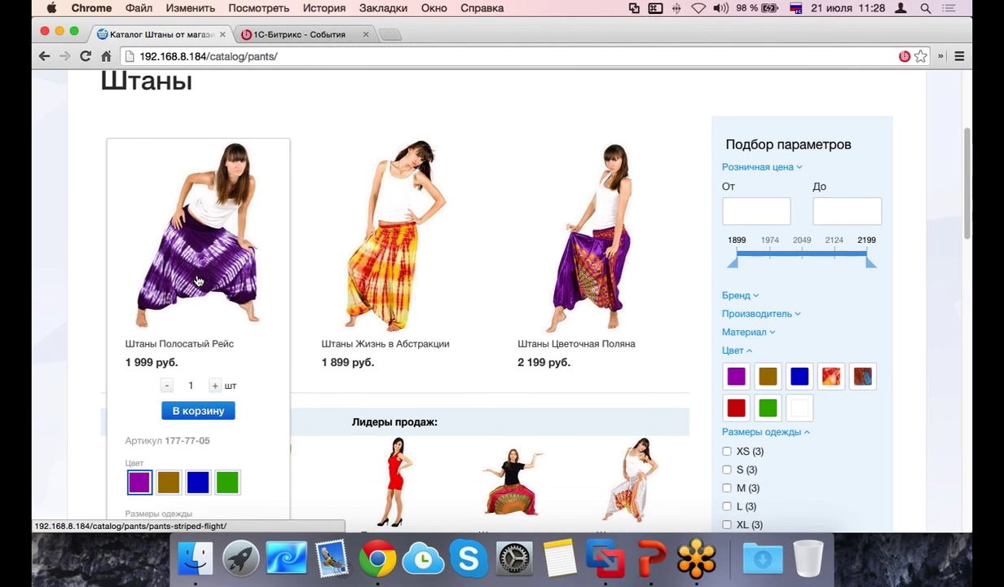
scroll(392, 228, down, 1)
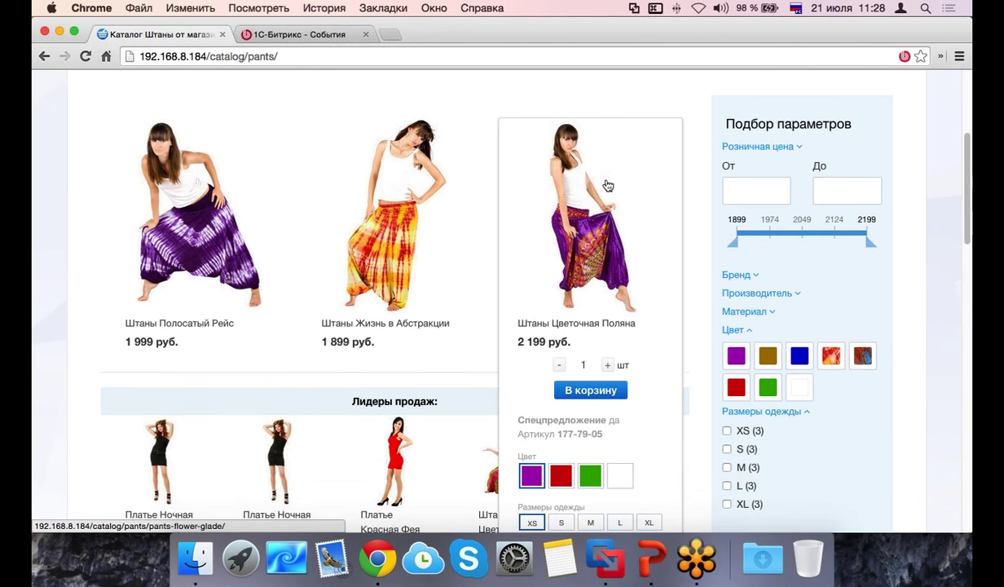
scroll(607, 186, down, 4)
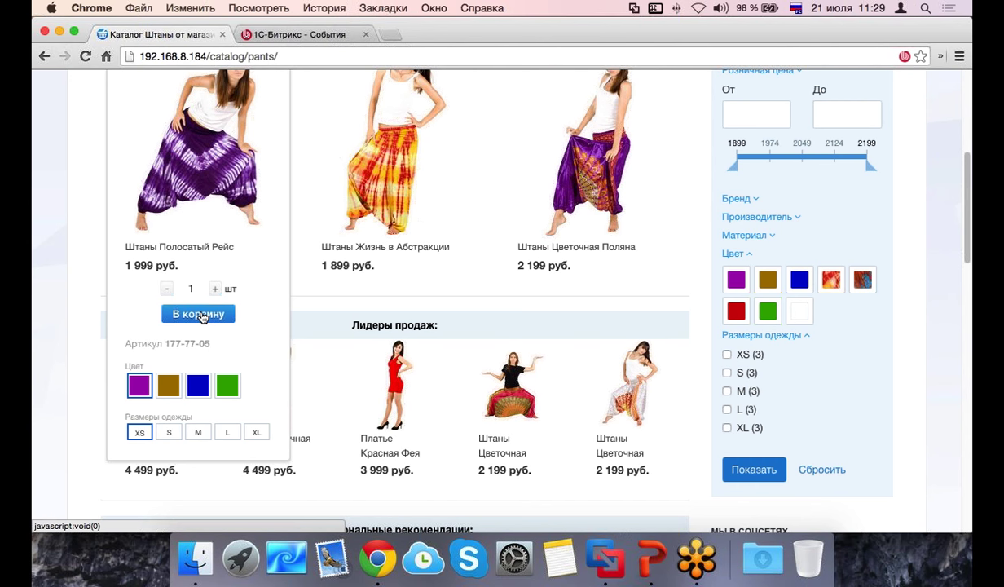
scroll(201, 316, up, 1)
scroll(201, 316, up, 3)
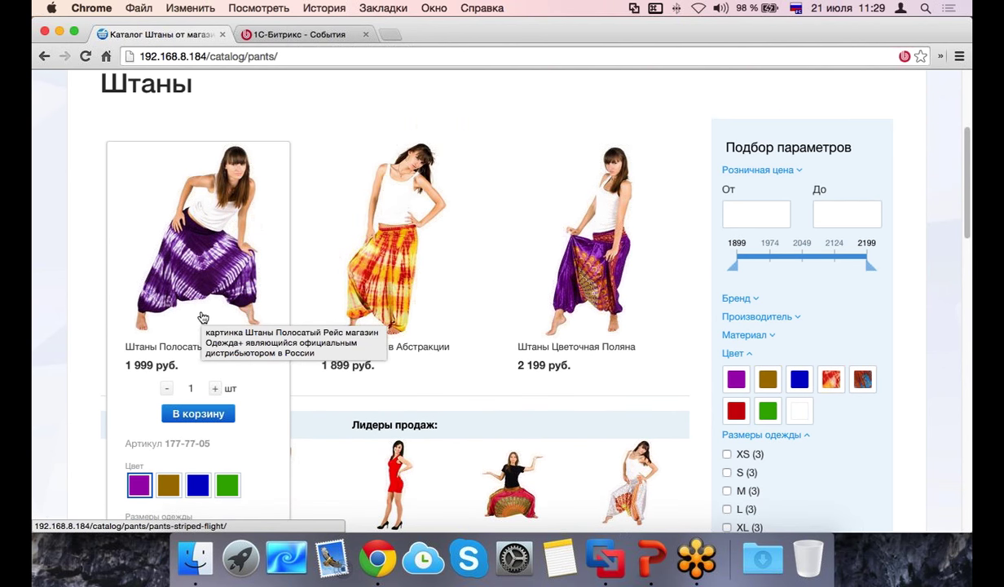
Step: Add 6 pieces of Штаны Полосатый Рейс to the cart and stay on the Штаны catalogue page
click(216, 388)
click(216, 388)
click(216, 388)
click(216, 388)
click(216, 388)
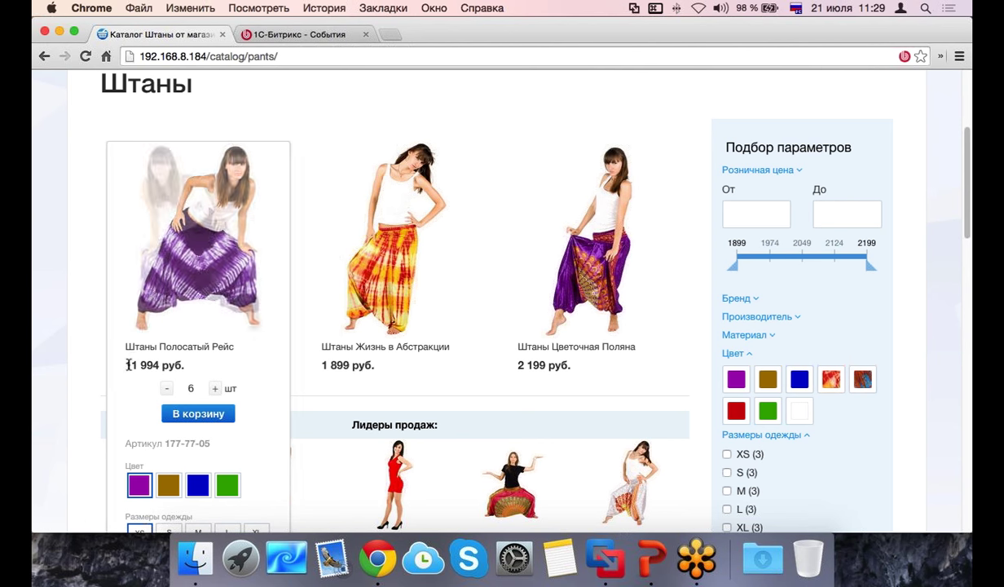
click(210, 416)
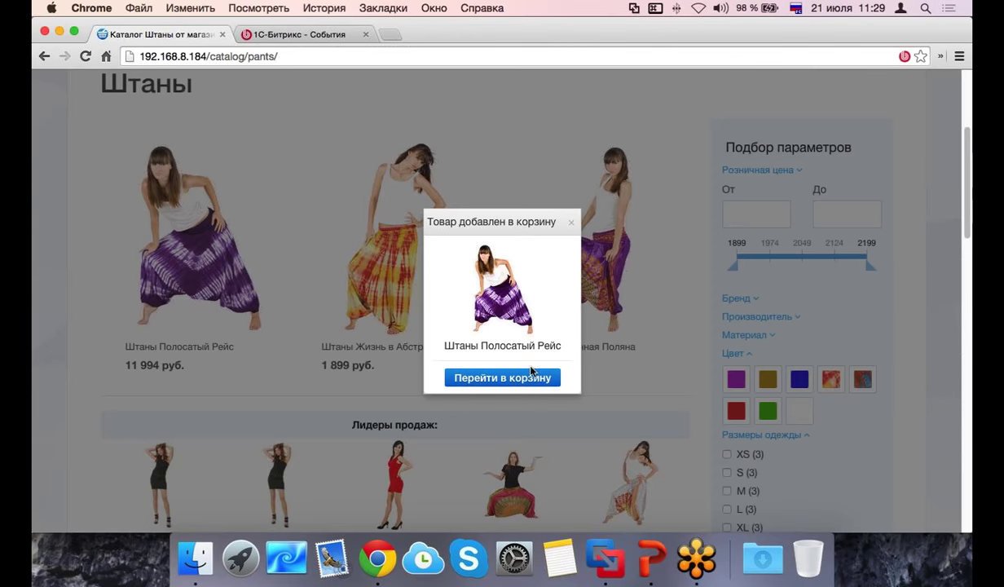
click(571, 222)
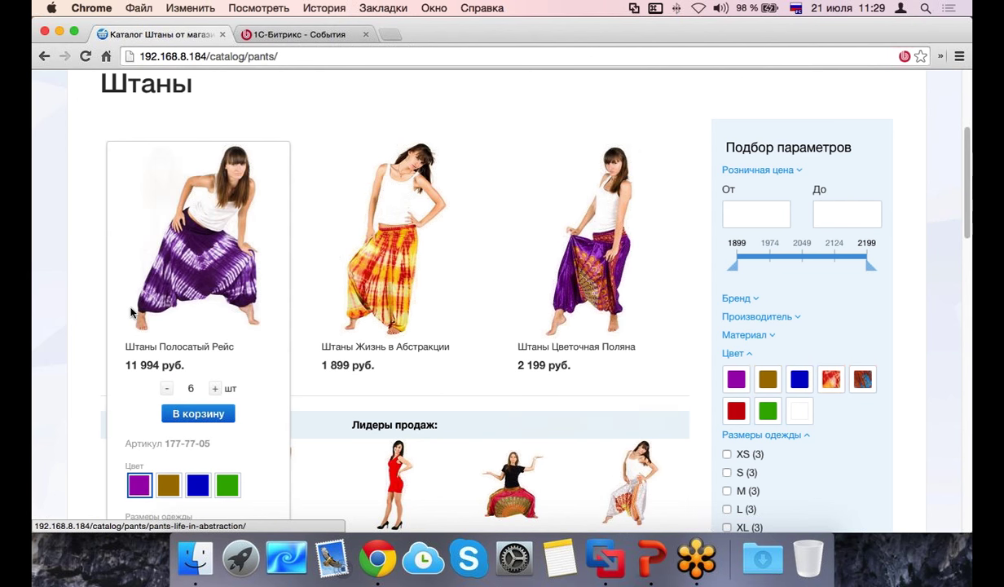
Step: Choose the blue colour and size S for Штаны Полосатый Рейс on its product card
scroll(224, 287, down, 2)
scroll(151, 403, down, 1)
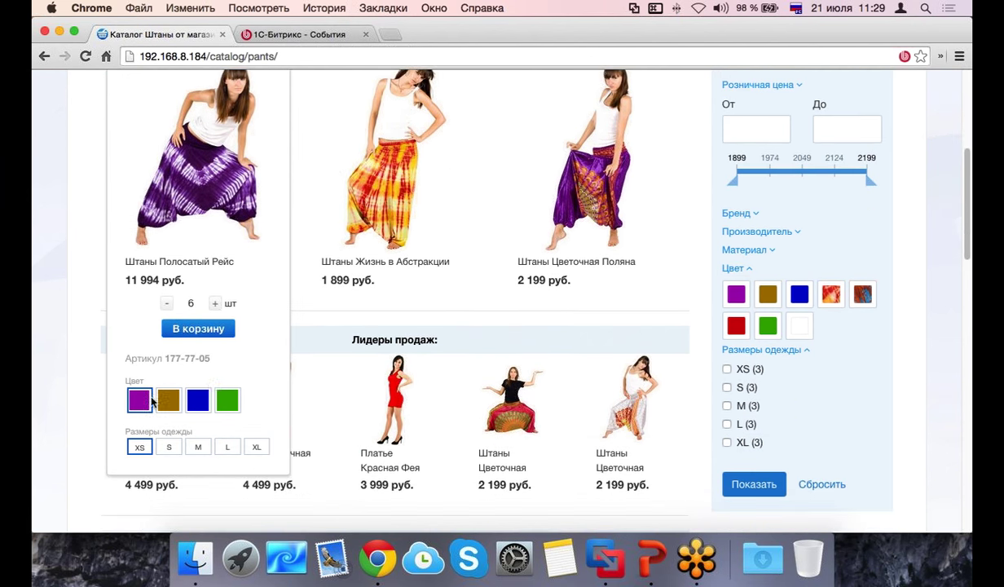
click(205, 406)
click(227, 447)
click(168, 449)
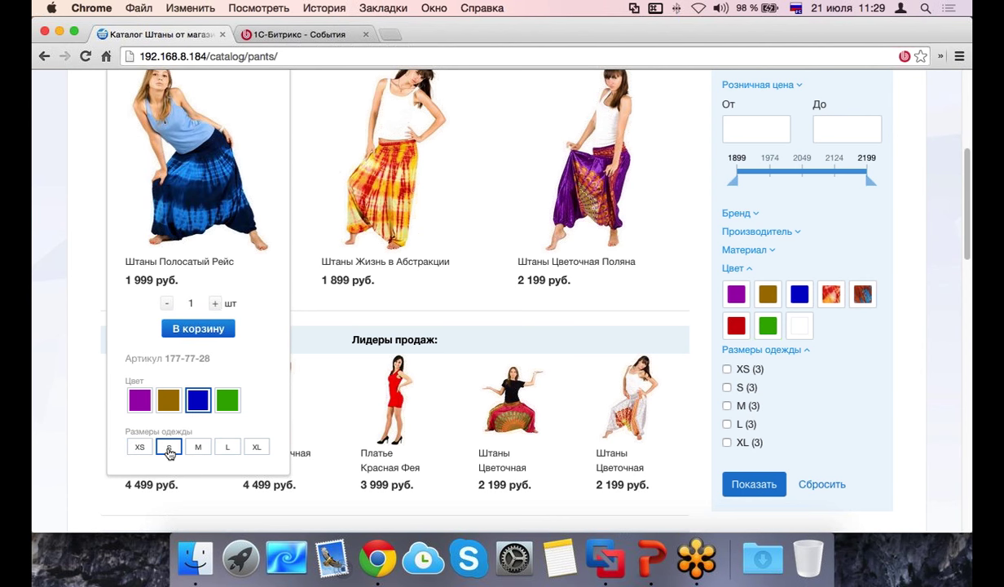
Step: Highlight the article number and the price of the selected Штаны Полосатый Рейс variant
drag(216, 359, 124, 357)
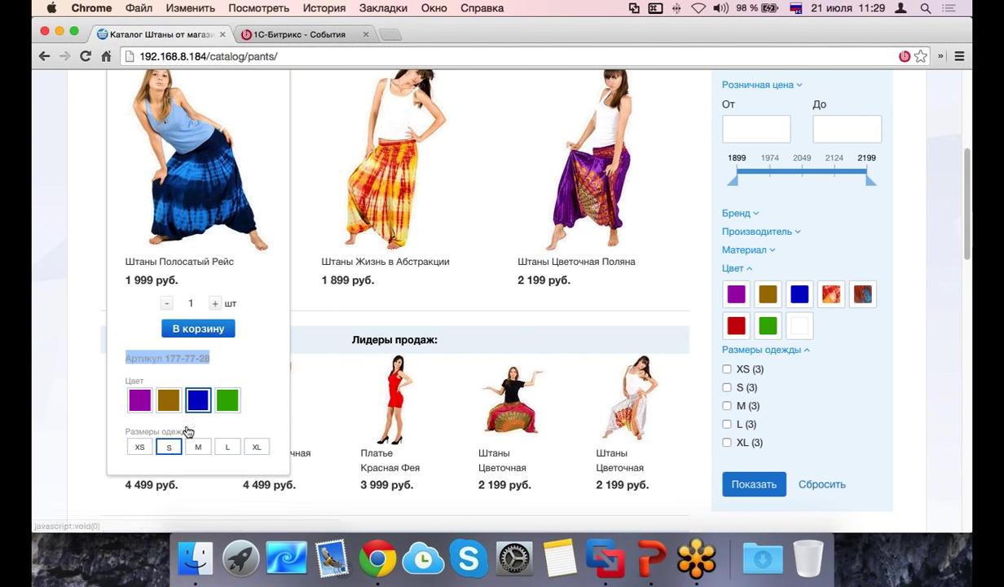
click(180, 280)
drag(180, 280, 122, 277)
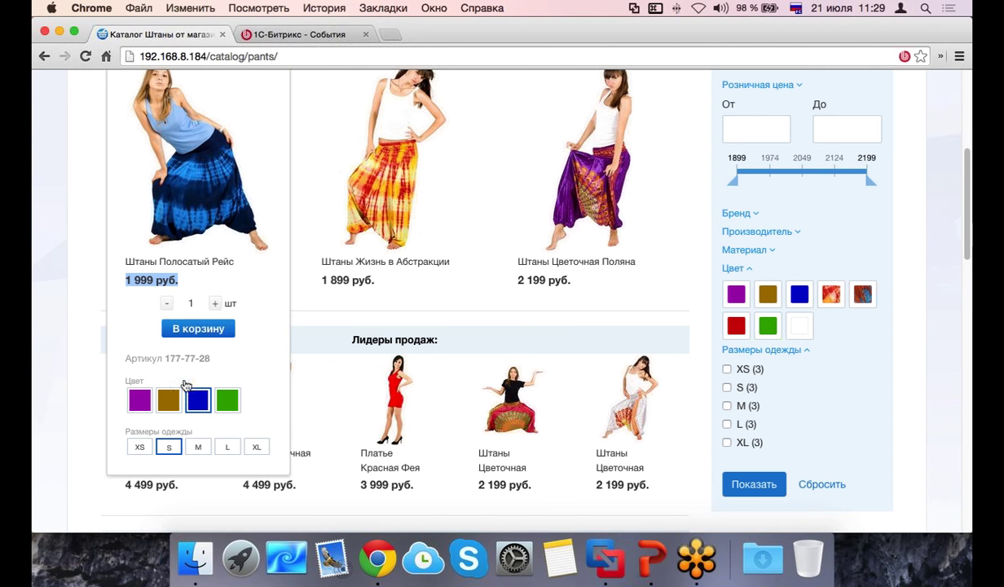
Step: Set the upper limit of the Розничная цена filter to 2063 and highlight the number of matching products
scroll(219, 391, up, 2)
scroll(221, 403, up, 4)
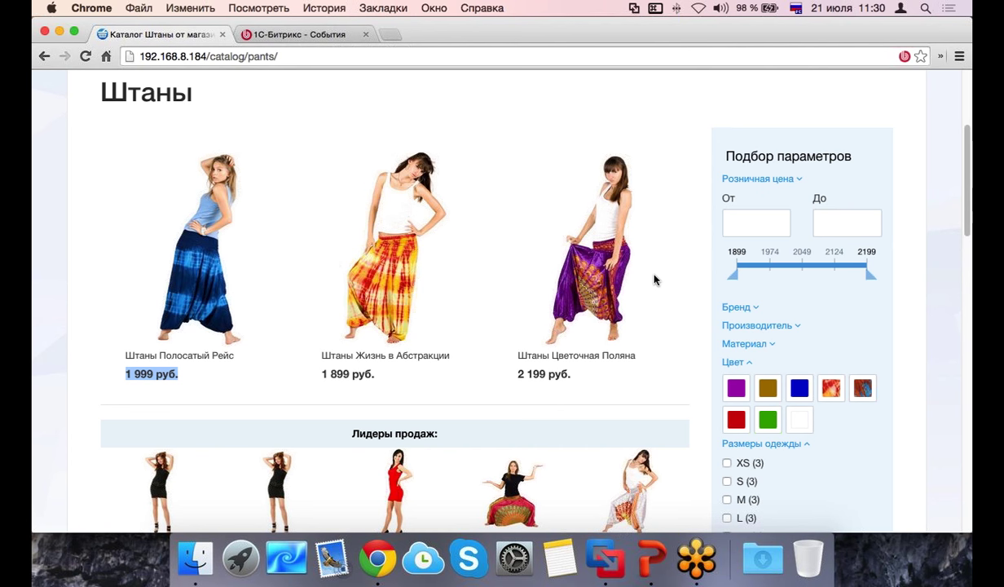
scroll(770, 220, down, 1)
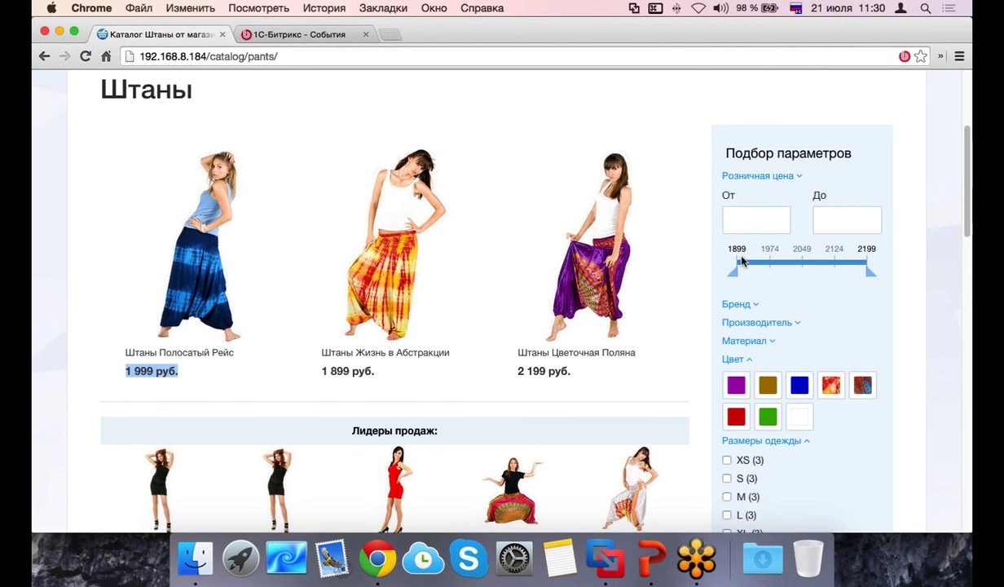
drag(871, 271, 809, 268)
scroll(809, 267, down, 2)
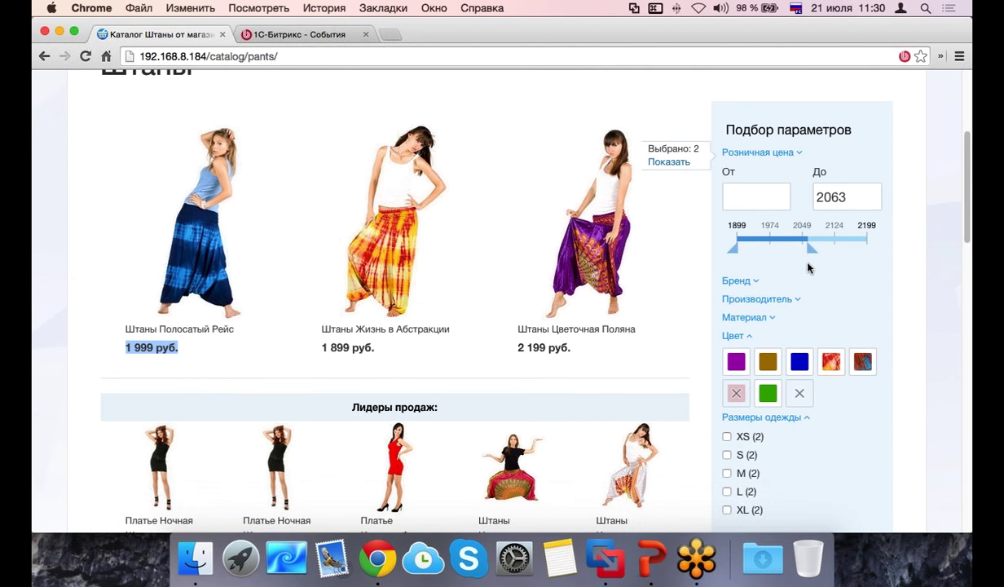
scroll(809, 267, down, 1)
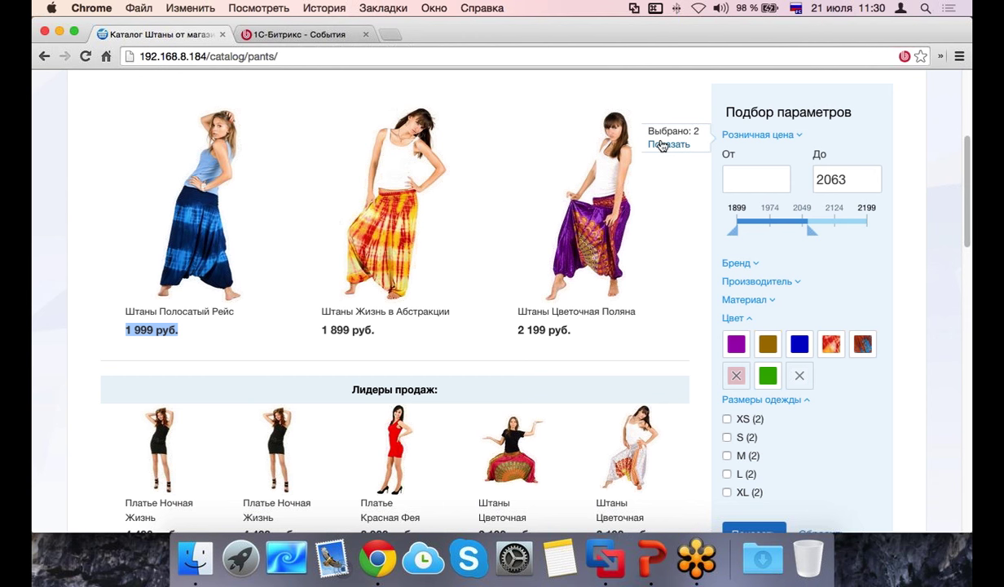
double_click(695, 132)
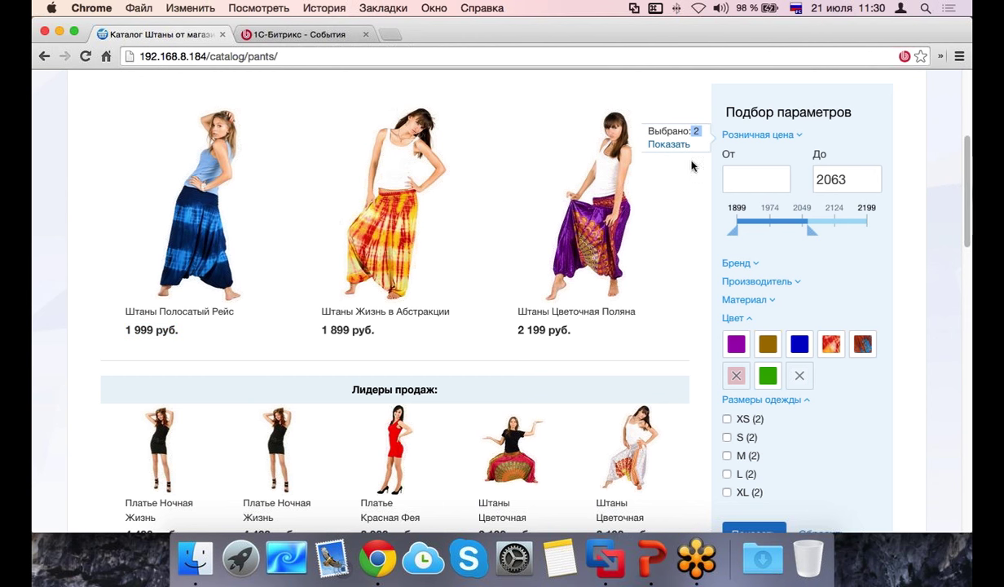
scroll(790, 282, down, 1)
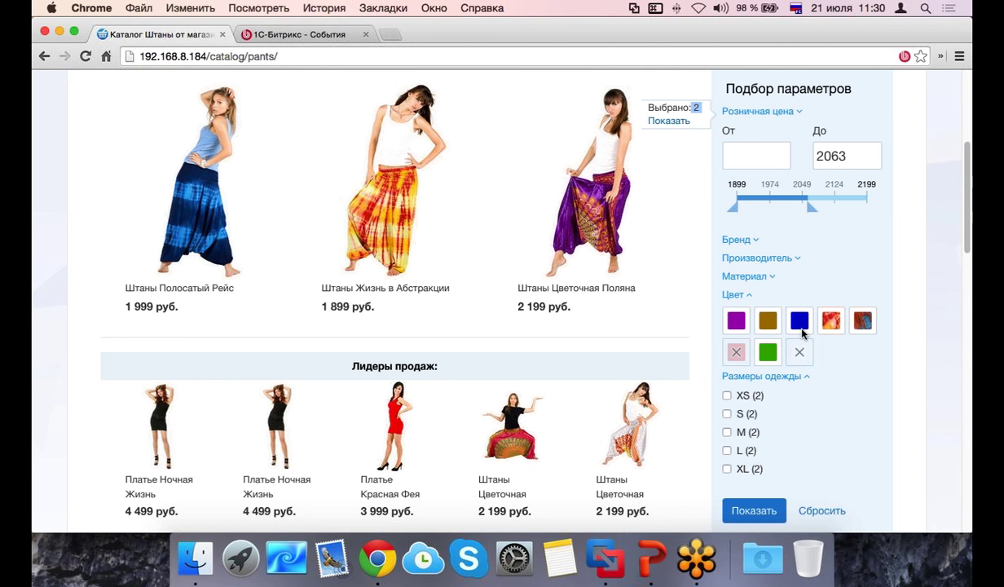
Step: Reset the upper limit of the Розничная цена filter to its maximum and filter Материал by трикотаж
drag(812, 207, 905, 205)
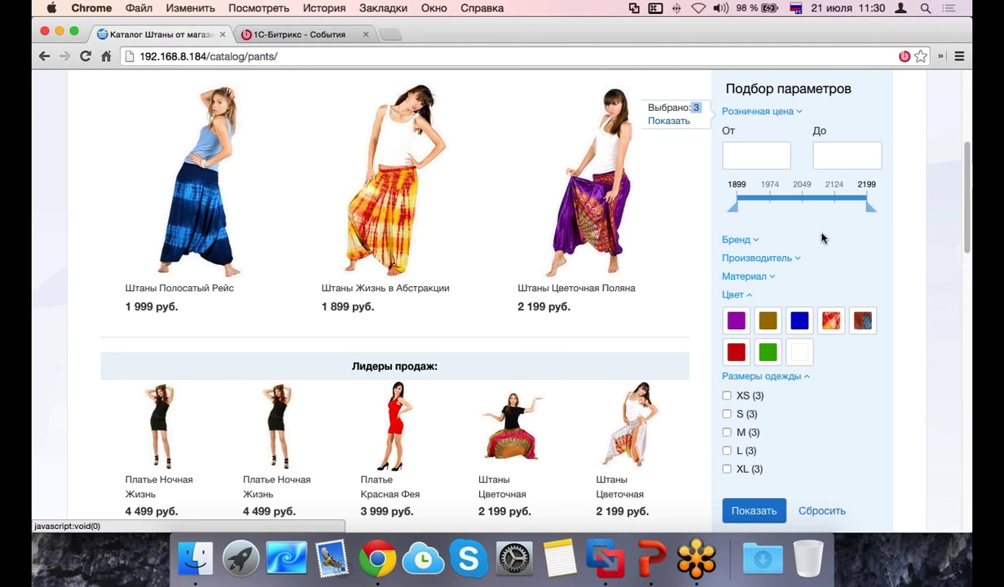
scroll(797, 261, down, 1)
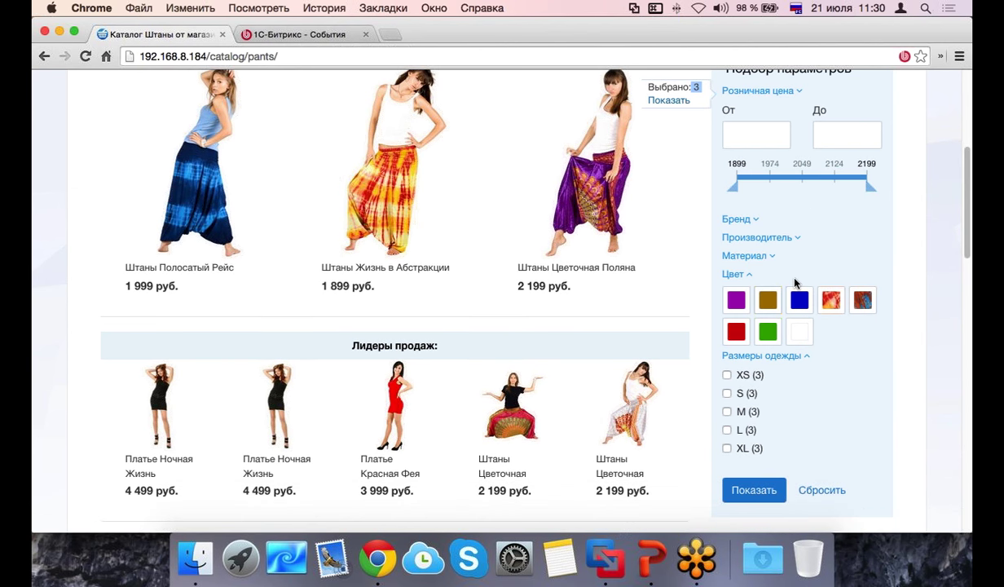
click(759, 263)
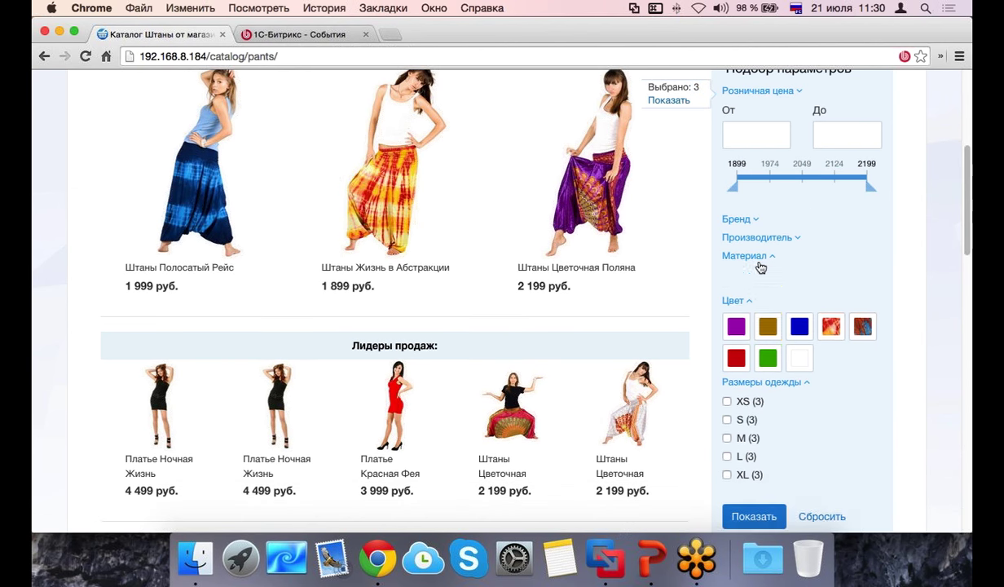
click(760, 267)
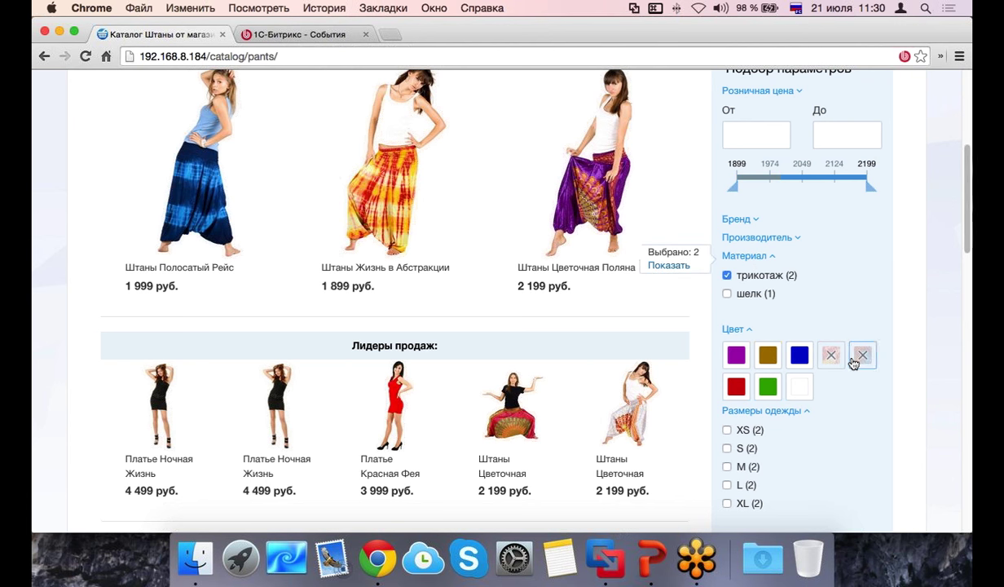
Step: Expand the Производитель and Бренд sections of the Штаны parameter filter
click(785, 236)
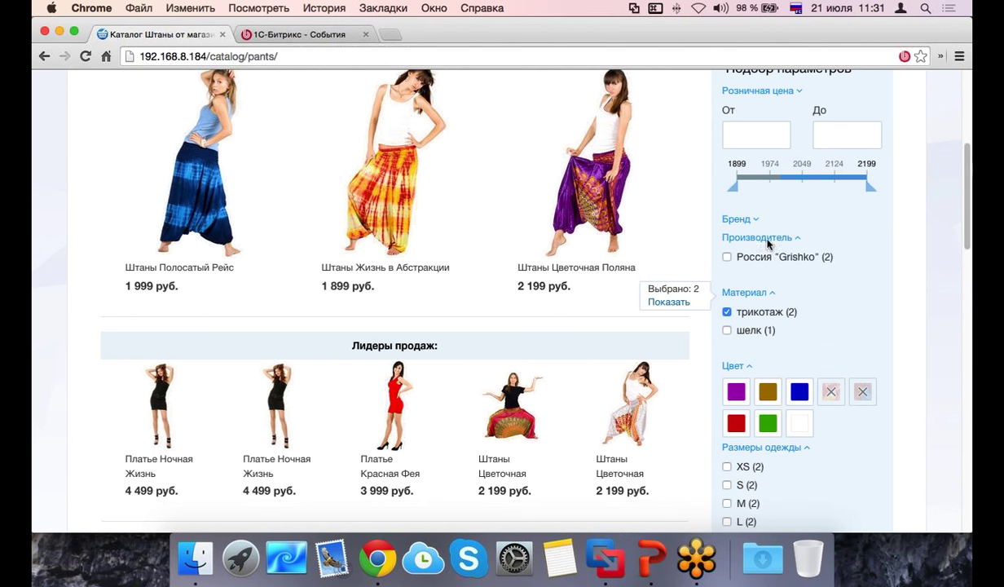
scroll(783, 228, down, 1)
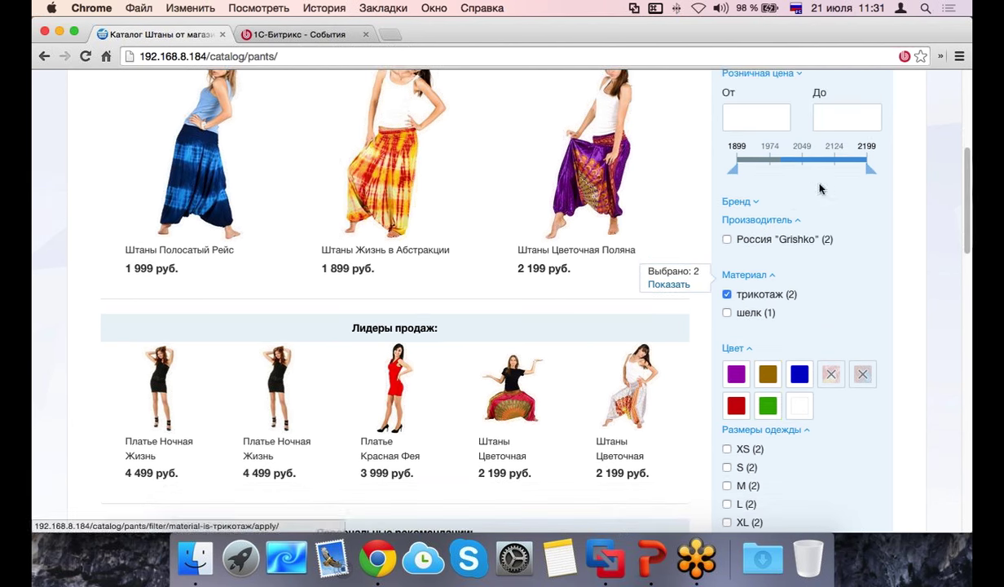
click(745, 201)
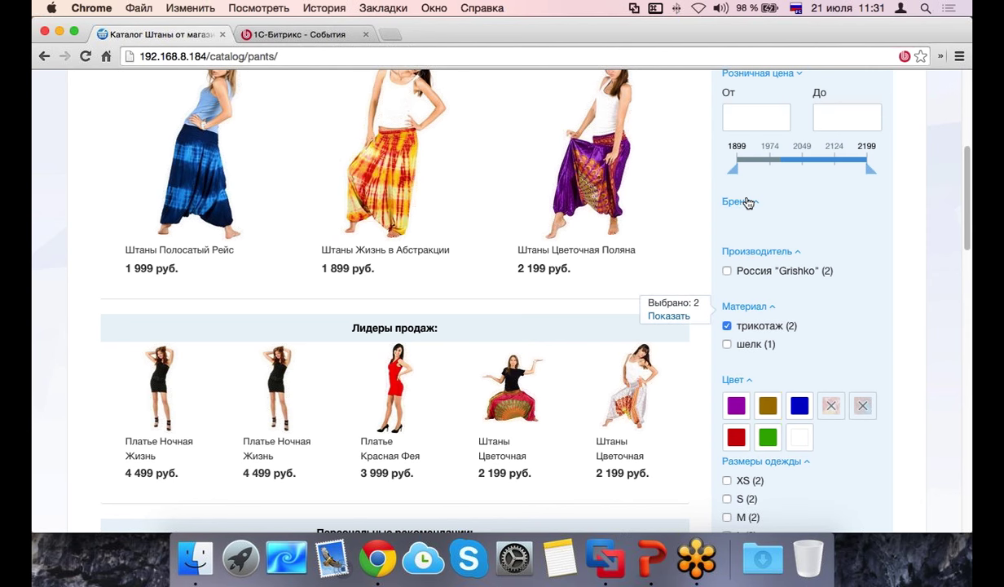
scroll(745, 208, down, 1)
scroll(744, 207, down, 1)
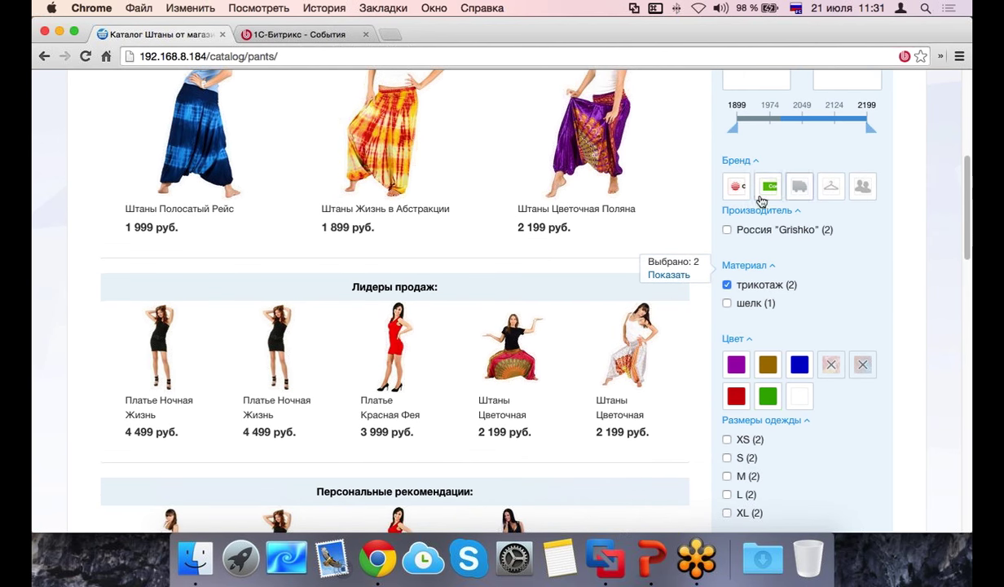
Step: Add clothing size M to the filter and show the matching Штаны products
scroll(864, 186, down, 5)
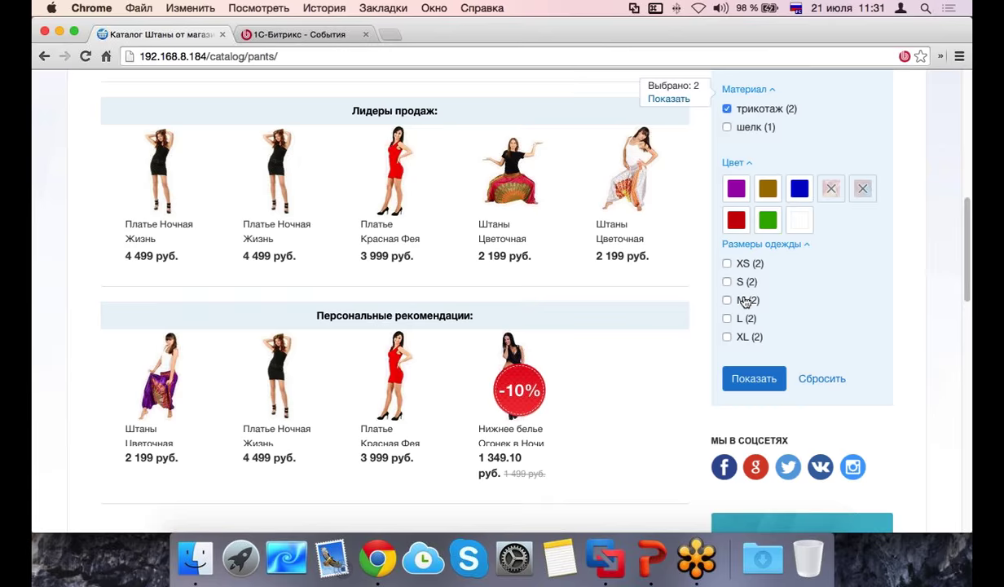
click(744, 302)
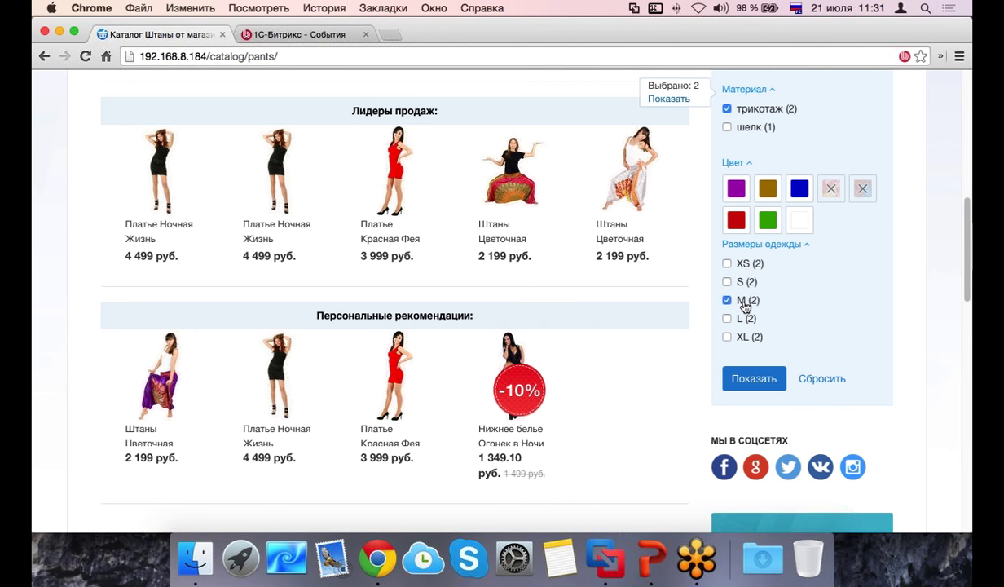
click(751, 379)
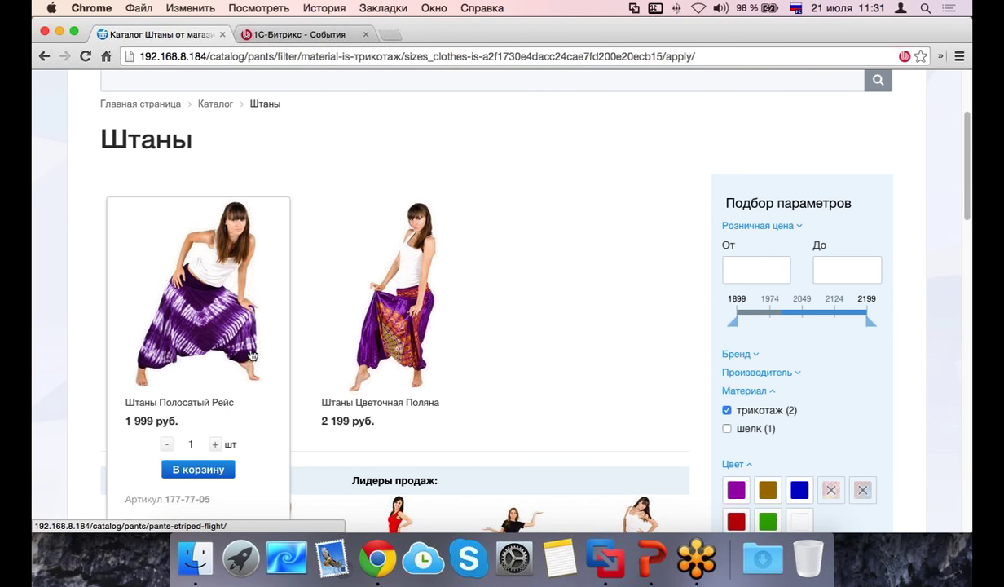
Step: Examine the filtered Штаны listing together with the selected material, colour and size options in the parameter filter
scroll(269, 326, down, 1)
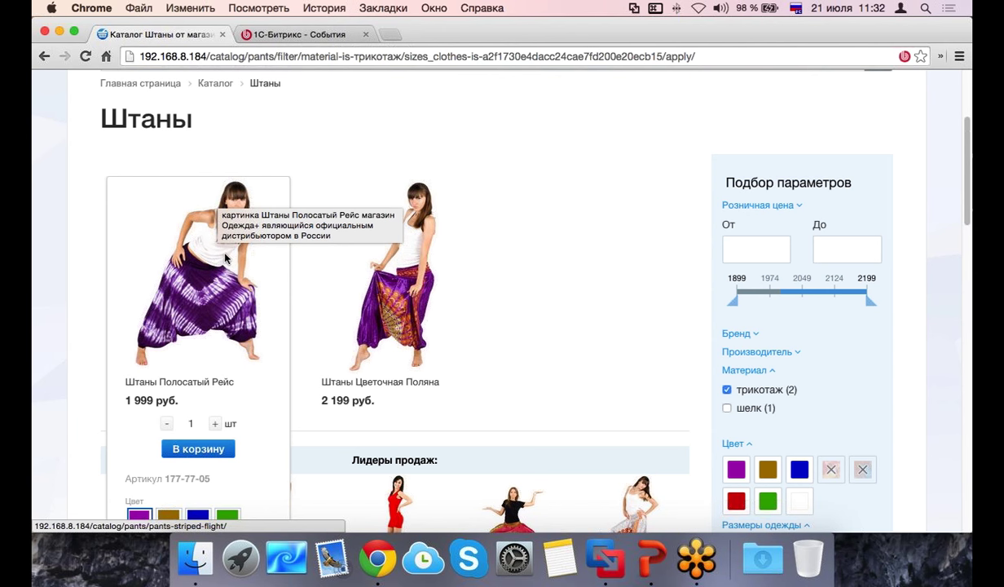
scroll(763, 192, down, 3)
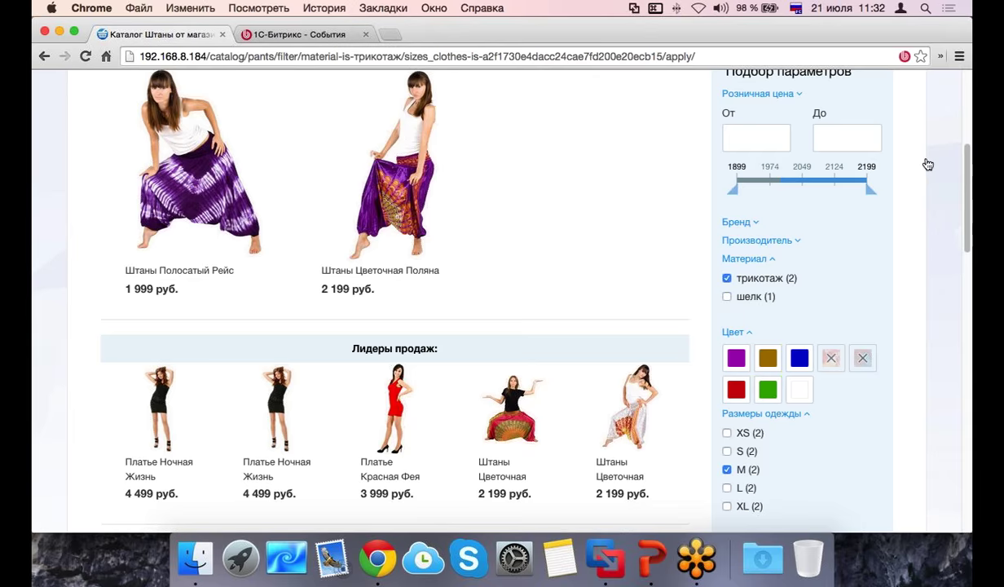
scroll(825, 200, up, 1)
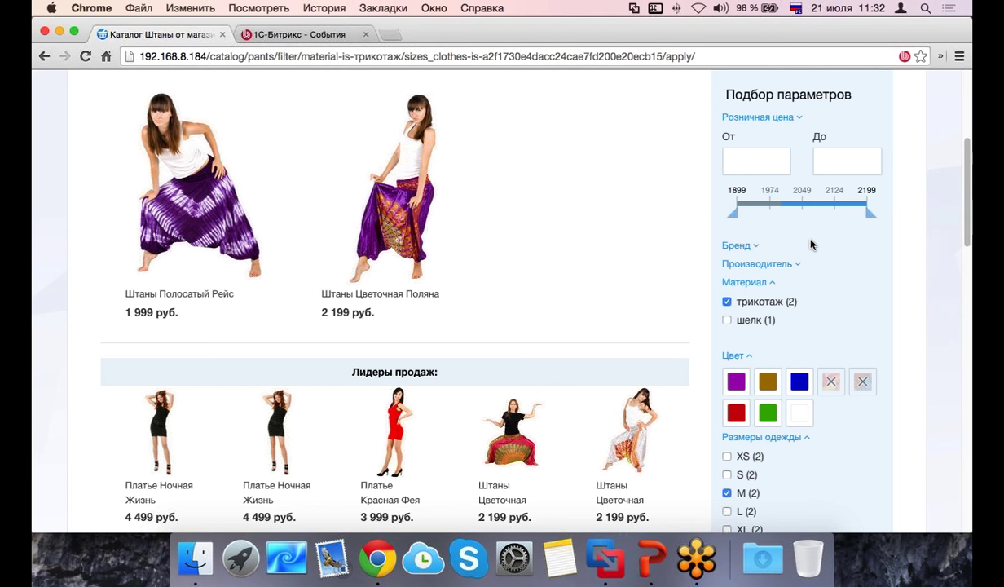
scroll(805, 266, down, 5)
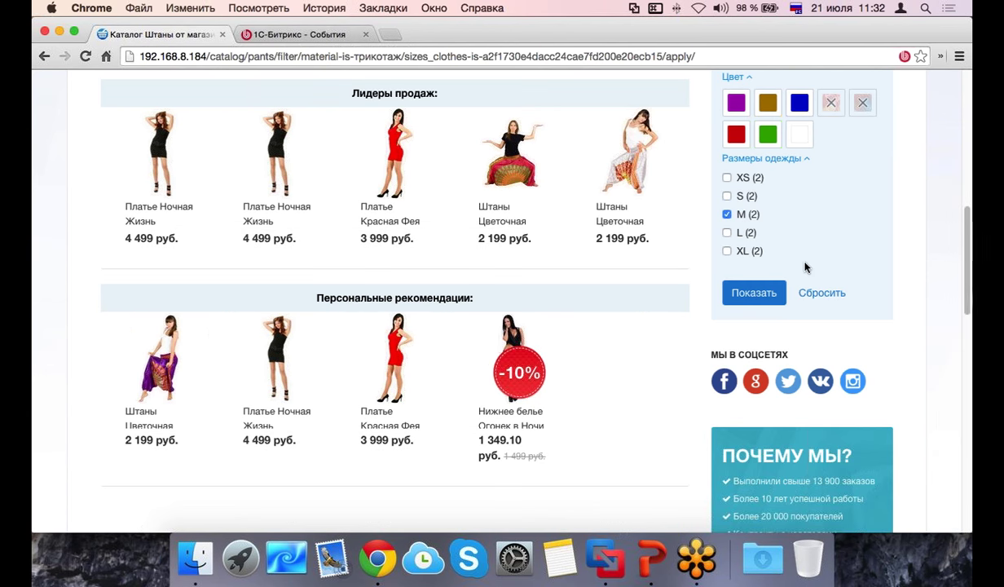
scroll(818, 148, up, 3)
scroll(789, 298, up, 2)
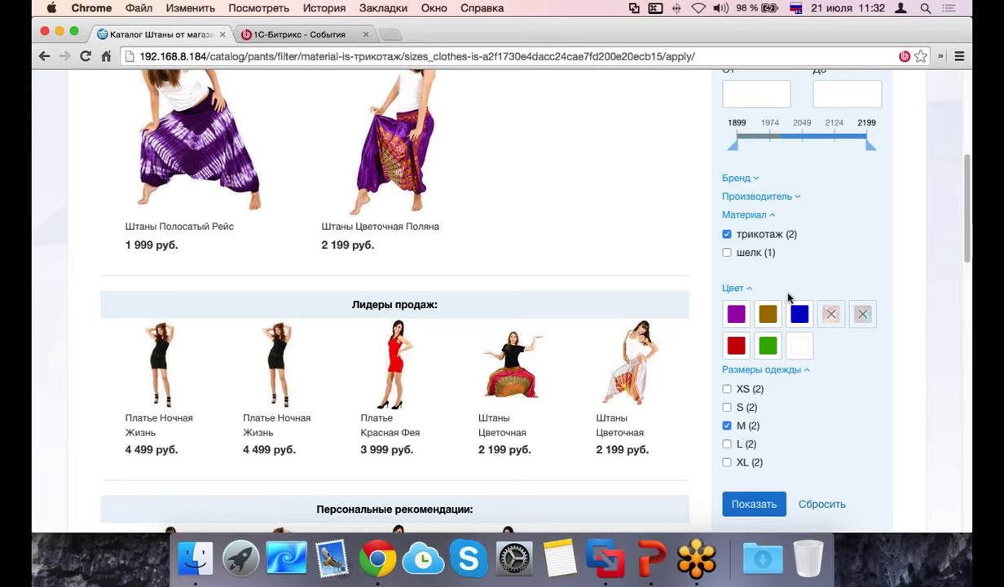
scroll(789, 299, up, 5)
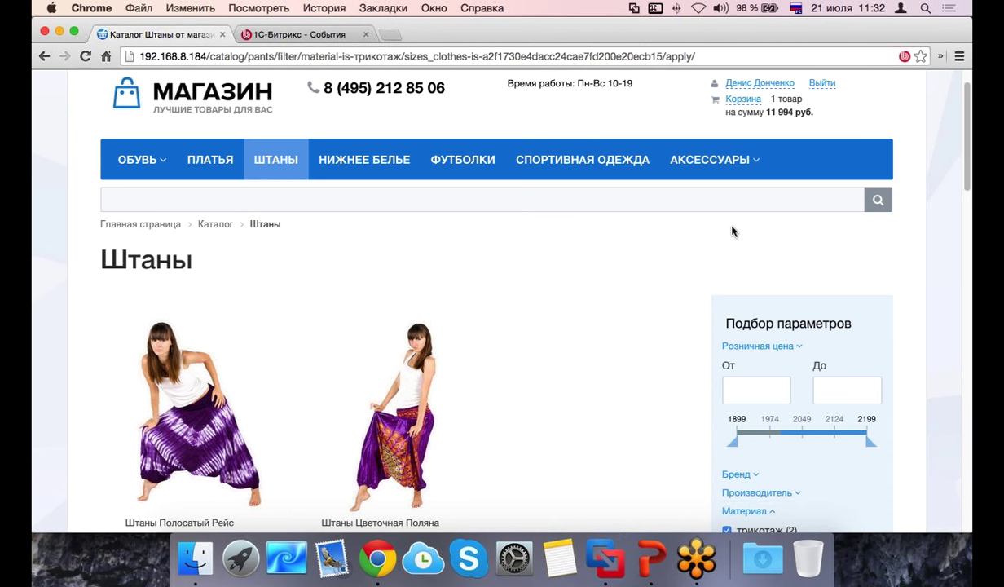
scroll(850, 228, down, 1)
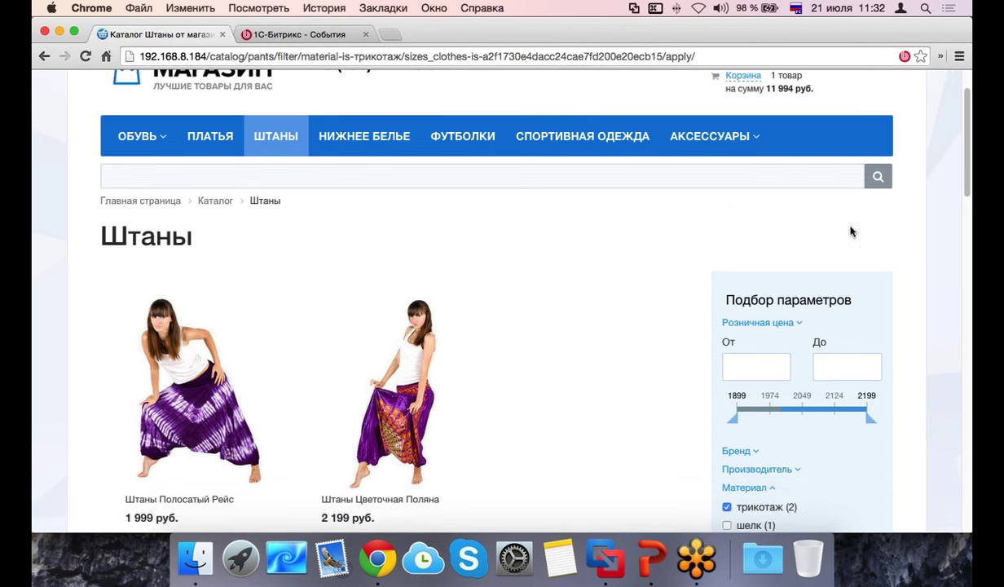
scroll(850, 230, down, 1)
scroll(825, 430, down, 2)
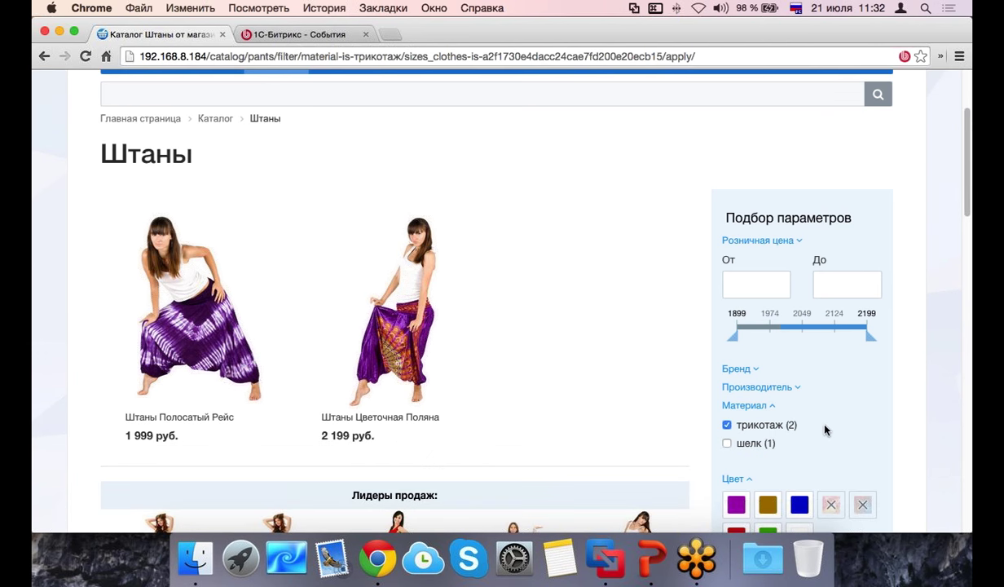
scroll(843, 361, down, 5)
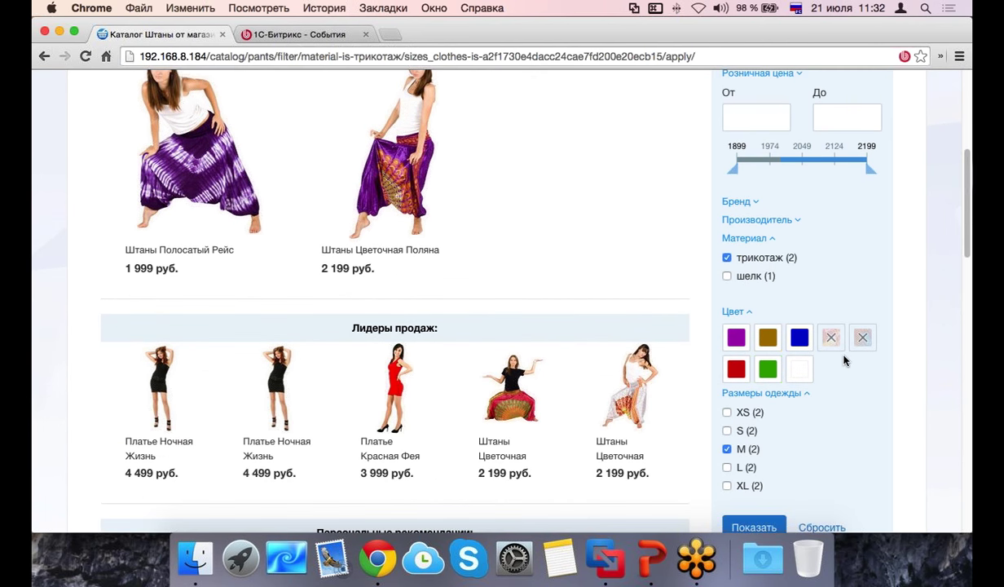
Step: Open the Обувь catalogue section and look at its colour and shoe size filters
scroll(433, 272, up, 10)
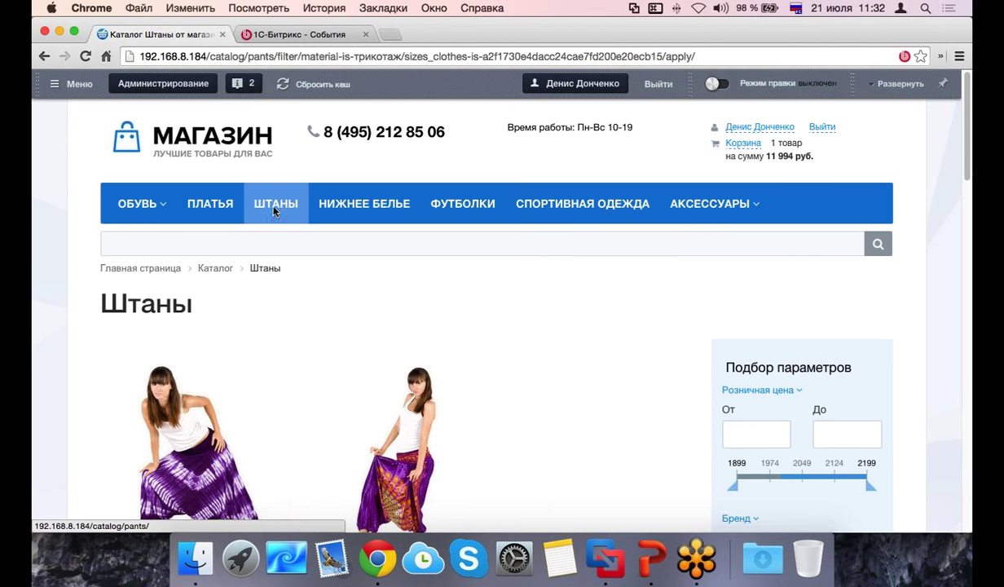
click(148, 208)
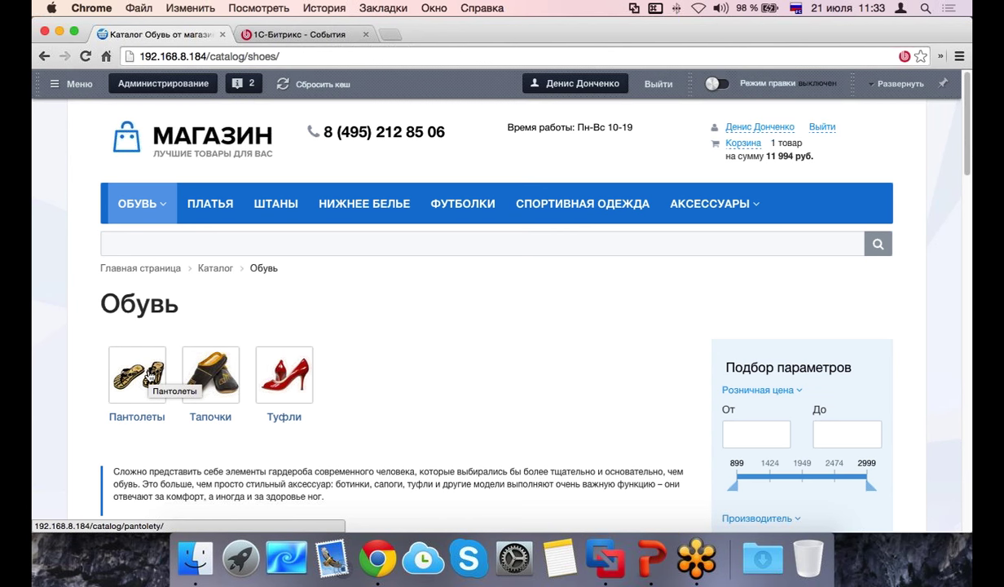
scroll(149, 375, down, 5)
scroll(800, 450, down, 1)
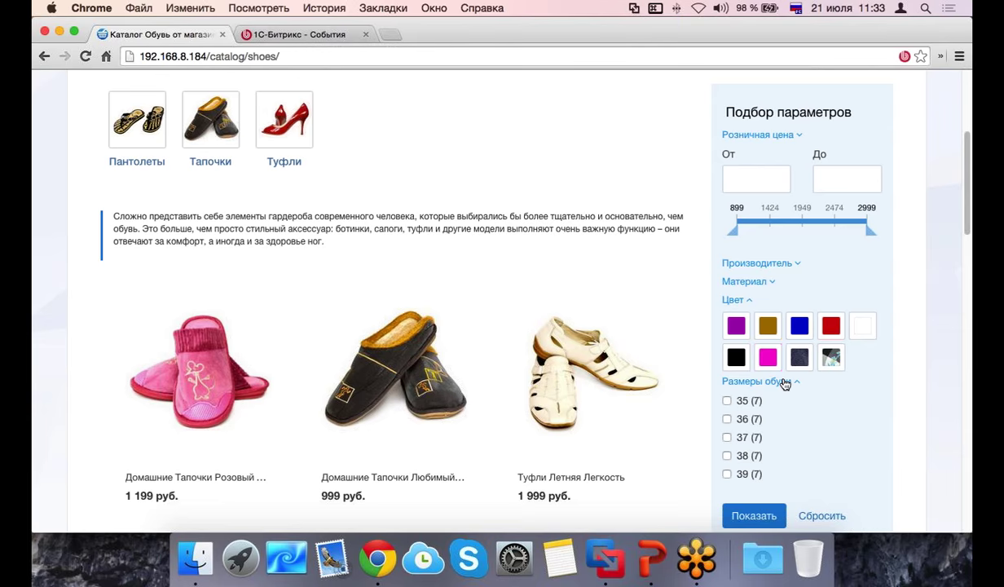
scroll(783, 399, down, 3)
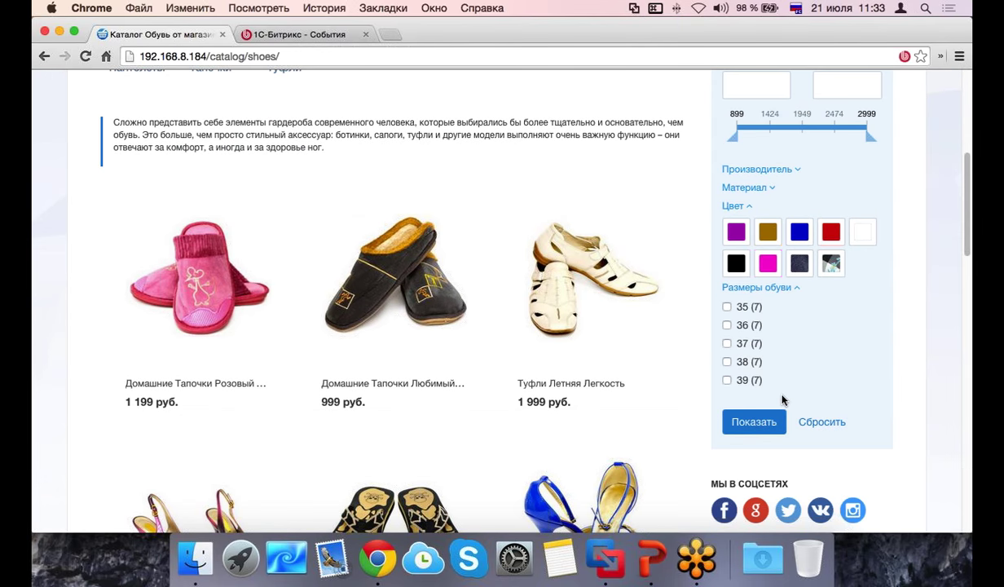
Step: Look over the subcategories, section description and product cards on the Обувь page
scroll(782, 399, up, 7)
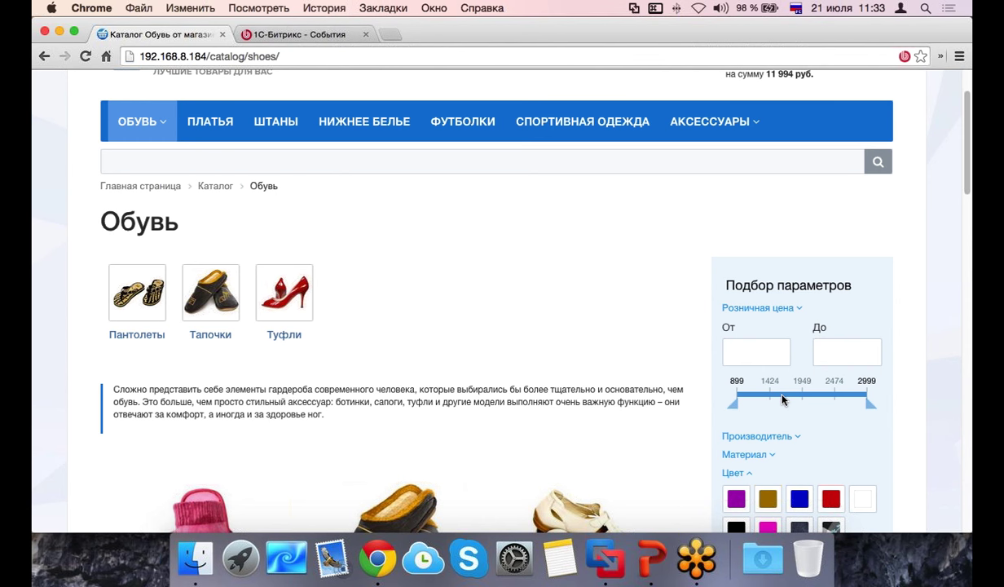
scroll(670, 355, down, 3)
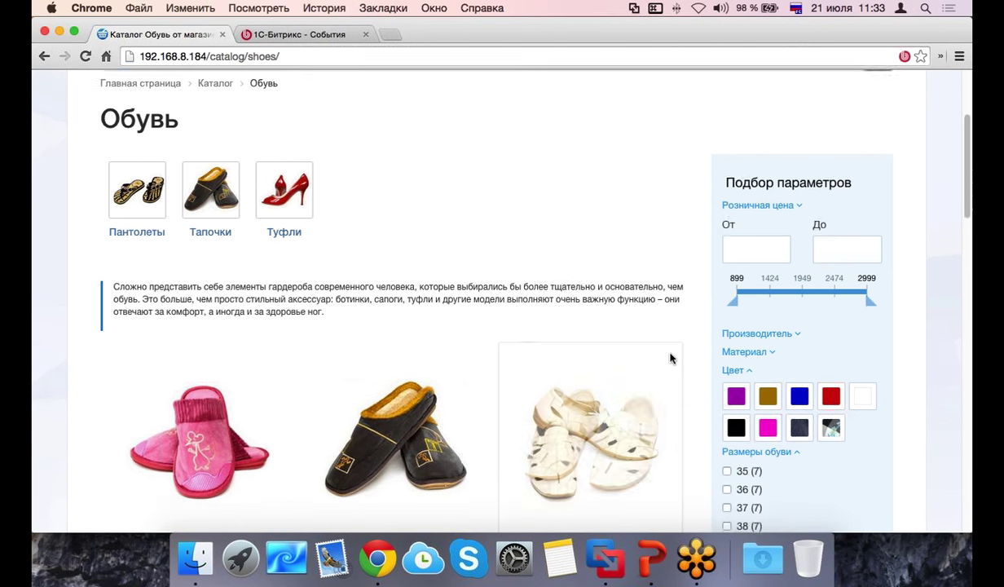
scroll(670, 355, down, 2)
scroll(219, 401, down, 1)
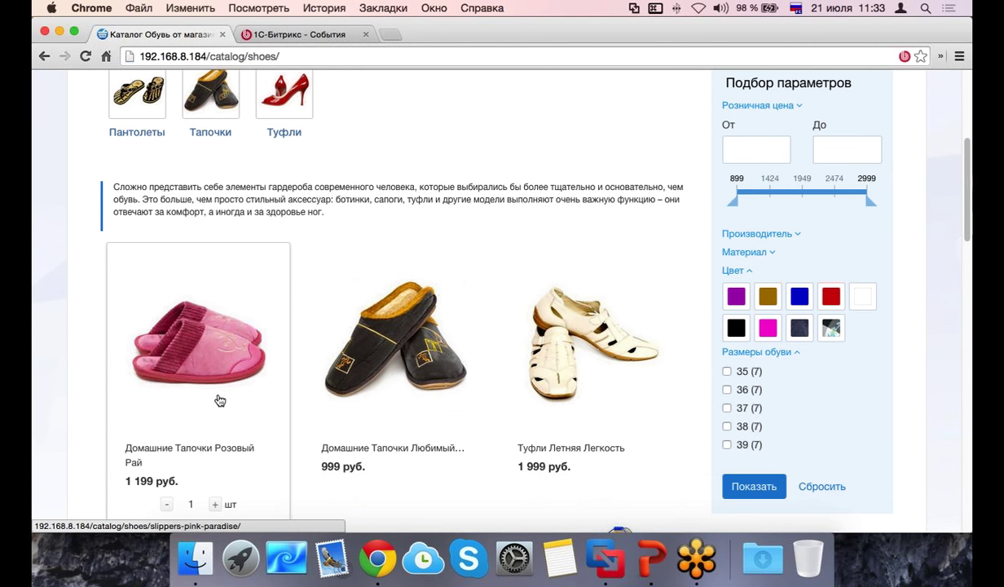
scroll(215, 351, down, 1)
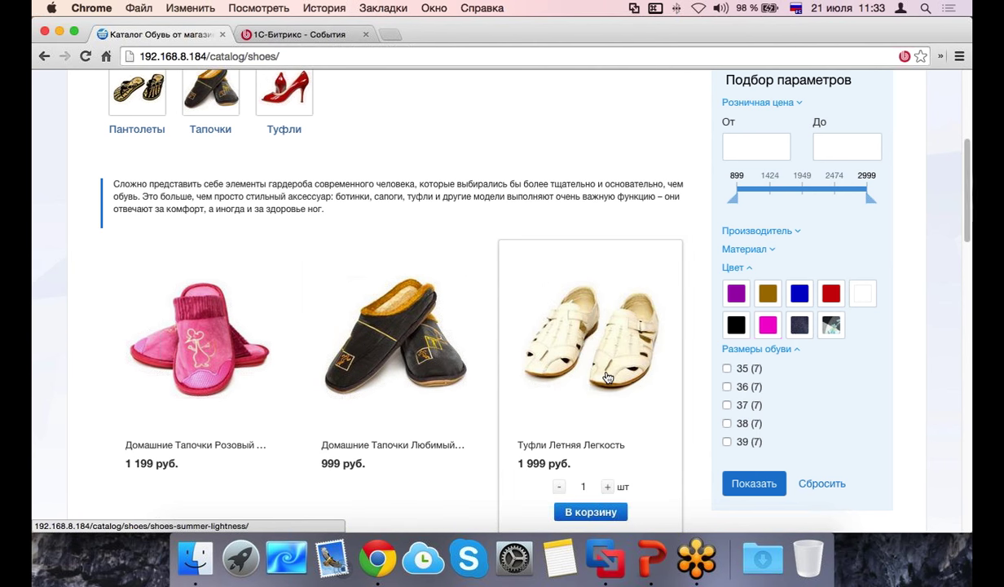
scroll(607, 376, down, 2)
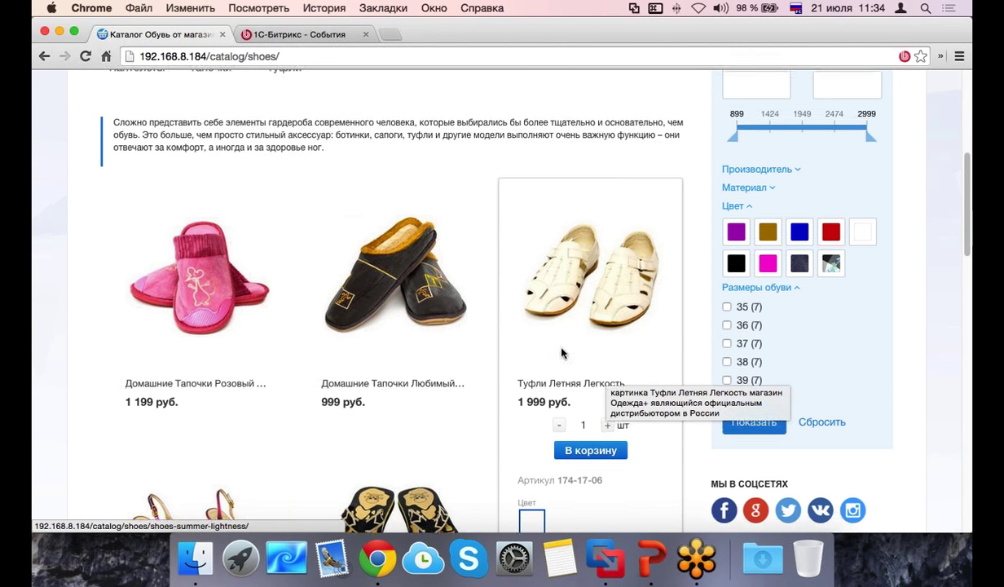
Step: Preview the catalogue menu's Обувь submenu and place the cursor in the site search field
scroll(560, 352, up, 5)
scroll(155, 114, up, 4)
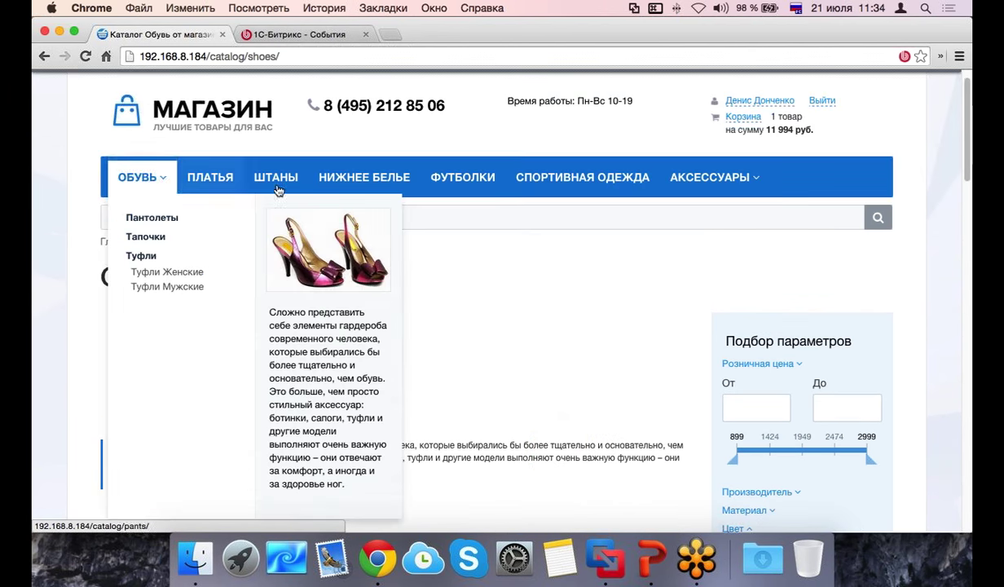
mouse_move(763, 206)
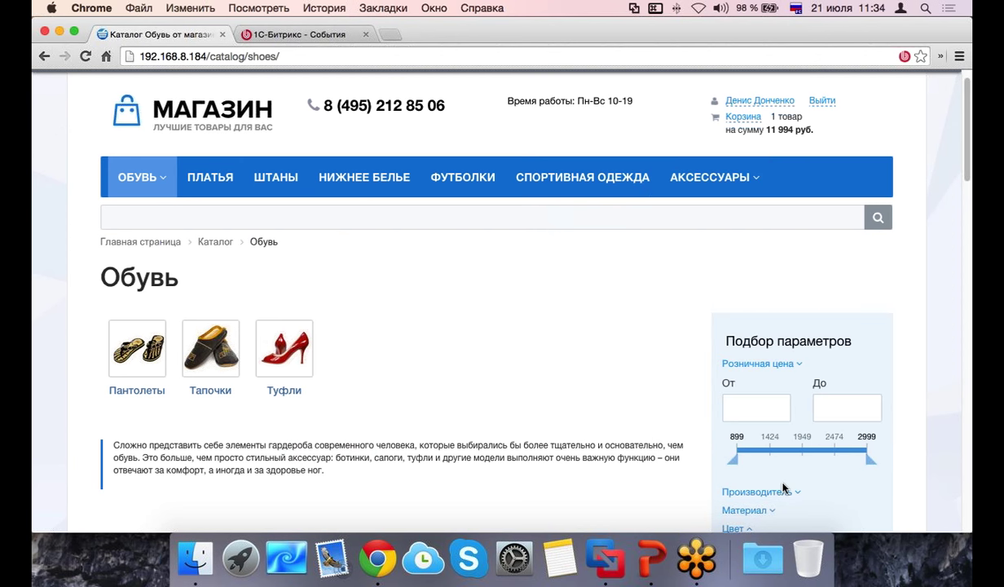
click(584, 213)
Step: Collapse and reopen the Цвет filter section, and expand the Материал and Производитель sections for Обувь
scroll(740, 253, down, 2)
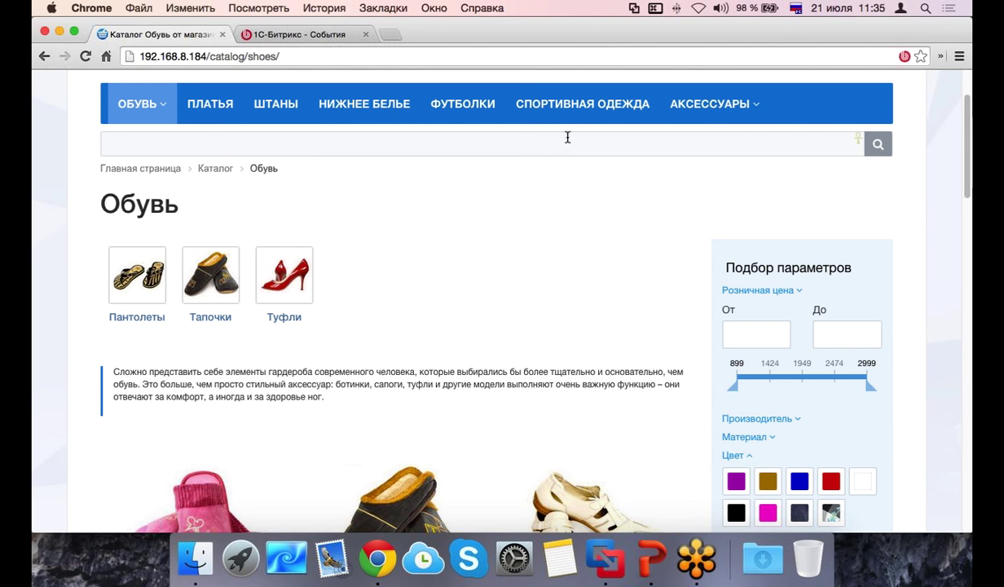
scroll(739, 276, down, 1)
scroll(740, 276, down, 1)
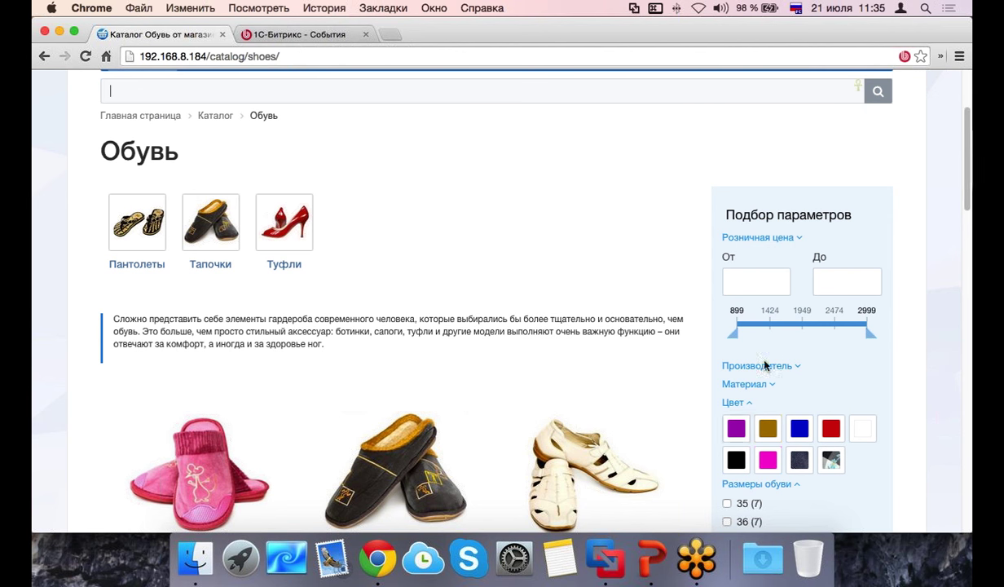
click(742, 405)
click(742, 405)
scroll(743, 405, down, 3)
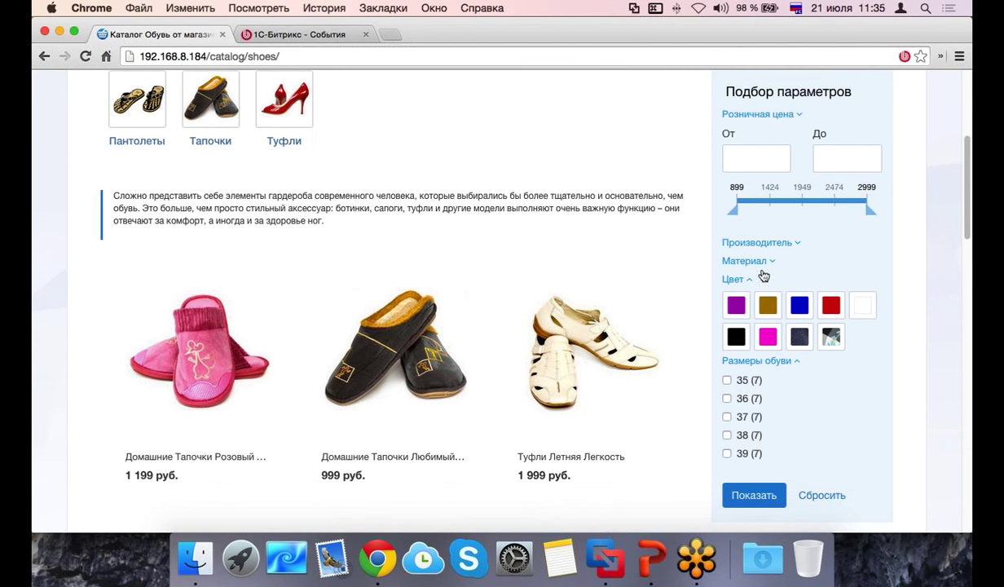
click(765, 263)
click(781, 247)
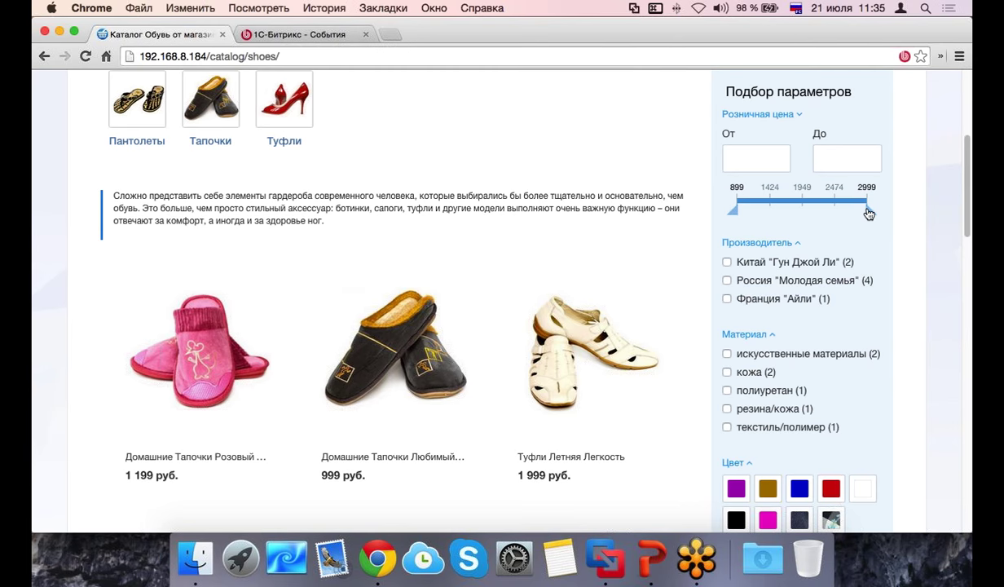
Step: Set the Обувь filter's maximum retail price to 2498 and tick shoe size 36
drag(871, 211, 839, 210)
click(769, 161)
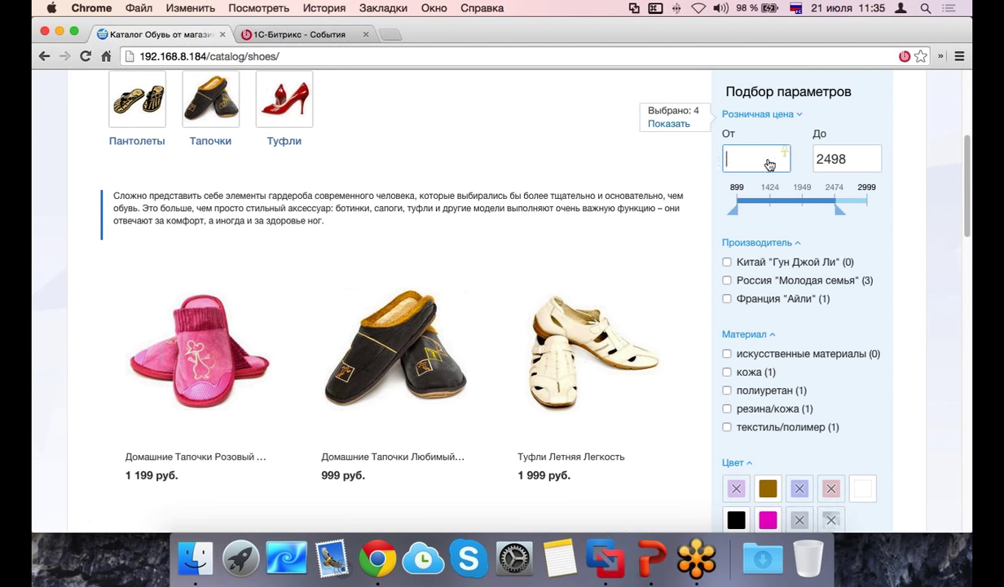
scroll(748, 114, down, 5)
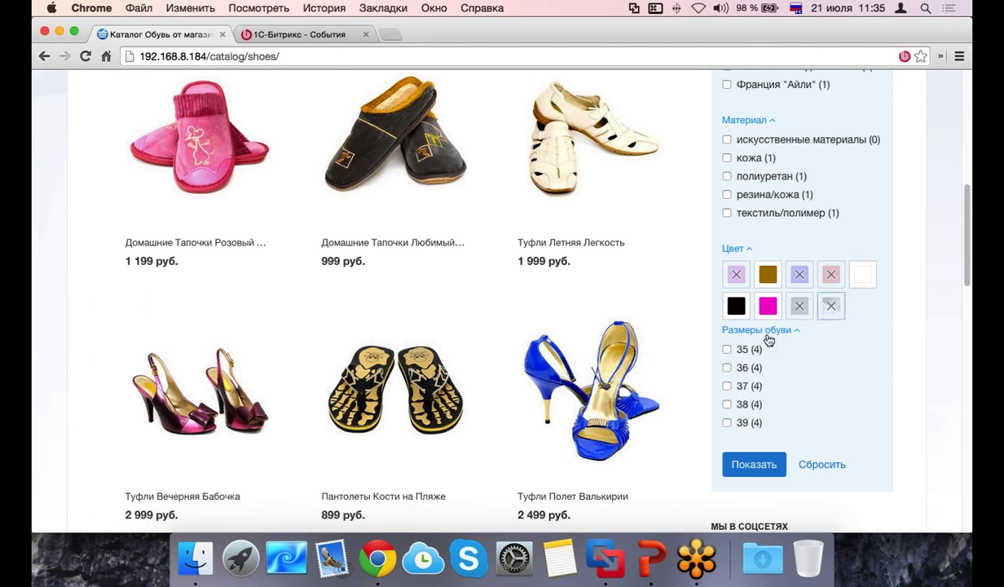
click(729, 367)
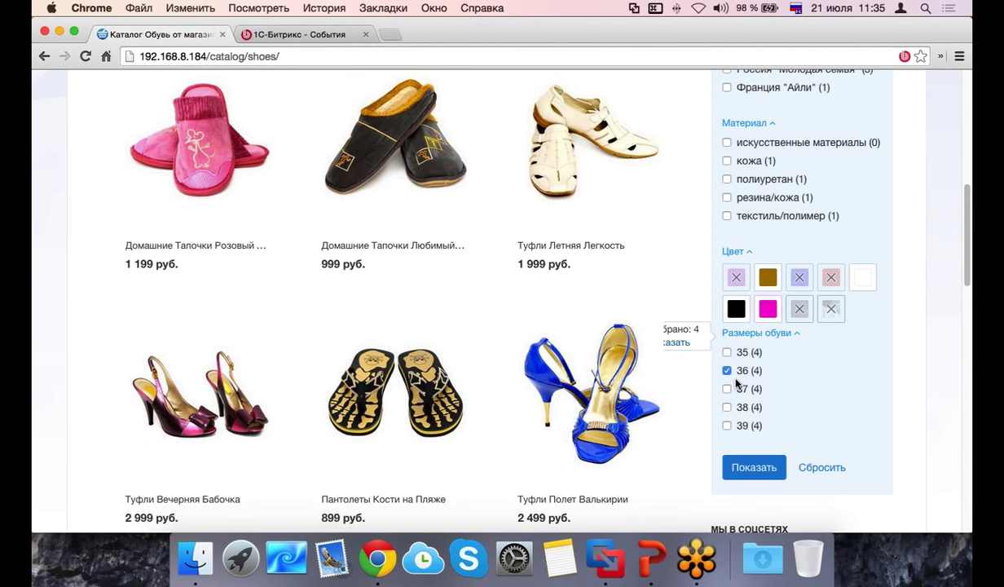
Step: Search the site for "рейс" and open the suggested product Штаны Полосатый Рейс
scroll(738, 383, up, 5)
scroll(738, 384, up, 2)
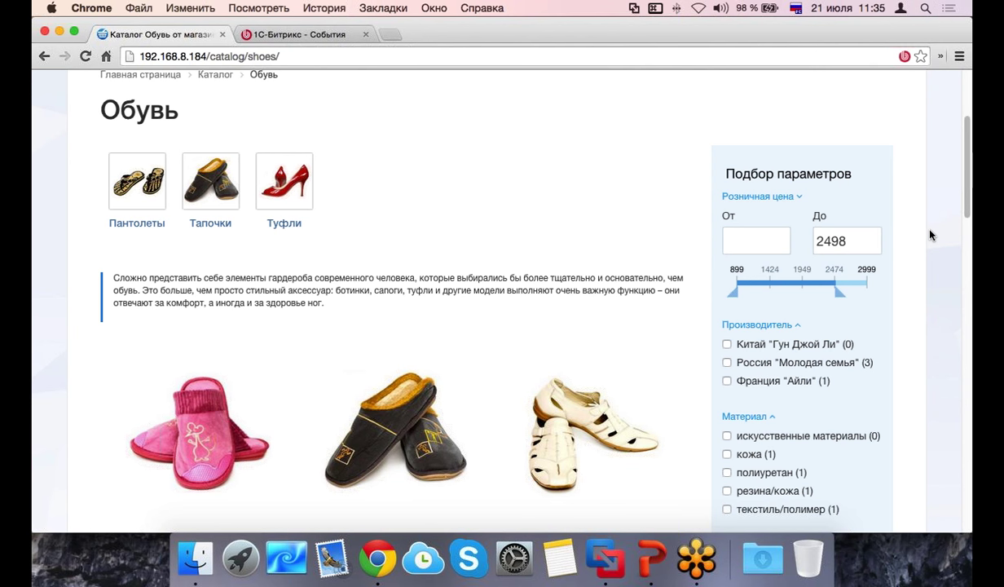
scroll(906, 232, up, 5)
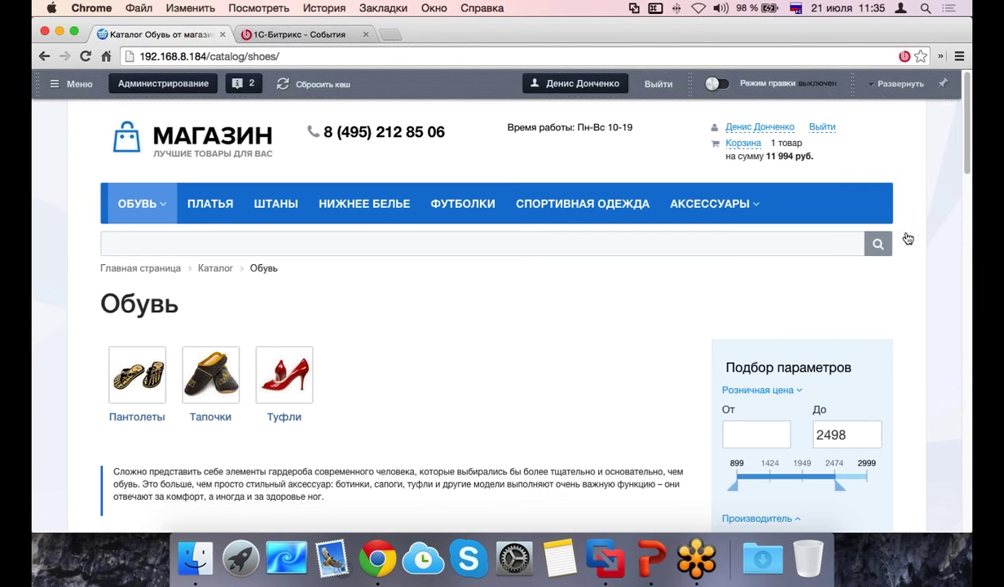
scroll(609, 318, down, 1)
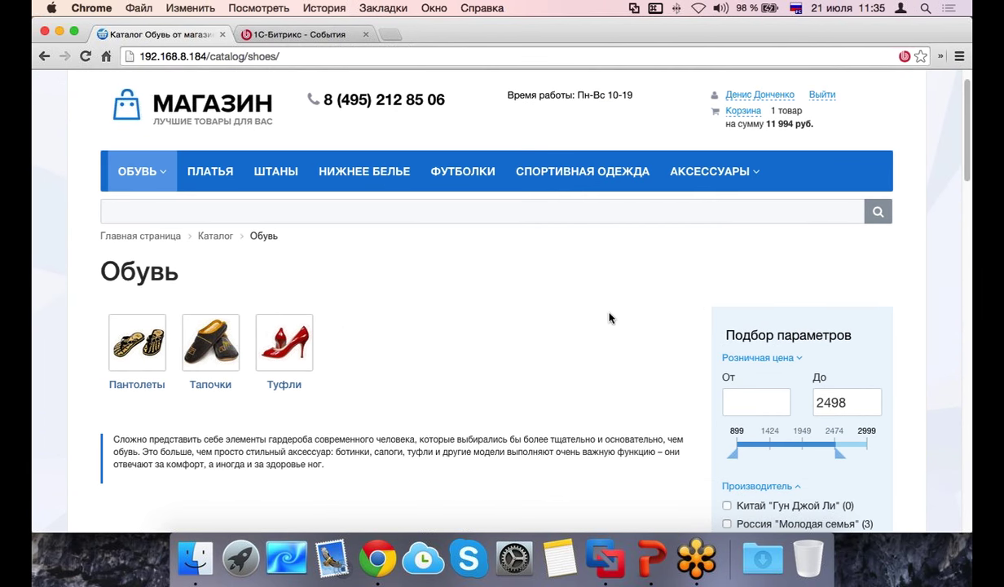
scroll(571, 317, down, 1)
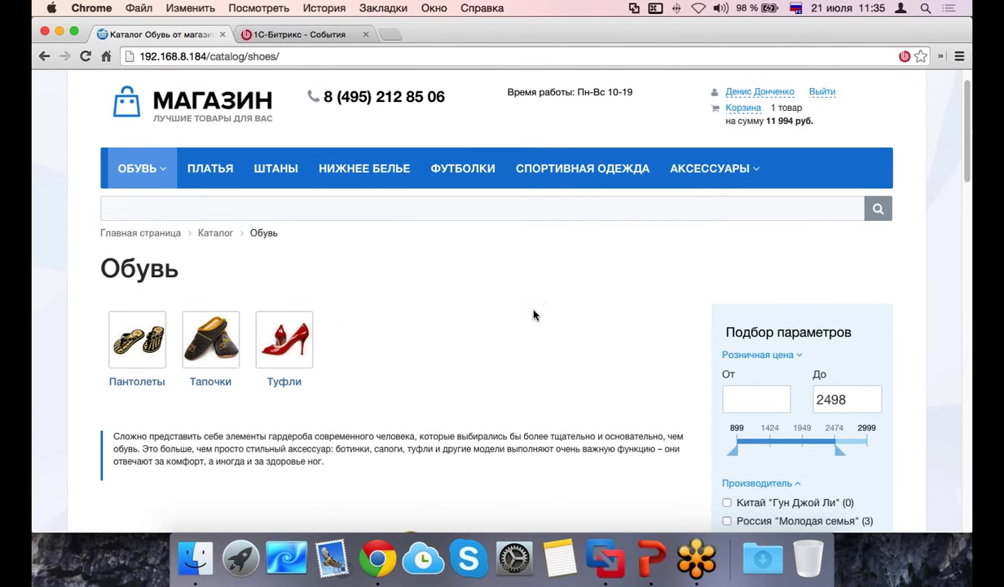
click(485, 207)
text(шта)
key(BackSpace)
key(BackSpace)
key(BackSpace)
text(рейс)
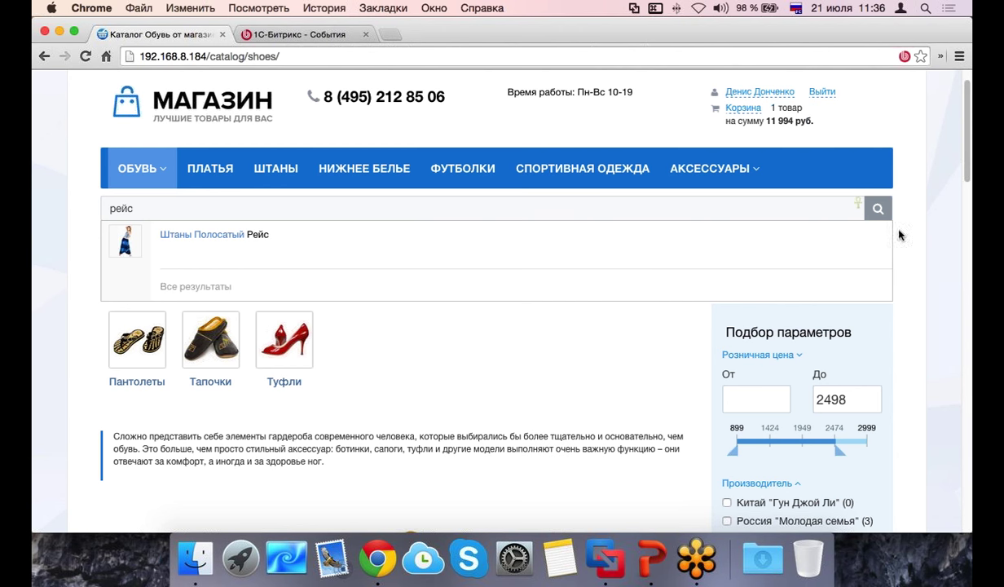
click(163, 234)
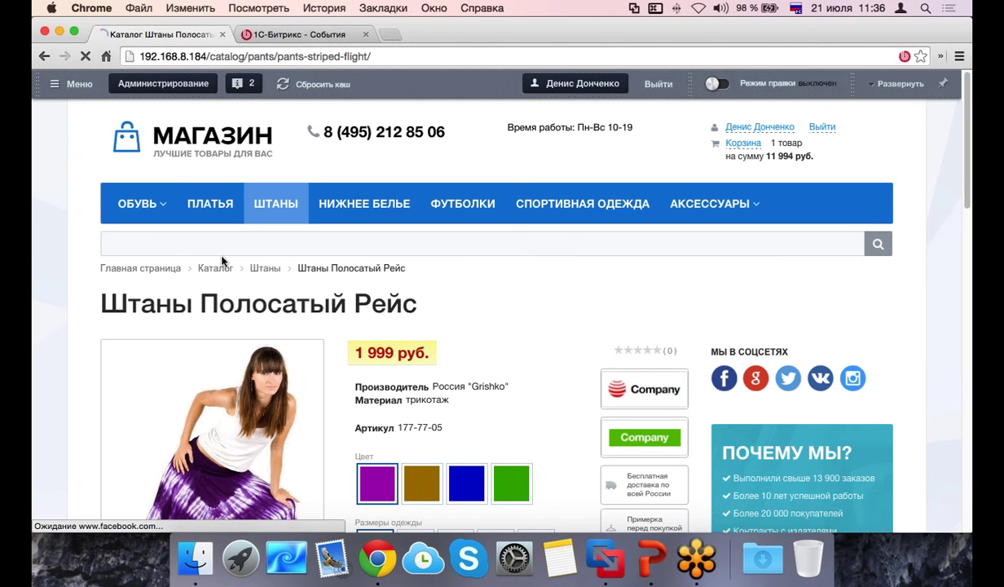
scroll(221, 261, down, 5)
scroll(354, 245, up, 5)
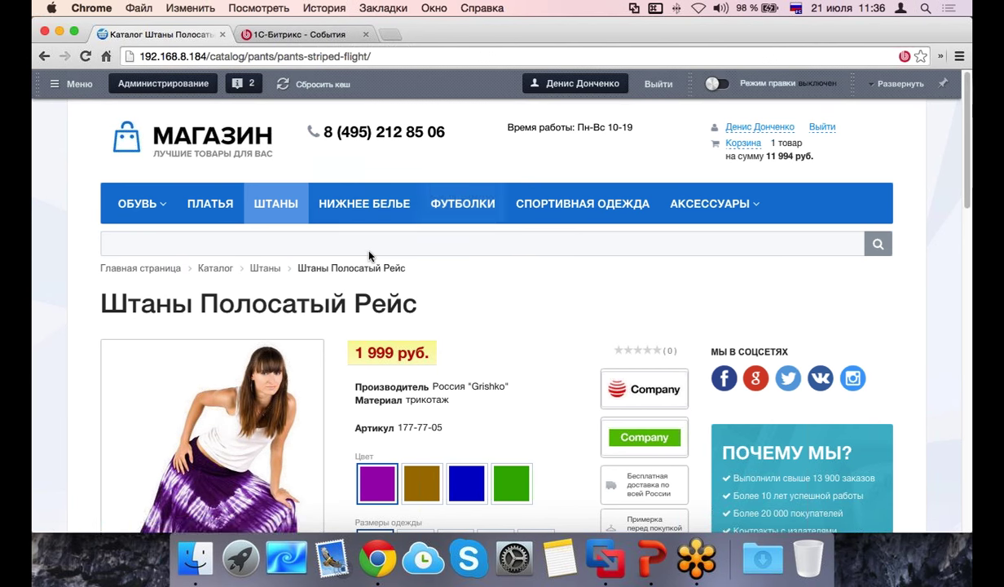
Step: Try the site search with "штан" and with the same word entered in the Latin keyboard layout as "infy"
click(412, 245)
text(штан)
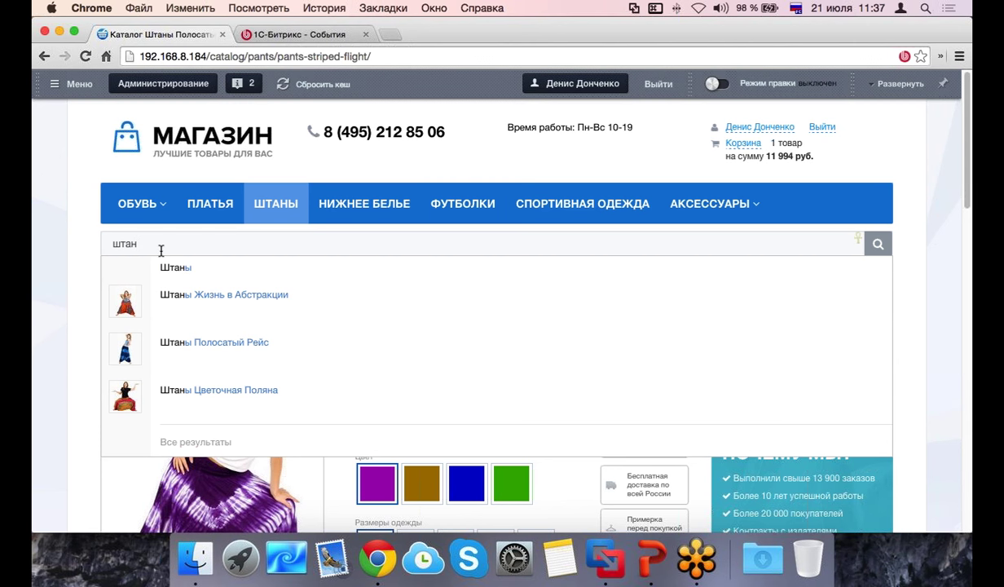
key(BackSpace)
key(BackSpace)
key(BackSpace)
key(BackSpace)
key(super+space)
text(infy)
key(BackSpace)
key(BackSpace)
key(BackSpace)
key(BackSpace)
Step: Return to the Russian keyboard layout, search for "футбо" and replace the query with "чисто"
key(super+space)
text(футбо)
key(BackSpace)
key(BackSpace)
key(BackSpace)
key(BackSpace)
key(BackSpace)
text(чис)
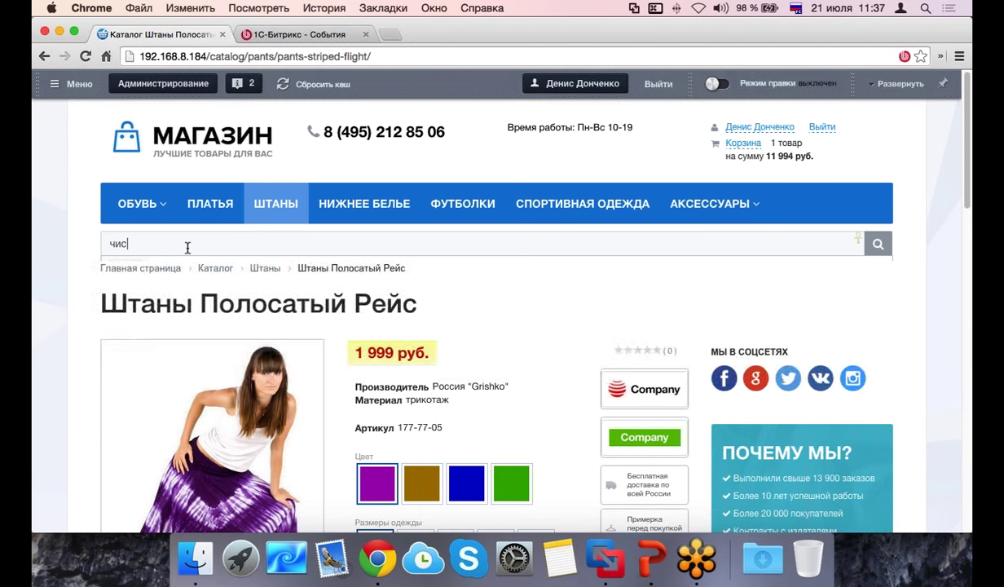
text(то)
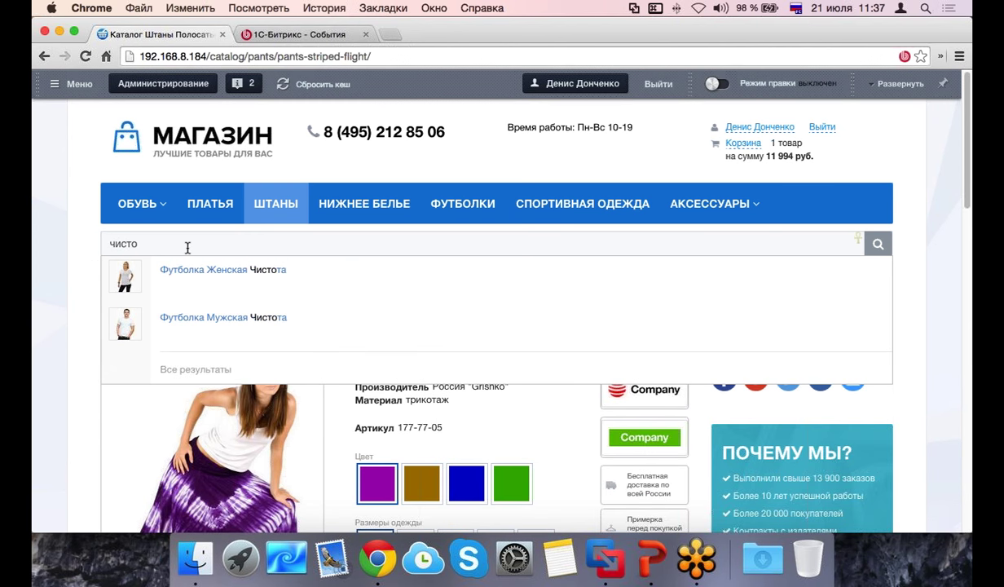
Step: Replace the search query with "ночь" and open the suggested product Футболка Женская Ночь
double_click(228, 242)
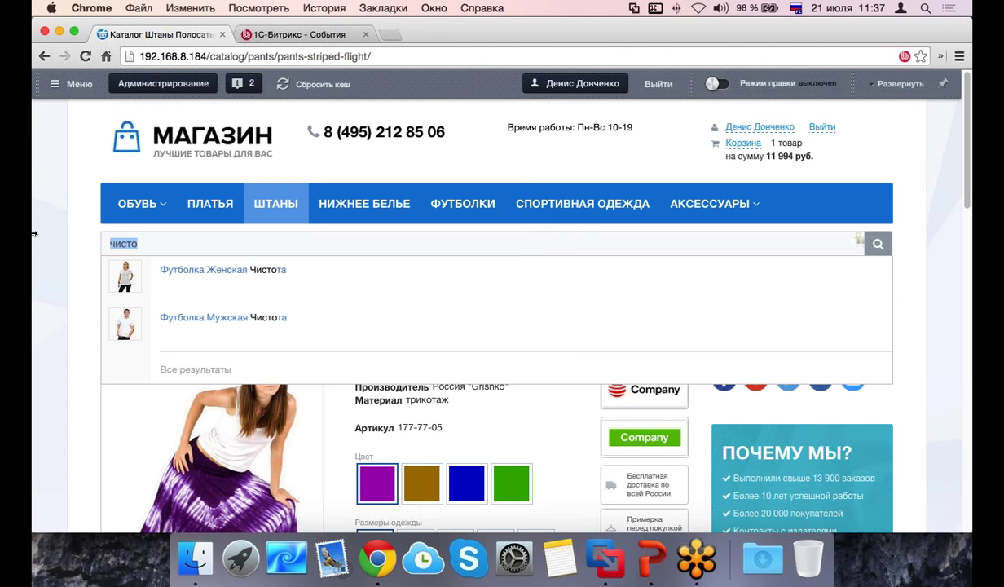
text(ночь)
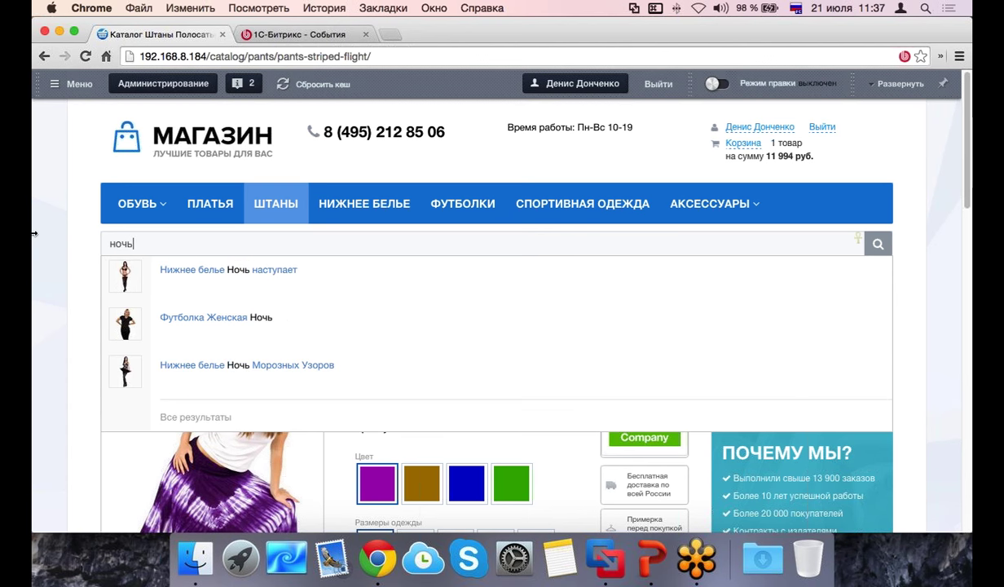
click(242, 319)
scroll(538, 322, down, 5)
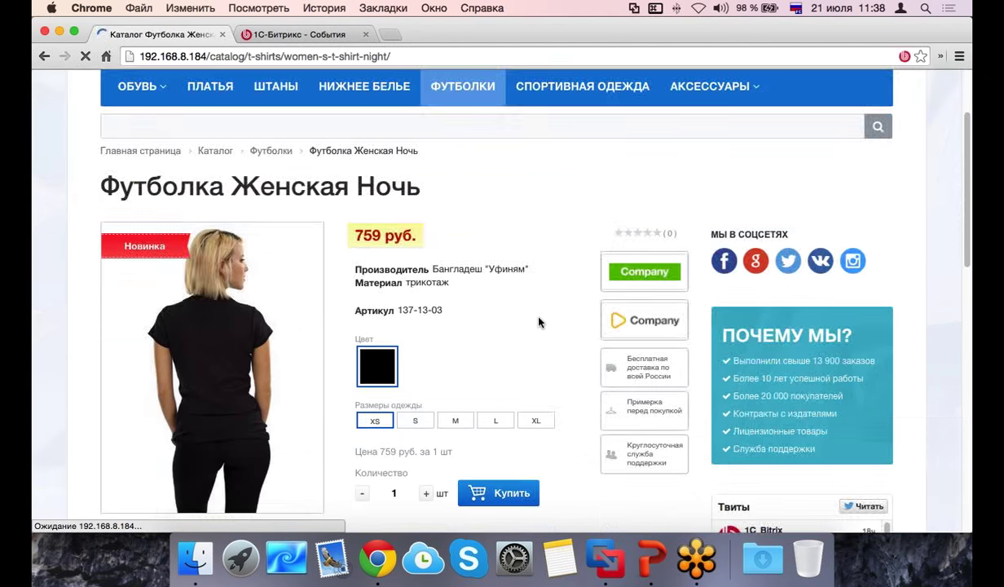
scroll(538, 317, up, 5)
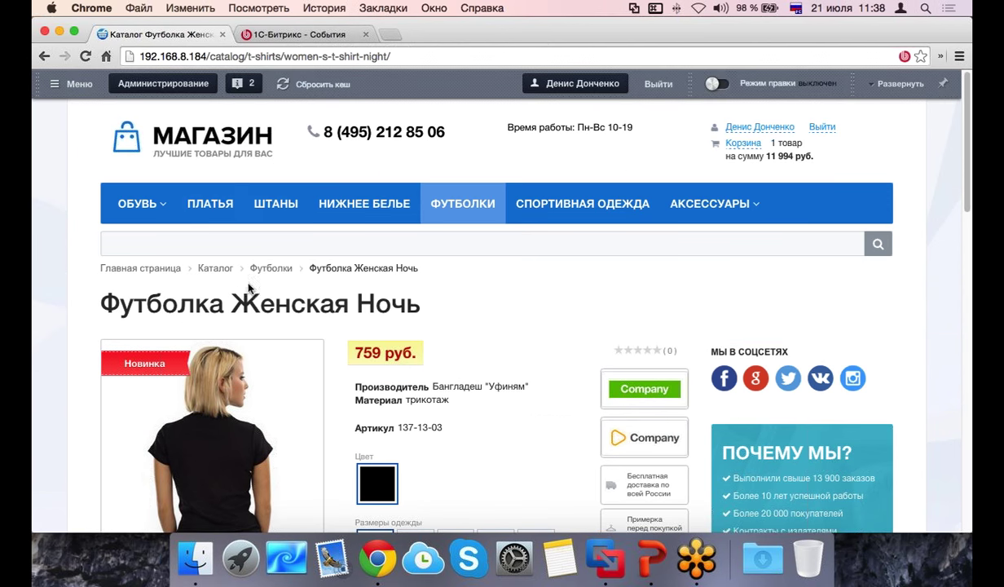
Step: Open the Штаны catalogue section and go to the Штаны Полосатый Рейс product page
click(292, 205)
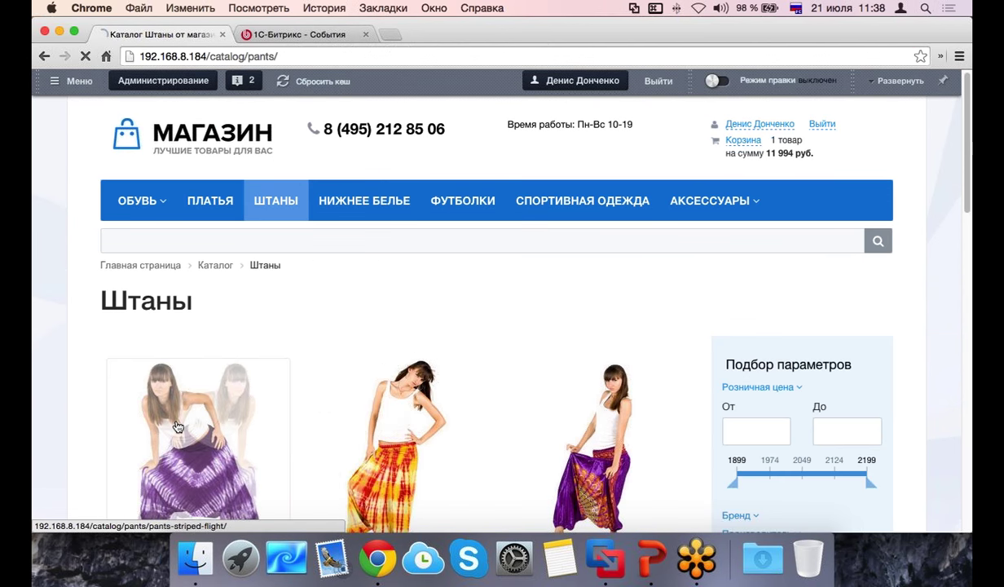
scroll(198, 416, down, 1)
click(198, 416)
scroll(204, 417, down, 5)
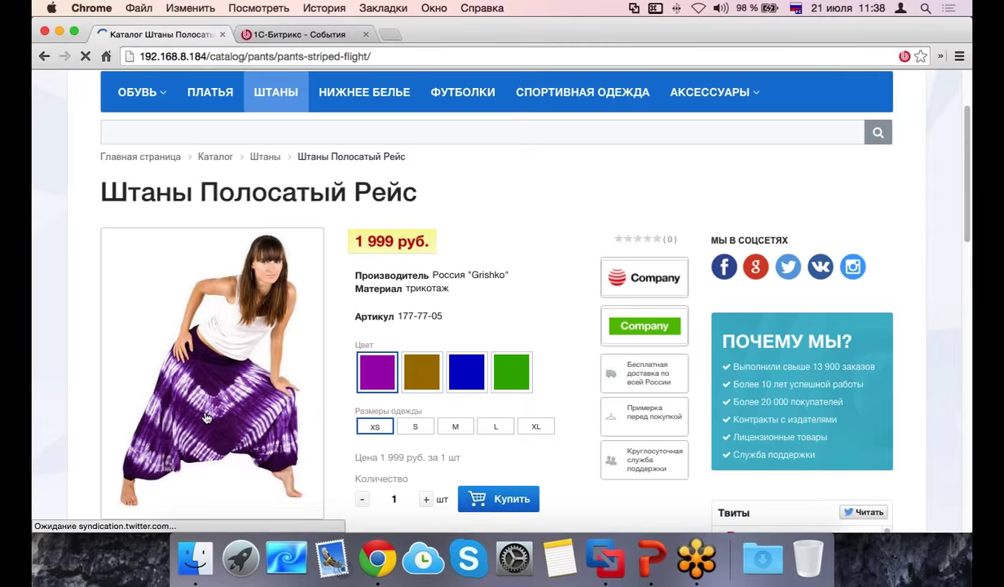
scroll(162, 233, up, 5)
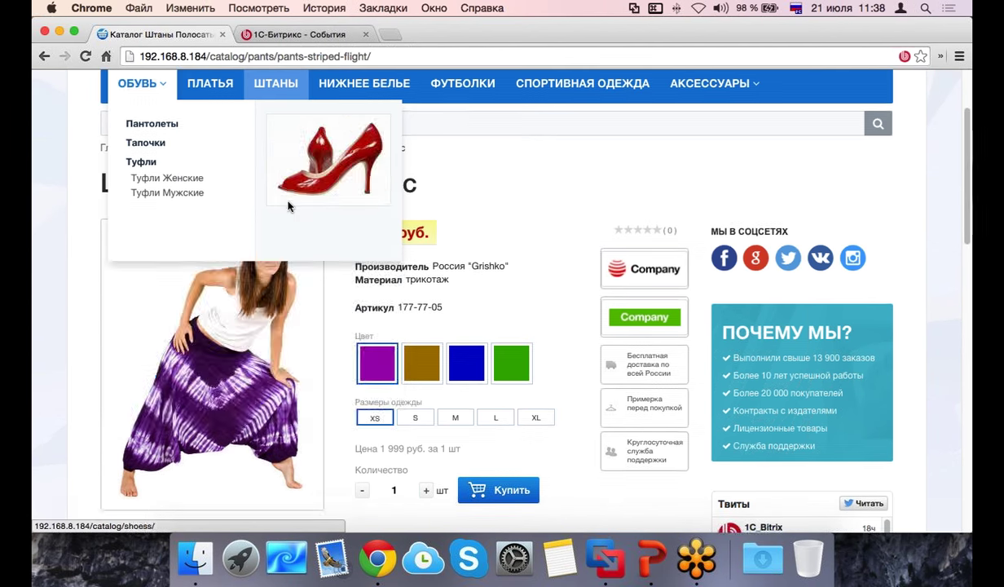
scroll(350, 253, down, 3)
scroll(349, 251, up, 2)
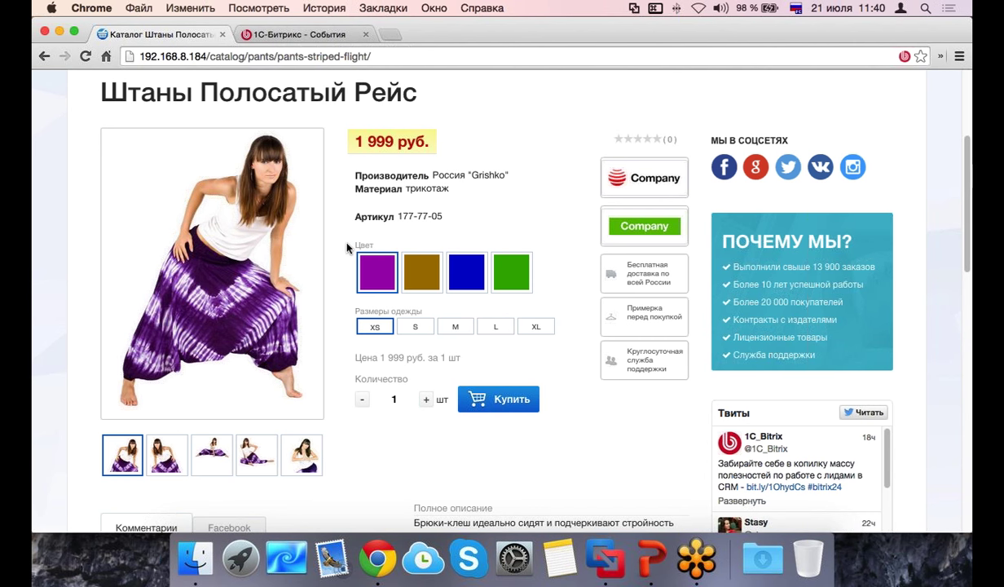
Step: Choose the brown colour and size M for Штаны Полосатый Рейс and highlight the price
click(431, 282)
click(458, 328)
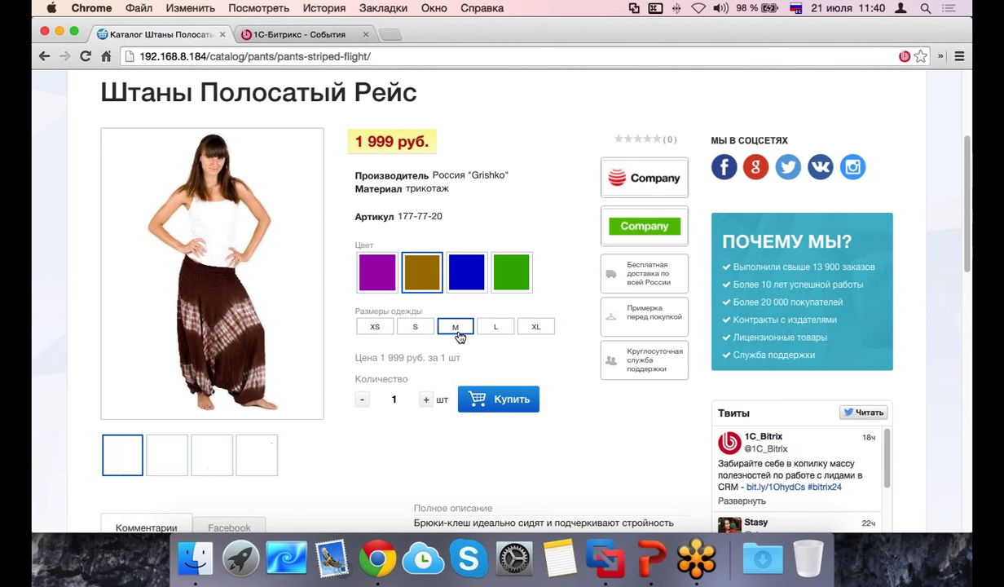
drag(432, 141, 357, 139)
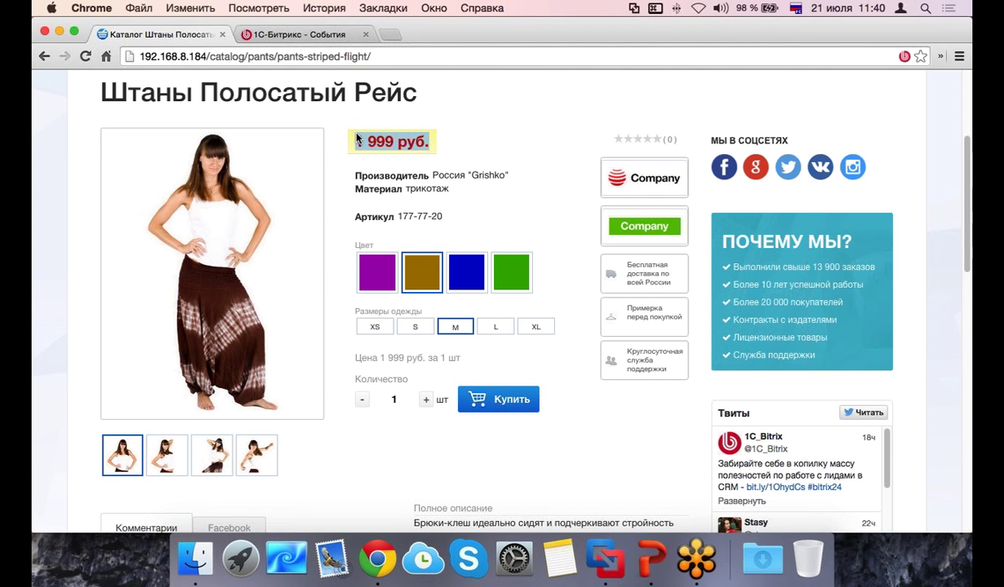
Step: Switch the trousers between purple and brown, ending on purple, and choose size S
click(386, 283)
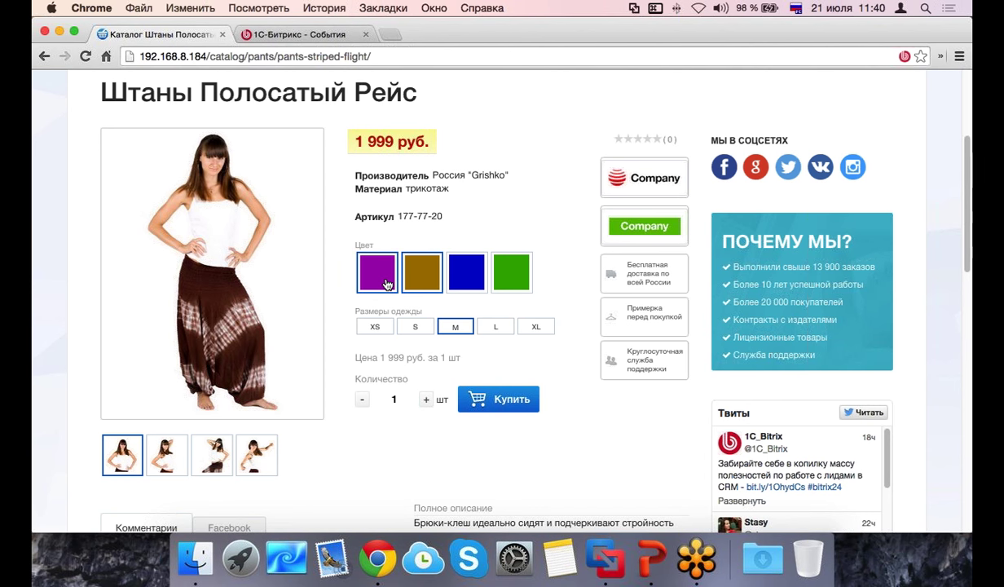
click(386, 283)
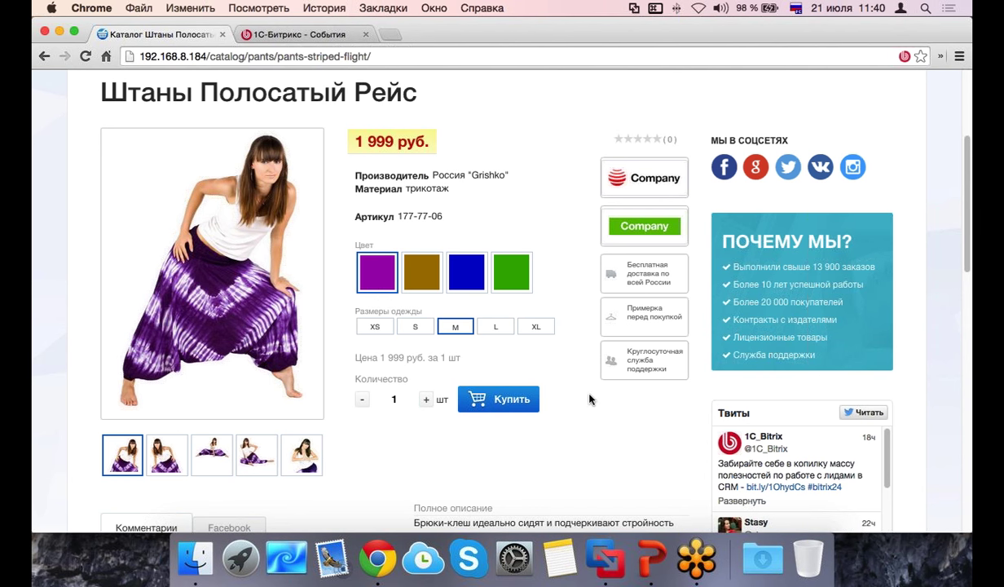
click(424, 278)
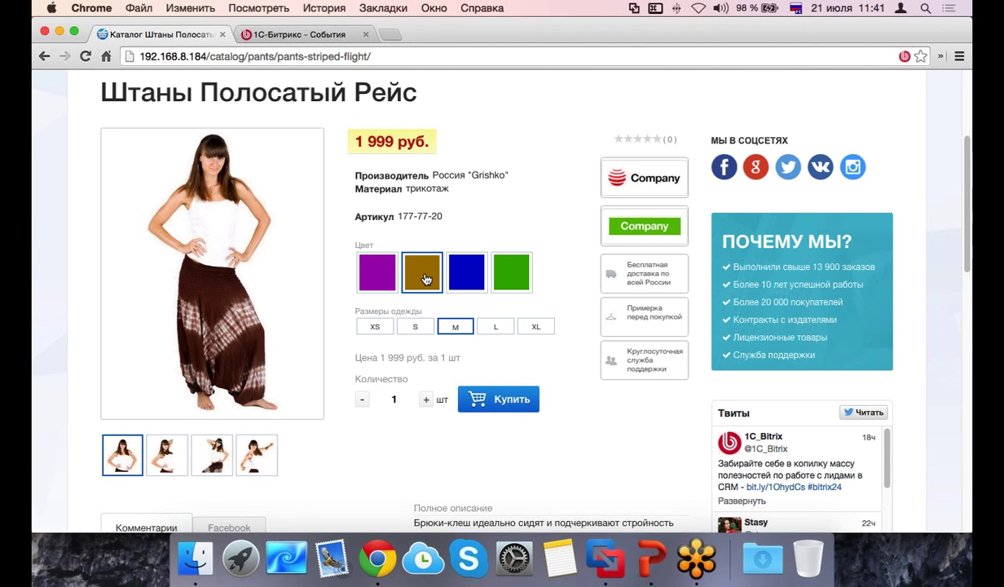
click(378, 271)
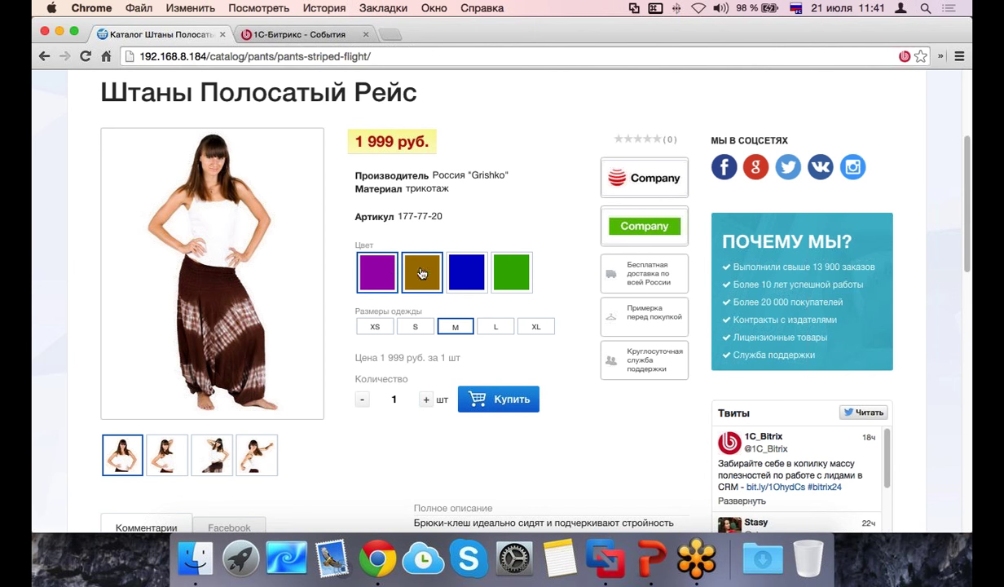
click(420, 329)
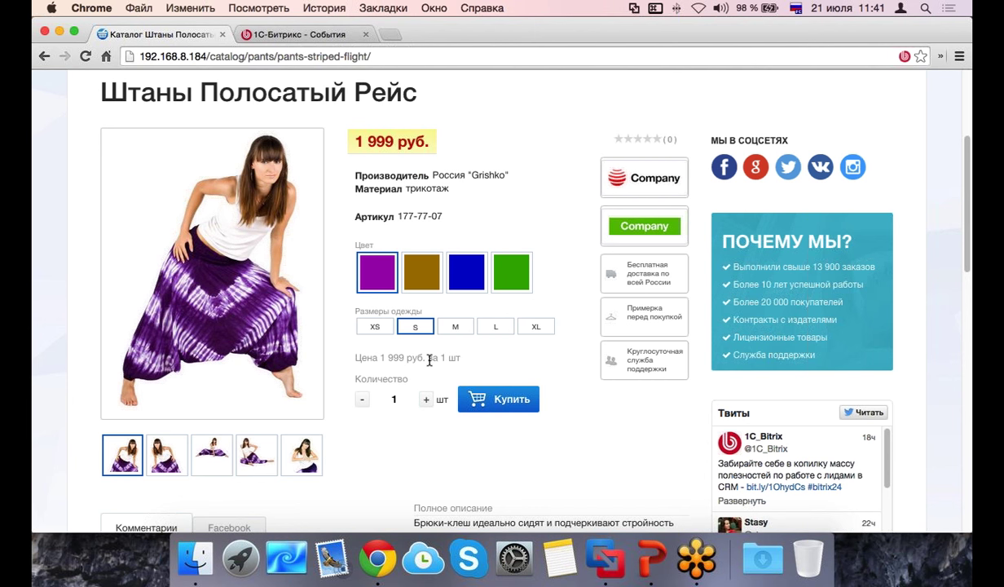
Step: Cycle through the brown, blue, green and purple variants of the trousers in size S, finishing on purple
click(423, 267)
click(461, 272)
click(511, 272)
click(377, 271)
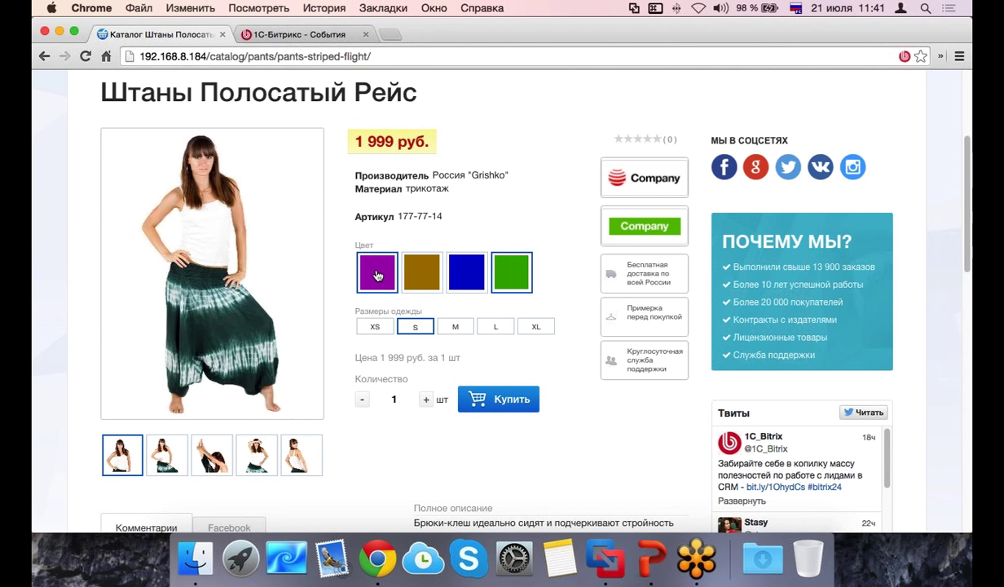
click(412, 277)
click(369, 262)
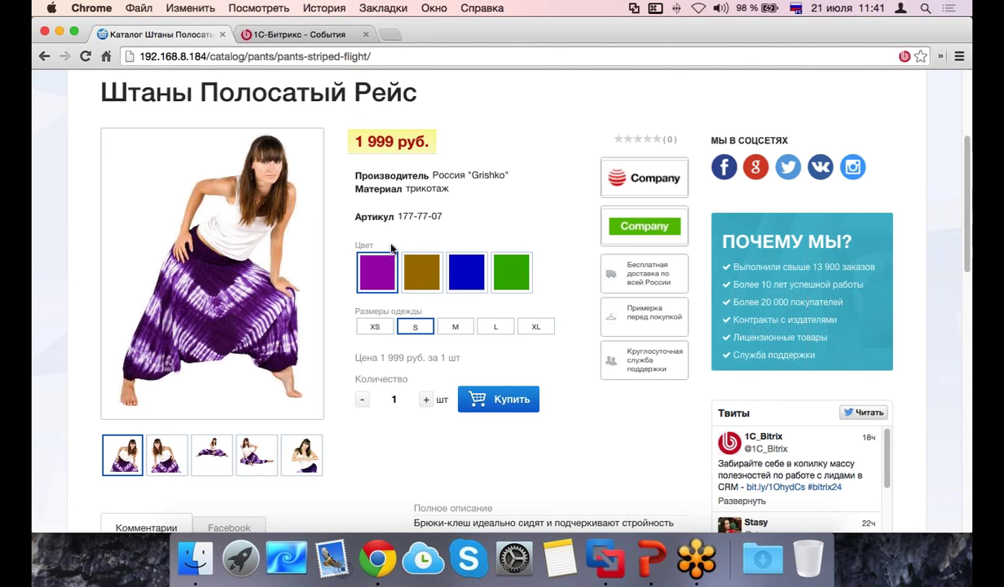
Step: Preview the blue variant of the trousers, settle on brown and highlight the price
drag(392, 241, 386, 263)
click(468, 276)
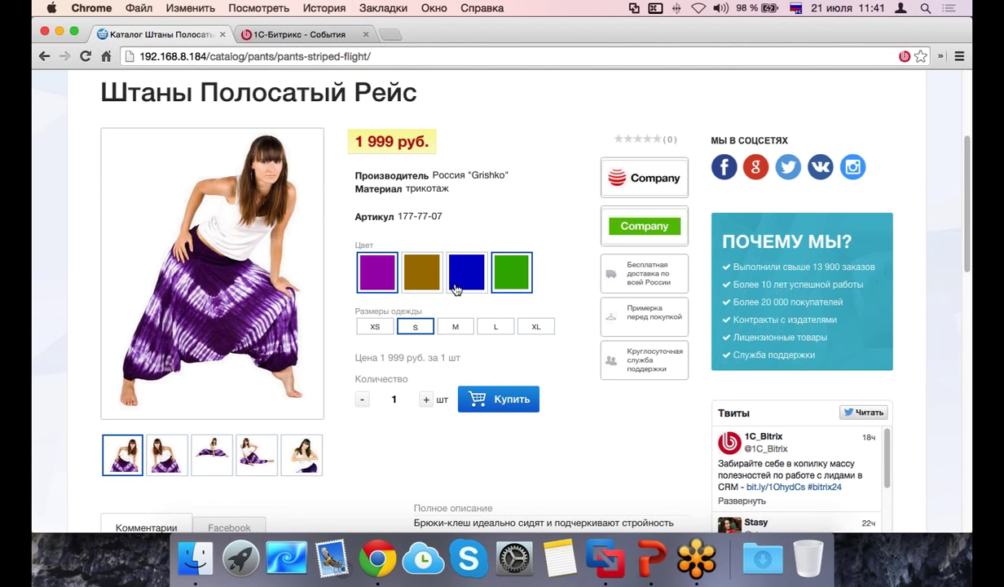
click(420, 277)
drag(435, 147, 350, 140)
scroll(357, 141, up, 3)
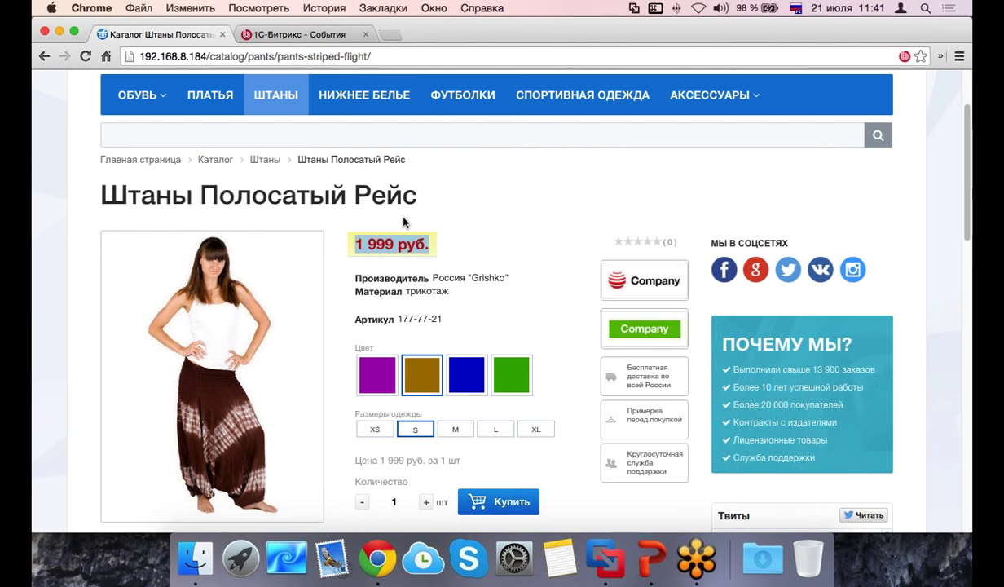
Step: Select the blue colour and size M for Штаны Полосатый Рейс
scroll(403, 221, down, 5)
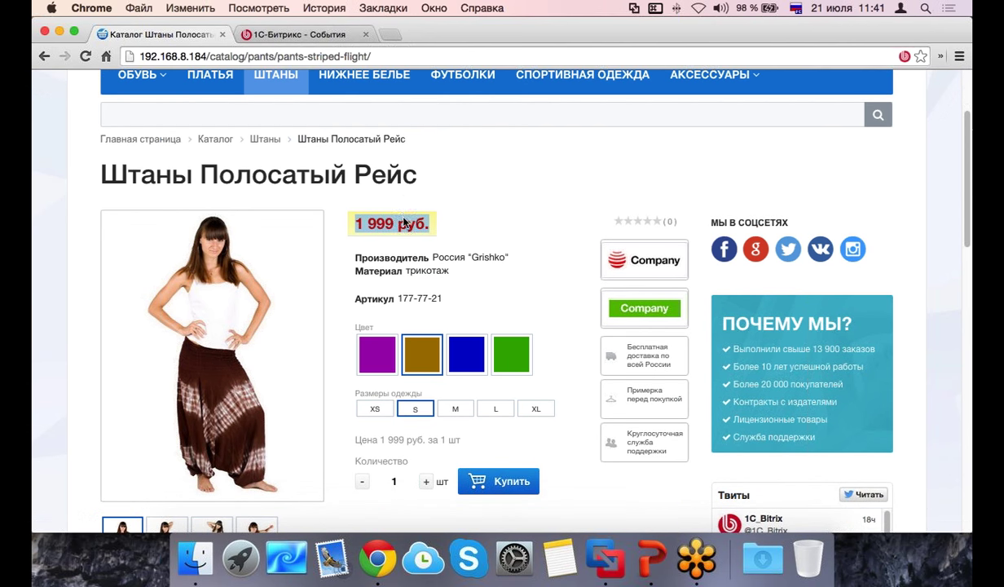
click(467, 122)
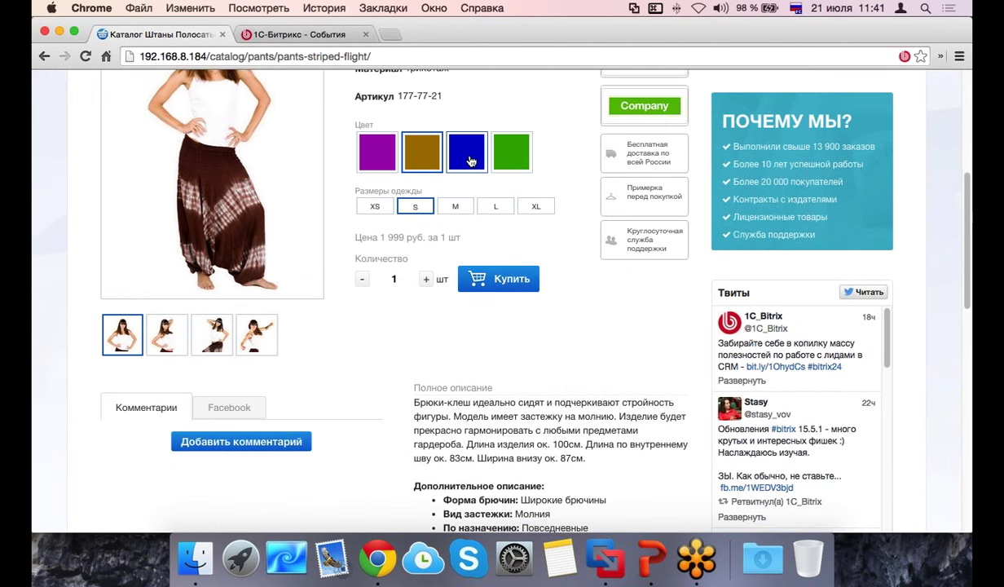
click(451, 208)
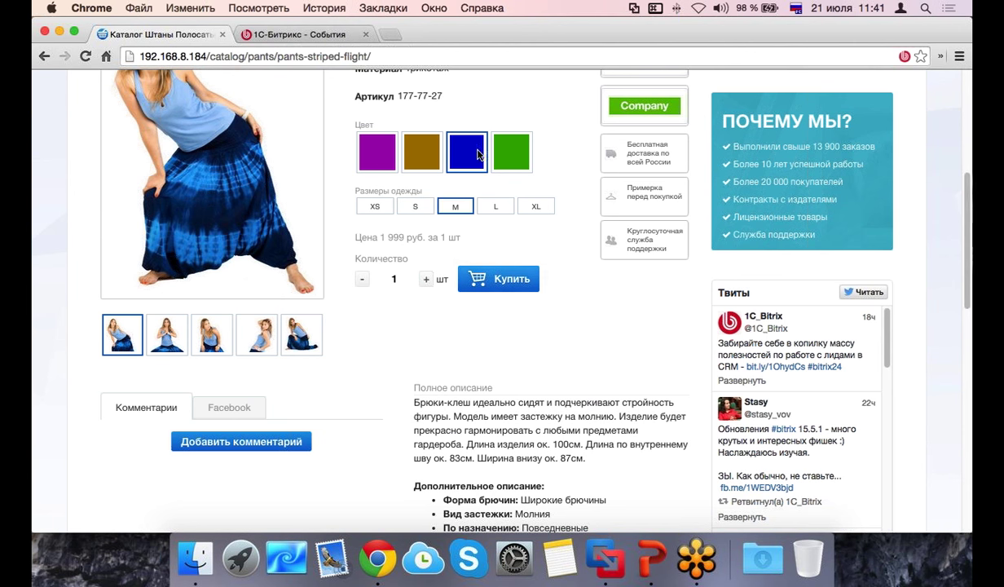
Step: Add the blue size M trousers to the cart and return to their product page
click(496, 282)
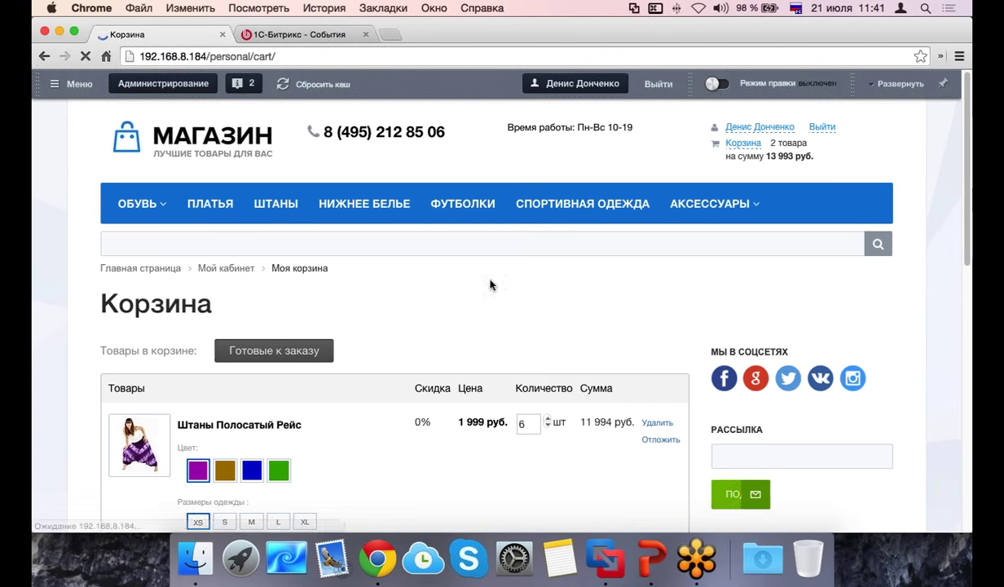
key(super+bracketleft)
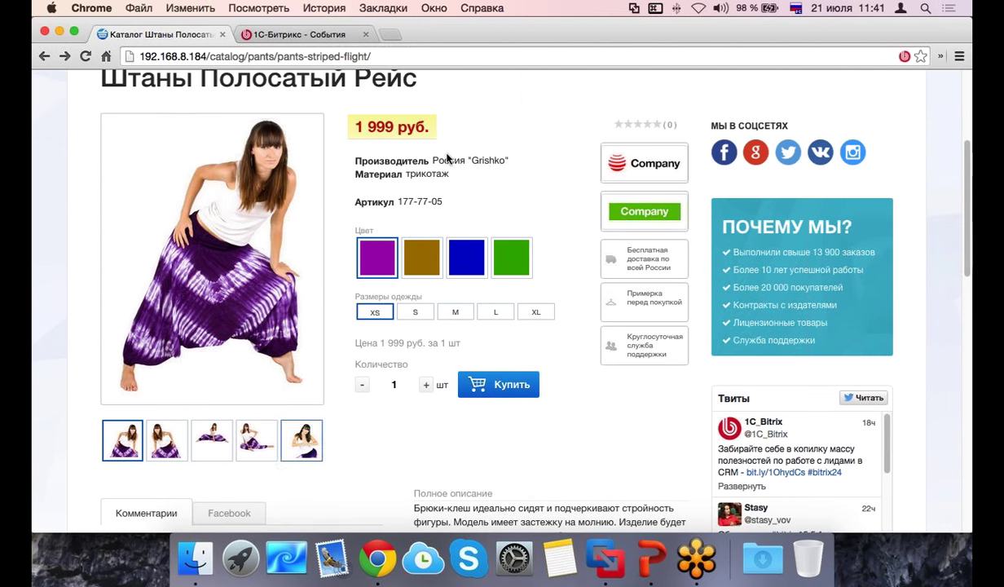
Step: View the purple trousers' second photo, then browse the other colours and size L, finishing on the brown variant
click(171, 424)
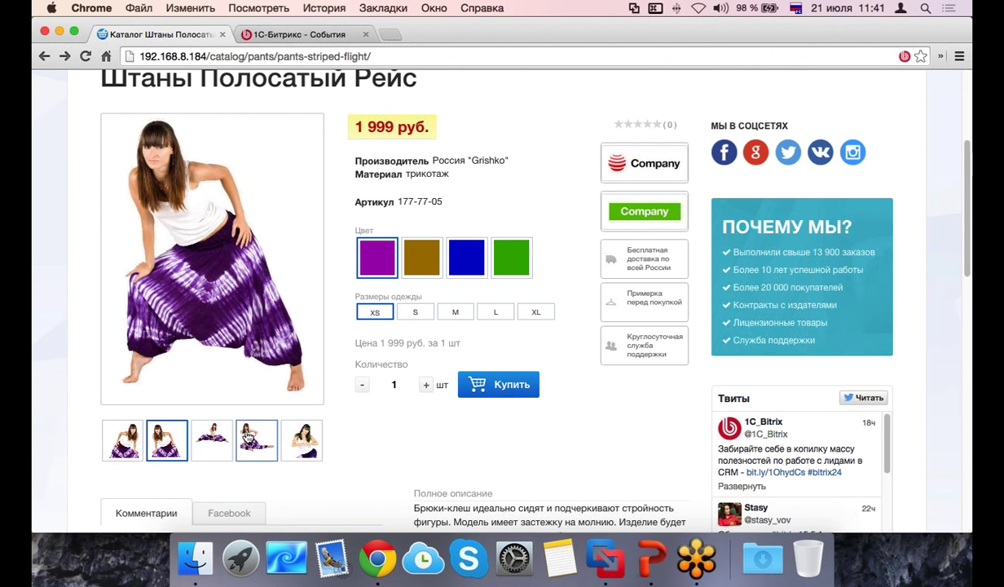
click(421, 258)
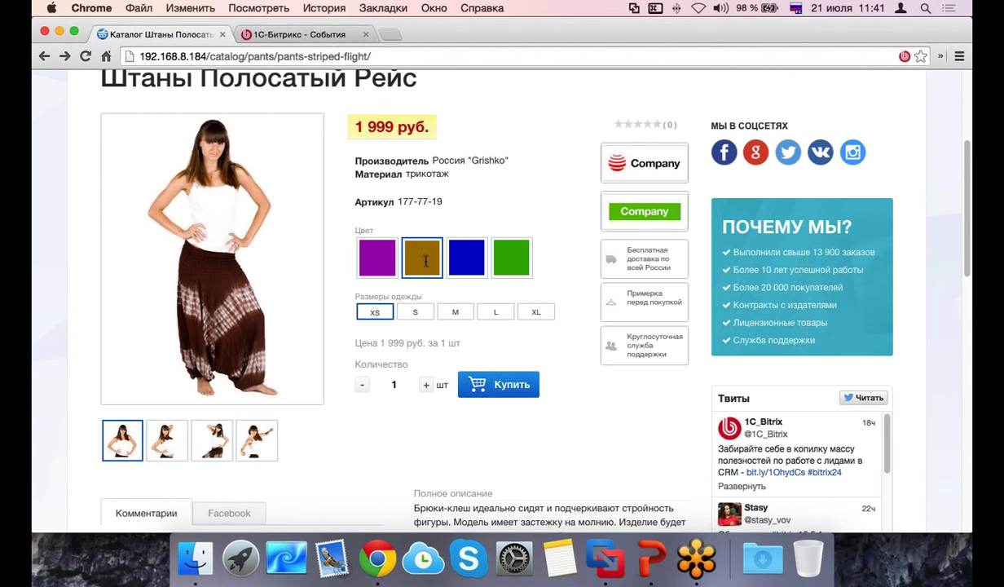
click(465, 256)
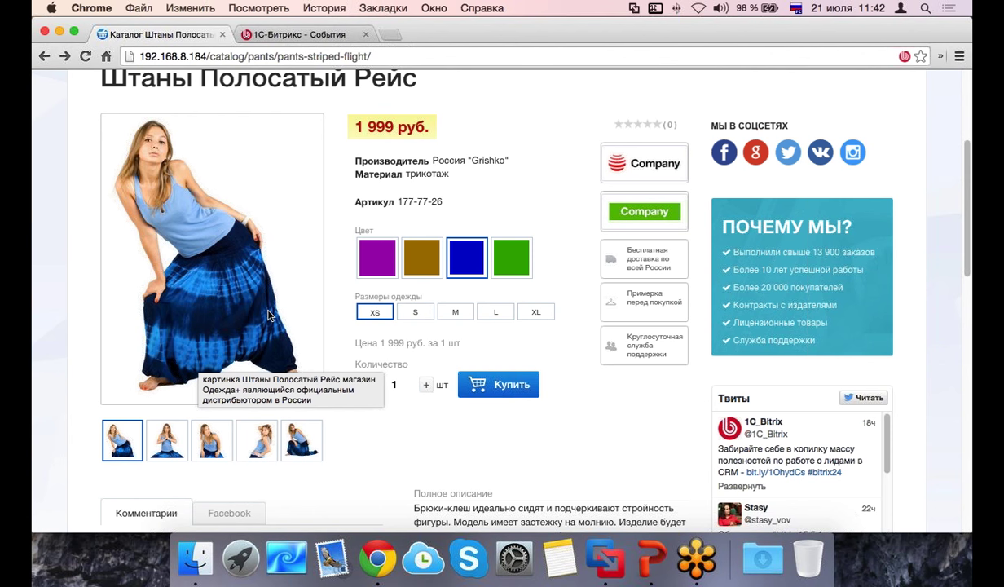
click(534, 265)
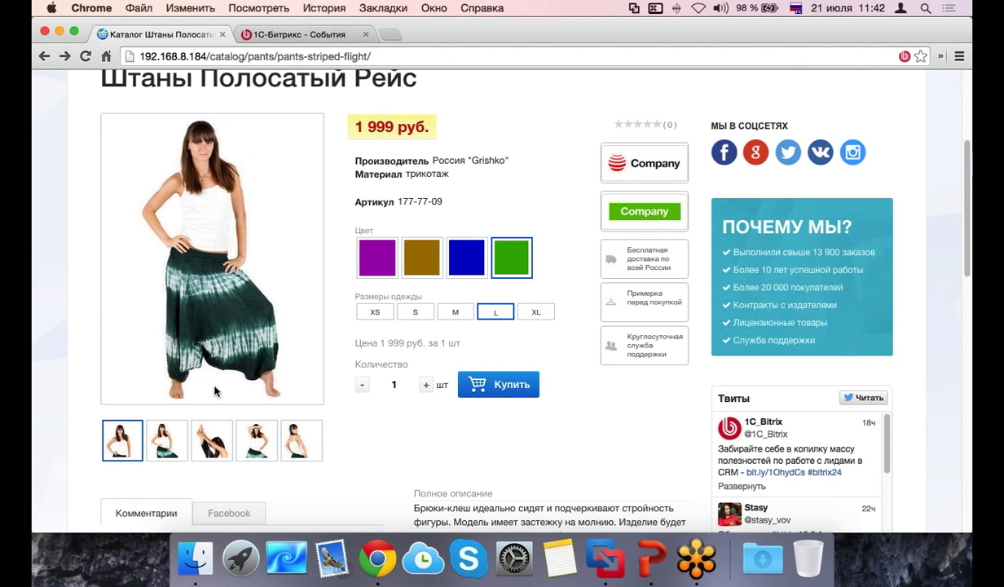
click(376, 257)
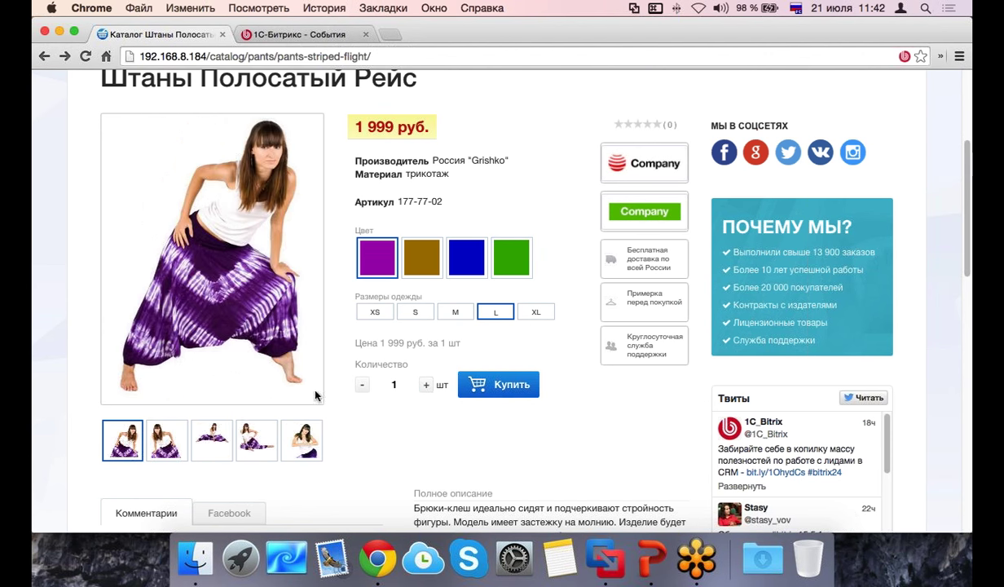
click(422, 257)
Step: Examine the Наличие на складах section of the product page and highlight the warehouse stock entry
scroll(376, 317, down, 1)
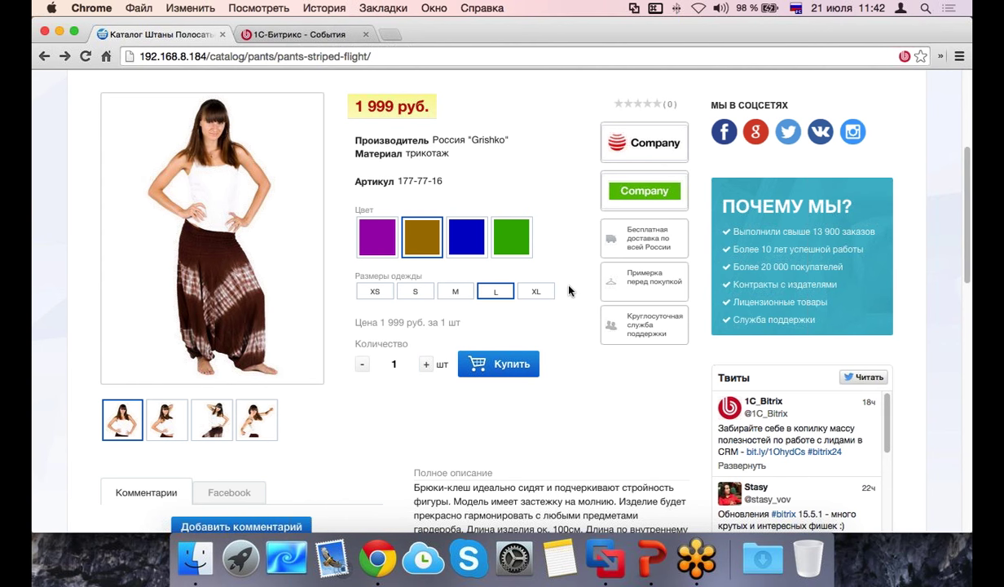
scroll(569, 291, down, 1)
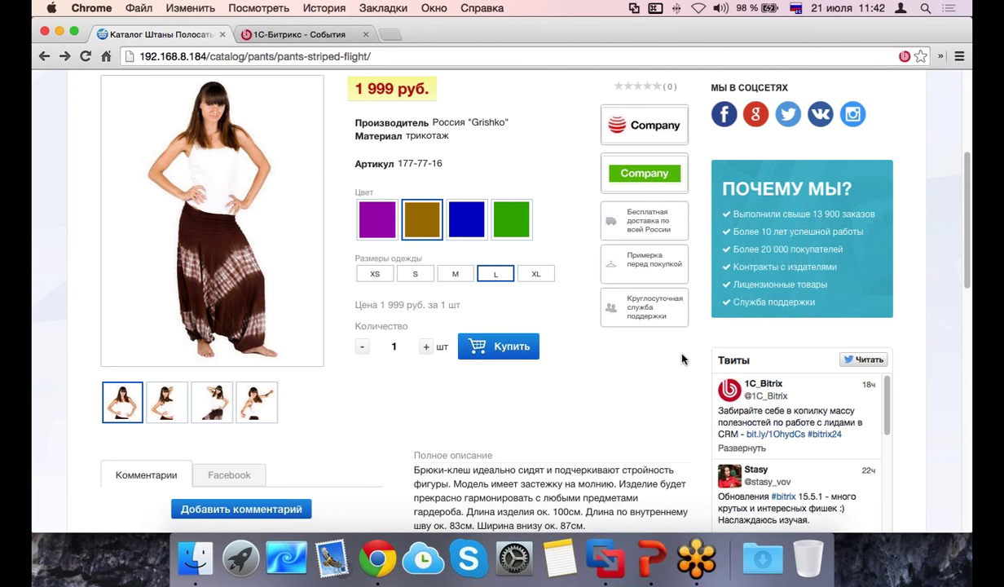
scroll(601, 253, down, 3)
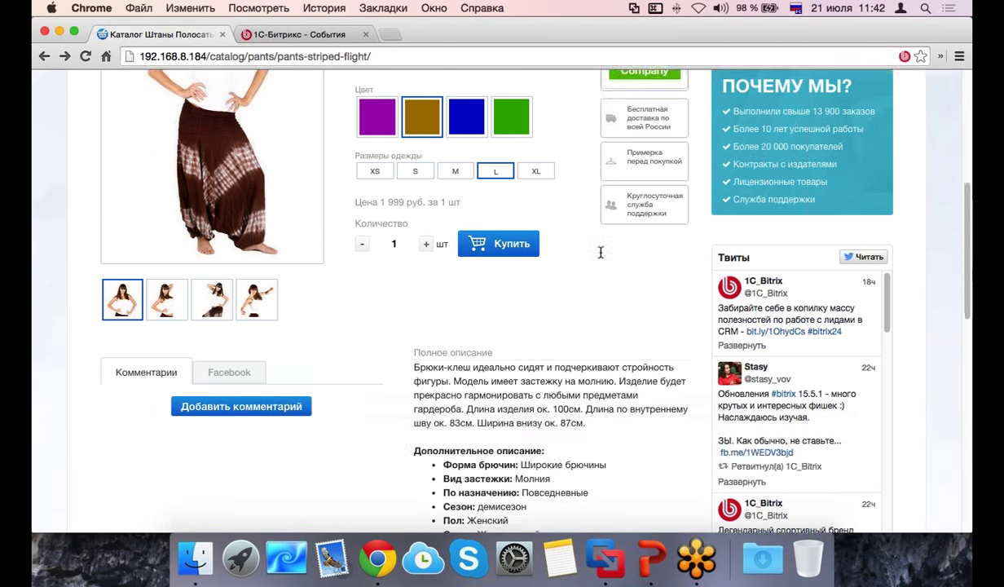
scroll(601, 253, down, 5)
scroll(344, 396, down, 7)
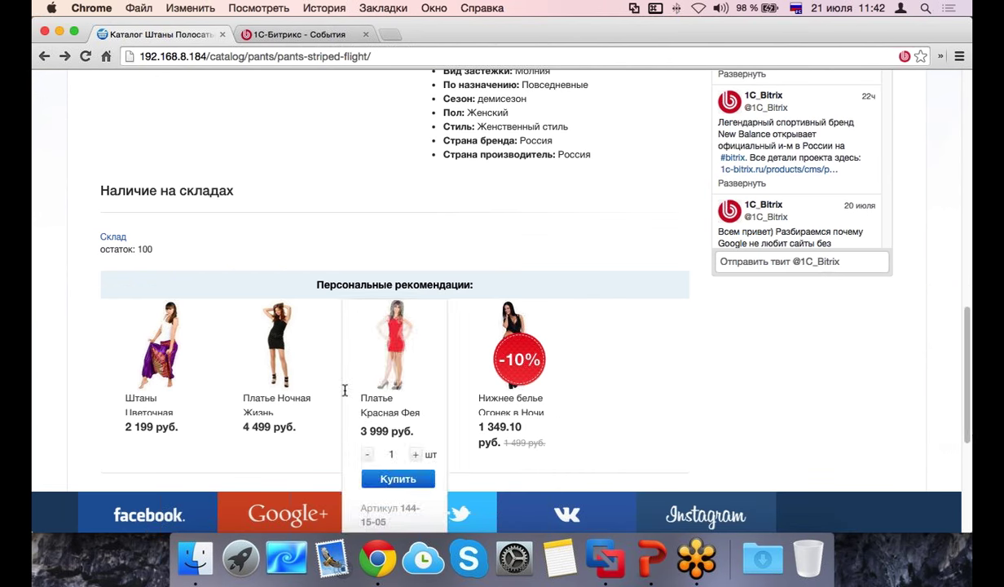
drag(200, 246, 78, 230)
click(255, 249)
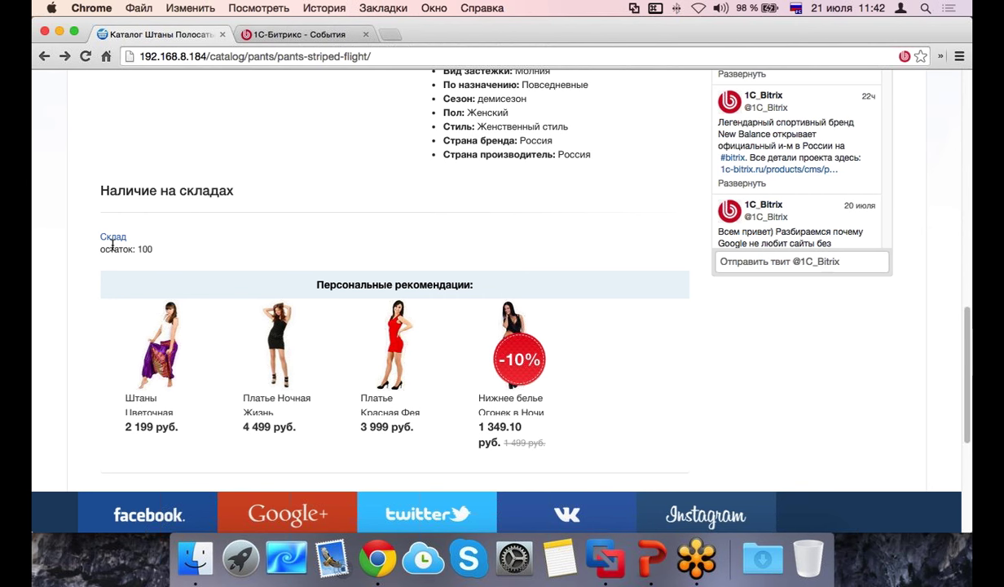
drag(163, 246, 93, 233)
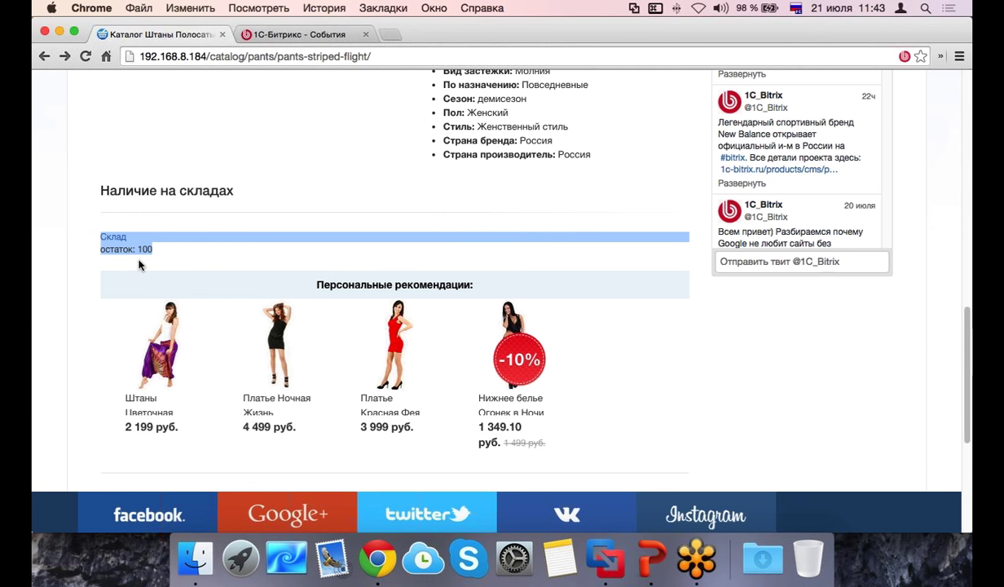
Step: Examine the Персональные рекомендации block and look over the rest of the trousers' product page
scroll(139, 265, down, 1)
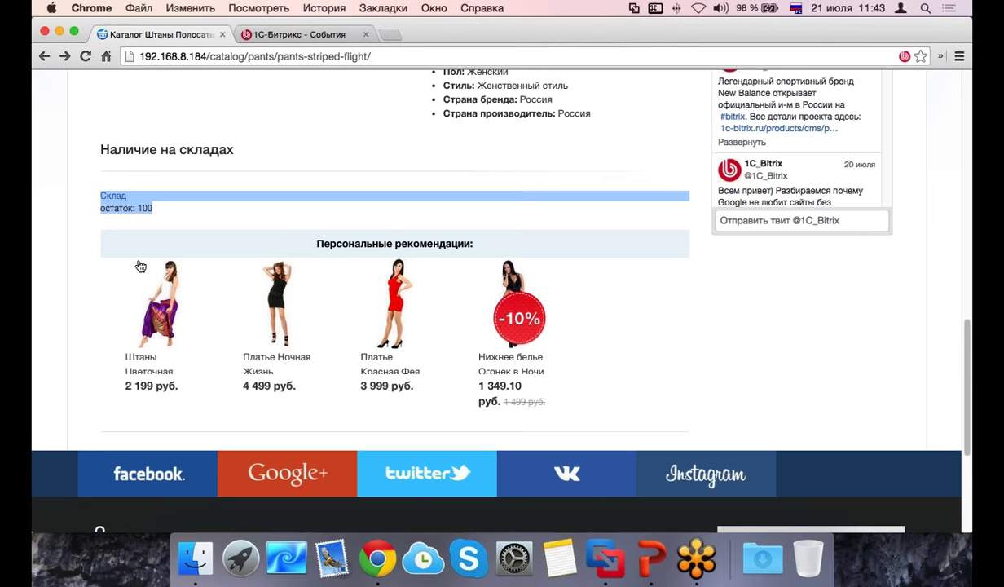
scroll(163, 269, down, 1)
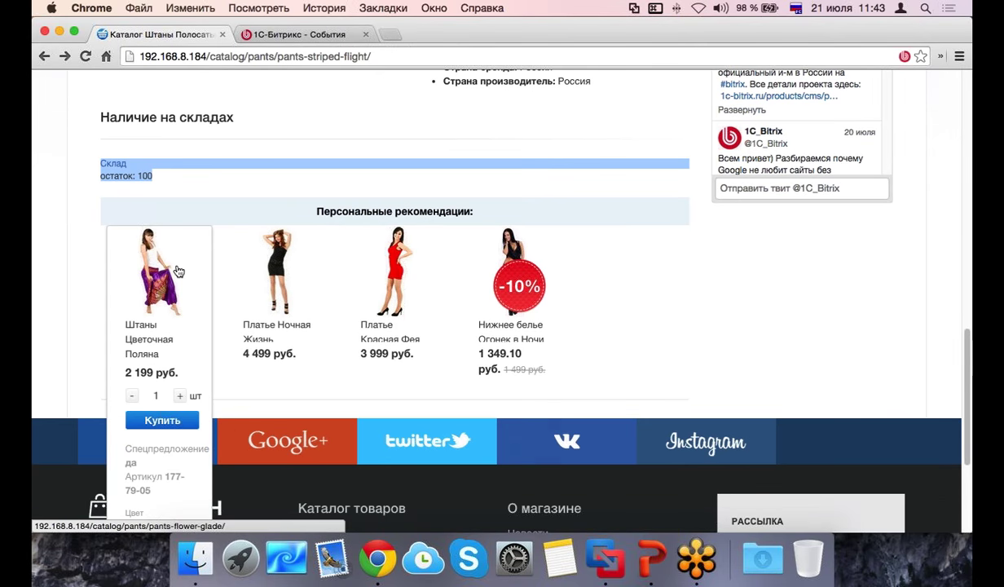
scroll(661, 329, down, 5)
scroll(672, 320, up, 3)
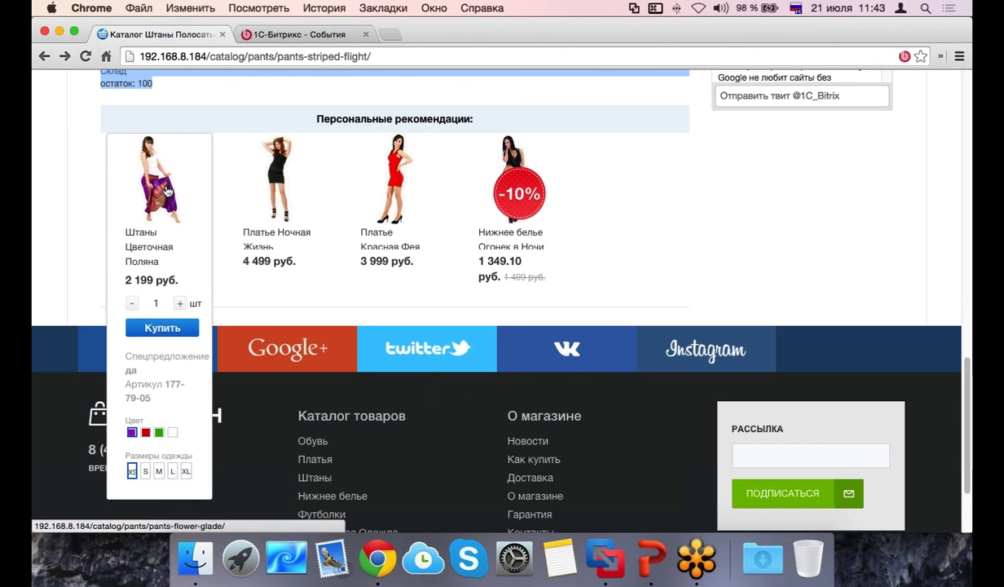
scroll(166, 190, up, 2)
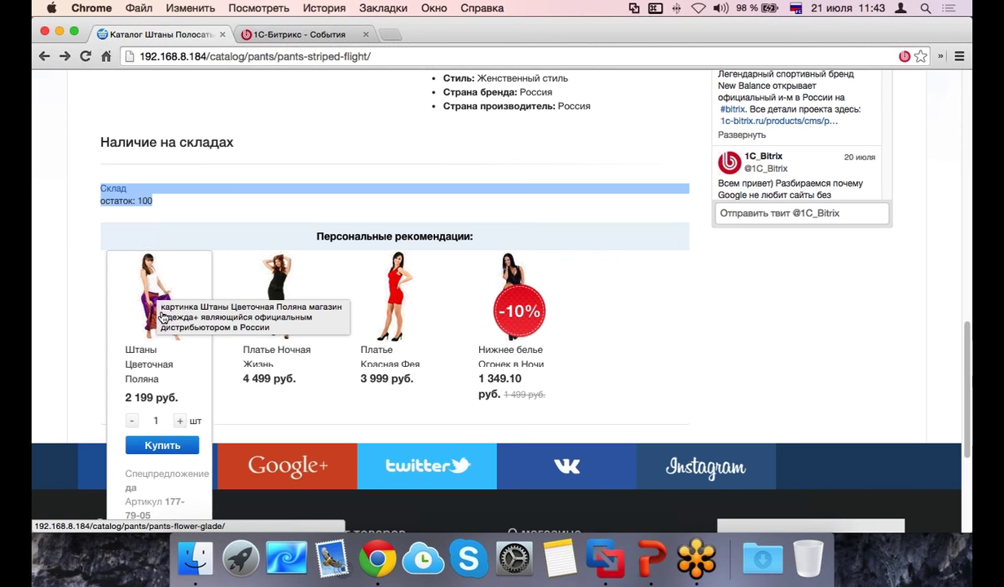
scroll(163, 316, up, 4)
scroll(167, 326, up, 9)
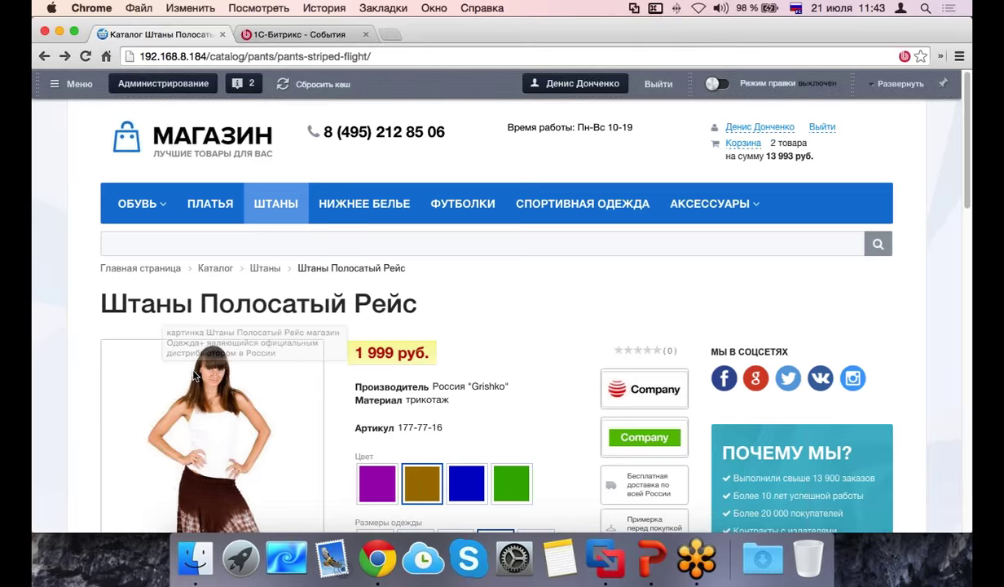
scroll(179, 359, down, 2)
scroll(181, 363, down, 15)
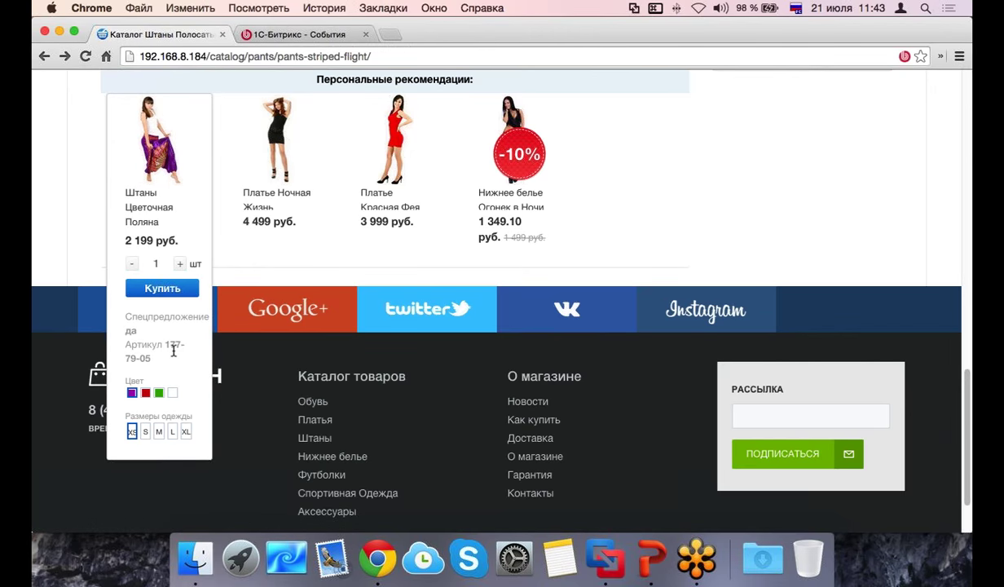
scroll(174, 355, up, 7)
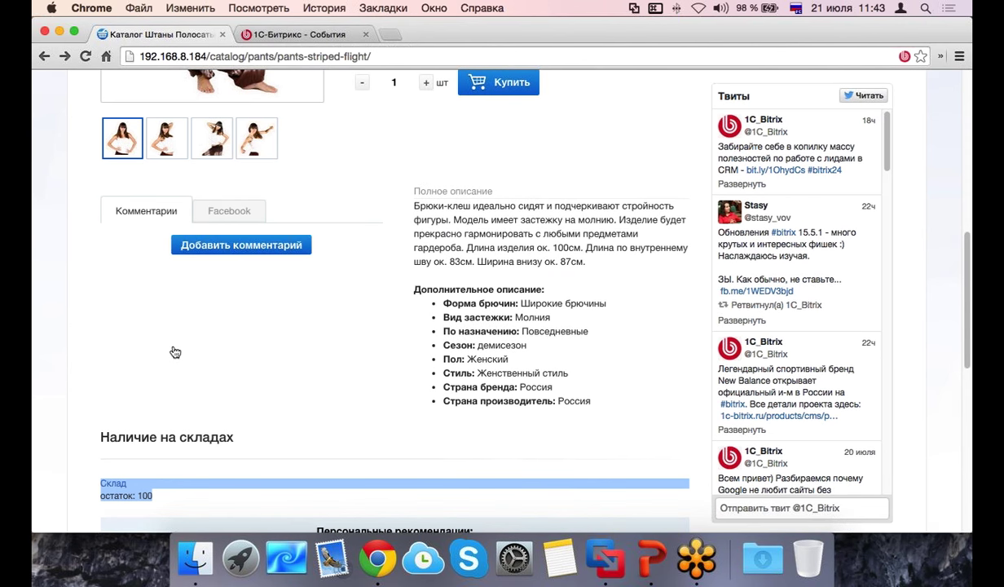
scroll(175, 352, up, 3)
scroll(174, 348, up, 2)
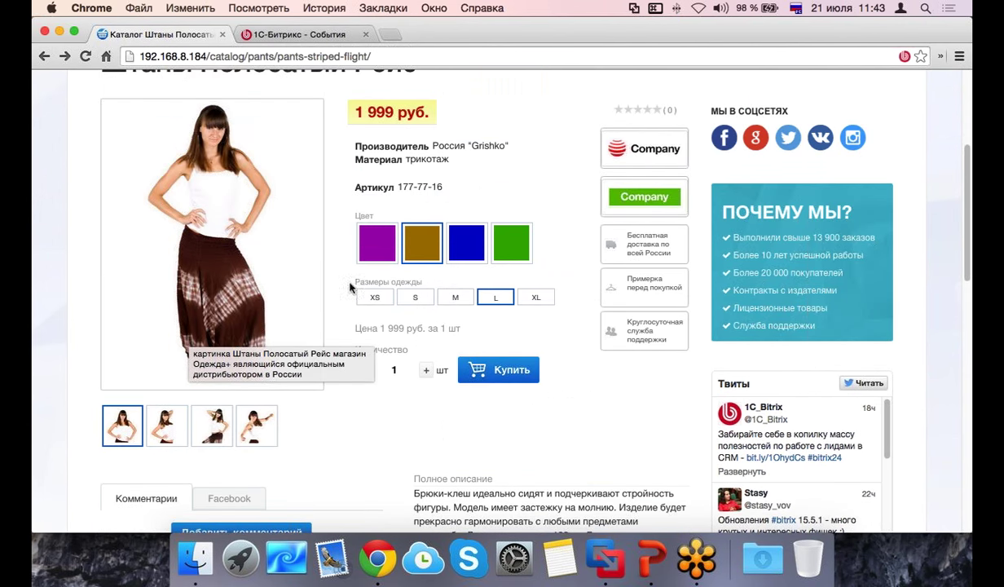
scroll(501, 399, up, 4)
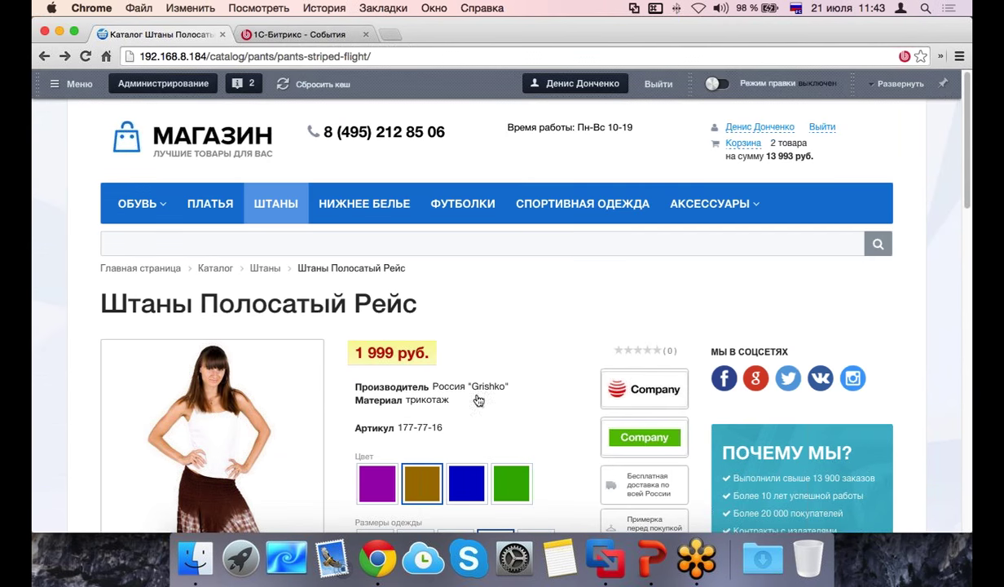
Step: Open the cart and highlight the name of its first item
click(743, 143)
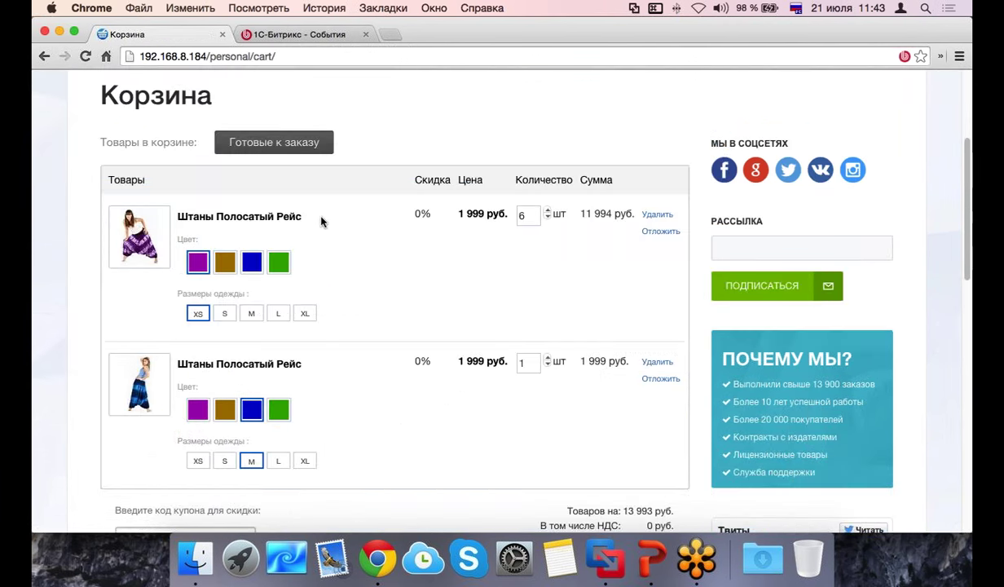
drag(320, 219, 183, 225)
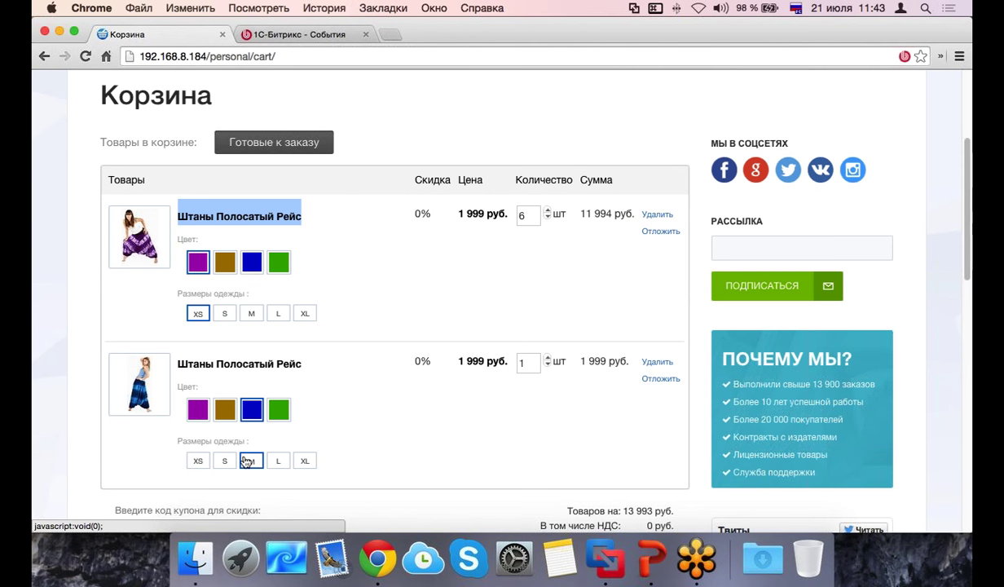
Step: Find Домашние Тапочки Розовый Рай in the Тапочки section of Обувь and add the slippers to the cart
scroll(247, 463, up, 1)
scroll(247, 463, up, 5)
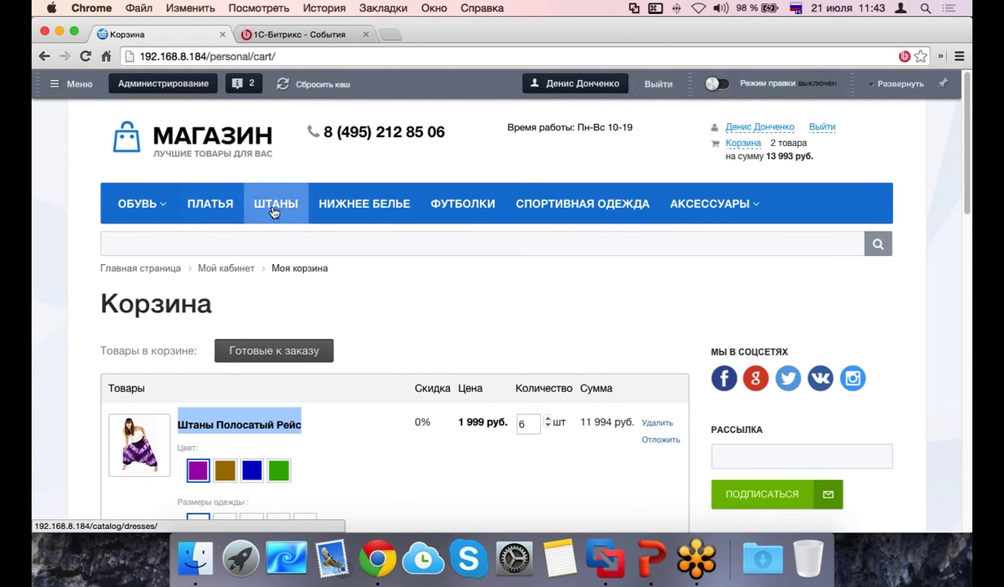
click(137, 204)
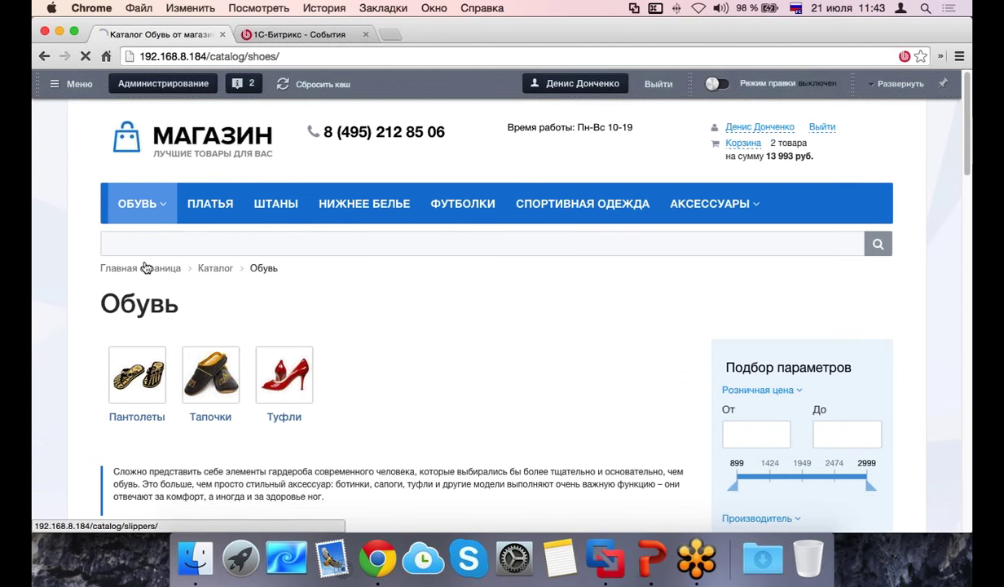
click(249, 380)
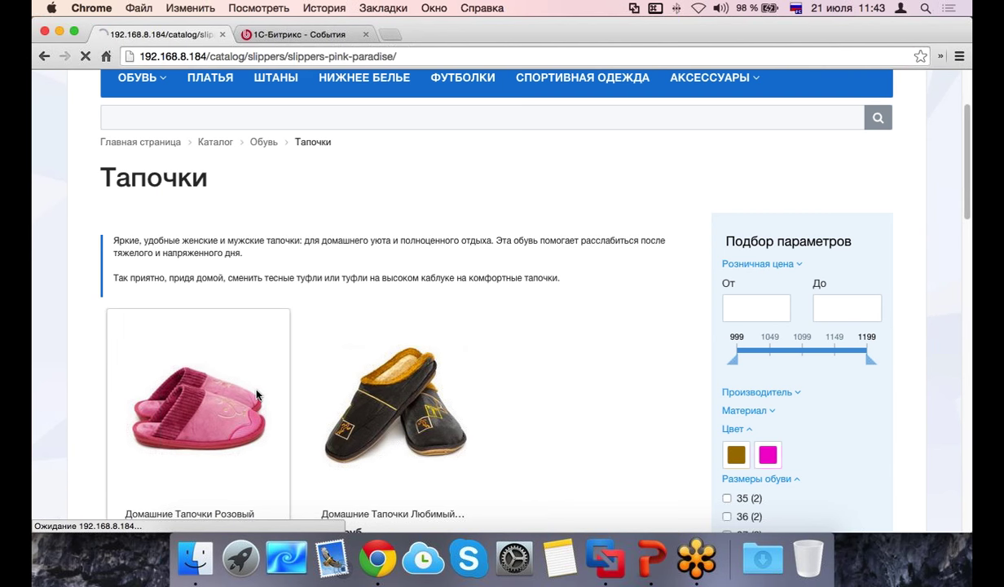
click(499, 491)
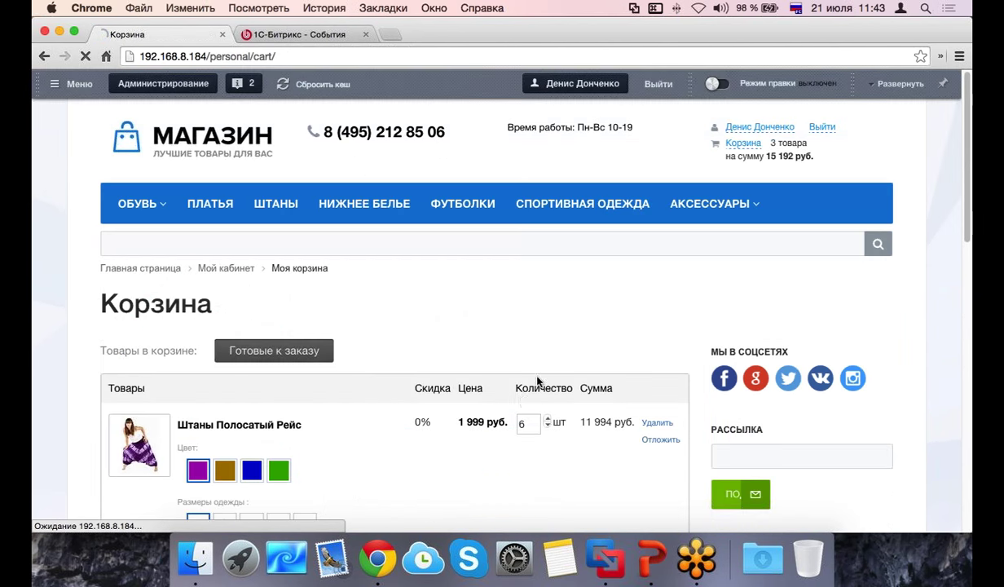
Step: Postpone the blue size M trousers in the cart
scroll(522, 397, down, 5)
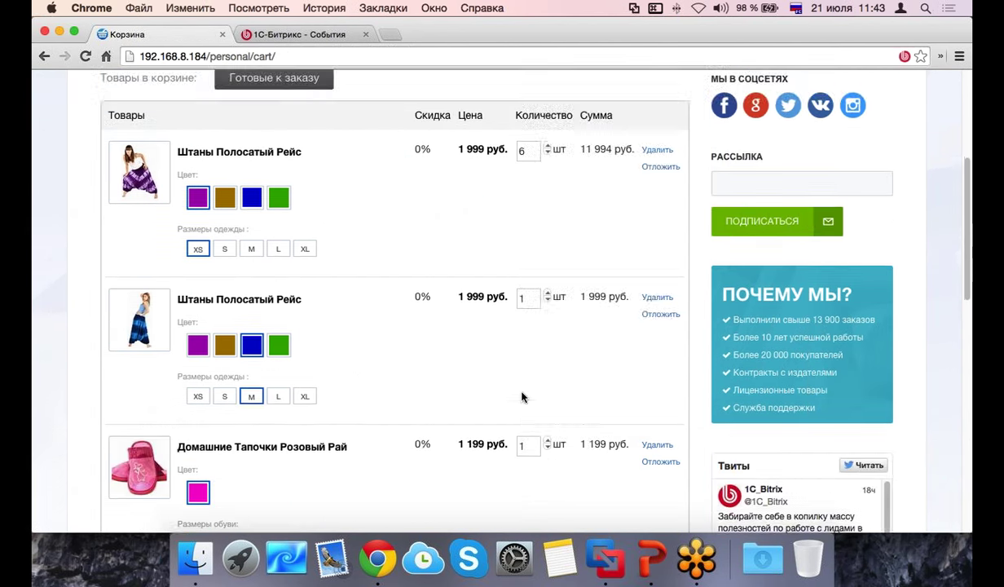
click(687, 320)
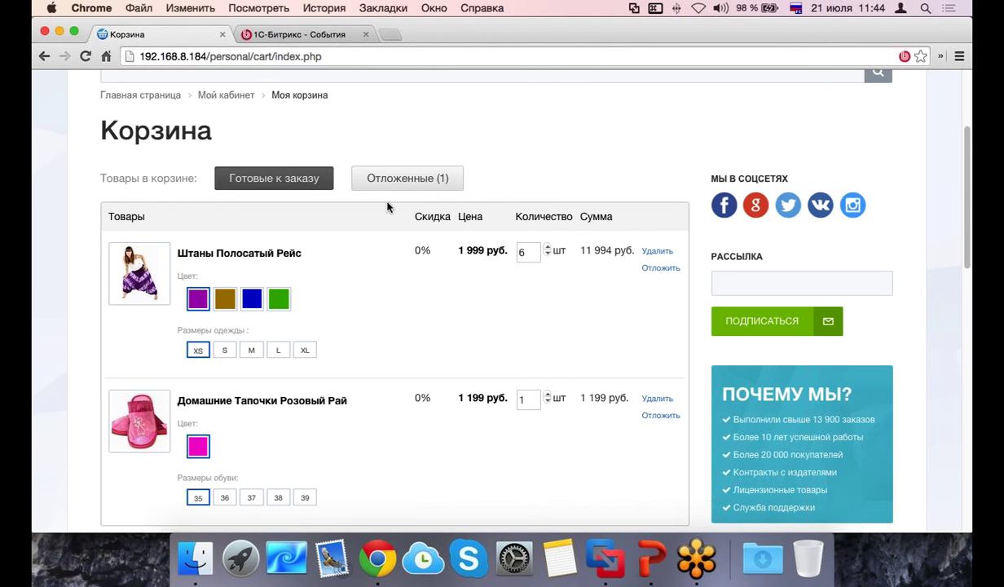
Step: Set the quantity of the remaining trousers in the cart to 5 and switch them to green, size S
scroll(388, 207, down, 3)
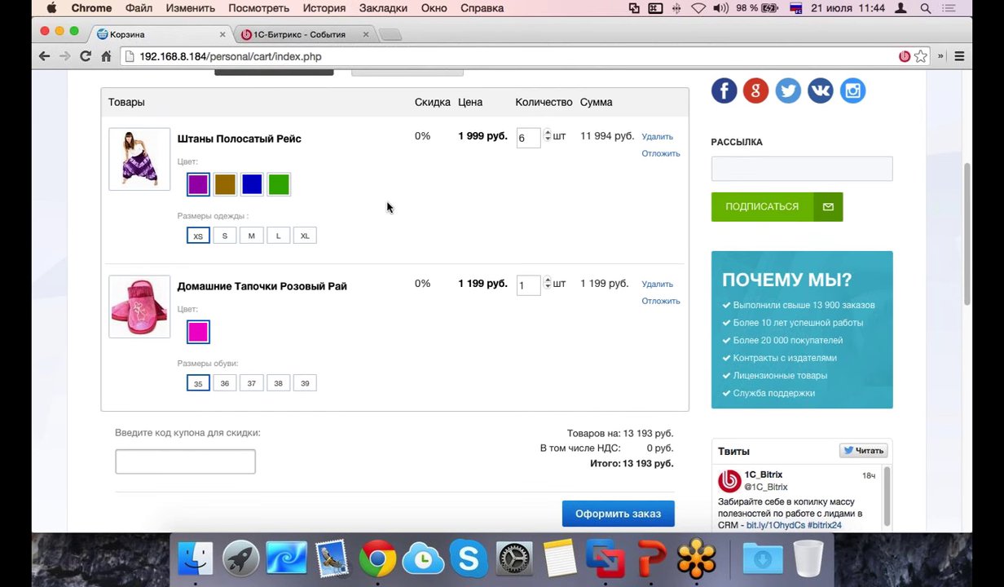
scroll(388, 207, up, 2)
click(548, 190)
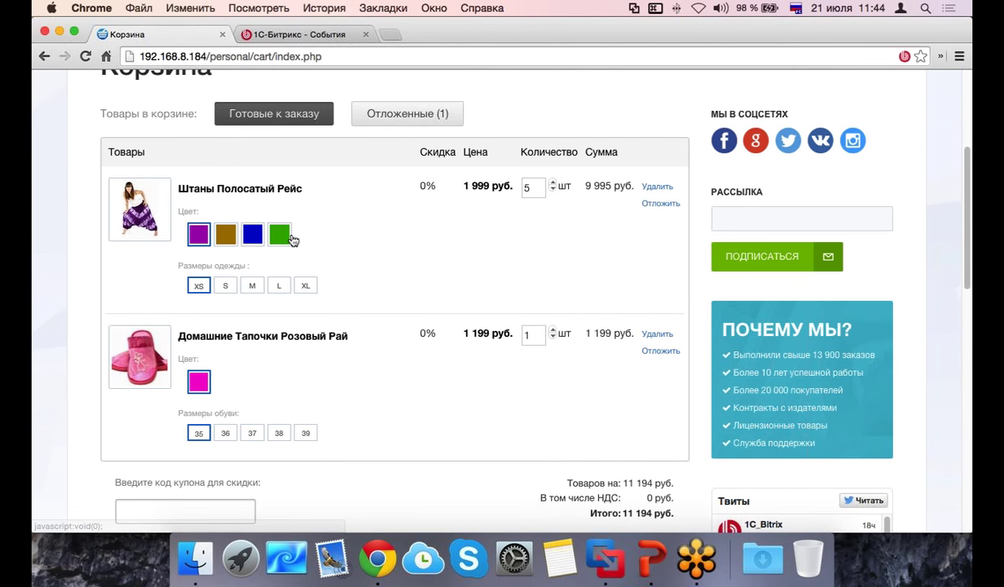
click(290, 236)
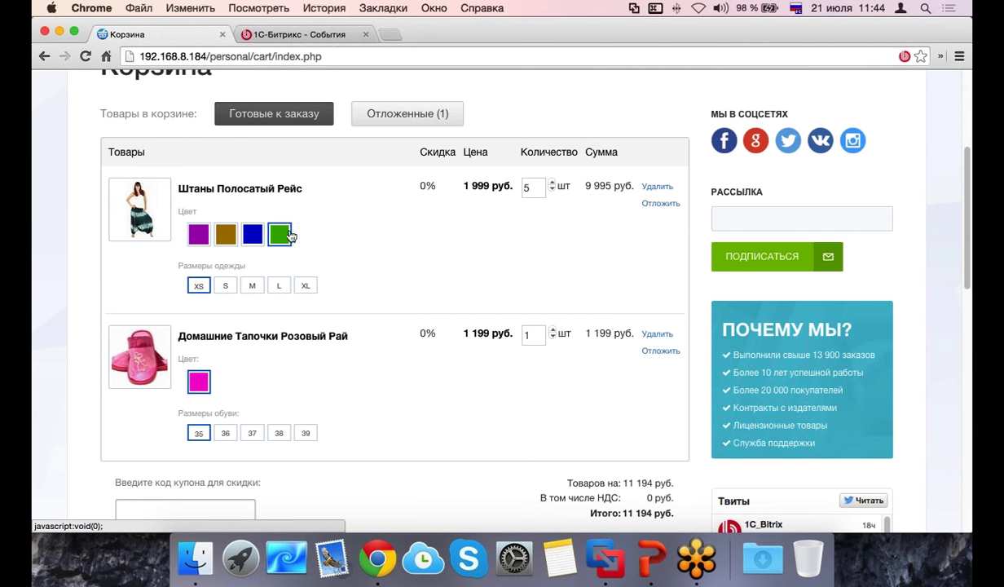
click(224, 285)
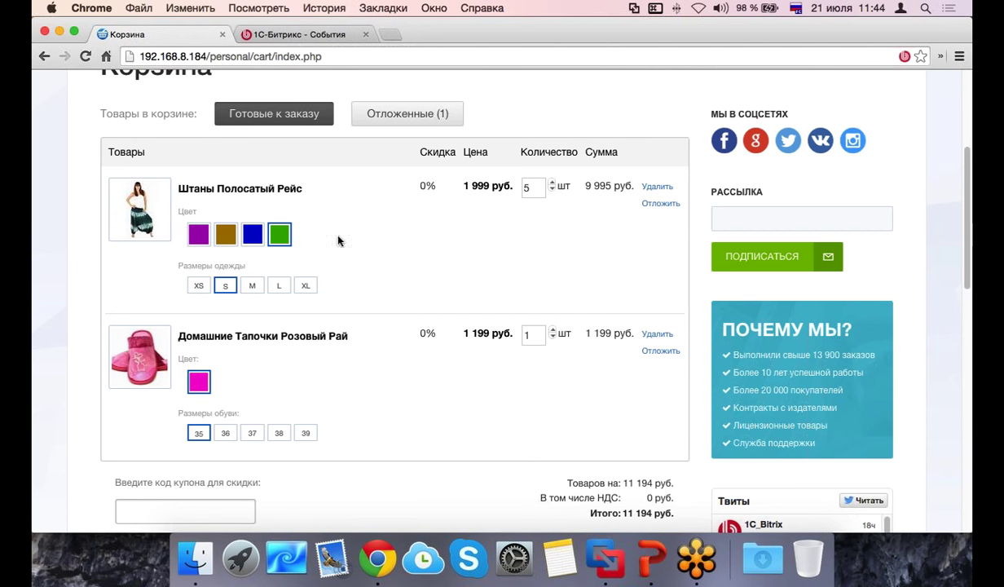
scroll(229, 241, up, 5)
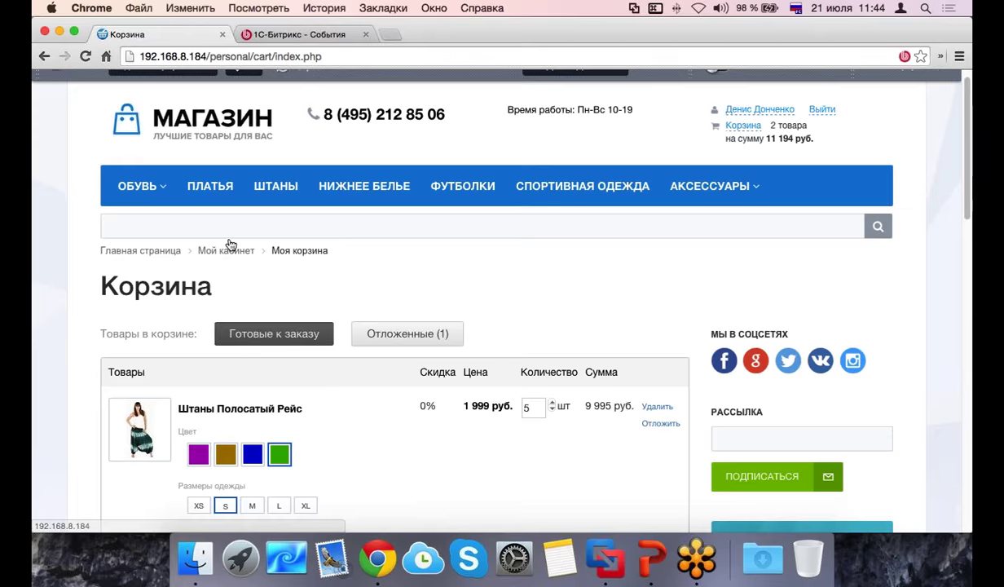
Step: Add Нижнее белье Морская Волна from the Нижнее белье catalogue section to the cart and go to the cart
click(200, 128)
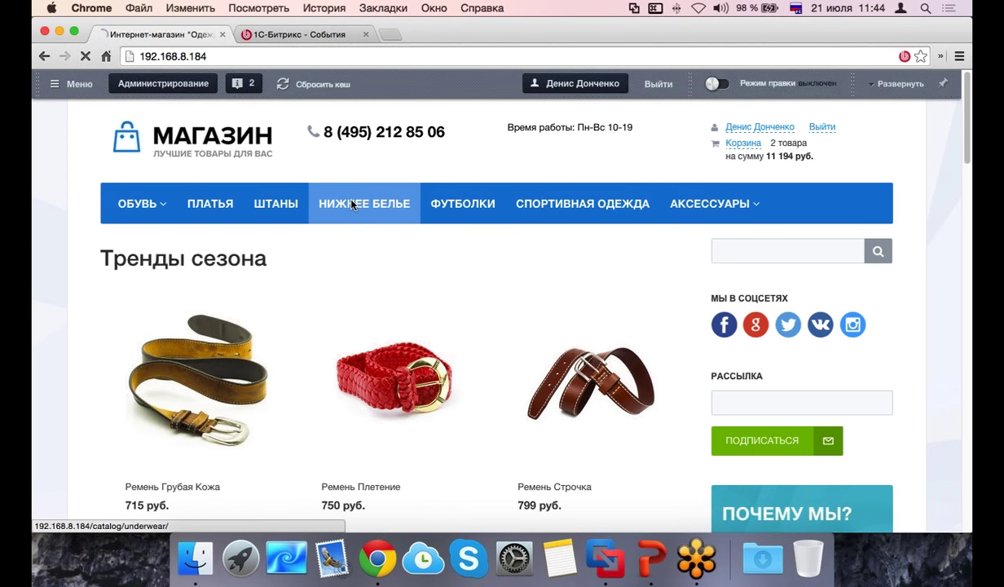
click(339, 194)
scroll(187, 208, down, 5)
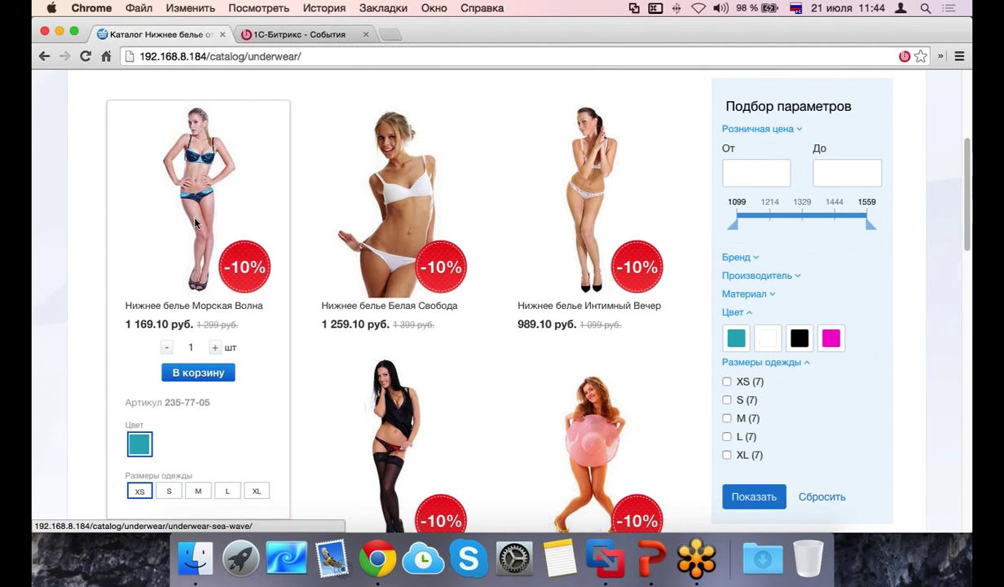
click(197, 368)
click(465, 380)
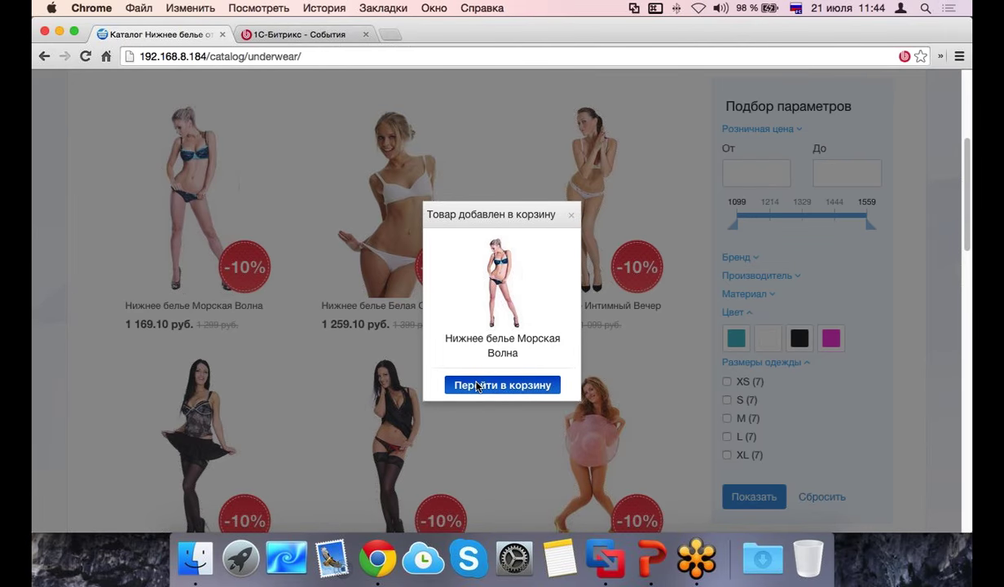
Step: Highlight the discount, the crossed-out price and the discounted price of Нижнее белье Морская Волна in the cart
scroll(488, 377, down, 5)
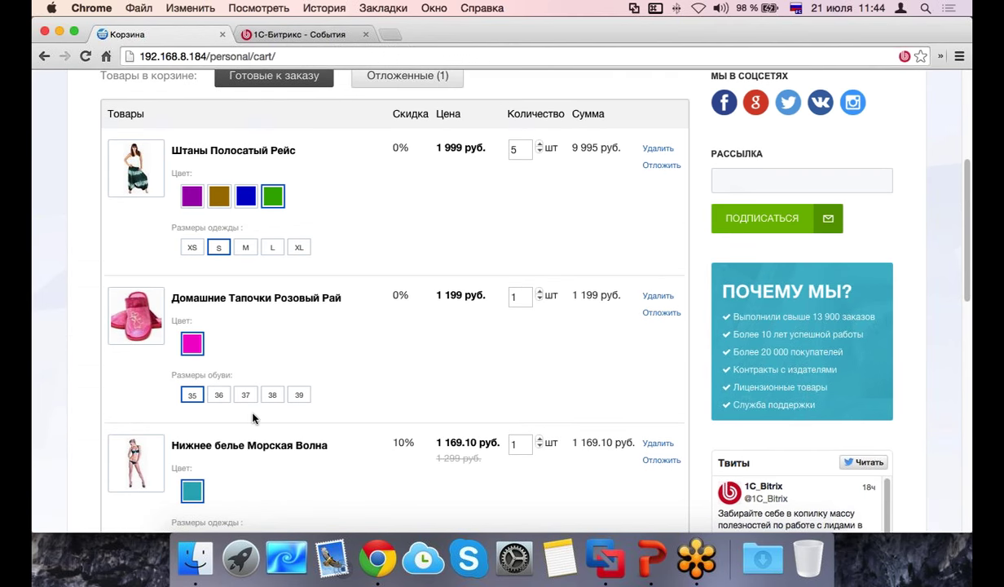
scroll(326, 411, down, 2)
triple_click(399, 413)
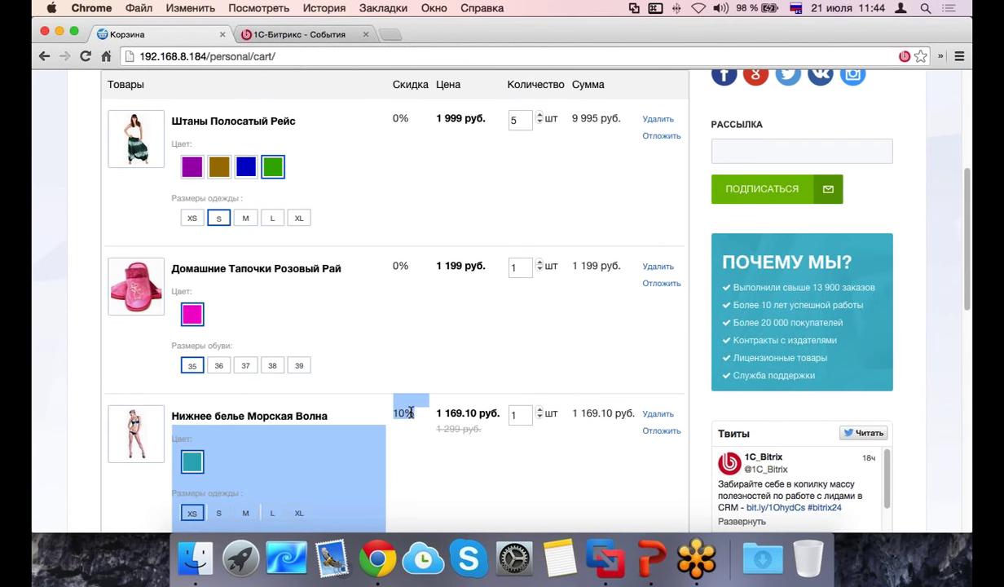
click(533, 459)
triple_click(459, 427)
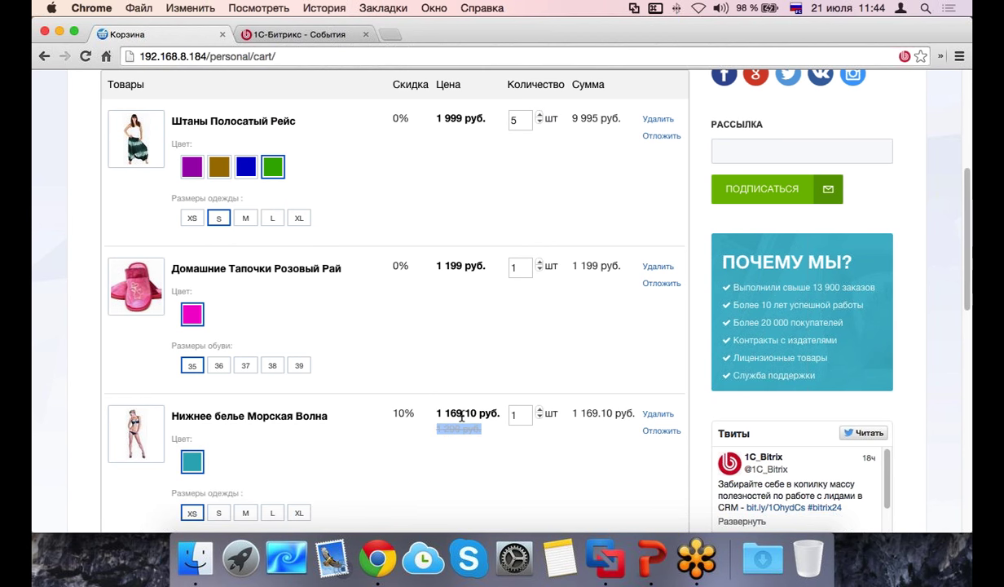
drag(439, 413, 499, 415)
Step: Highlight the goods, VAT and grand total amounts in the cart summary
scroll(522, 412, down, 3)
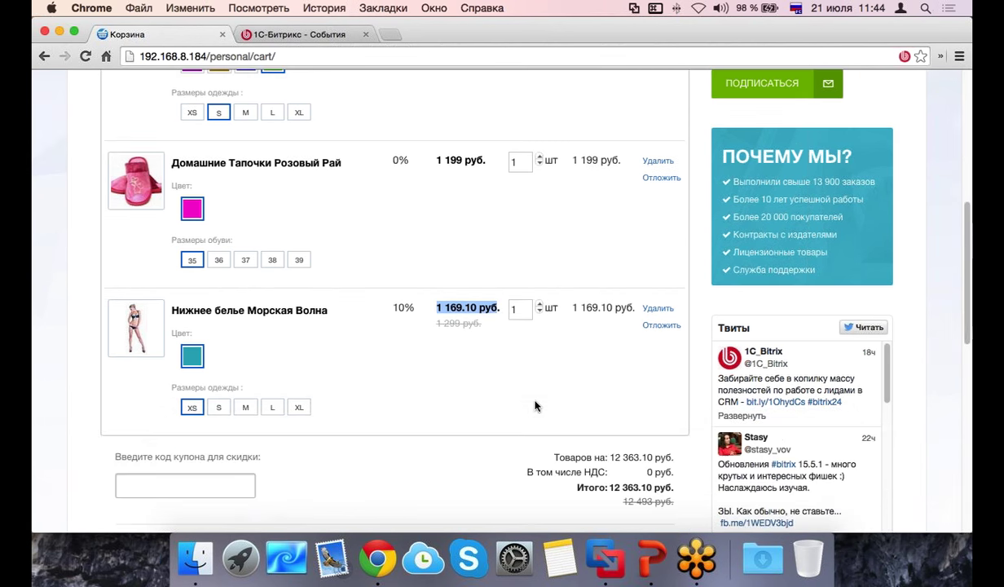
scroll(536, 406, down, 8)
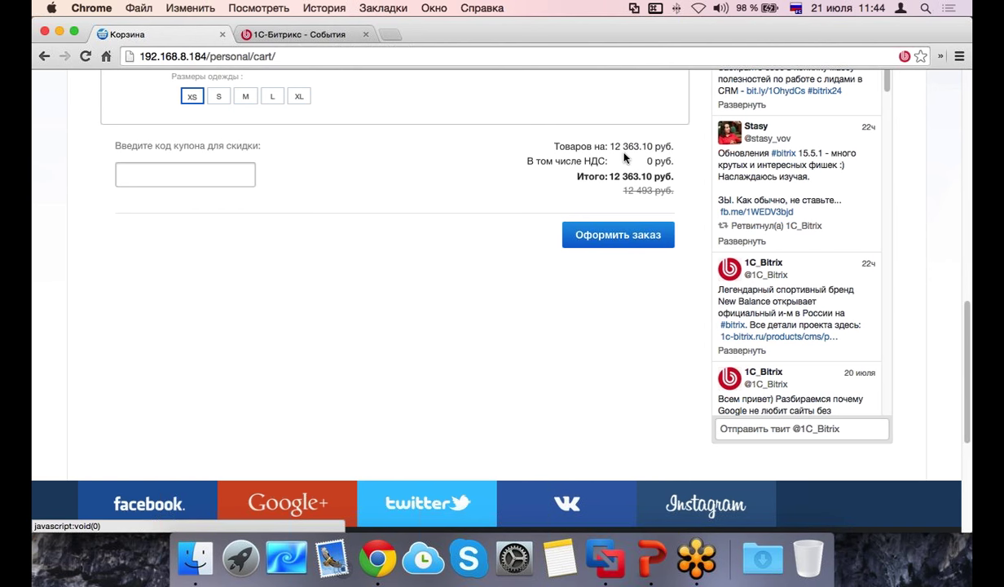
drag(607, 147, 673, 196)
click(645, 154)
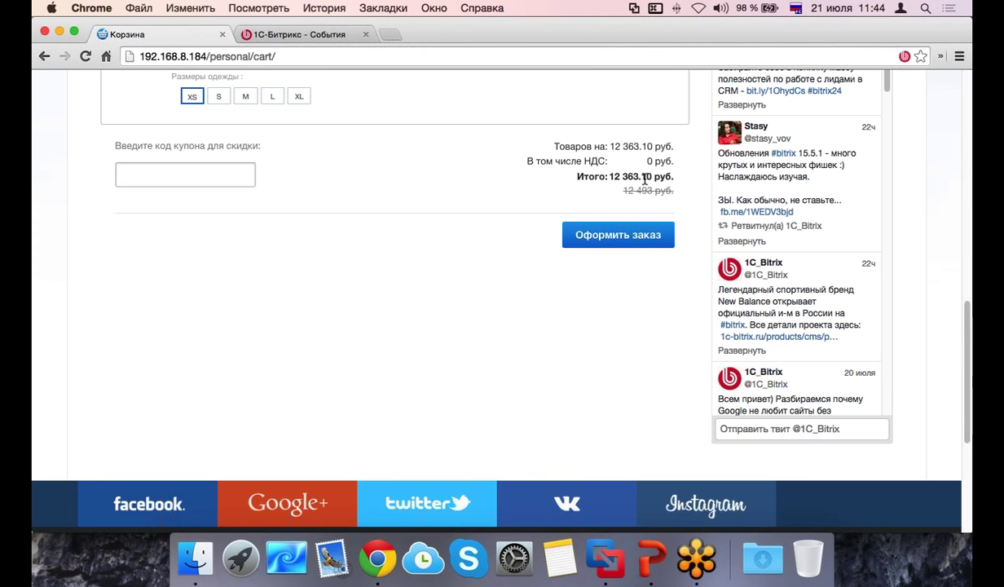
Step: Proceed to checkout for the cart and look over the payer type and buyer information fields
click(617, 238)
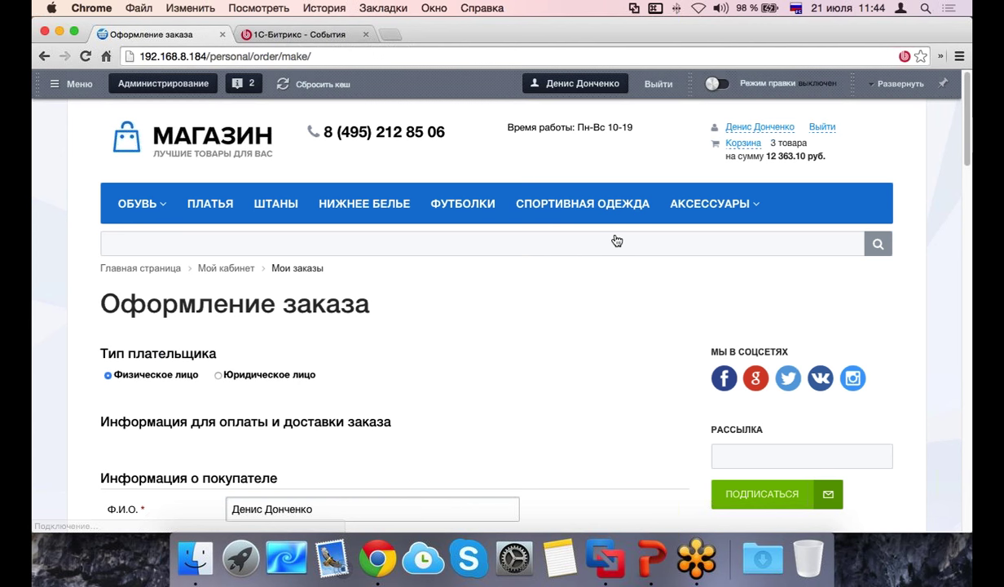
scroll(579, 240, down, 5)
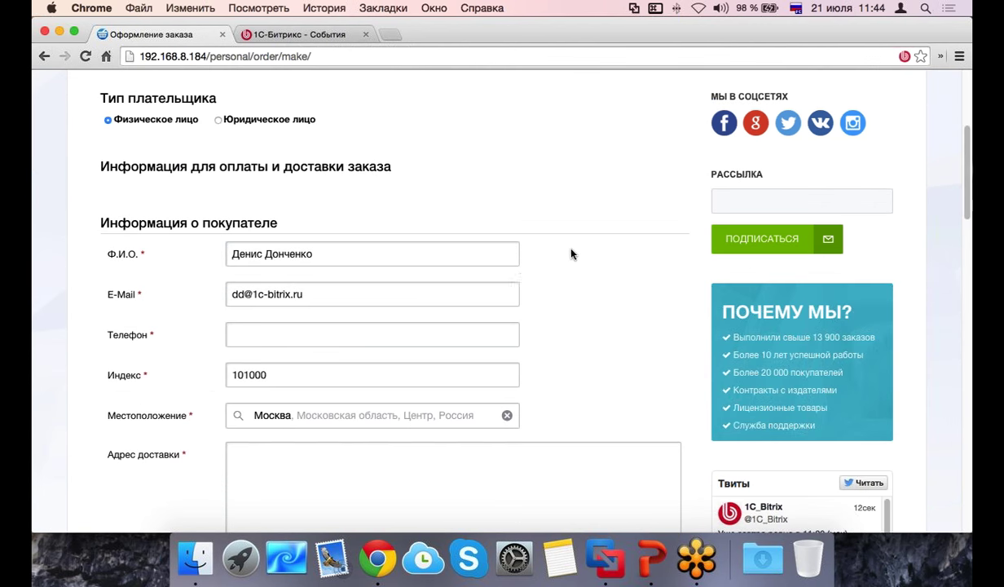
click(403, 330)
scroll(335, 203, up, 1)
scroll(257, 153, down, 10)
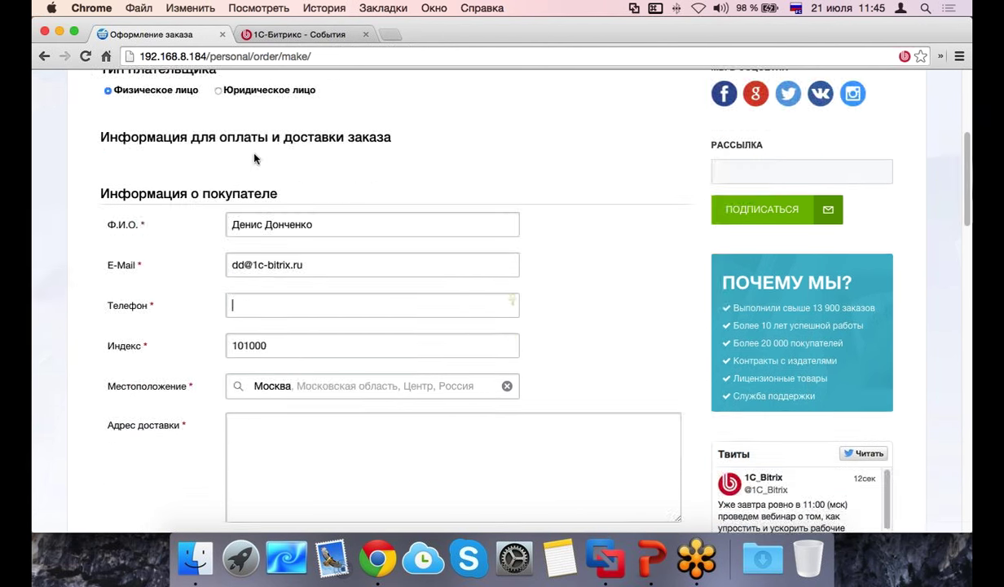
scroll(253, 157, up, 10)
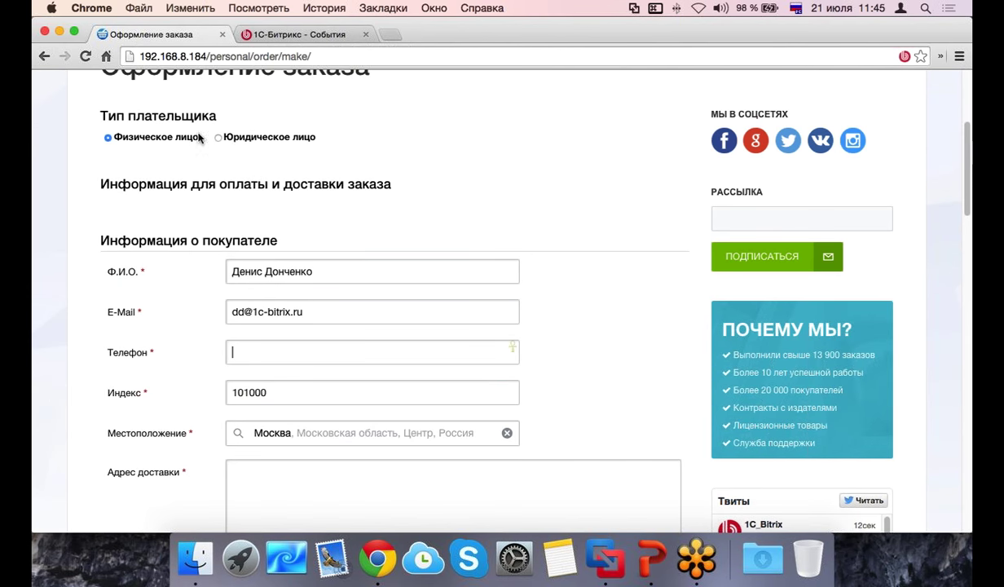
scroll(213, 138, up, 1)
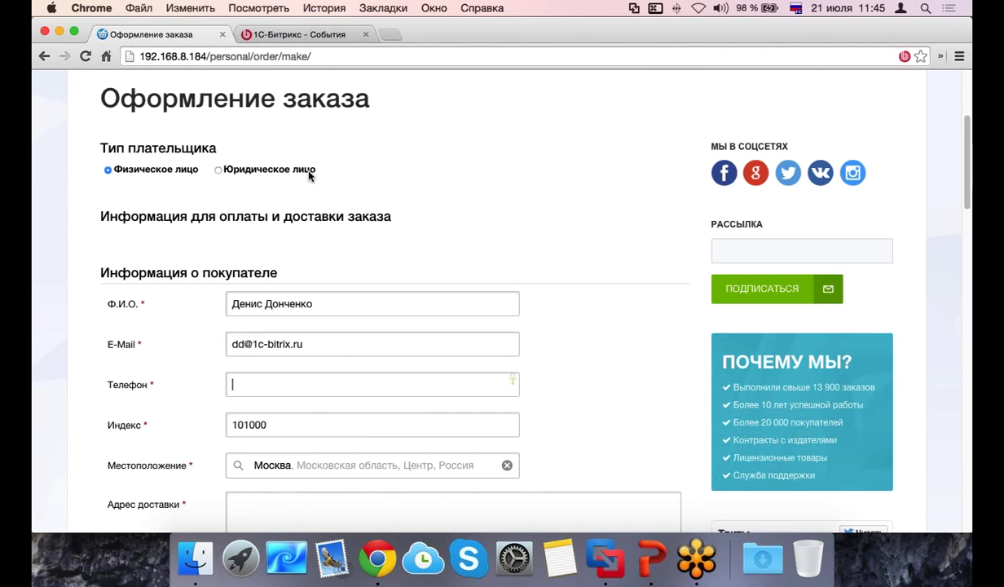
Step: Switch the payer type to Юридическое лицо and look at the company name and legal address fields
click(309, 171)
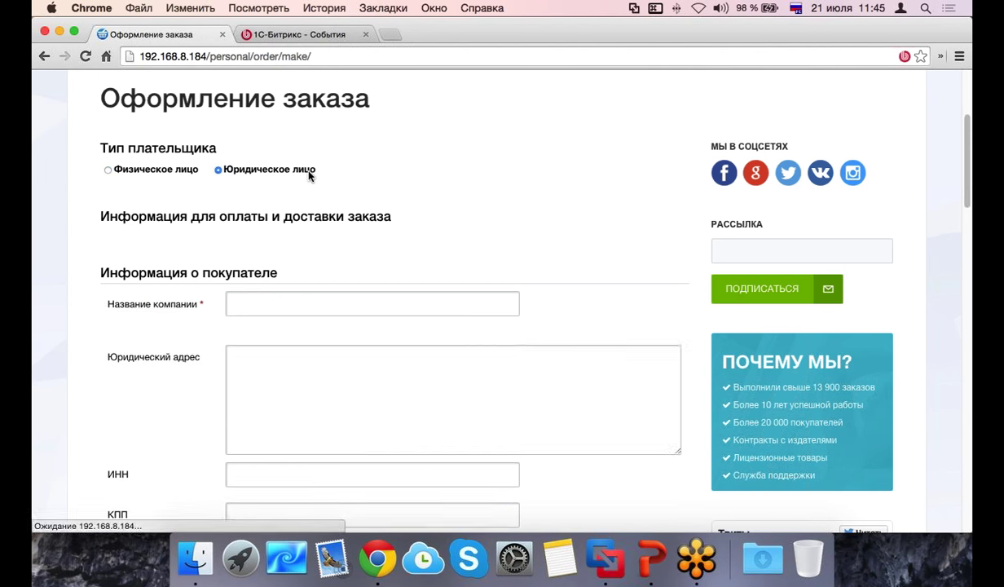
scroll(273, 228, down, 2)
click(264, 238)
click(264, 323)
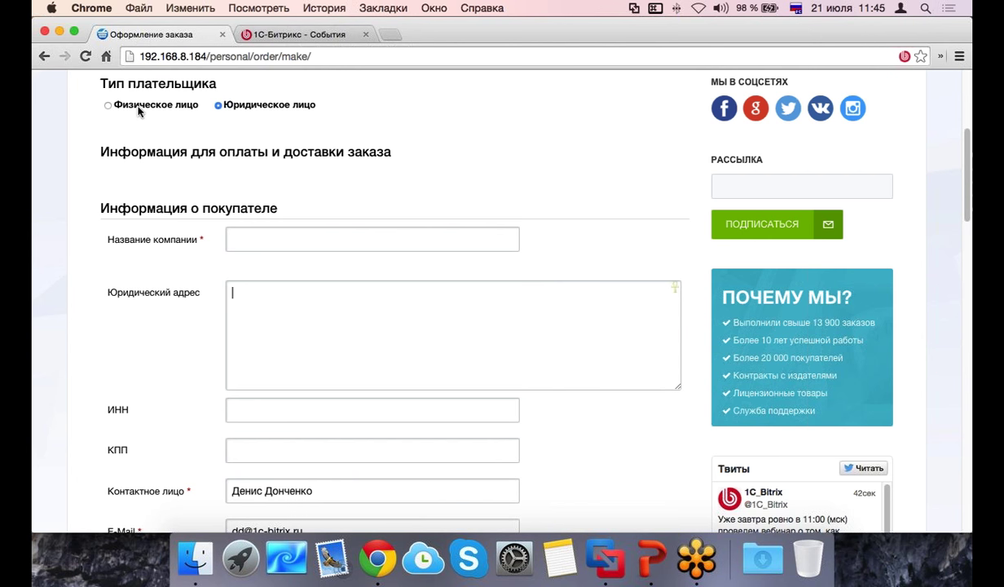
Step: Choose Физическое лицо as the payer type and enter the buyer's phone number and delivery address
click(138, 111)
click(270, 316)
scroll(271, 319, down, 2)
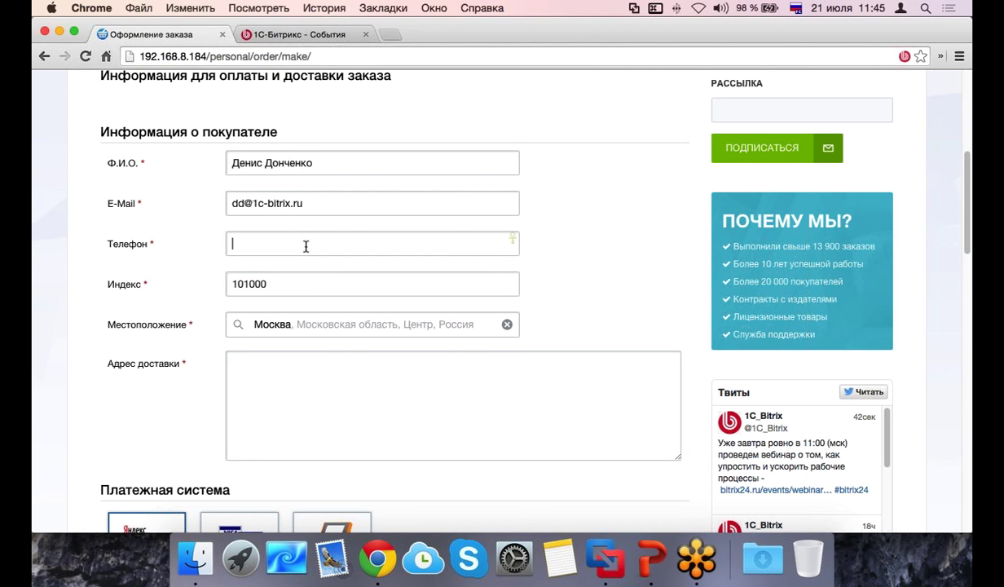
text(2342334)
key(Tab)
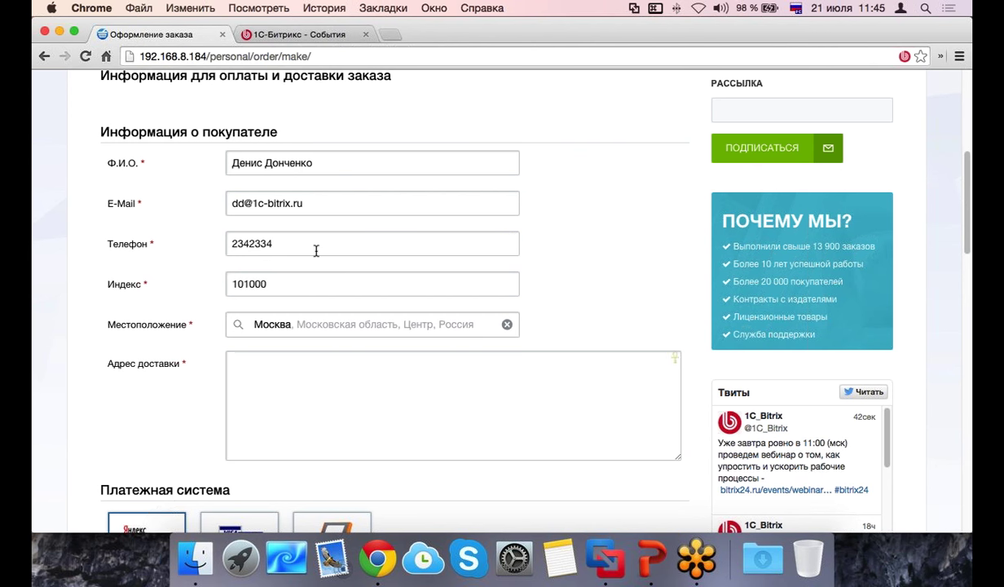
text(красная площадь)
scroll(325, 386, down, 1)
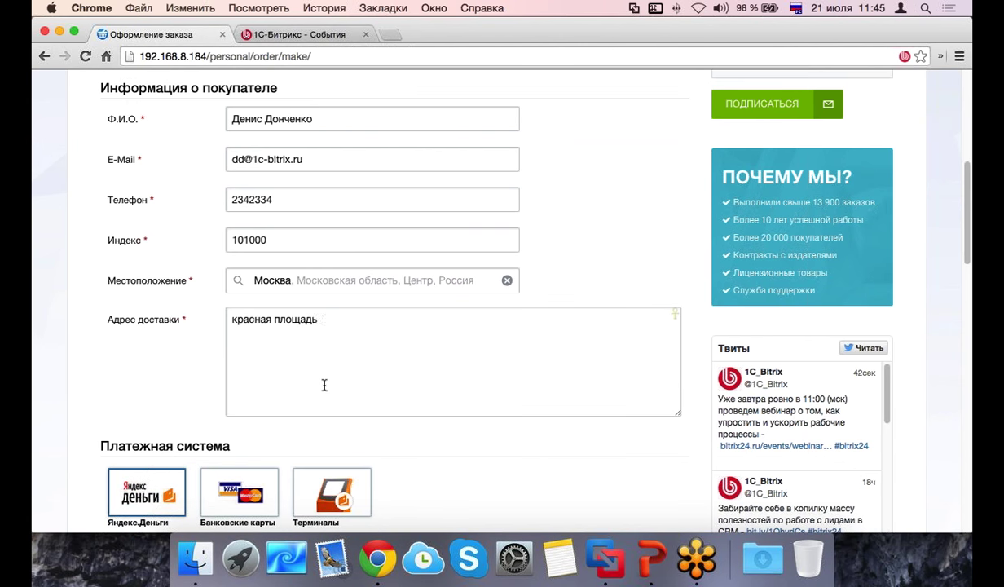
text(д1)
Step: Look through the payment systems and choose Наличные курьеру for the order
scroll(325, 385, down, 5)
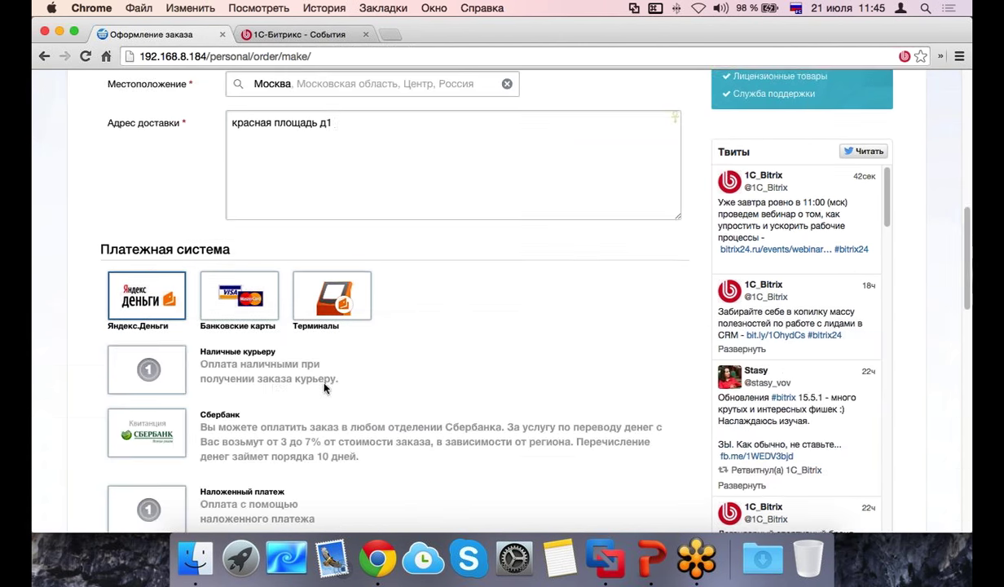
scroll(232, 394, down, 1)
scroll(232, 394, up, 4)
scroll(245, 326, down, 1)
scroll(267, 238, down, 7)
scroll(257, 253, up, 3)
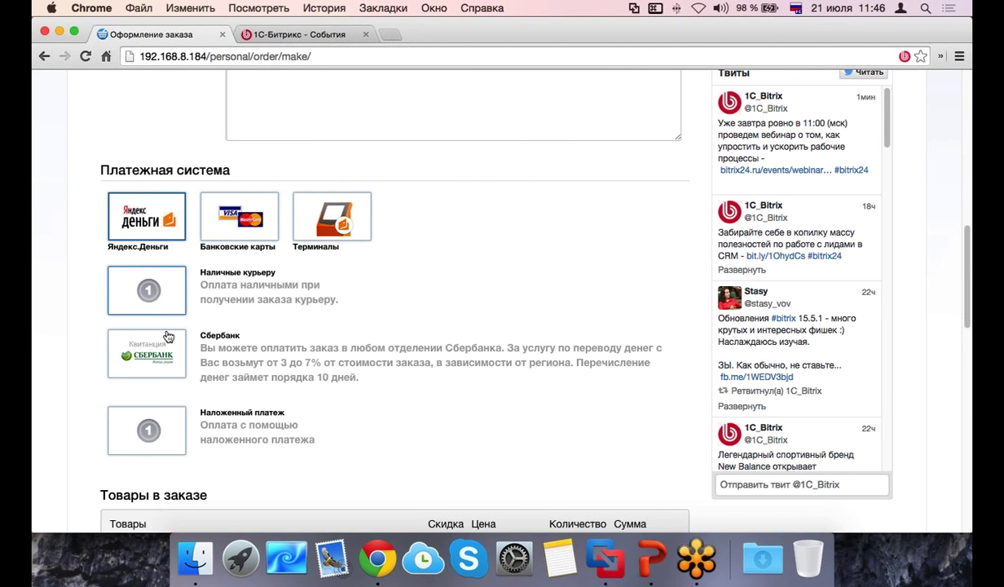
click(156, 305)
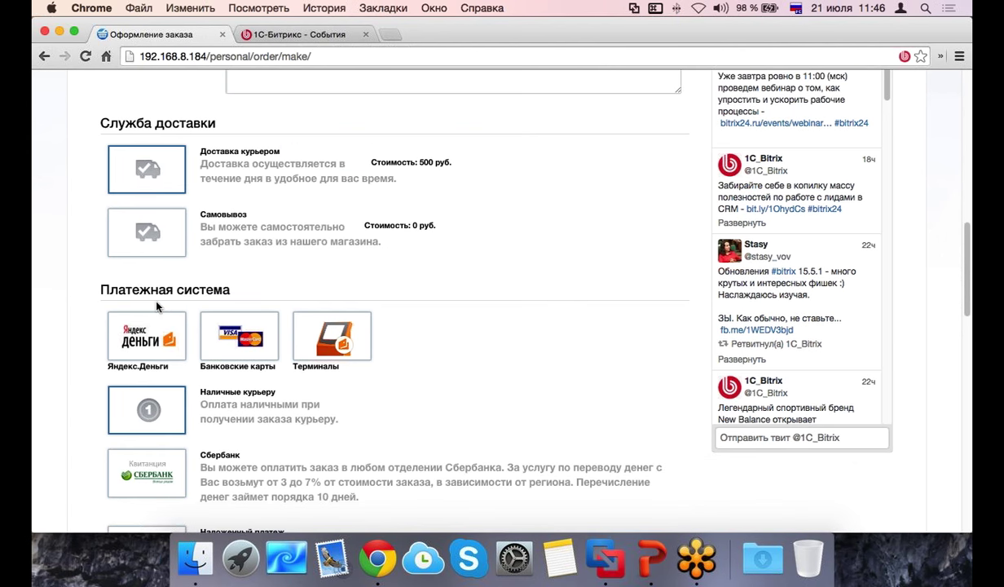
scroll(157, 305, up, 1)
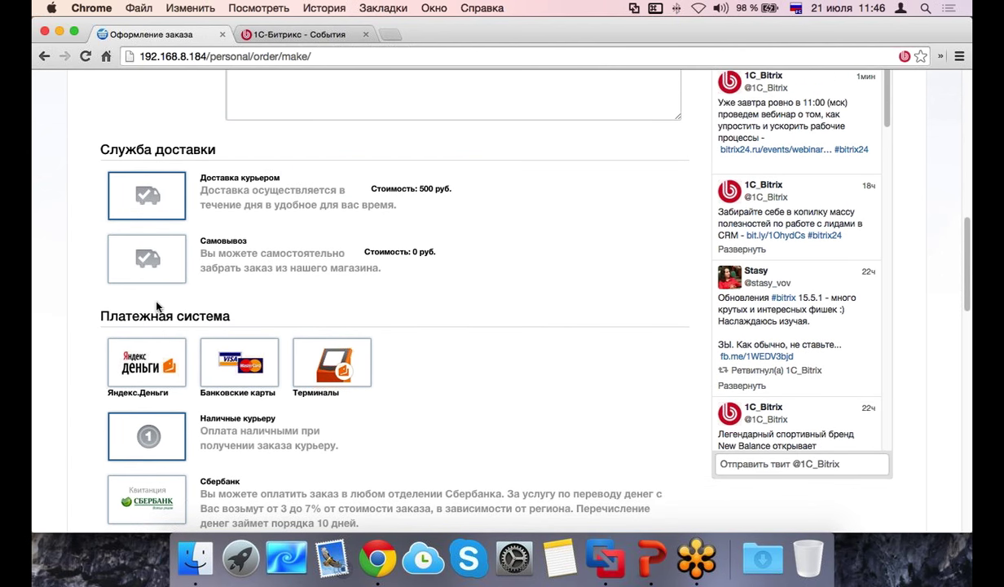
Step: Try Яндекс.Деньги, Банковские карты and Сбербанк as the payment system, and reselect Наличные курьеру
click(151, 195)
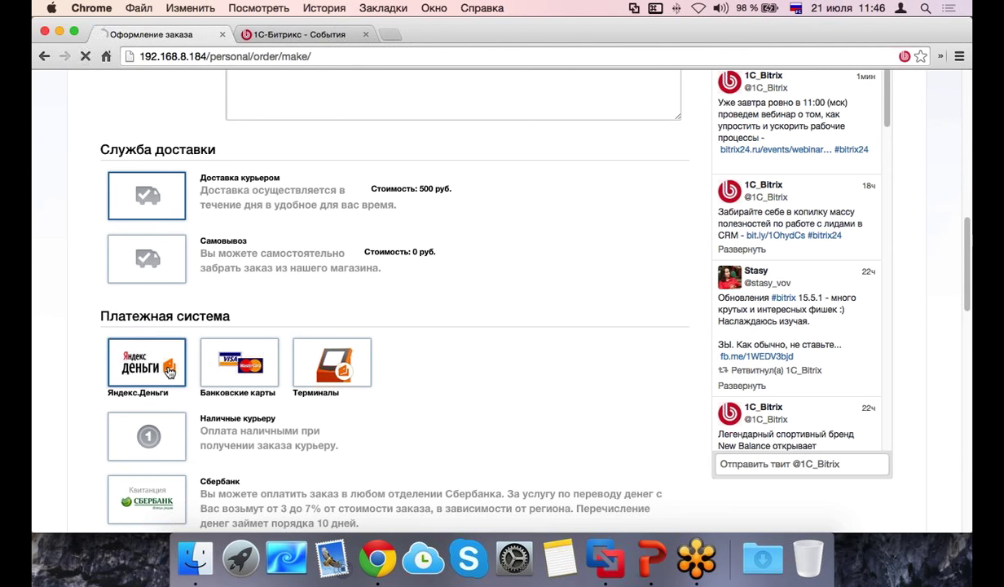
scroll(153, 270, down, 1)
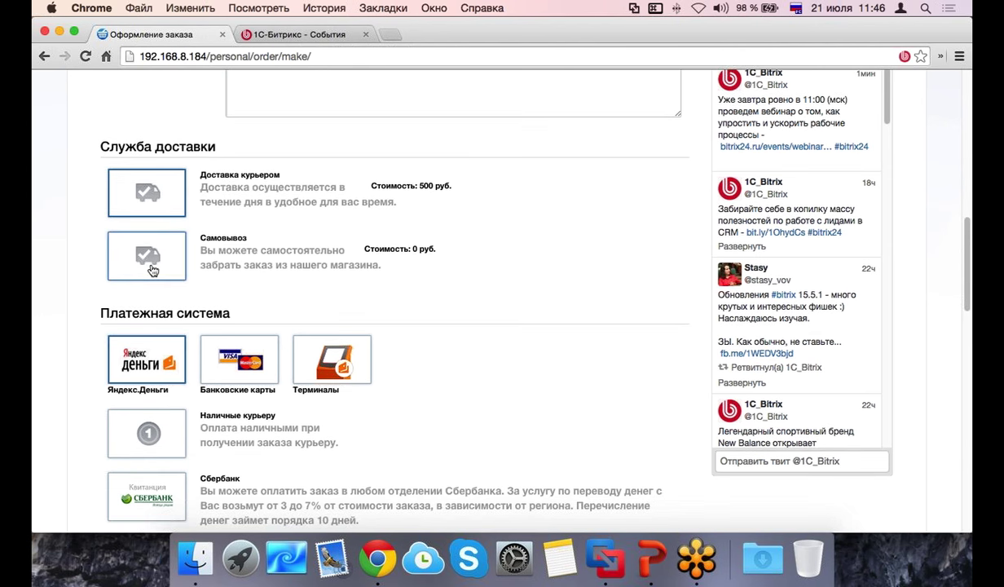
click(244, 389)
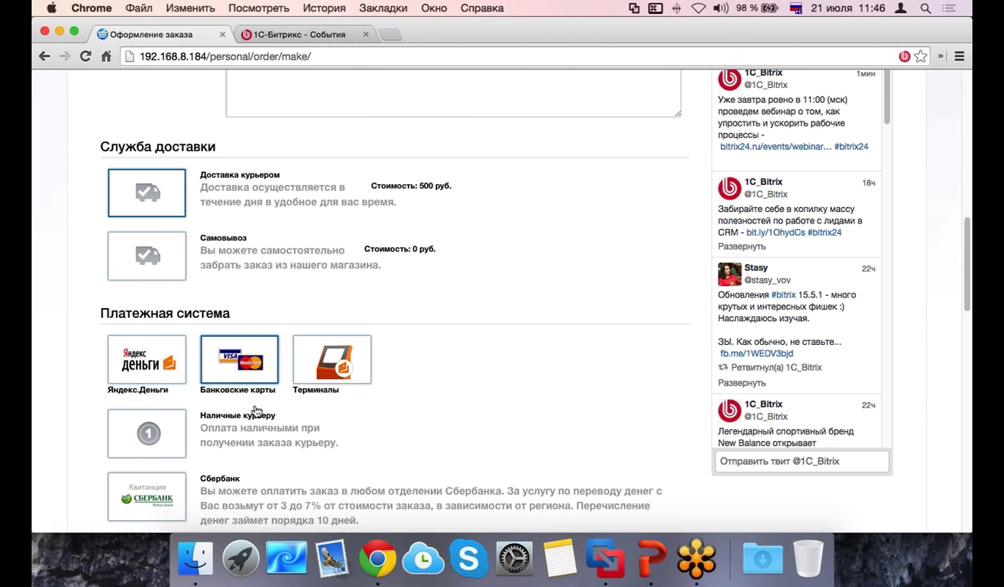
scroll(174, 188, down, 5)
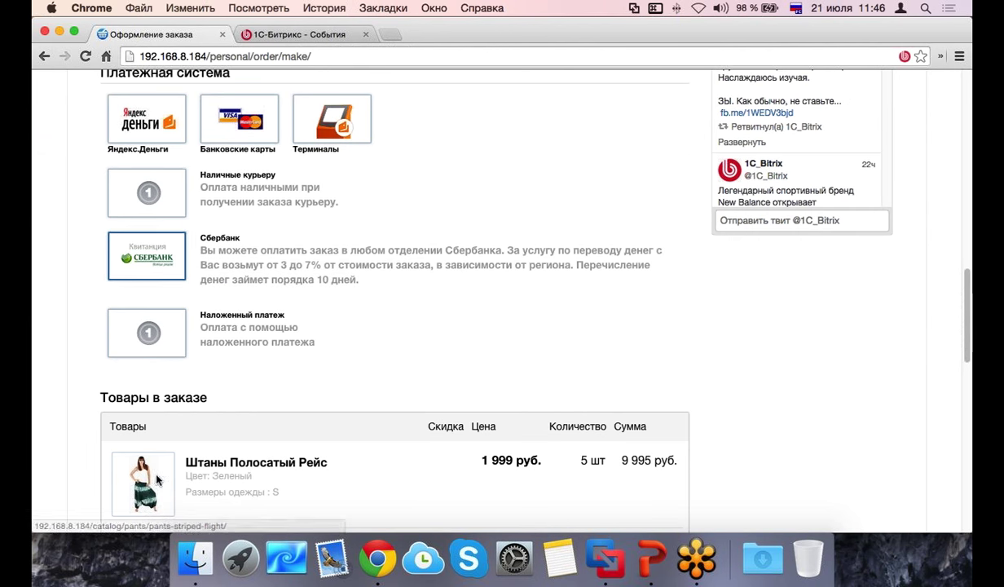
click(173, 187)
scroll(186, 321, up, 3)
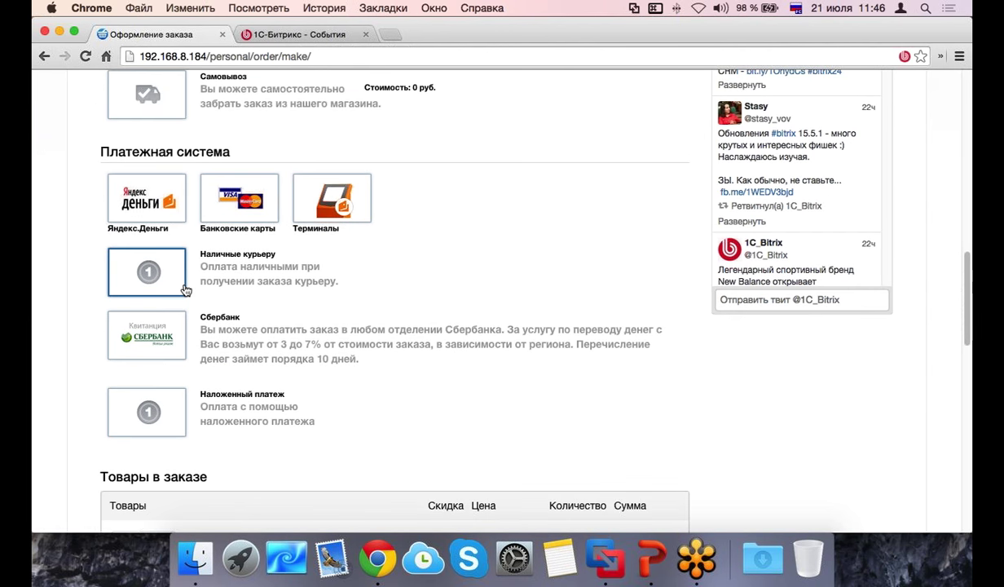
Step: Highlight the courier delivery cost, switch the delivery service to Самовывоз and check the order totals
scroll(186, 291, up, 6)
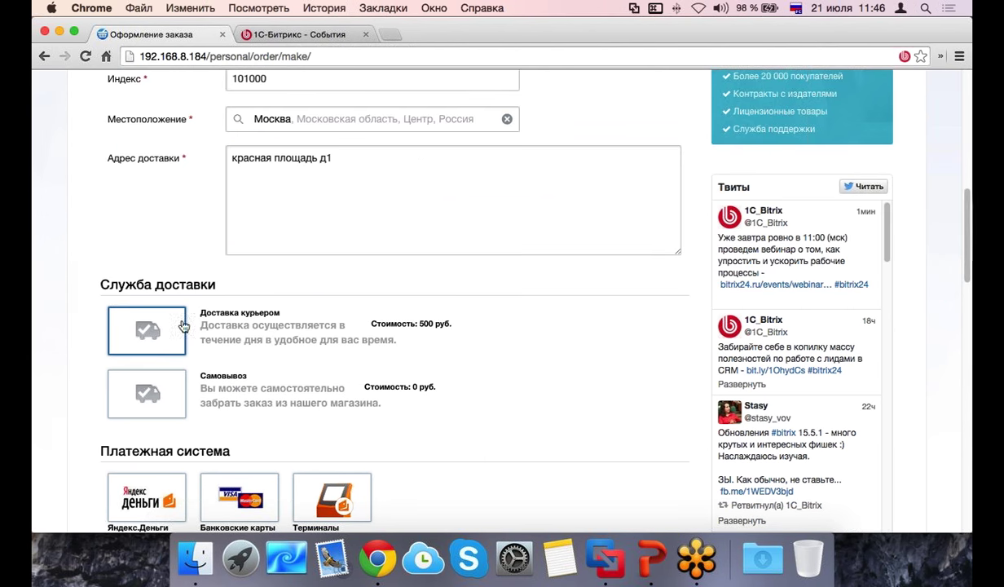
drag(457, 326, 362, 323)
click(127, 396)
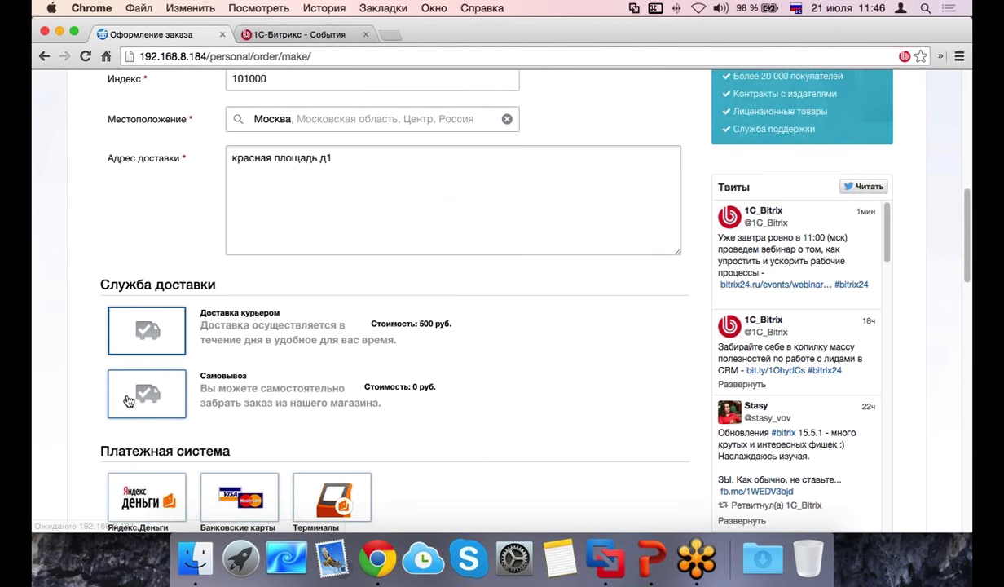
scroll(128, 400, down, 8)
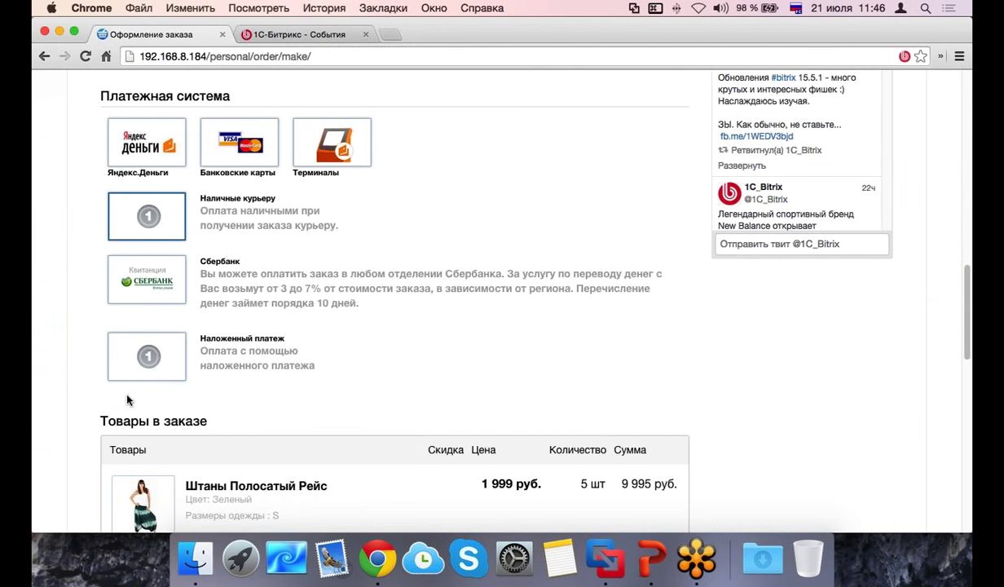
scroll(127, 400, down, 8)
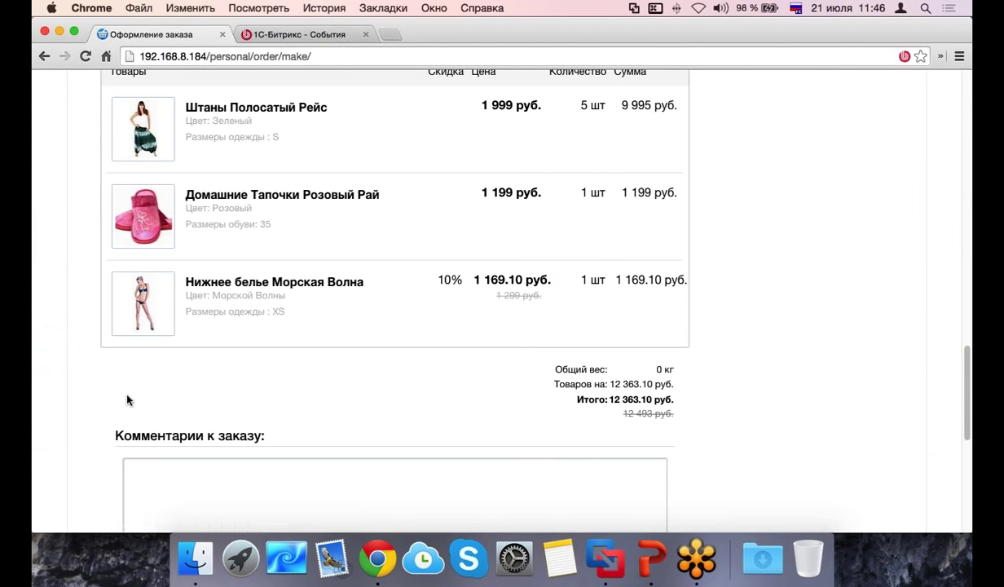
scroll(128, 400, up, 6)
scroll(128, 400, up, 9)
Step: Choose Доставка курьером as the delivery service, highlight the order's delivery cost and total, and activate the order comment field
click(140, 305)
scroll(345, 332, down, 7)
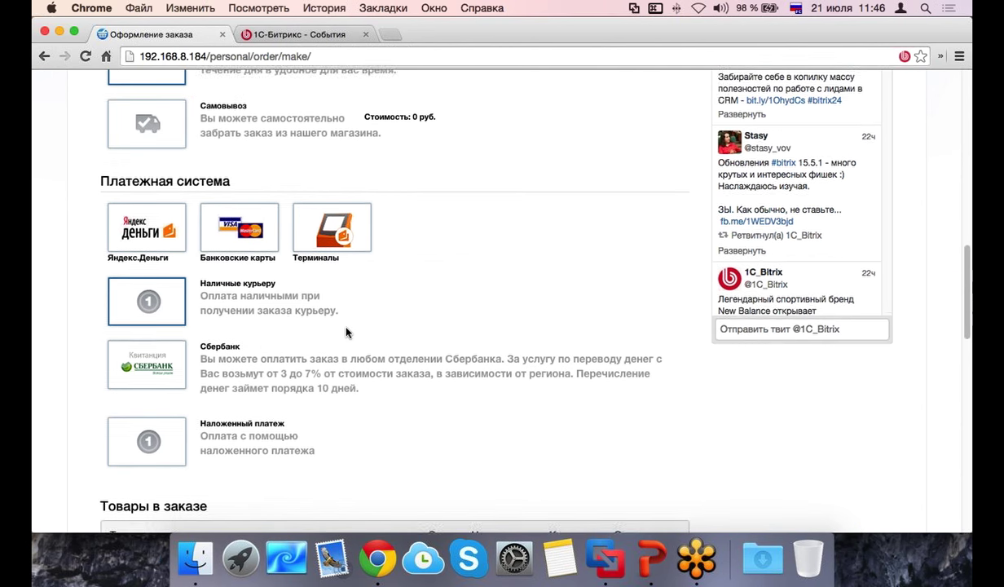
scroll(346, 332, down, 8)
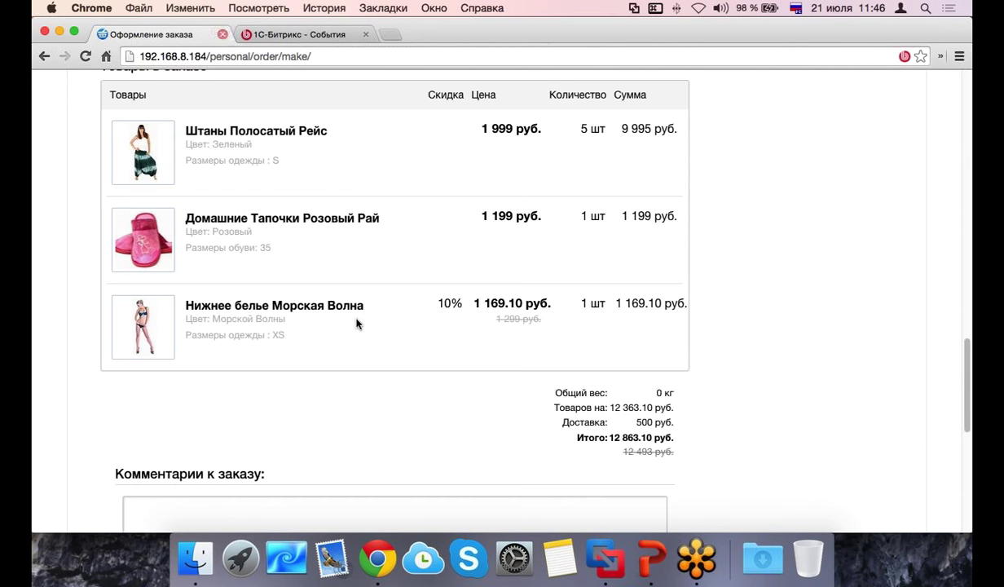
drag(557, 428, 695, 438)
click(695, 438)
scroll(696, 438, down, 5)
click(432, 291)
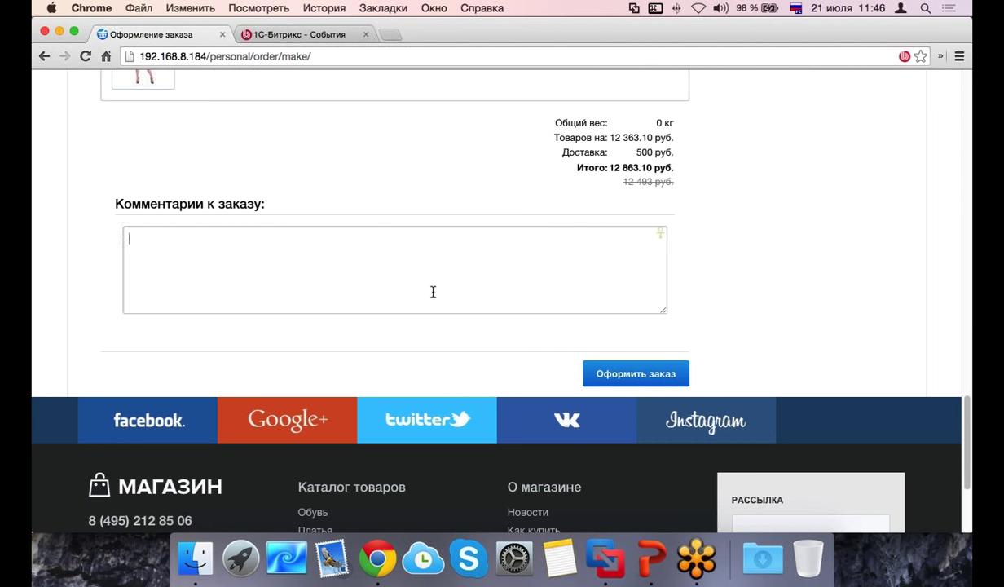
Step: Enter the order comment "дсотавка в среду с 10-13" and submit the order
text(дсотавка в среду с 10-1)
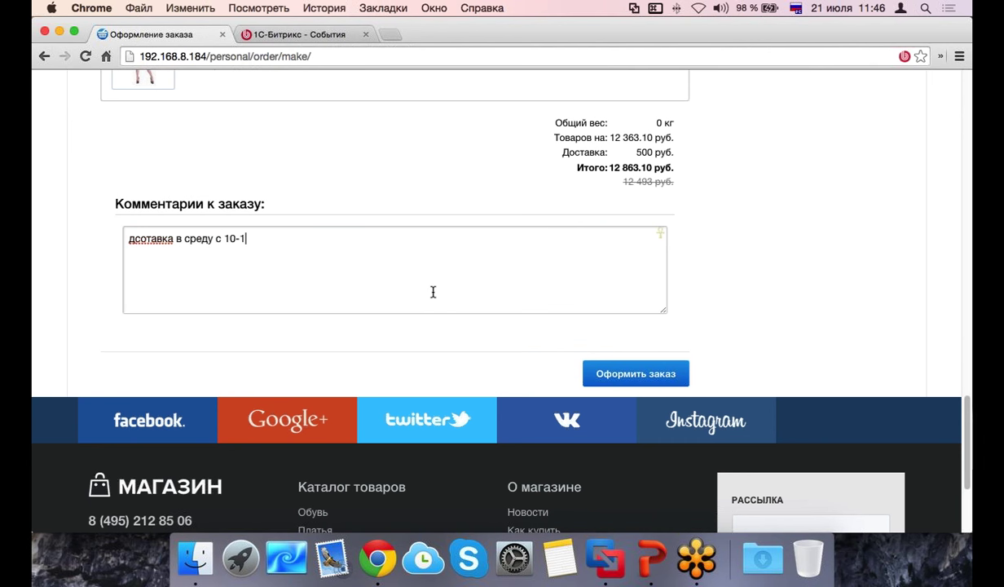
text(3)
click(662, 376)
scroll(464, 367, down, 3)
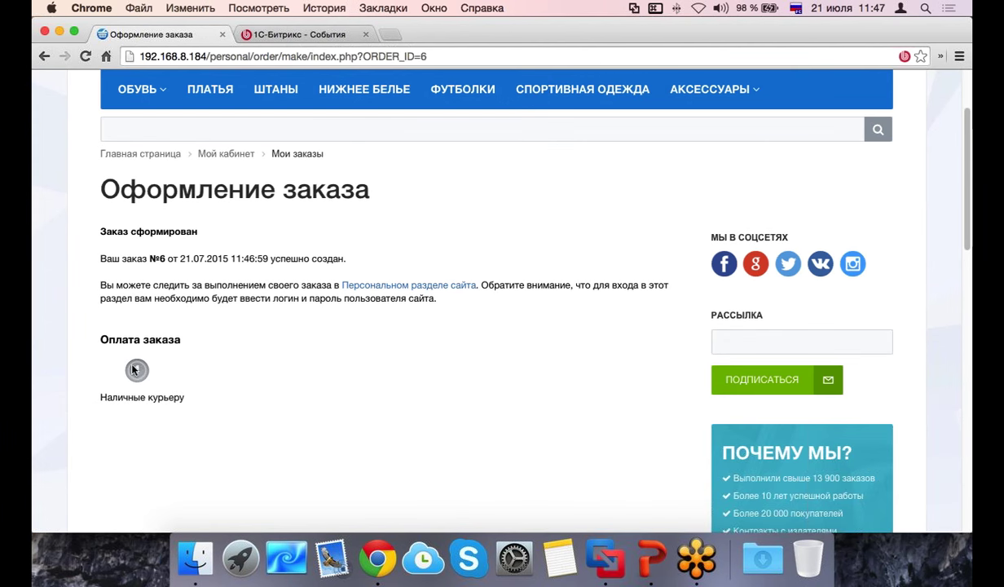
Step: Go to the site's personal section and review the listed orders, highlighting the Принят, ожидается оплата status of the second order
click(471, 286)
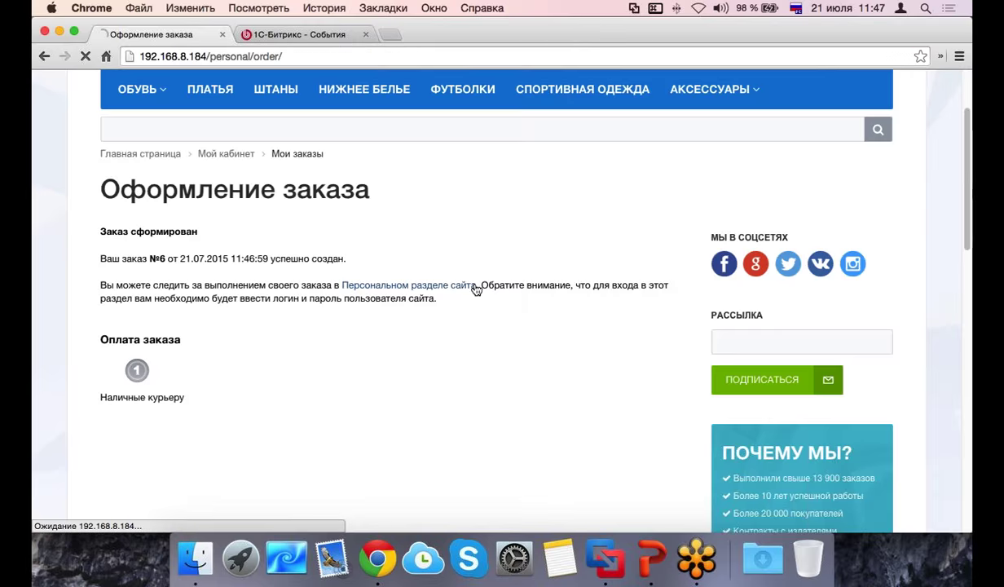
scroll(322, 347, down, 5)
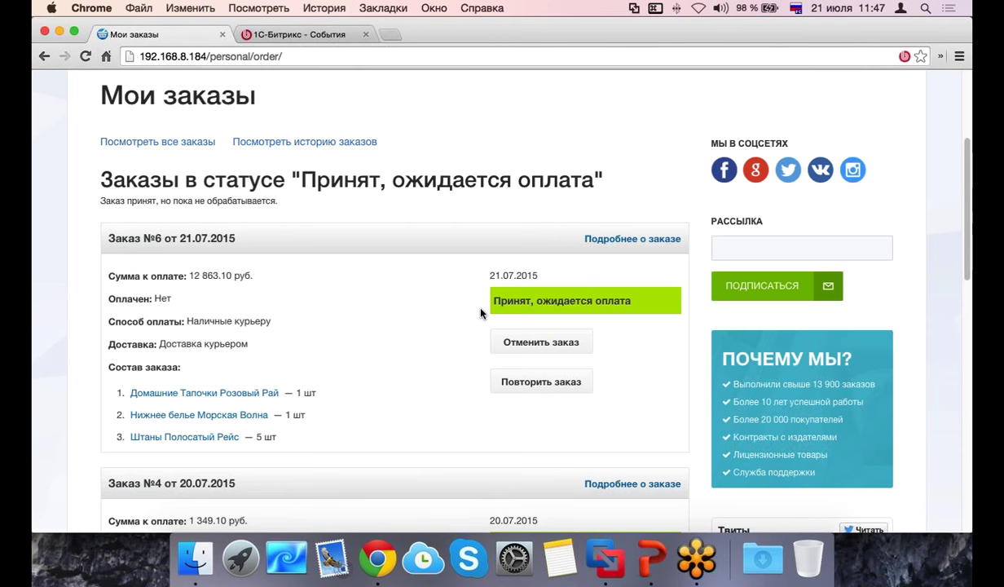
scroll(540, 296, down, 4)
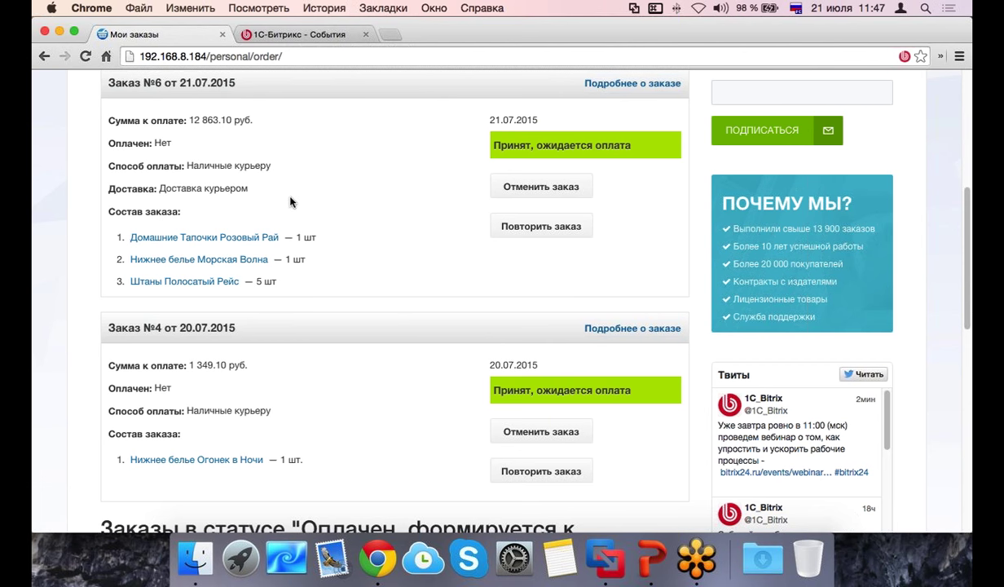
scroll(291, 201, up, 1)
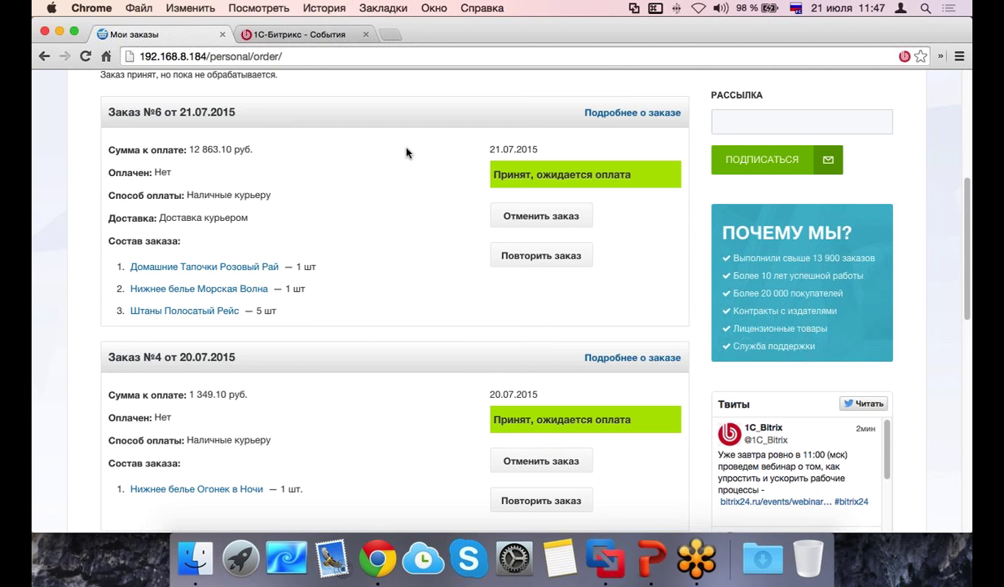
scroll(388, 143, down, 3)
scroll(383, 143, down, 3)
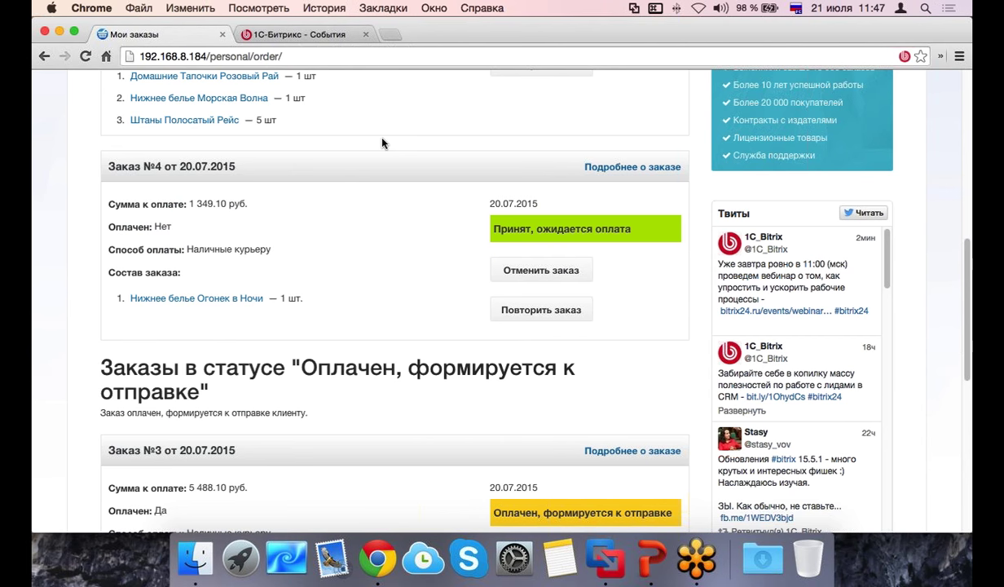
scroll(619, 177, down, 9)
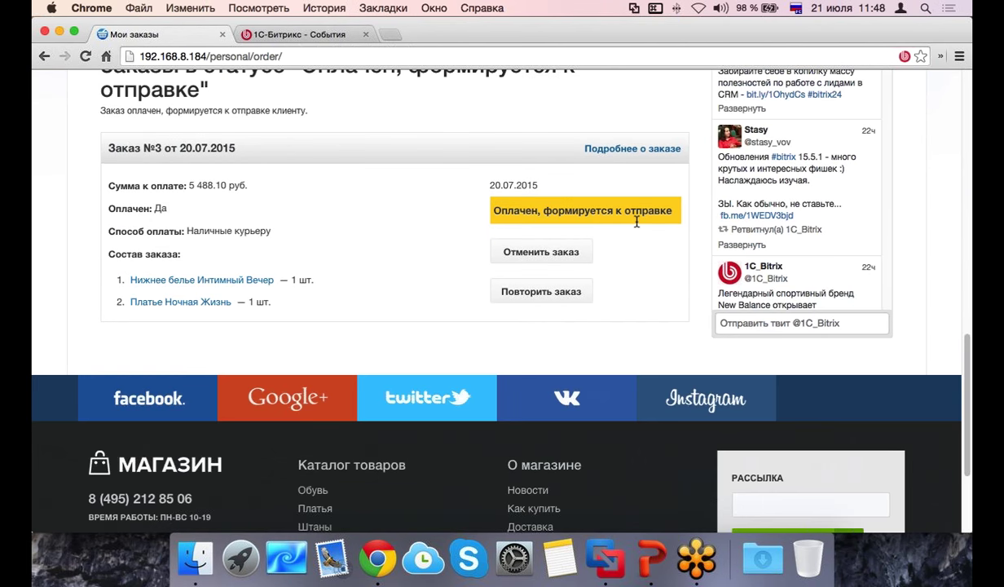
scroll(636, 222, up, 6)
drag(632, 116, 481, 119)
scroll(437, 222, up, 4)
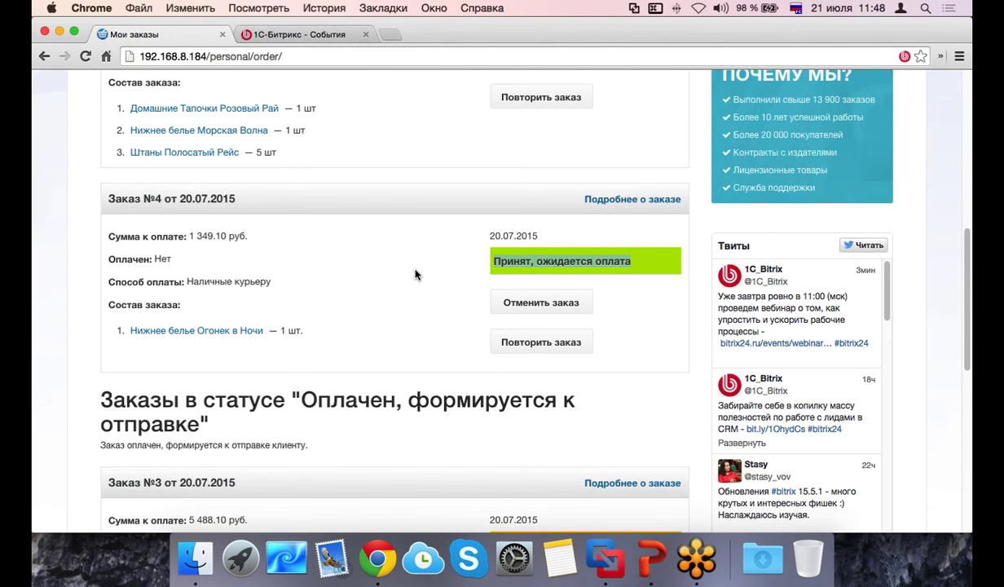
scroll(481, 251, up, 10)
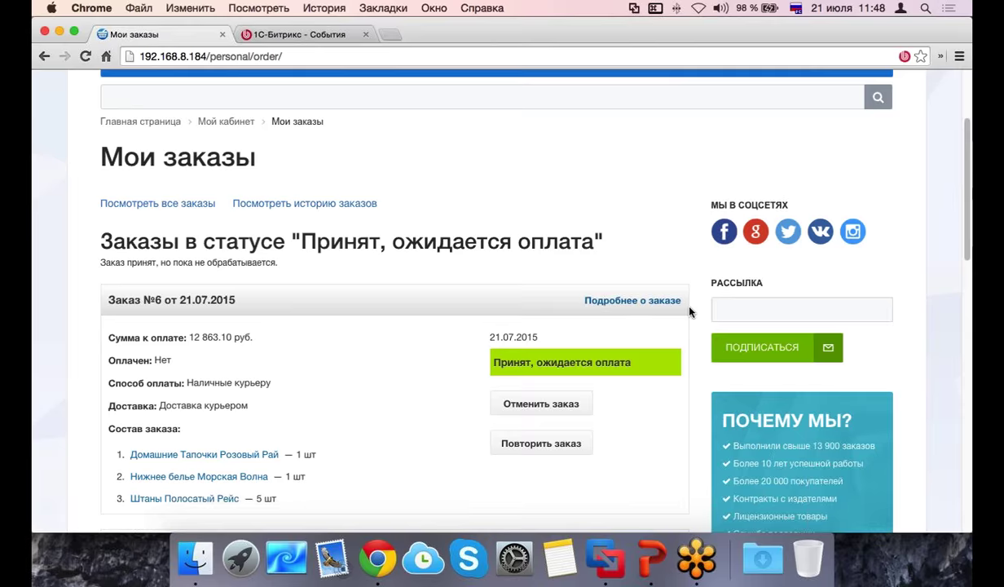
Step: Open the details of the newest order and look through its status, account, payer and delivery data
click(656, 301)
scroll(351, 308, down, 10)
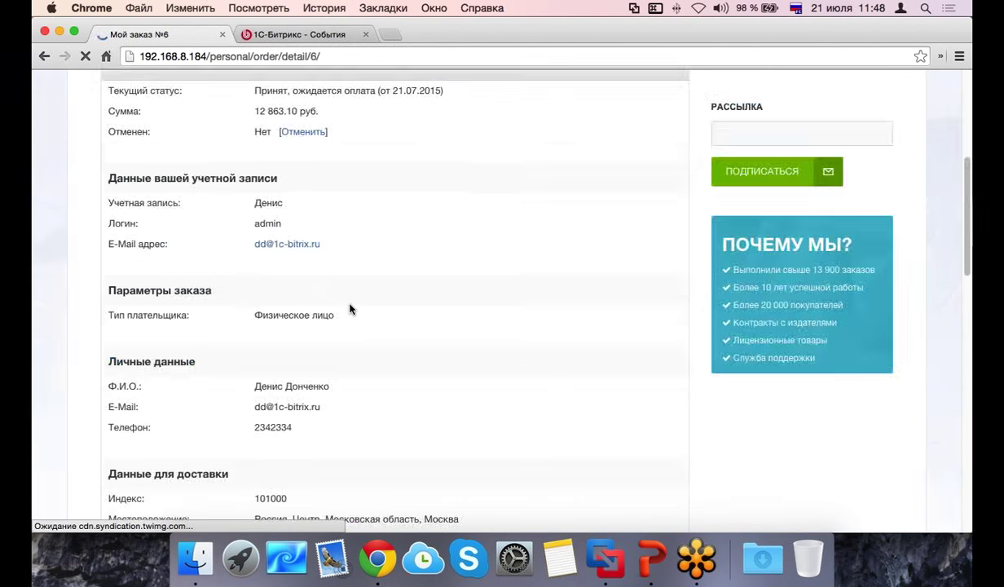
scroll(349, 308, down, 3)
scroll(347, 309, up, 15)
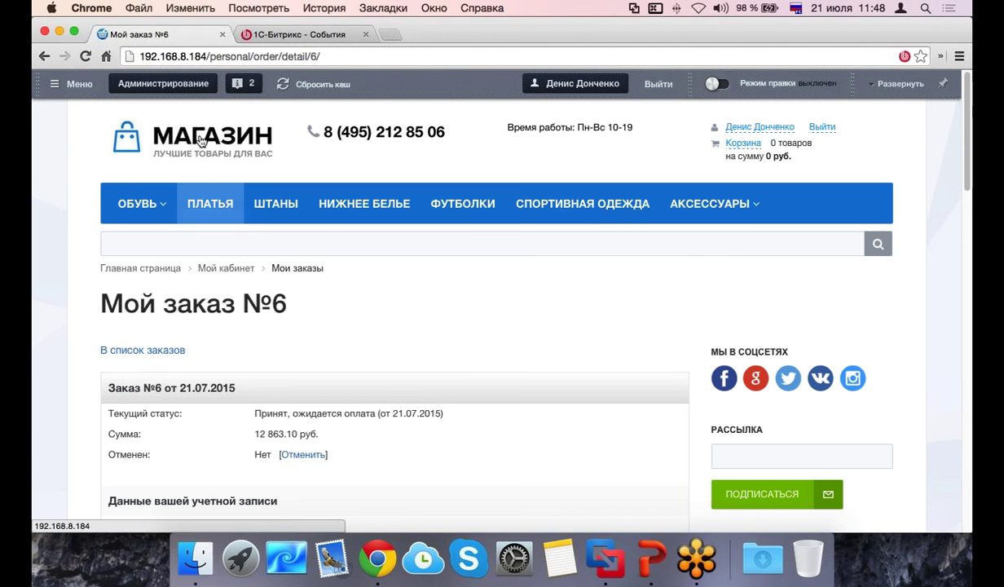
Step: Open the site administration in a new tab, display the store's orders list, and collapse the side menu to examine the newest order
super+click(167, 85)
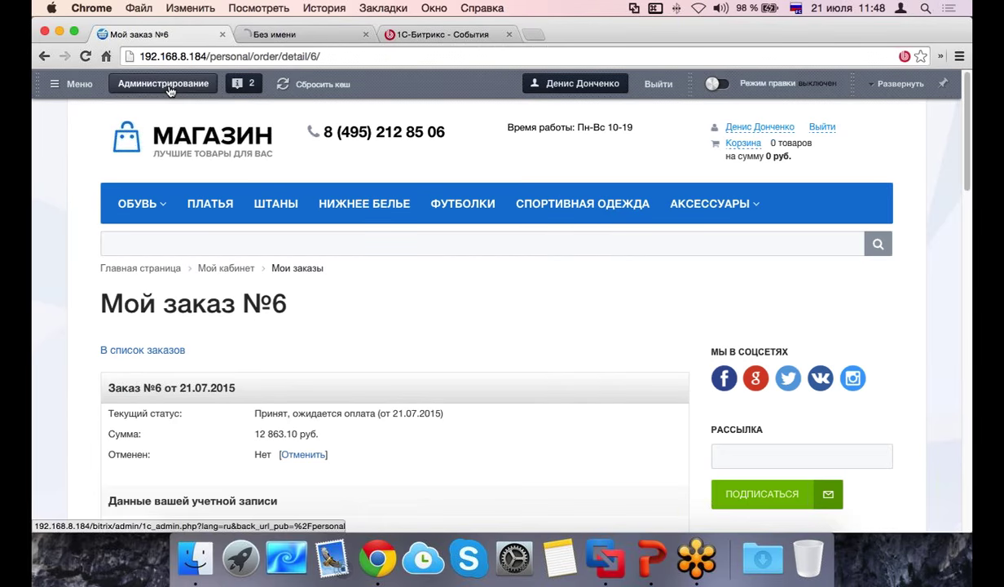
click(295, 40)
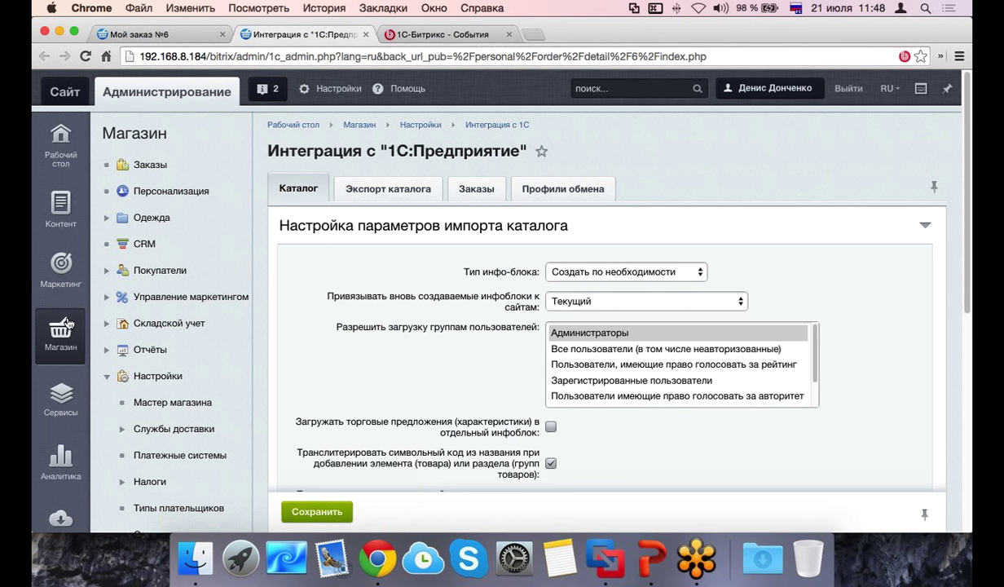
click(150, 165)
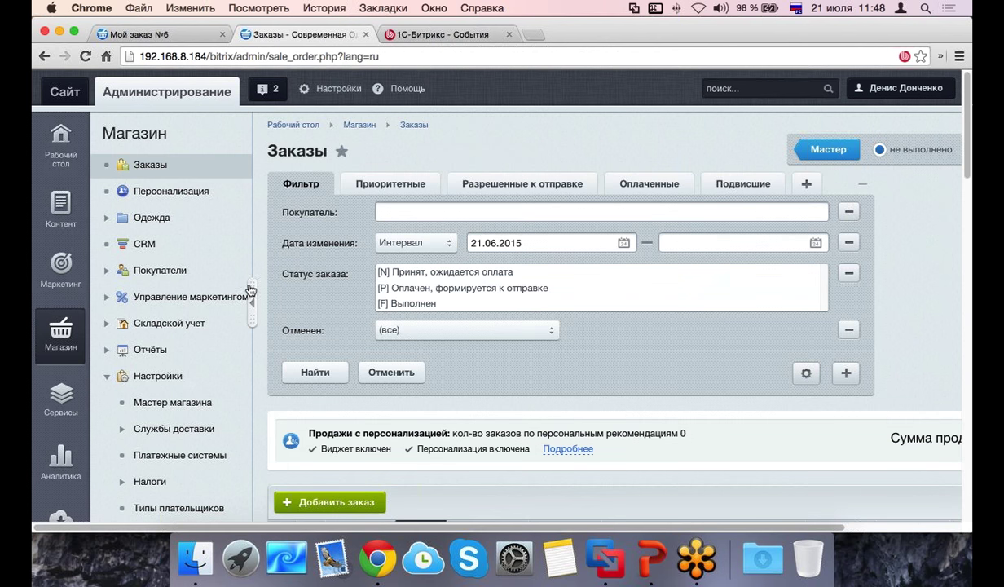
click(252, 291)
scroll(180, 351, down, 3)
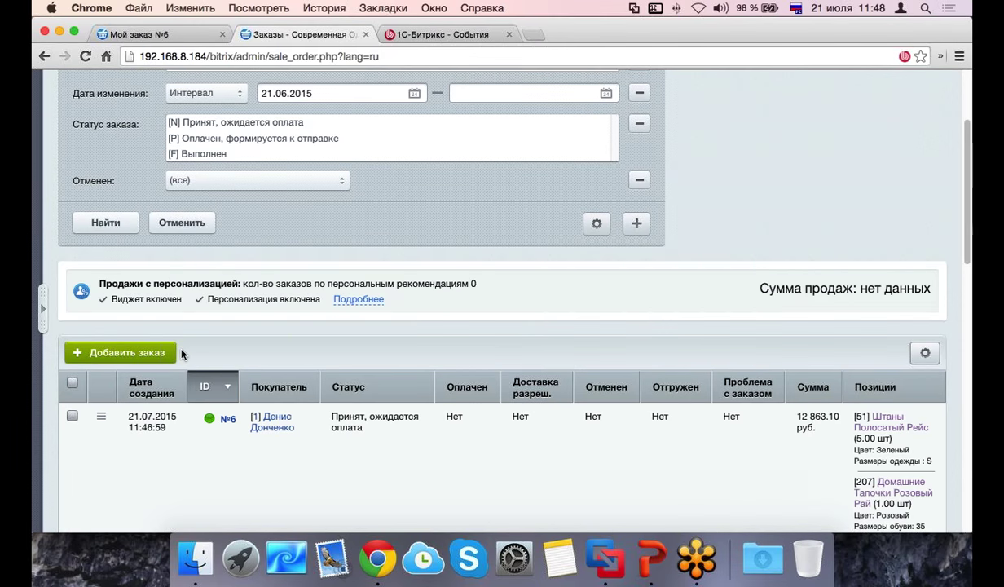
scroll(181, 353, down, 5)
scroll(181, 353, up, 5)
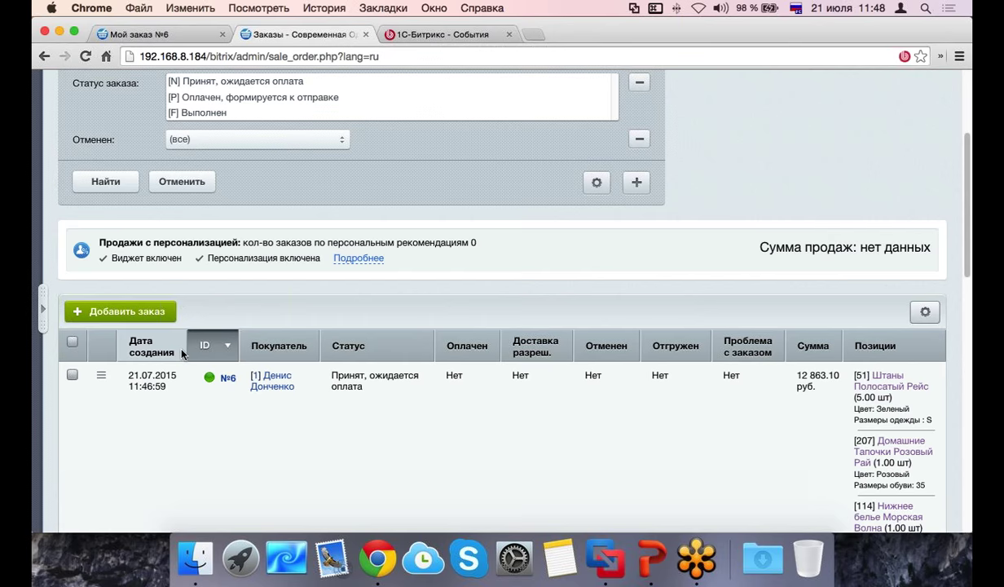
scroll(175, 335, down, 2)
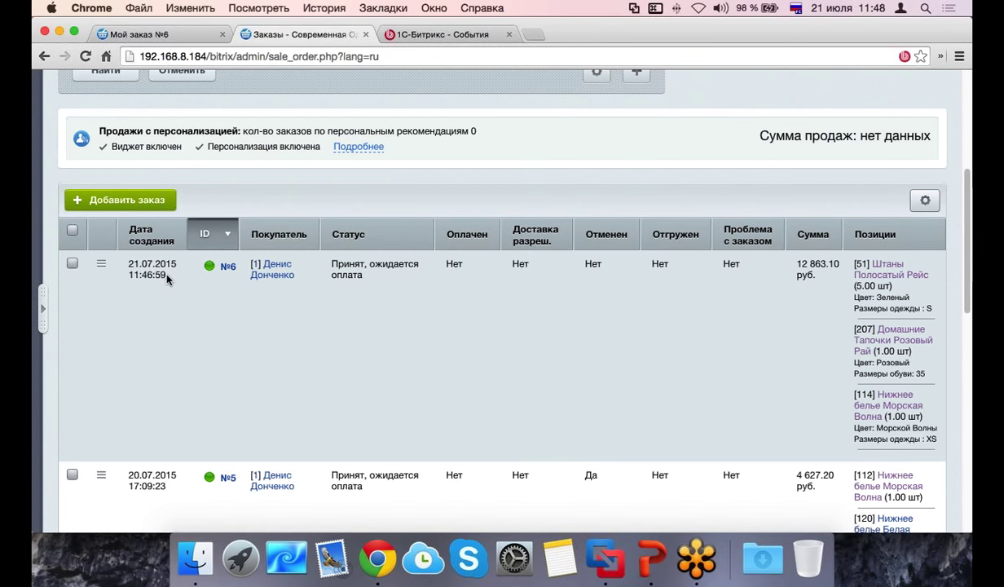
Step: Highlight the newest order's buyer, open that order and examine its status, customer, delivery and payment sections
drag(299, 279, 249, 262)
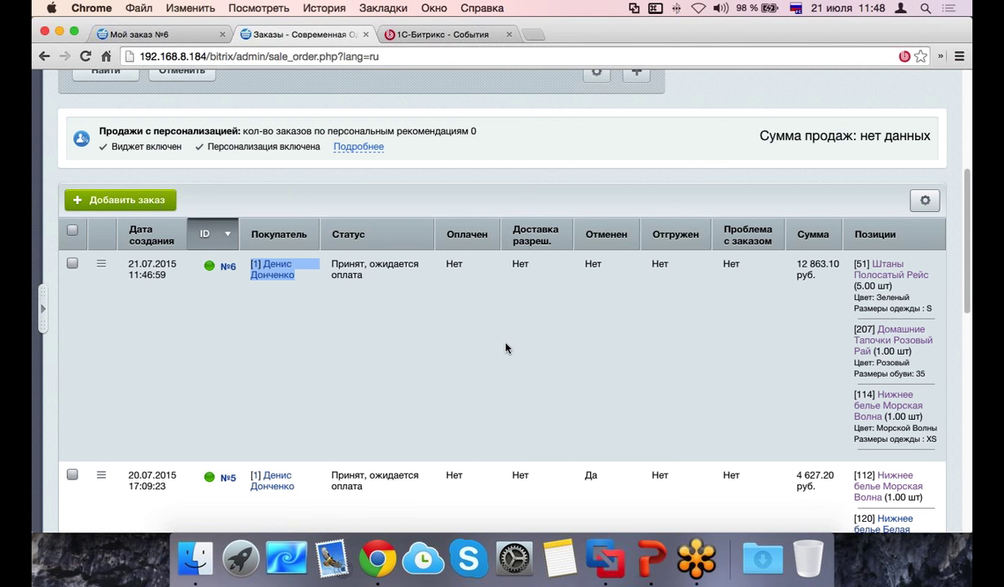
double_click(316, 261)
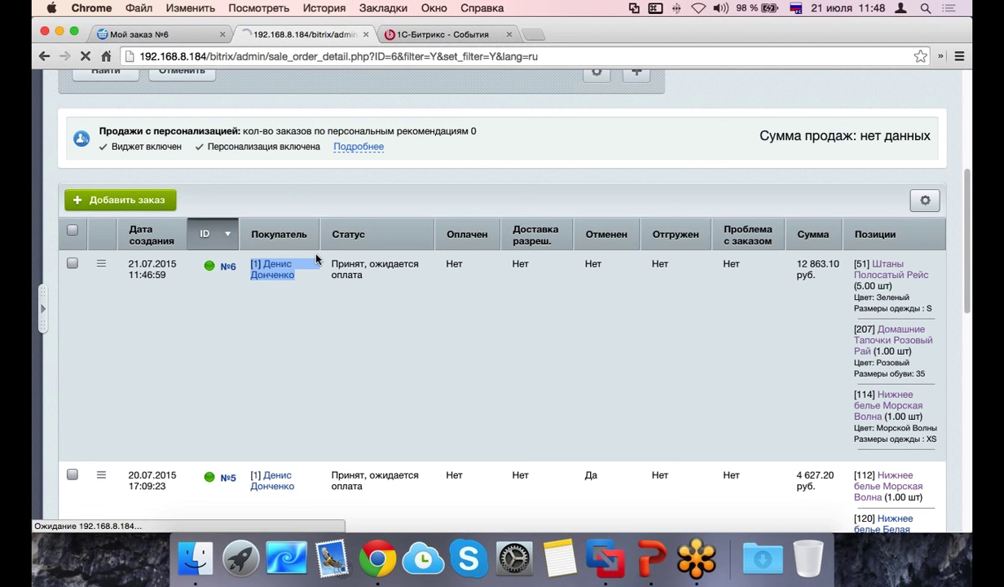
scroll(316, 259, down, 5)
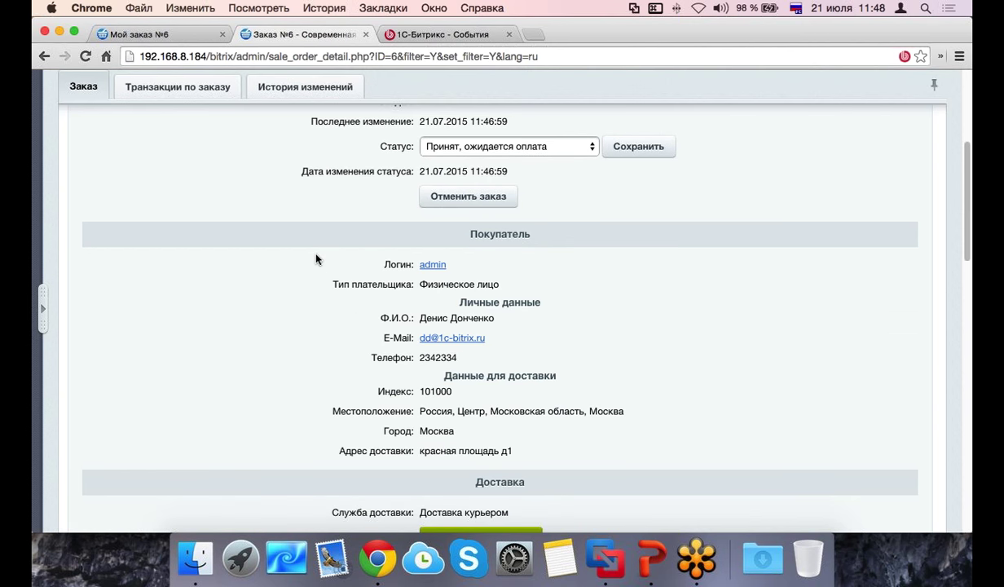
scroll(316, 259, up, 1)
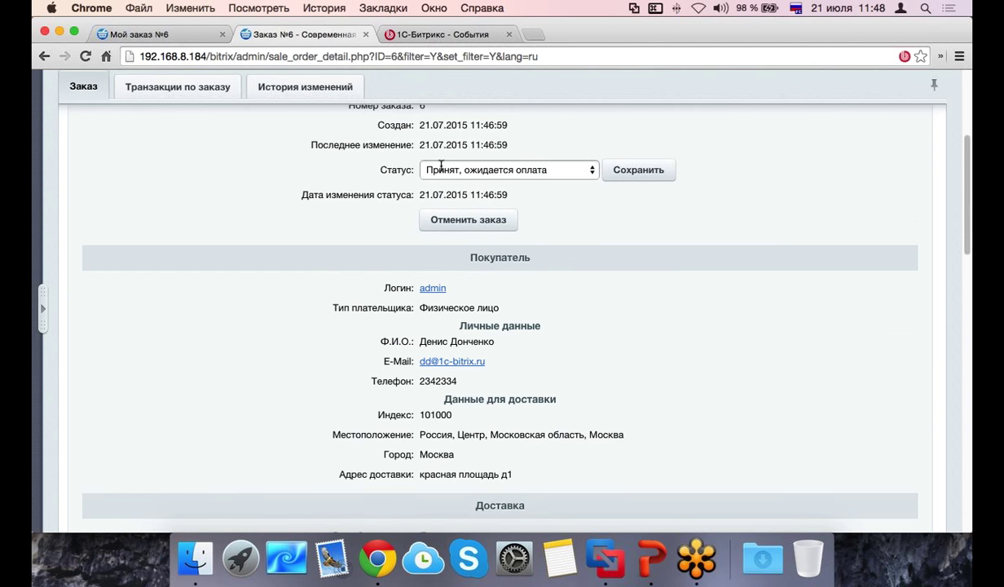
scroll(589, 284, down, 3)
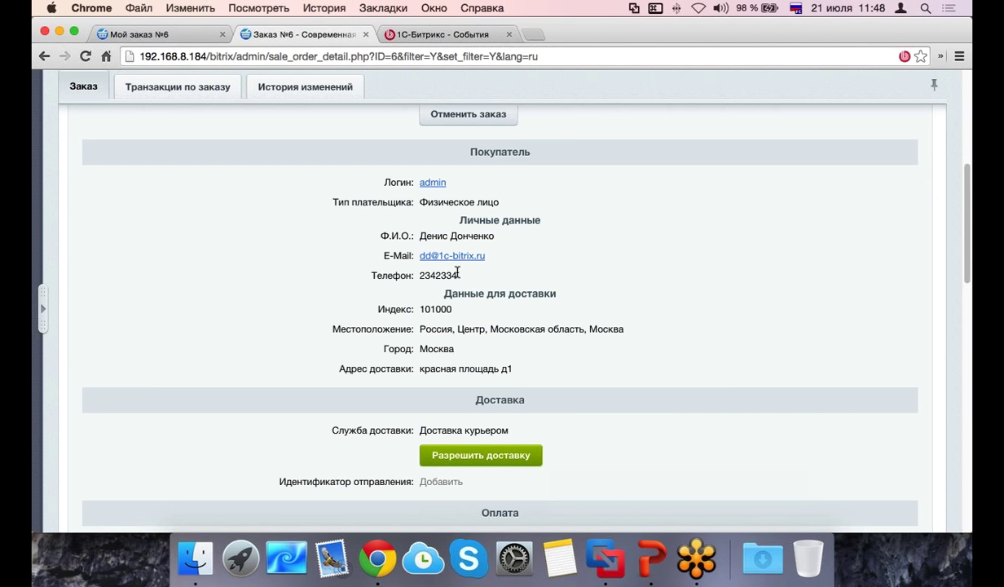
scroll(457, 273, down, 7)
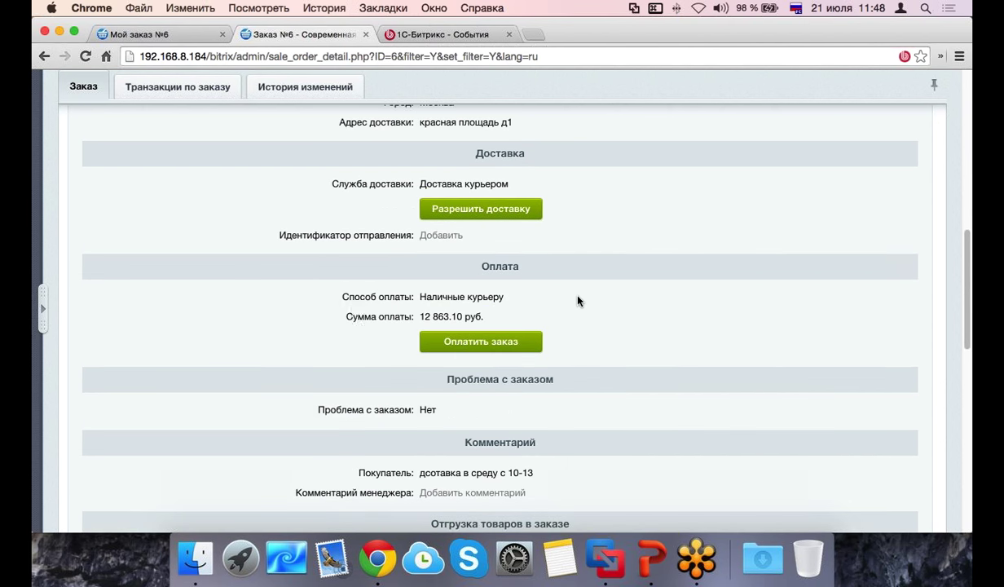
scroll(578, 301, down, 4)
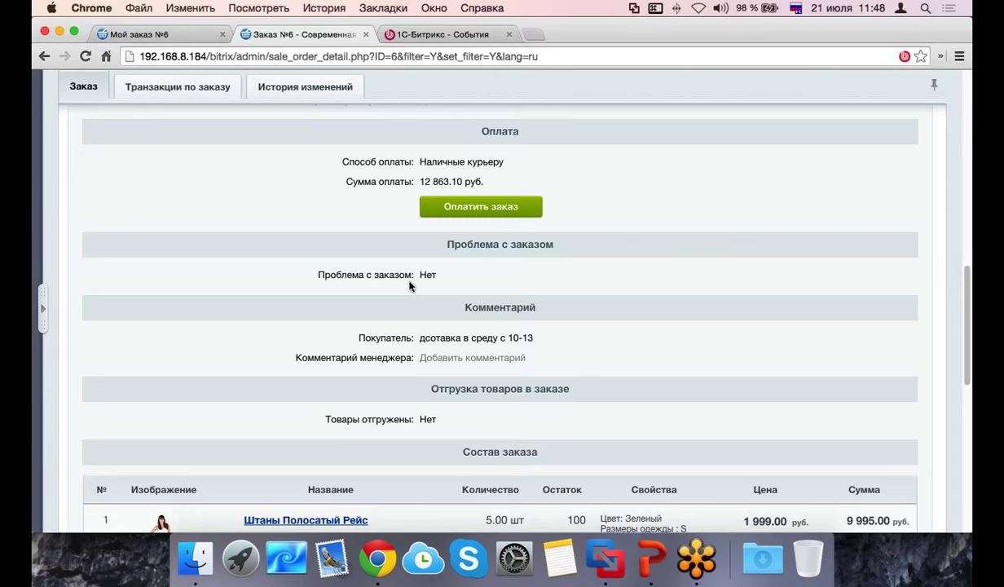
Step: Highlight the Проблема с заказом field and its value in the order details
drag(425, 274, 318, 275)
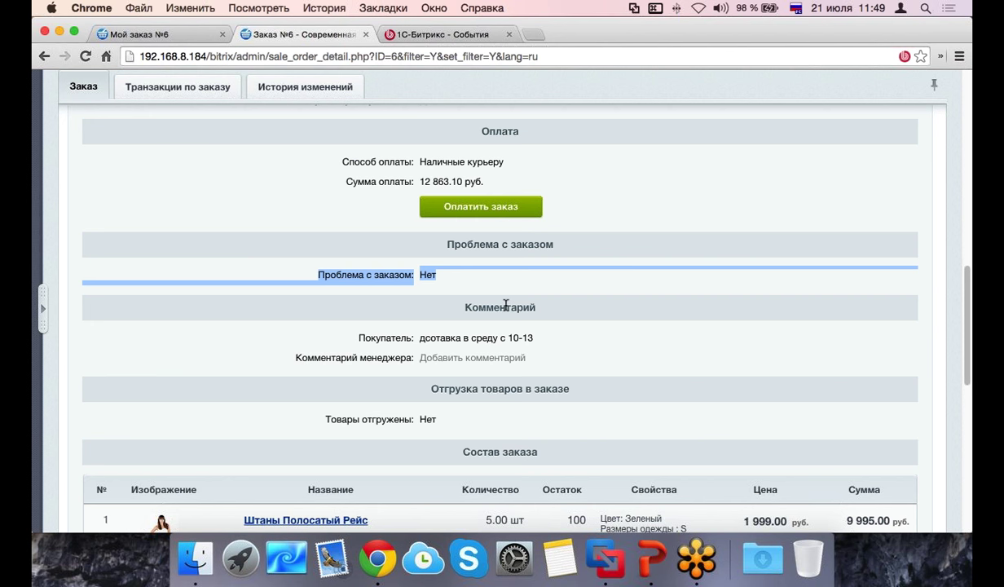
click(459, 291)
drag(405, 265, 441, 299)
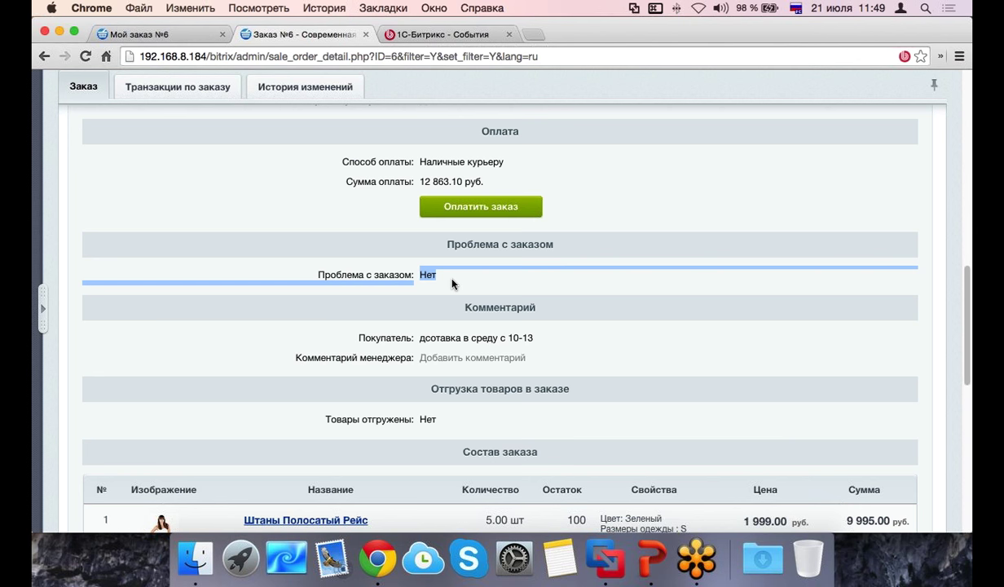
Step: Highlight the buyer's comment and open the manager's comment field for editing
scroll(458, 284, down, 1)
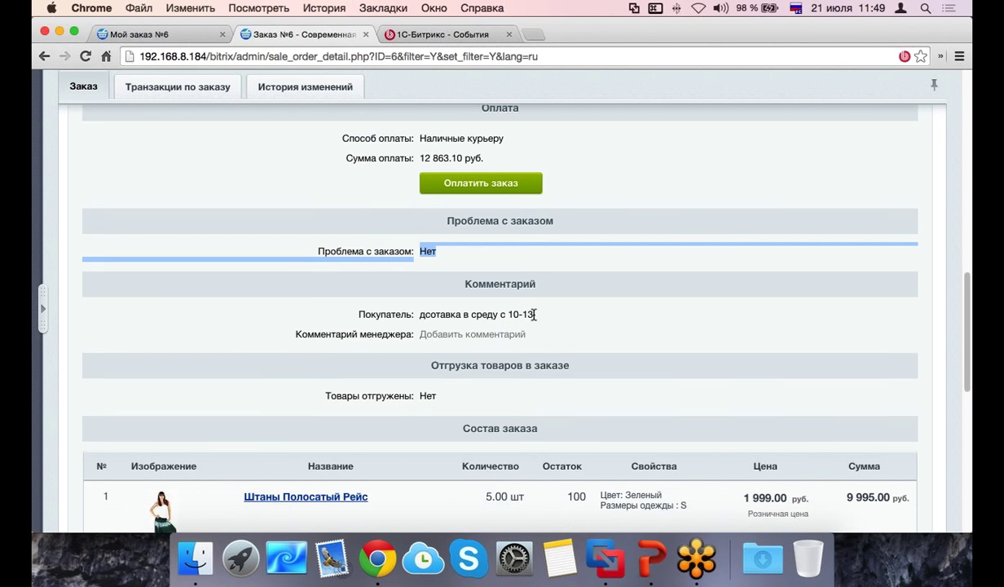
drag(534, 317, 423, 318)
click(419, 322)
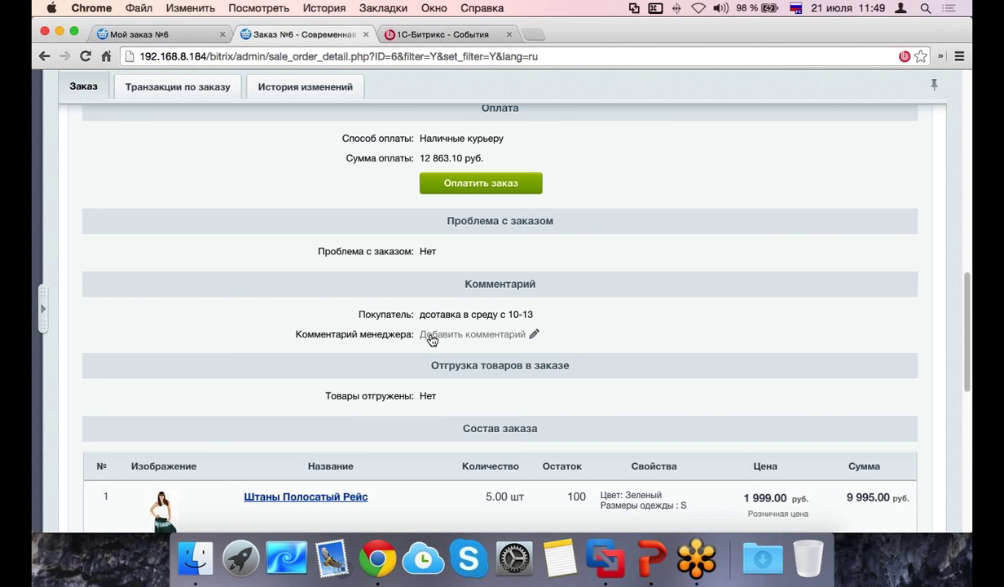
click(432, 338)
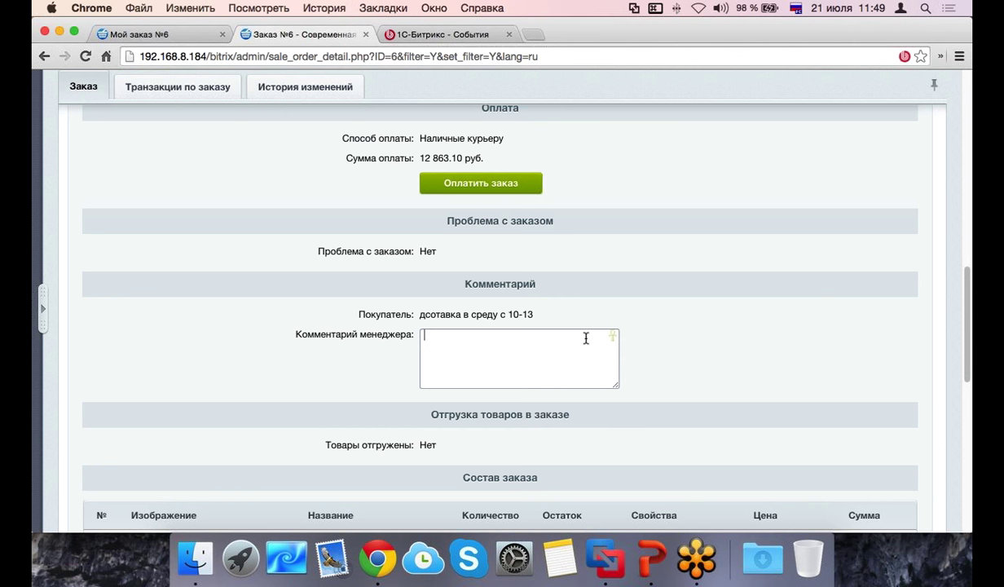
Step: Review the order's item list and totals, and highlight the Предложите покупателю section
scroll(585, 337, down, 8)
scroll(570, 326, up, 3)
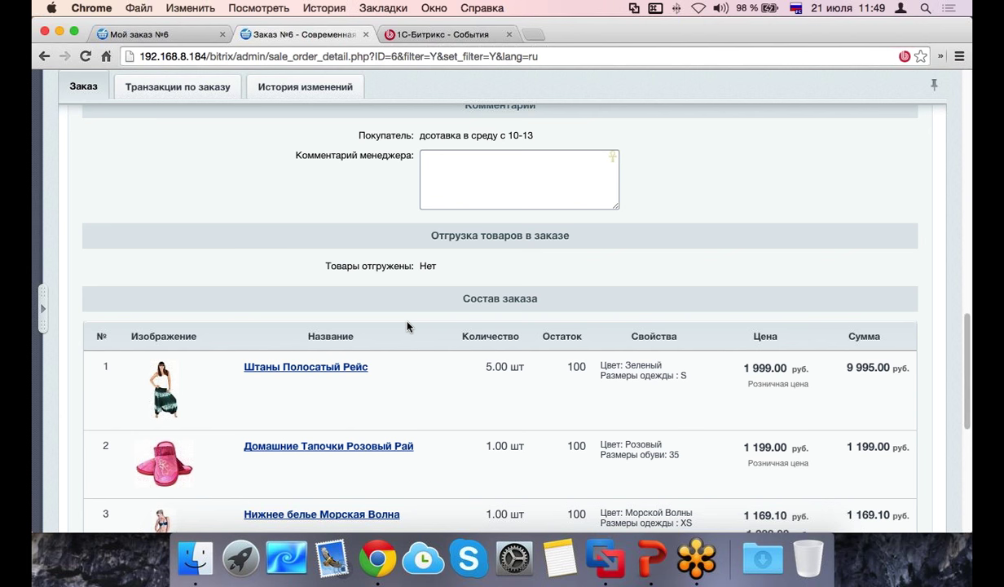
scroll(407, 322, down, 3)
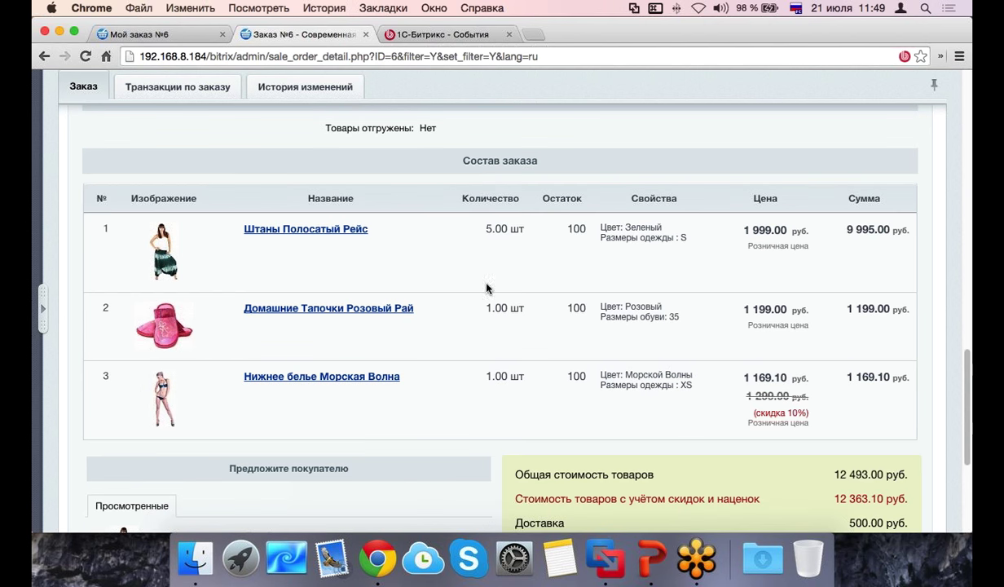
scroll(211, 246, down, 5)
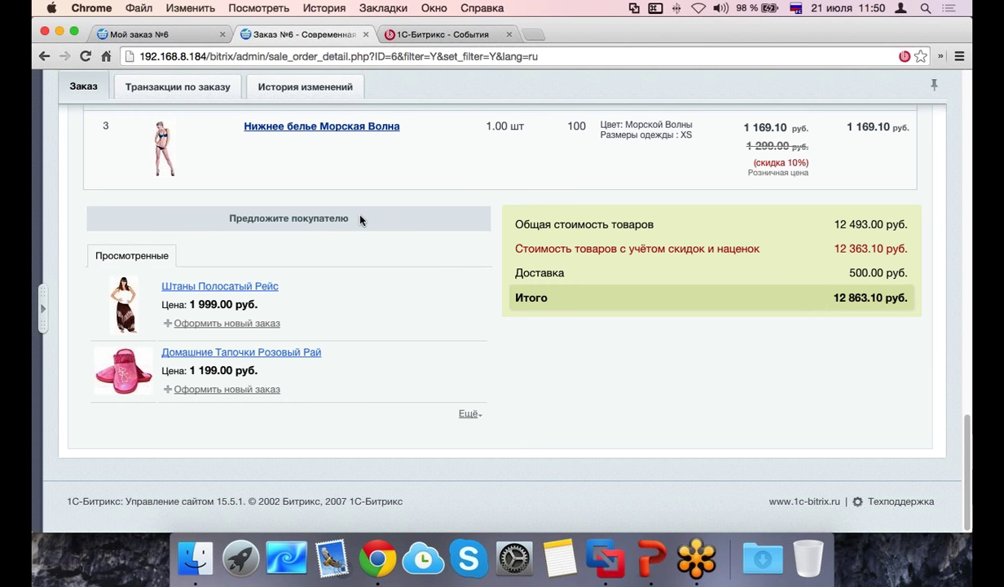
triple_click(228, 217)
click(204, 275)
Step: Open the order for editing
scroll(277, 370, up, 15)
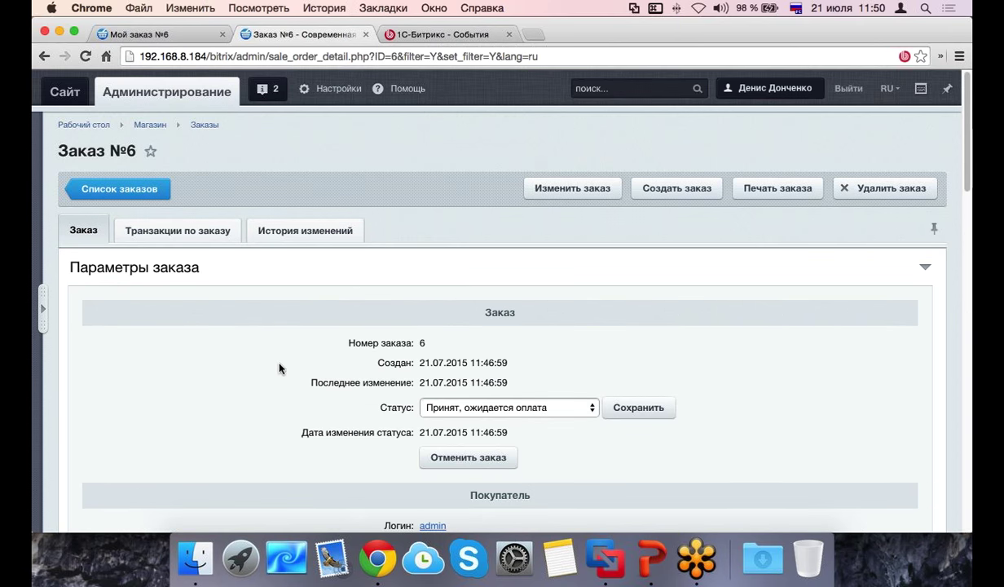
click(547, 190)
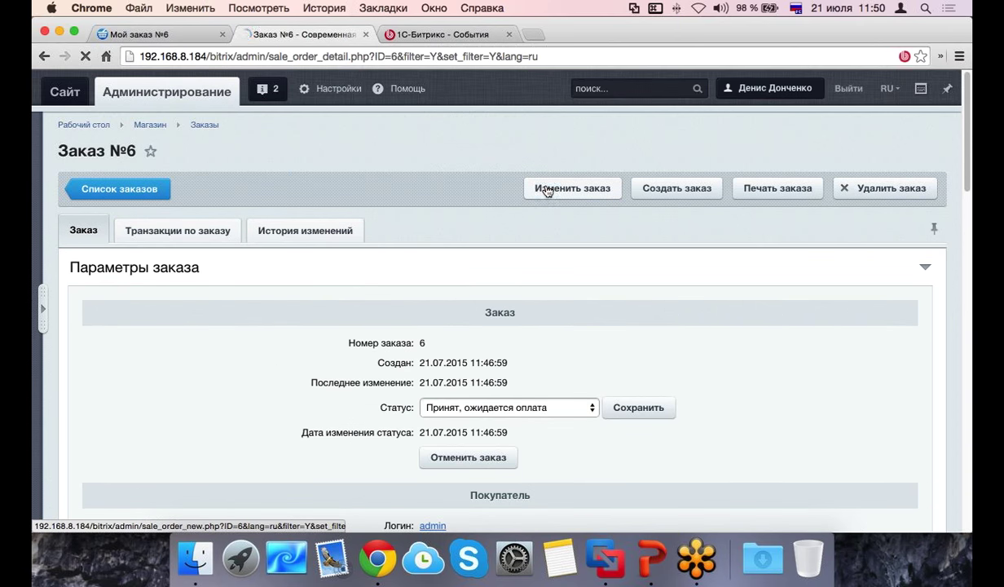
Step: Look over the order's edit form and set the quantity of Штаны Полосатый Рейс to 6
scroll(557, 190, down, 15)
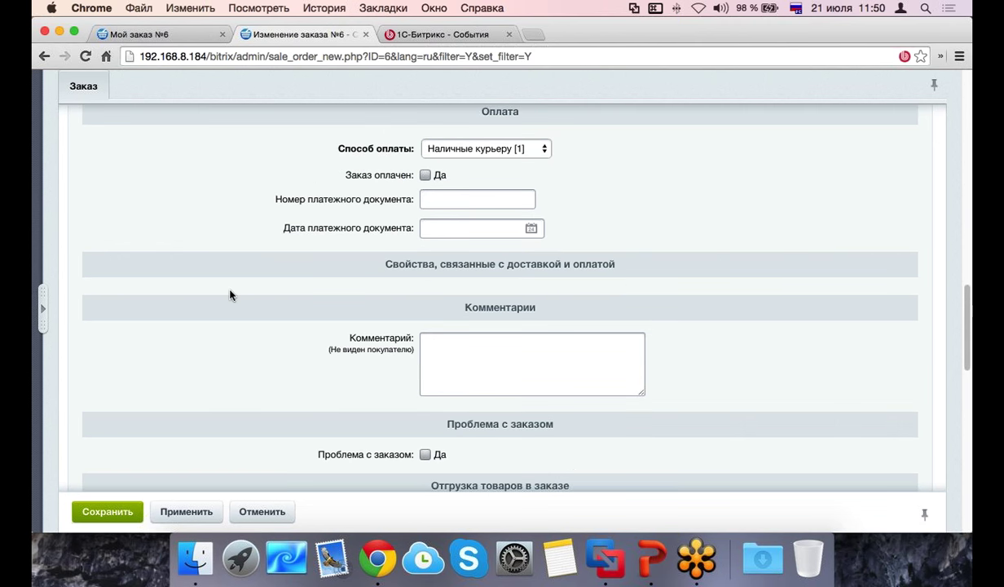
scroll(231, 287, down, 3)
scroll(227, 277, up, 20)
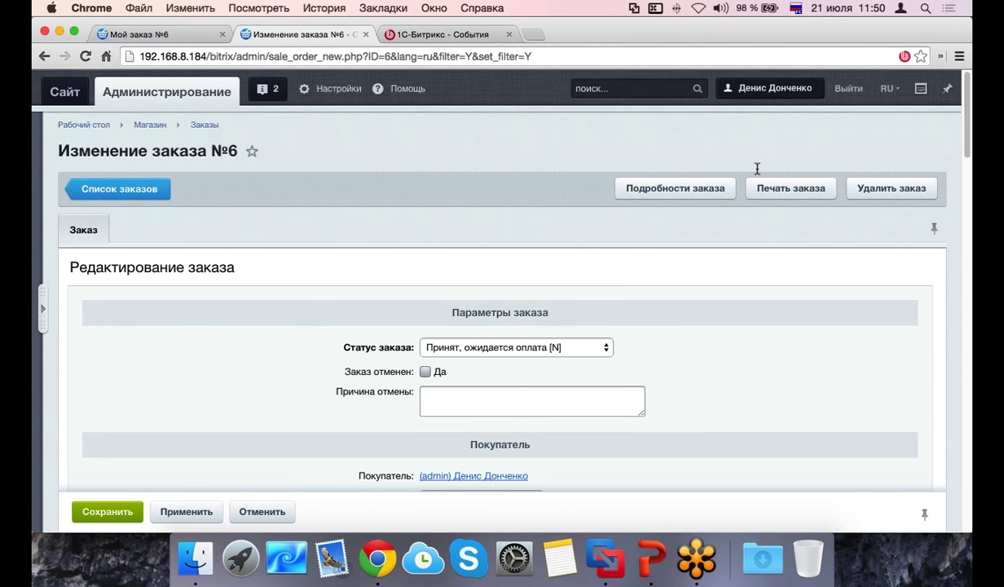
scroll(757, 169, down, 10)
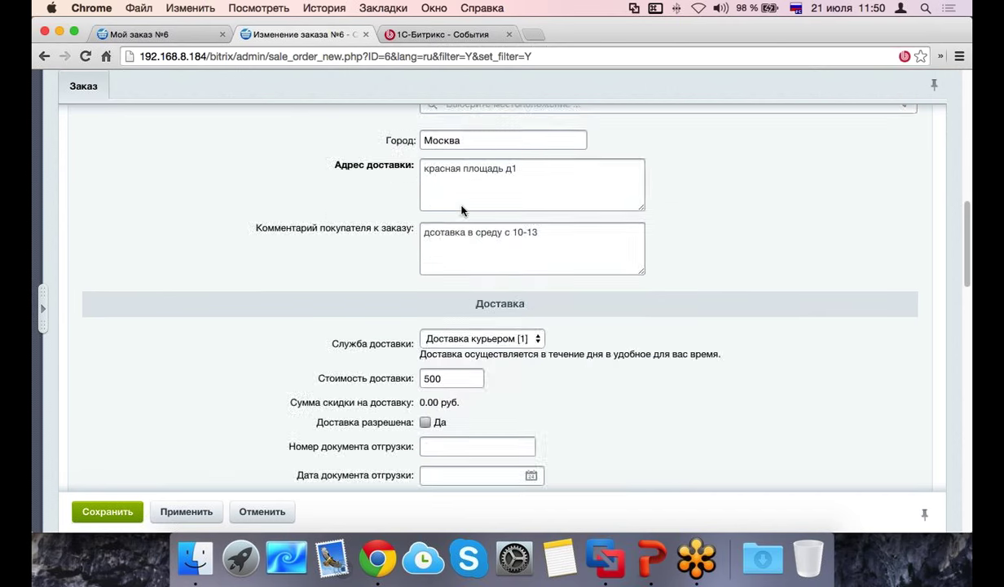
scroll(461, 211, down, 10)
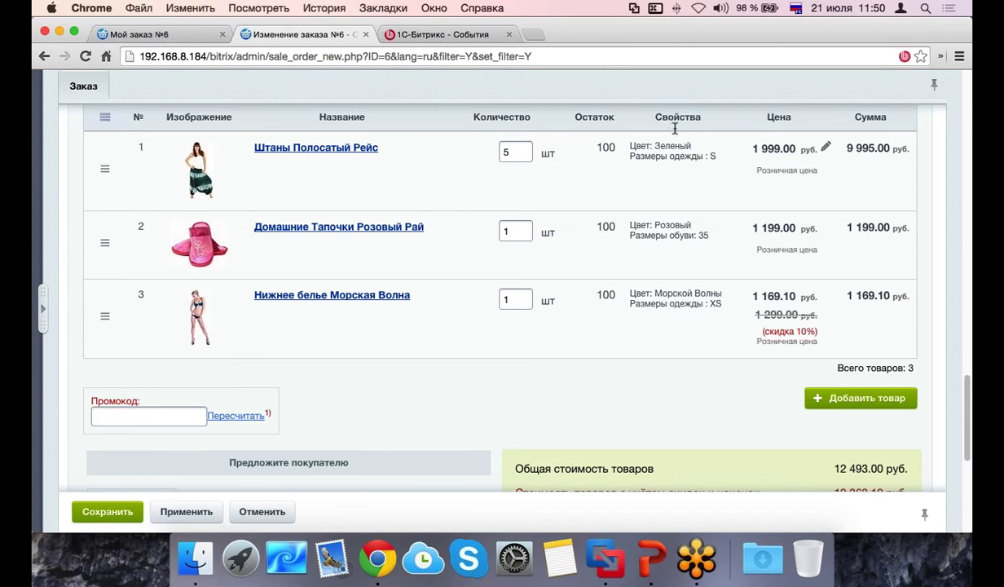
double_click(506, 151)
text(6)
click(587, 198)
scroll(563, 173, up, 1)
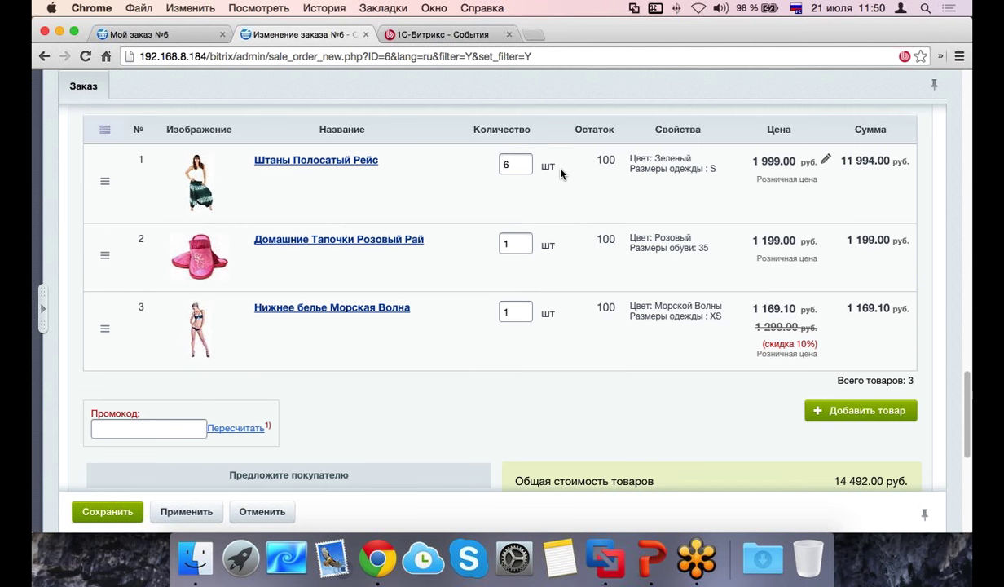
Step: Open the price of Штаны Полосатый Рейс for editing, close it, and try the row controls of the first two items
click(827, 161)
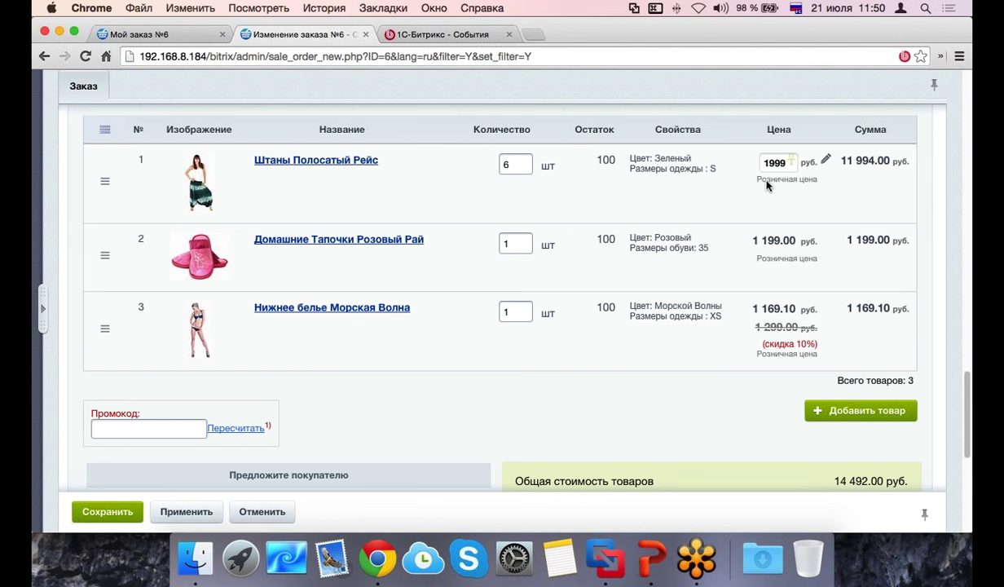
click(741, 175)
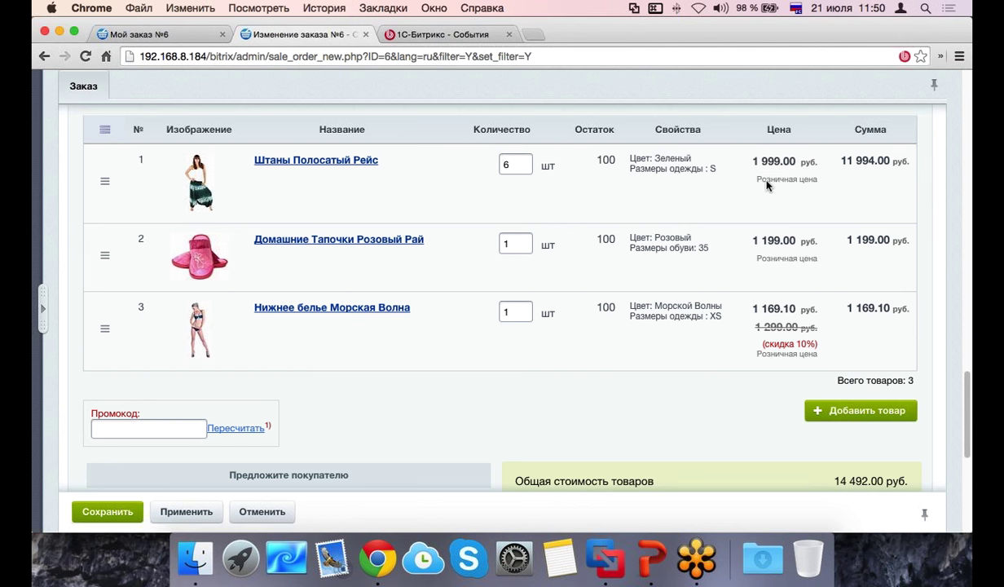
drag(103, 188, 103, 251)
click(105, 255)
Step: Add Футболка Женская Ночь to the order from the buyer's viewed products in the Предложите покупателю section
scroll(80, 377, down, 2)
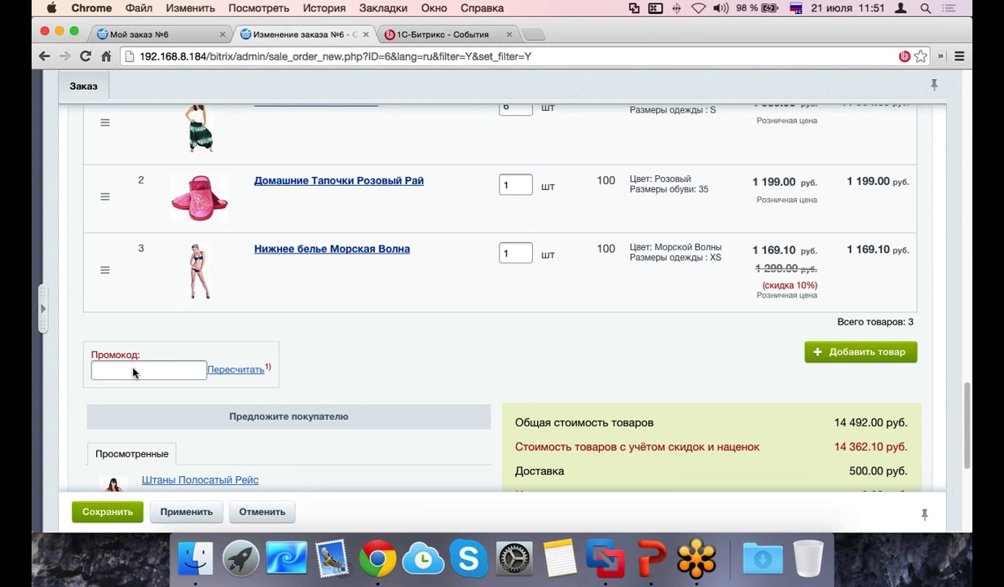
scroll(51, 489, down, 3)
scroll(50, 492, down, 2)
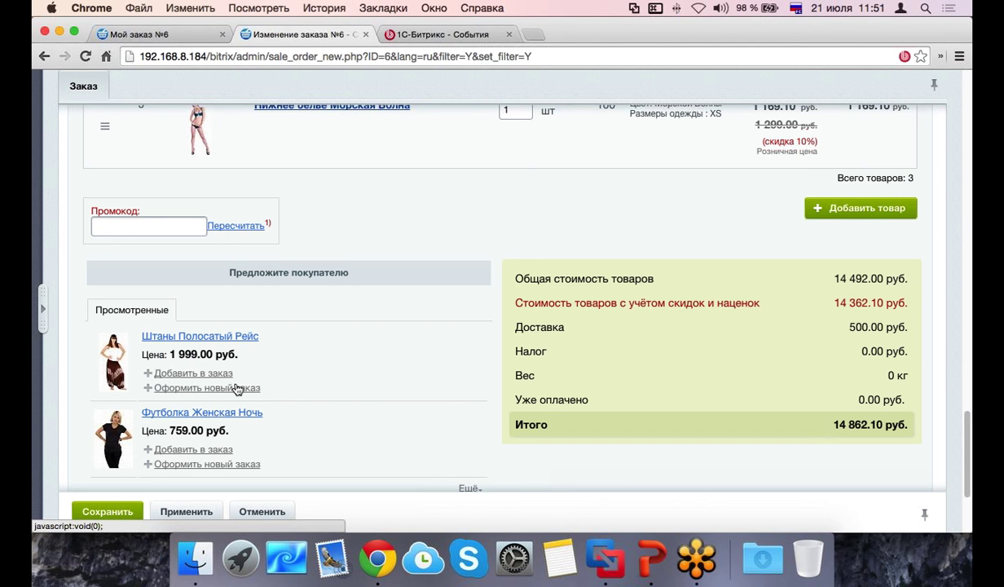
scroll(237, 390, down, 2)
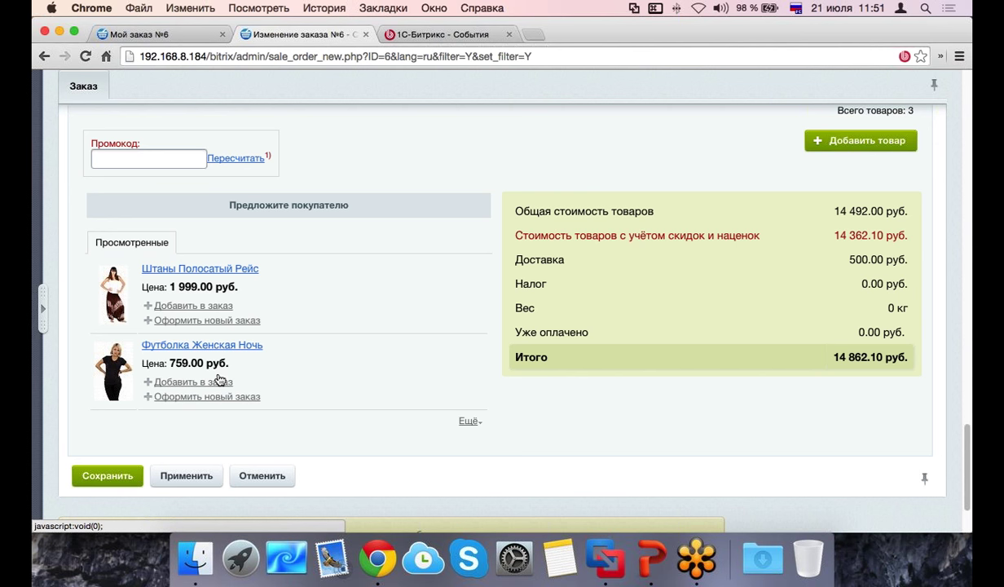
click(218, 381)
scroll(217, 377, up, 3)
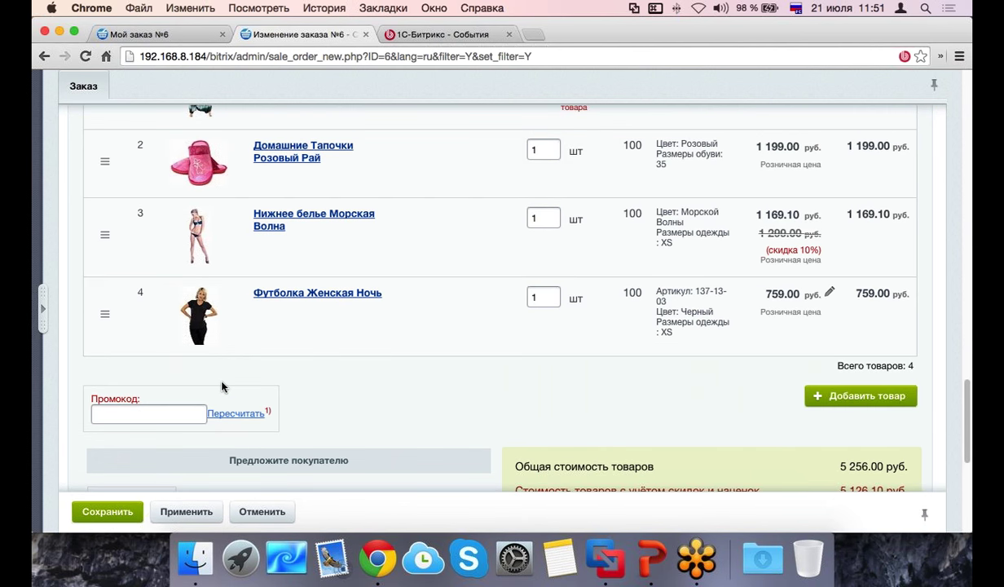
Step: Examine the recalculated order totals, the item rows and the quantity of Штаны Полосатый Рейс
scroll(664, 253, down, 5)
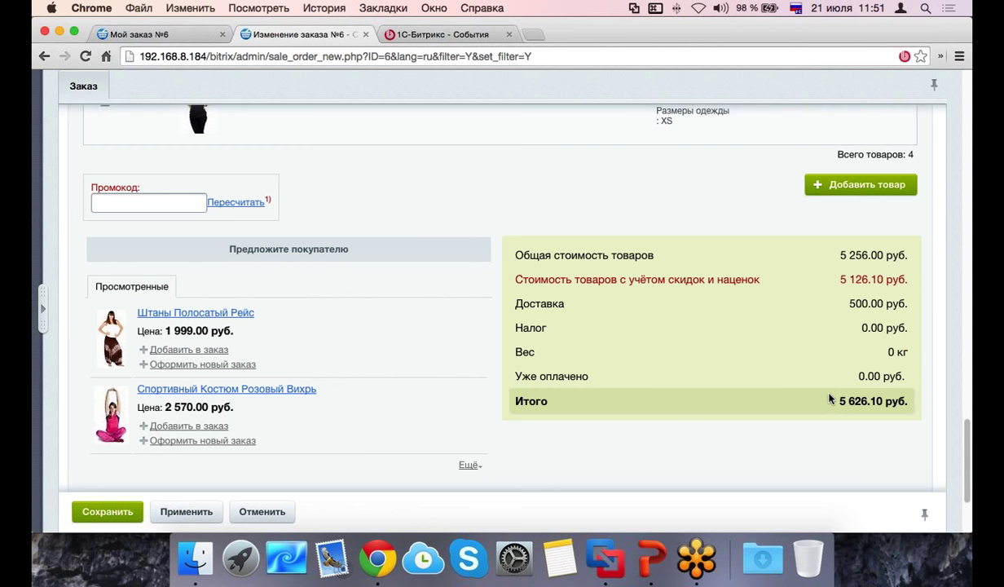
scroll(700, 317, up, 4)
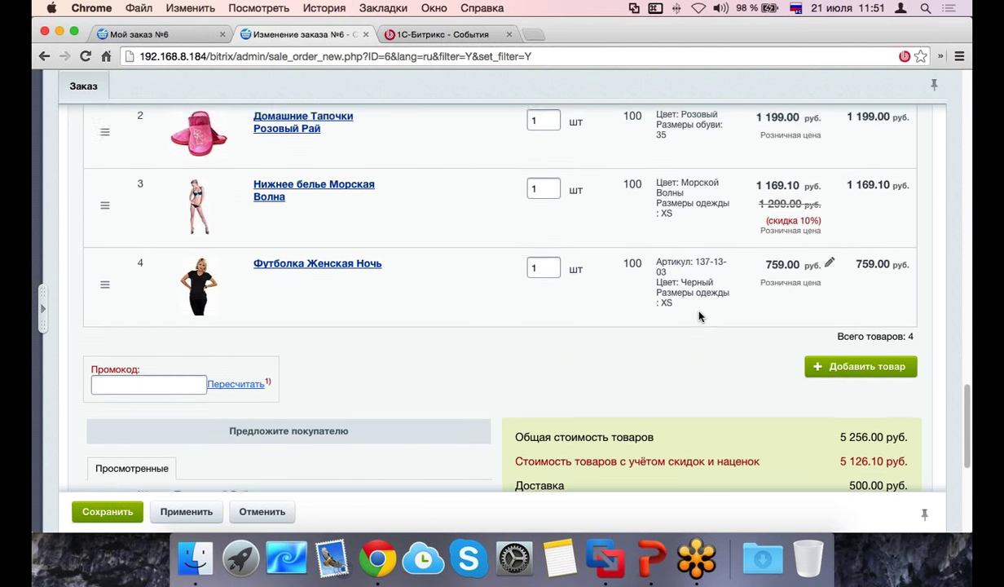
scroll(699, 316, down, 1)
scroll(699, 316, up, 2)
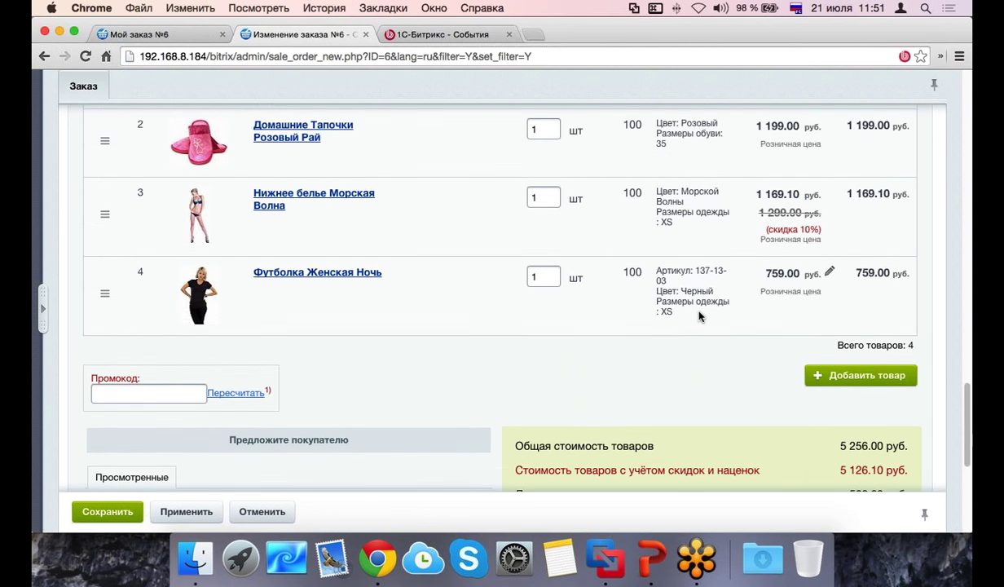
scroll(699, 316, up, 3)
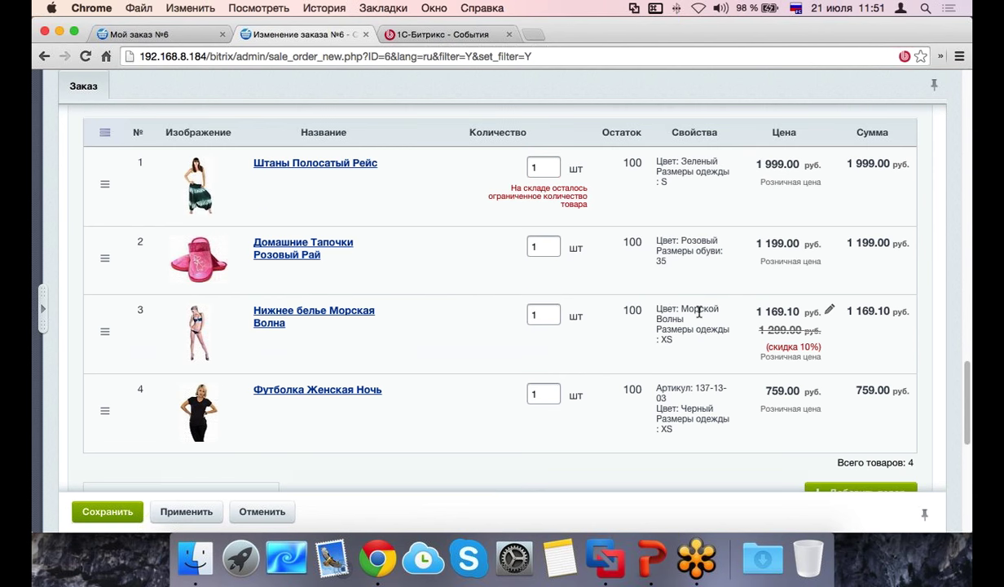
click(548, 166)
scroll(581, 197, down, 3)
scroll(581, 200, down, 3)
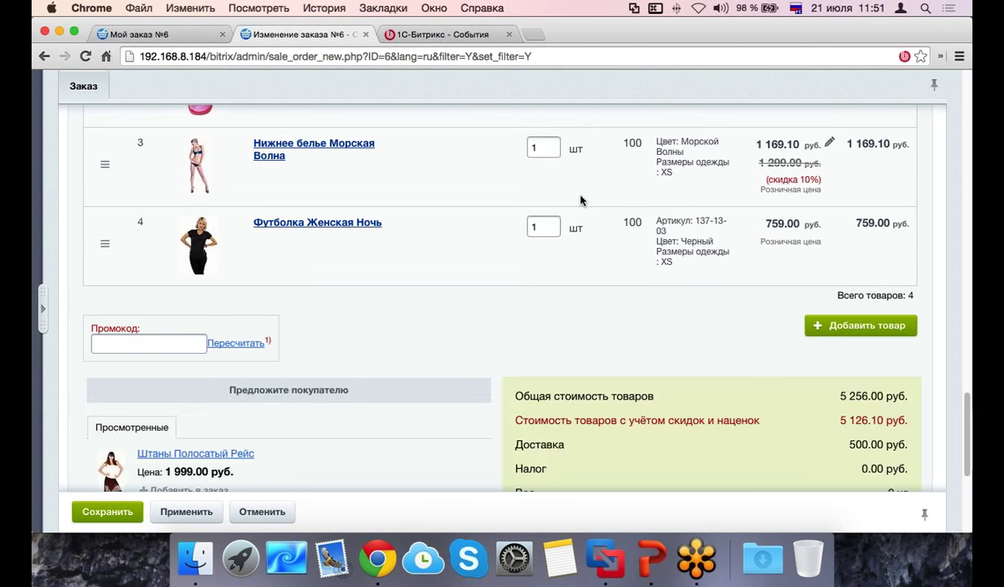
scroll(581, 199, down, 1)
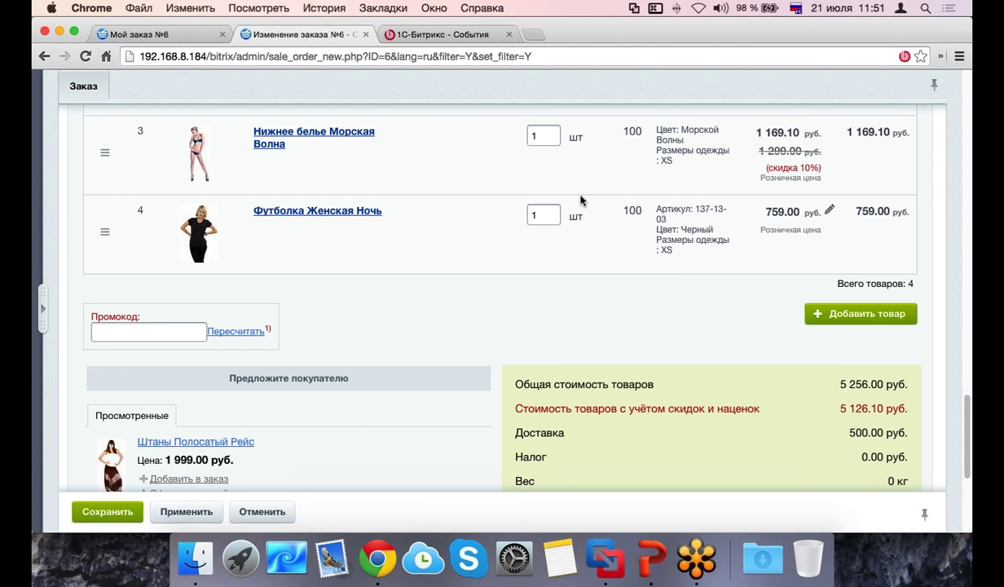
scroll(581, 200, down, 1)
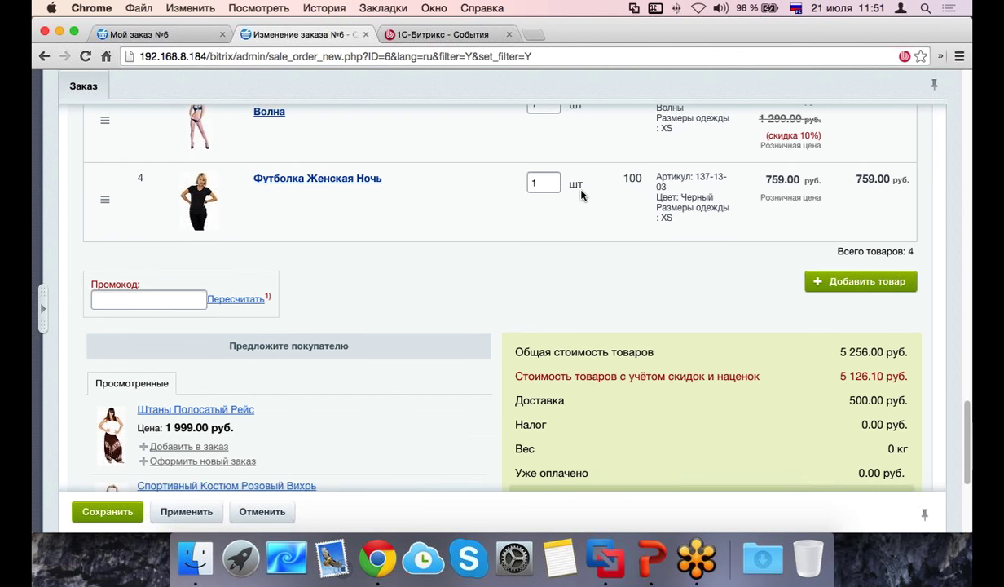
Step: Save the edited order and go back to the order list
scroll(227, 344, down, 3)
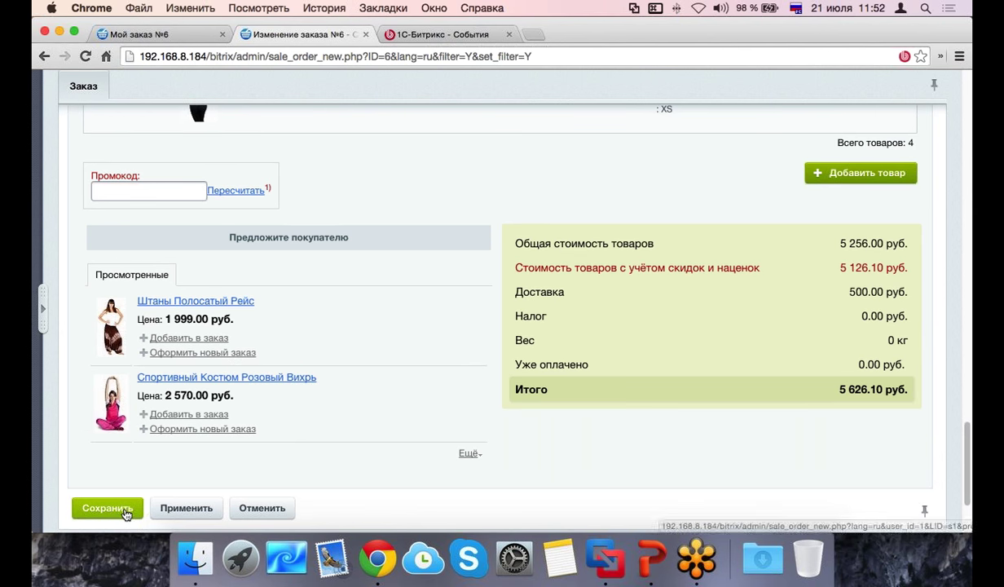
scroll(127, 515, down, 4)
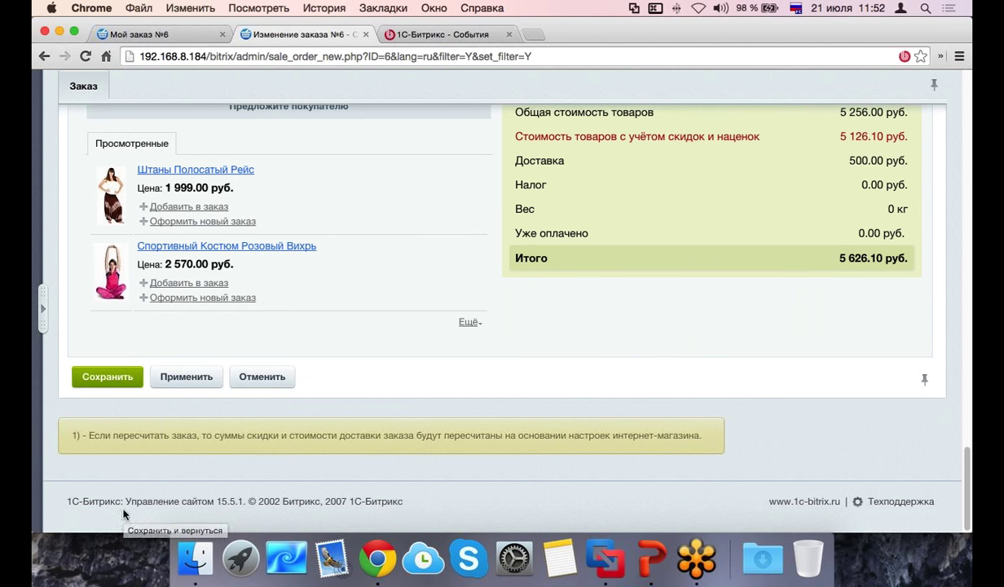
click(487, 329)
scroll(232, 356, down, 8)
click(107, 376)
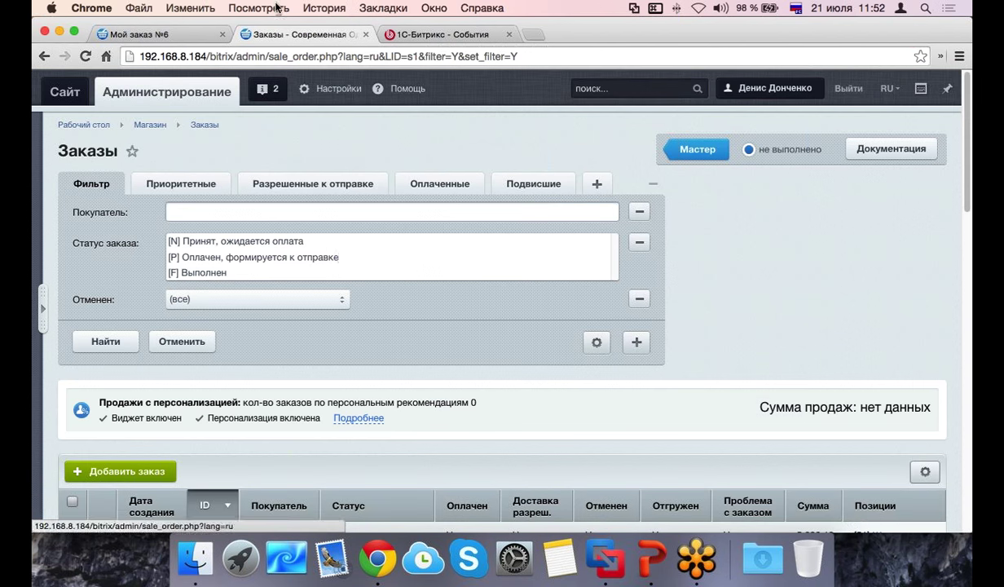
Step: Reopen the newest order from the order list and view its change history
scroll(280, 426, down, 1)
scroll(280, 425, down, 5)
click(231, 286)
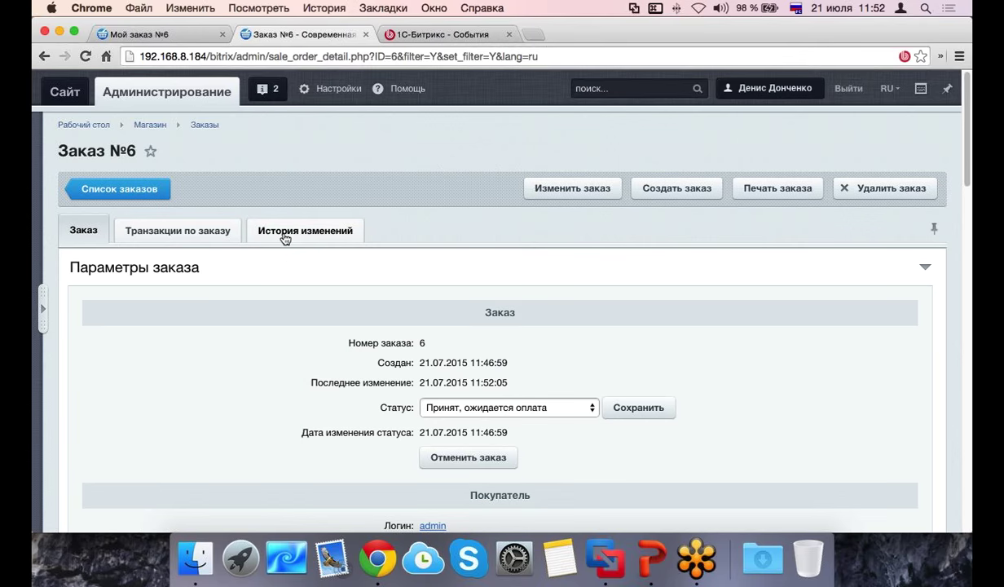
click(285, 232)
scroll(283, 234, down, 2)
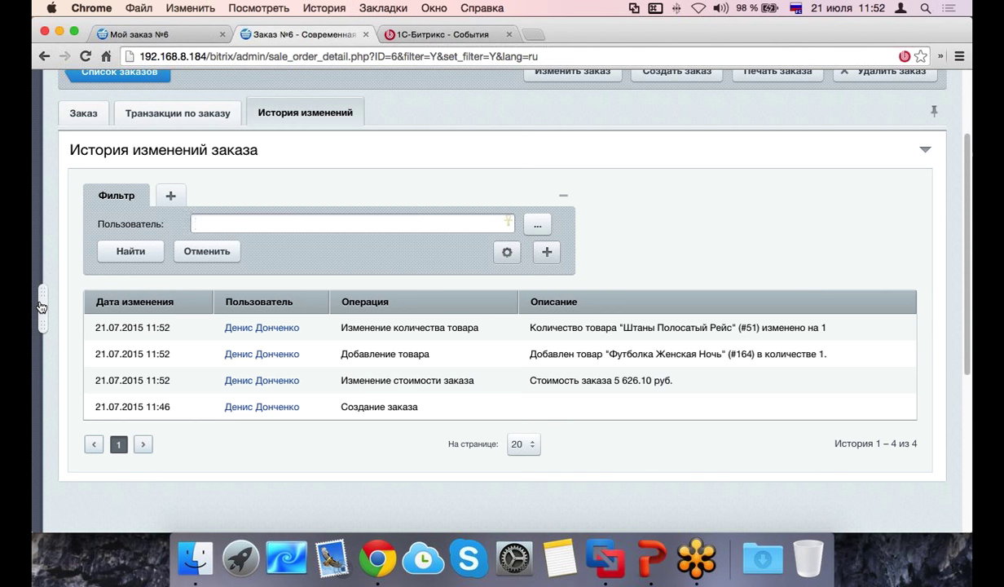
Step: View the order's transactions and return to its main parameters
click(174, 114)
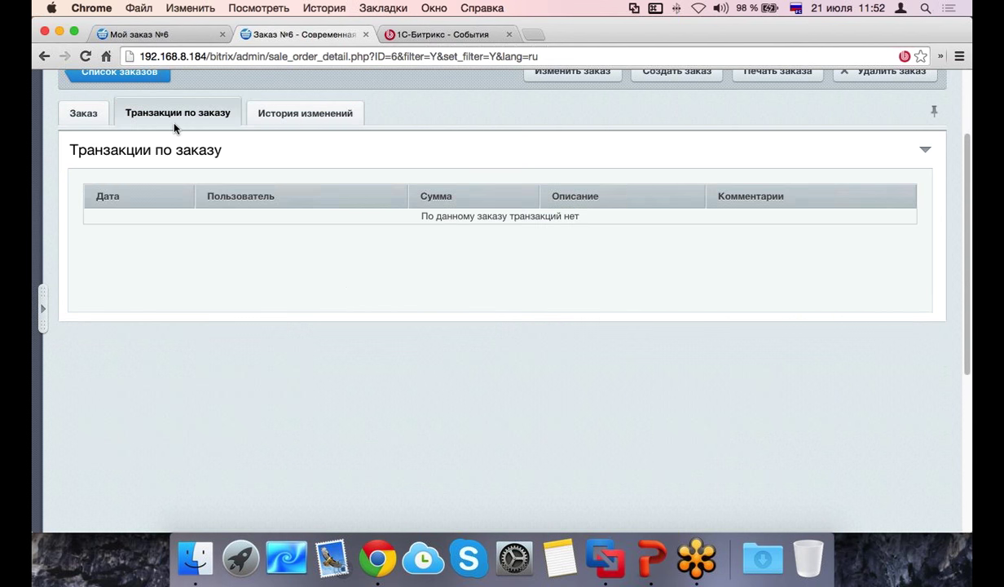
click(85, 114)
scroll(49, 310, up, 2)
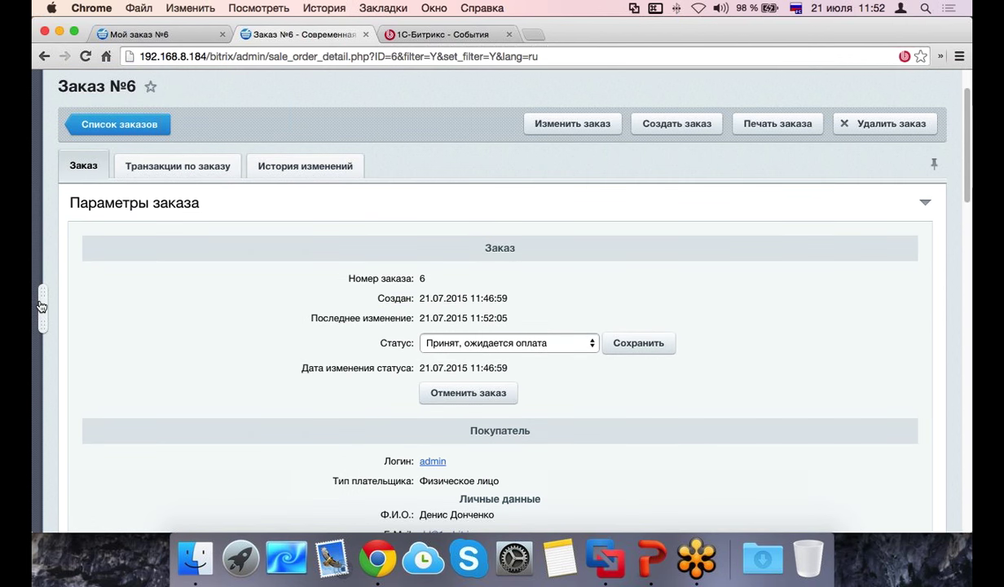
Step: Return to the order list with the store's side menu collapsed
click(40, 306)
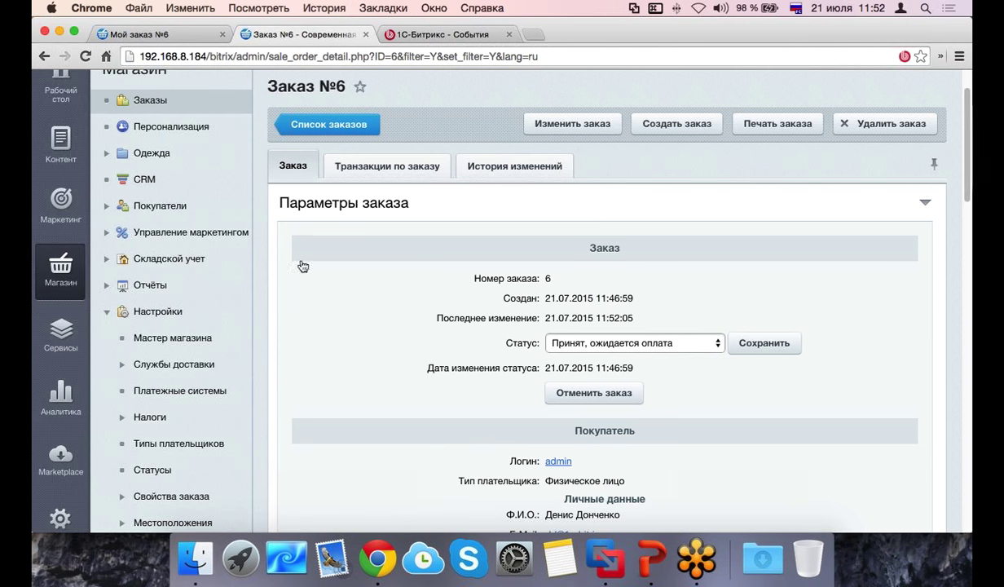
scroll(218, 234, up, 2)
click(303, 188)
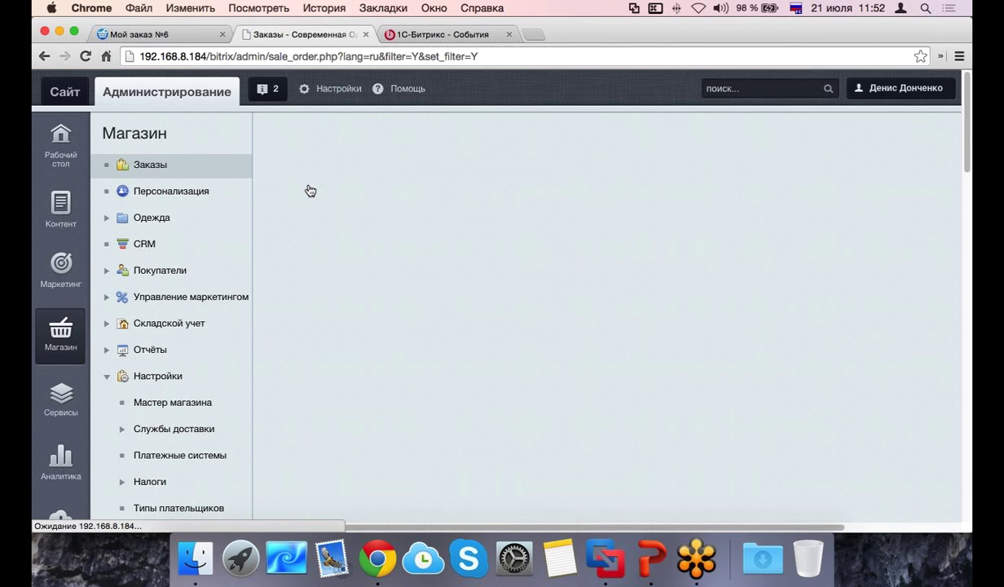
click(250, 285)
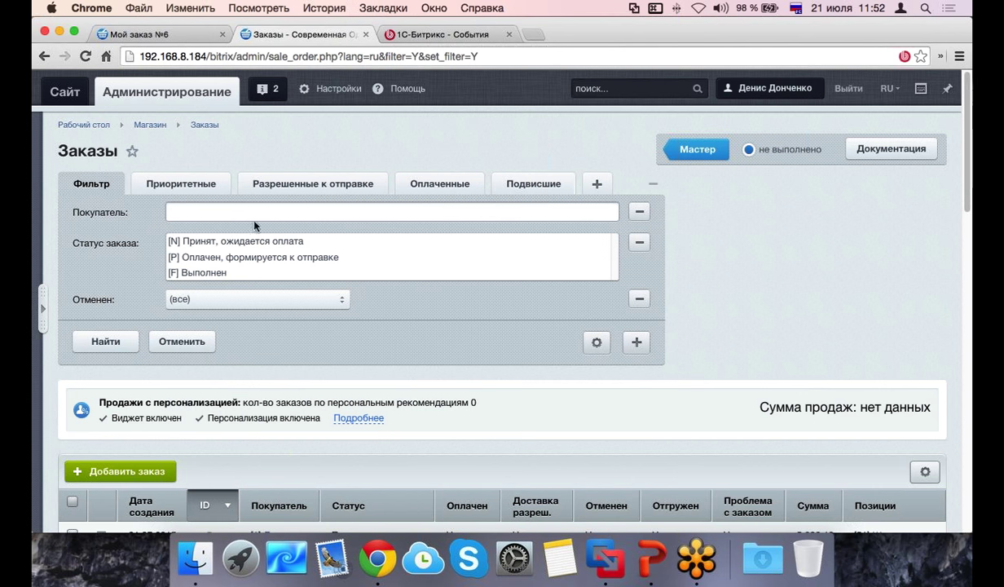
Step: Filter the order list with the Приоритетные preset, using cost from 10000 and status Принят, ожидается оплата
scroll(284, 253, down, 3)
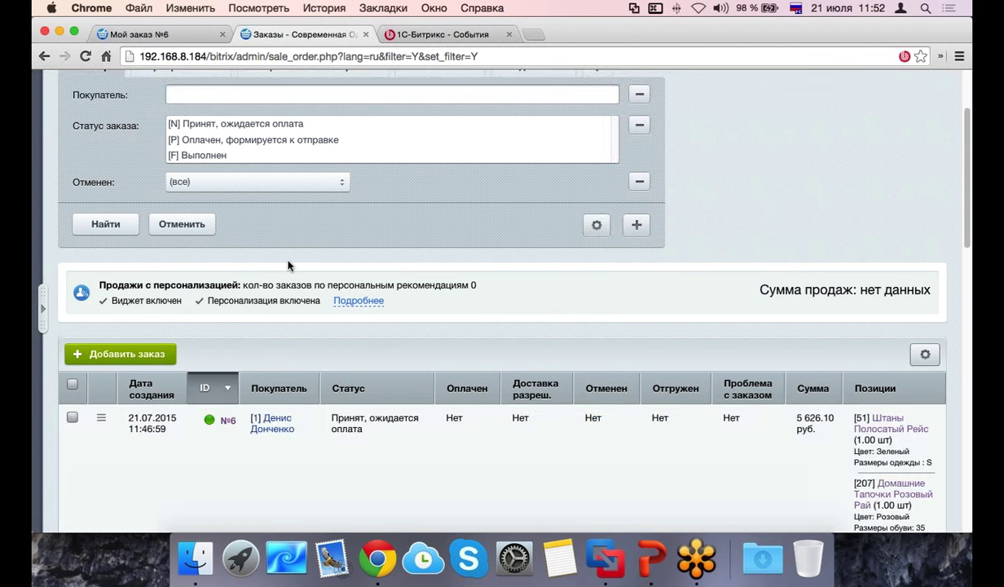
scroll(282, 265, up, 3)
click(153, 186)
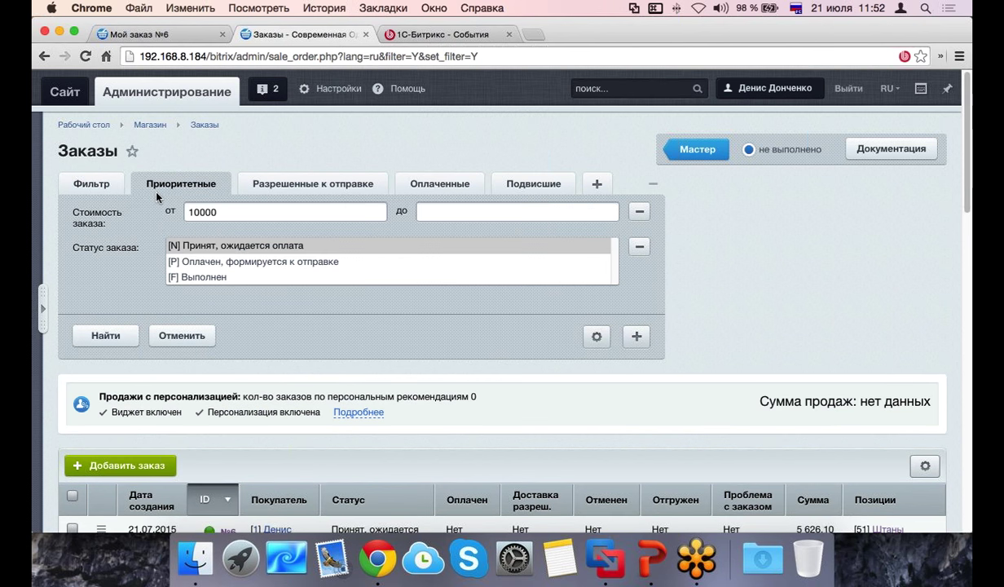
click(104, 315)
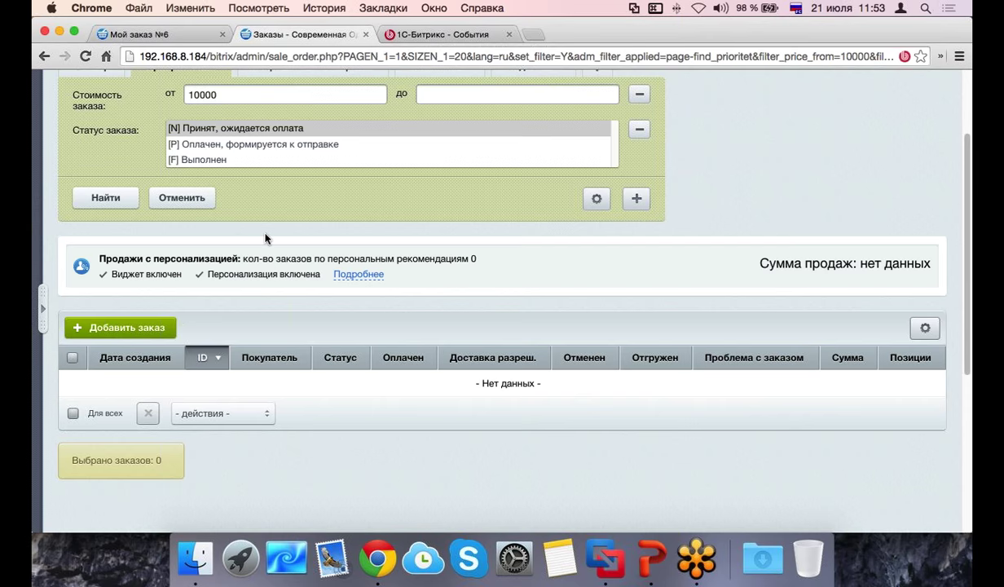
scroll(302, 212, up, 1)
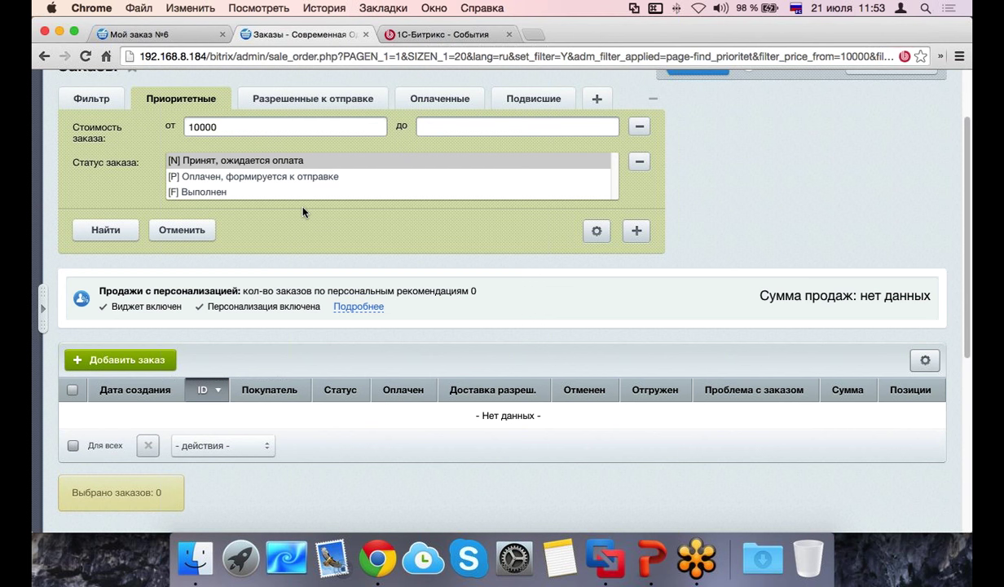
Step: View the Разрешенные к отправке preset's conditions, collapse the filter form, and apply that preset to the order list
click(299, 91)
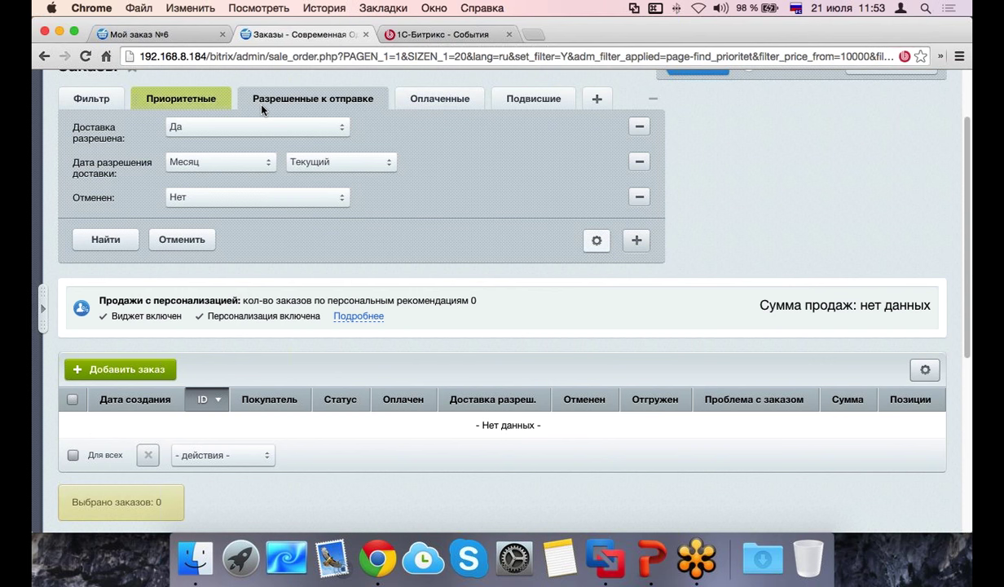
click(652, 98)
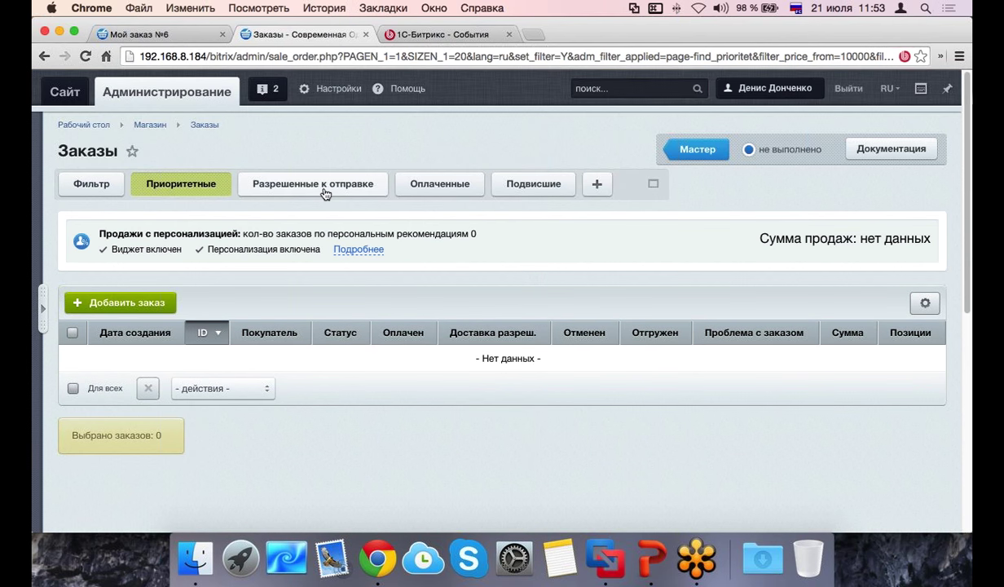
click(325, 187)
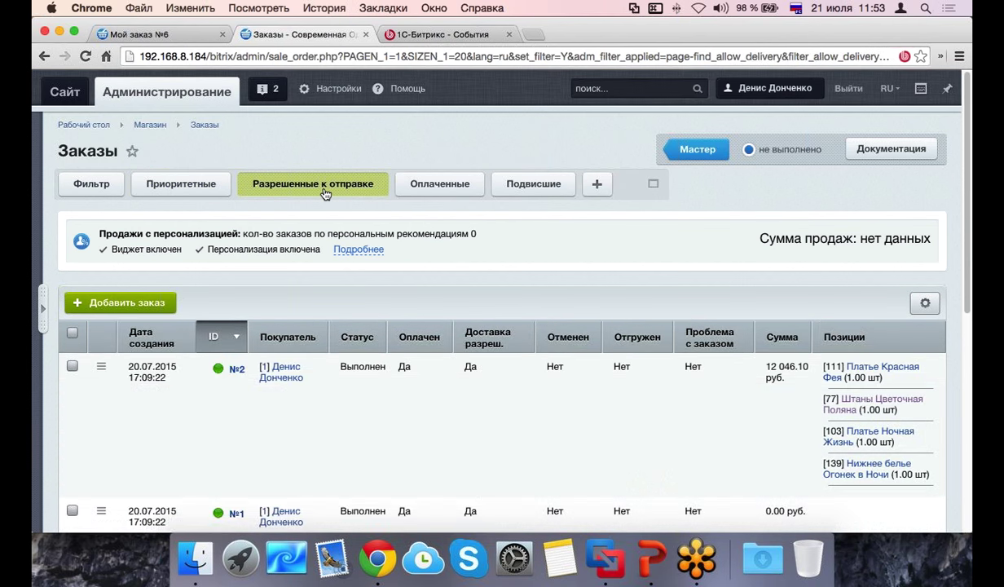
Step: Review the orders allowed for shipment and filter the order list with the Оплаченные preset
scroll(325, 193, down, 3)
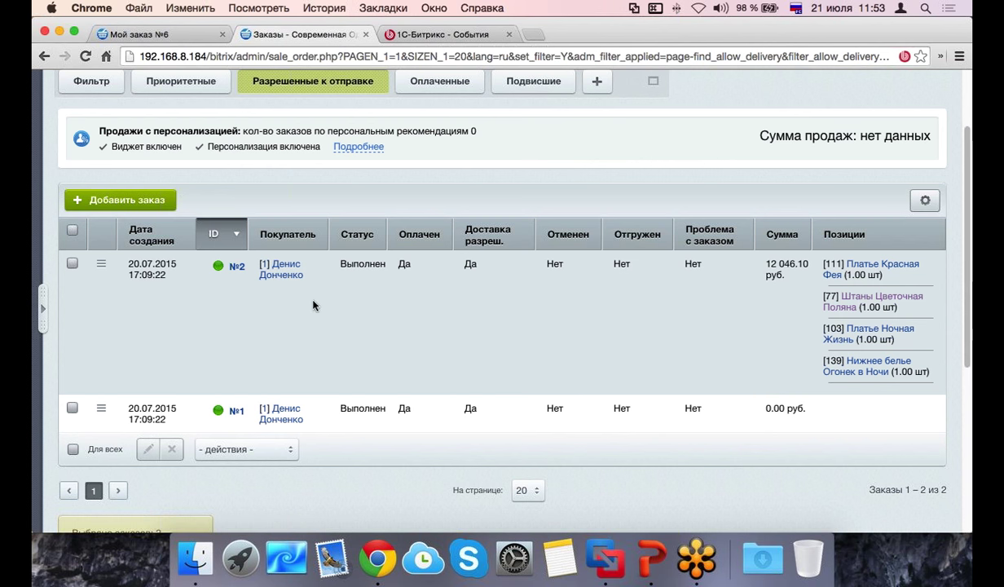
scroll(313, 305, up, 3)
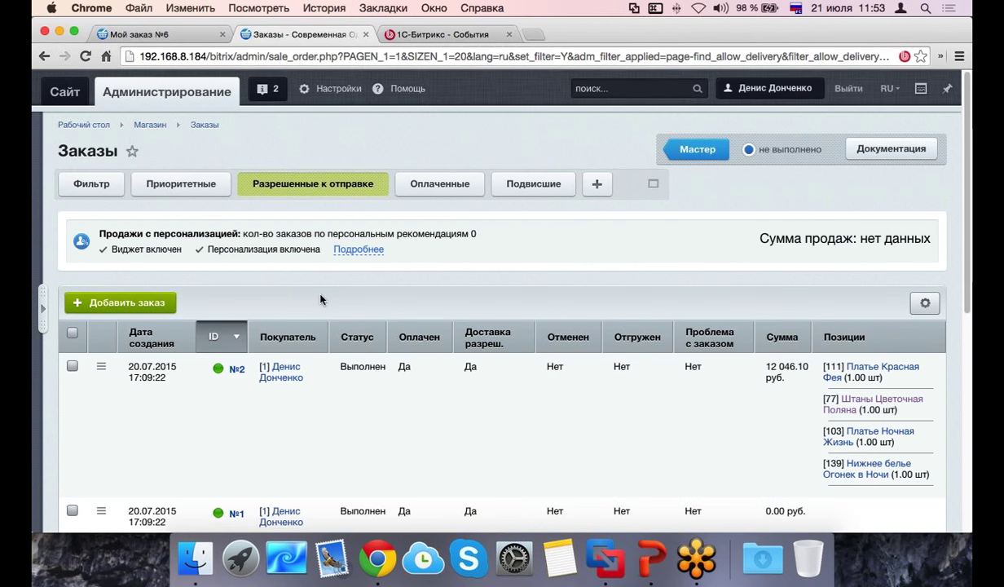
scroll(321, 300, down, 3)
click(438, 87)
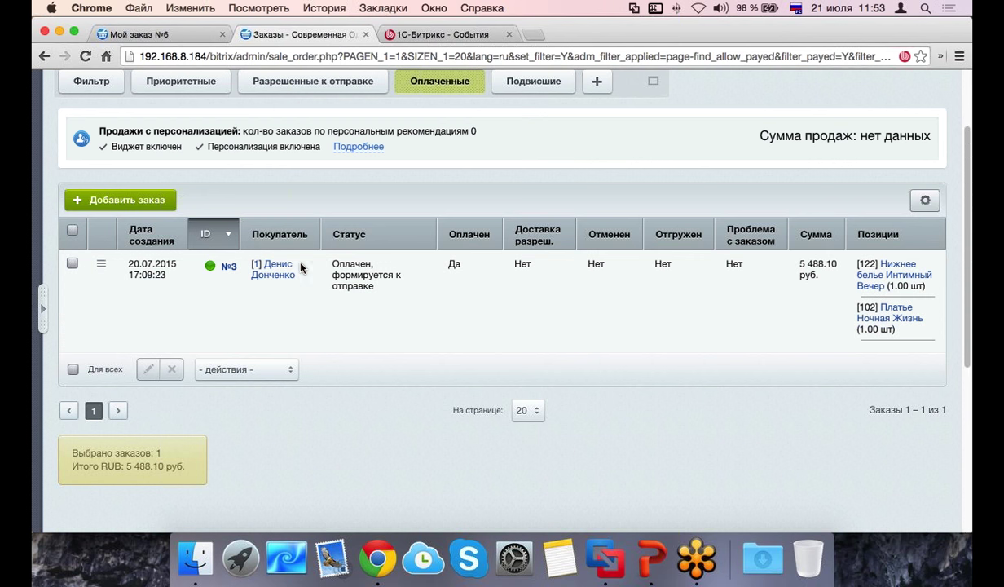
scroll(634, 144, up, 2)
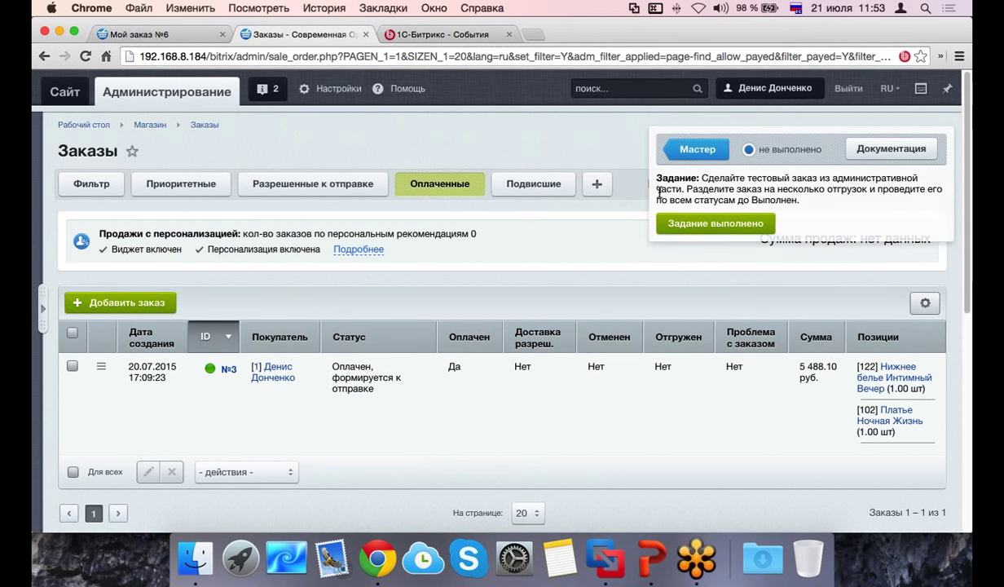
Step: Apply the Подвисшие preset to the order list and expand the filter form to view its conditions
click(533, 184)
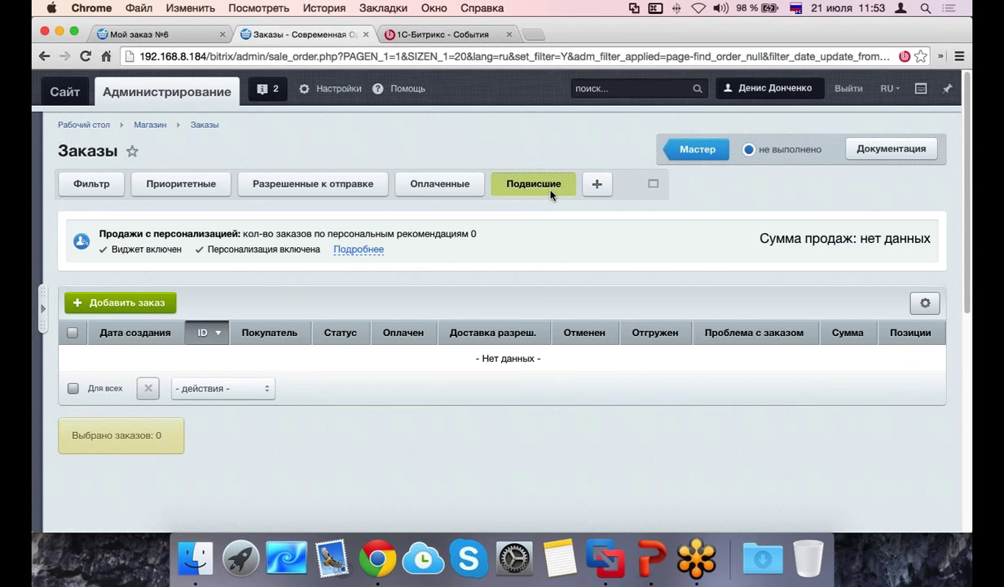
click(652, 184)
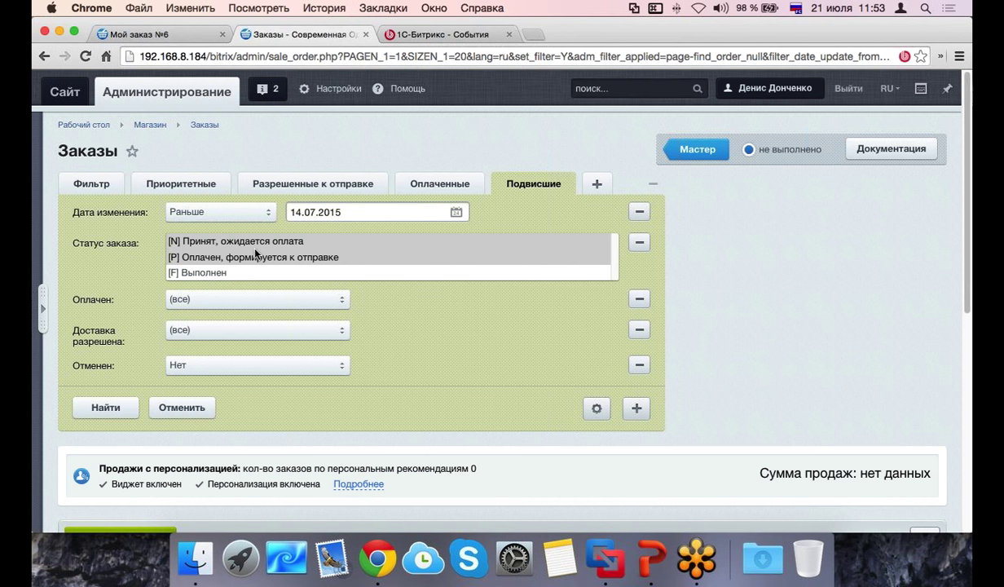
scroll(255, 254, down, 1)
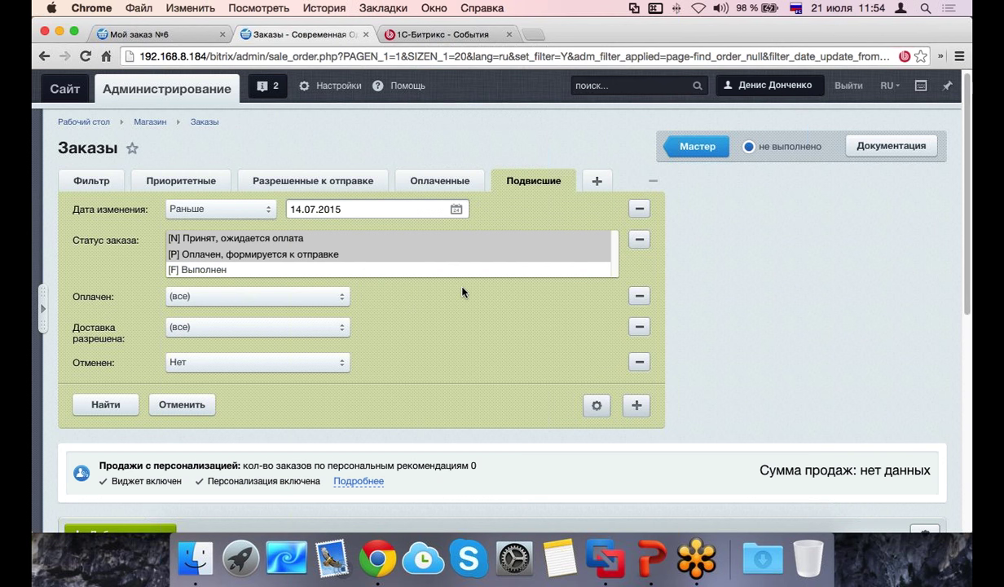
Step: Browse the available filter conditions and add Ф.И.О., Город and Название компании to the Подвисшие filter
click(636, 406)
scroll(673, 338, down, 3)
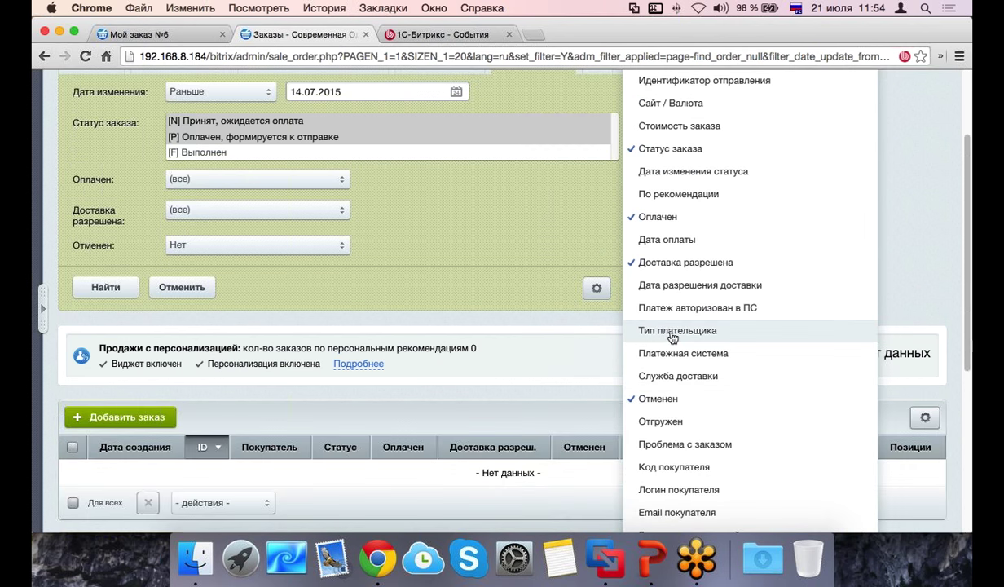
scroll(673, 337, up, 5)
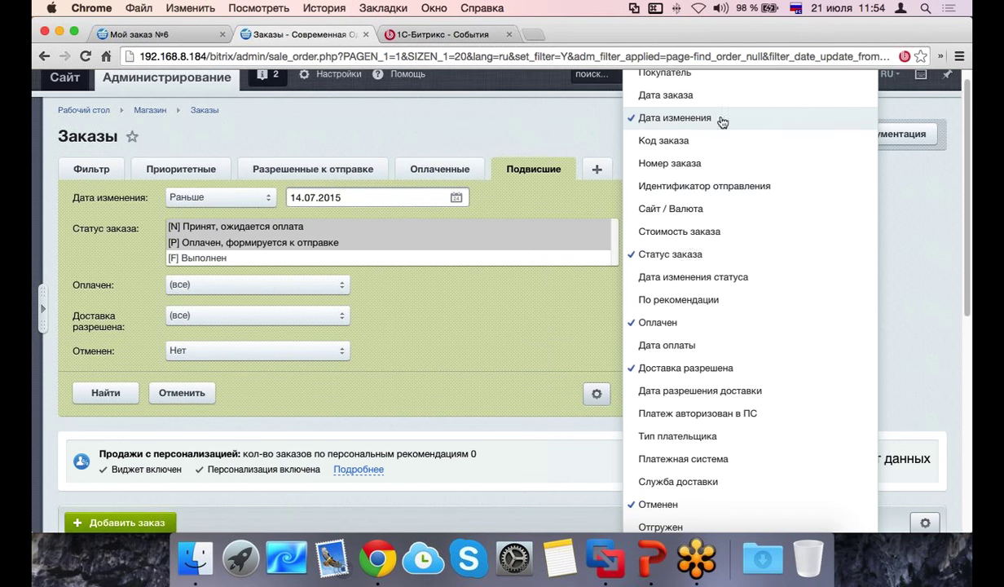
scroll(688, 229, down, 10)
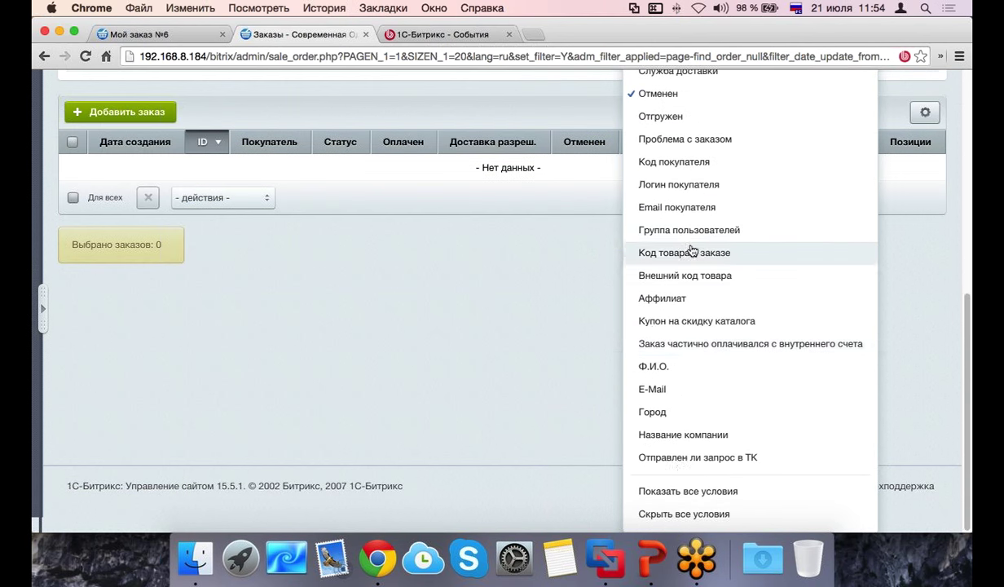
scroll(682, 465, up, 2)
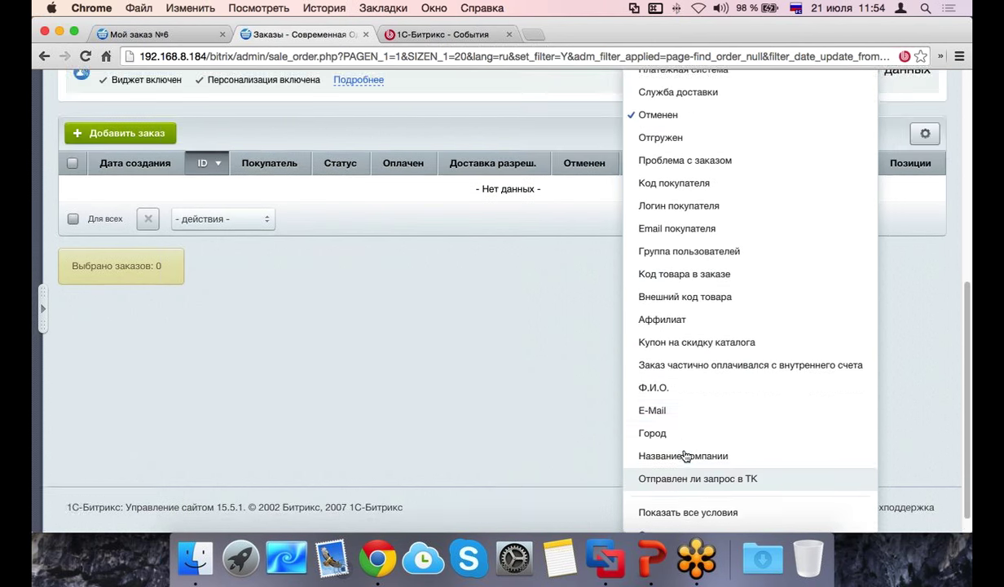
scroll(685, 455, up, 8)
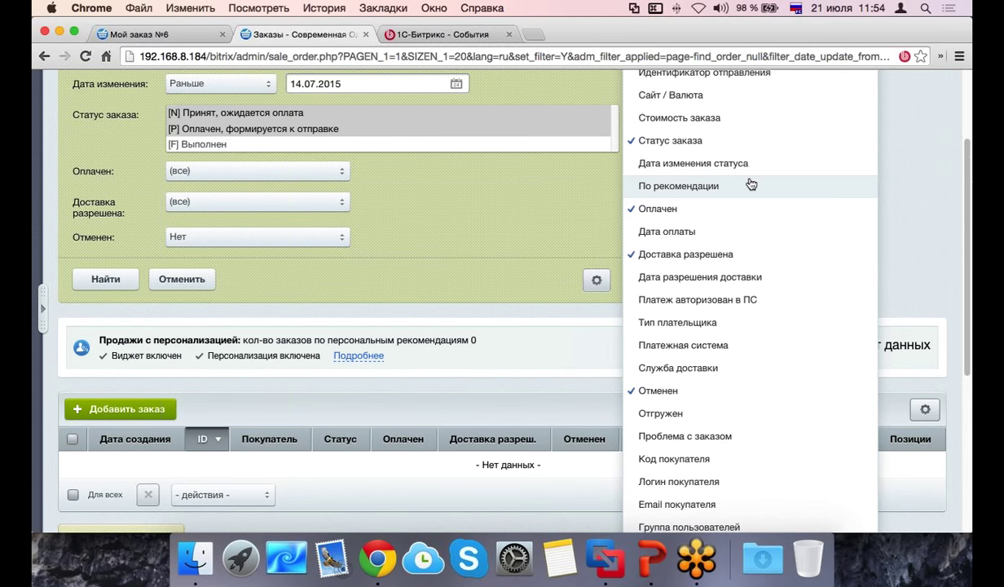
scroll(762, 106, up, 2)
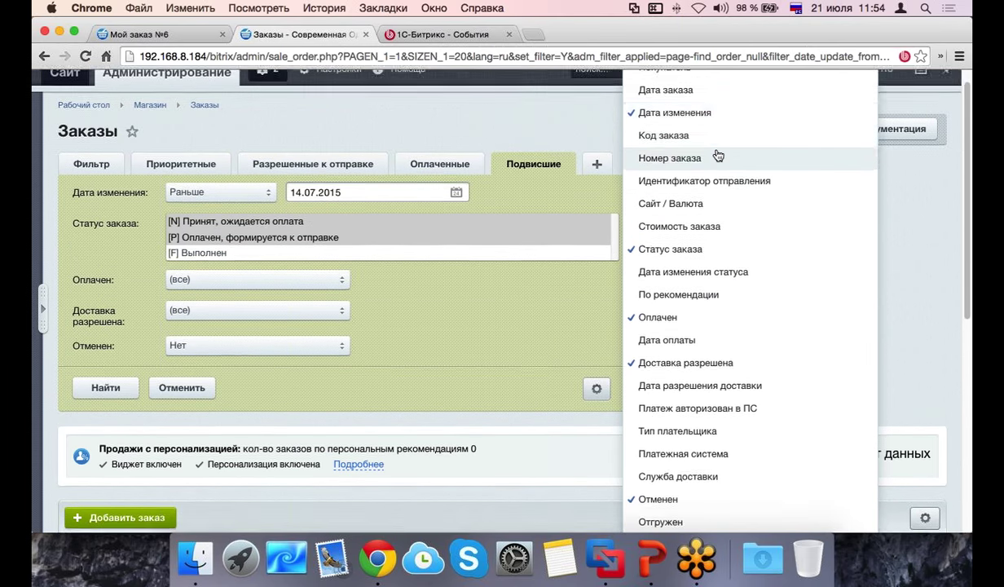
scroll(721, 152, down, 9)
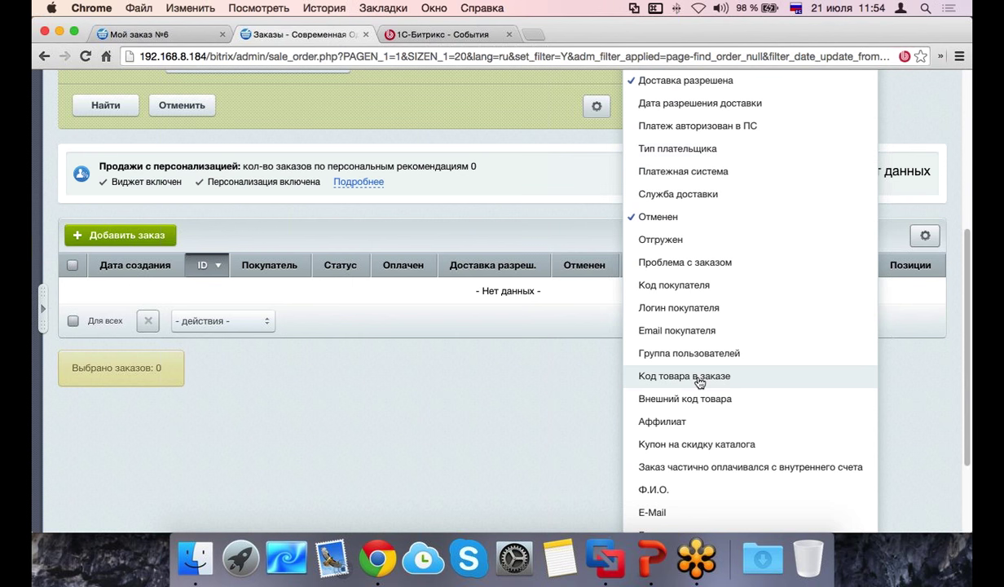
scroll(699, 381, down, 4)
click(676, 421)
scroll(685, 383, up, 5)
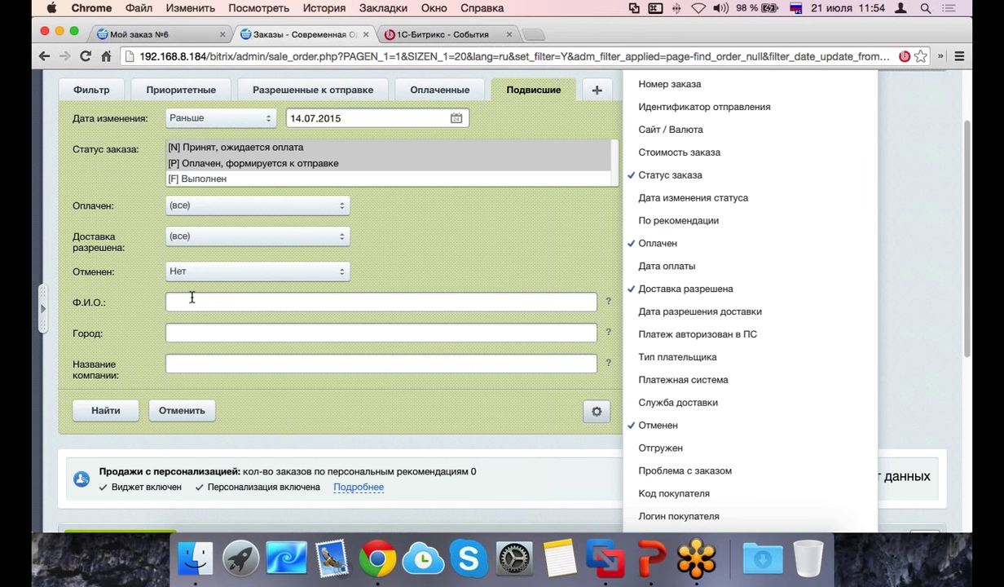
Step: Check the Подвисшие filter's settings options and collapse the filter form
click(191, 336)
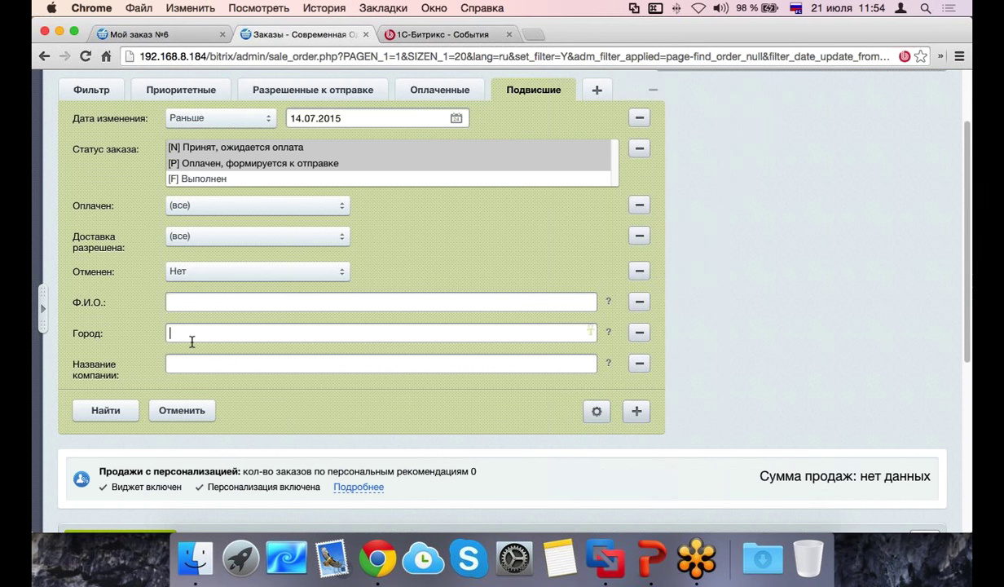
click(596, 411)
scroll(729, 354, down, 1)
click(562, 205)
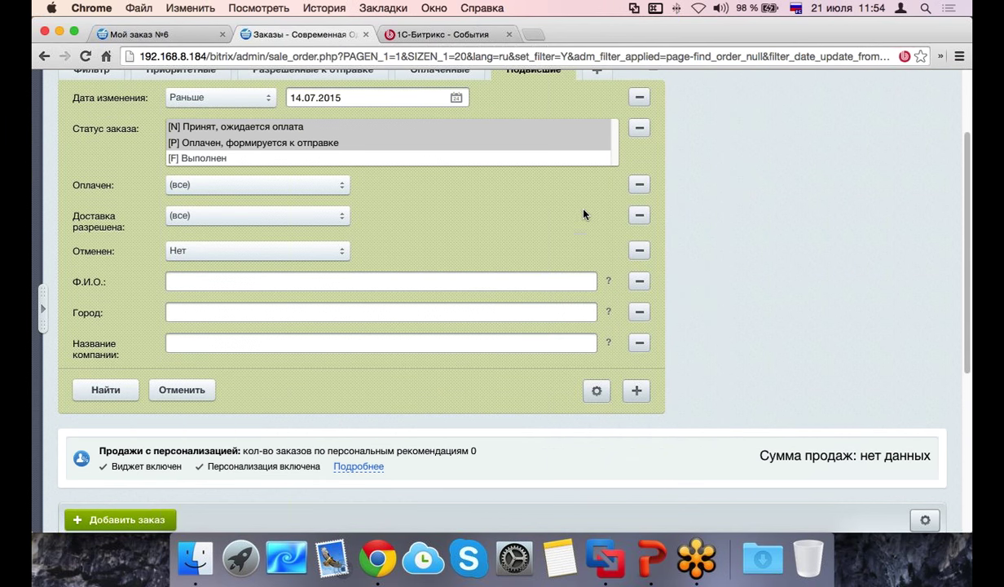
scroll(561, 205, up, 3)
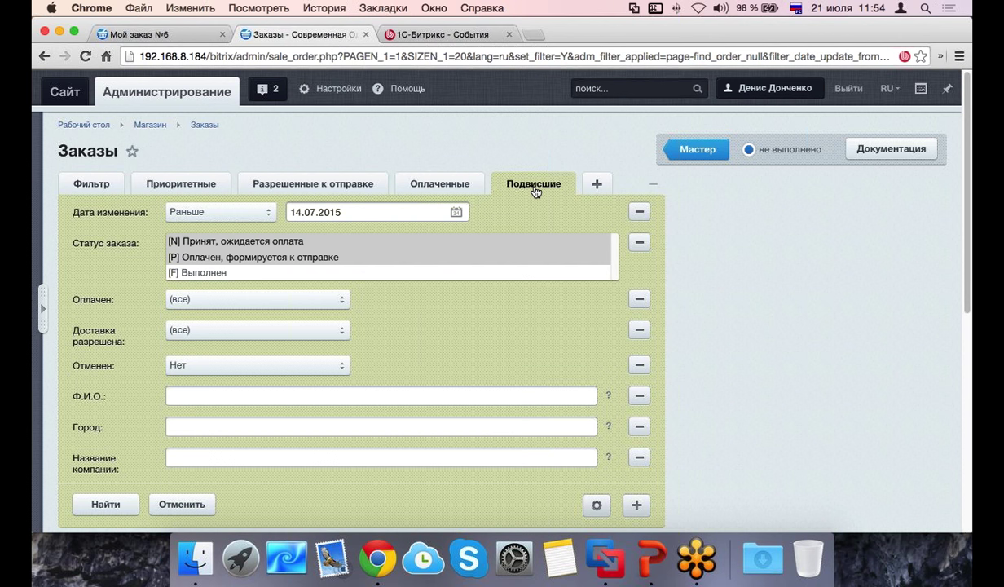
click(648, 184)
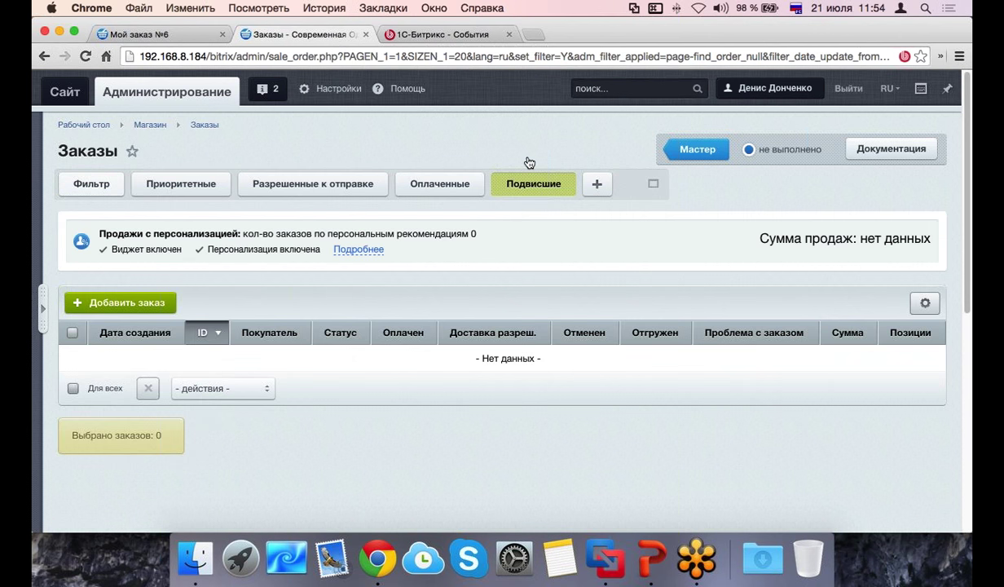
Step: Switch the order list back to the general Фильтр preset and expand the store's side menu
click(111, 184)
scroll(113, 183, down, 1)
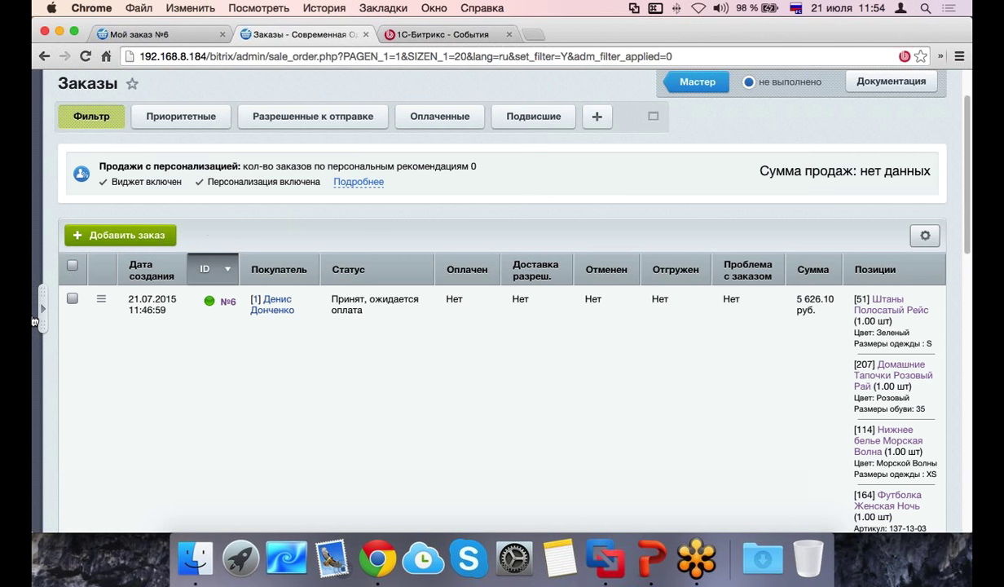
click(42, 307)
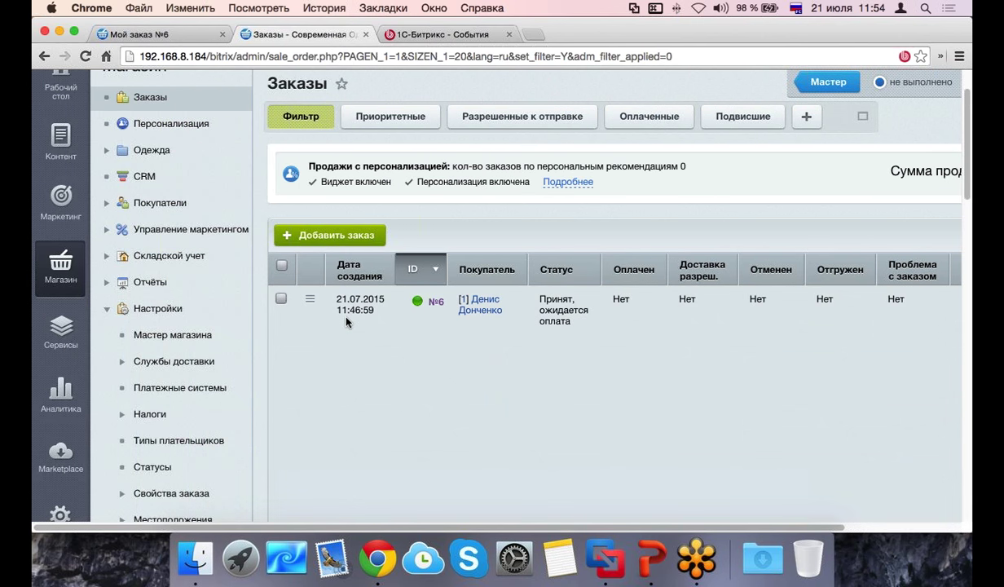
scroll(346, 321, up, 2)
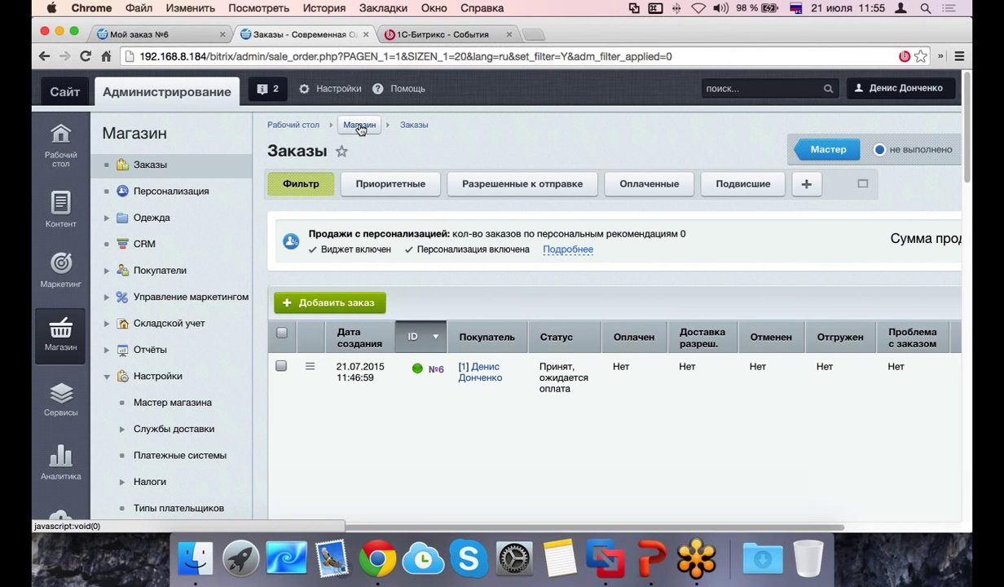
scroll(336, 238, down, 3)
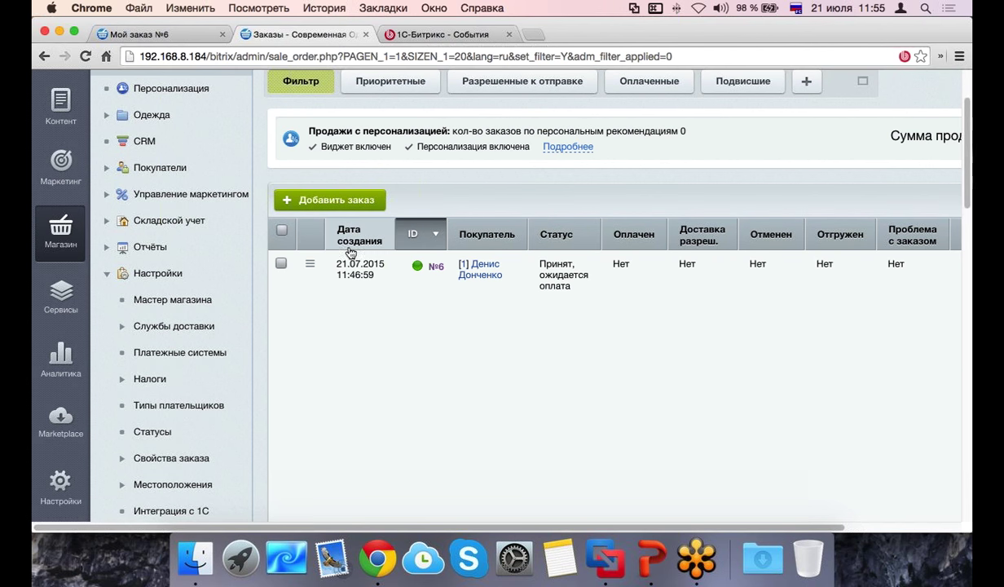
scroll(351, 252, up, 3)
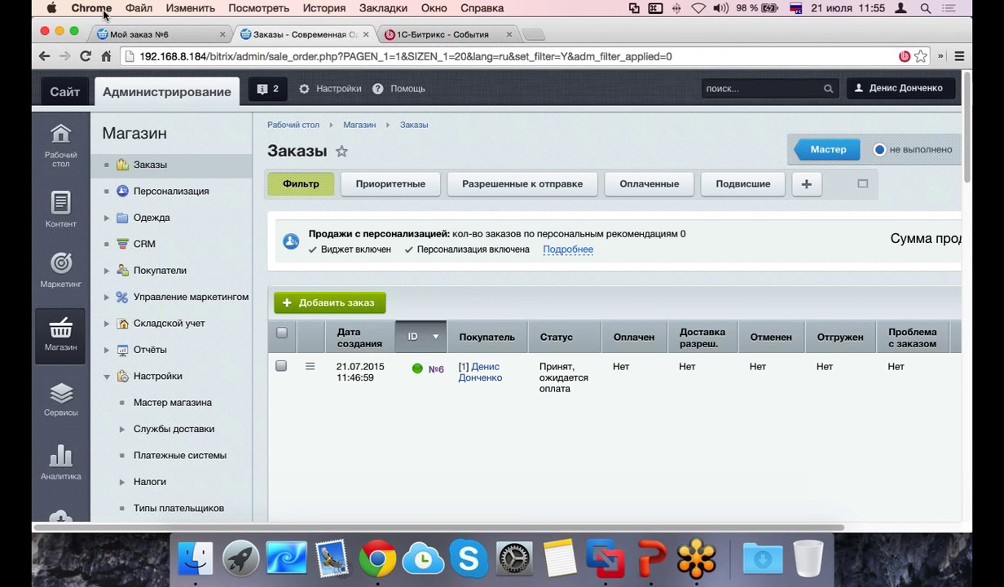
Step: Switch to the storefront, go to the Штаны category and open the Штаны Полосатый Рейс product page
click(136, 34)
click(264, 216)
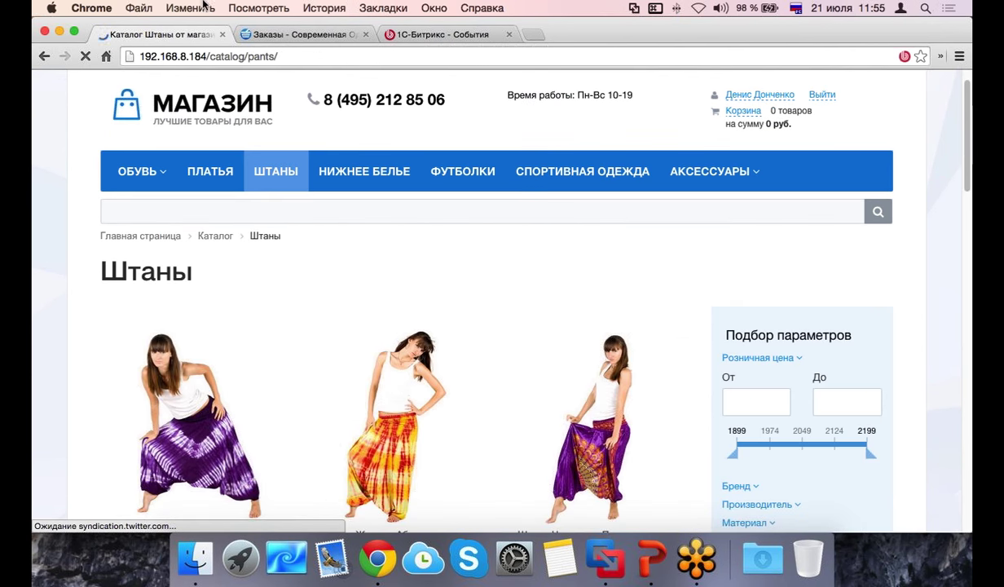
click(194, 421)
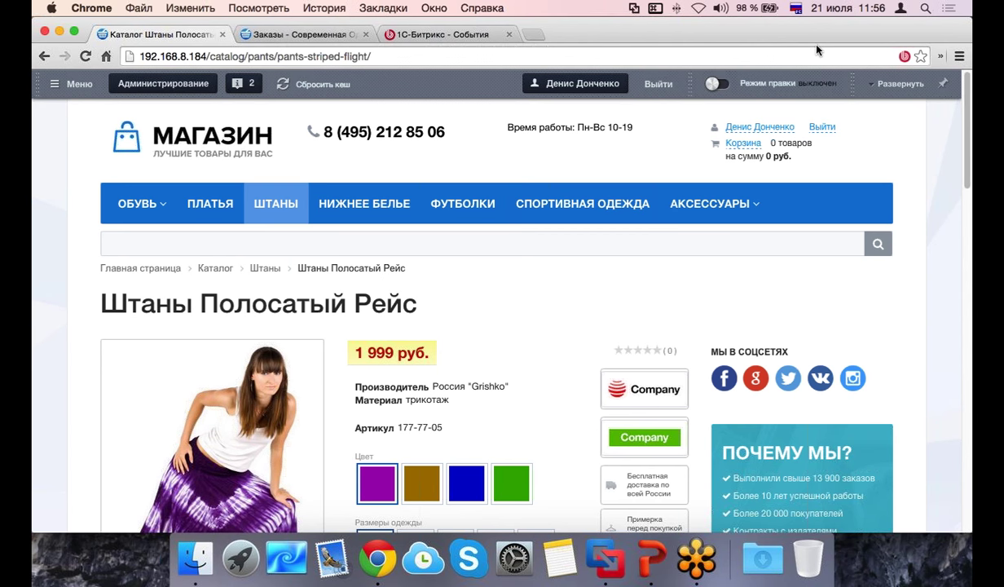
Step: Turn on edit mode for the Штаны Полосатый Рейс product page
scroll(818, 51, down, 1)
click(717, 84)
scroll(383, 259, down, 2)
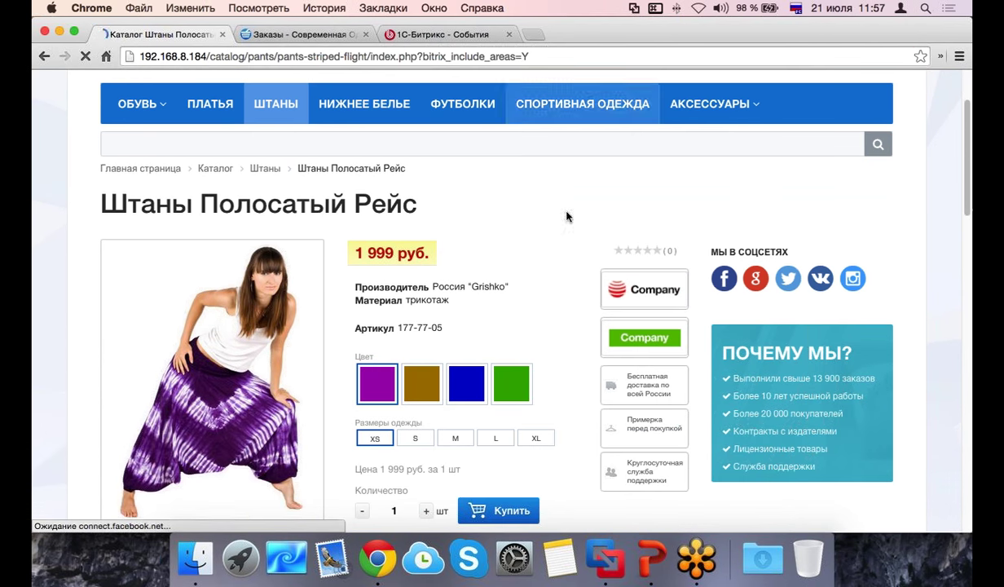
scroll(384, 258, up, 2)
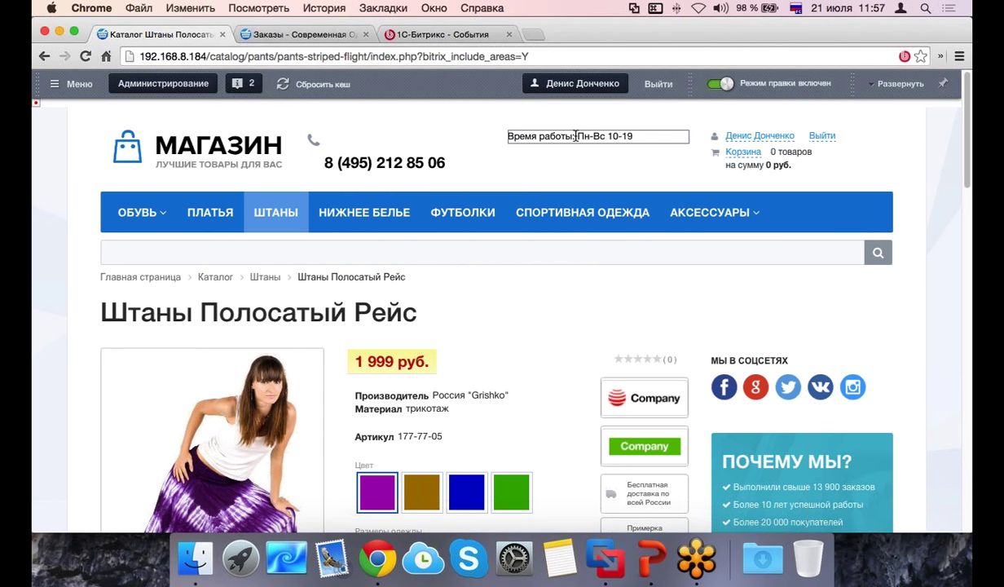
Step: Change the working hours in the site header to Пн-Вс 10-20 and save the included area
mouse_move(575, 137)
double_click(534, 136)
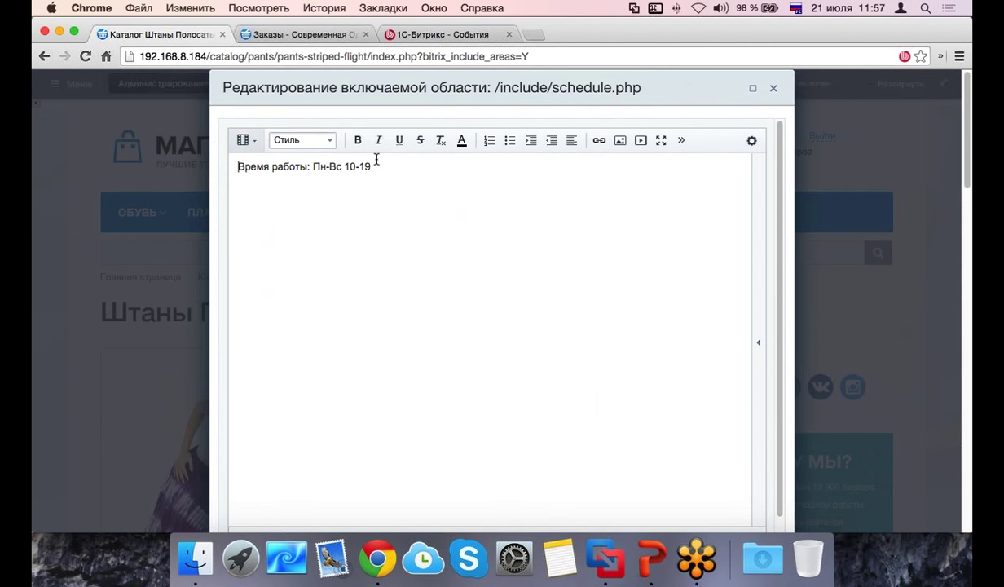
click(366, 166)
text(20)
scroll(261, 220, down, 3)
click(254, 458)
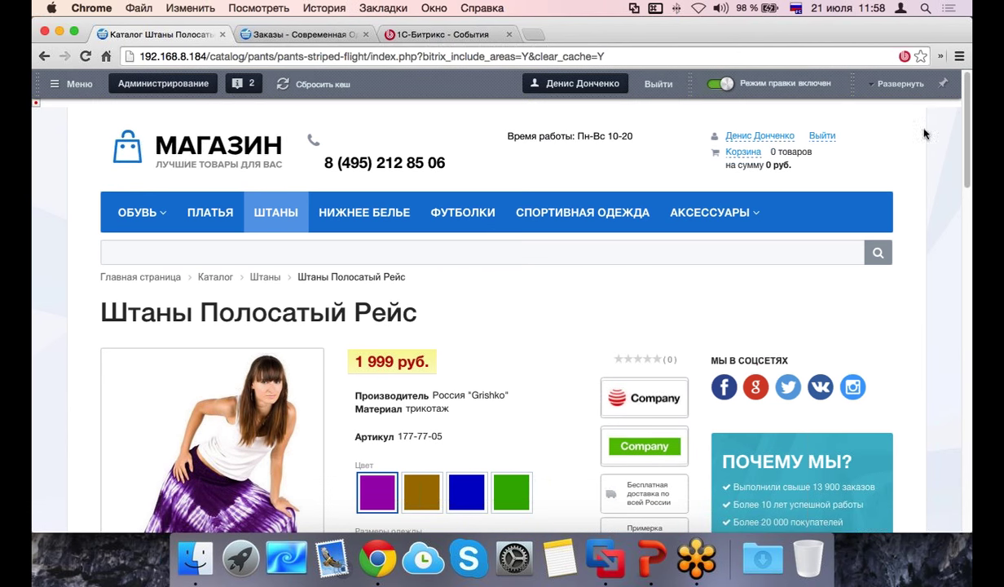
Step: Preview the trousers' brown and blue colour variants on the product page
scroll(379, 316, down, 5)
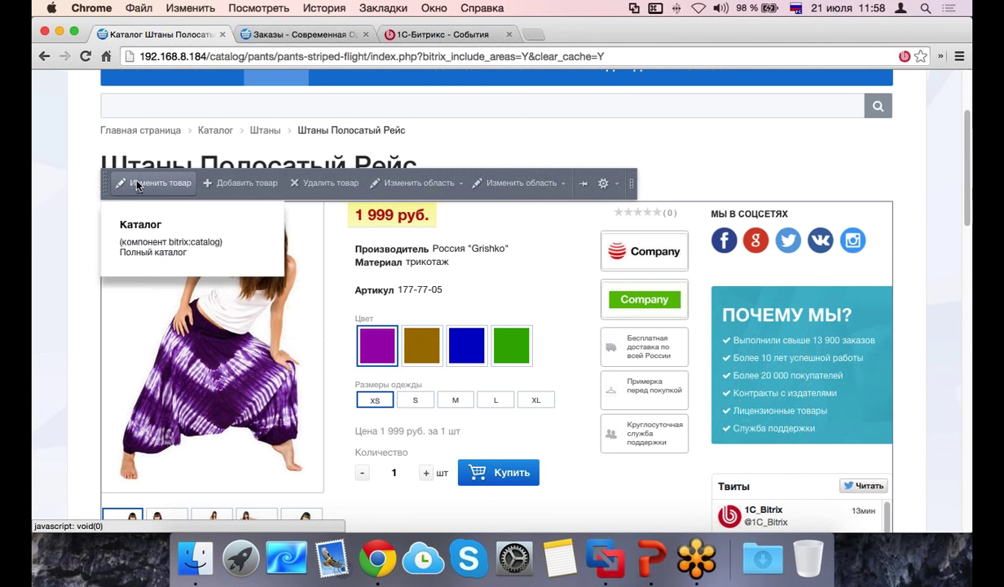
click(415, 356)
click(475, 359)
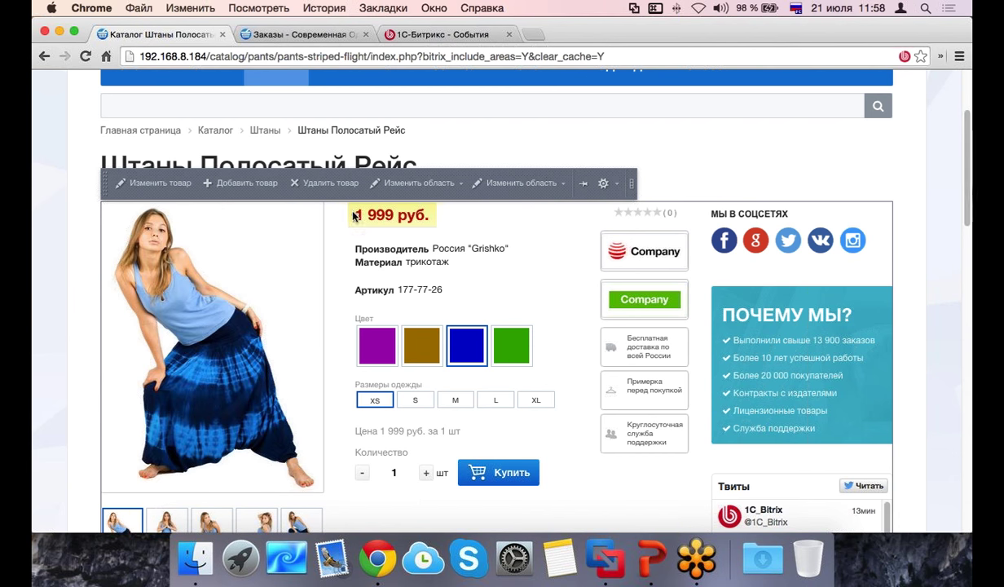
Step: Open the Штаны Полосатый Рейс product for editing and look through its Товар property fields
click(167, 183)
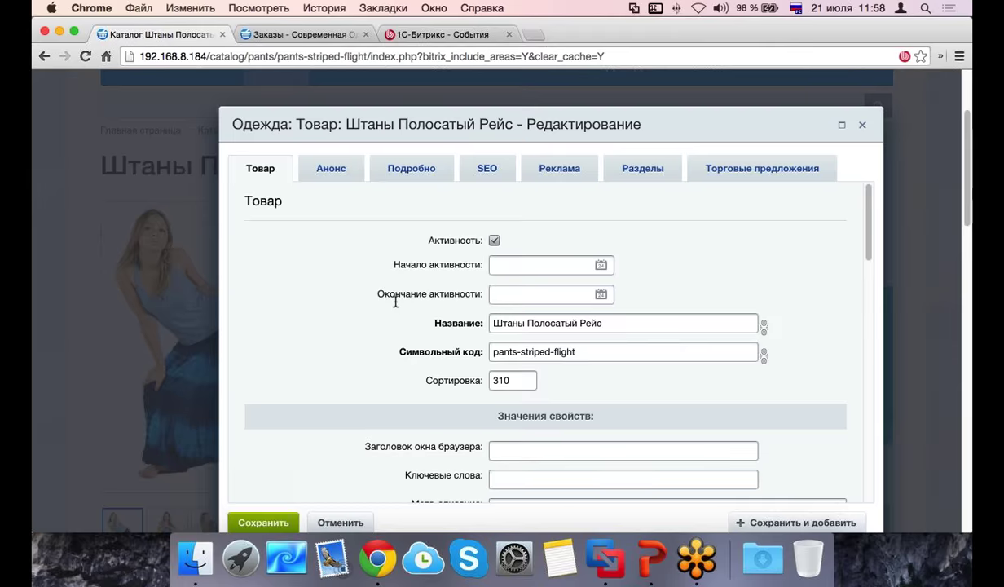
drag(526, 129, 479, 102)
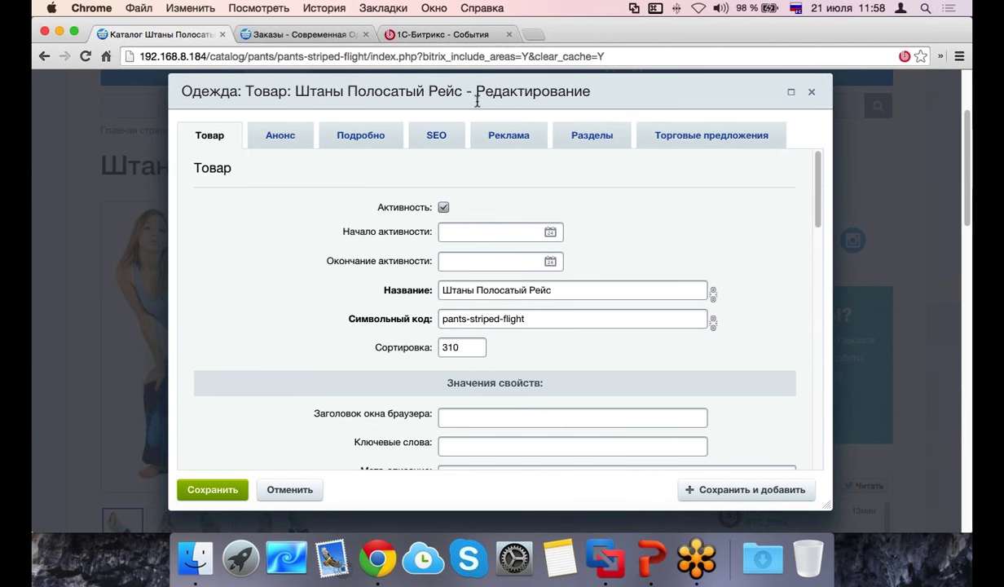
scroll(538, 244, down, 10)
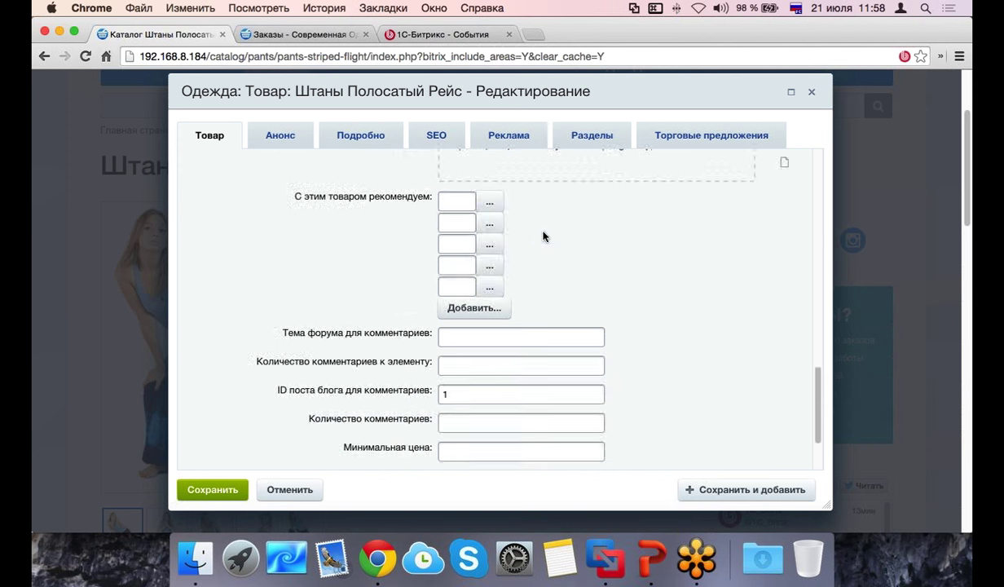
Step: Look over the product edit form's sections, viewing the announcement (Анонс) and detail (Подробно) settings before returning to the main Товар settings
scroll(543, 236, up, 8)
scroll(544, 236, up, 6)
scroll(317, 290, down, 10)
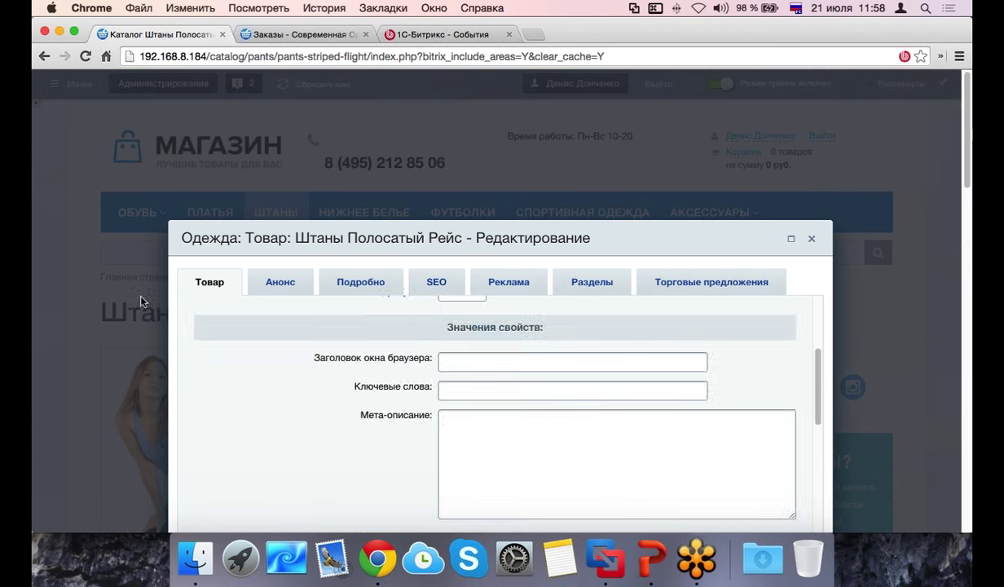
scroll(359, 254, up, 8)
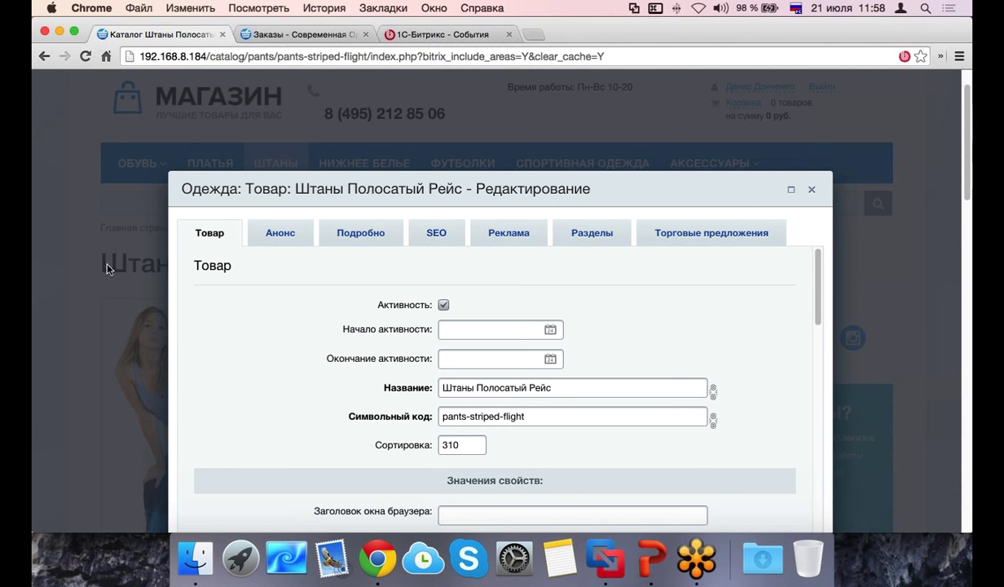
click(285, 235)
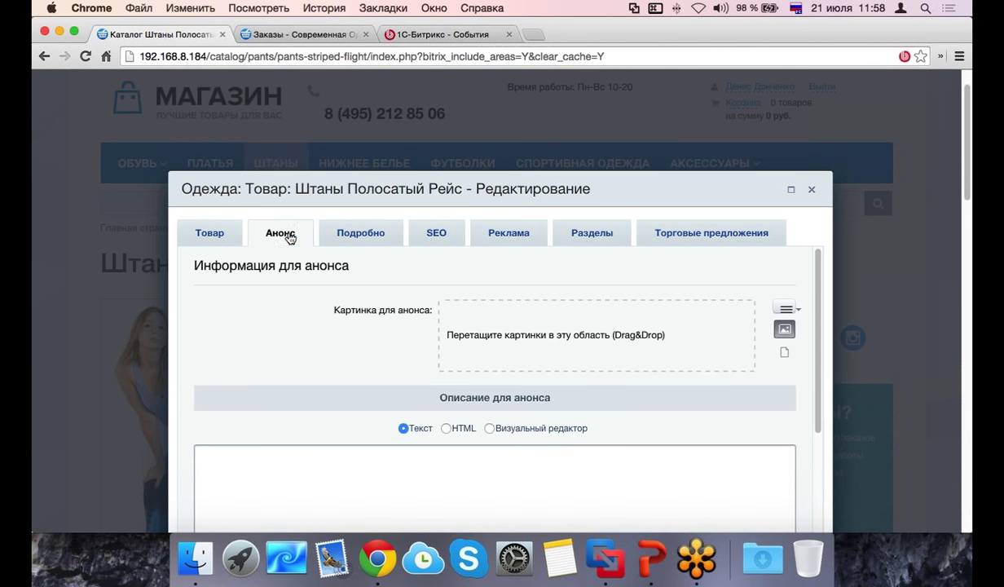
click(350, 235)
click(230, 237)
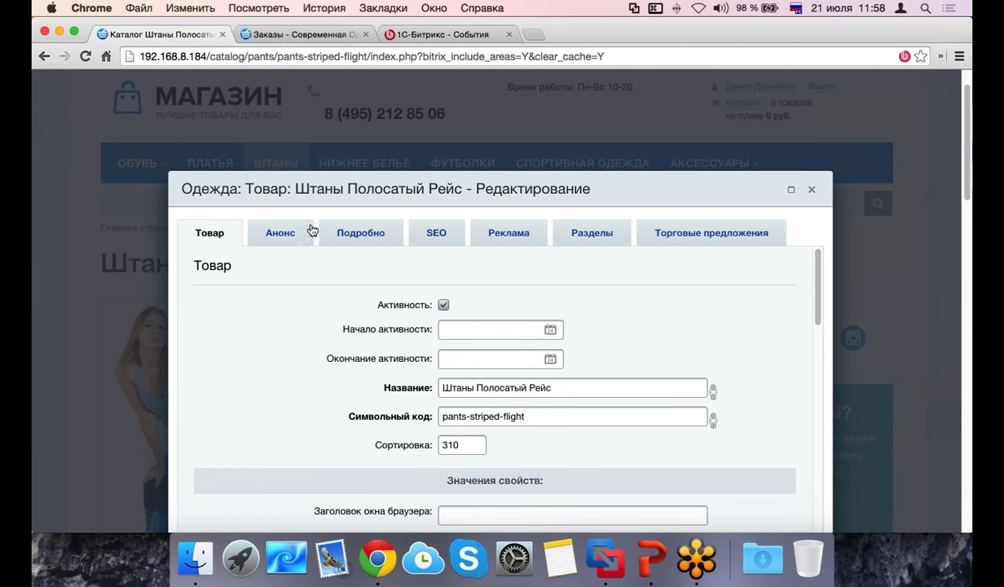
drag(436, 233, 378, 239)
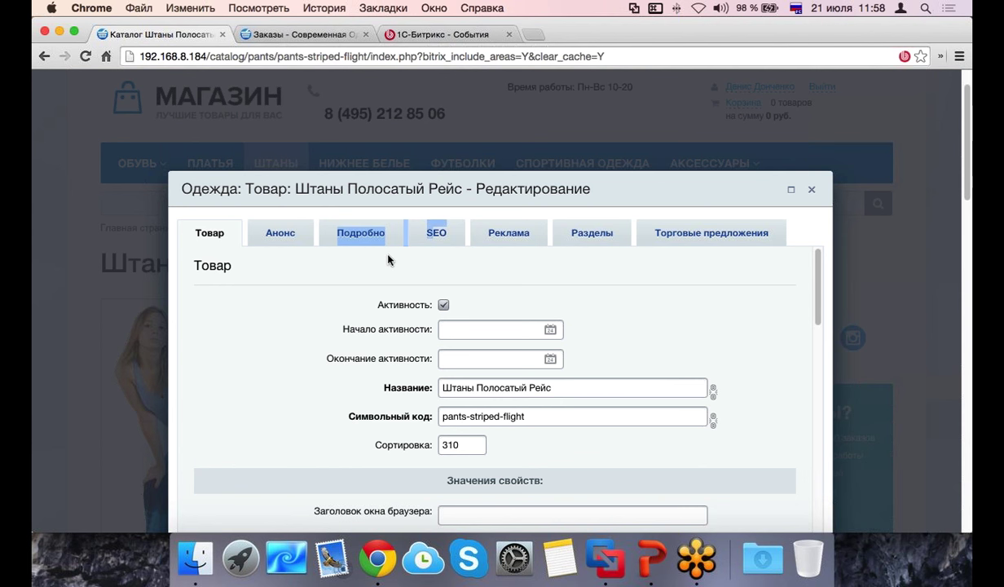
scroll(388, 260, down, 1)
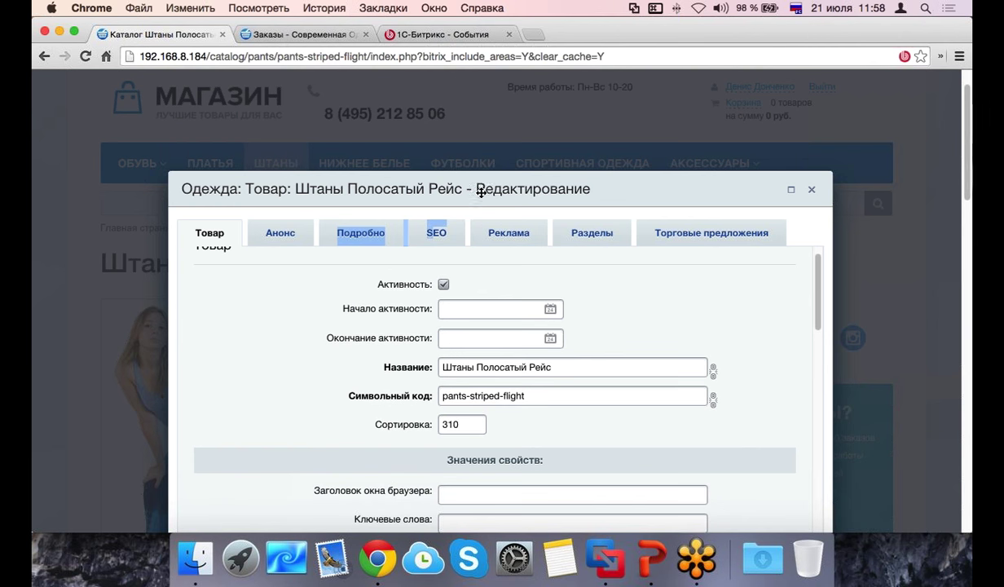
click(470, 213)
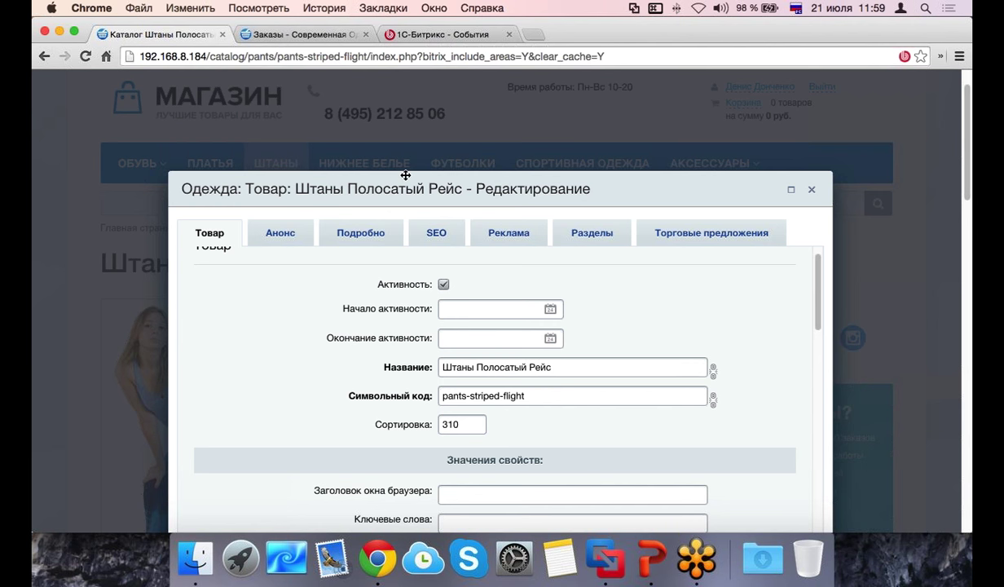
Step: Compare the product's symbolic code with the page address by highlighting the pants-striped-flight part and the catalog path in the URL
scroll(406, 175, down, 1)
scroll(376, 283, down, 2)
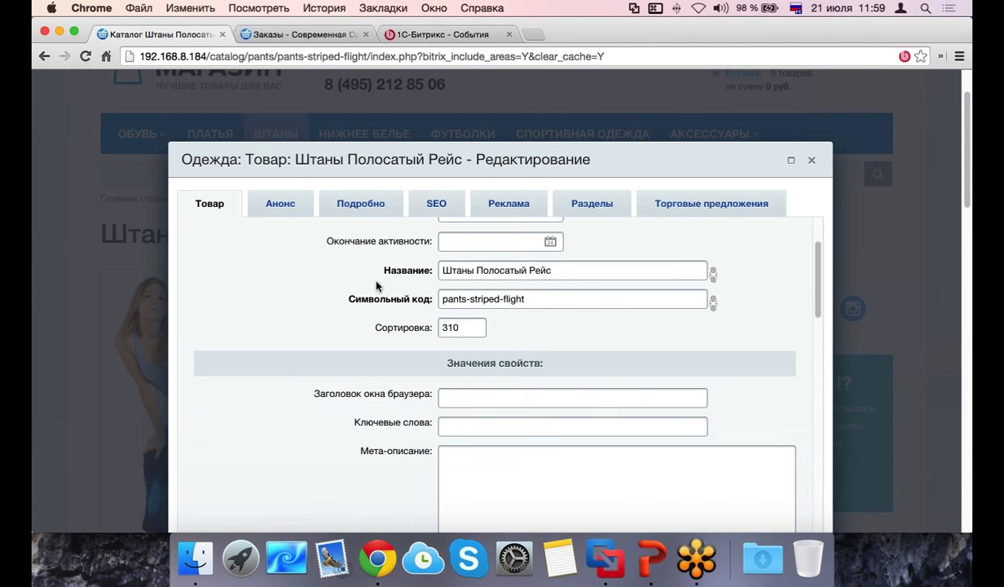
scroll(375, 283, down, 10)
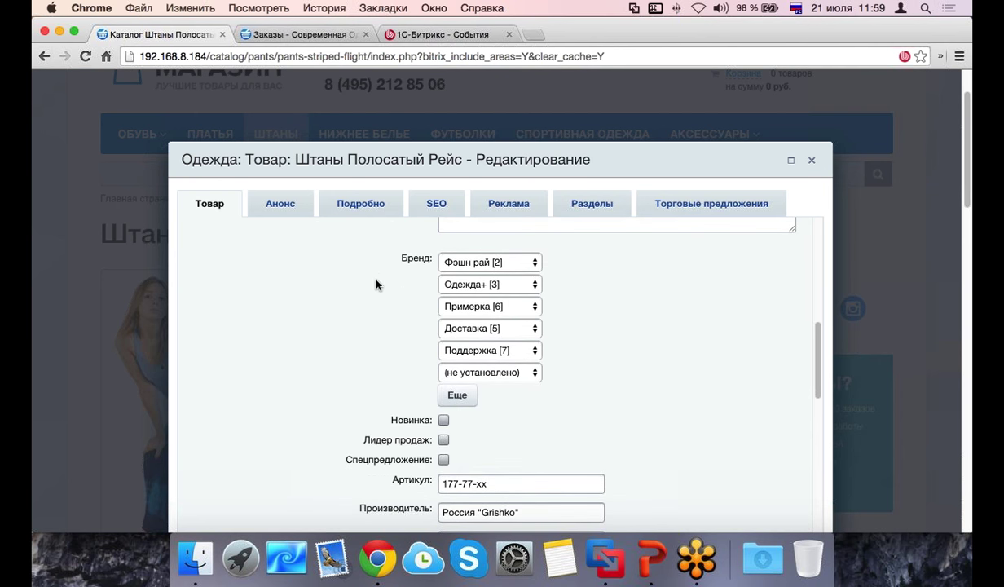
scroll(375, 283, up, 10)
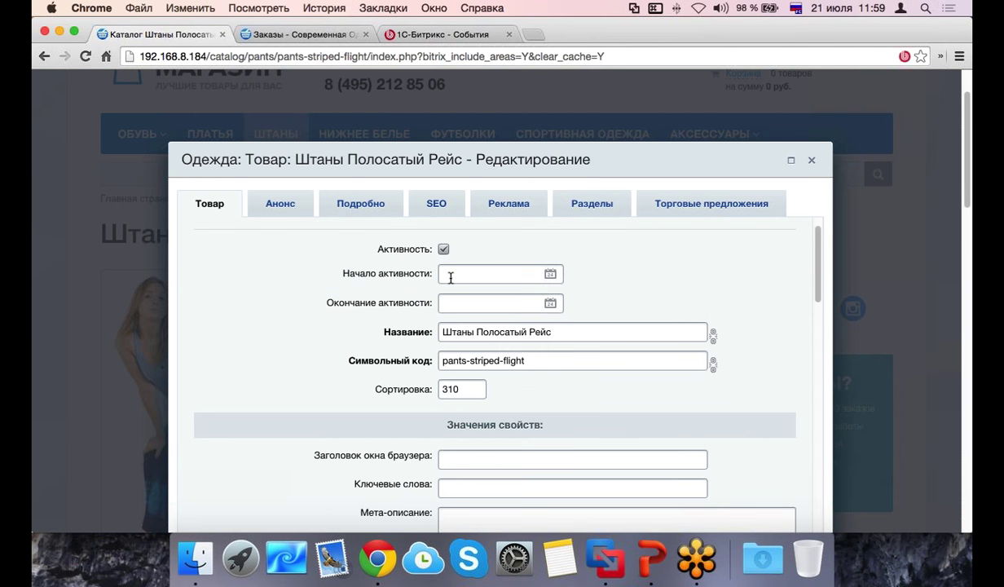
click(557, 361)
click(371, 55)
drag(368, 55, 278, 57)
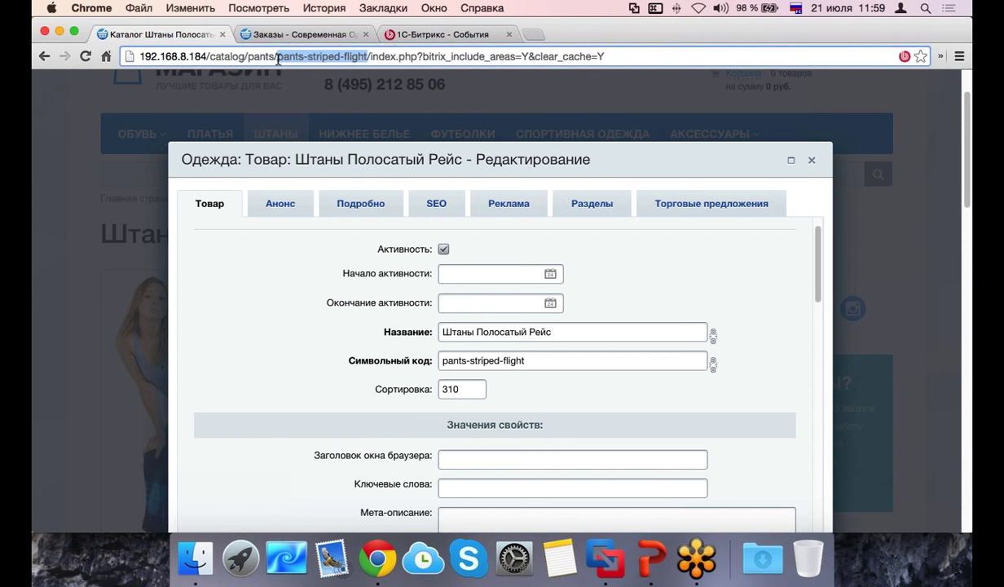
drag(208, 56, 368, 55)
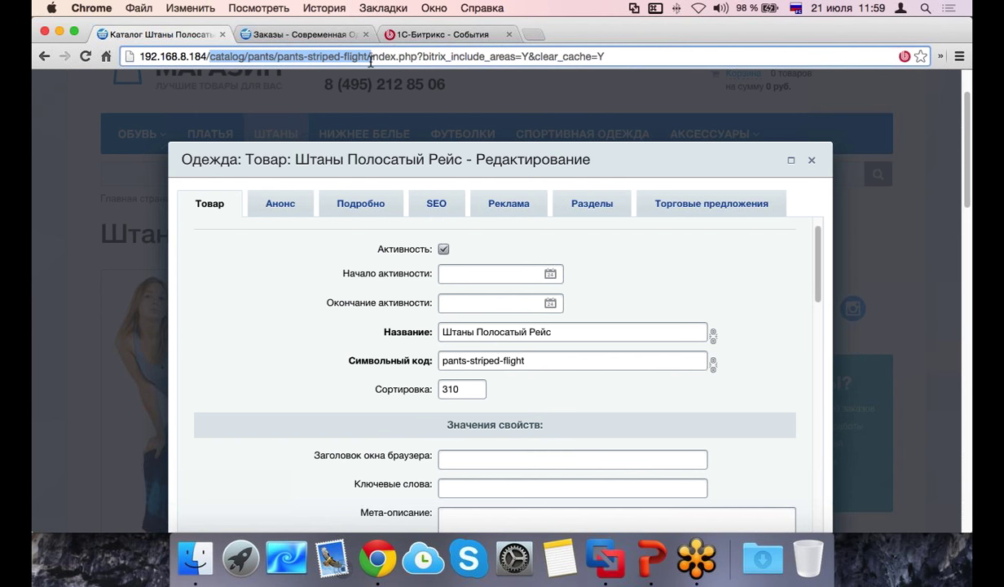
drag(277, 56, 363, 58)
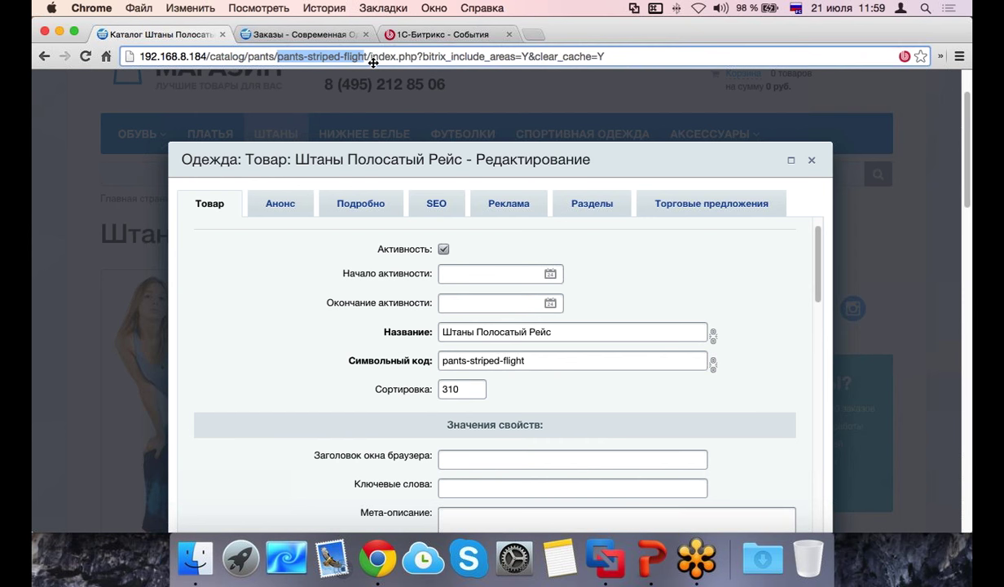
Step: View the calendar for the product's activity end date (Окончание активности) and close it without choosing a date
scroll(427, 220, down, 2)
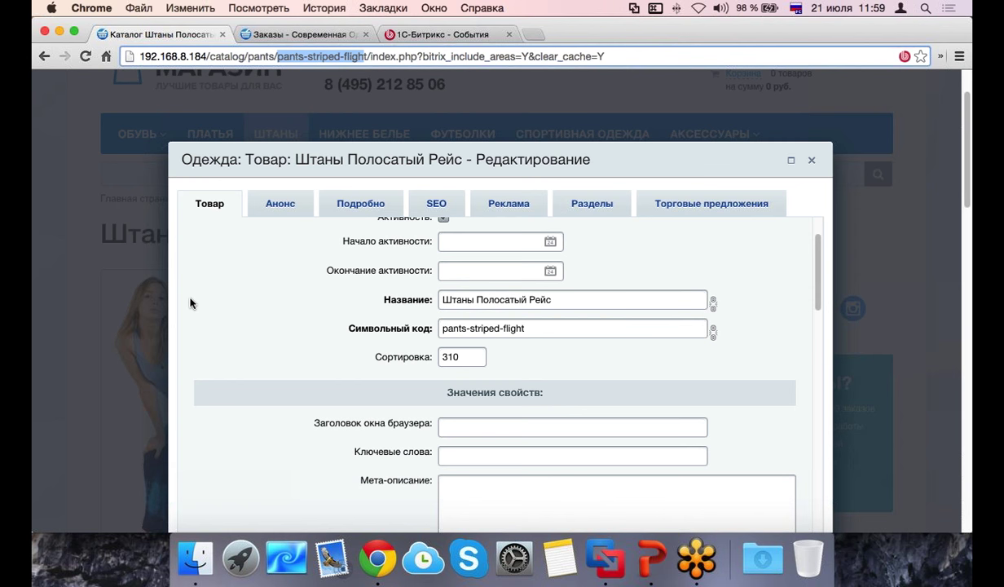
scroll(325, 306, down, 2)
scroll(325, 306, up, 5)
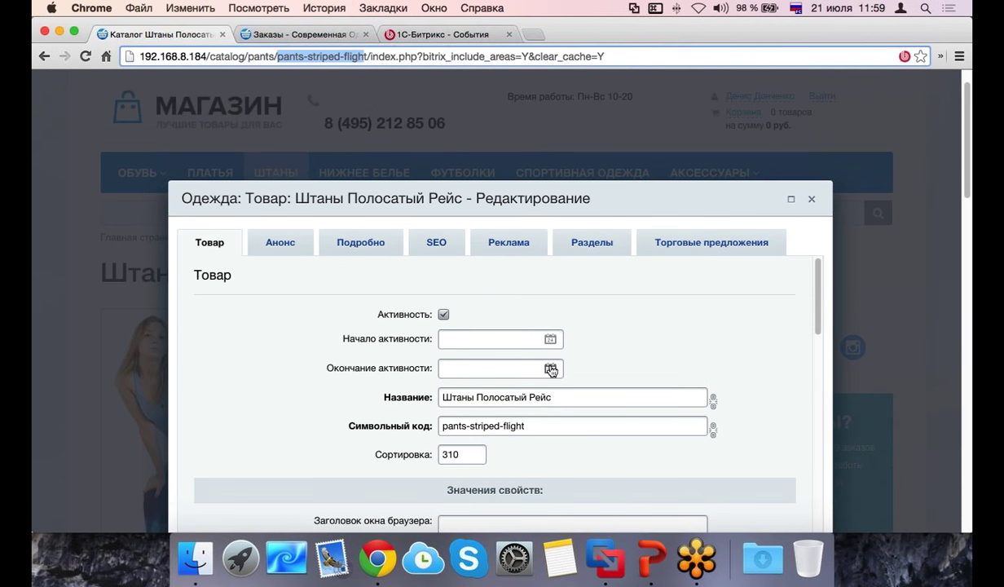
click(551, 369)
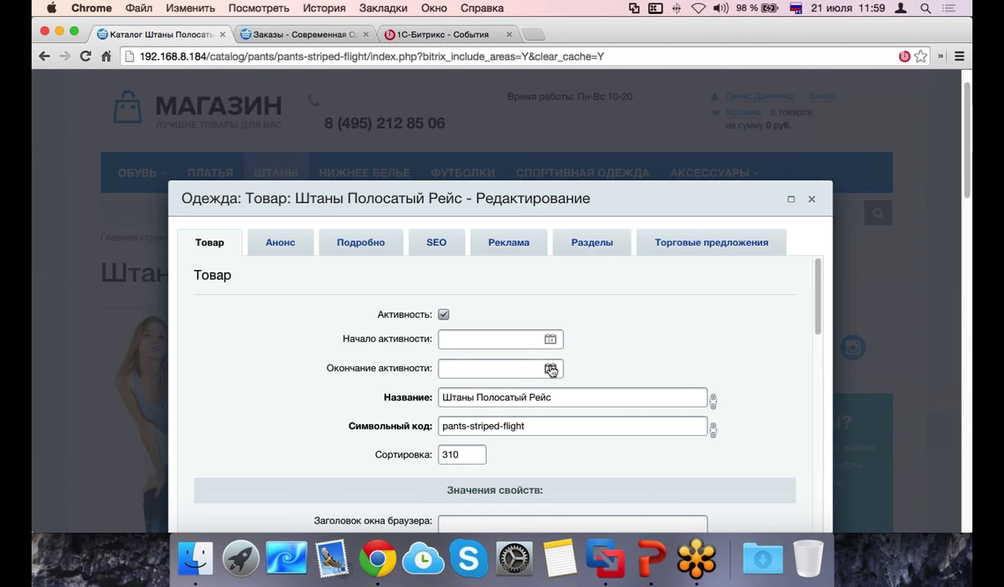
click(551, 369)
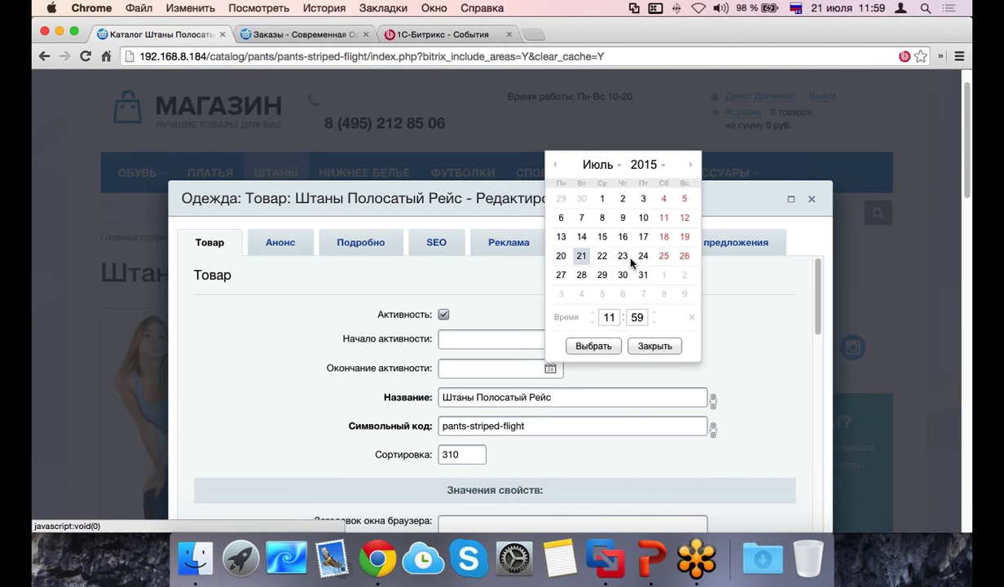
click(644, 347)
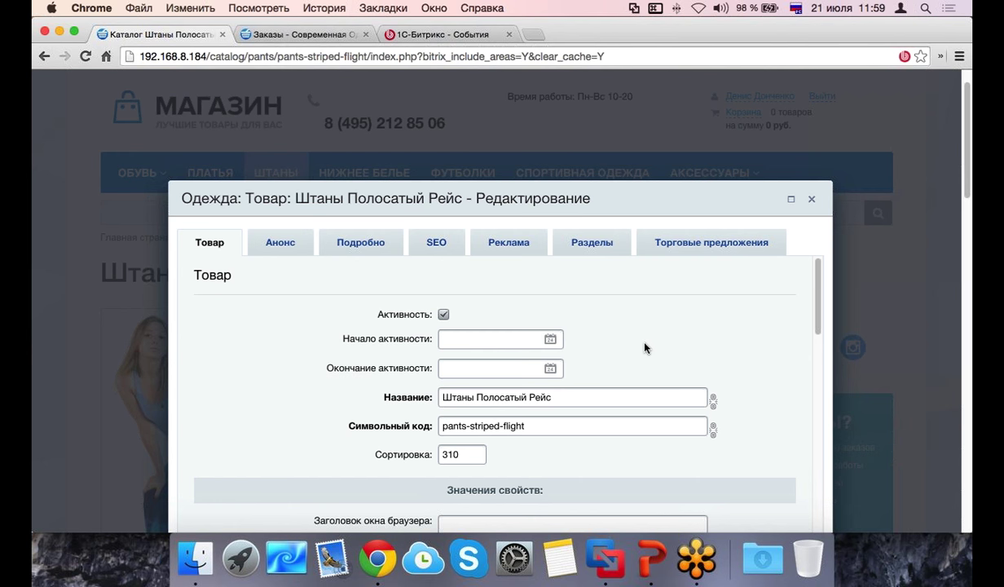
Step: Explore the activity start calendar (Начало активности) by showing August 2015 and removing the time, and close it without choosing a date
scroll(644, 347, down, 1)
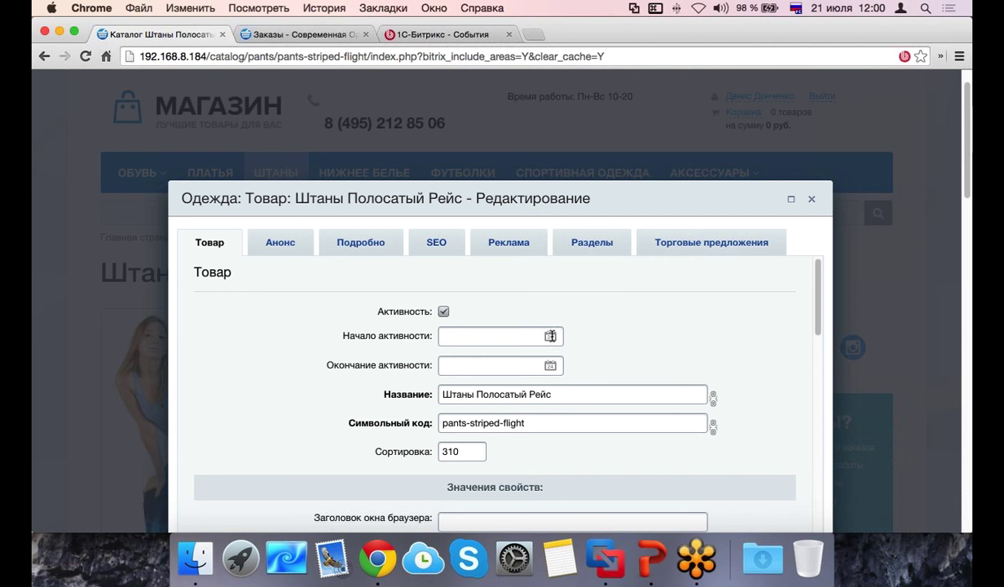
click(550, 336)
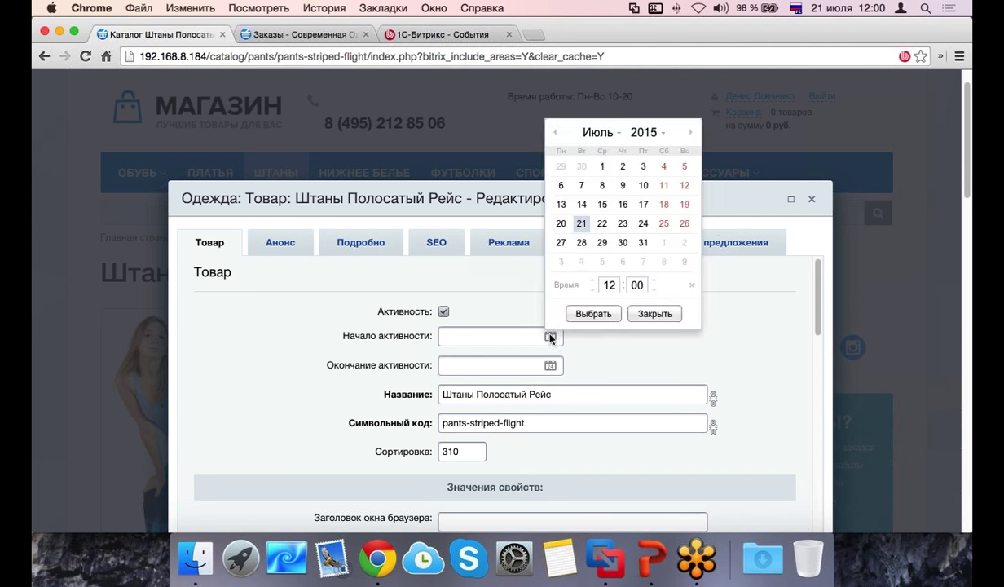
scroll(637, 230, down, 1)
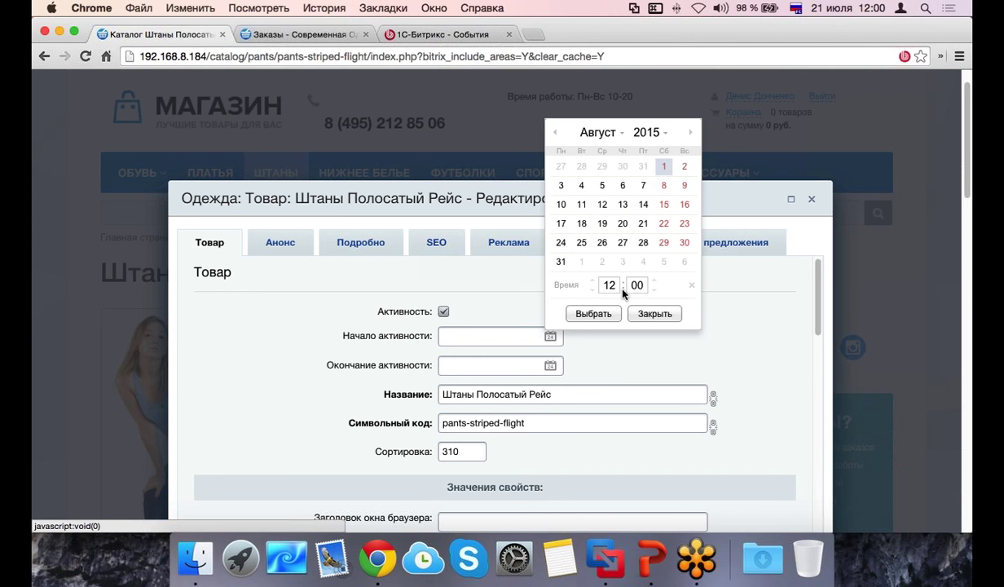
click(691, 285)
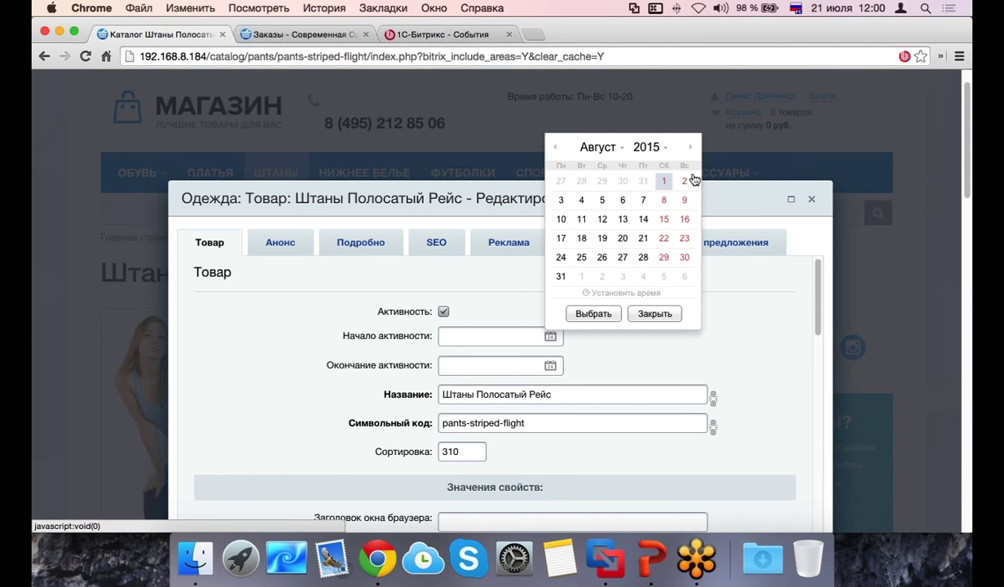
click(667, 313)
Step: Examine the property values section, from the browser title, keywords and meta description fields to the Бренд entries
scroll(414, 383, down, 3)
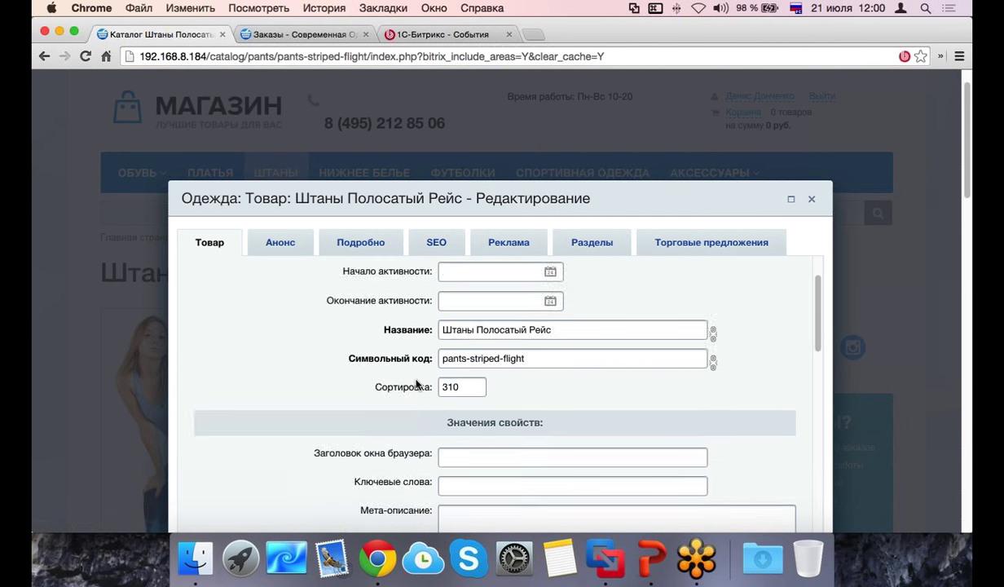
scroll(414, 383, down, 2)
scroll(415, 385, down, 5)
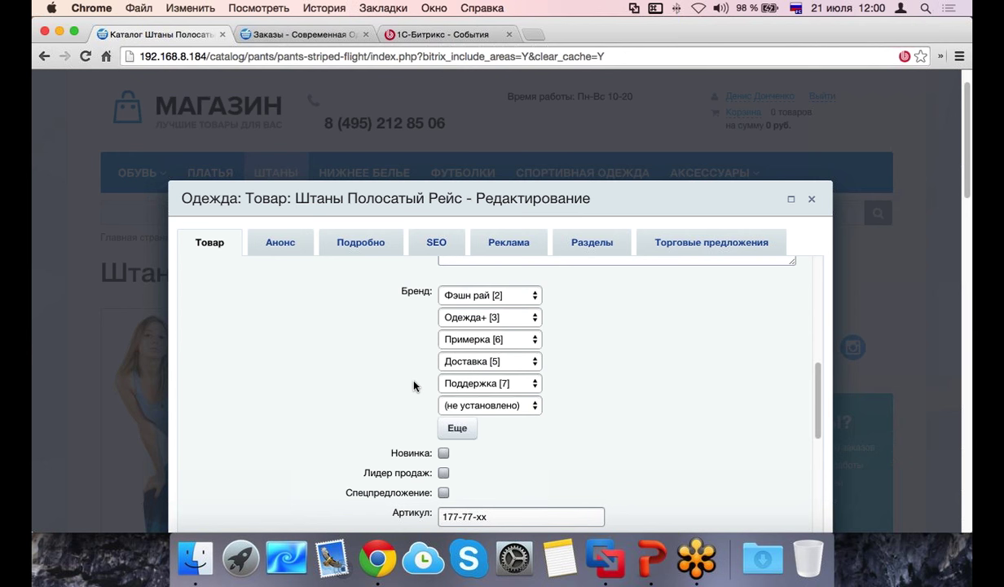
scroll(416, 385, up, 8)
scroll(416, 385, down, 3)
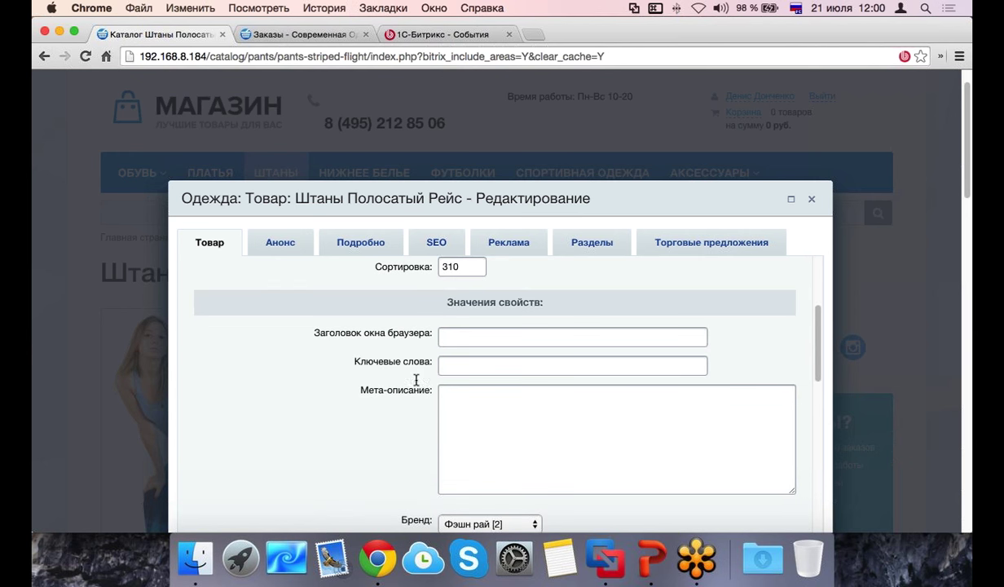
scroll(415, 380, down, 3)
scroll(416, 380, down, 1)
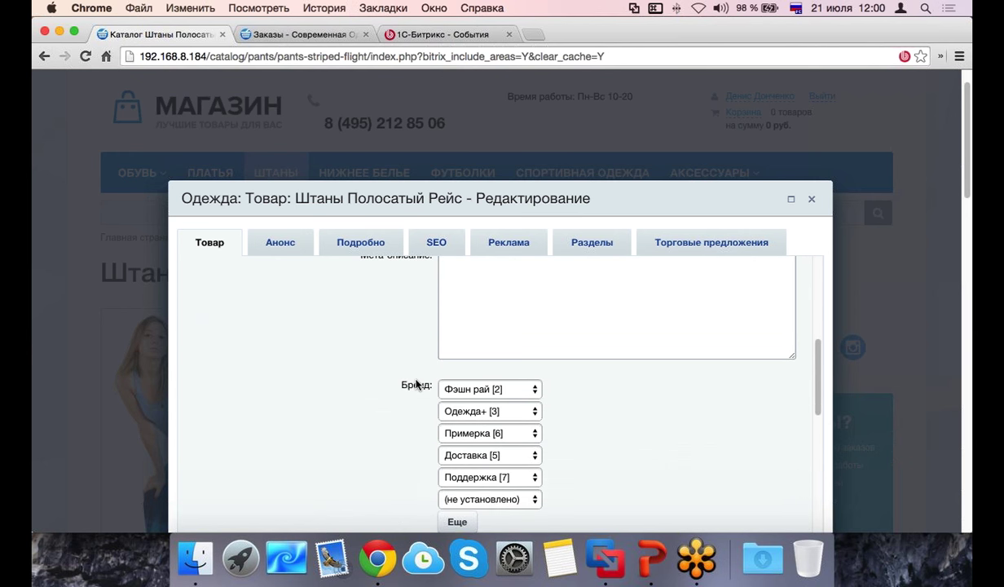
scroll(416, 385, down, 2)
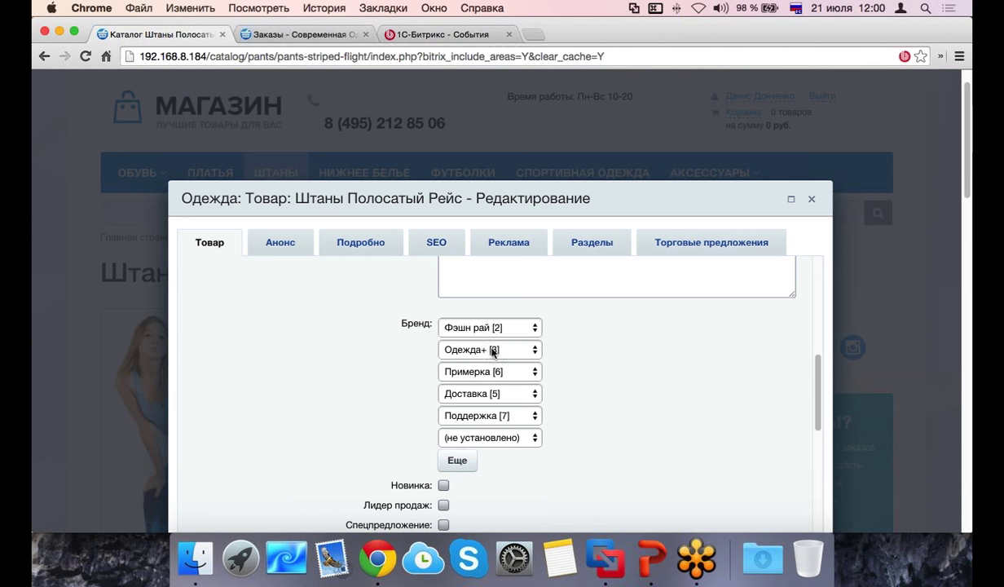
scroll(463, 369, down, 1)
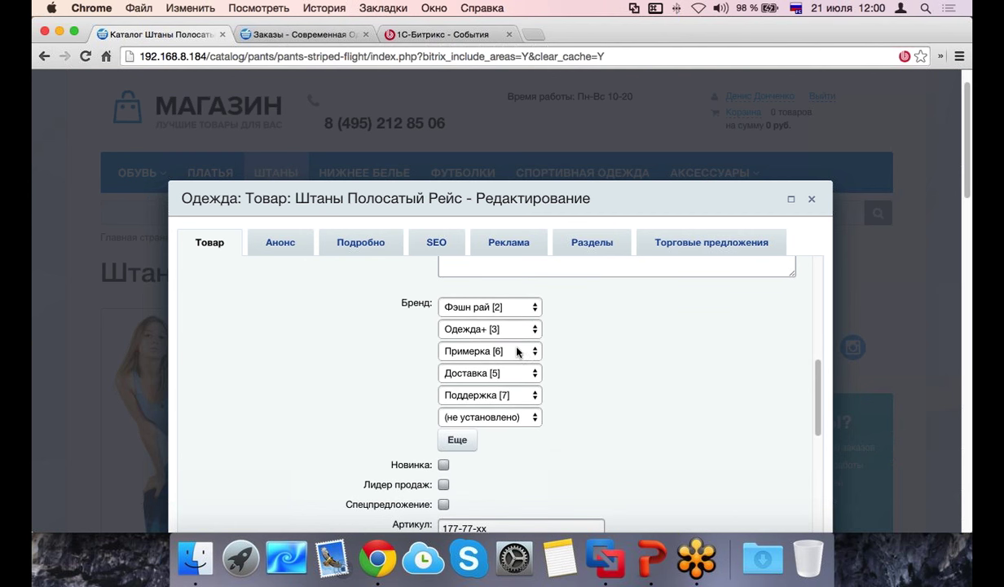
Step: Inspect the Бренд choices and temporarily move the edit window aside to view the brand logos on the product page
click(517, 352)
click(339, 359)
drag(412, 197, 373, 493)
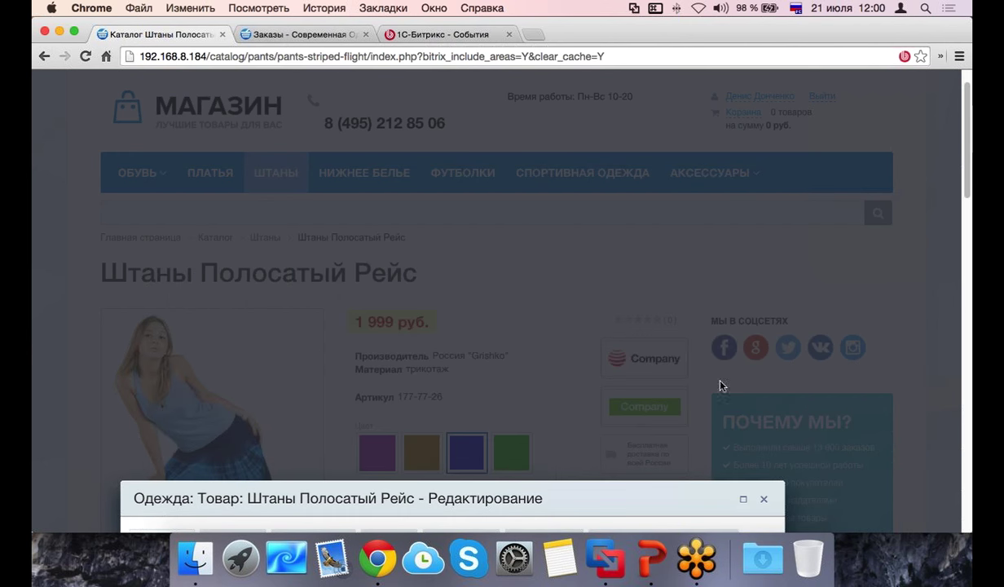
drag(591, 472, 627, 148)
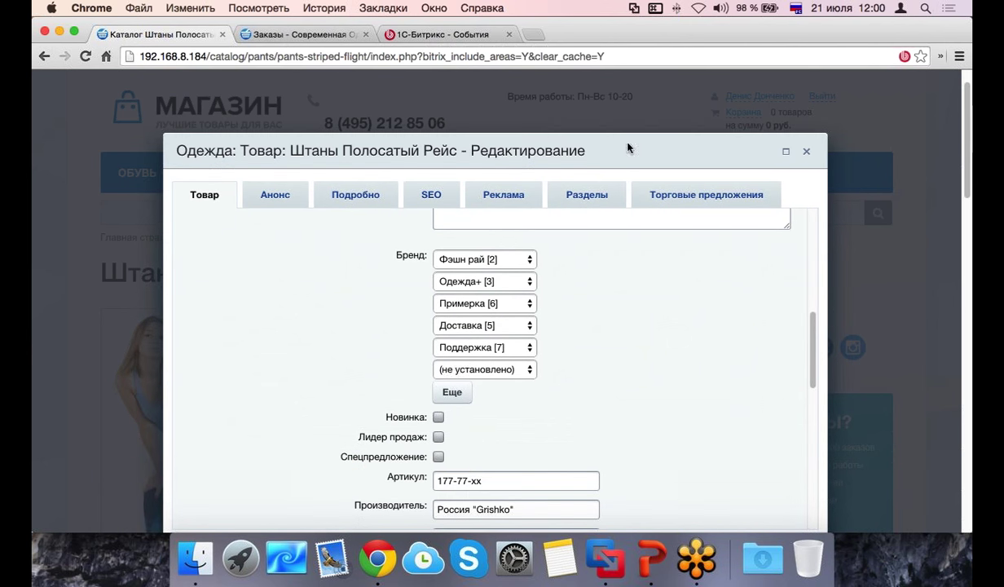
click(482, 369)
click(356, 315)
scroll(355, 315, down, 2)
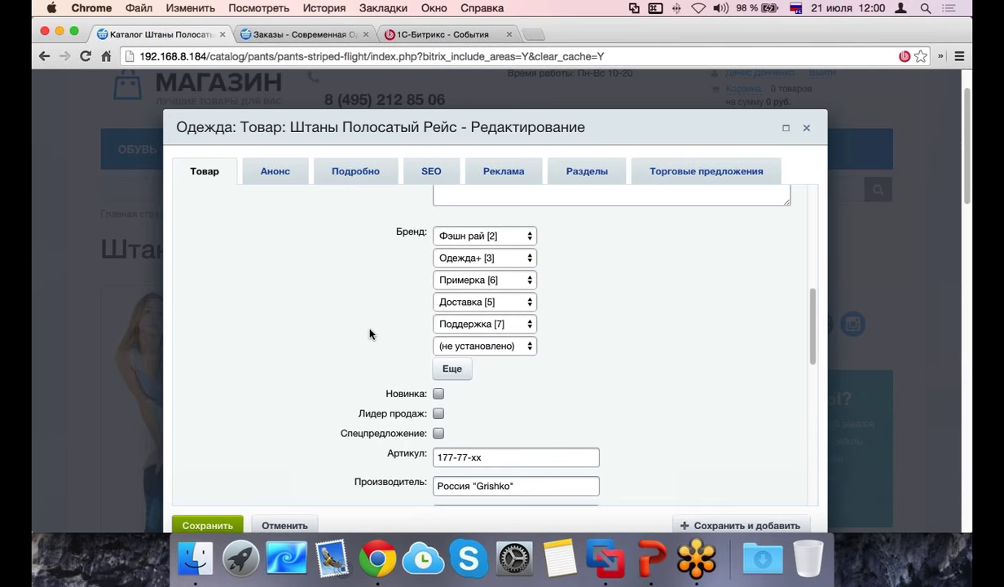
Step: Mark the product as Новинка, Лидер продаж and Спецпредложение
scroll(395, 322, down, 1)
scroll(395, 322, down, 1)
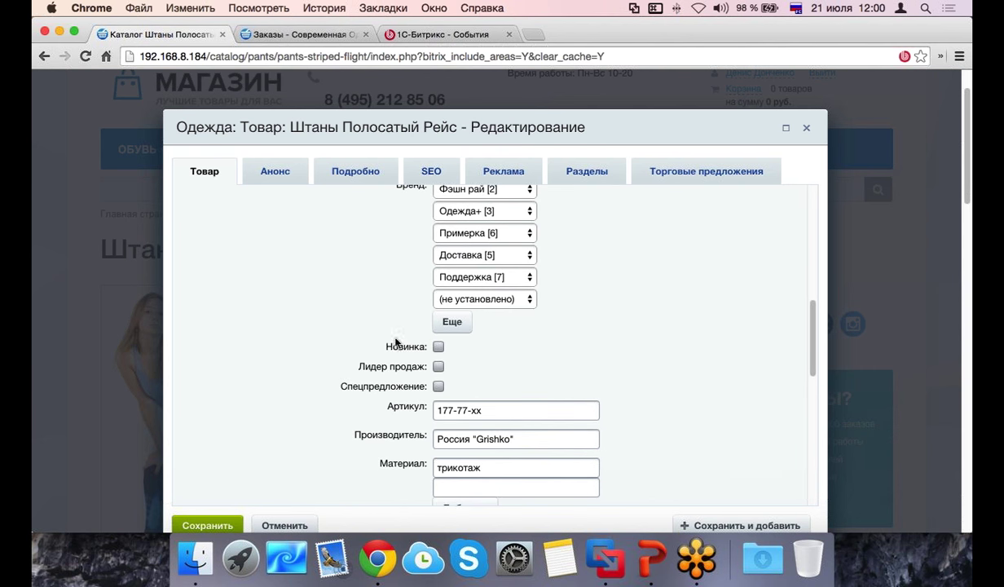
click(438, 347)
click(439, 366)
click(439, 385)
Step: Examine the remaining product properties, from Артикул and gallery pictures to recommended products, comment fields and minimum and maximum price
scroll(400, 407, down, 1)
scroll(404, 412, down, 3)
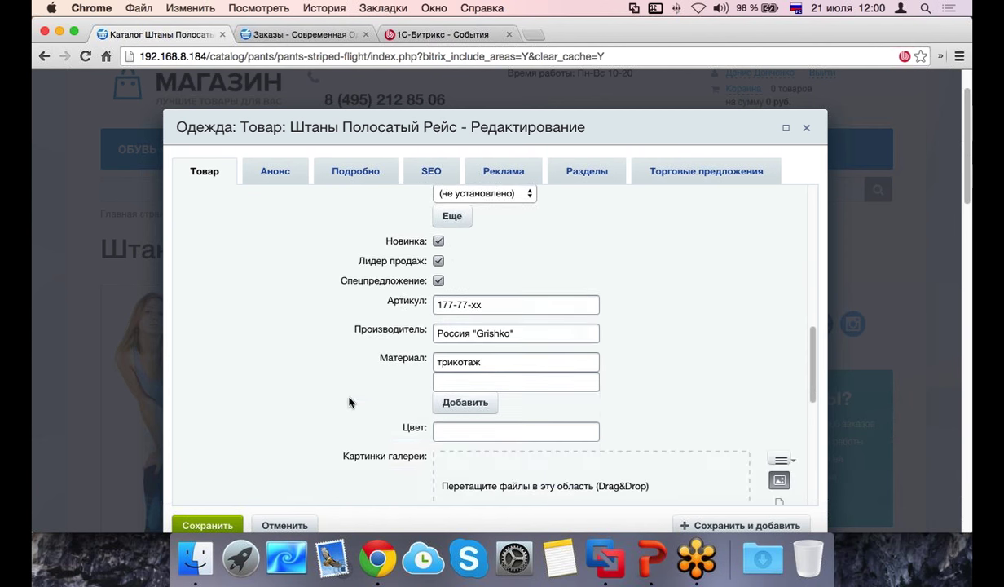
scroll(378, 405, down, 5)
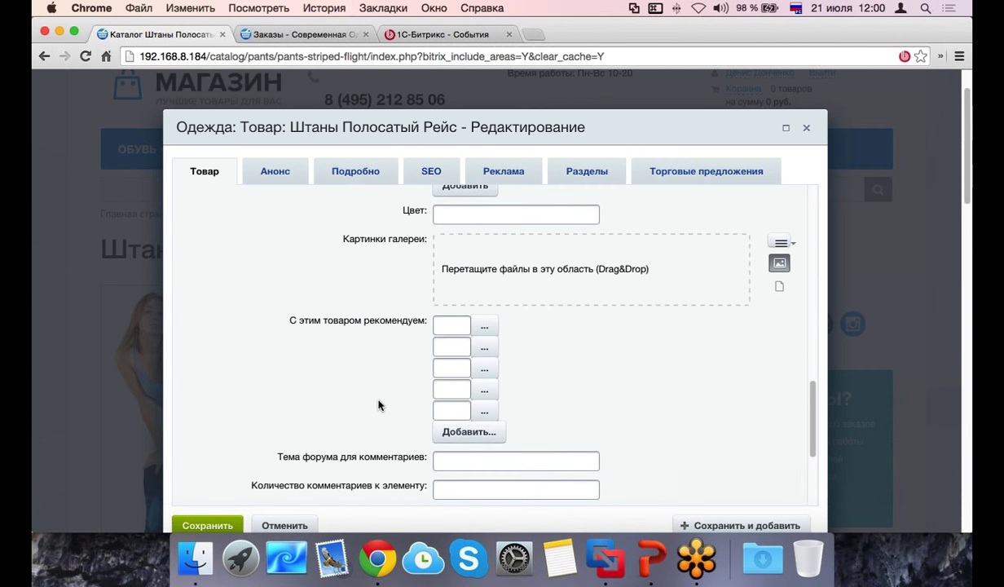
scroll(378, 405, down, 2)
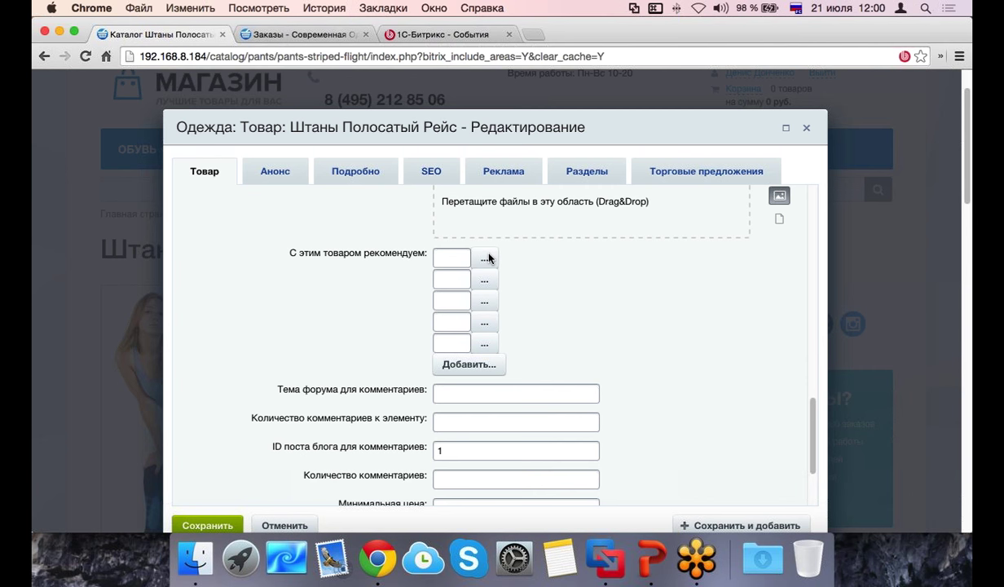
scroll(490, 259, down, 1)
scroll(490, 259, down, 1)
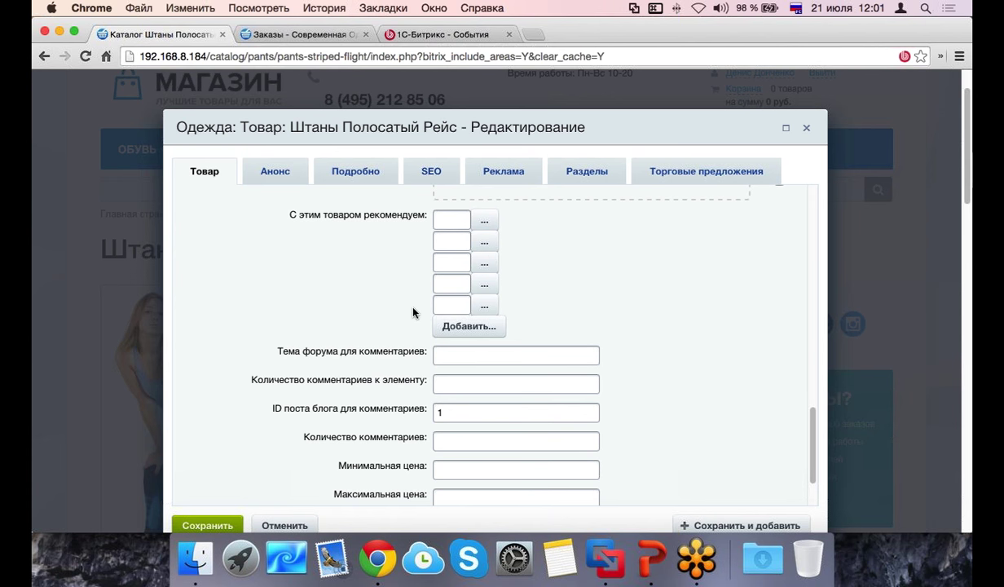
scroll(413, 312, down, 5)
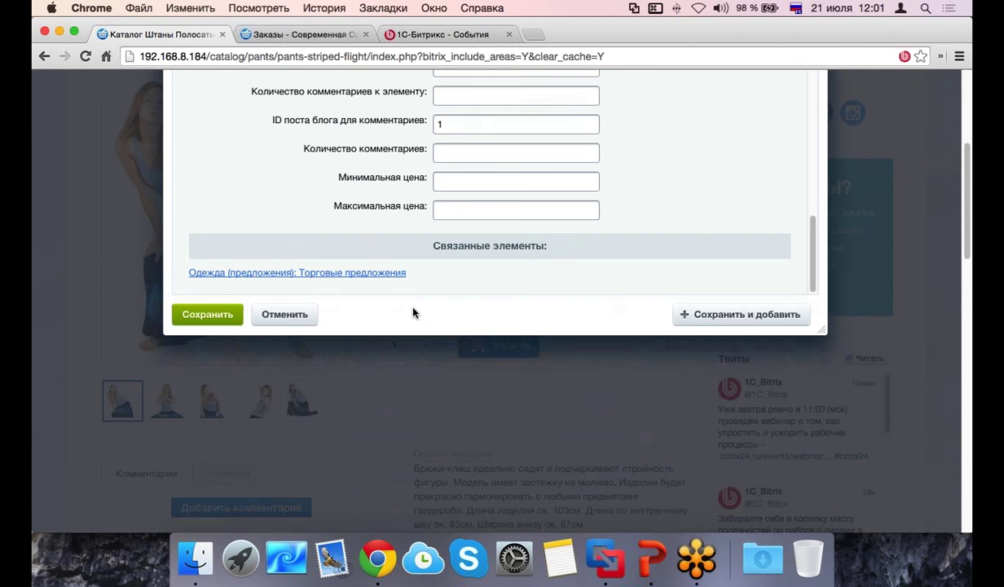
scroll(312, 346, up, 10)
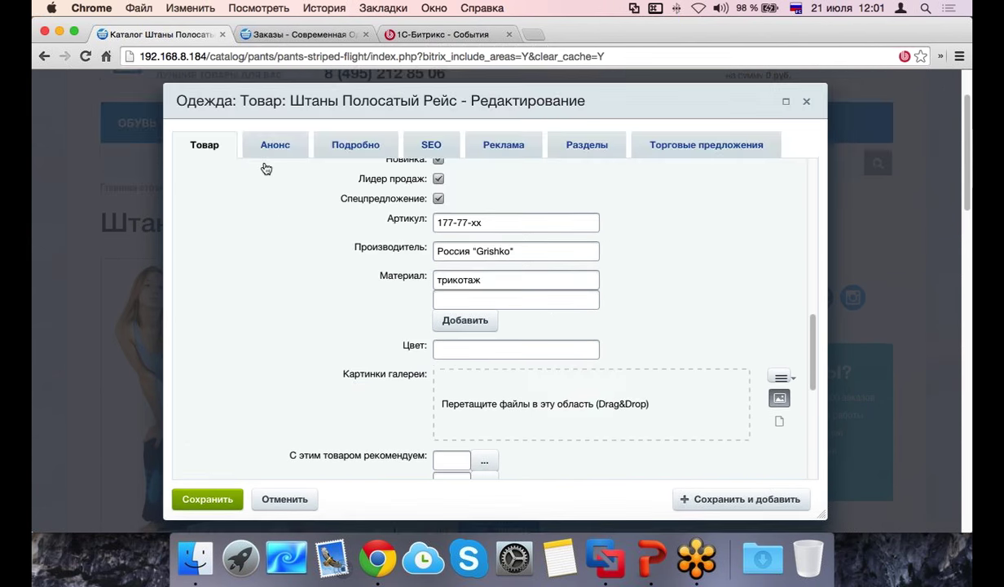
Step: Review the announcement (Анонс) picture and description fields, and the detailed (Подробно) picture and HTML description
click(274, 145)
scroll(361, 244, up, 4)
scroll(365, 398, down, 1)
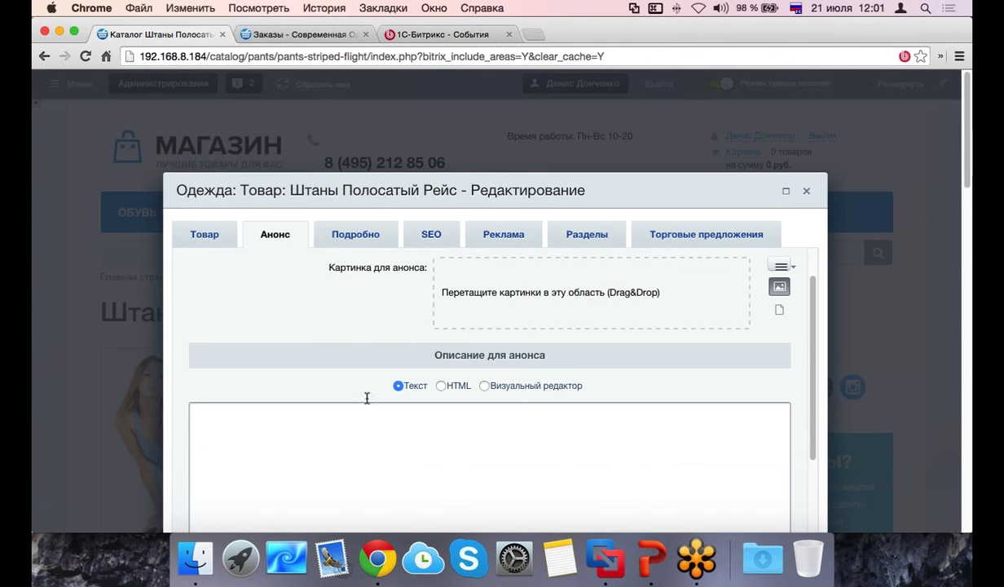
click(371, 236)
scroll(354, 335, down, 3)
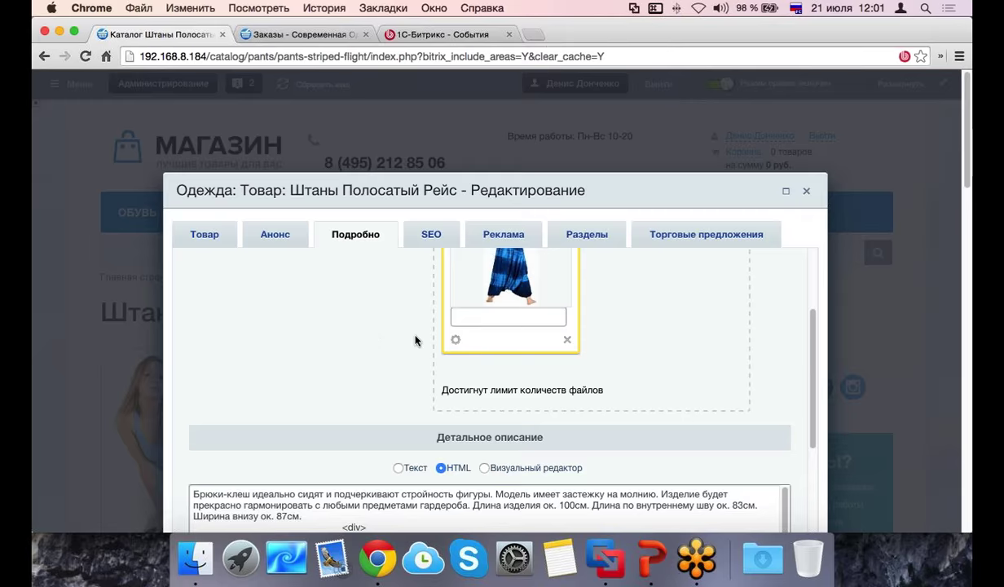
scroll(391, 342, down, 3)
scroll(457, 373, down, 4)
scroll(456, 373, down, 3)
scroll(428, 383, up, 5)
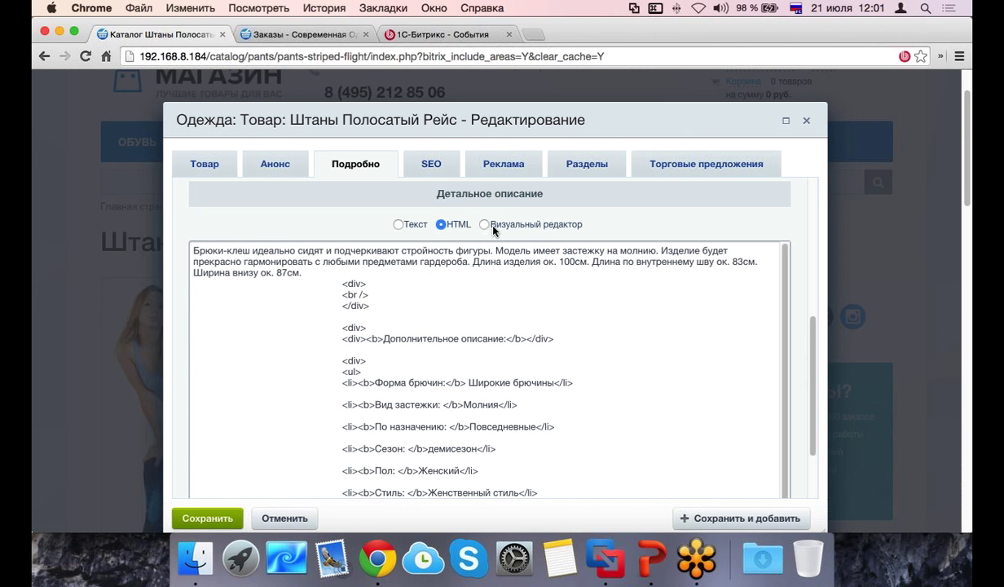
Step: Compare the detailed description's HTML and visual editor modes, leaving it in Визуальный редактор
click(491, 227)
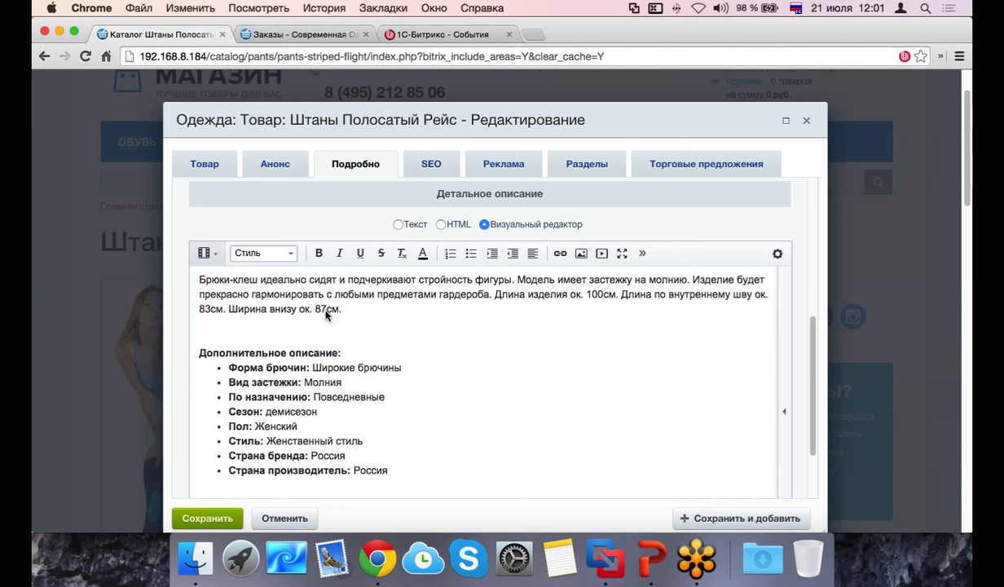
click(438, 227)
click(503, 214)
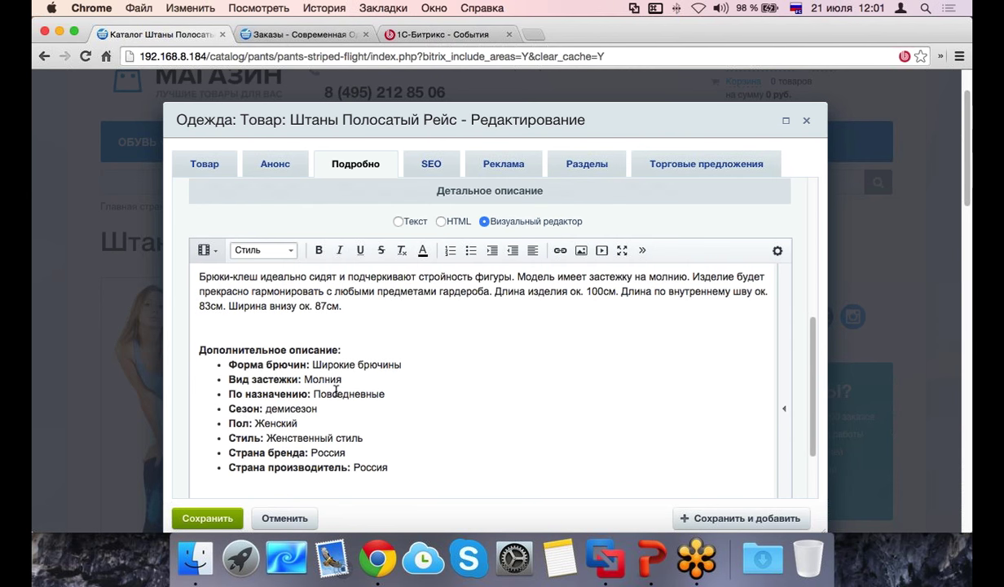
scroll(336, 395, down, 1)
Step: Examine the product's SEO templates for META TITLE, META KEYWORDS and META DESCRIPTION
click(407, 159)
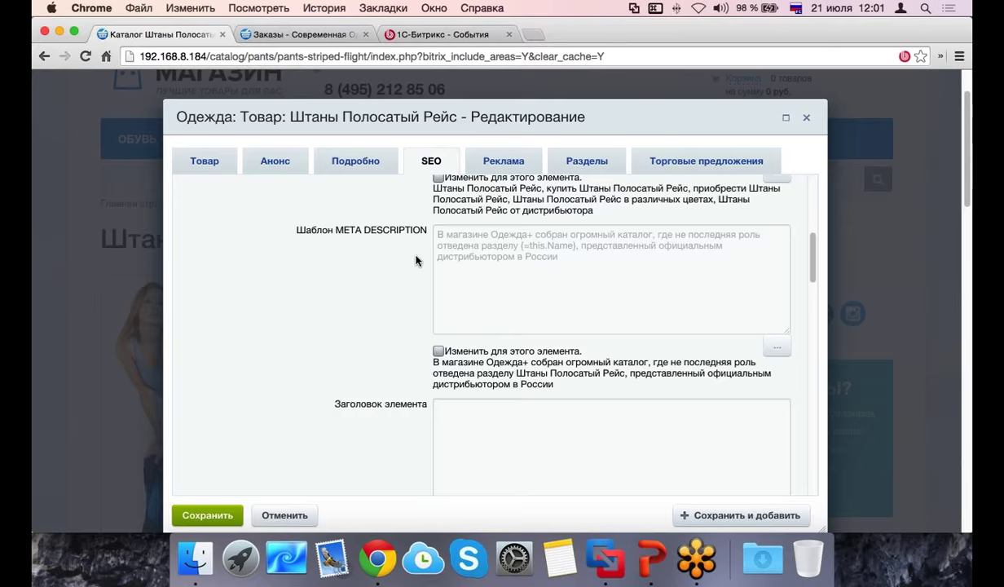
scroll(415, 260, up, 2)
scroll(416, 260, up, 4)
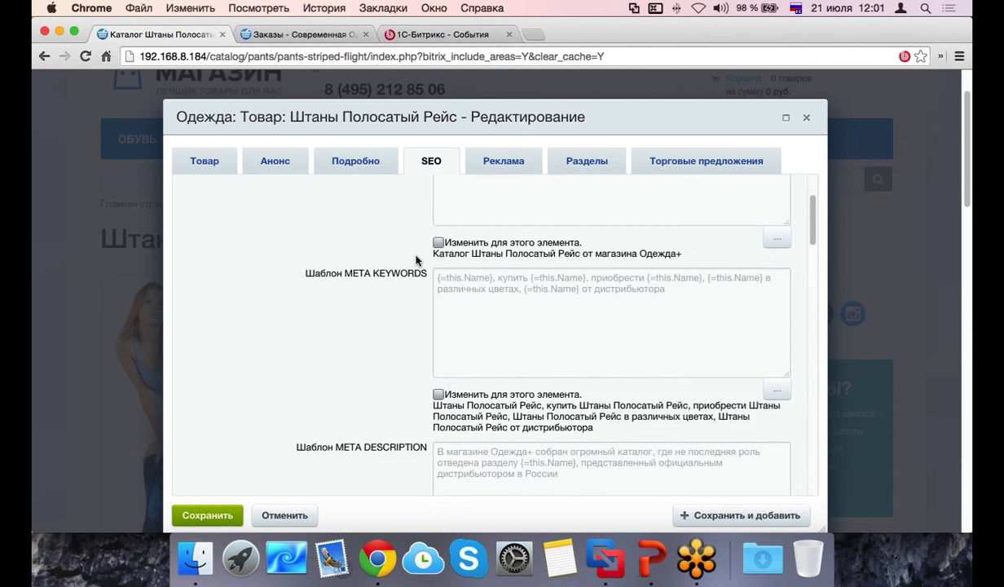
scroll(416, 260, up, 5)
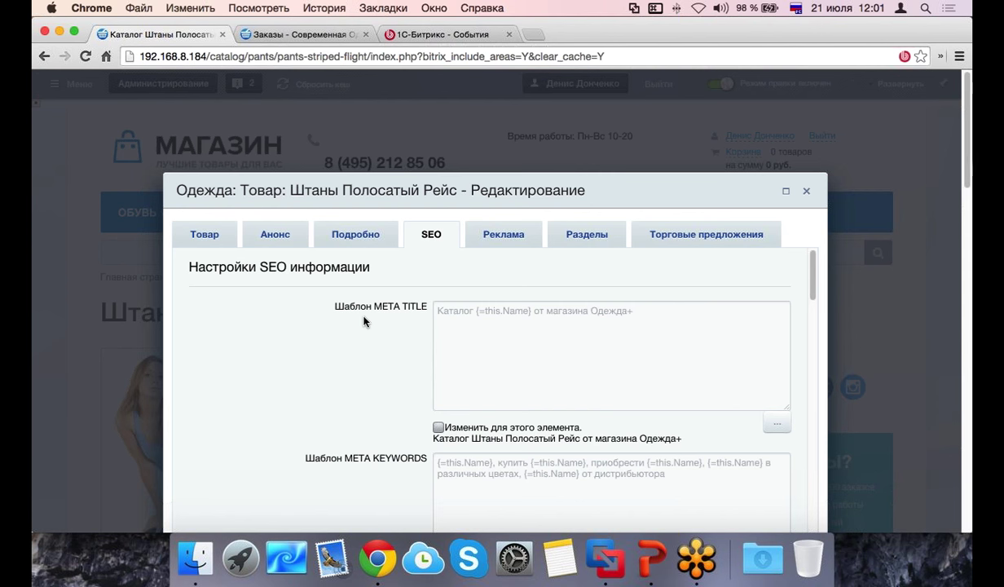
Step: Examine the Яндекс.Директ advertising settings (Реклама) and the product's catalog section assignment (Разделы)
click(500, 239)
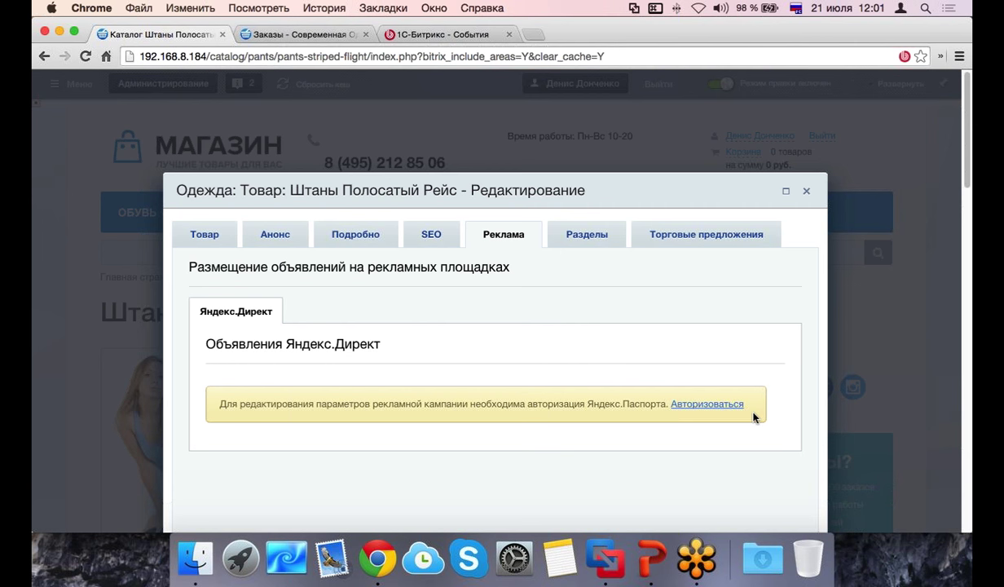
drag(586, 408, 667, 408)
click(583, 232)
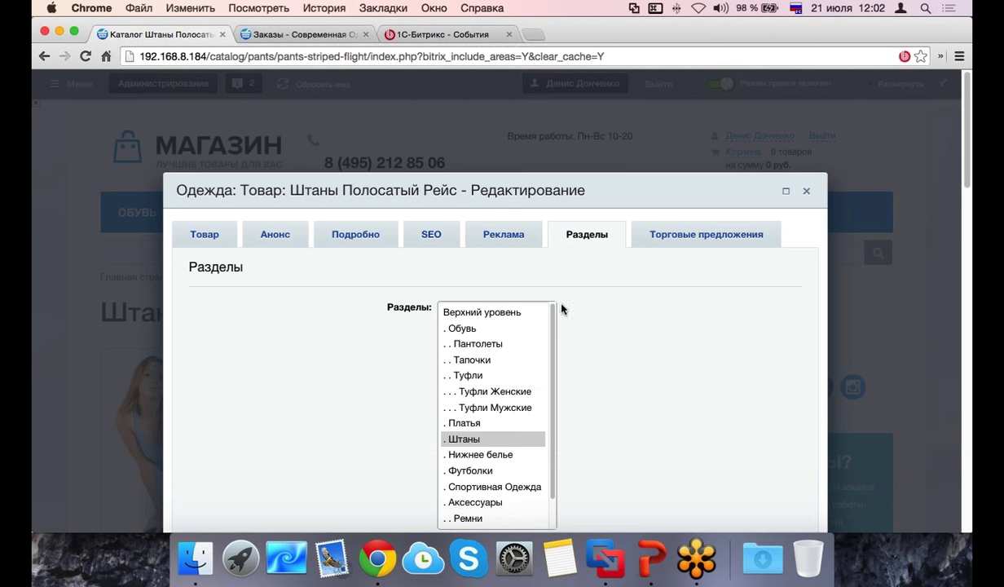
click(637, 243)
click(573, 232)
scroll(530, 361, down, 1)
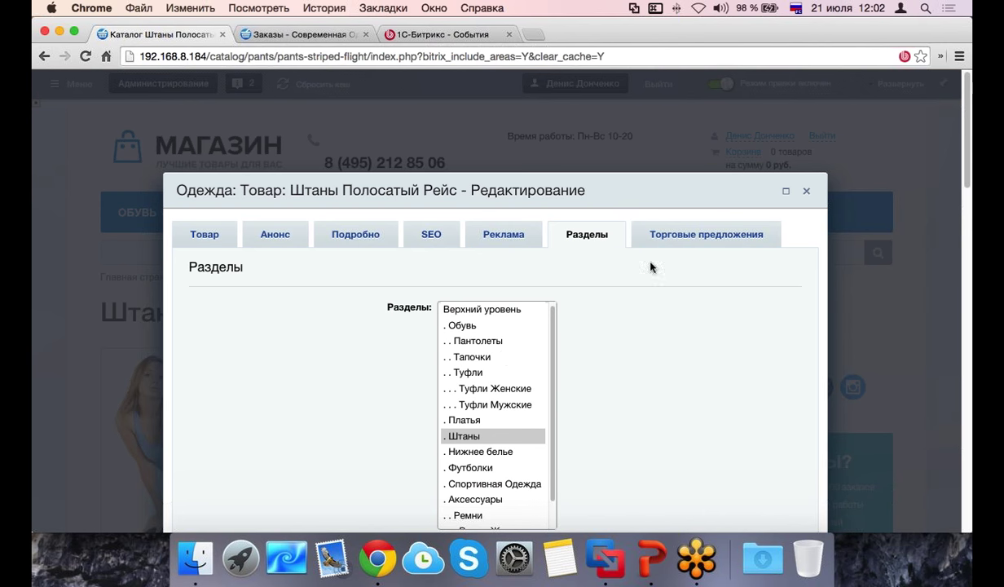
Step: Inspect the trade offers list (Торговые предложения) and temporarily move the edit window aside to view the color and size choices on the product page
click(650, 235)
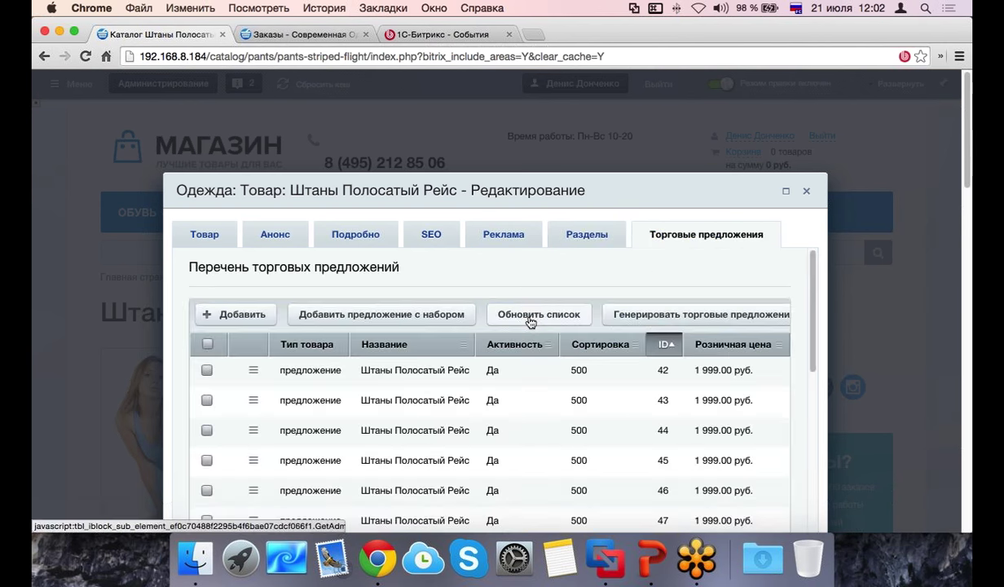
scroll(489, 326, down, 5)
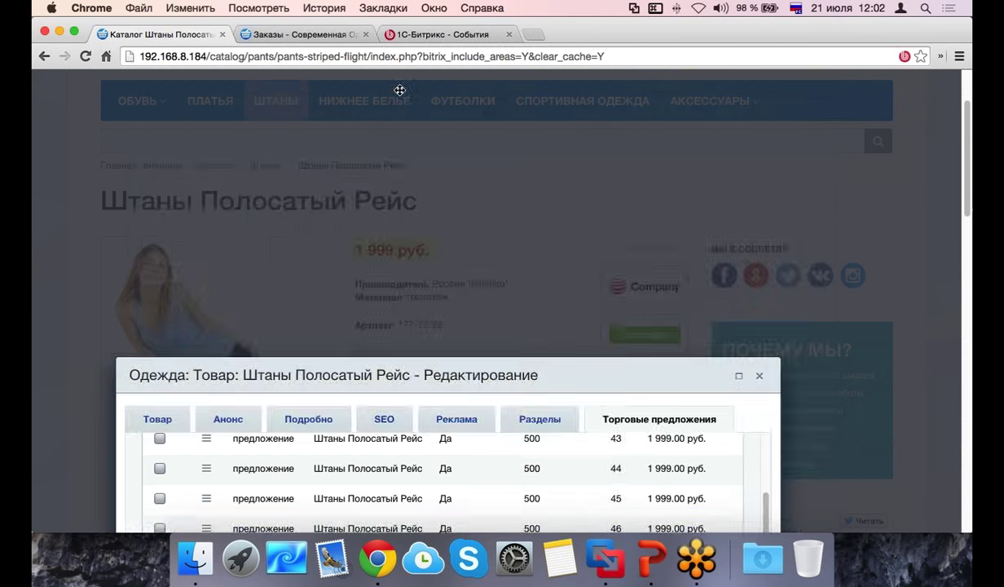
scroll(354, 320, down, 5)
drag(461, 140, 457, 357)
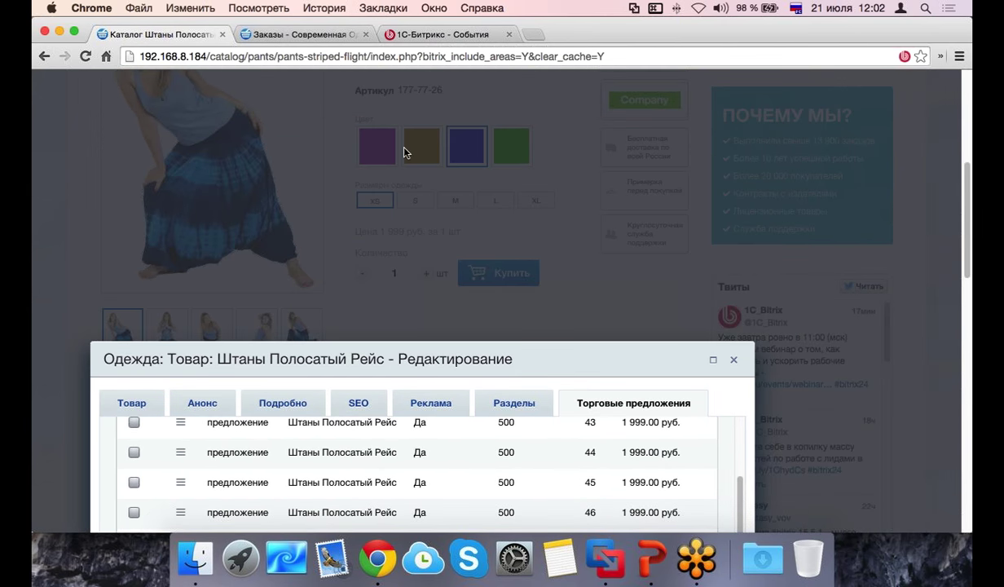
scroll(404, 152, up, 2)
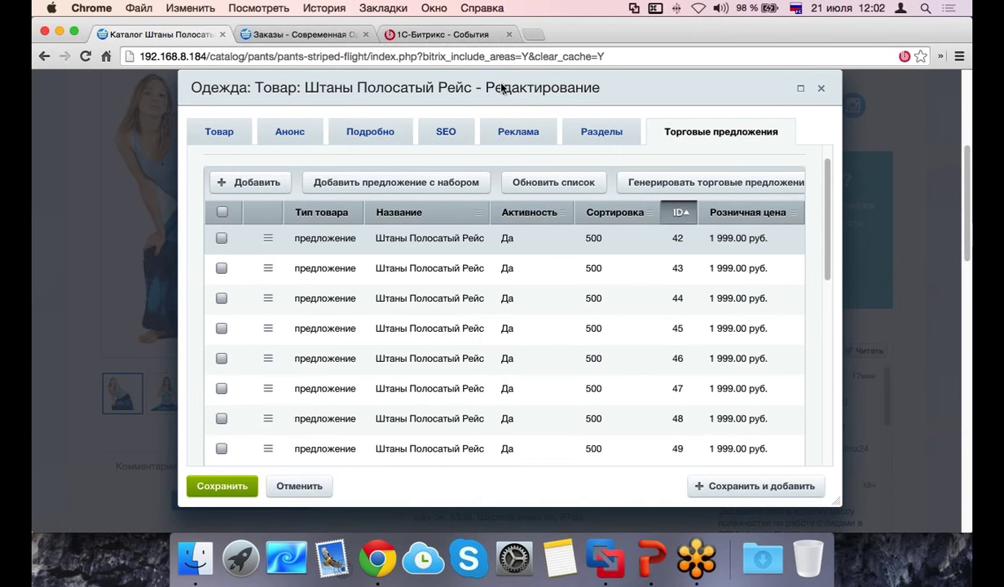
Step: Open the trade offer with ID 43 for editing and review its article number, color, clothing size and pictures
click(267, 268)
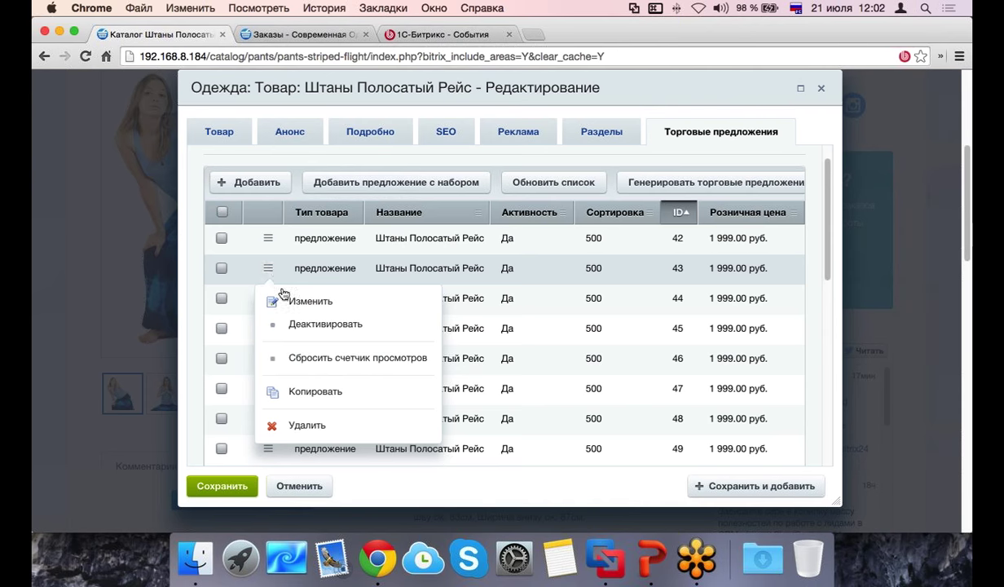
click(283, 293)
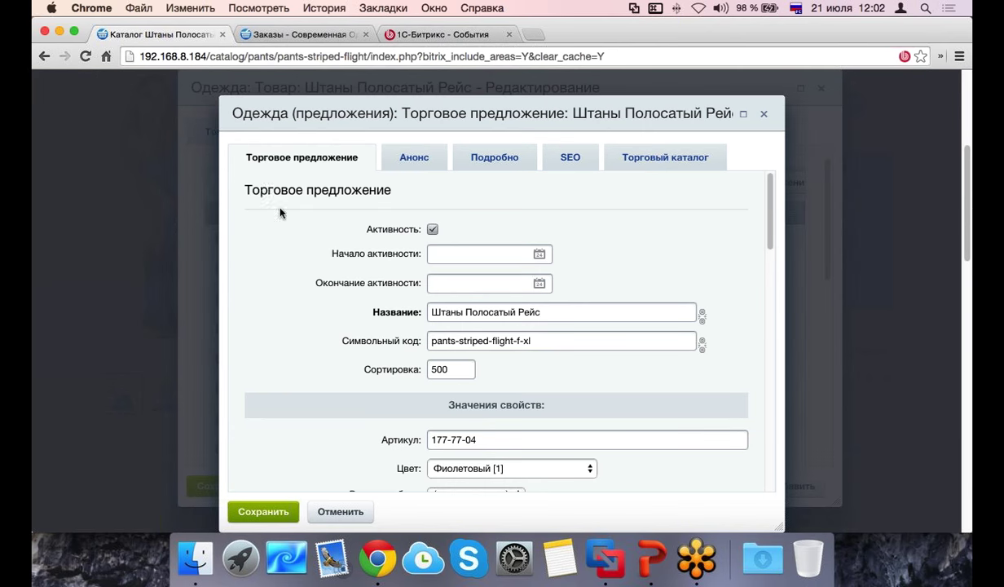
scroll(264, 193, down, 3)
scroll(264, 193, down, 1)
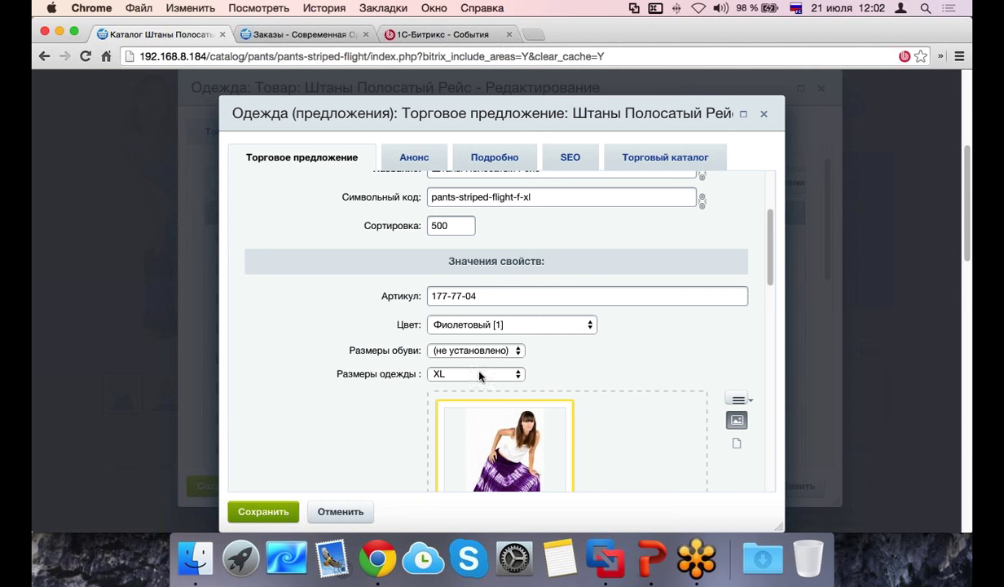
scroll(442, 390, down, 3)
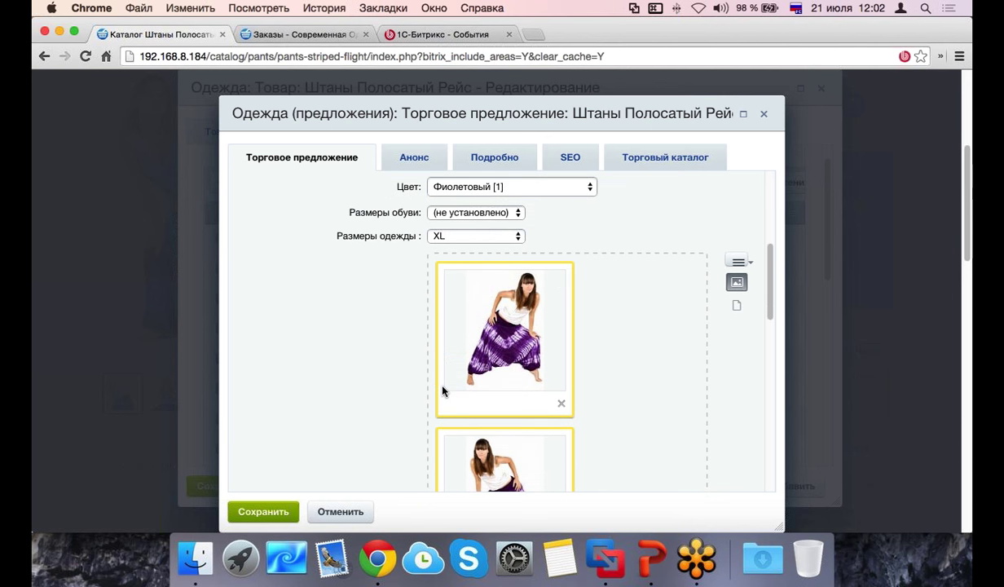
scroll(363, 371, up, 1)
scroll(363, 372, up, 4)
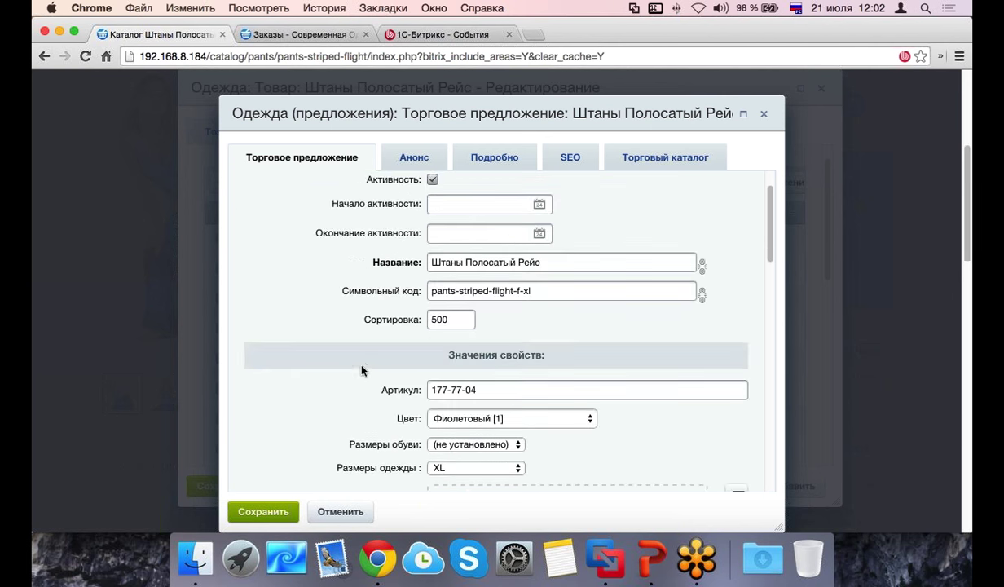
Step: Set the offer's base retail price to 999.00 in its Торговый каталог settings, and save the offer and the product
click(622, 172)
scroll(516, 363, down, 1)
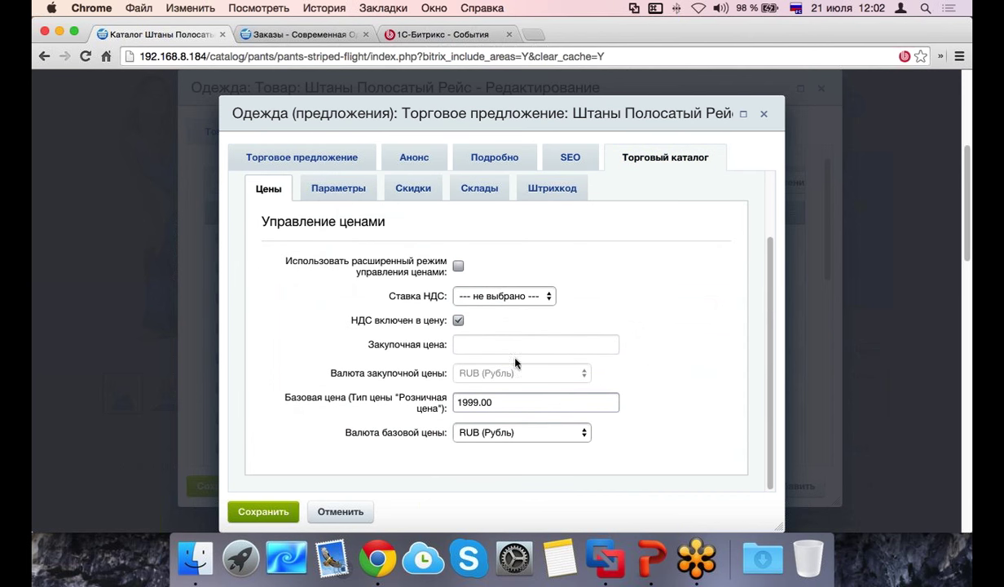
drag(460, 405, 452, 402)
key(BackSpace)
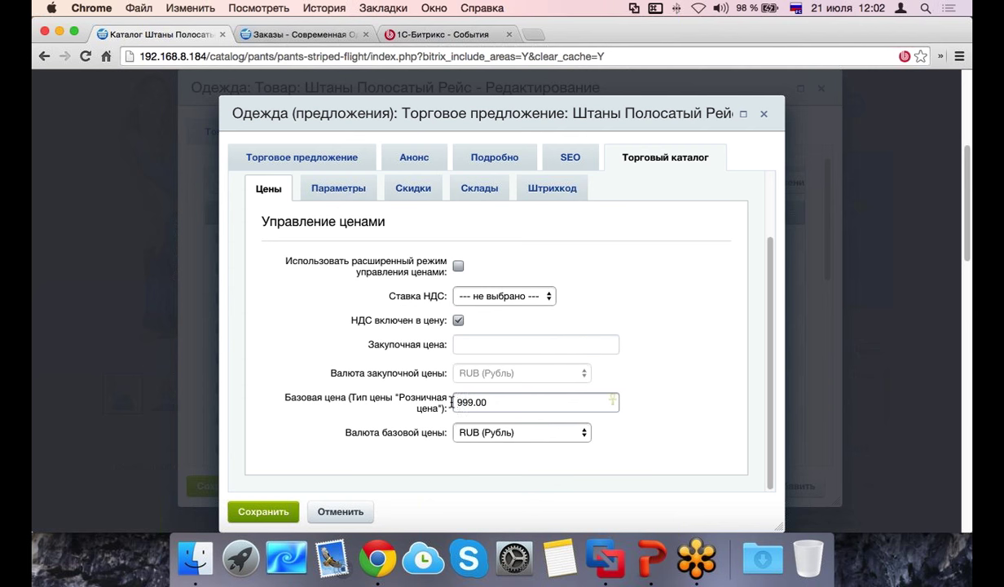
click(273, 516)
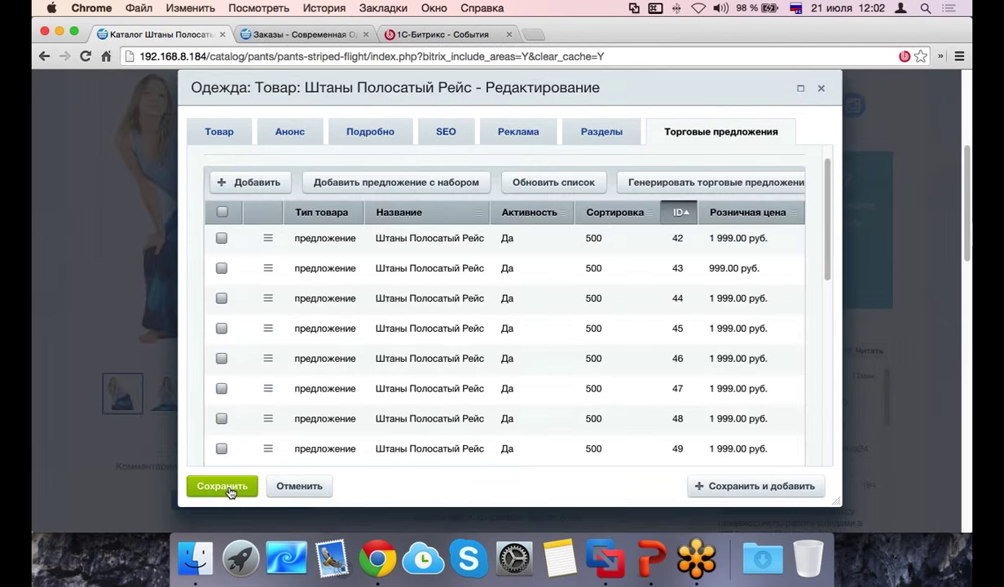
click(225, 487)
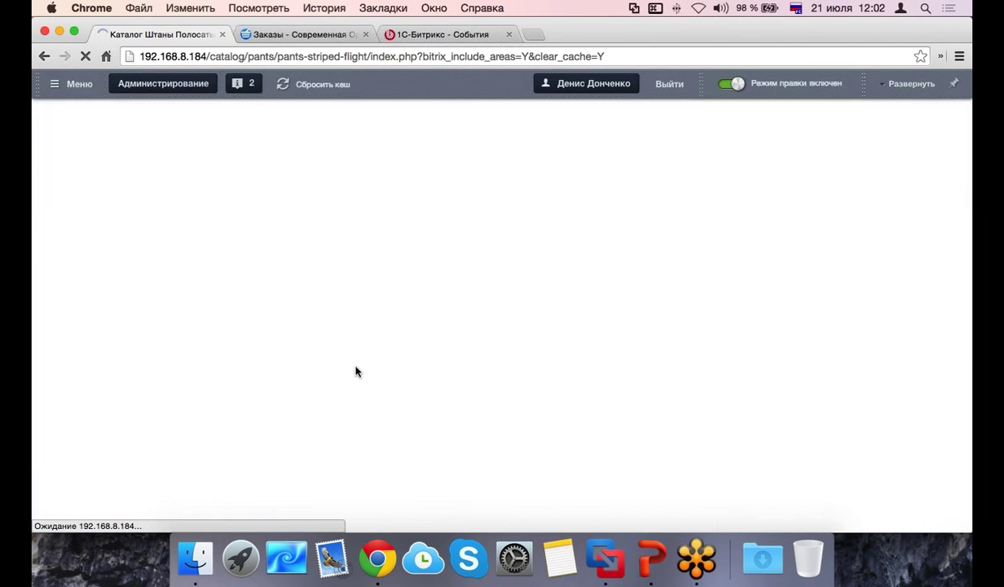
Step: Check the product page price for the violet XL offer against other color and size combinations
scroll(356, 366, down, 5)
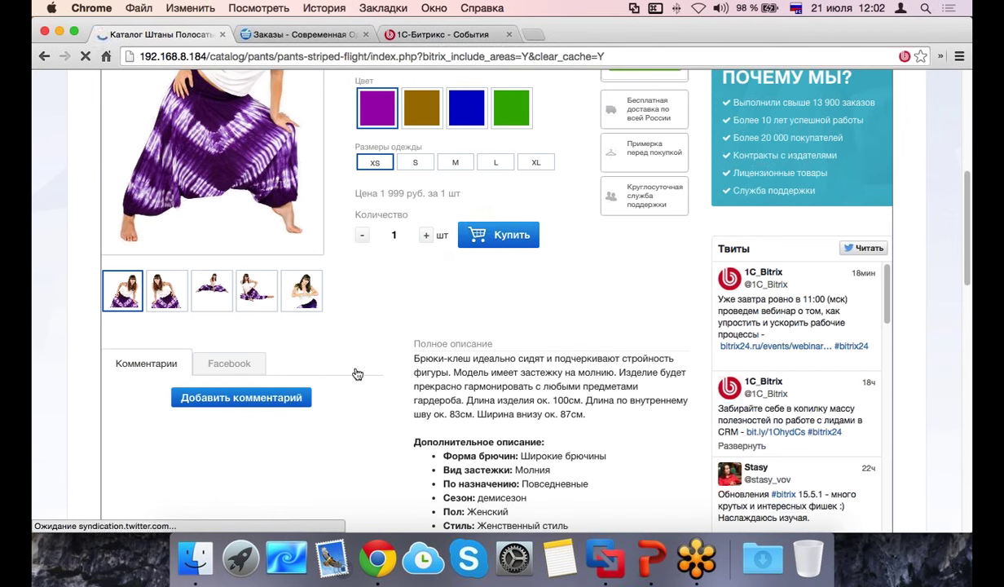
click(534, 162)
scroll(505, 171, up, 3)
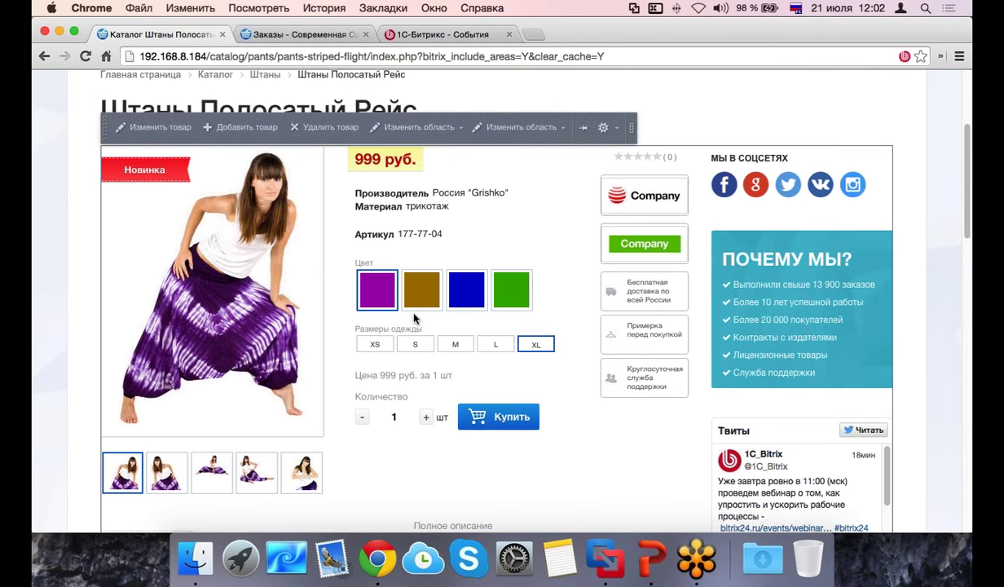
click(421, 290)
click(392, 347)
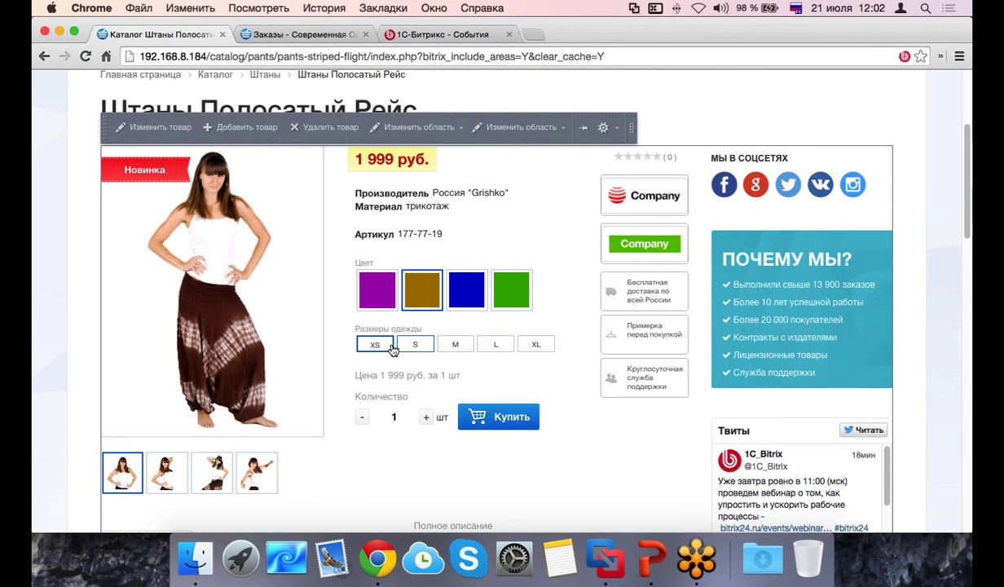
click(511, 290)
click(534, 344)
click(381, 305)
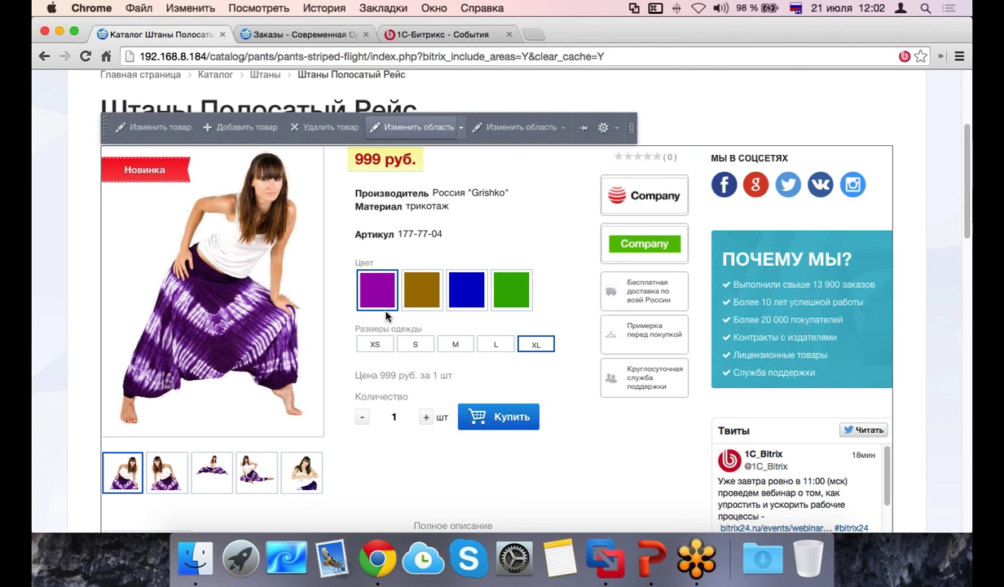
double_click(374, 161)
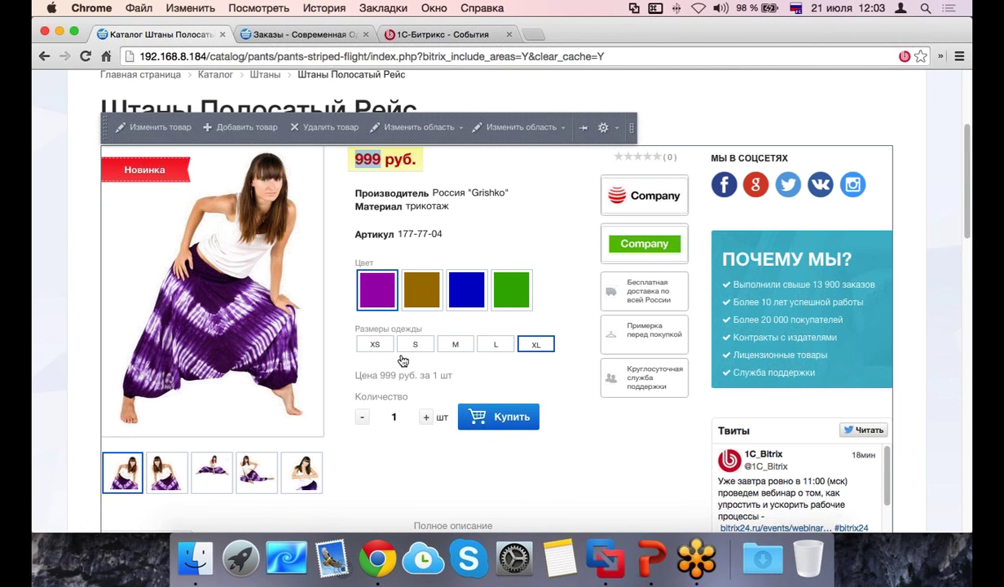
Step: Open the product's trade offers for editing and bring up the trade offer generator to review its fields and property lists
click(158, 130)
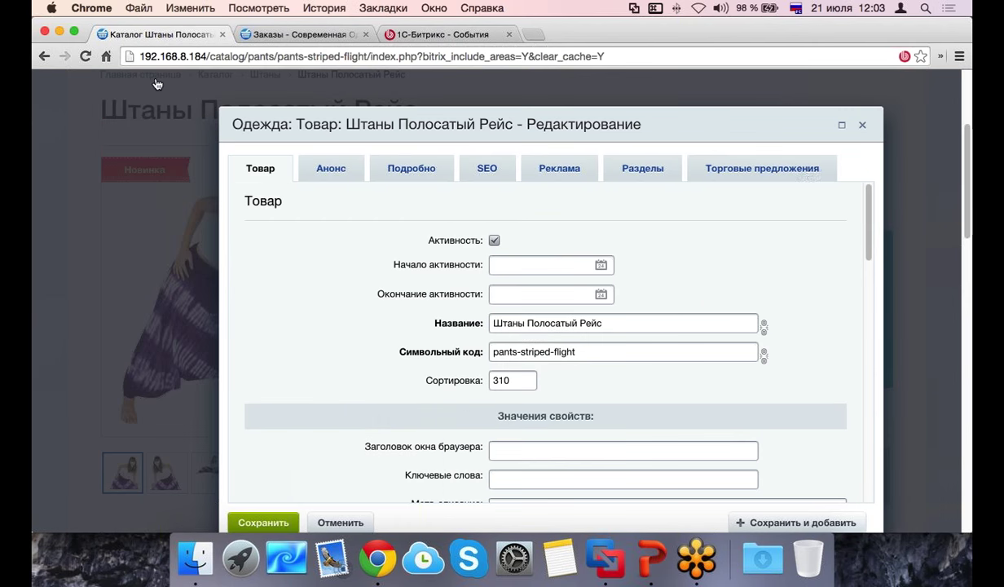
click(812, 174)
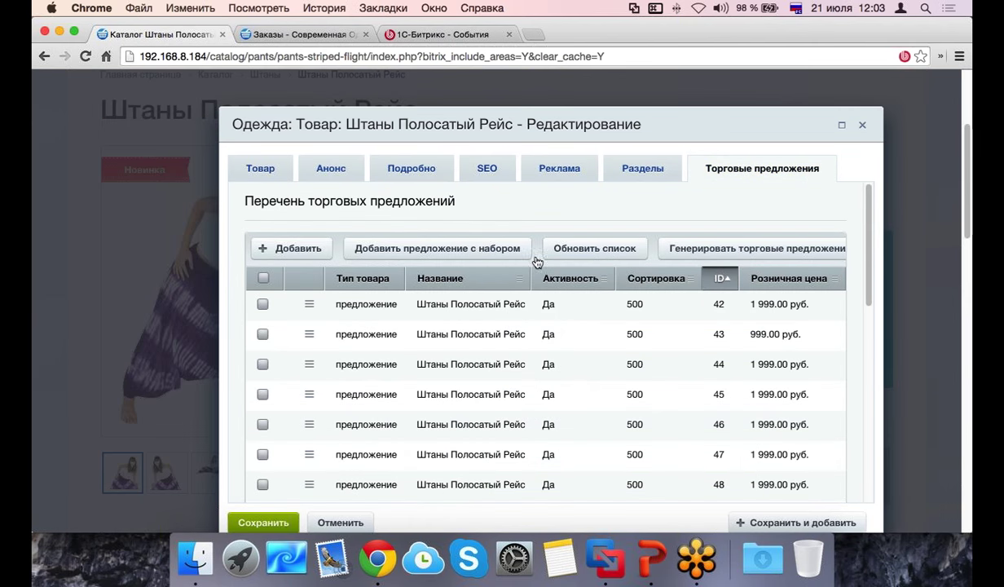
click(749, 251)
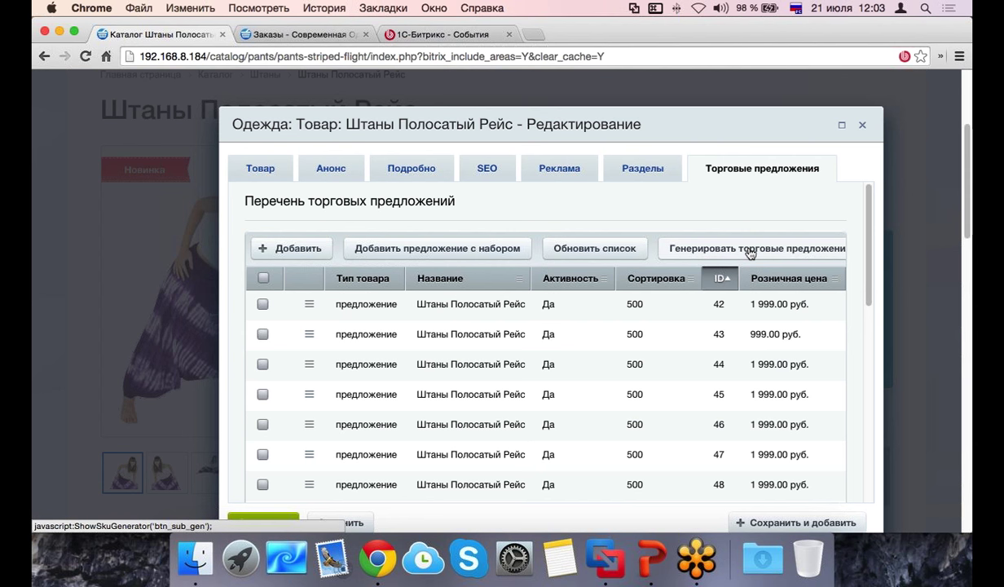
click(750, 254)
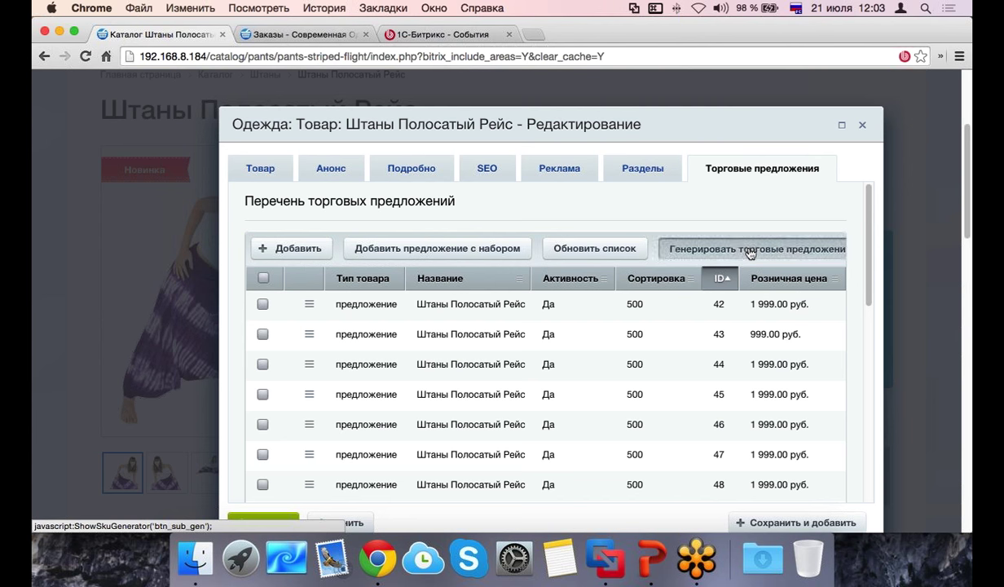
scroll(261, 306, down, 6)
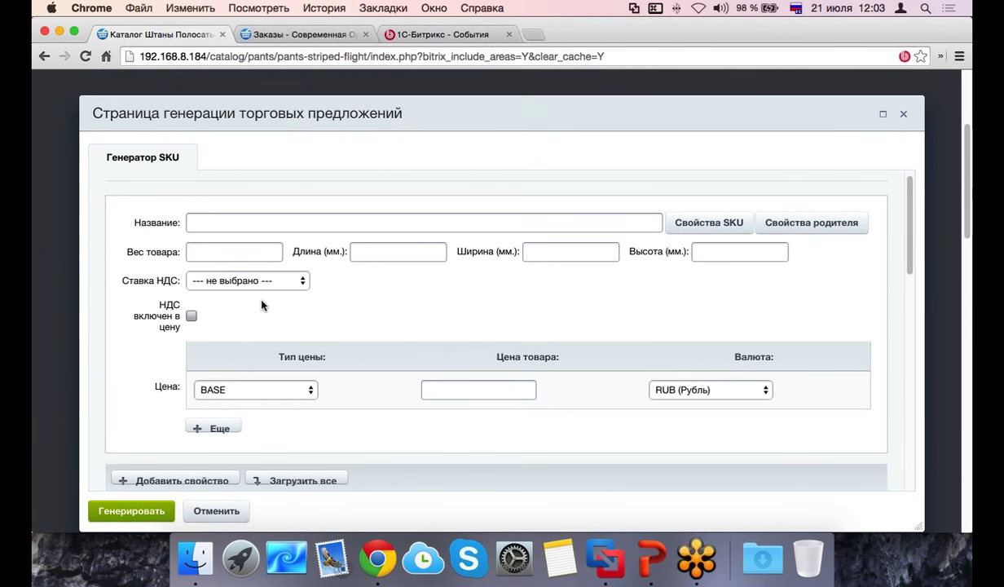
scroll(262, 306, down, 1)
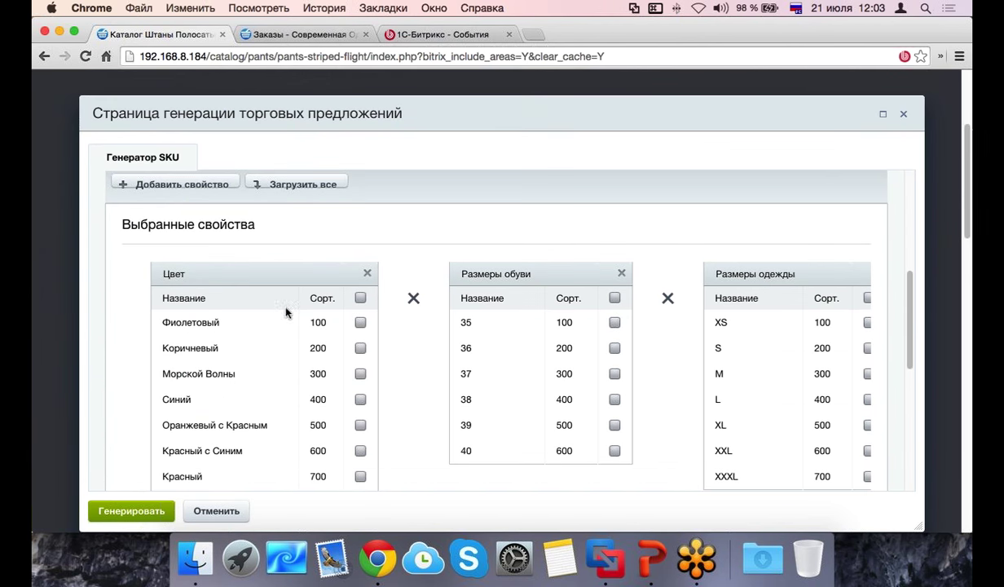
Step: Mark colors Фиолетовый, Коричневый and Морской Волны and shoe sizes 35 and 36 in the generator, and close it without generating offers
drag(190, 274, 163, 274)
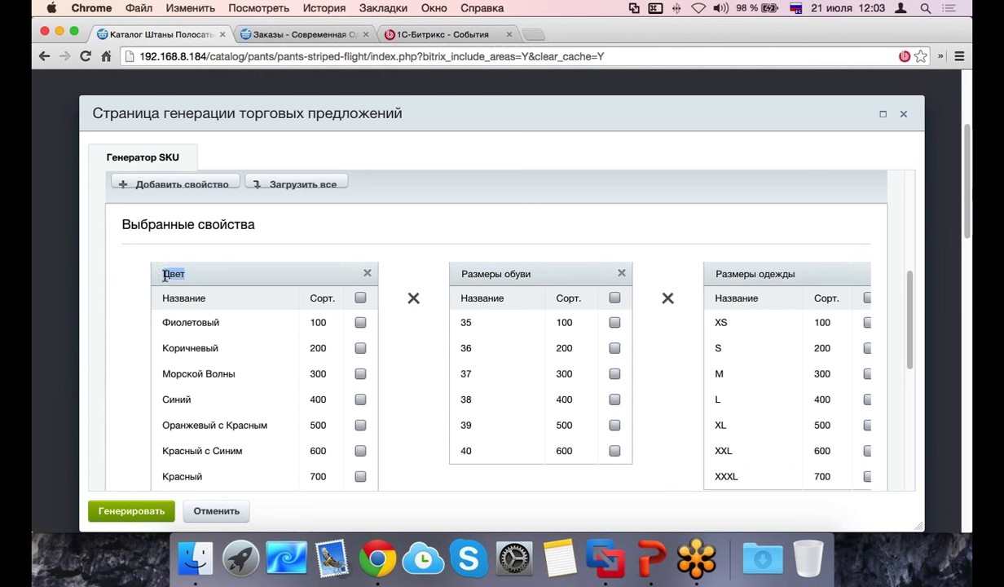
click(360, 322)
click(360, 348)
click(360, 373)
drag(544, 274, 457, 273)
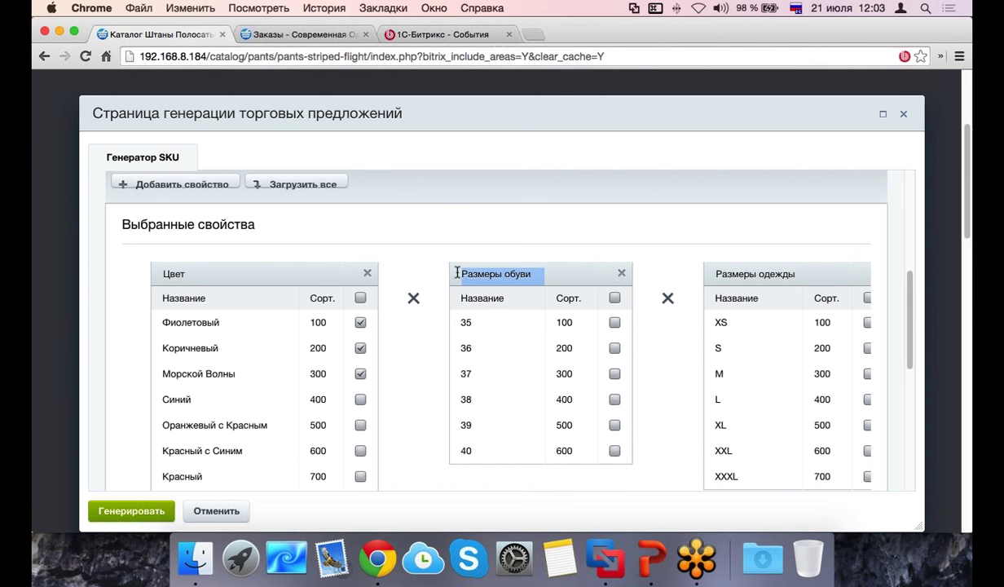
click(614, 322)
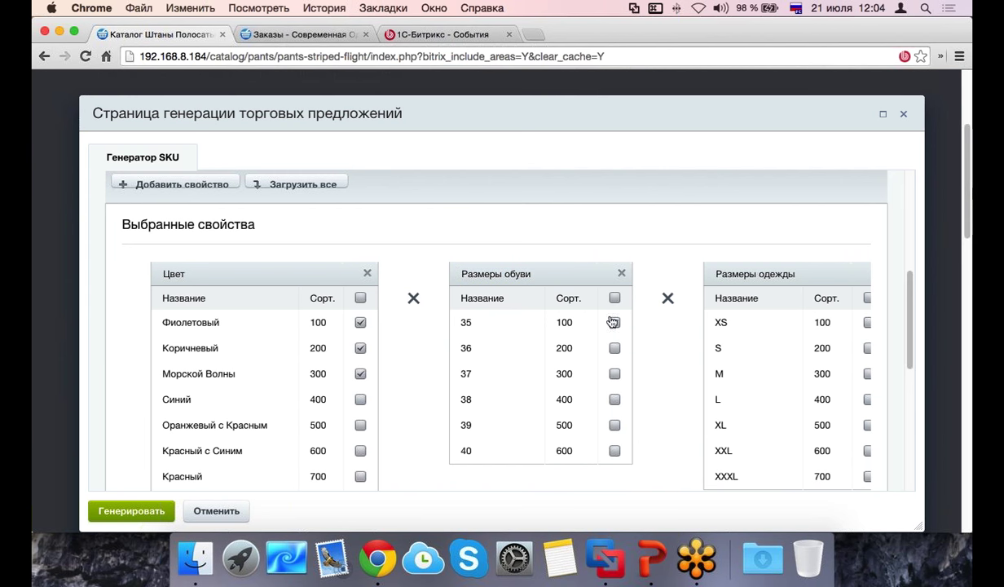
click(614, 348)
scroll(344, 304, down, 5)
scroll(344, 303, up, 4)
scroll(344, 303, up, 10)
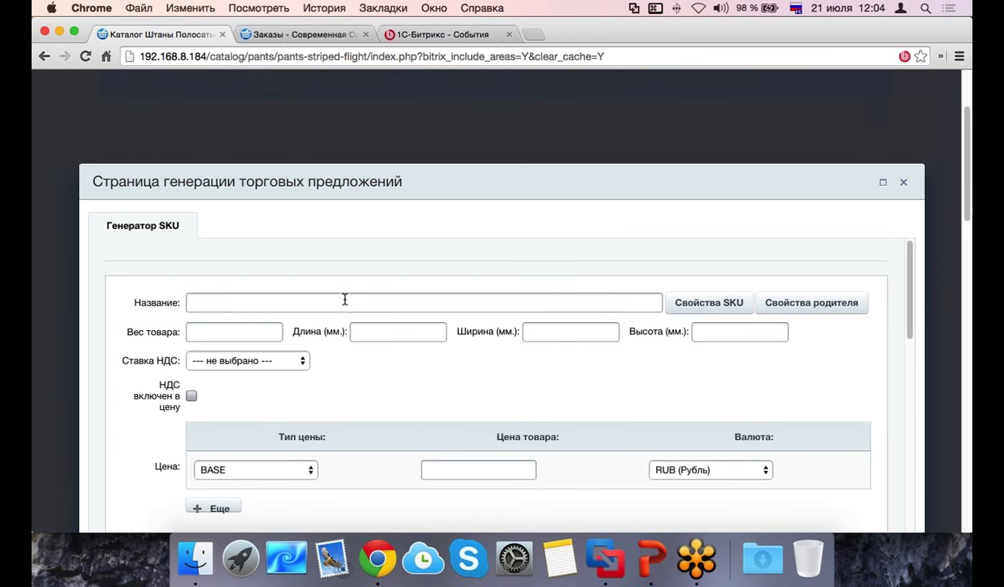
click(903, 182)
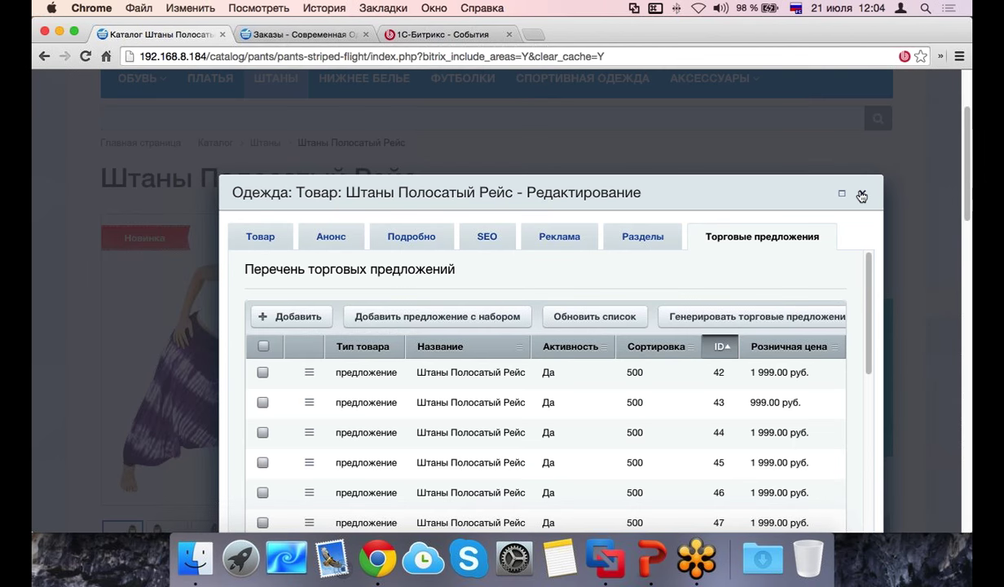
Step: Edit the trade offer with ID 42, choosing color Коричневый [2] and clothing size XL, and close it without saving
scroll(716, 409, down, 2)
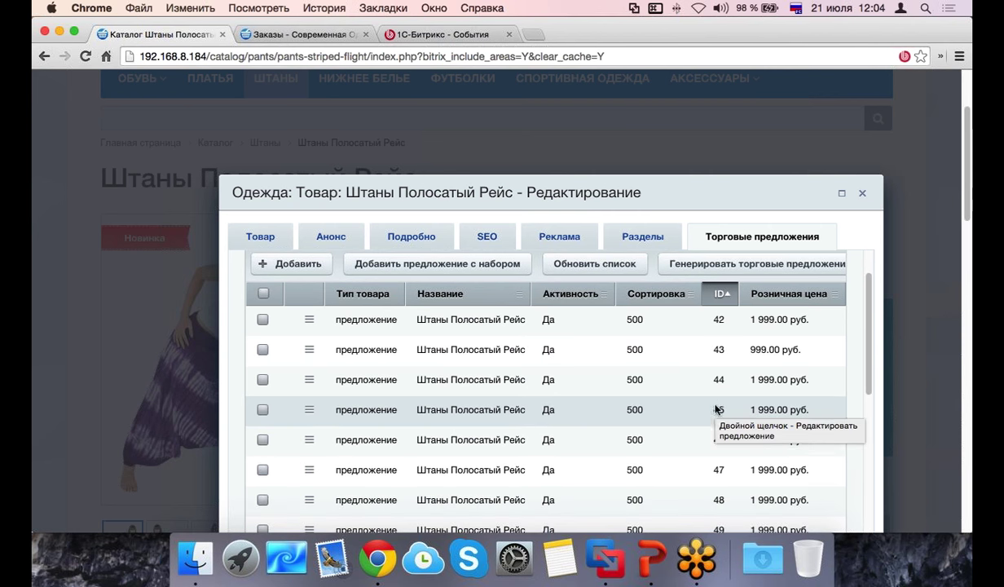
scroll(734, 375, down, 1)
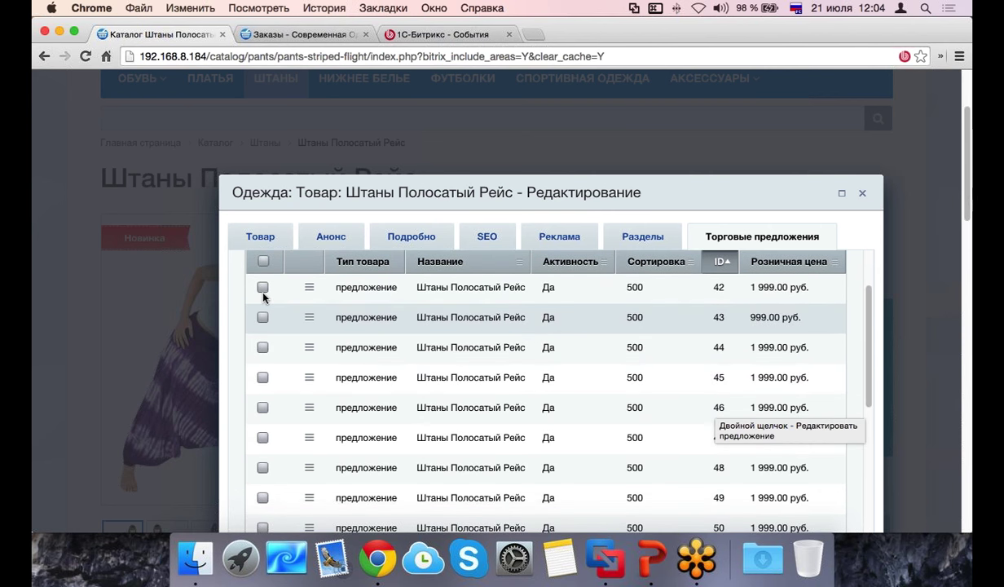
click(316, 289)
click(319, 317)
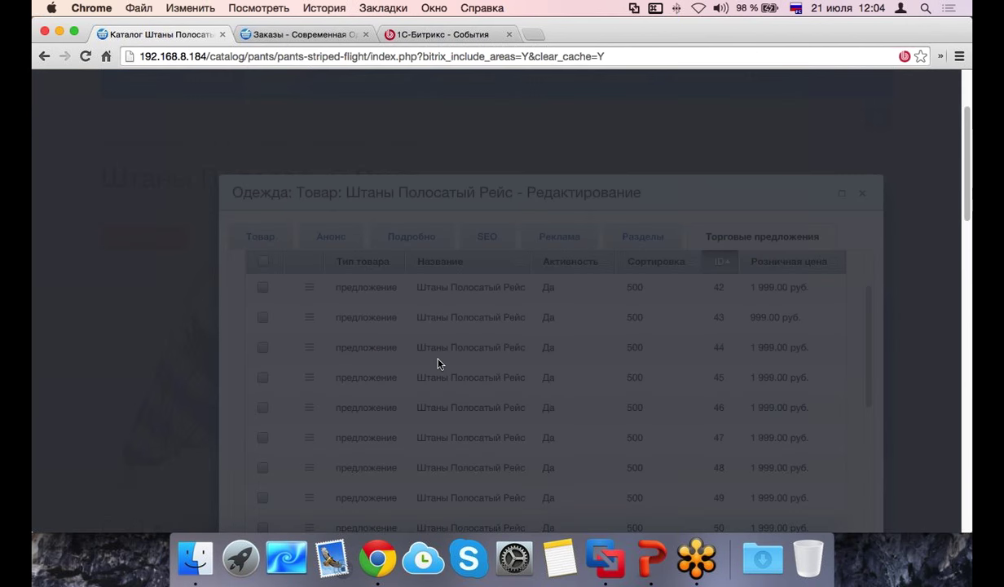
scroll(318, 309, down, 2)
click(463, 381)
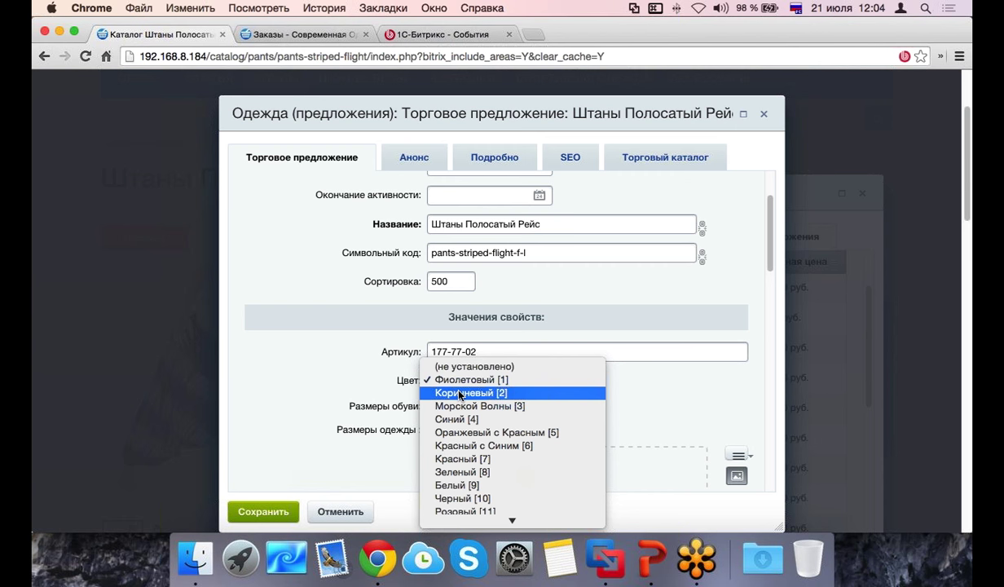
click(460, 393)
click(469, 424)
click(463, 441)
scroll(407, 411, down, 2)
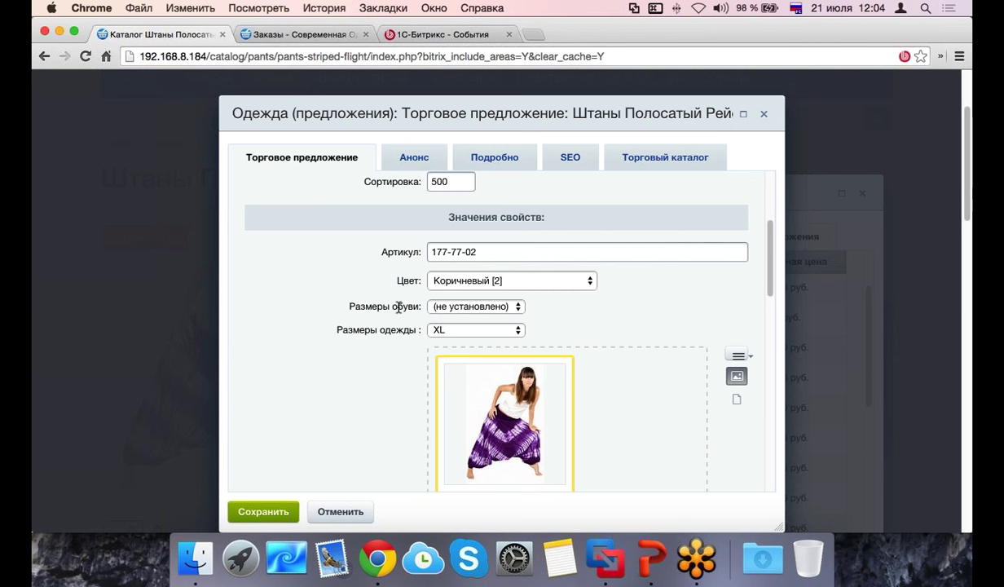
scroll(399, 307, up, 5)
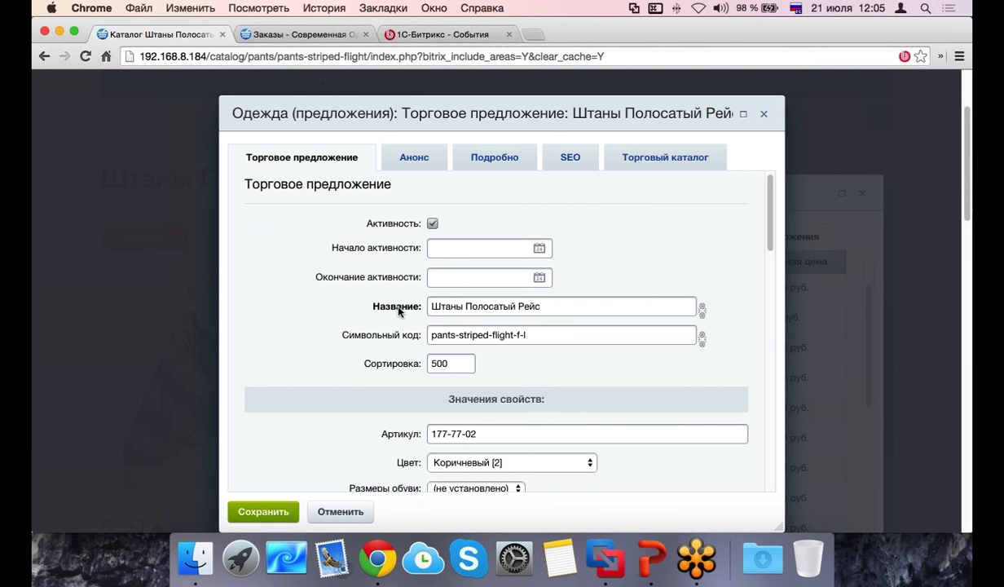
click(763, 116)
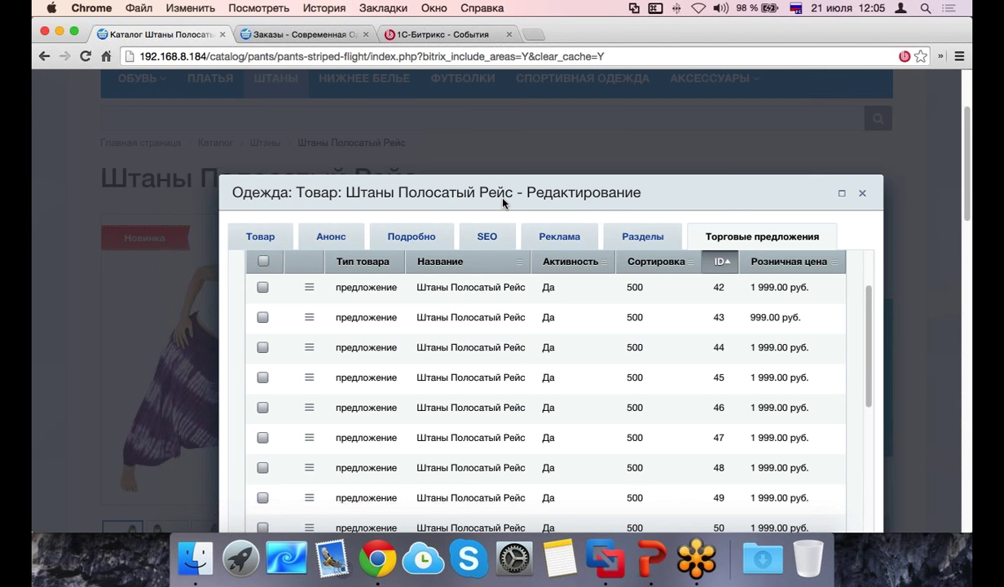
Step: Close the product editor and compare the brown, blue and violet XL variants on the product page, reviewing the description below
click(861, 193)
scroll(502, 283, down, 3)
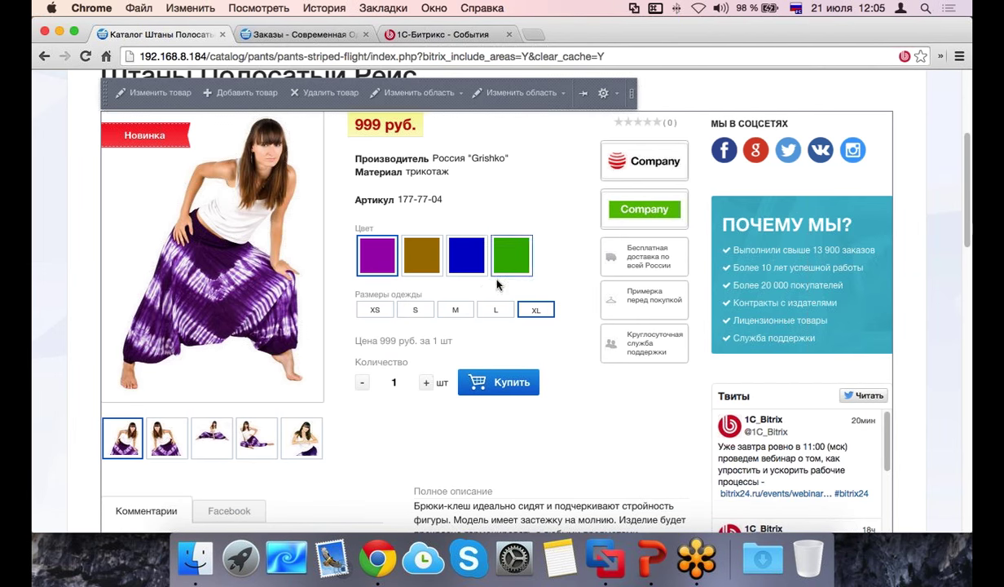
click(425, 257)
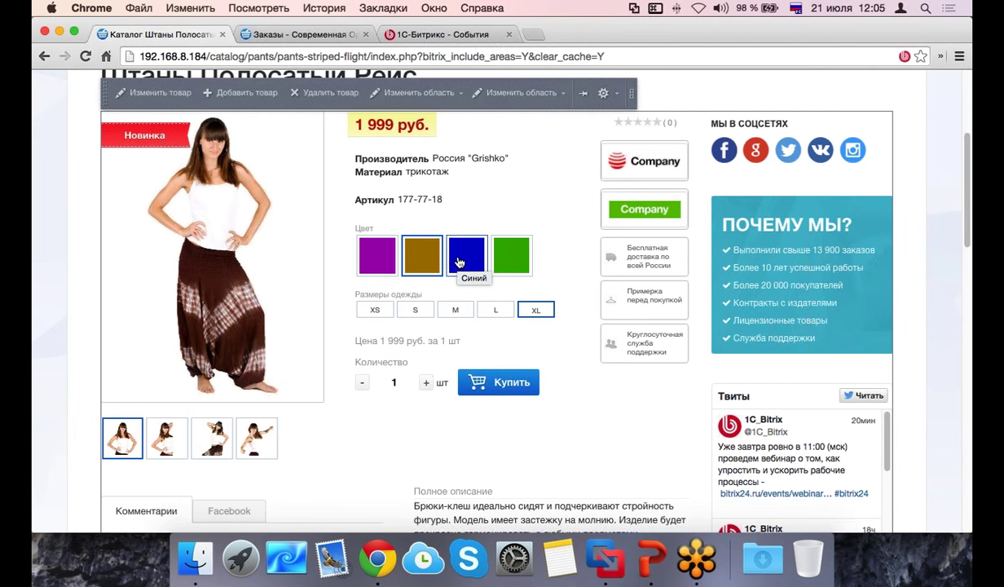
click(459, 261)
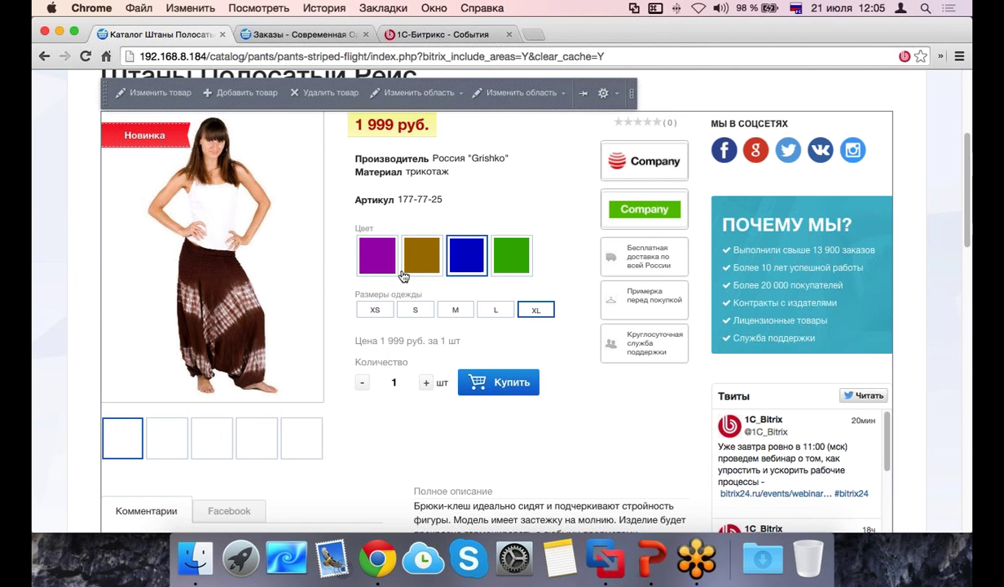
click(382, 260)
scroll(376, 242, up, 1)
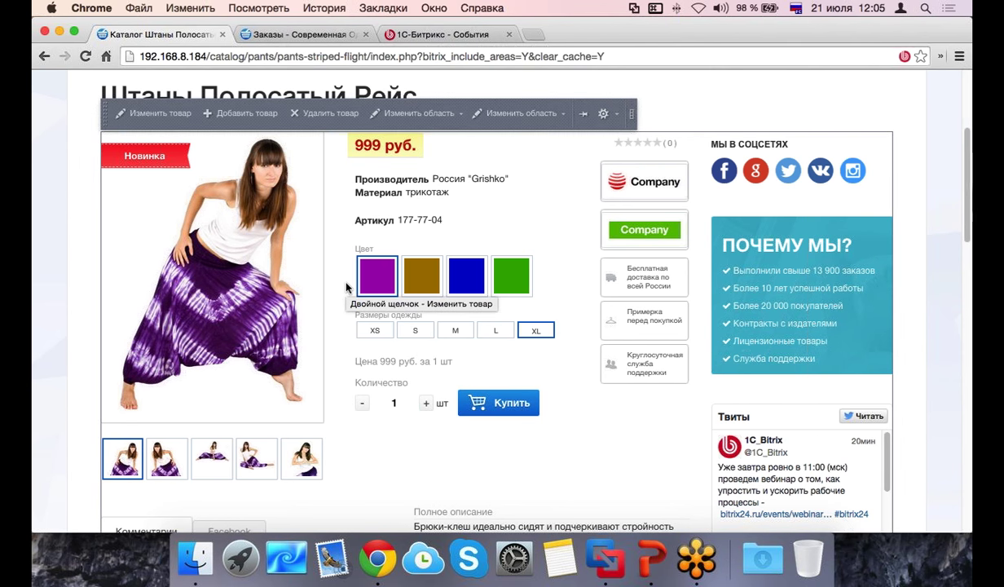
scroll(346, 287, down, 5)
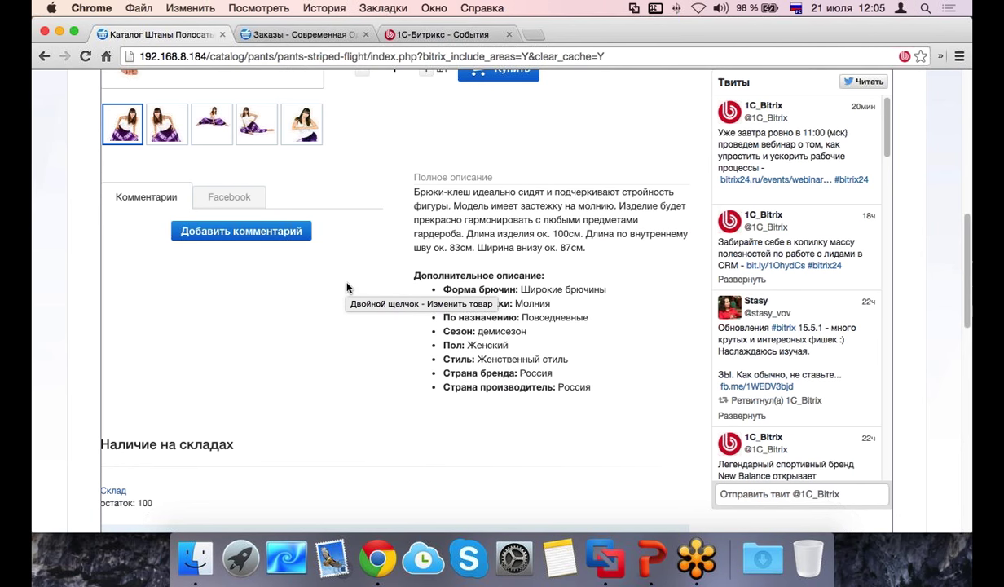
scroll(345, 287, up, 4)
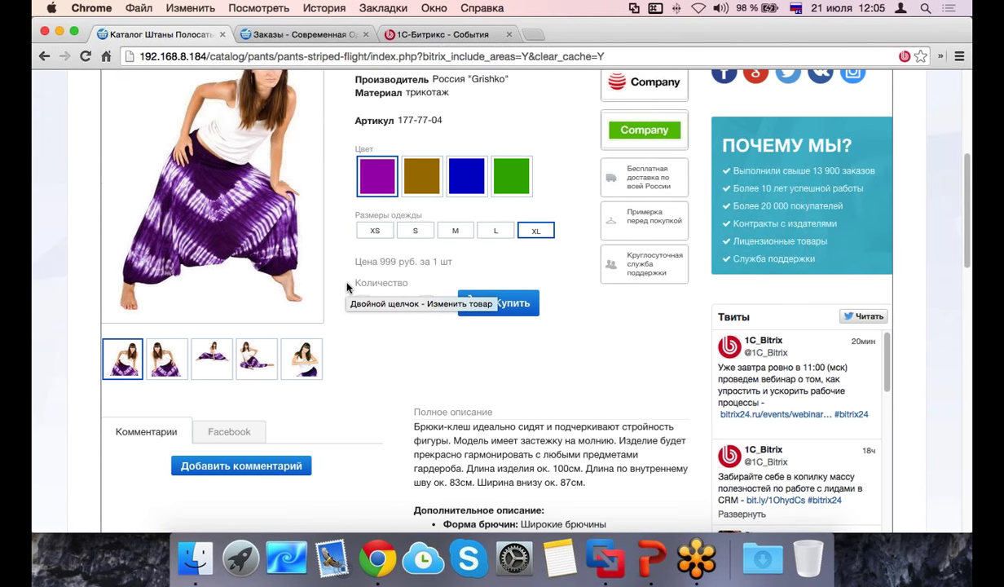
scroll(346, 287, up, 2)
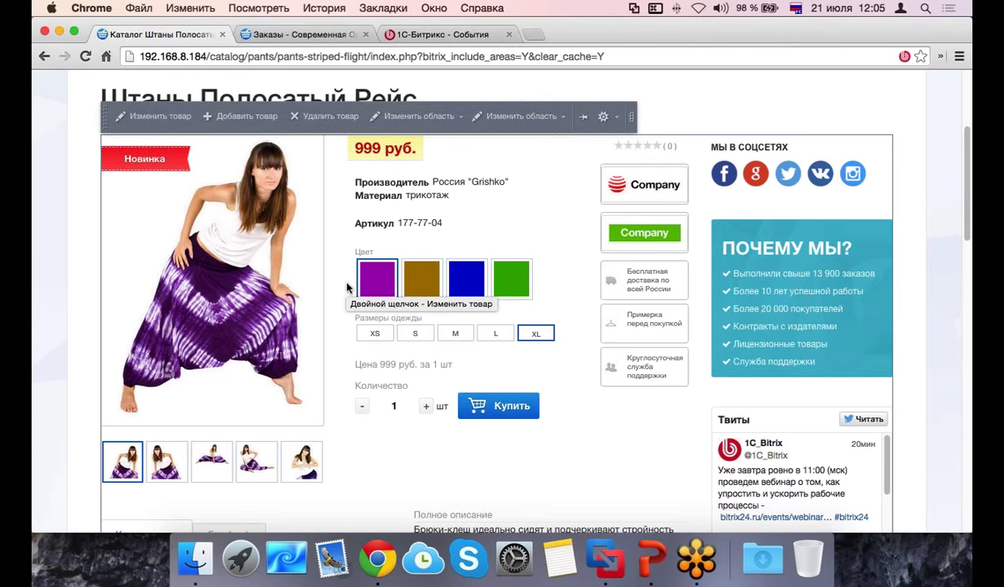
scroll(346, 287, up, 4)
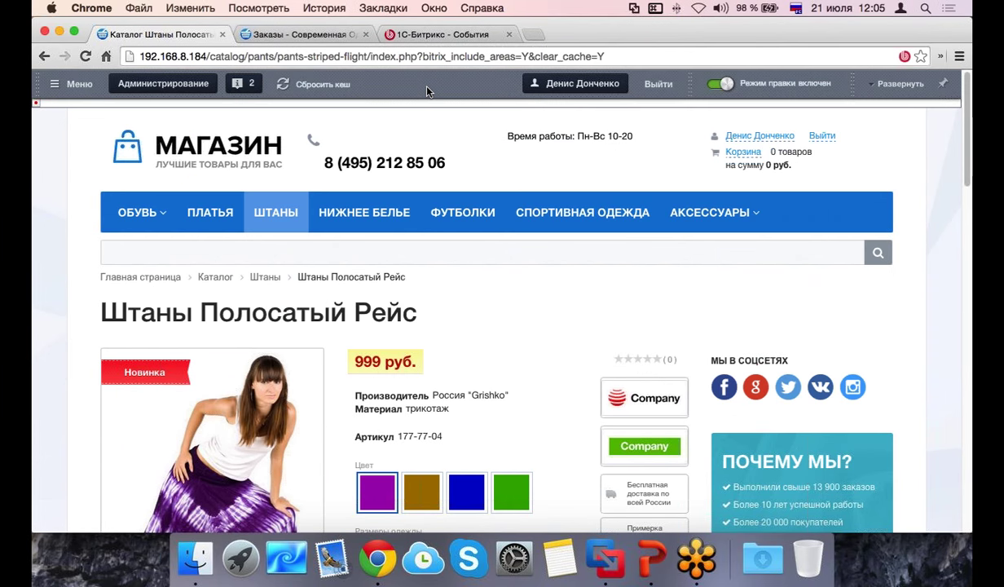
Step: Switch to the administration area, open the Пульс конверсии report of the Маркетинг section and collapse the side menu
click(322, 33)
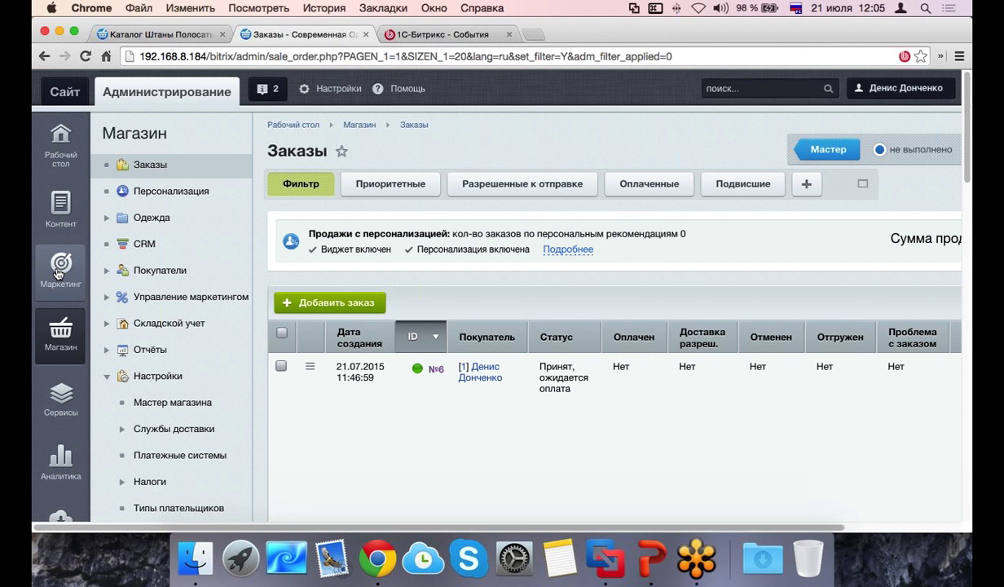
click(58, 274)
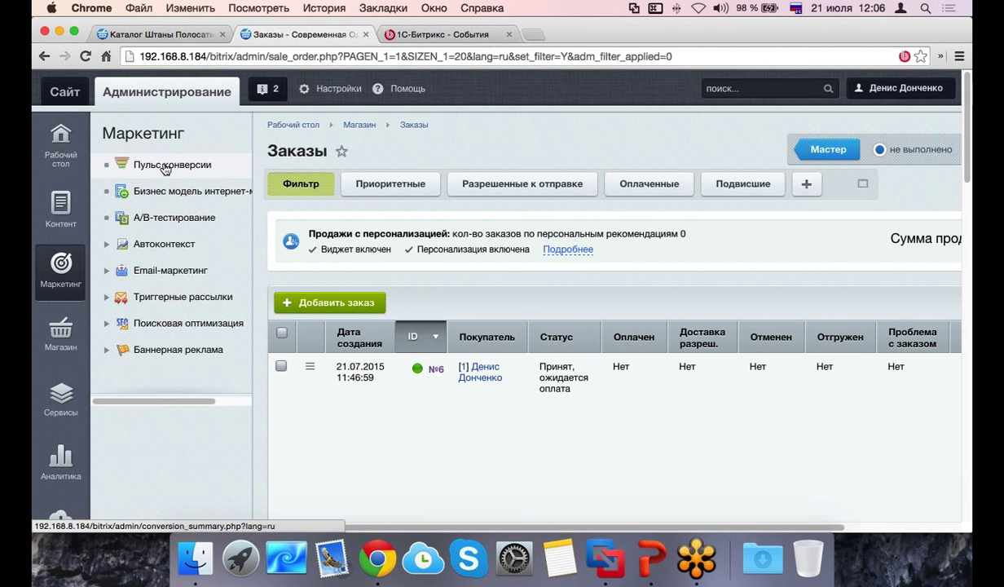
click(165, 165)
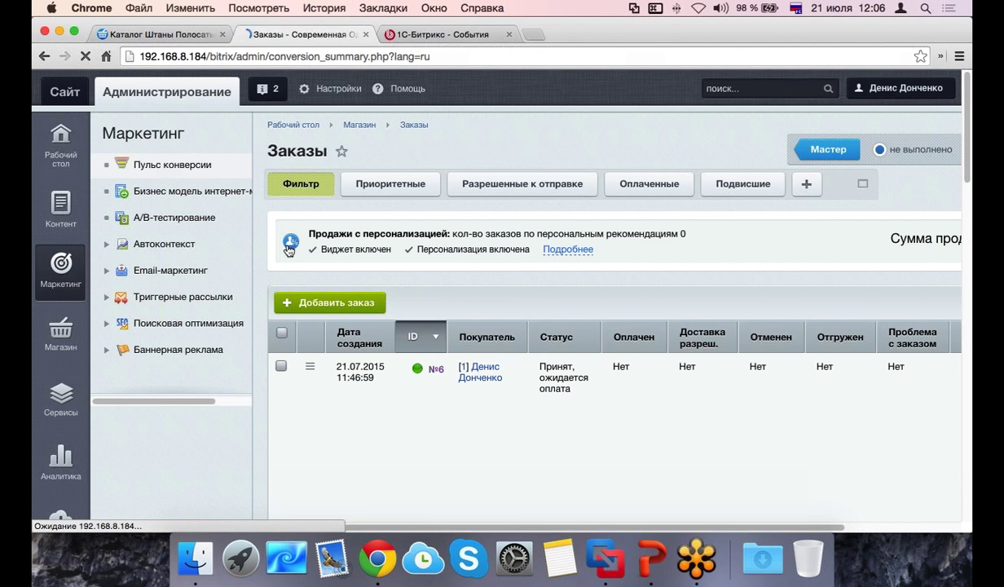
scroll(264, 326, down, 3)
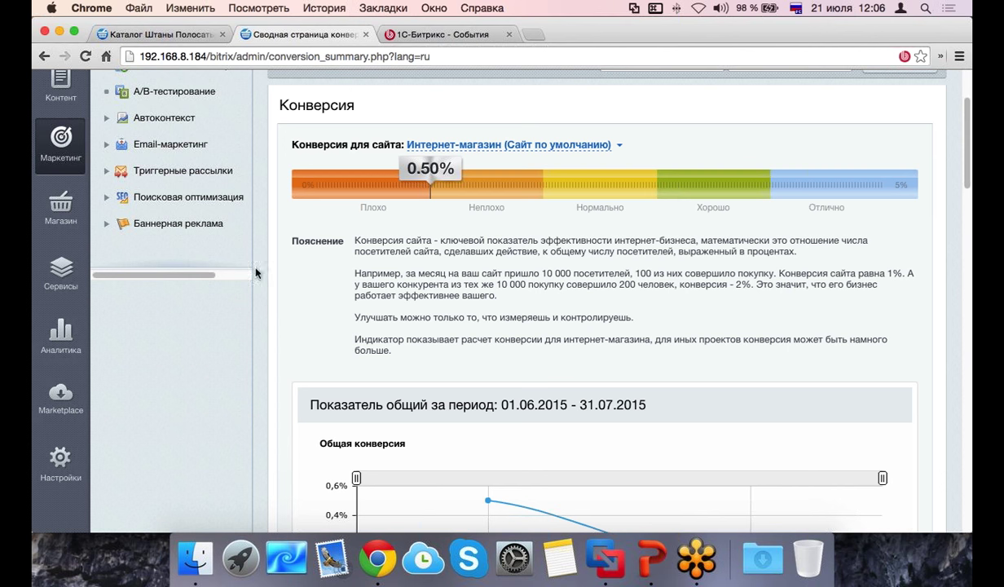
click(247, 292)
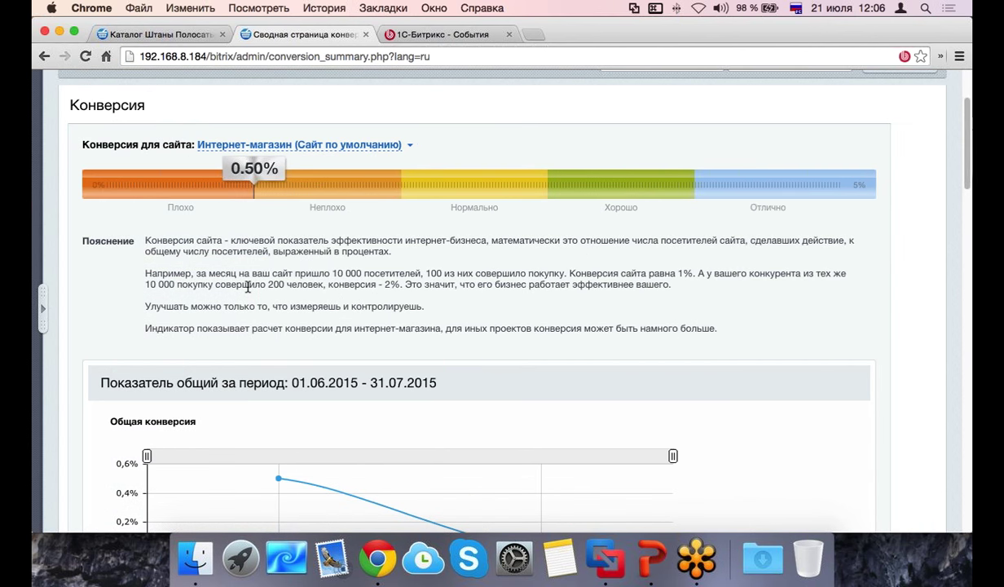
Step: Examine the conversion scale, its explanation, the reporting period and the overall conversion chart on the summary page
scroll(248, 287, up, 5)
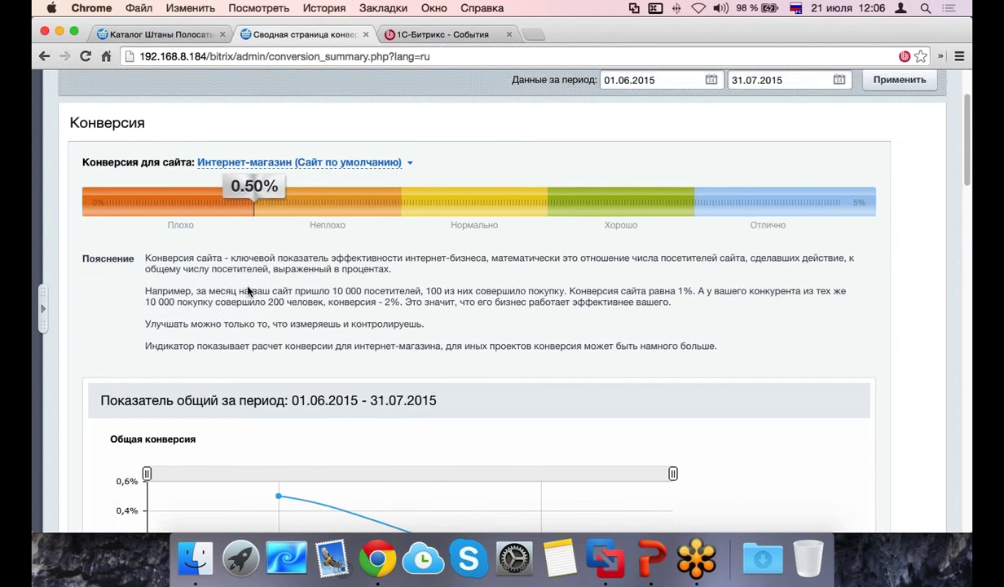
scroll(603, 273, down, 3)
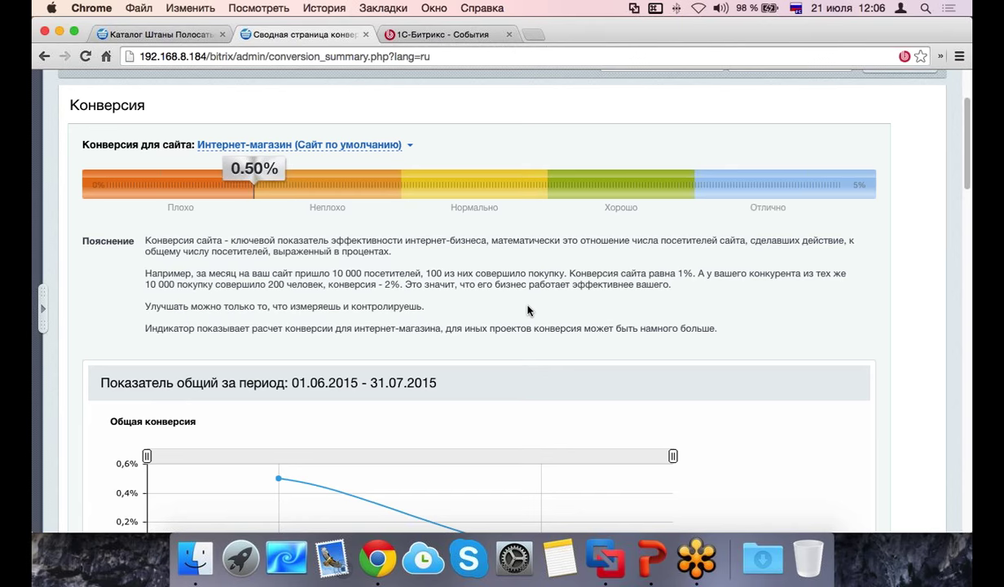
scroll(563, 260, up, 3)
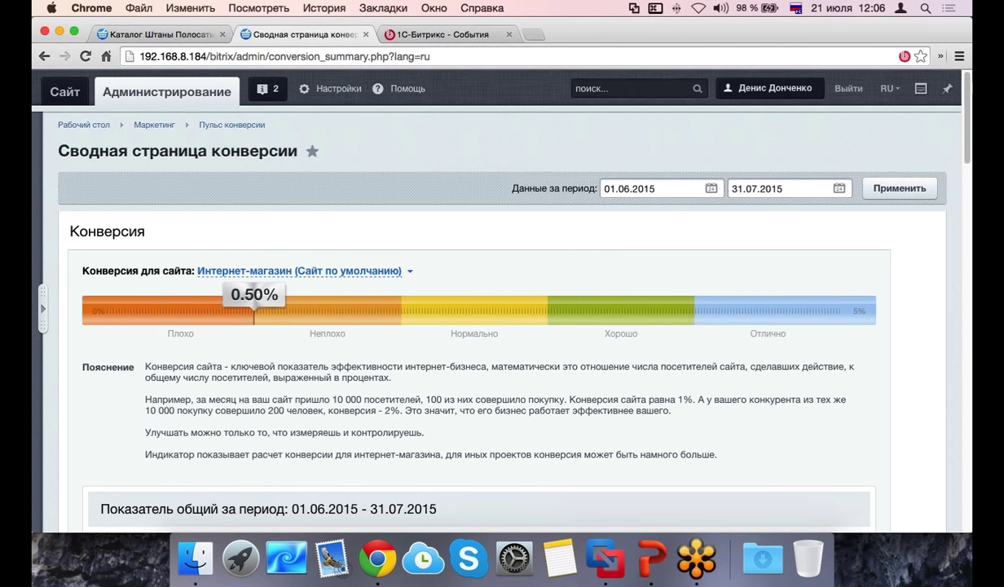
drag(656, 188, 576, 189)
scroll(353, 249, down, 6)
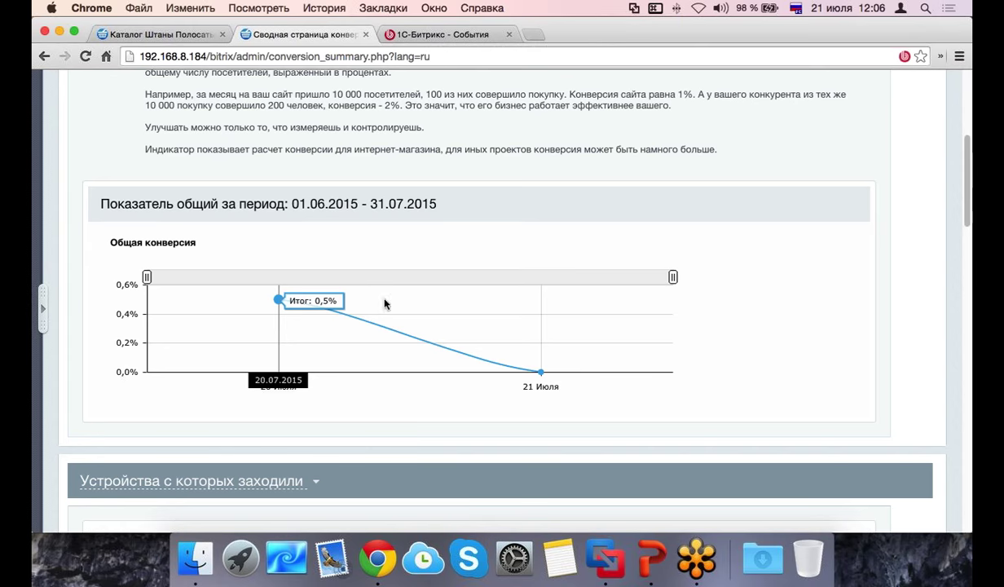
Step: Examine the detailed conversion chart by visitor device and the overall traffic figure in the Итог block below it
scroll(392, 293, up, 6)
scroll(390, 295, down, 9)
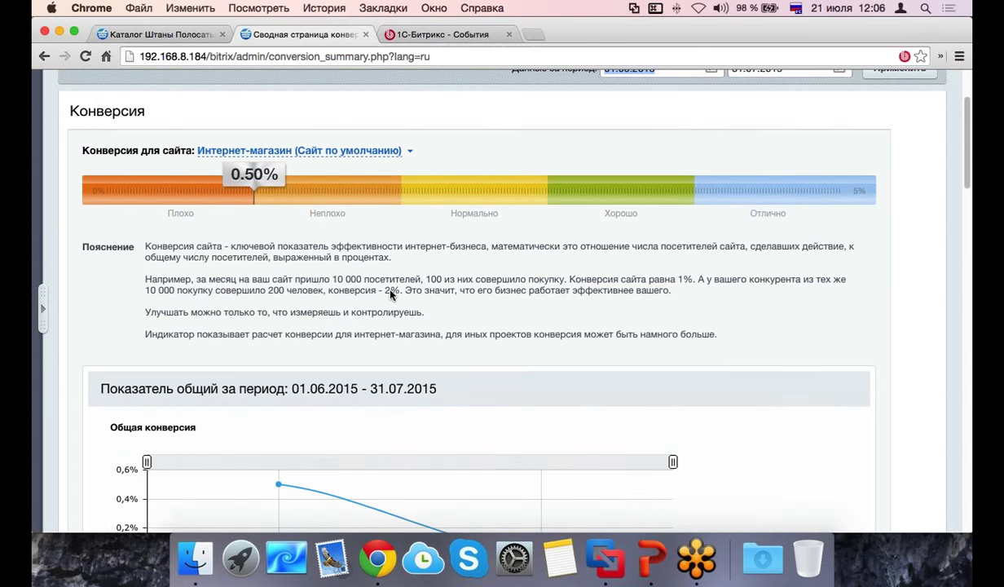
scroll(391, 295, down, 6)
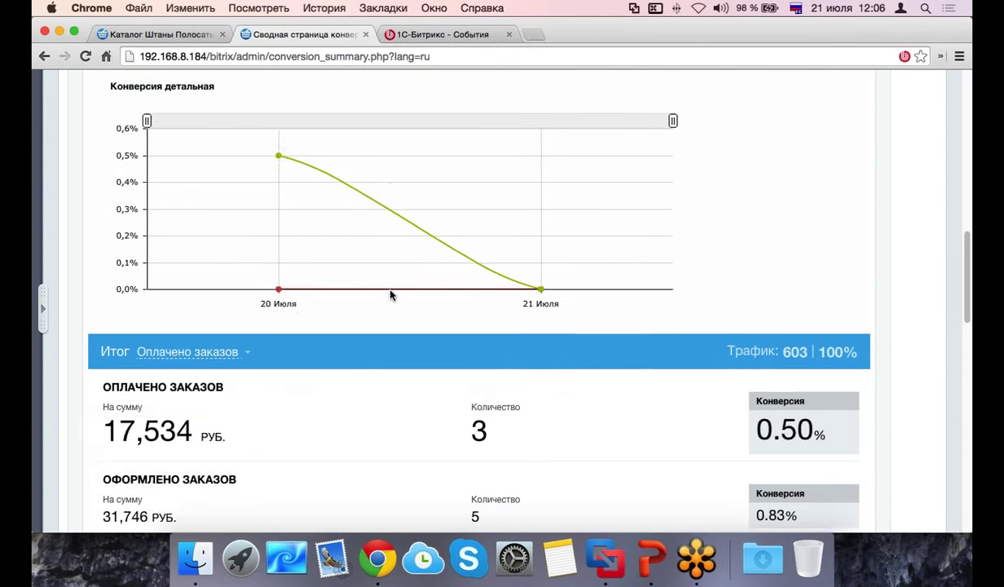
scroll(383, 302, up, 5)
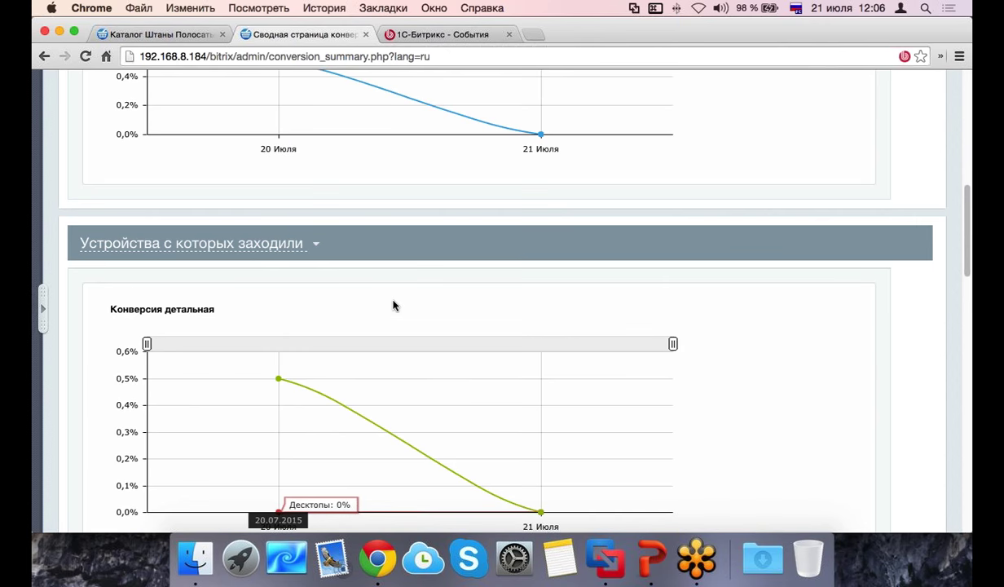
scroll(742, 405, down, 7)
double_click(794, 234)
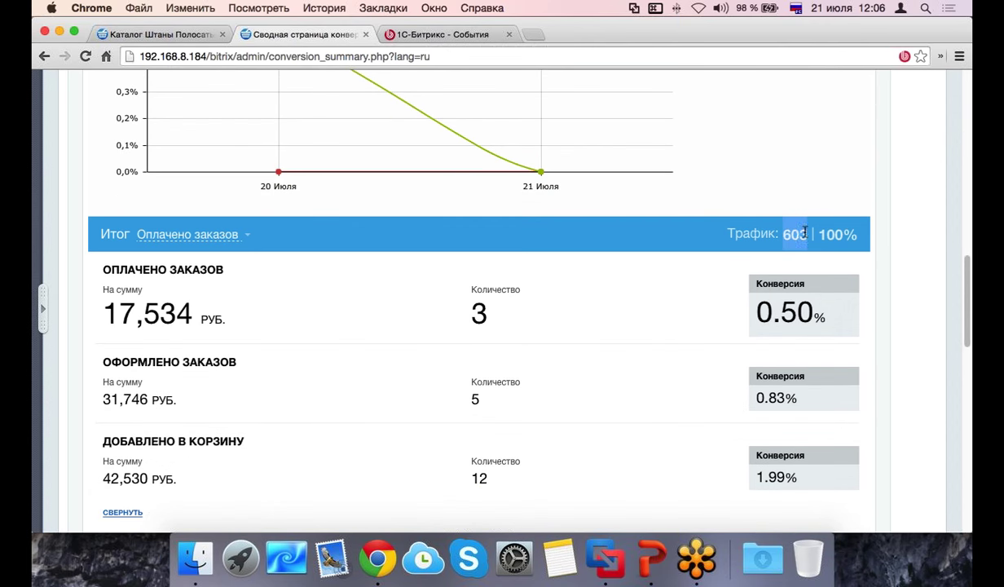
scroll(383, 178, down, 1)
scroll(394, 183, down, 1)
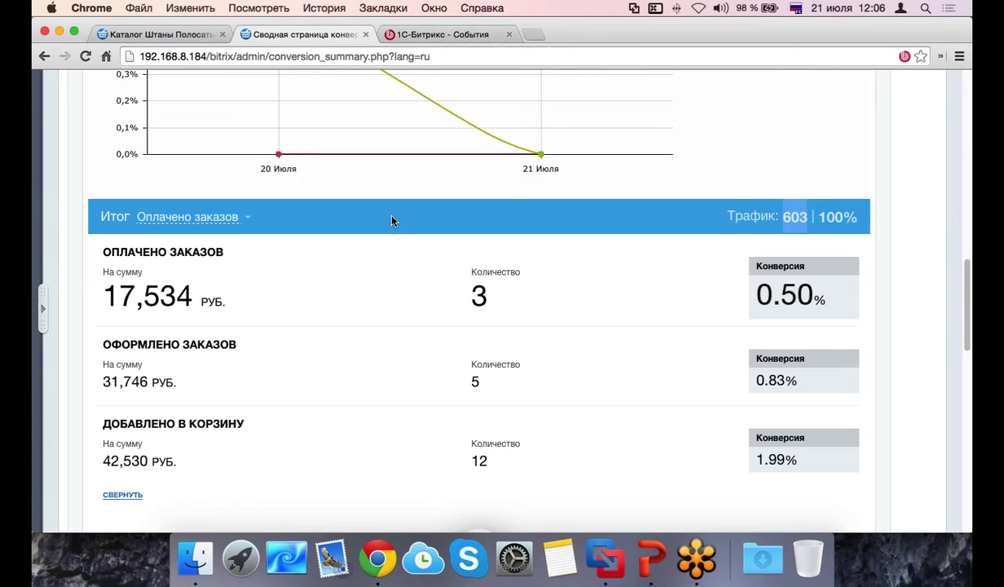
scroll(392, 220, down, 1)
scroll(391, 220, down, 5)
scroll(630, 177, up, 3)
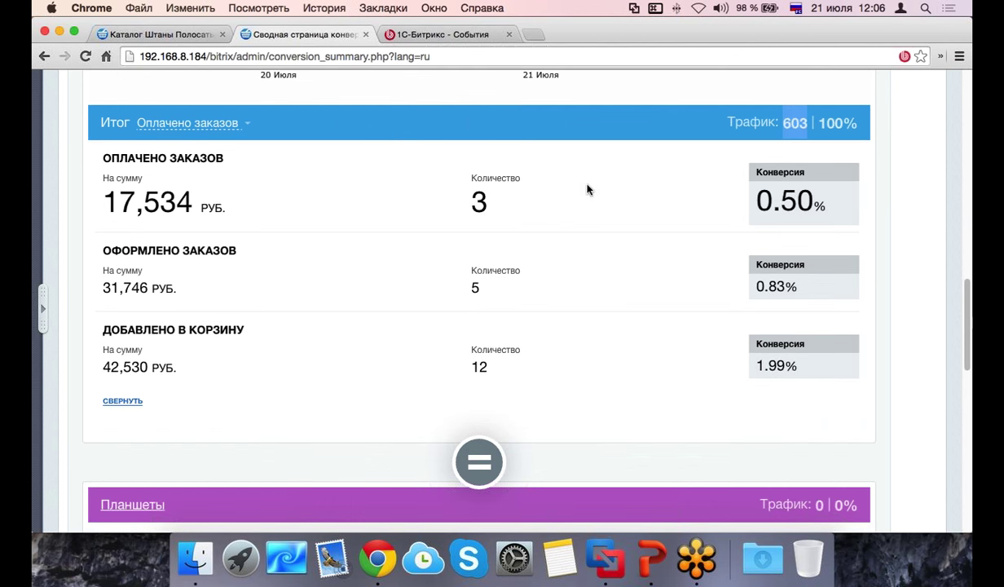
Step: Examine the sums, quantities and conversion rates for paid orders, placed orders and cart additions in the Итог block
double_click(476, 198)
drag(193, 202, 101, 200)
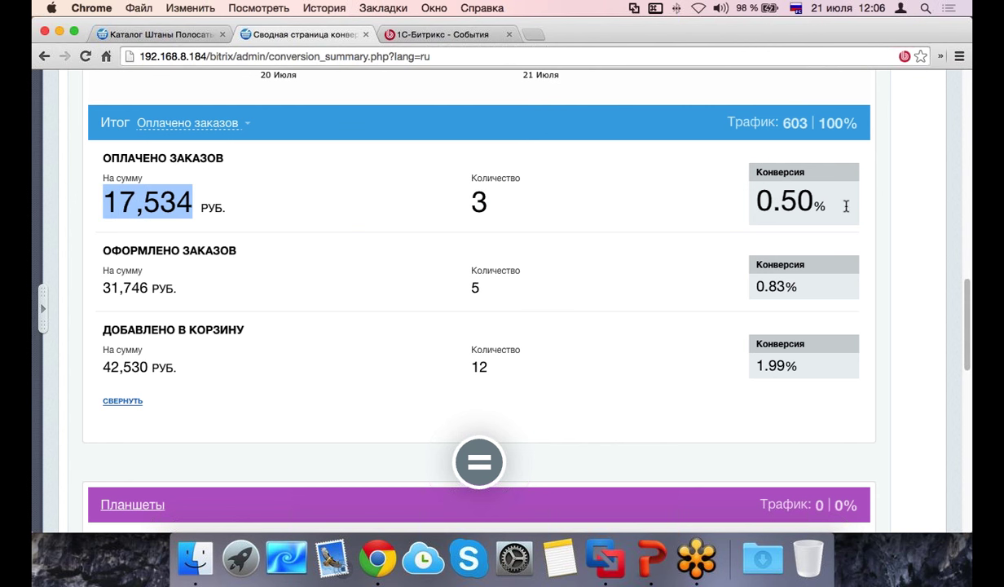
double_click(777, 202)
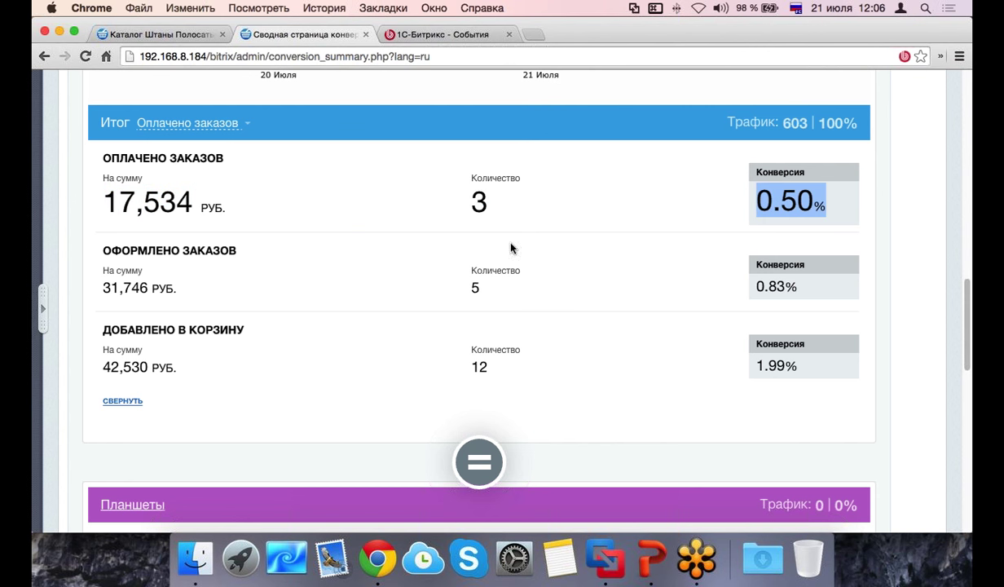
scroll(489, 236, down, 1)
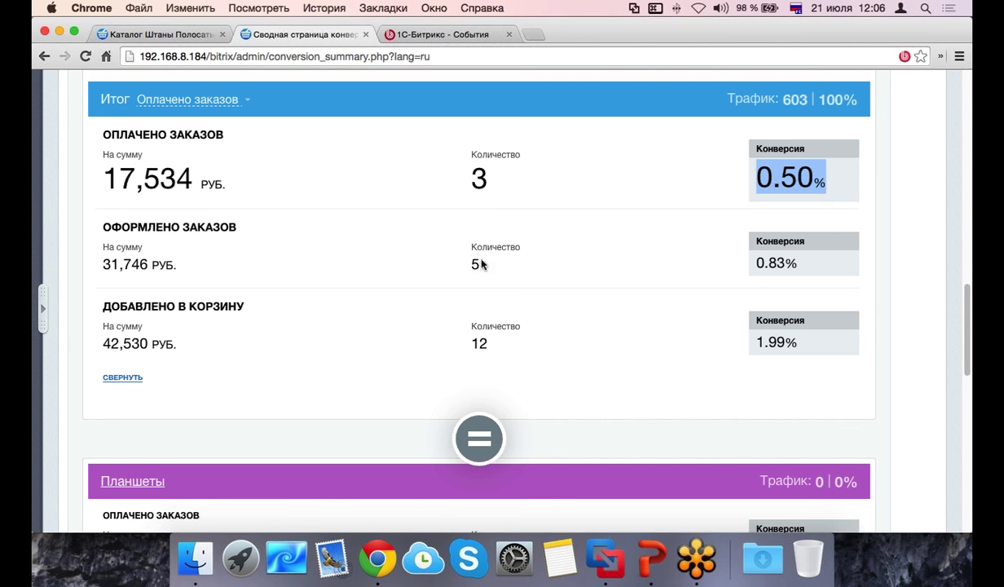
click(475, 255)
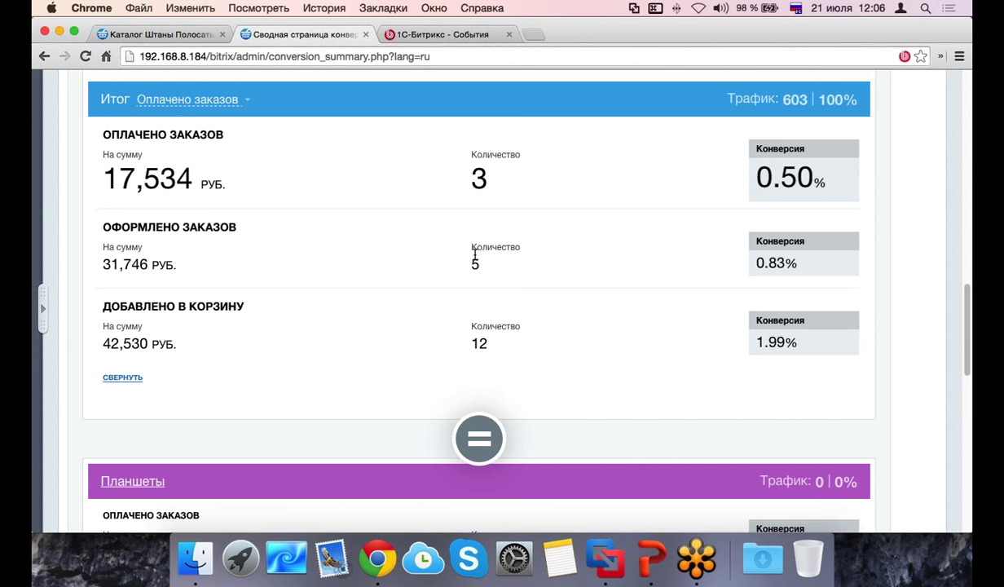
drag(491, 256, 466, 255)
double_click(474, 262)
drag(816, 260, 754, 265)
scroll(734, 261, down, 1)
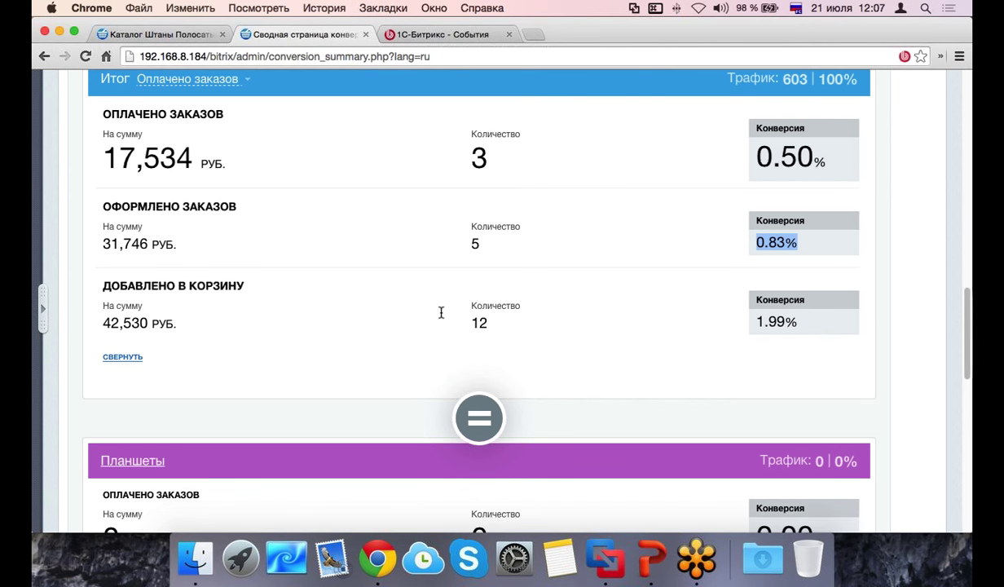
drag(499, 327, 468, 322)
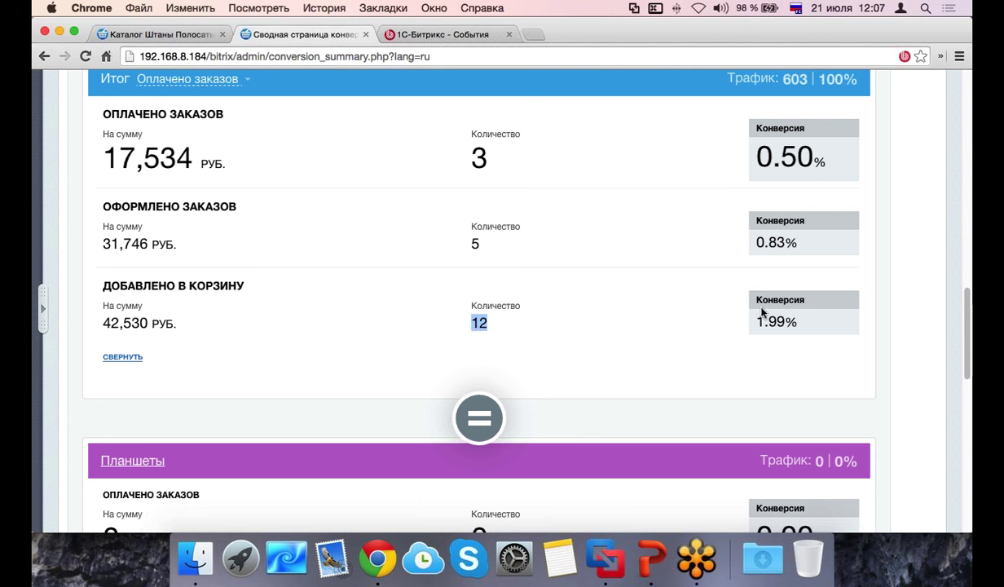
drag(796, 330, 724, 310)
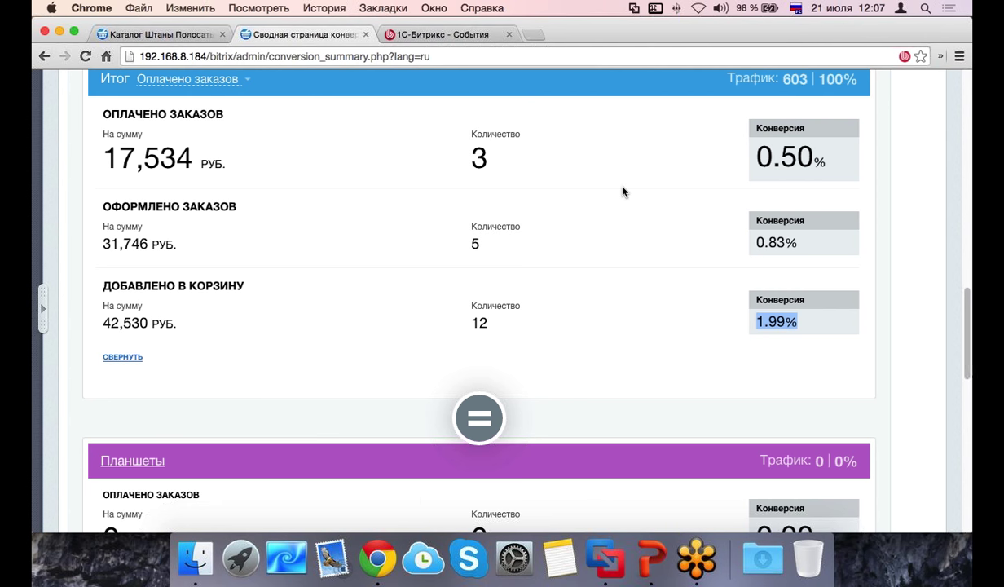
Step: Compare the traffic, paid orders and conversion of the Планшеты, Смартфоны, Десктопы and Прочее device groups
scroll(615, 194, down, 3)
scroll(615, 196, up, 2)
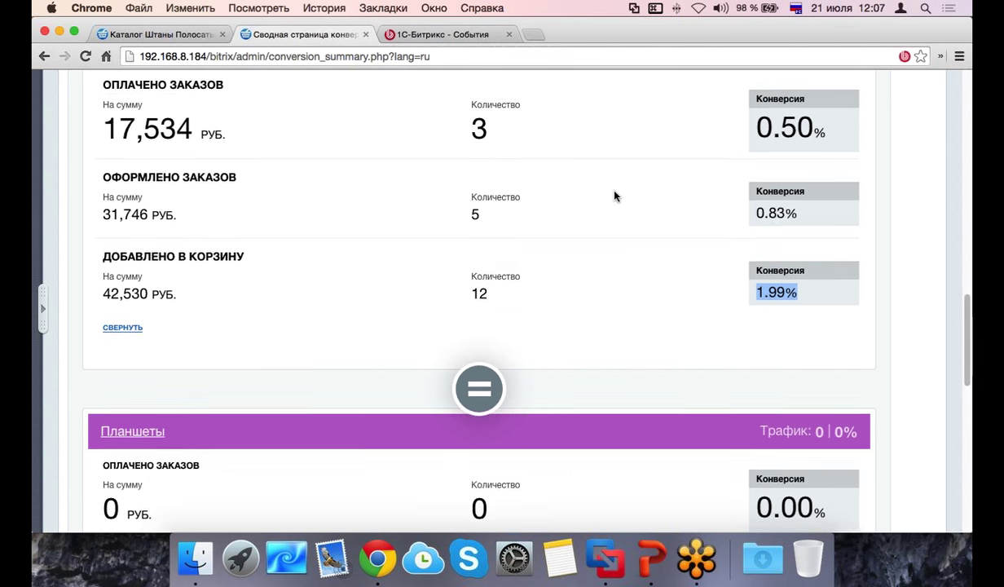
scroll(616, 195, up, 5)
scroll(615, 196, down, 2)
scroll(615, 196, down, 5)
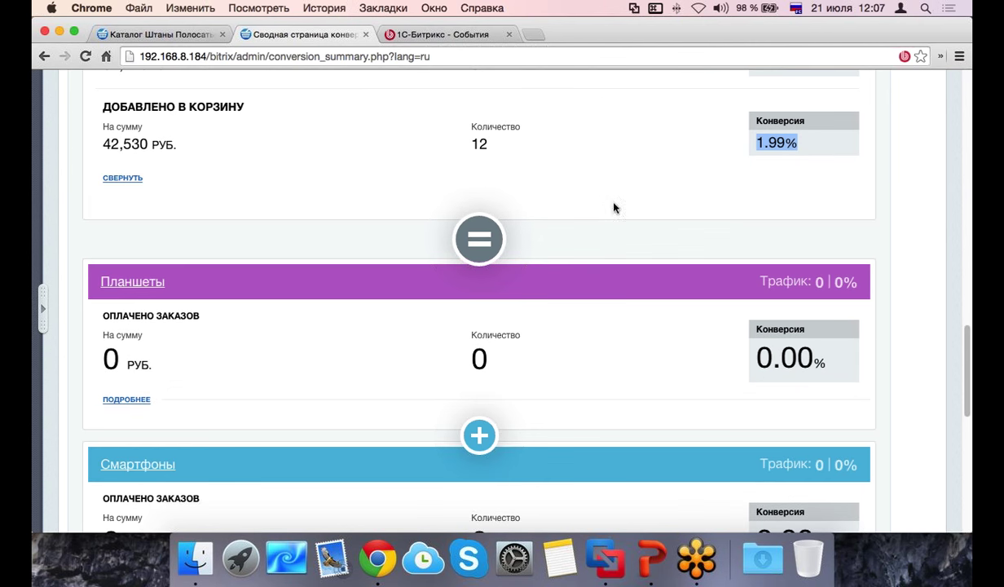
scroll(571, 236, down, 2)
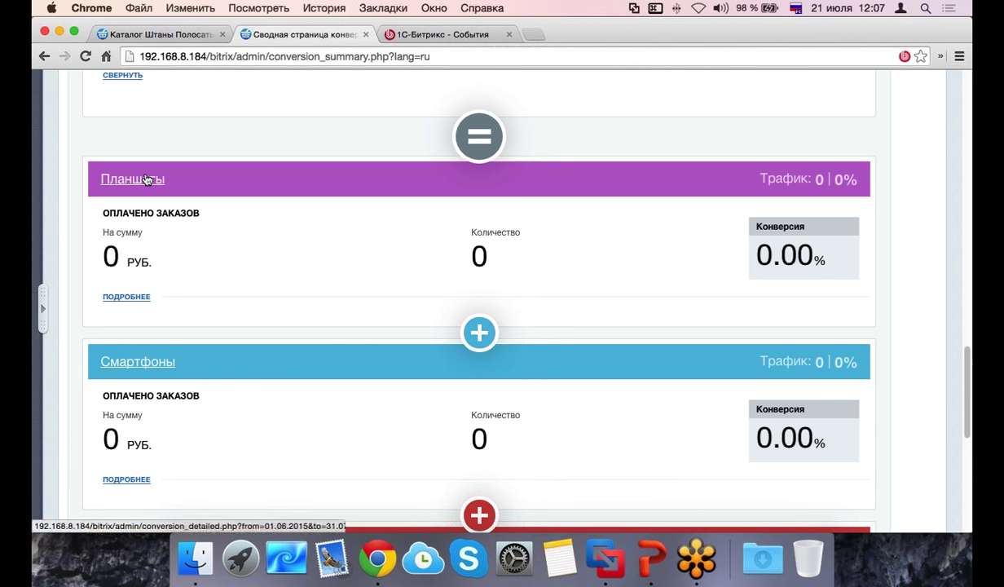
scroll(568, 163, down, 1)
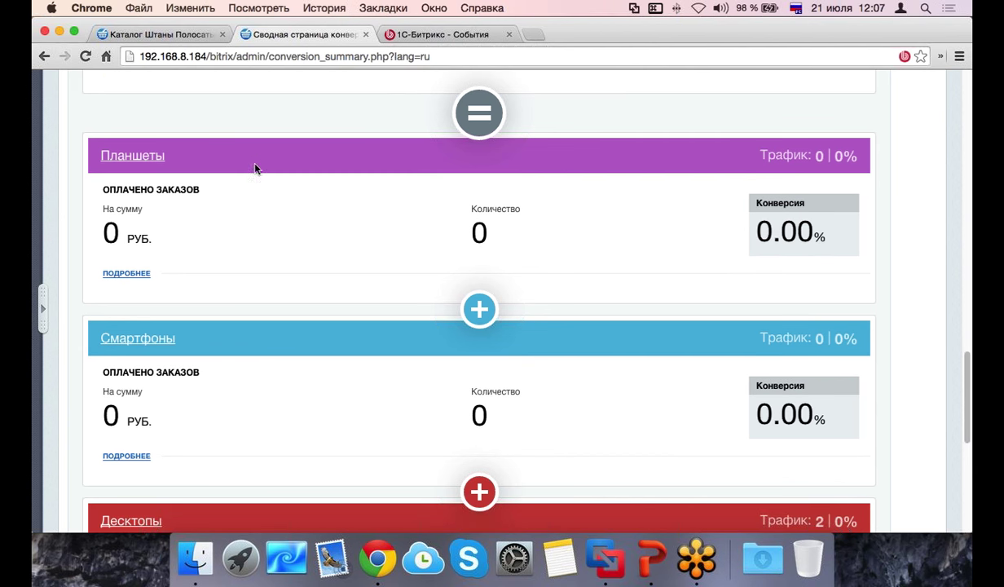
scroll(693, 188, down, 4)
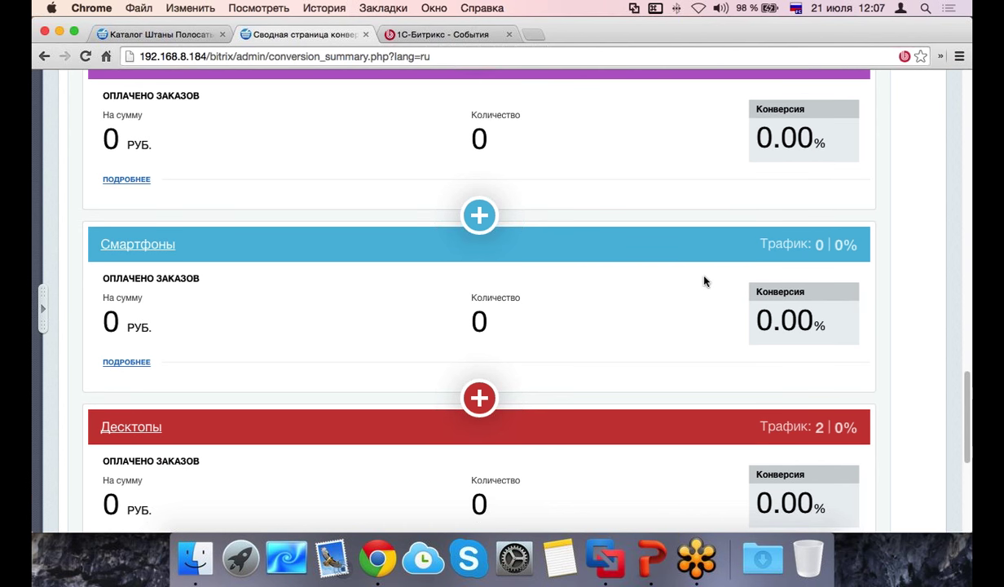
scroll(704, 278, down, 1)
scroll(549, 387, down, 5)
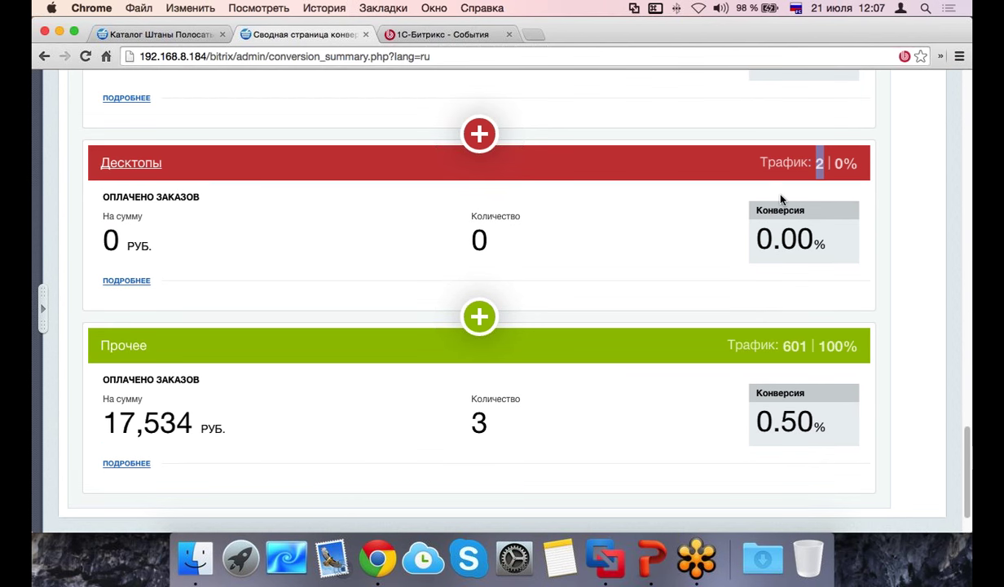
scroll(780, 195, down, 2)
drag(794, 286, 98, 302)
double_click(106, 288)
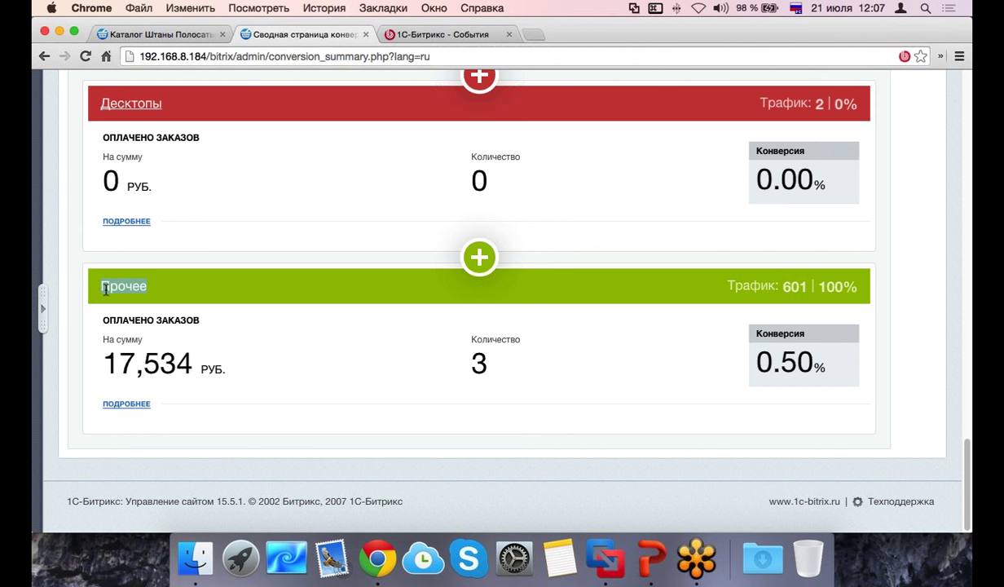
Step: Expand the side menu again and open the online store business model page of the Маркетинг section
scroll(295, 289, up, 15)
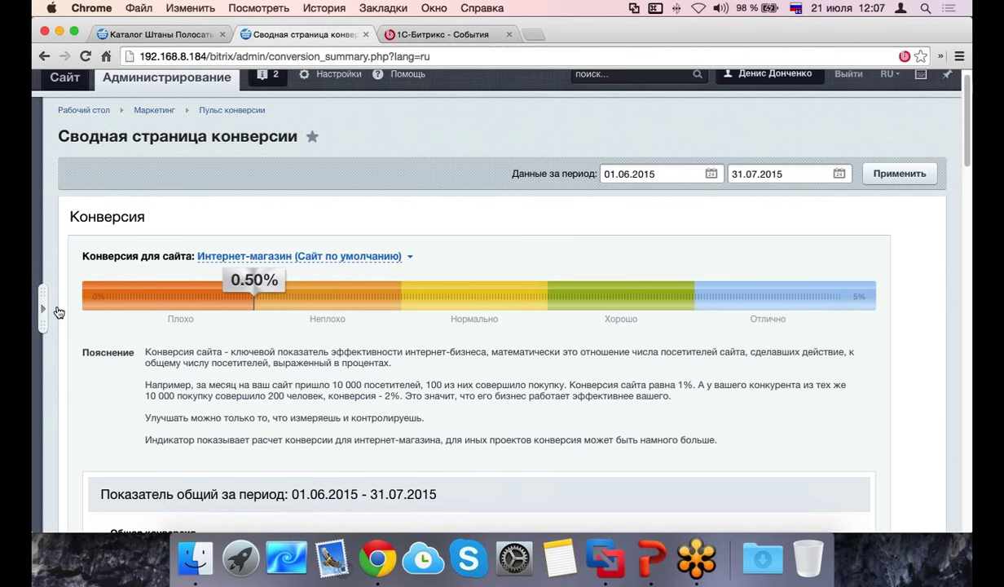
scroll(49, 310, down, 3)
click(40, 310)
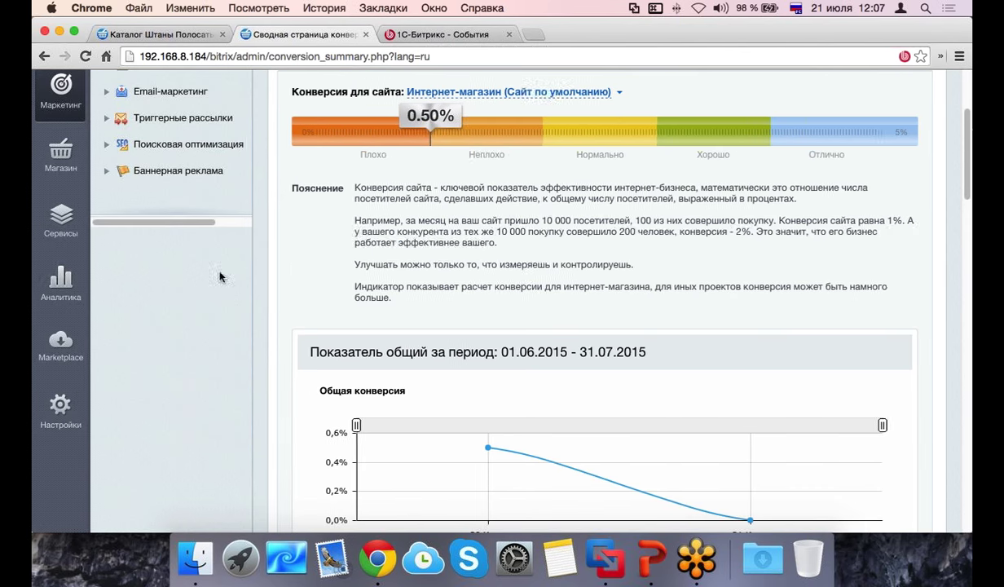
scroll(42, 310, up, 3)
click(184, 191)
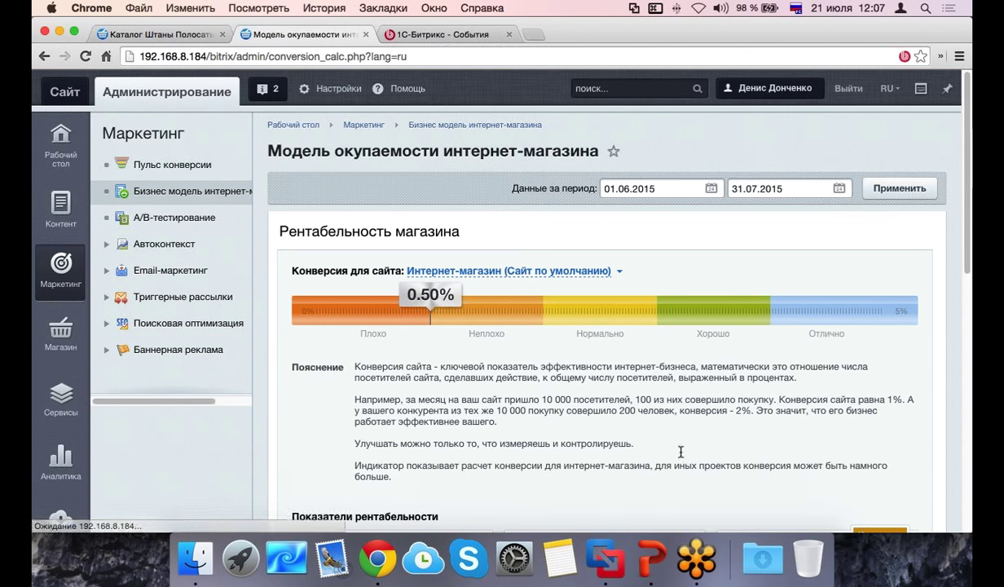
Step: Turn on Прогноз in the profitability model and set Рекламный бюджет to 20000 and Цена за переход to 110
scroll(681, 453, down, 3)
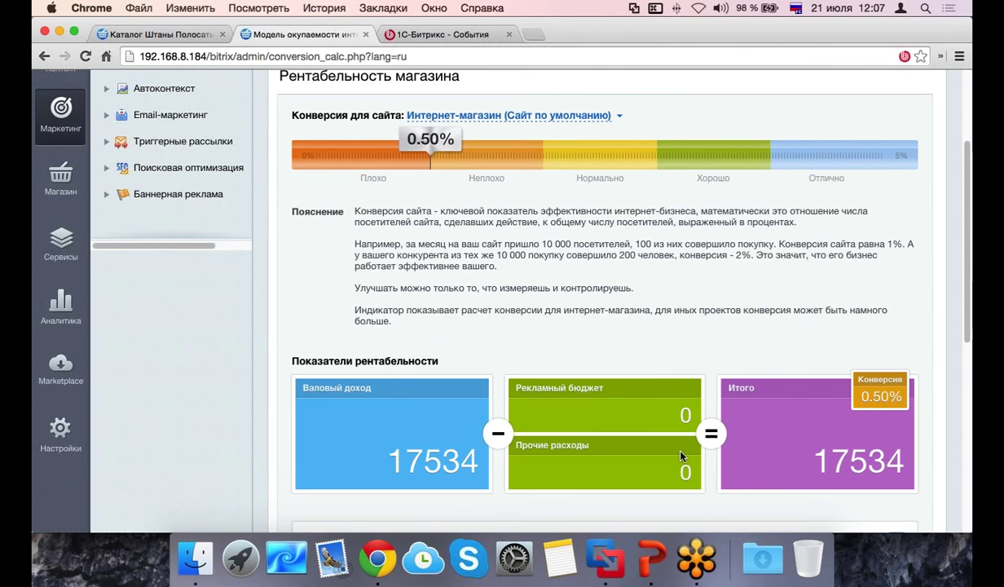
scroll(680, 457, down, 5)
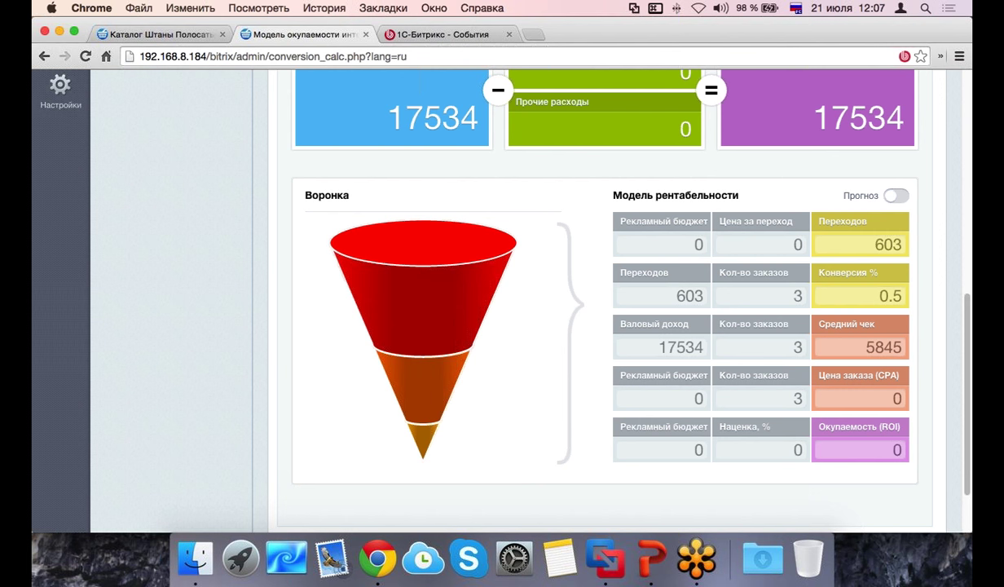
click(895, 196)
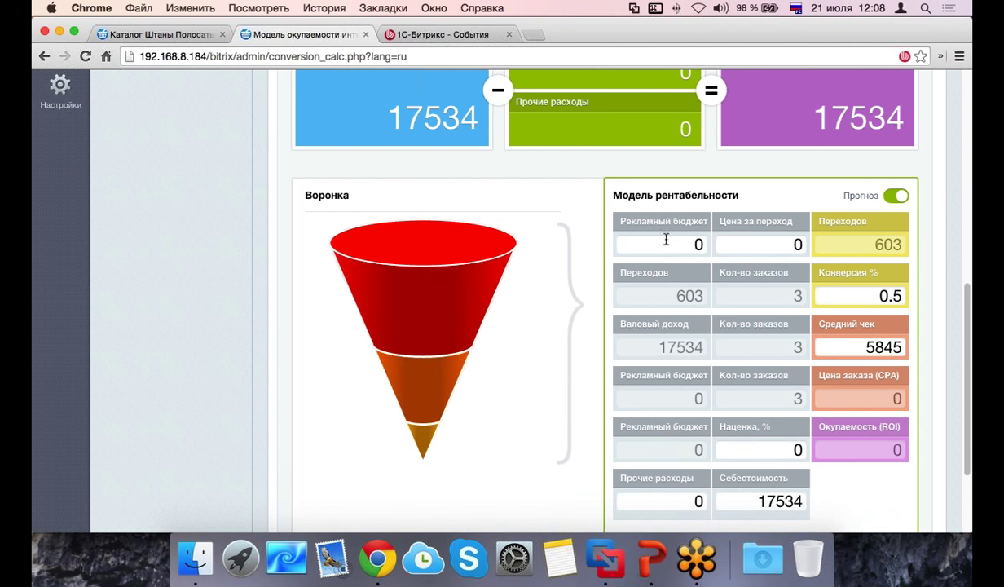
click(692, 238)
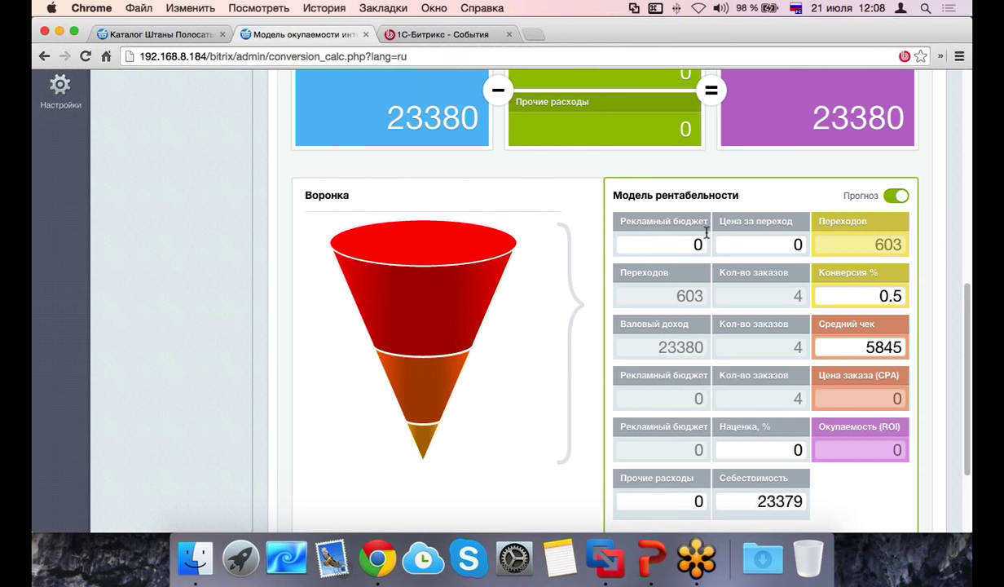
text(200)
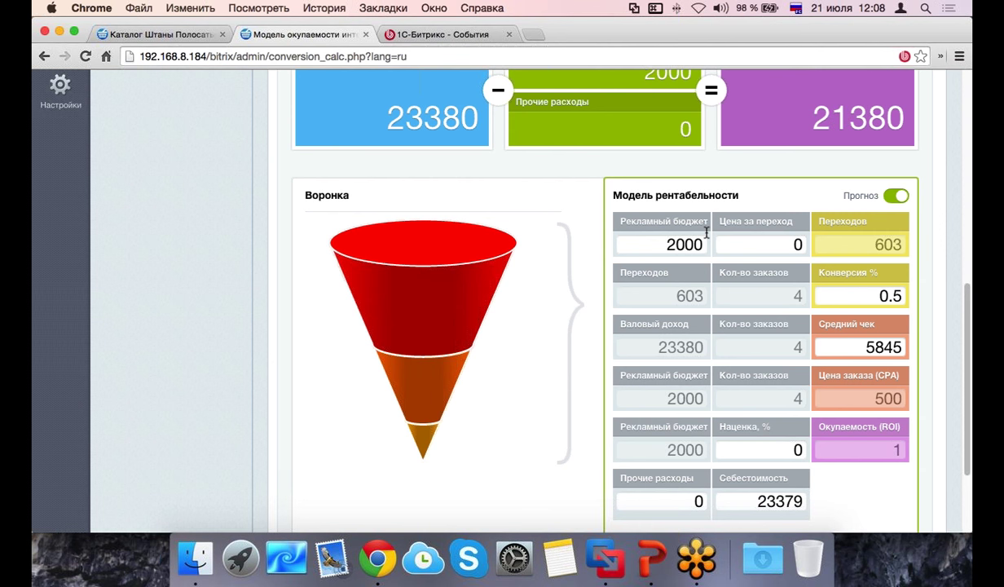
text(0)
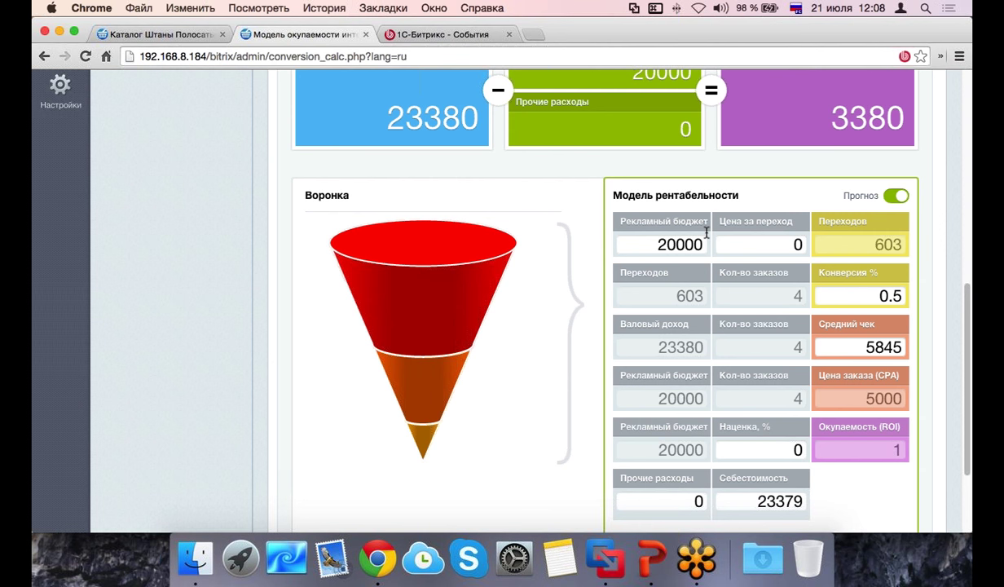
double_click(798, 243)
text(110)
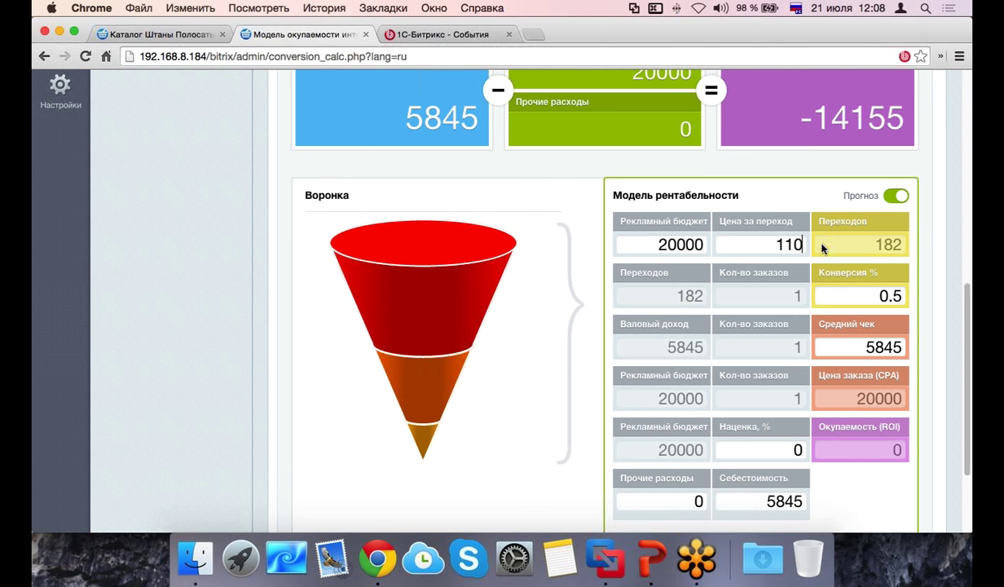
Step: Review the forecast profitability model, the sales funnel and the resulting Показатели рентабельности for the store
scroll(831, 249, down, 1)
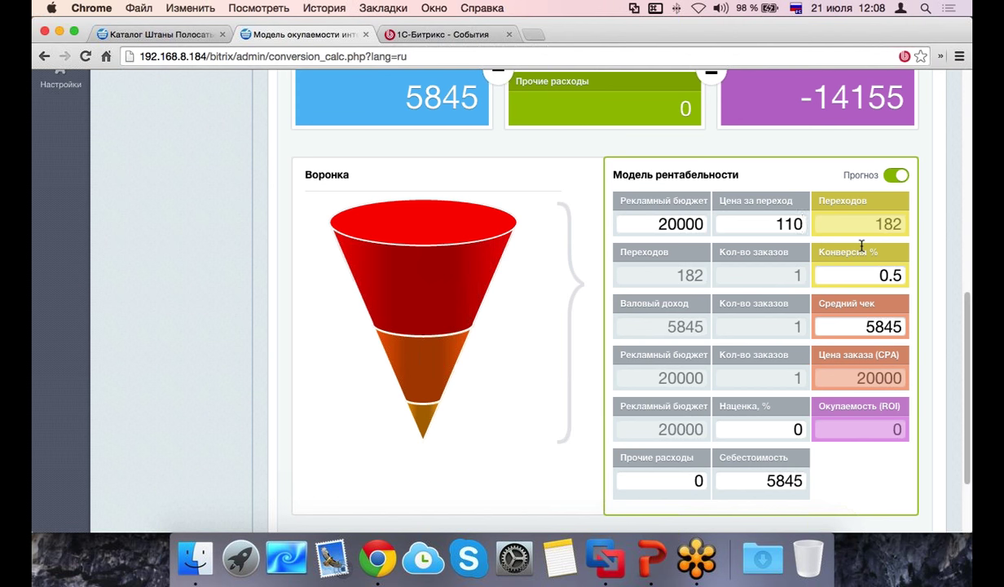
scroll(864, 343, down, 1)
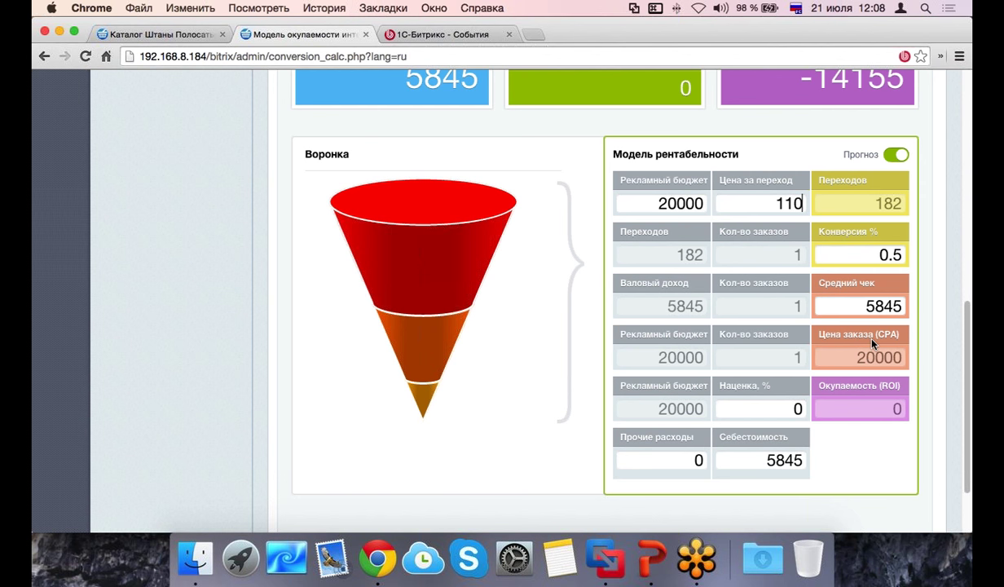
scroll(664, 308, down, 3)
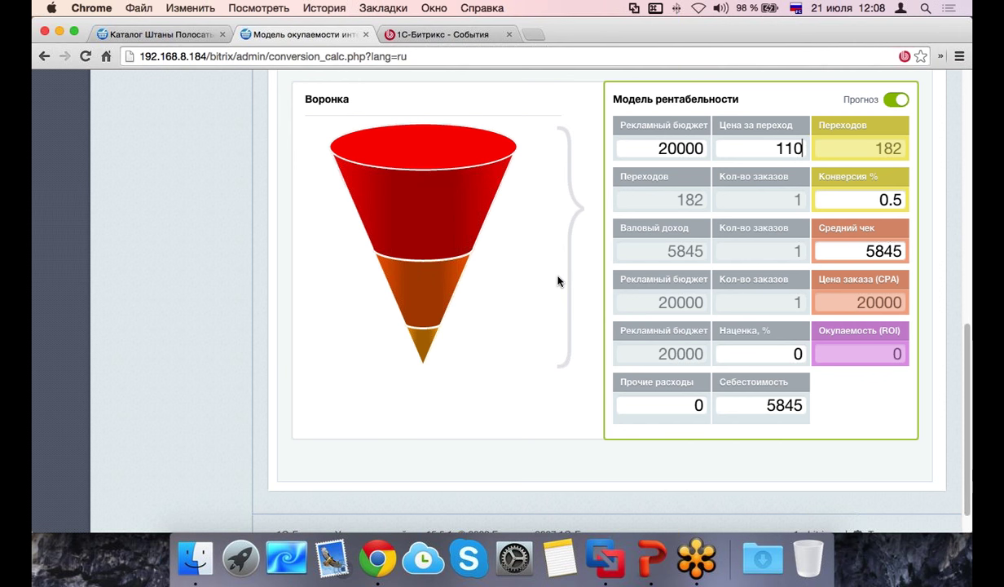
scroll(546, 280, up, 5)
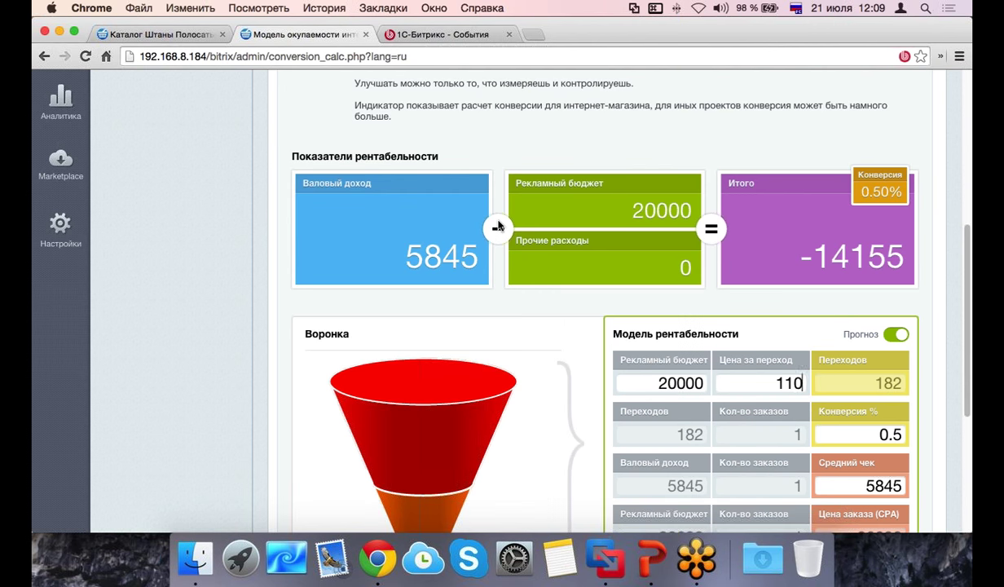
scroll(368, 232, up, 3)
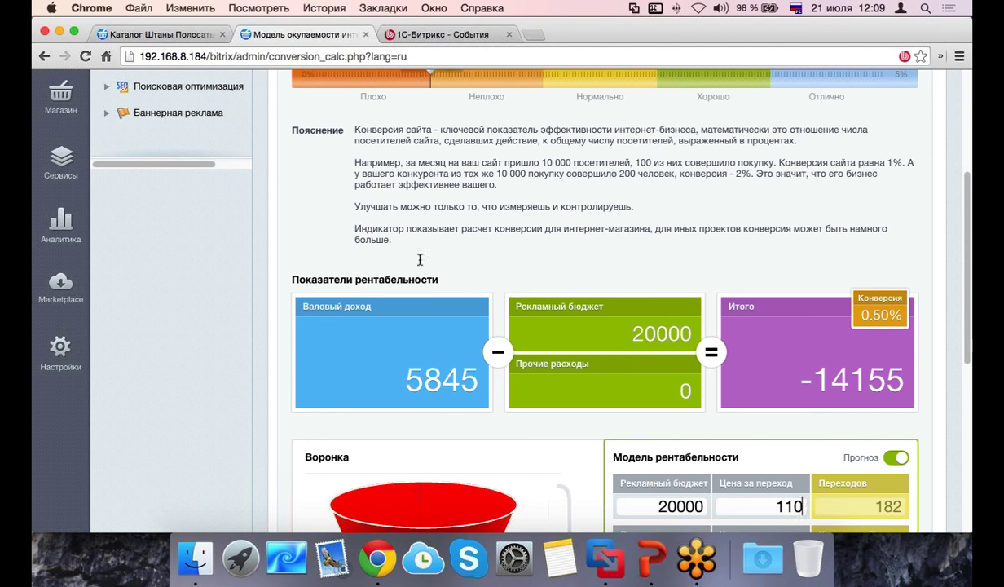
triple_click(343, 132)
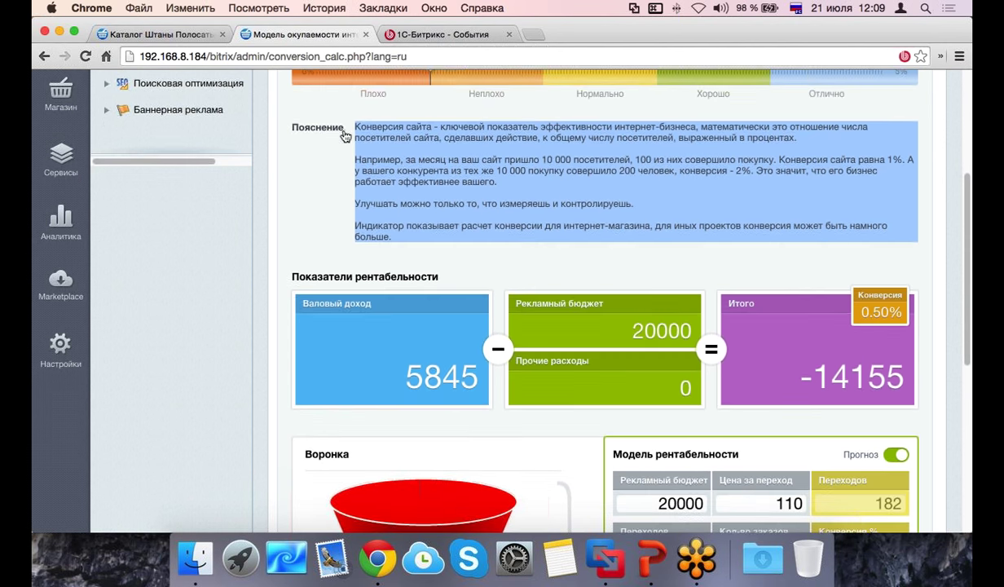
scroll(491, 256, down, 5)
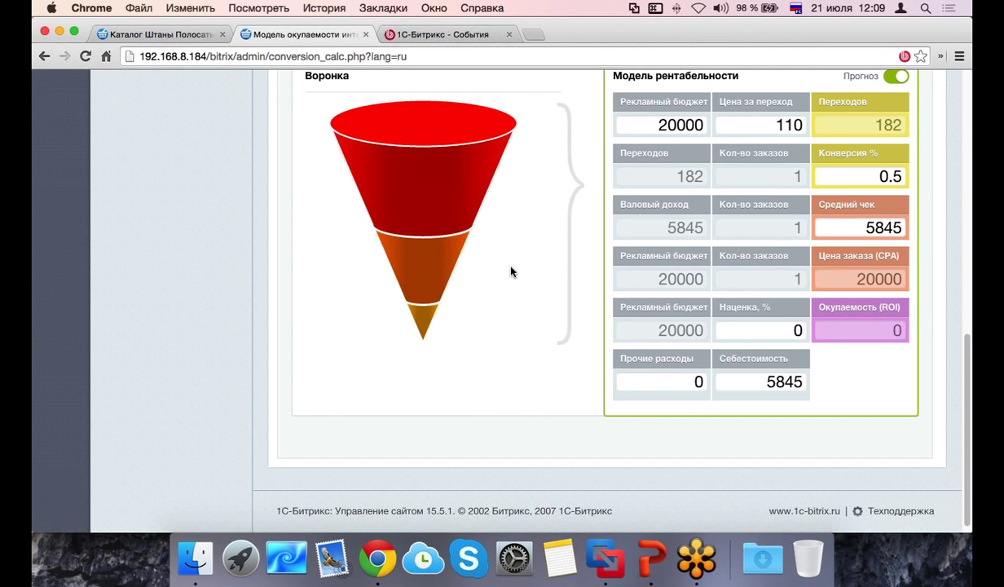
scroll(605, 253, up, 5)
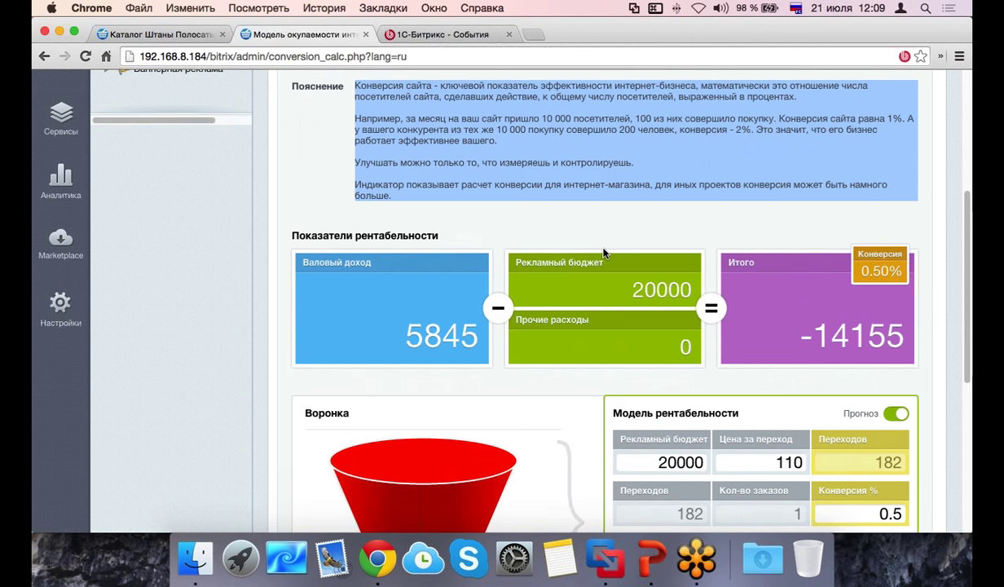
Step: Open the mailing list under Email-маркетинг and start adding a mailing through the wizard
scroll(603, 253, up, 4)
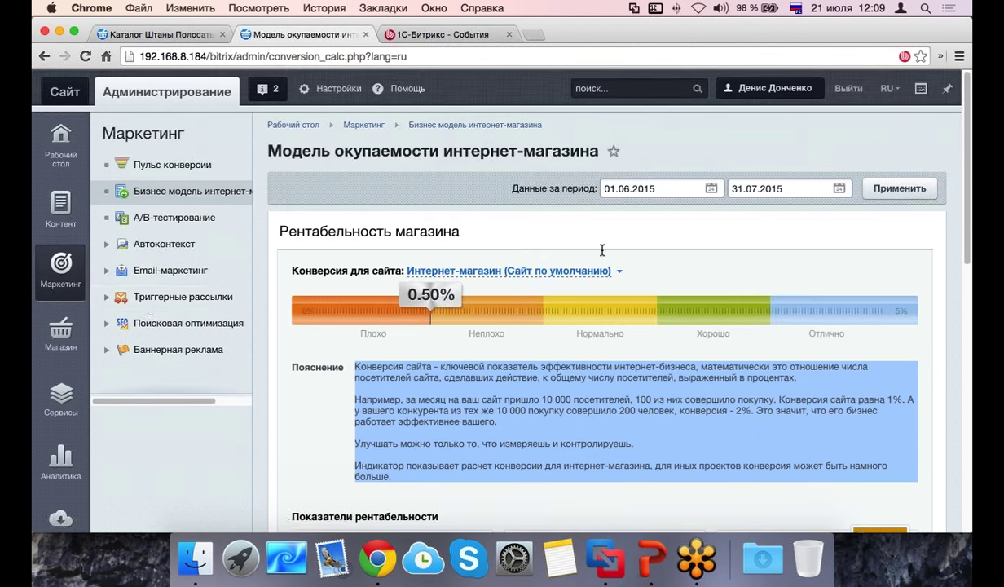
click(175, 270)
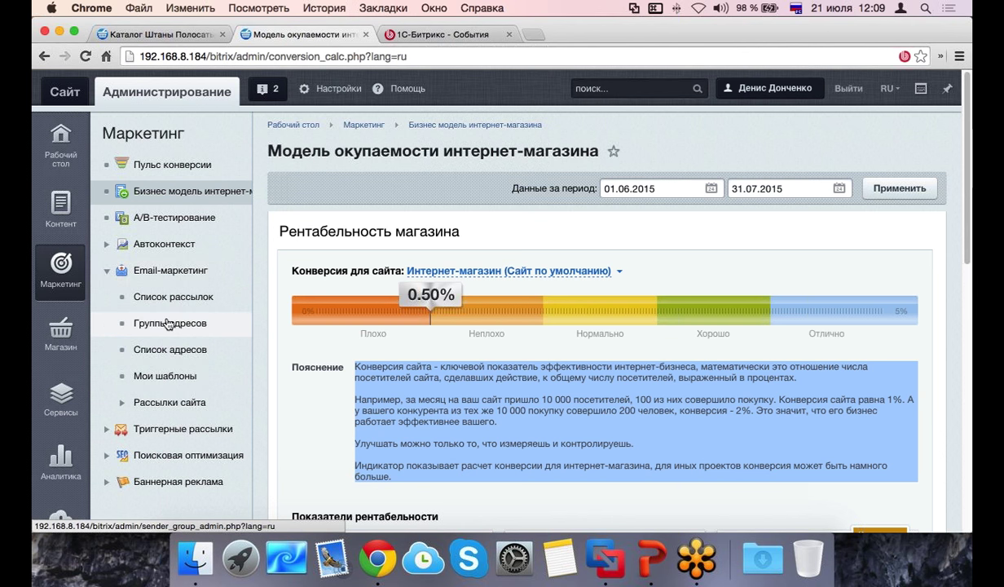
click(173, 300)
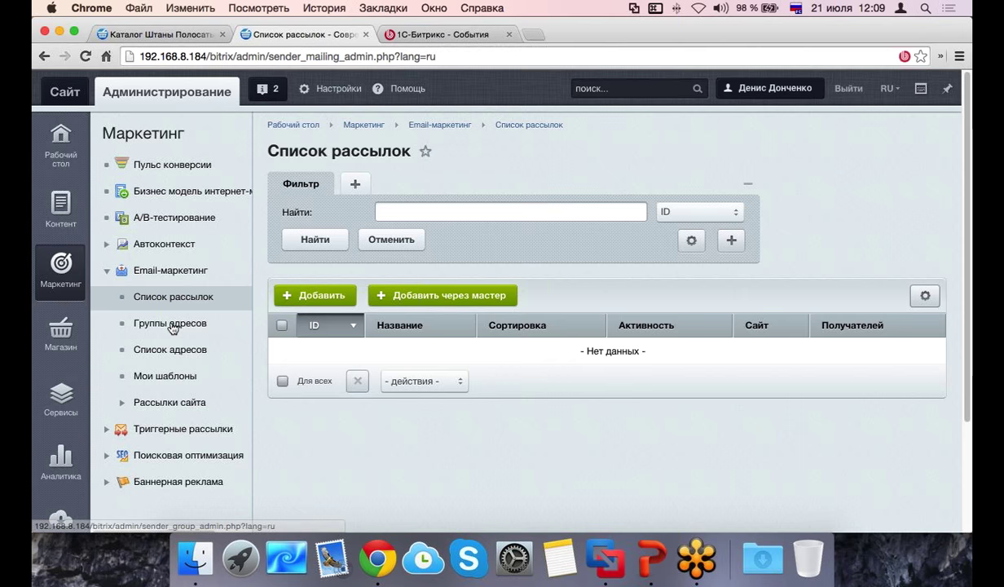
click(444, 294)
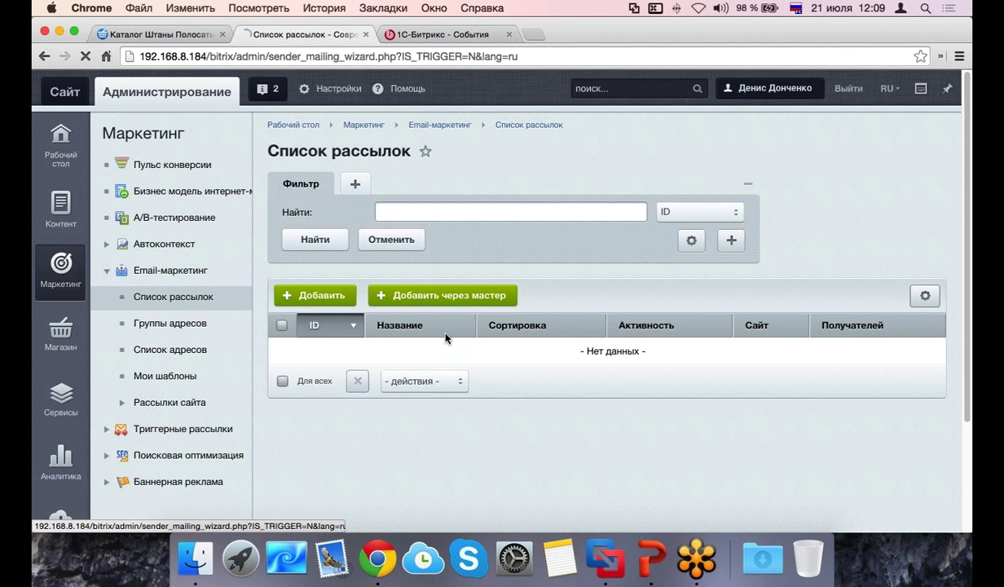
Step: Create a new mailing named "п" with the description "sddf" and proceed to the recipient group stage
scroll(445, 335, down, 2)
scroll(445, 333, down, 1)
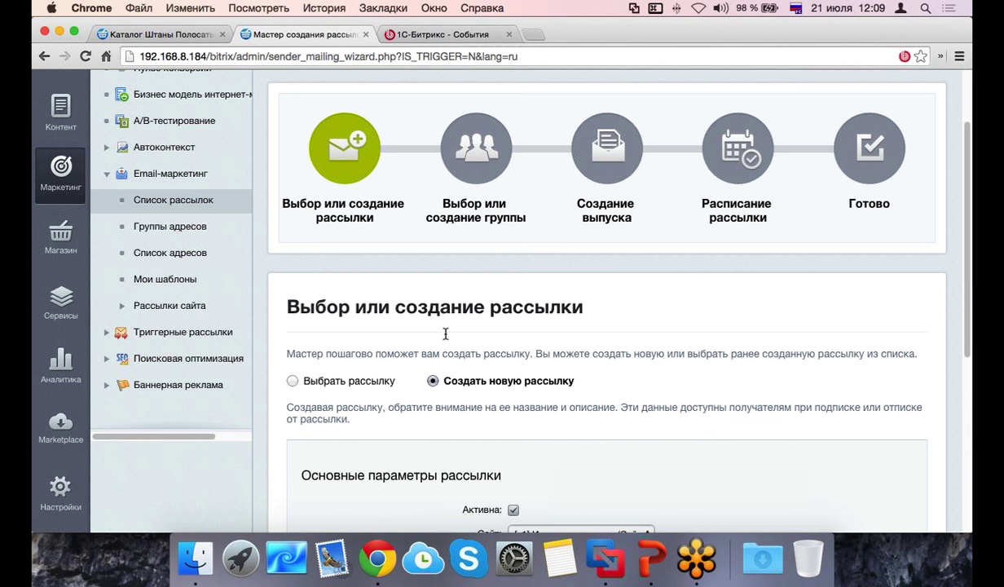
scroll(445, 334, down, 2)
scroll(532, 155, down, 5)
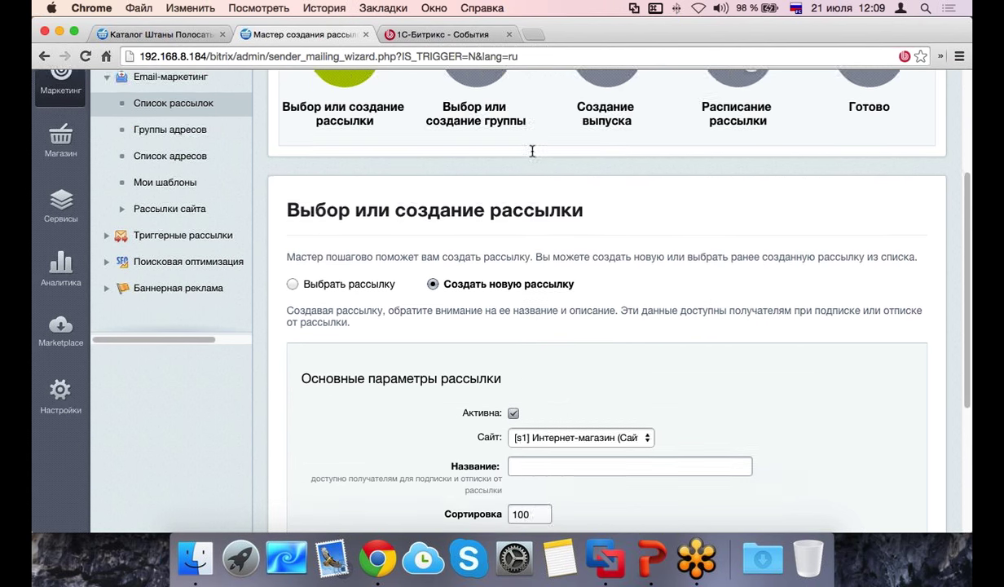
click(512, 349)
text(n)
click(529, 455)
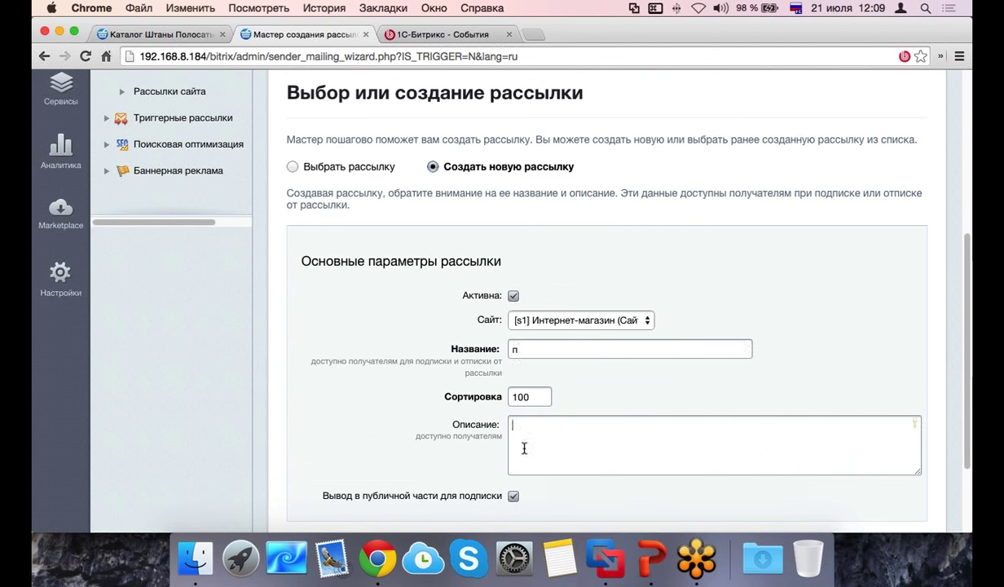
text(sddf)
scroll(529, 455, down, 4)
click(351, 432)
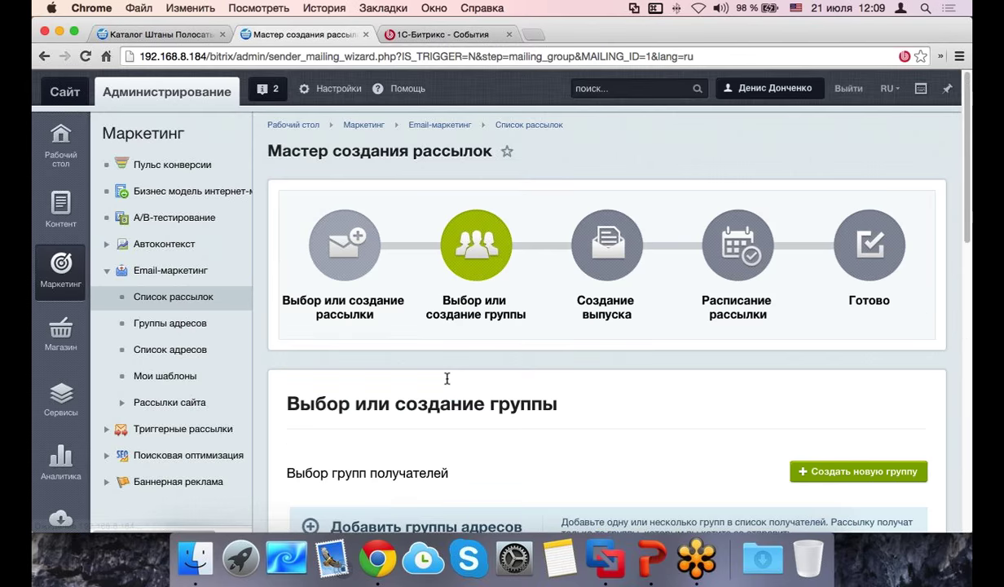
Step: Look over the recipient group selection and open the form for creating a new address group
scroll(449, 379, down, 2)
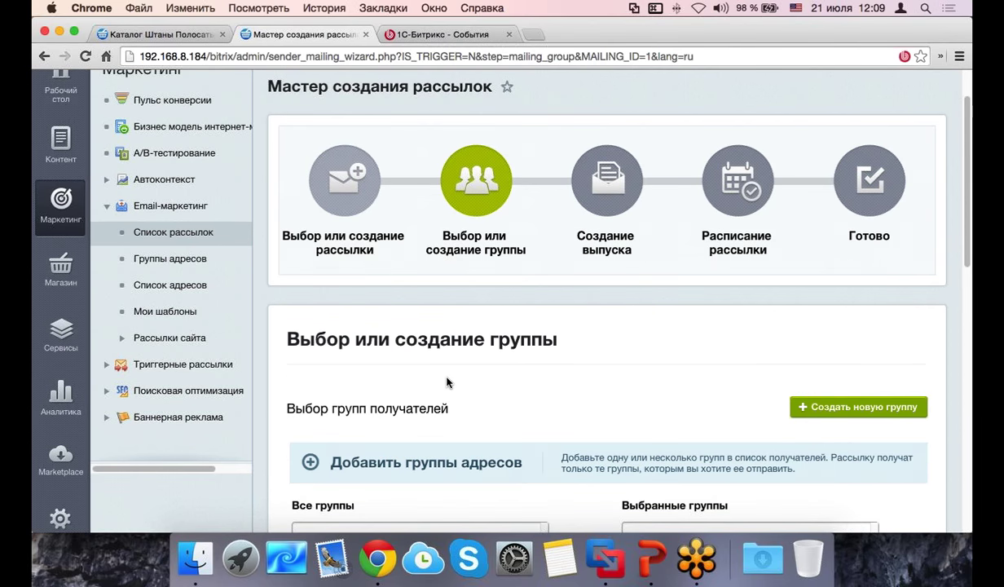
scroll(447, 380, down, 4)
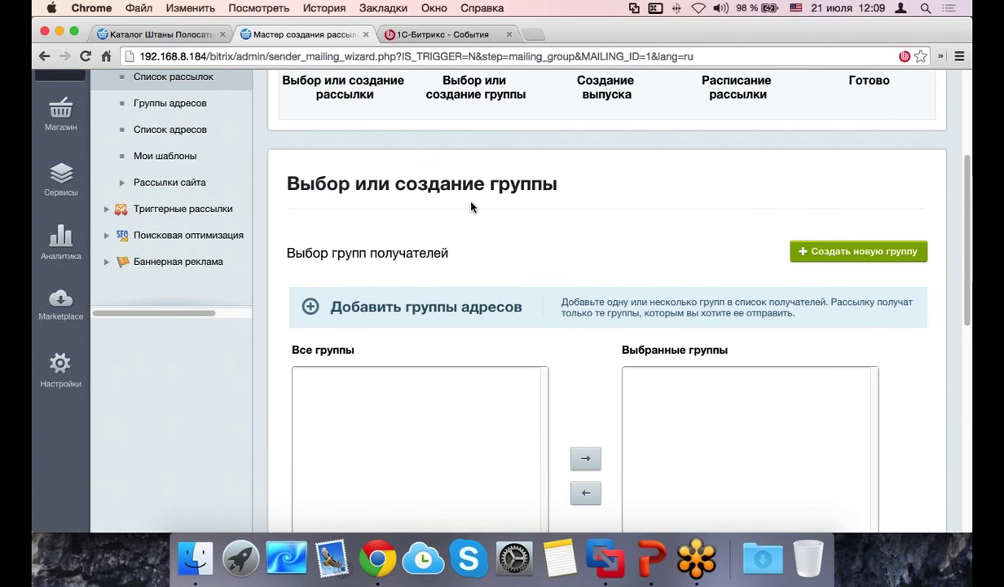
scroll(472, 207, down, 8)
scroll(471, 213, down, 5)
scroll(469, 221, up, 10)
scroll(587, 285, up, 1)
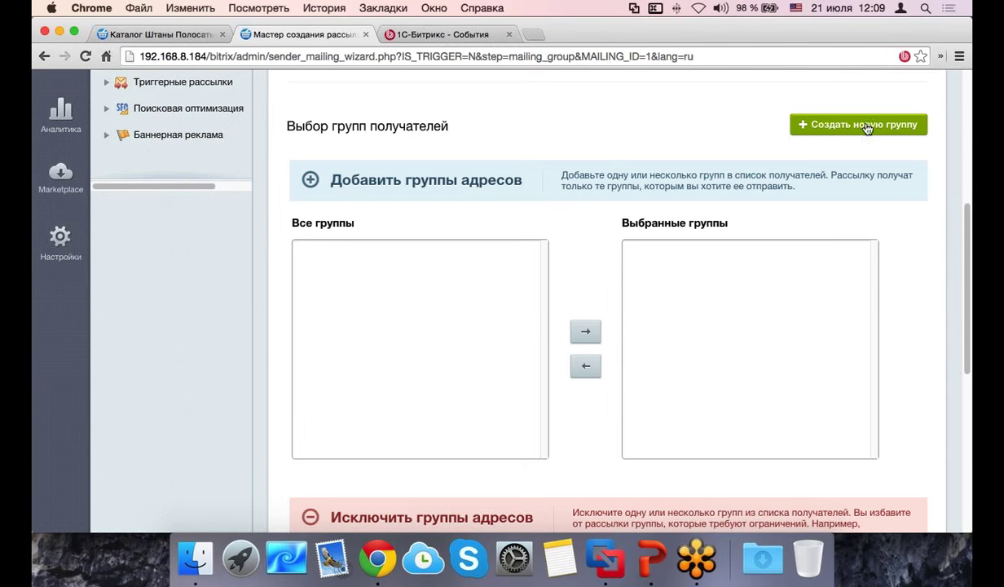
click(829, 123)
scroll(423, 228, down, 6)
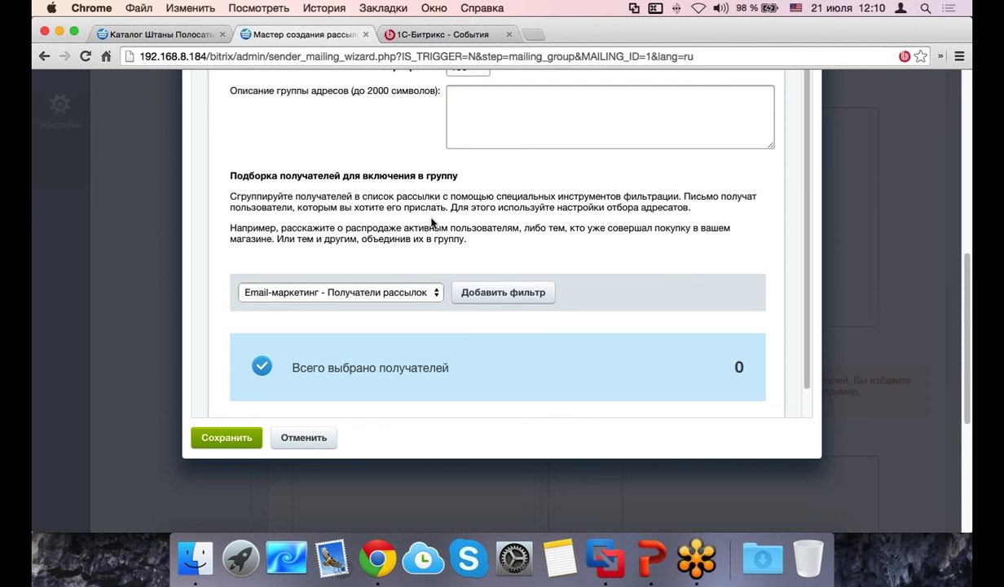
Step: Try adding a Веб-формы recipient filter to the new address group, and close the group form without saving
click(417, 294)
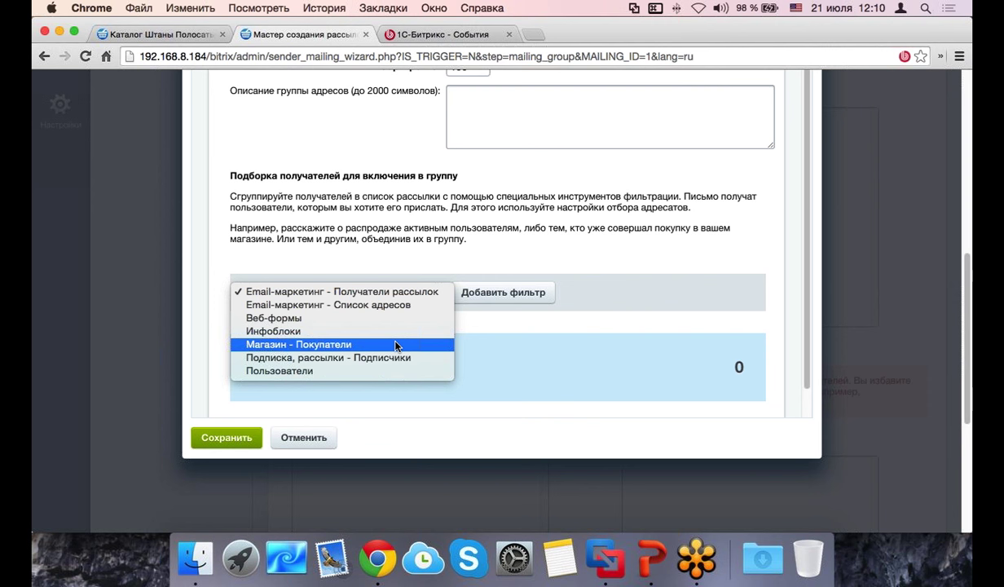
click(380, 371)
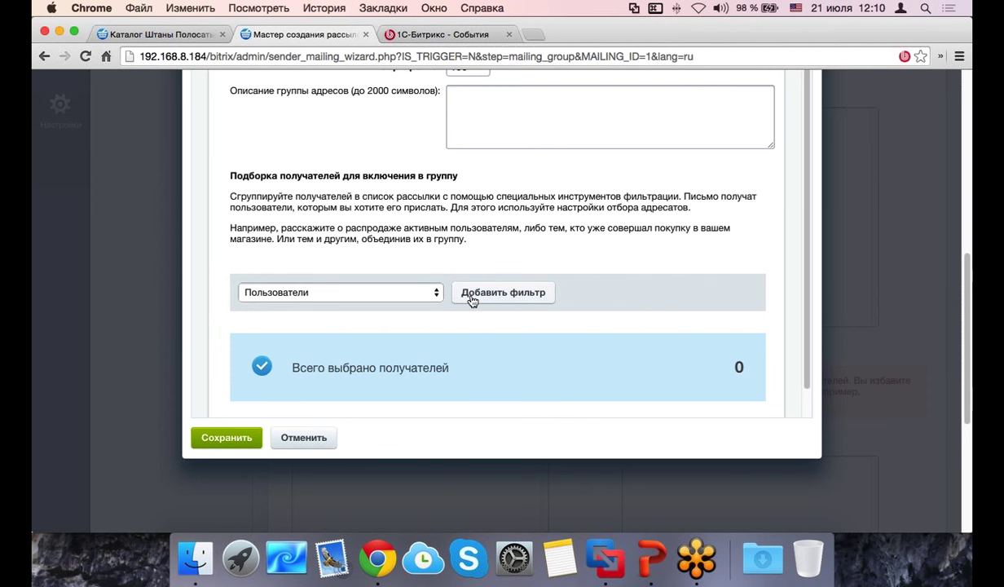
click(426, 296)
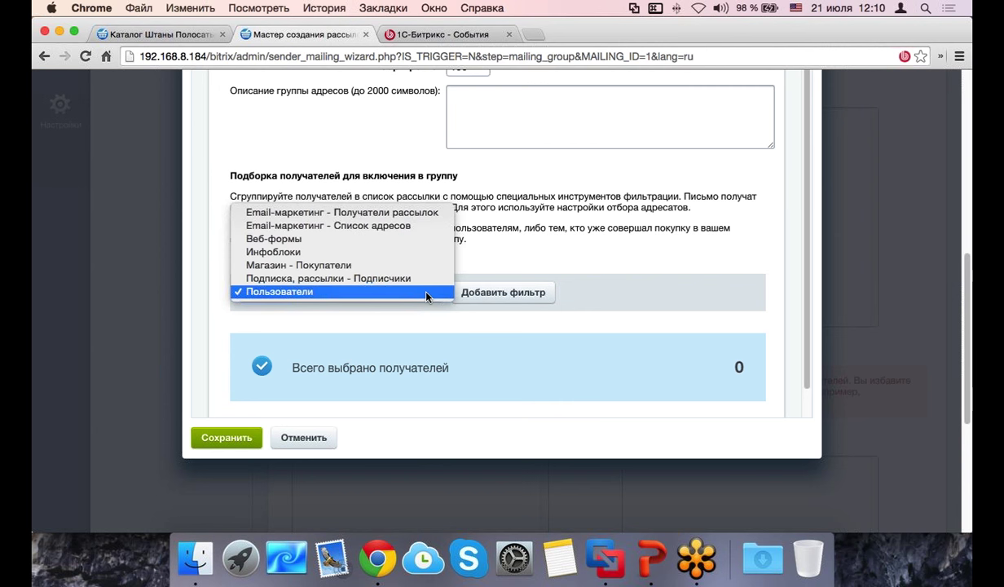
click(447, 239)
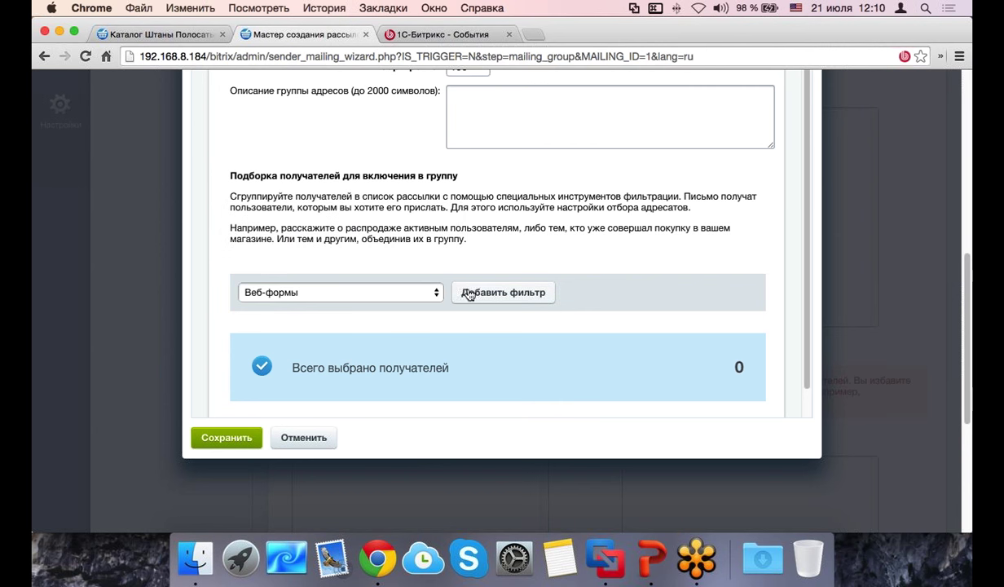
click(459, 292)
scroll(269, 313, down, 3)
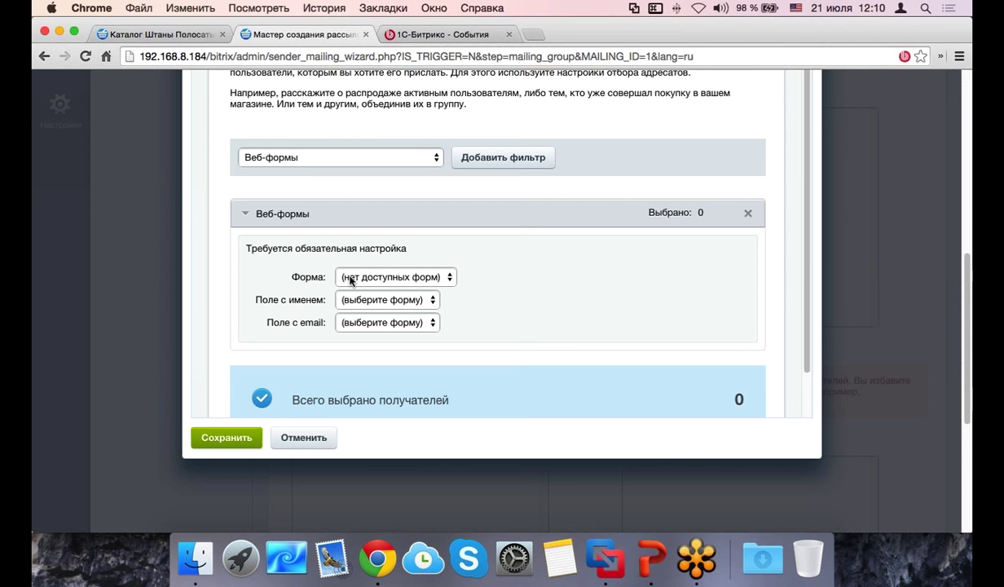
scroll(204, 287, up, 10)
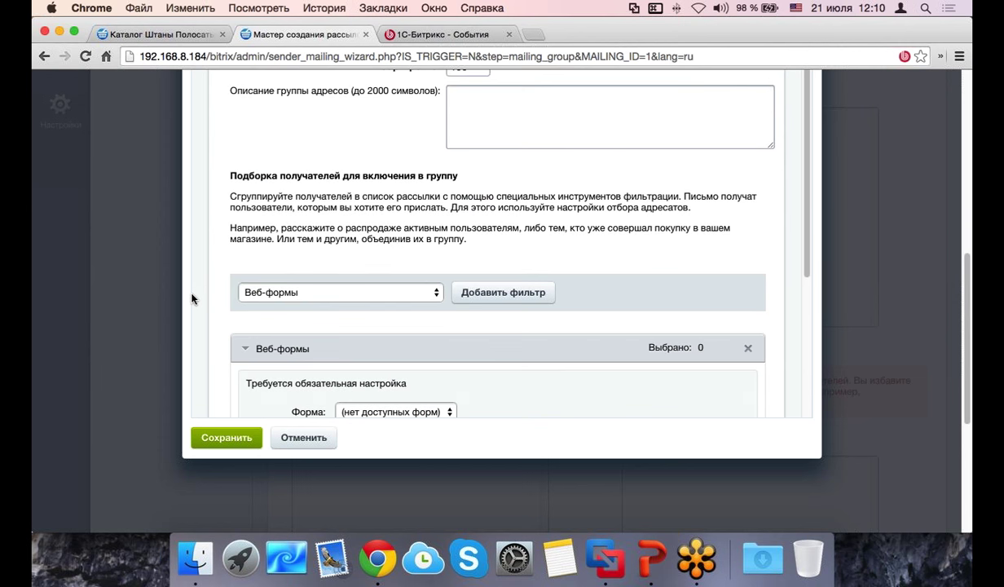
scroll(187, 297, up, 3)
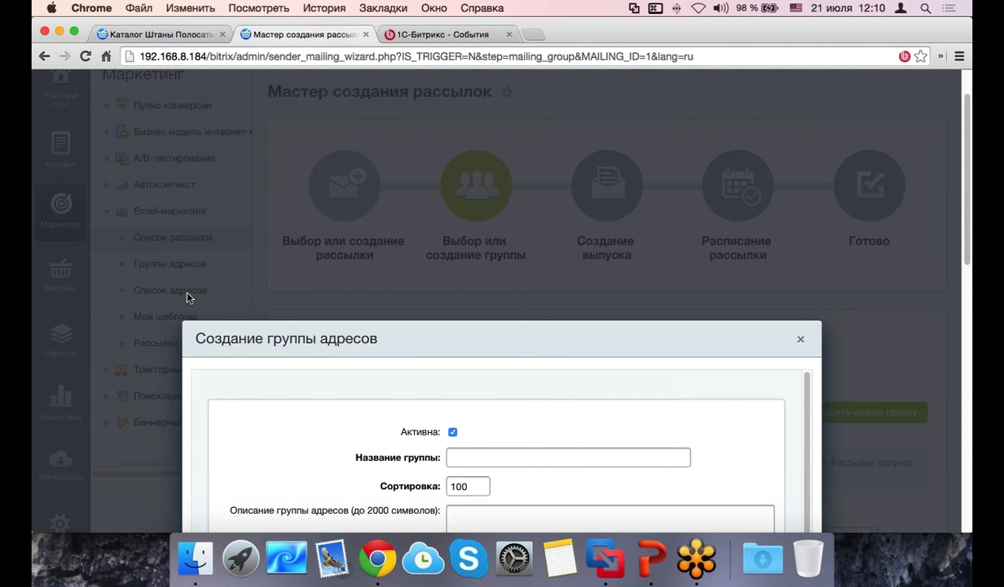
click(800, 343)
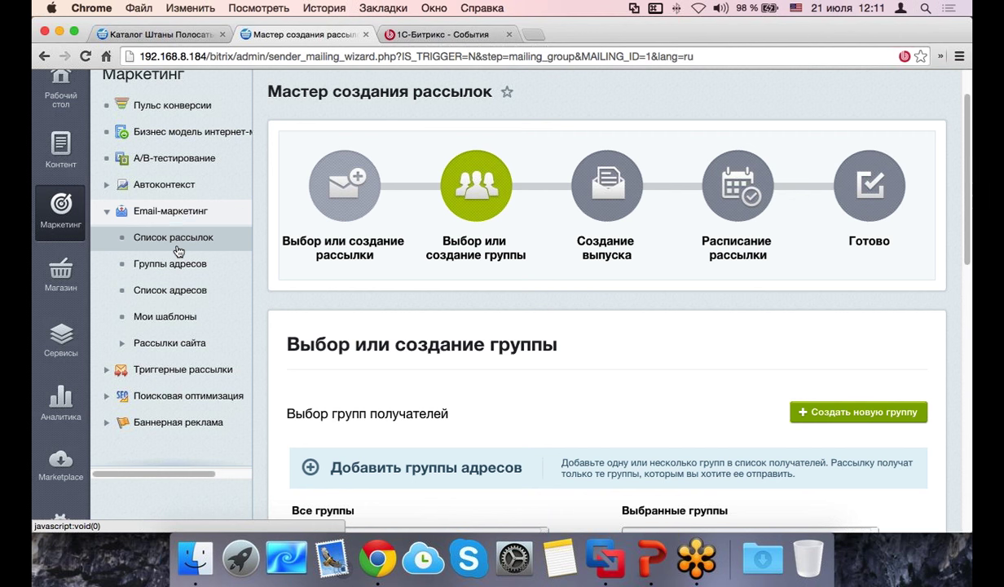
Step: Open the mailing list under Триггерные рассылки and start adding a trigger mailing through the wizard
click(150, 371)
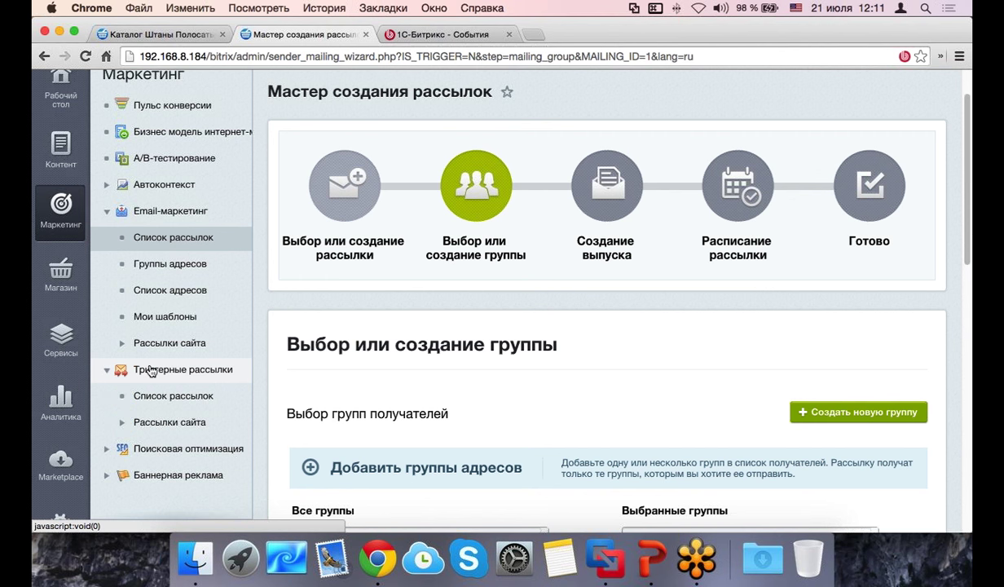
click(151, 371)
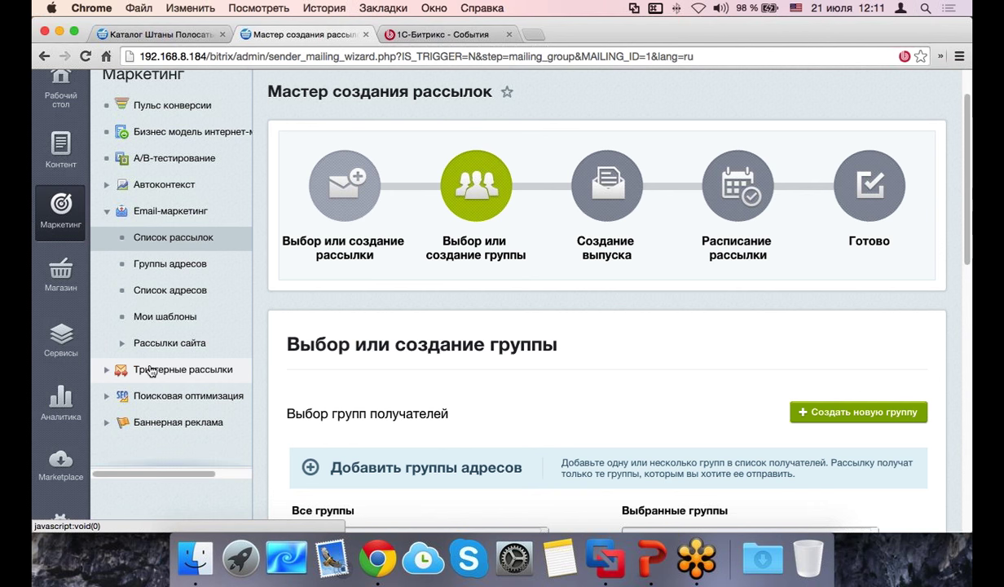
click(151, 372)
click(153, 396)
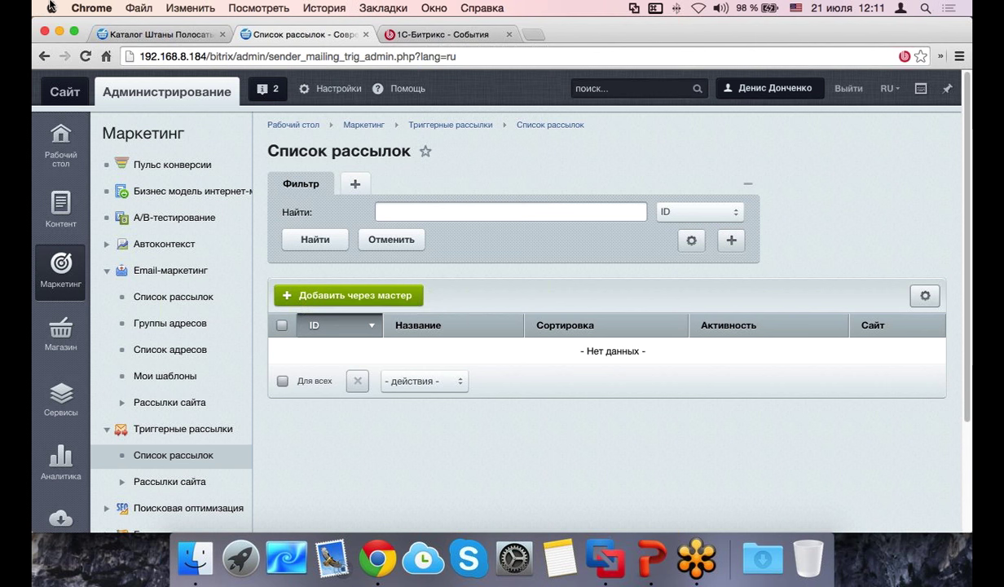
click(317, 290)
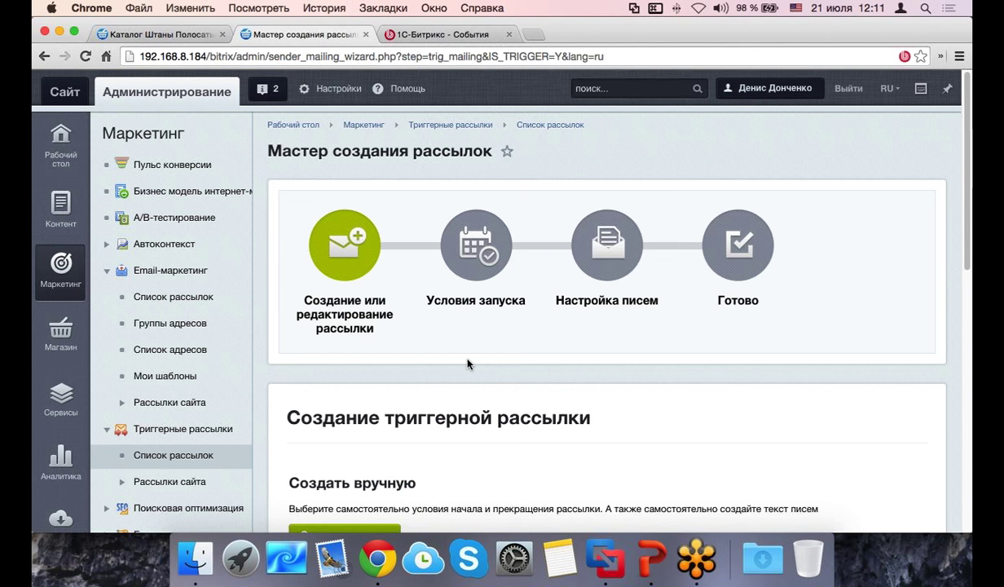
Step: Review the manual creation option and the ready trigger mailing templates, including the description of Отмененный заказ
scroll(467, 364, down, 5)
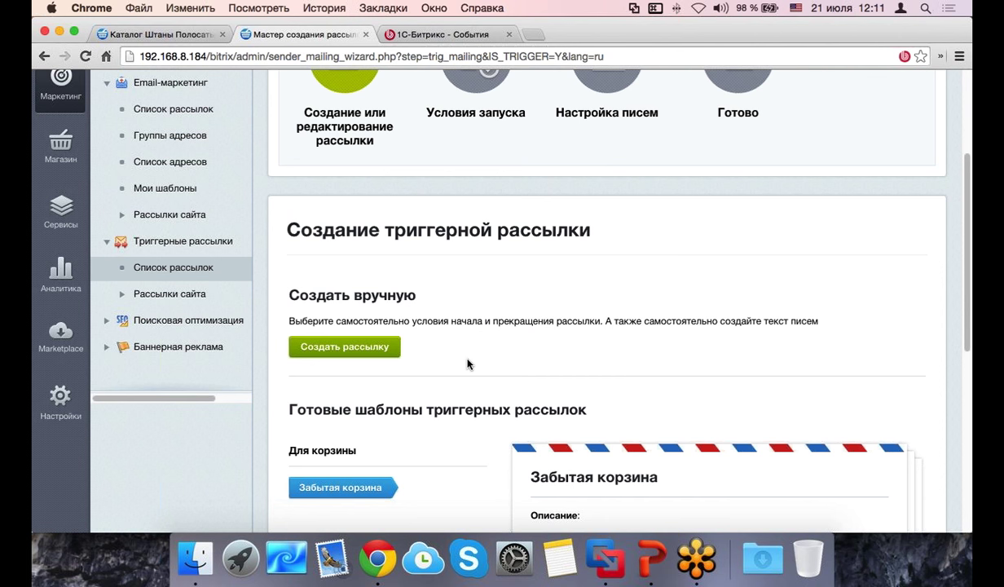
scroll(467, 363, down, 6)
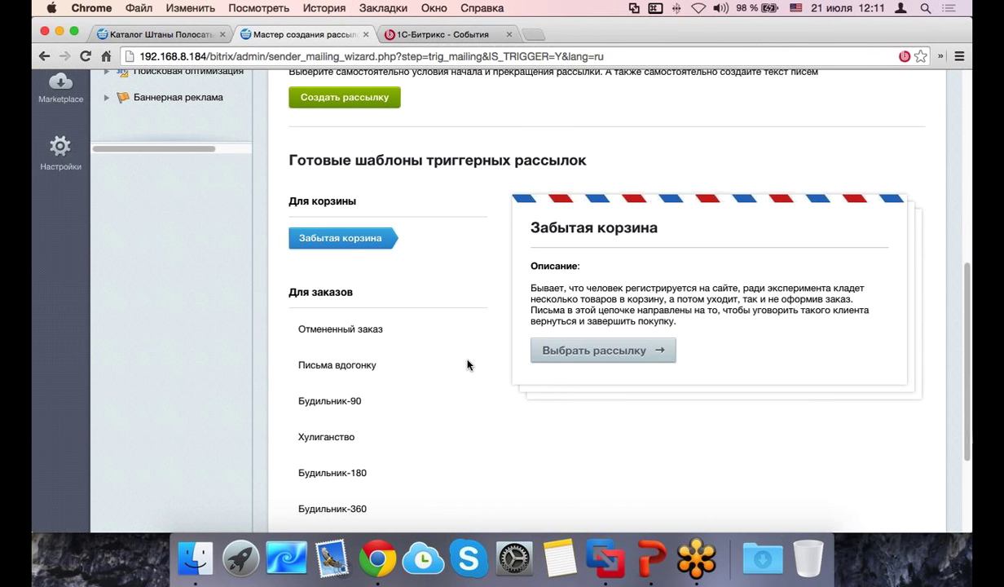
scroll(610, 406, up, 5)
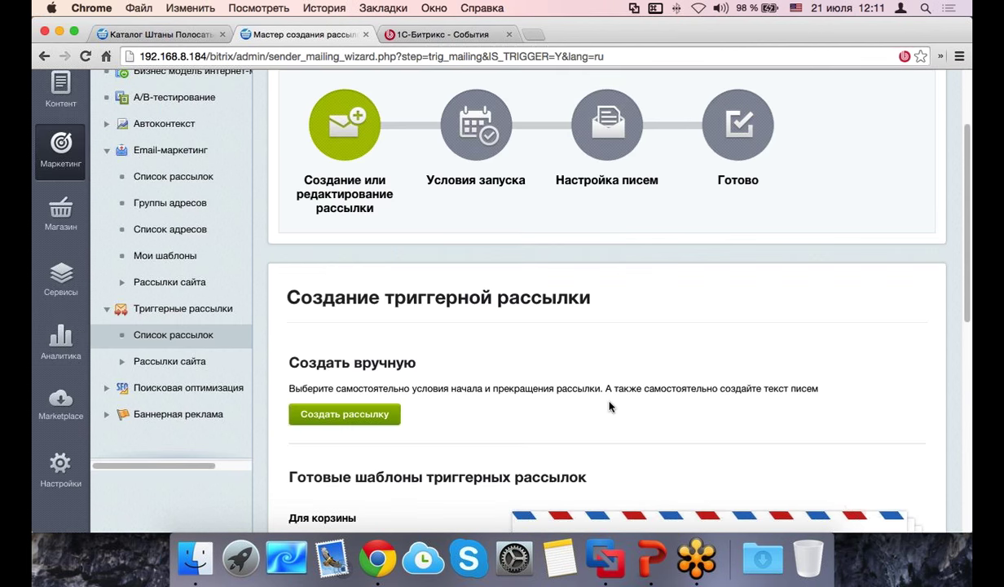
scroll(610, 406, down, 1)
scroll(609, 406, down, 3)
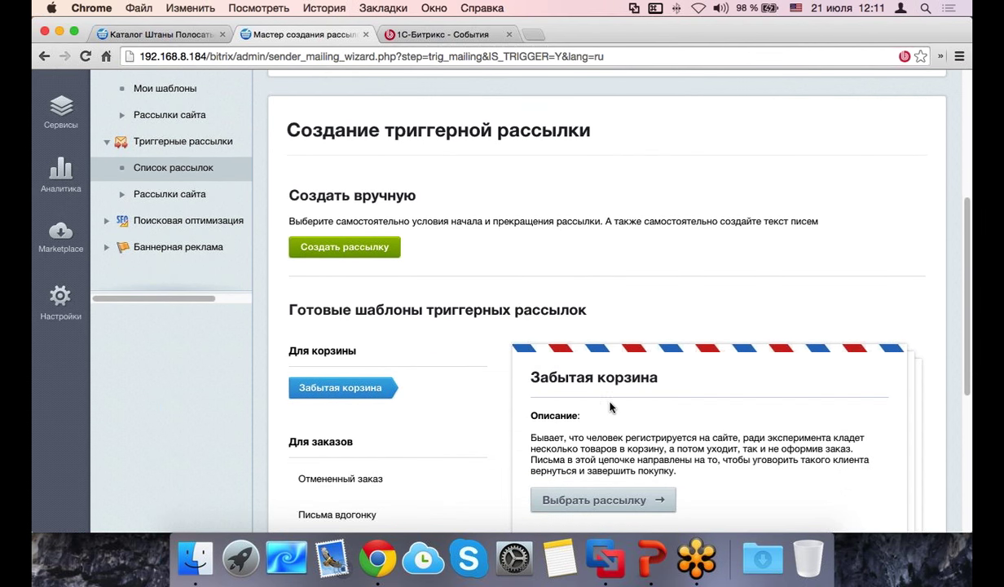
scroll(610, 403, down, 5)
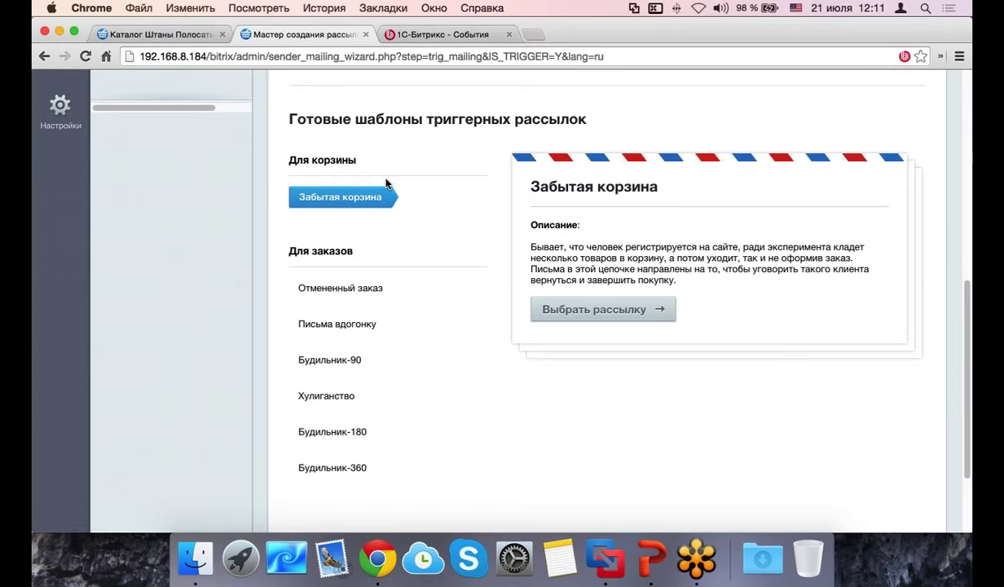
scroll(359, 245, down, 1)
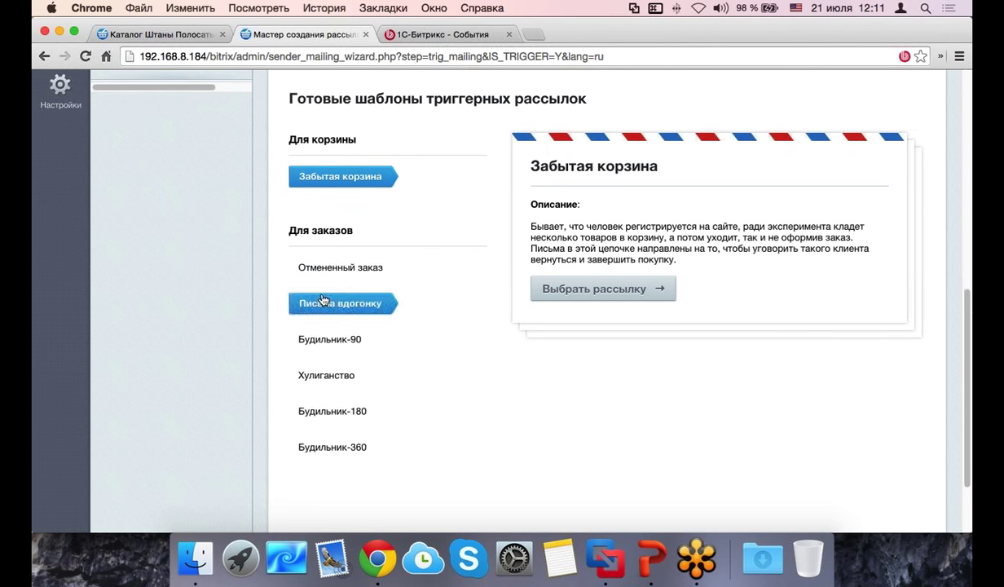
click(352, 269)
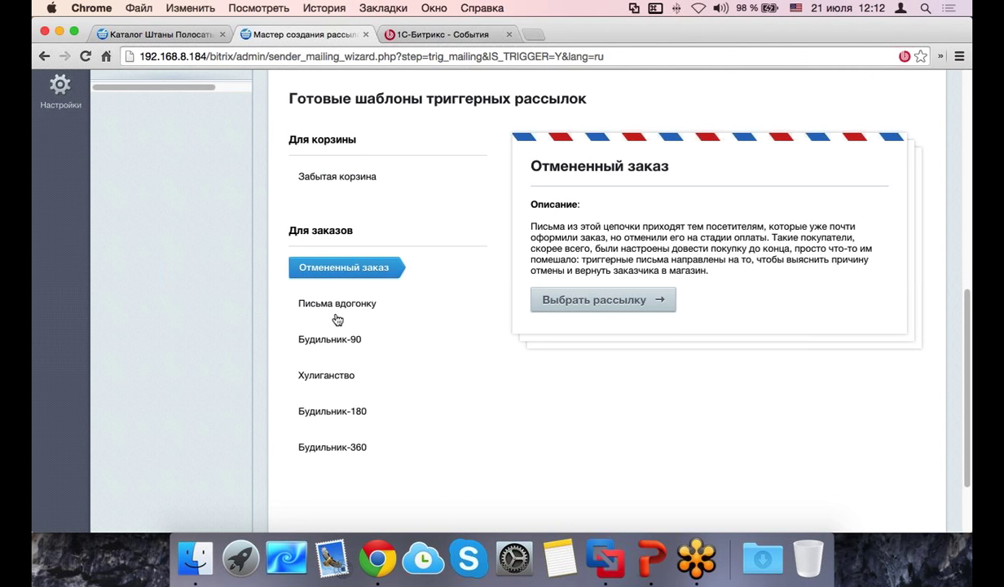
scroll(359, 302, up, 4)
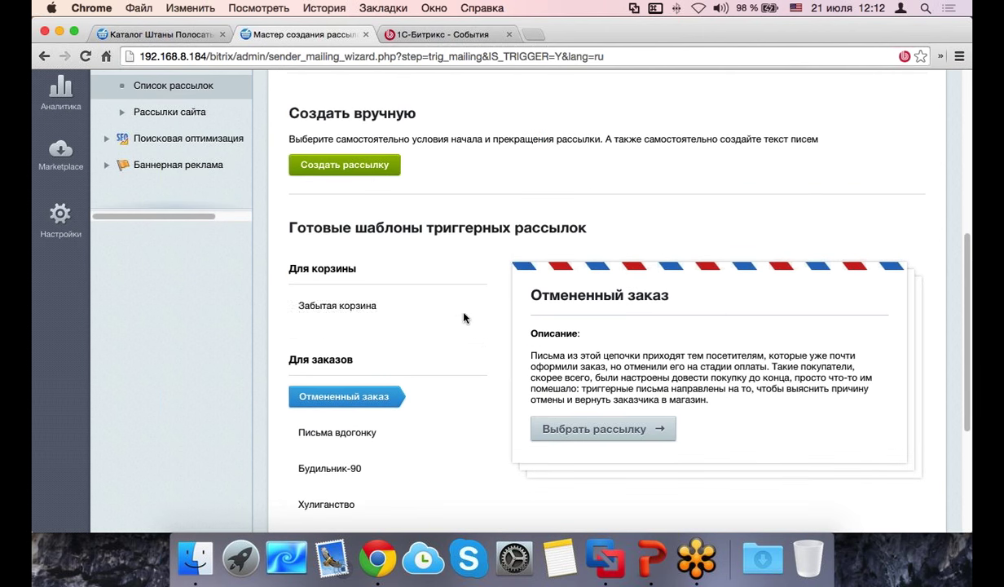
Step: Look through the remaining ready trigger mailing templates and view the description of Хулиганство
scroll(463, 318, up, 4)
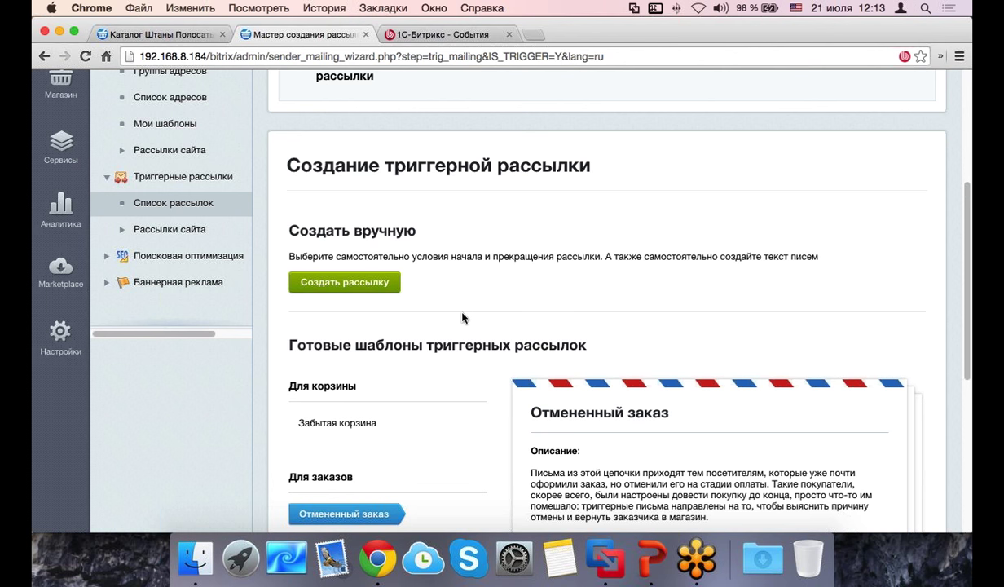
scroll(437, 298, down, 3)
scroll(437, 302, down, 5)
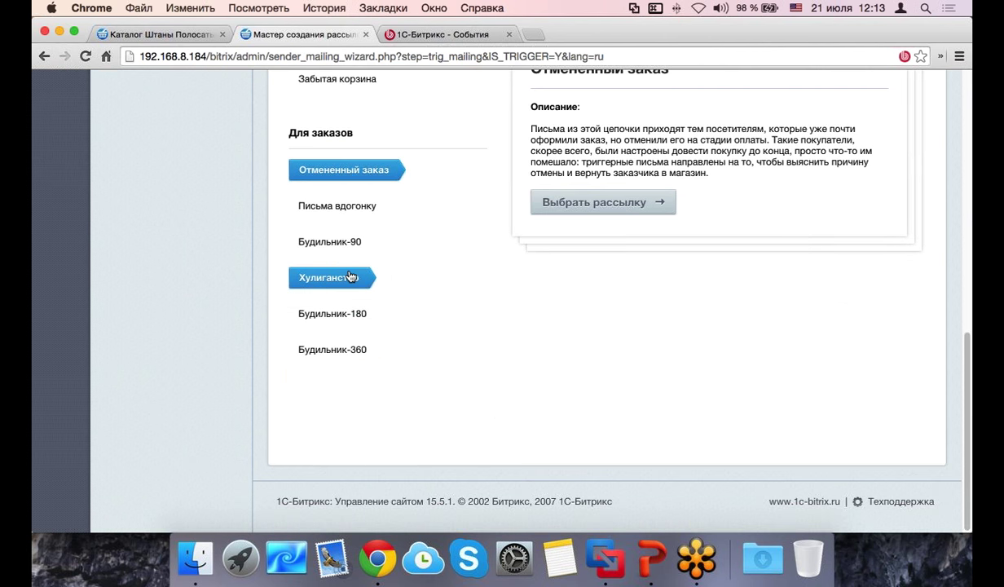
click(351, 277)
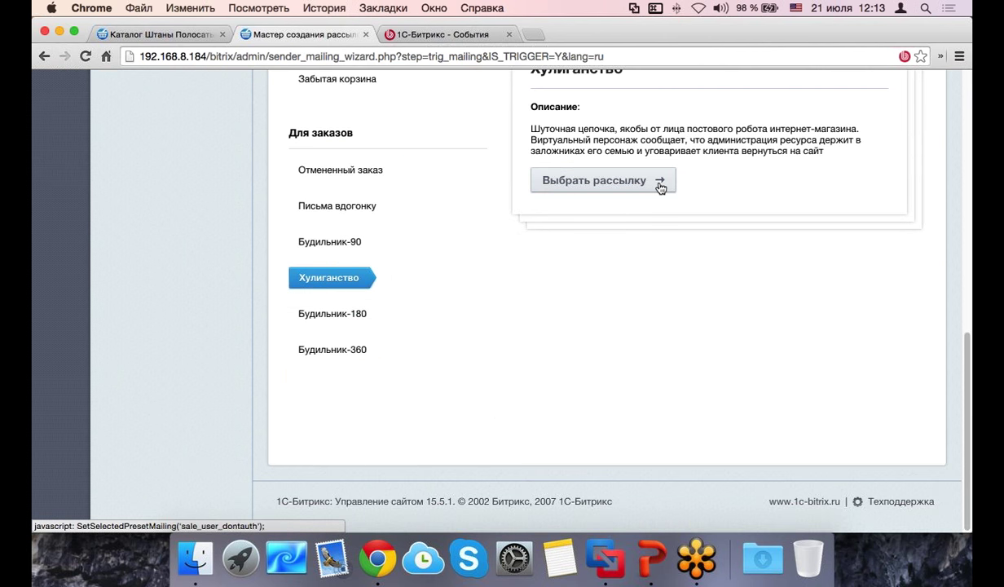
scroll(660, 187, up, 8)
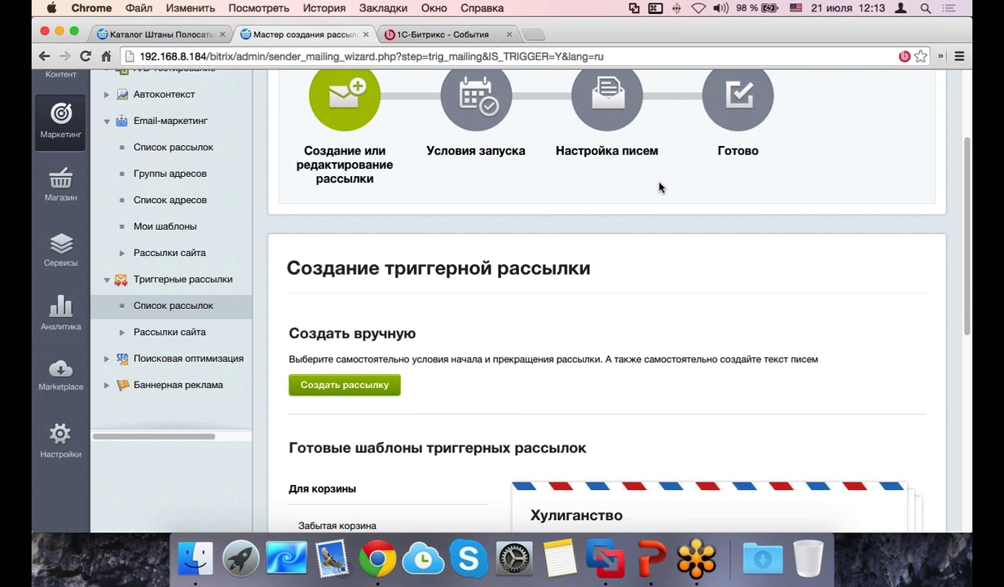
scroll(433, 260, down, 2)
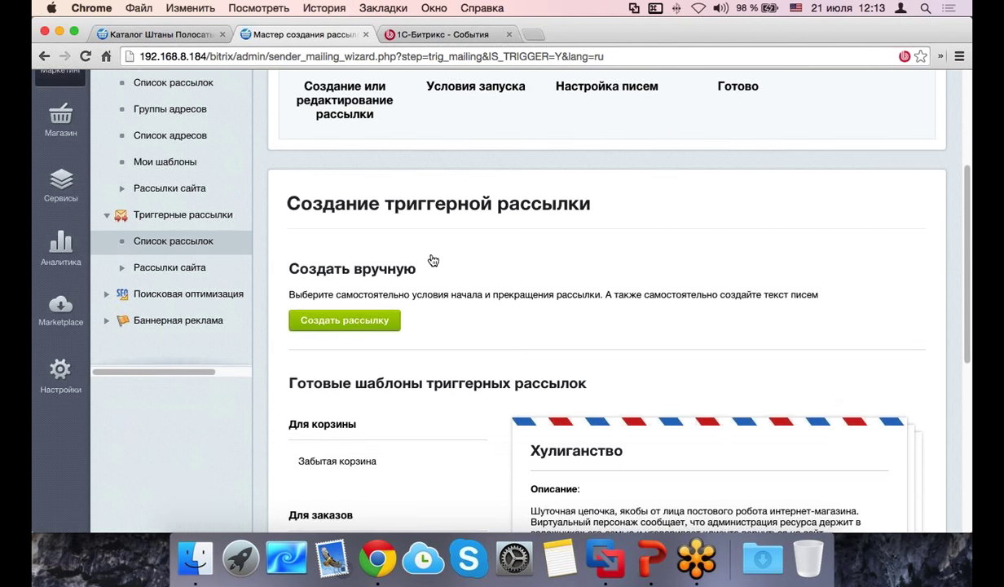
Step: Open the form for creating a trigger mailing manually and review its main parameters, from site to sender
click(431, 260)
scroll(489, 315, down, 3)
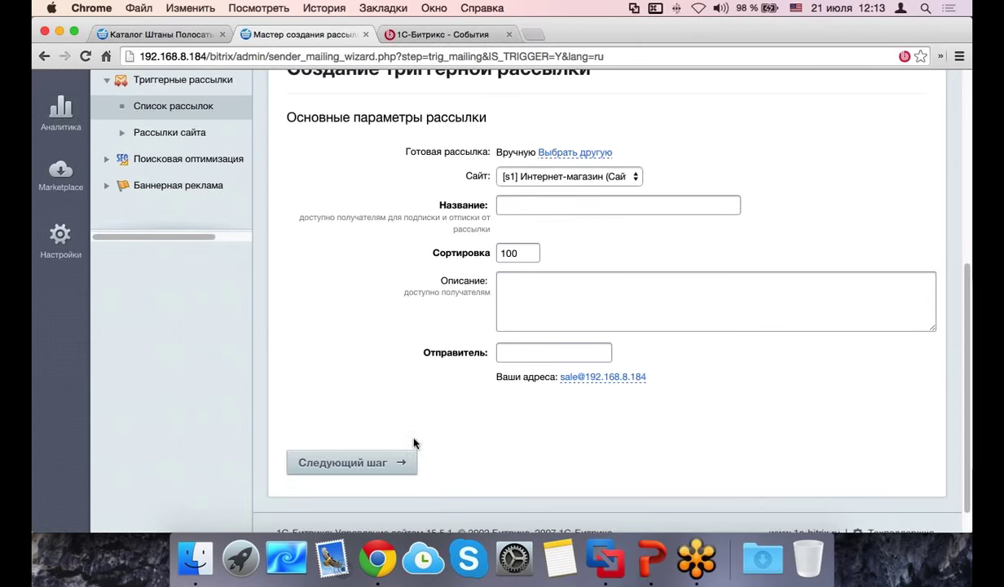
scroll(408, 326, up, 2)
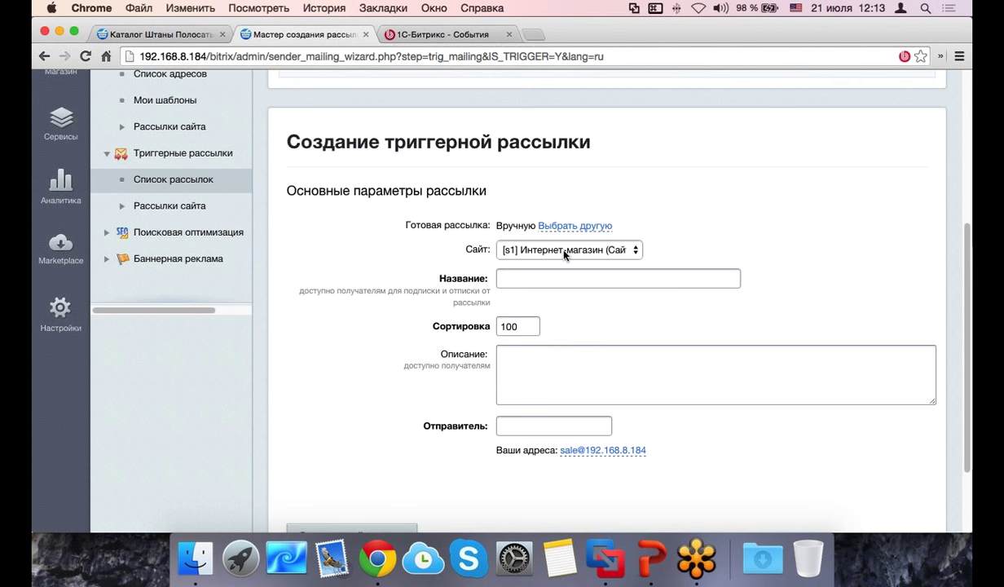
scroll(564, 255, up, 2)
Step: Check Рассылки сайта under Триггерные рассылки for existing mailings, and leave the wizard for the trigger mailing list
click(167, 274)
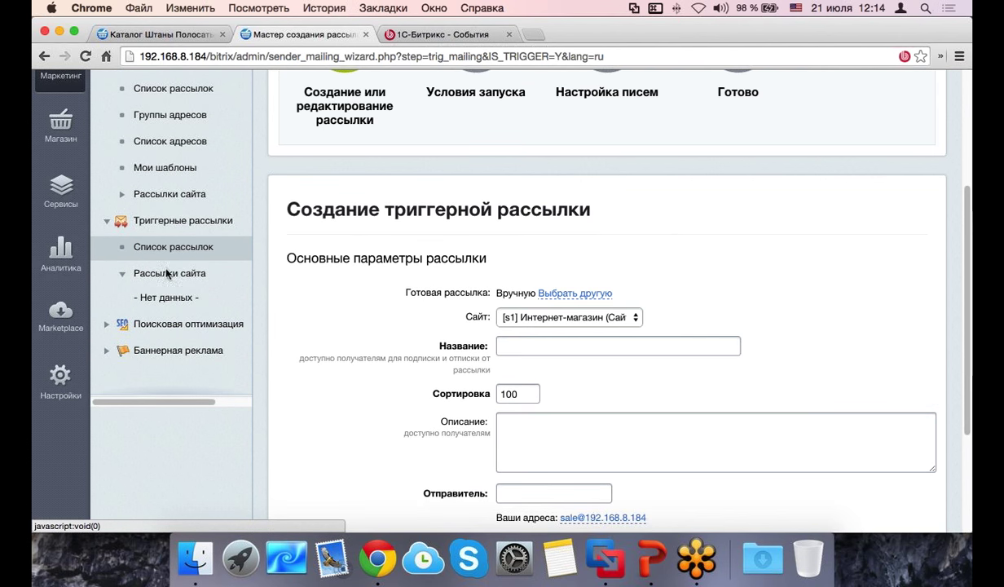
scroll(310, 343, down, 6)
scroll(368, 307, up, 7)
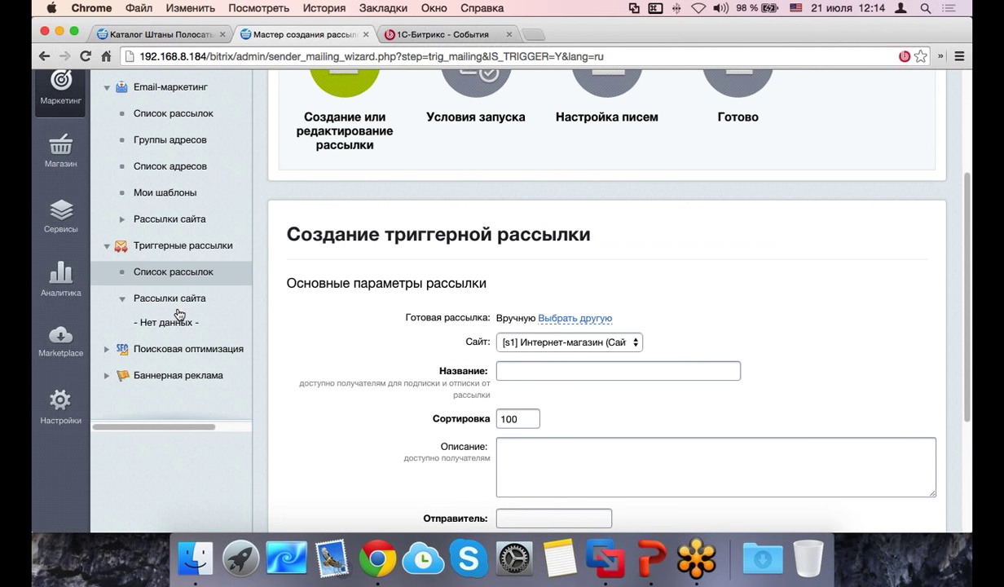
click(181, 302)
click(190, 300)
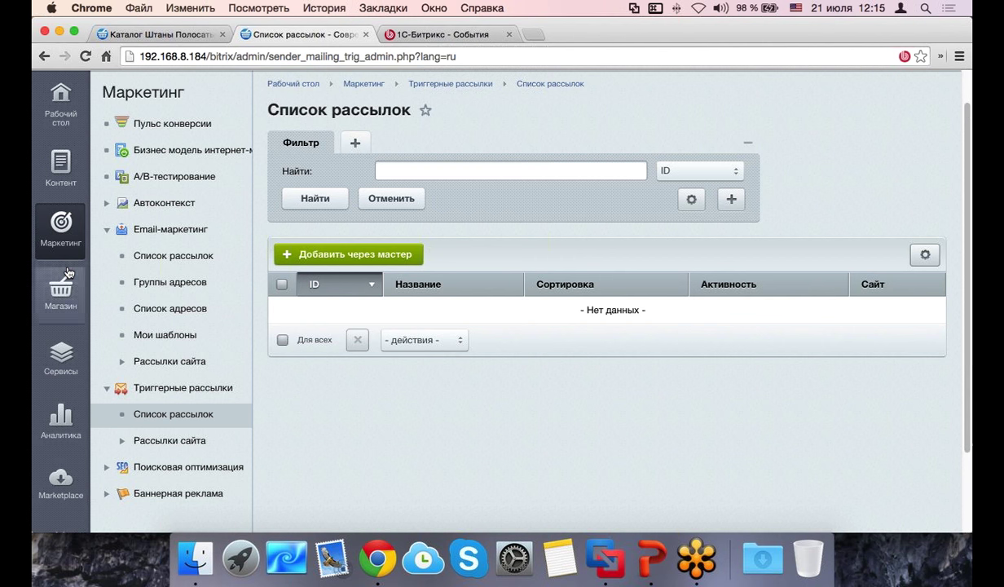
Step: Collapse the Email-маркетинг and Триггерные рассылки sections, and show the А/В-тестирование test list with the side menu hidden
click(106, 229)
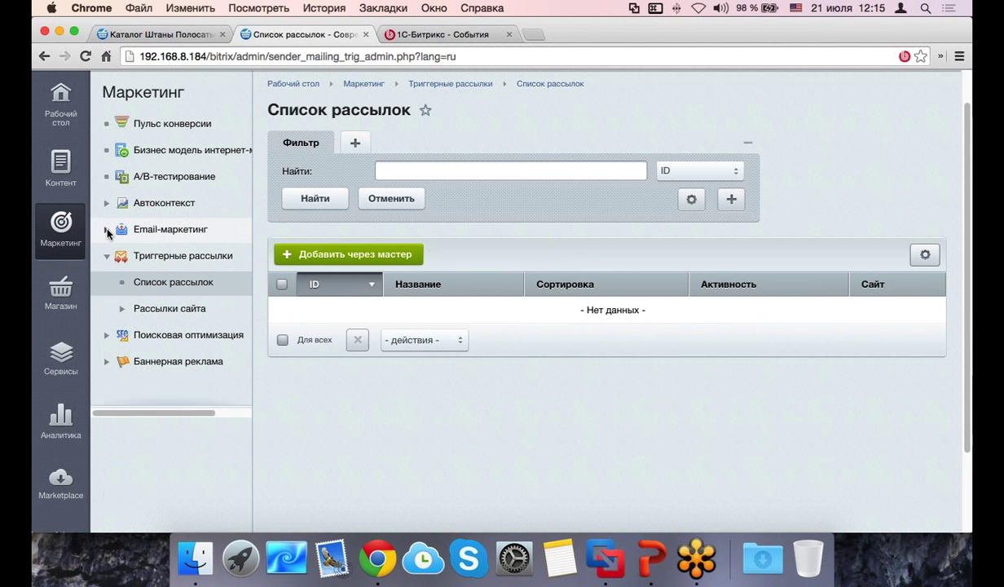
click(105, 256)
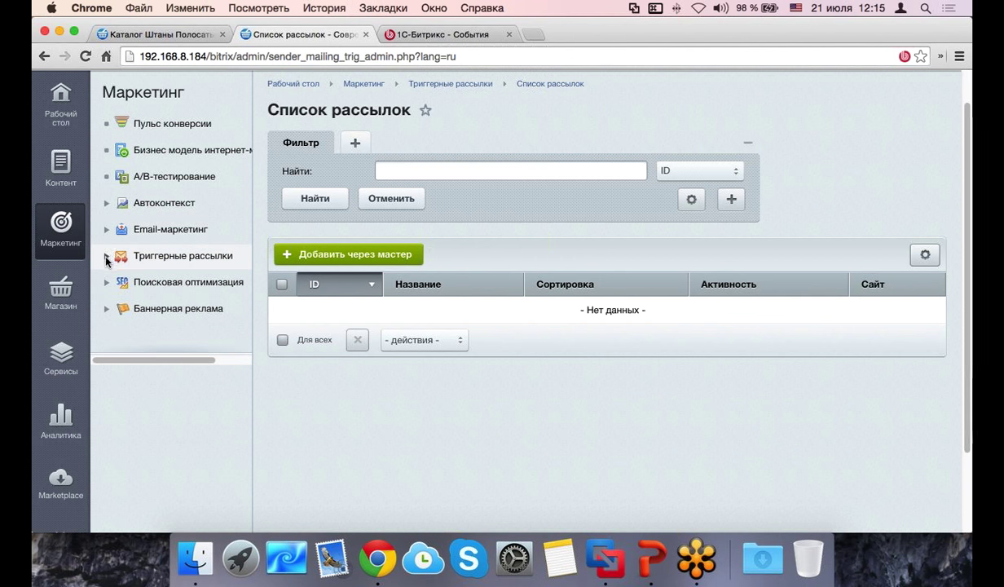
click(174, 184)
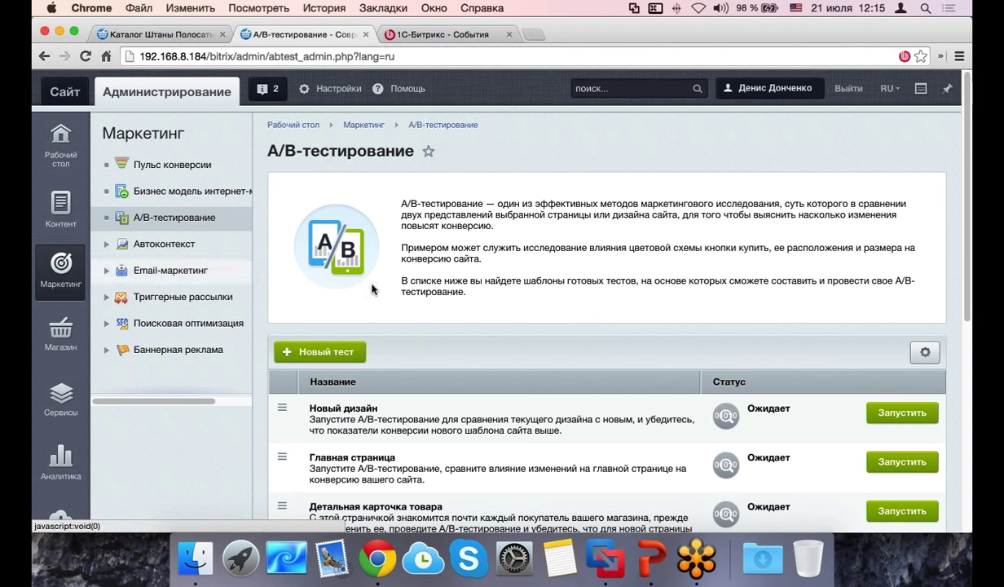
scroll(247, 242, down, 5)
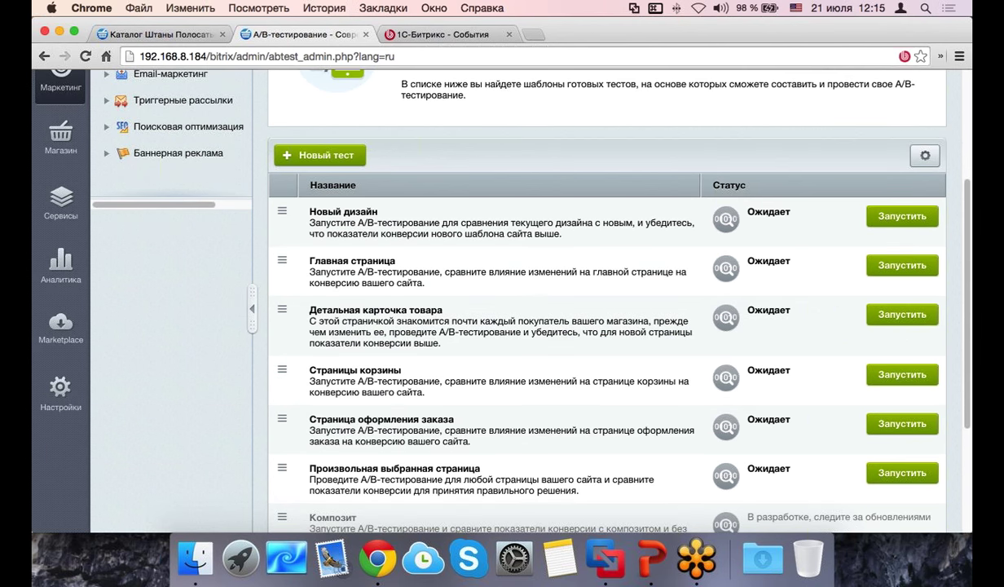
click(252, 297)
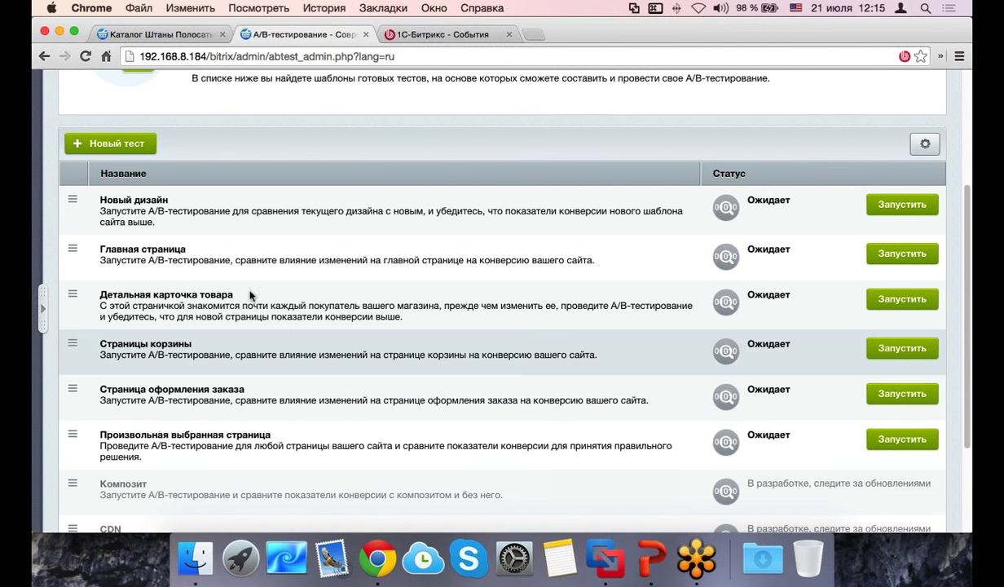
Step: Open the Страницы корзины A/B test for editing and look over its parameters
click(72, 343)
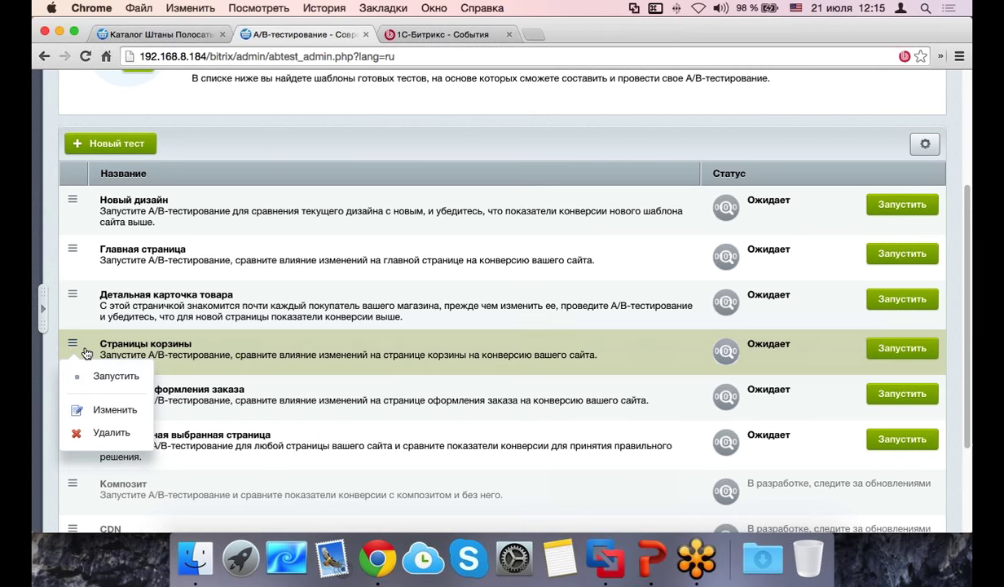
click(92, 408)
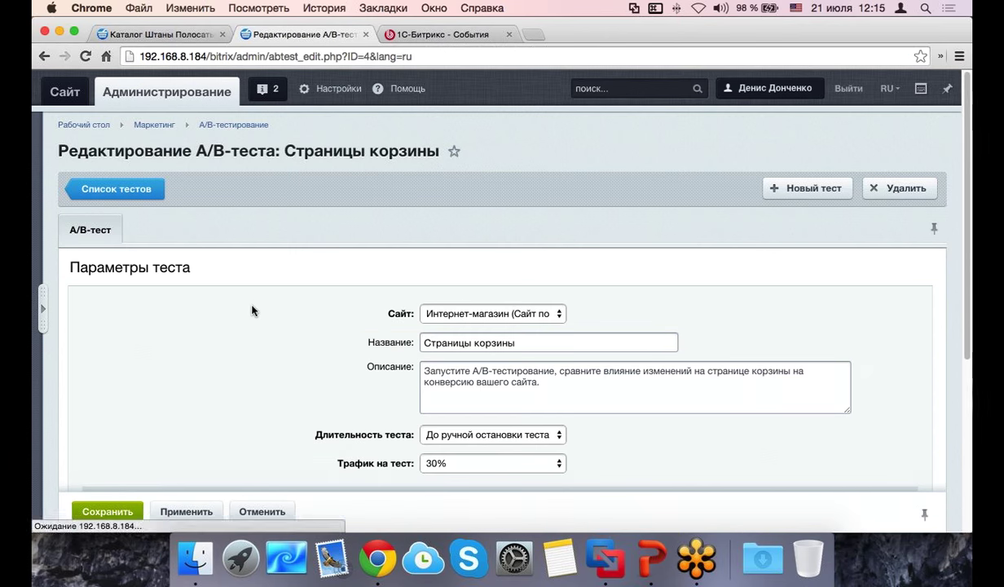
scroll(253, 310, down, 4)
scroll(252, 310, down, 2)
scroll(253, 309, up, 4)
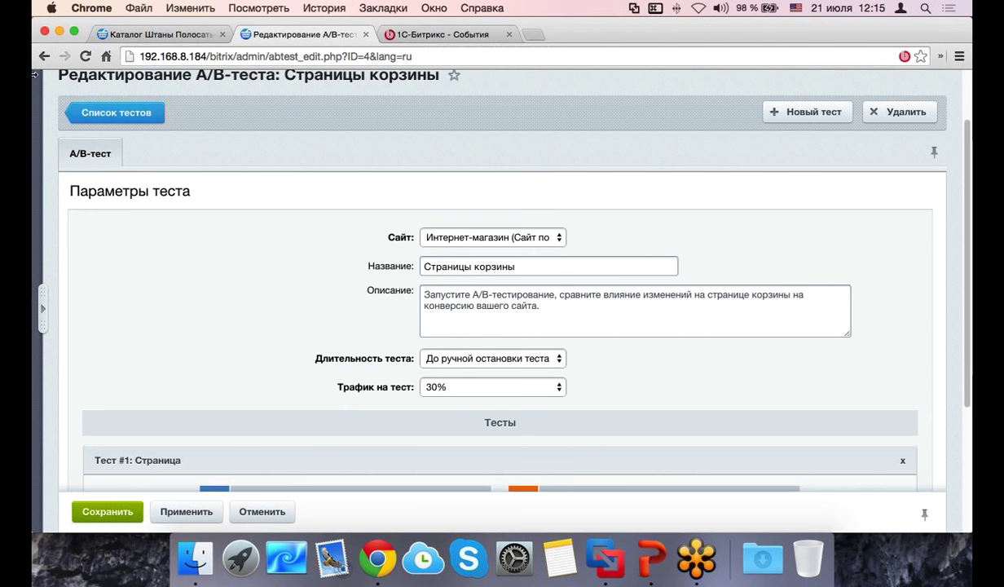
Step: Review the duration, traffic and page variant settings of the Страницы корзины test, and return to the test list
click(43, 57)
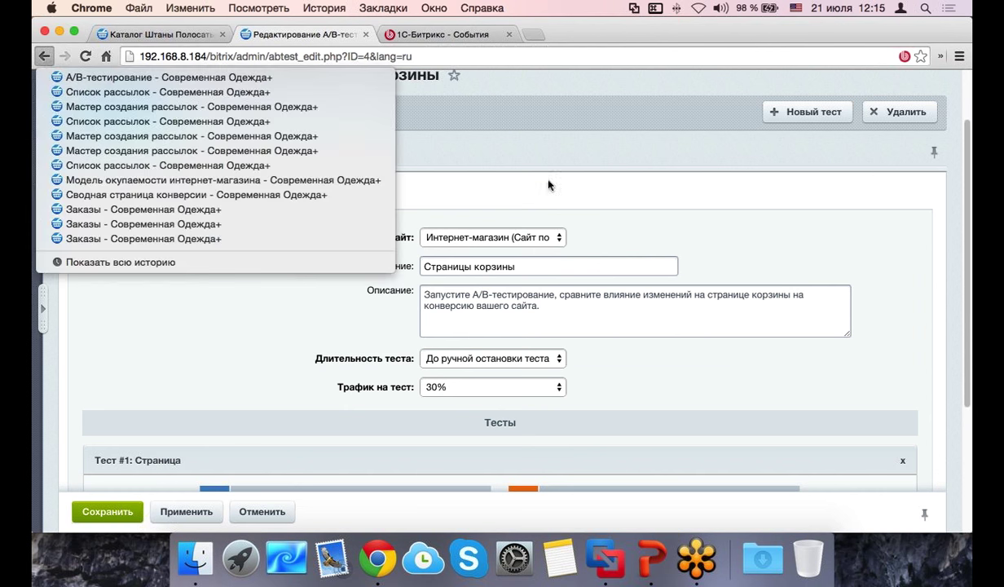
click(489, 200)
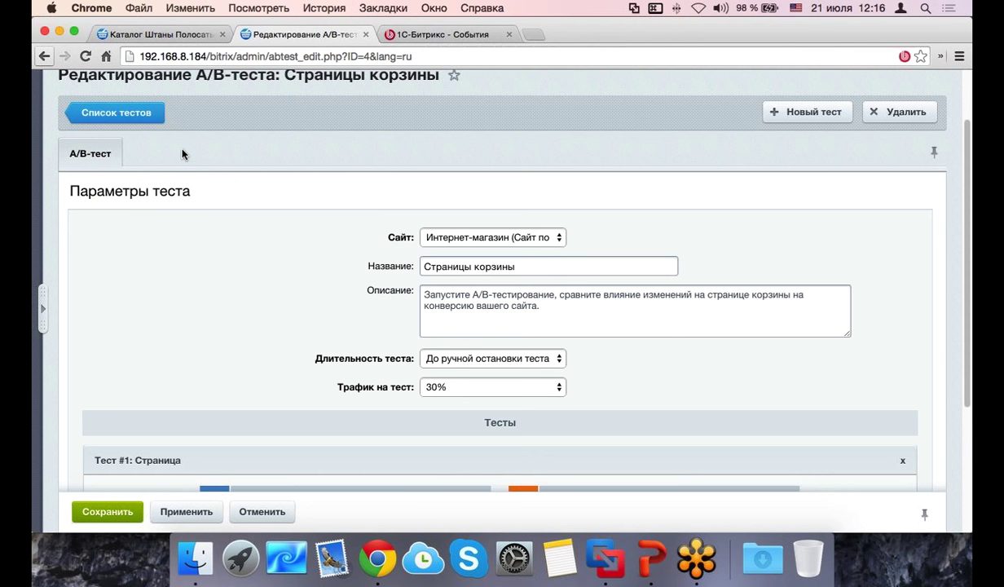
scroll(330, 187, down, 1)
scroll(330, 187, down, 3)
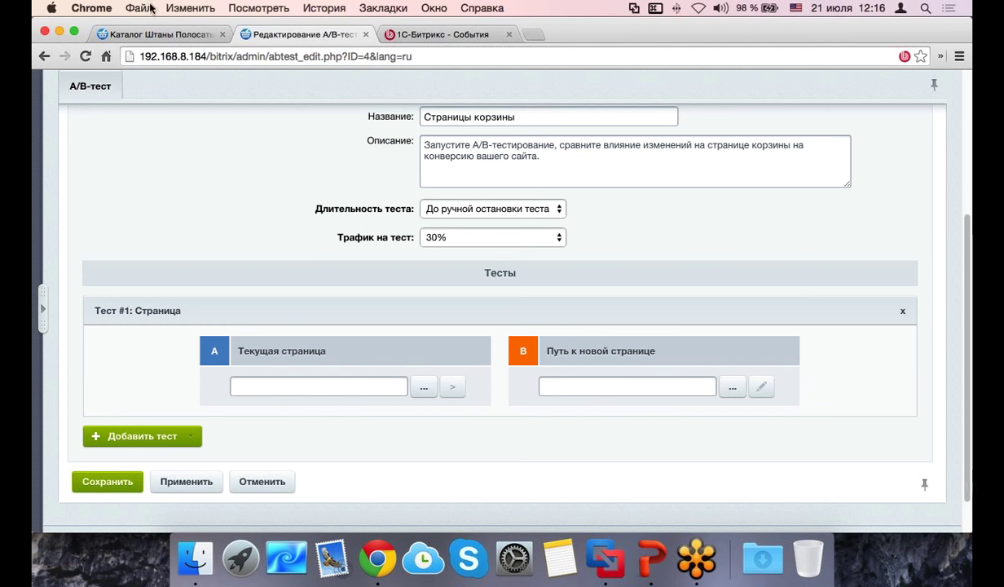
click(45, 57)
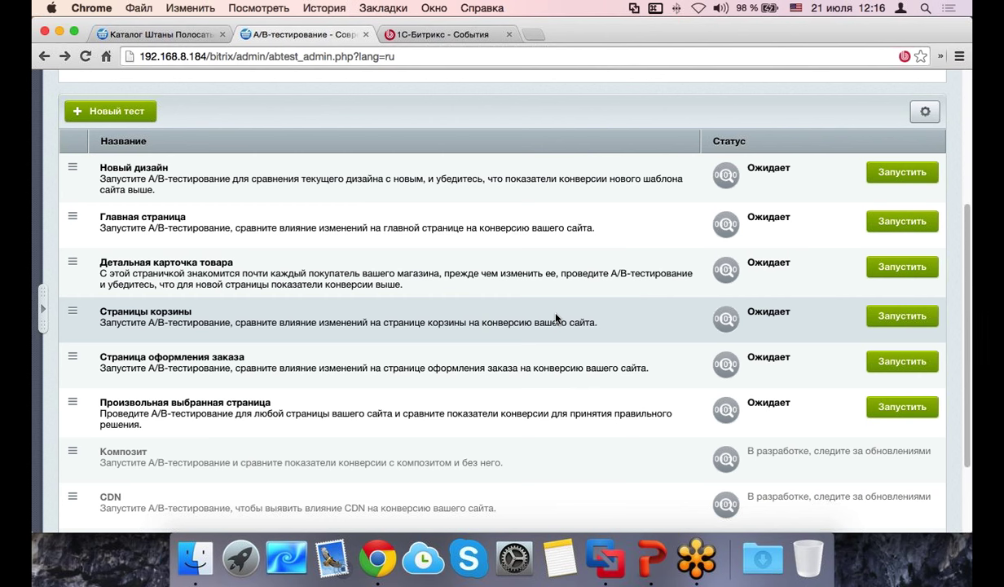
Step: Reopen the Страницы корзины test for editing and examine the fields for the current page A and new page B
click(72, 311)
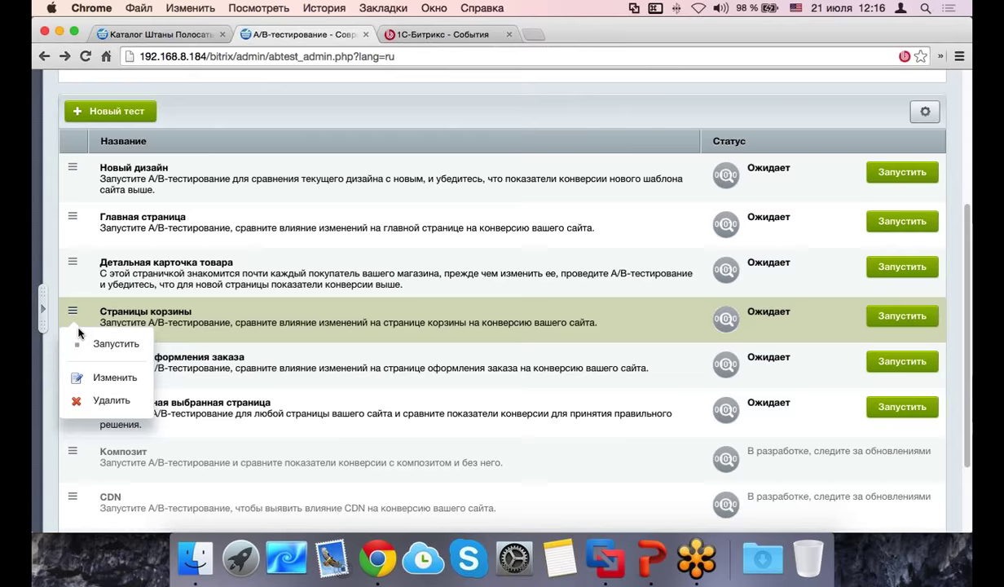
click(110, 377)
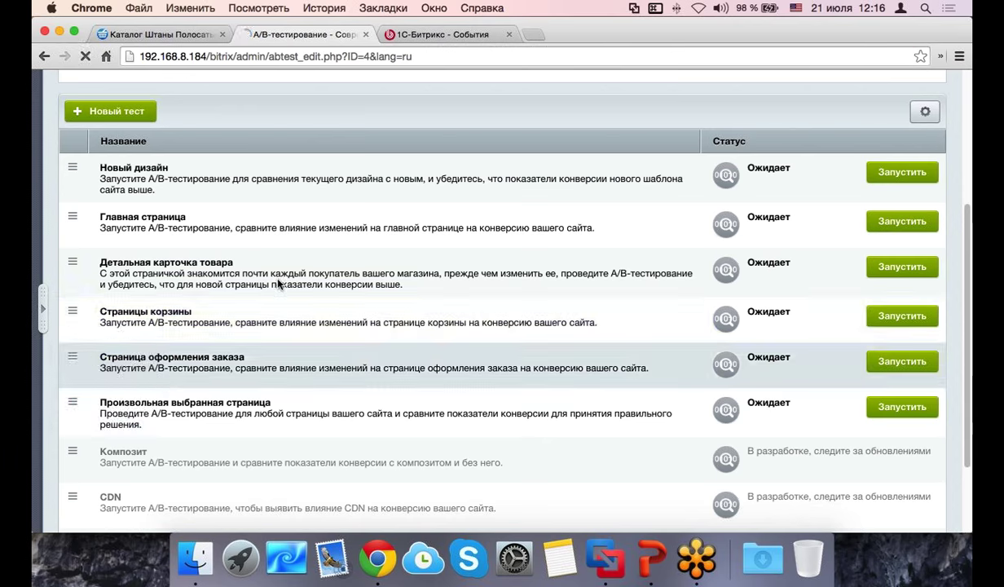
scroll(277, 284, down, 5)
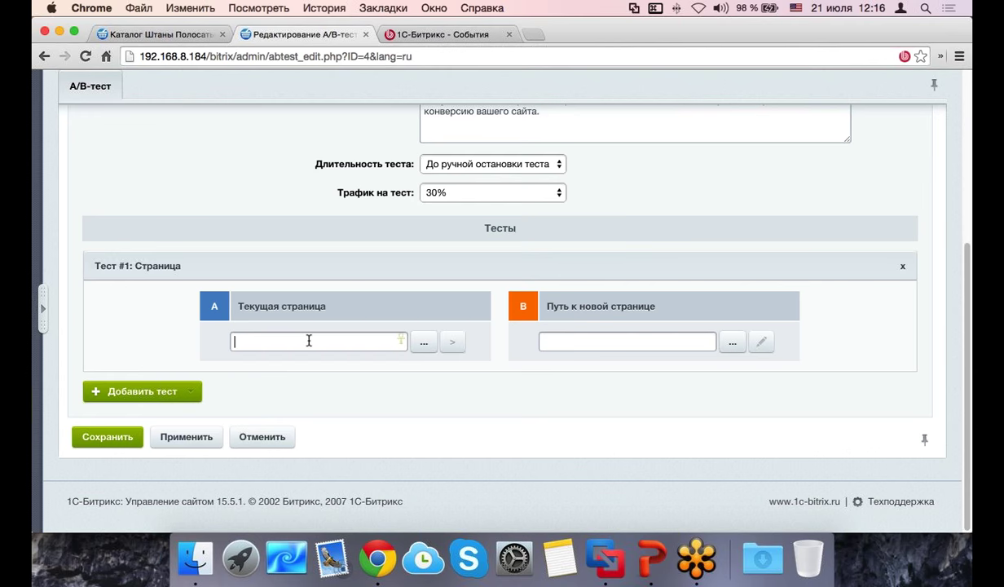
click(607, 341)
scroll(568, 280, up, 2)
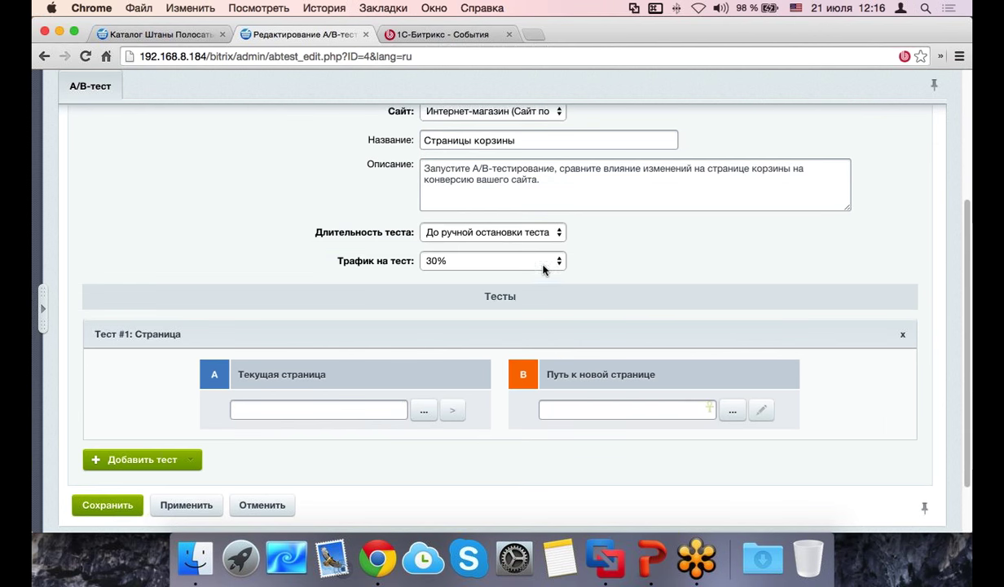
Step: View the test's traffic share and duration options without changing them, and go back to the test list
click(548, 261)
click(548, 261)
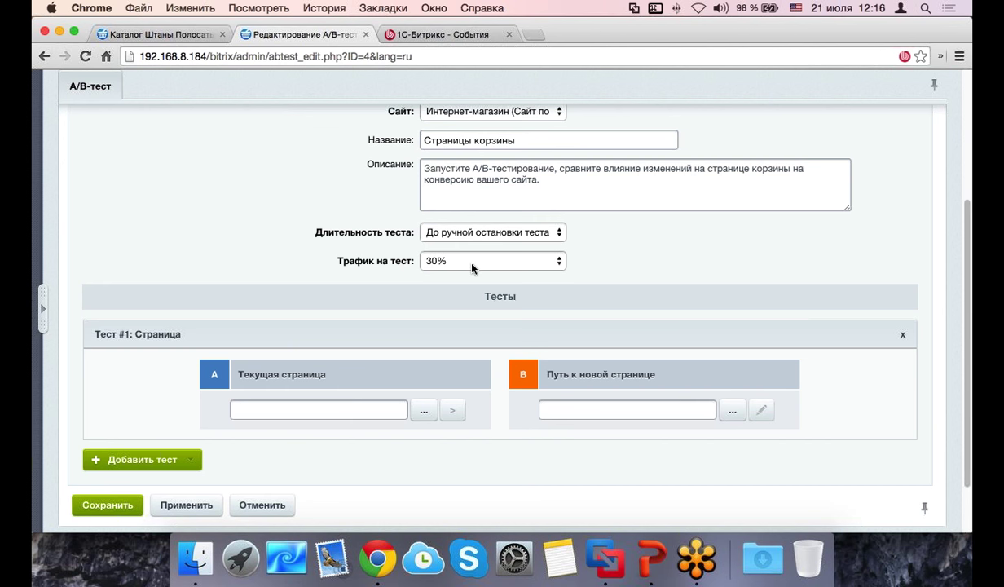
scroll(472, 267, down, 1)
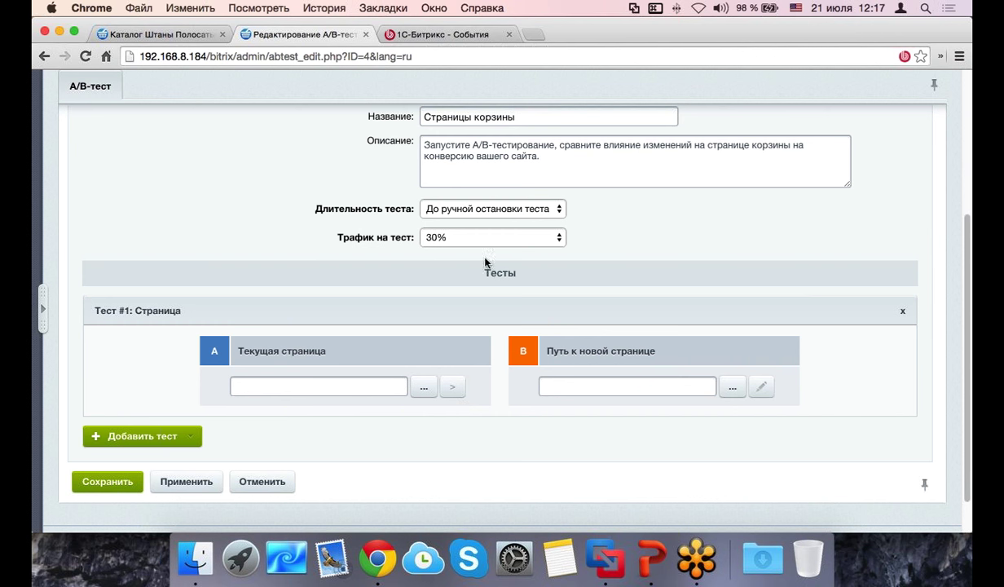
click(509, 205)
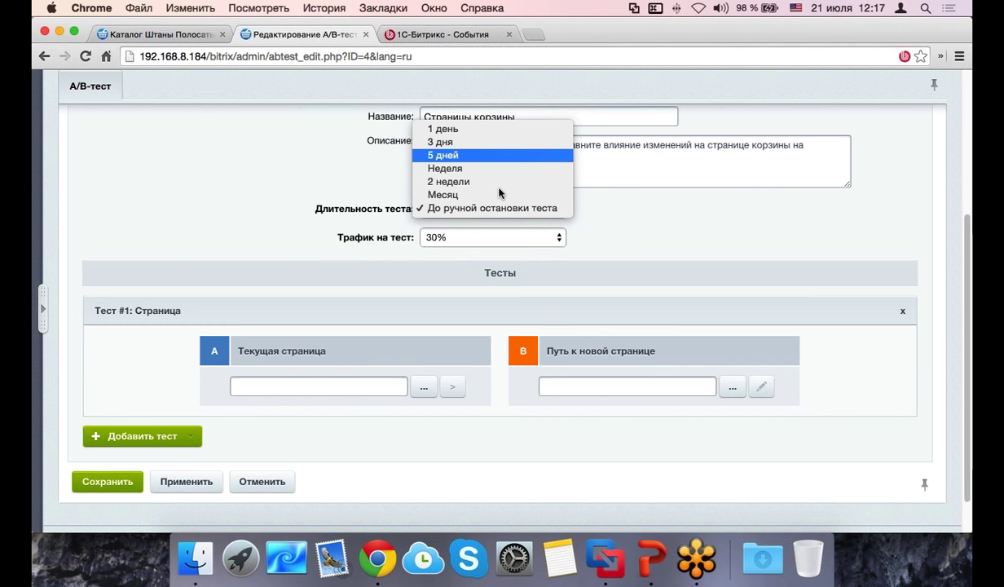
click(684, 272)
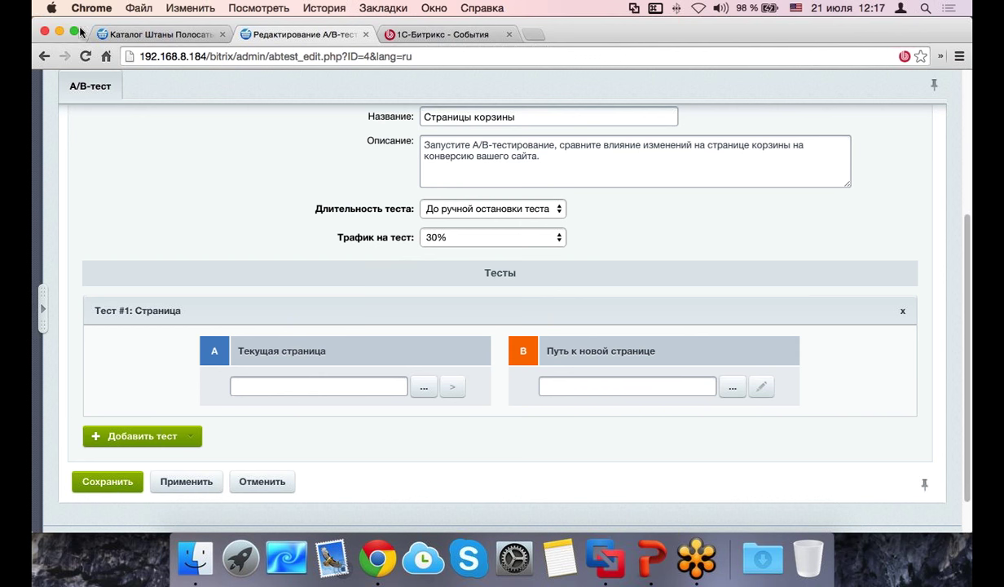
click(44, 56)
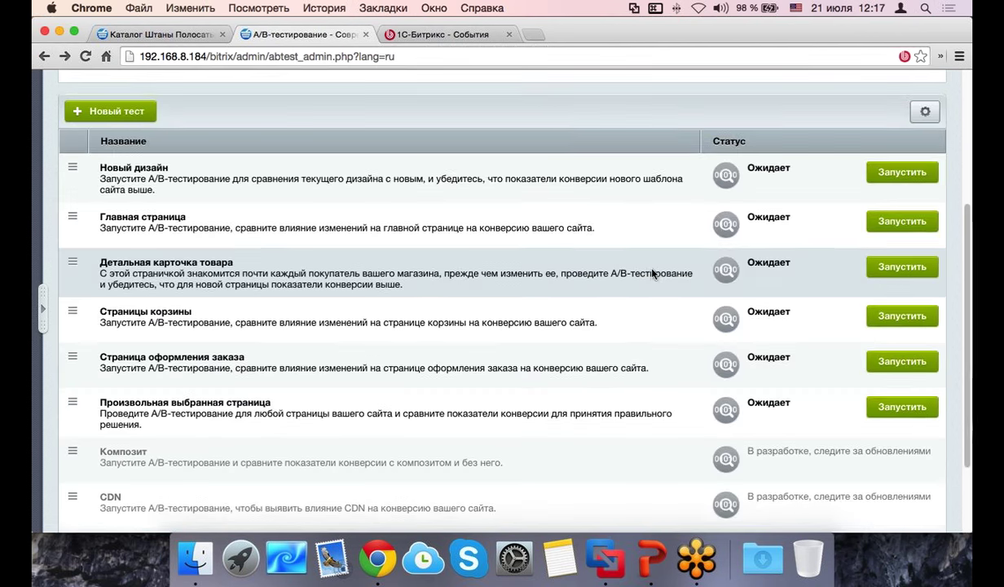
Step: Look over the full list of ready A/B tests down to BigData, and restore the hidden side menu
scroll(587, 269, down, 2)
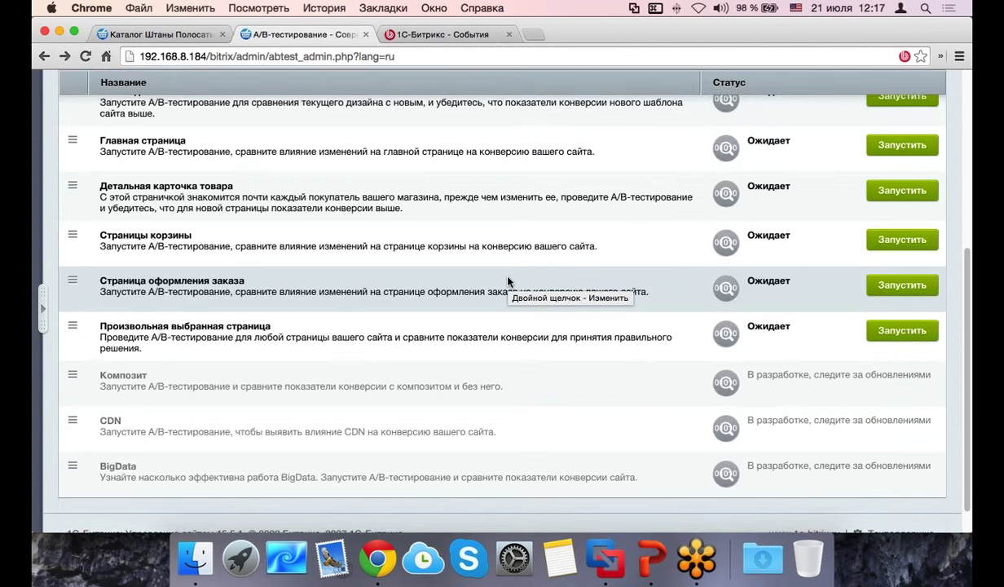
scroll(508, 282, up, 2)
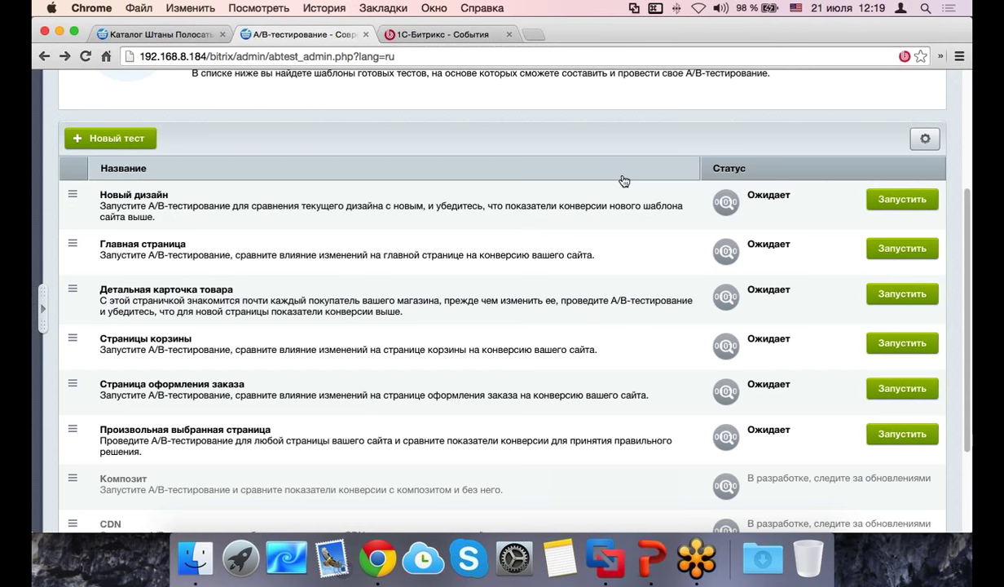
scroll(623, 180, up, 1)
click(42, 308)
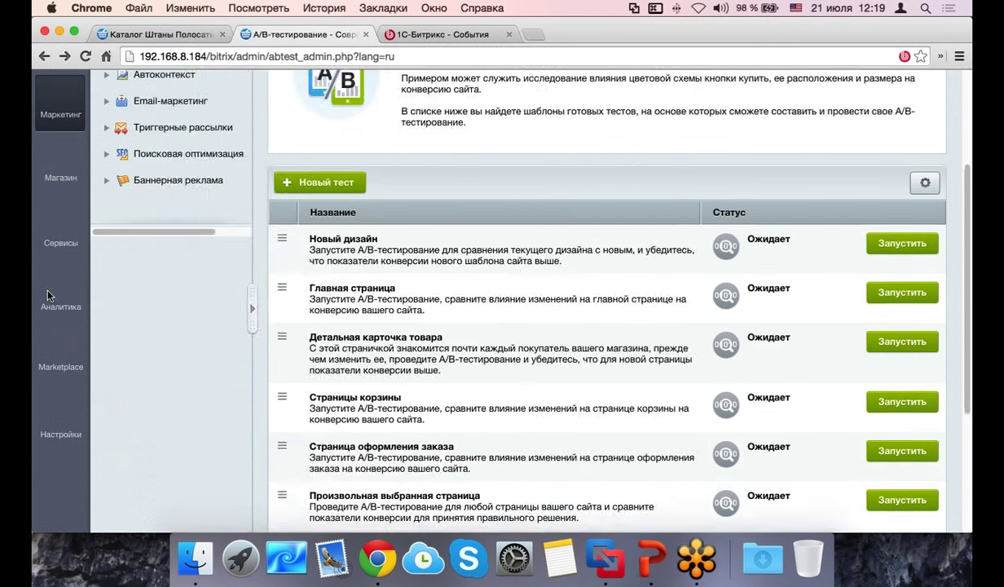
scroll(216, 297, up, 4)
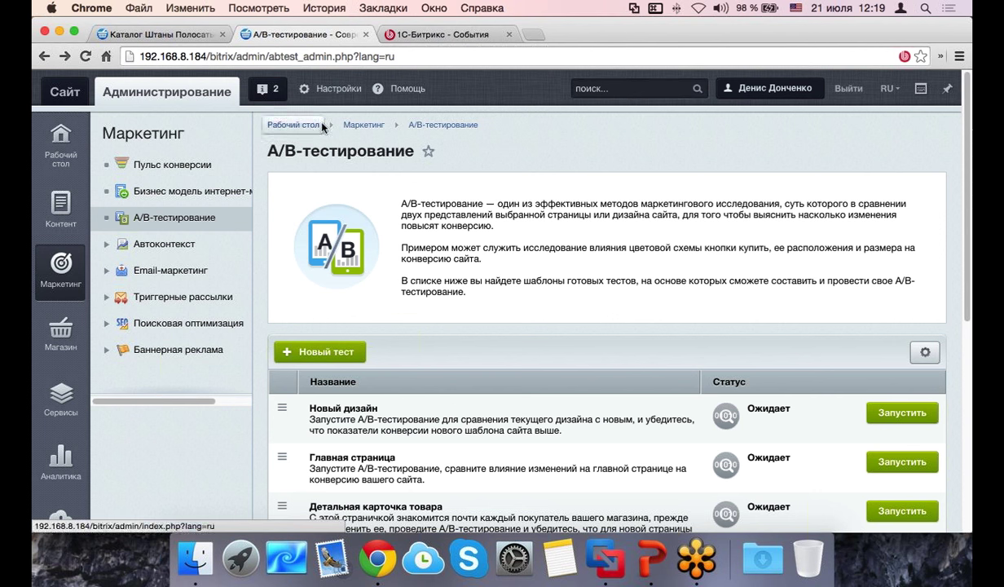
Step: Open the store's Скидки на товар section under marketing management and start adding a new product discount
click(60, 332)
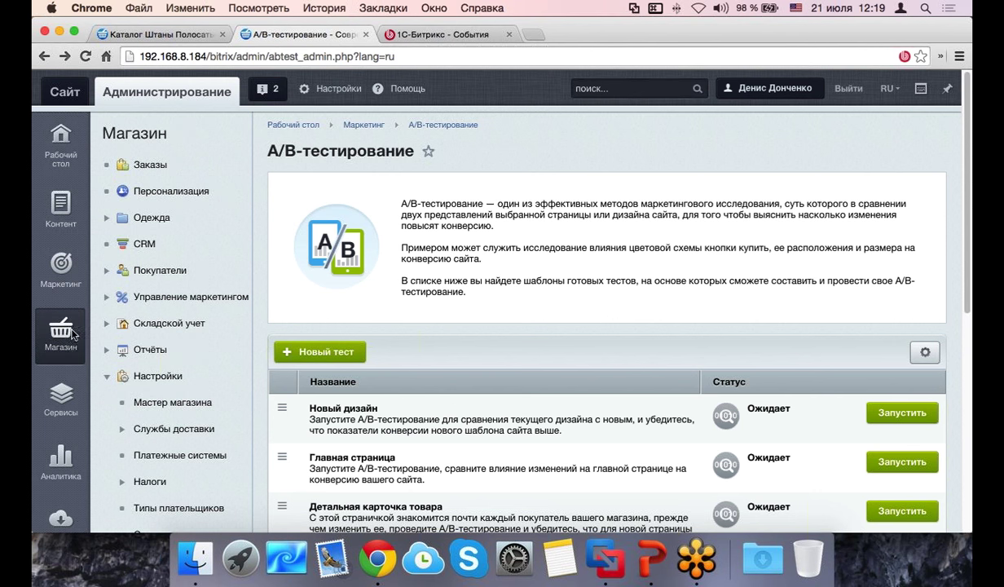
click(106, 377)
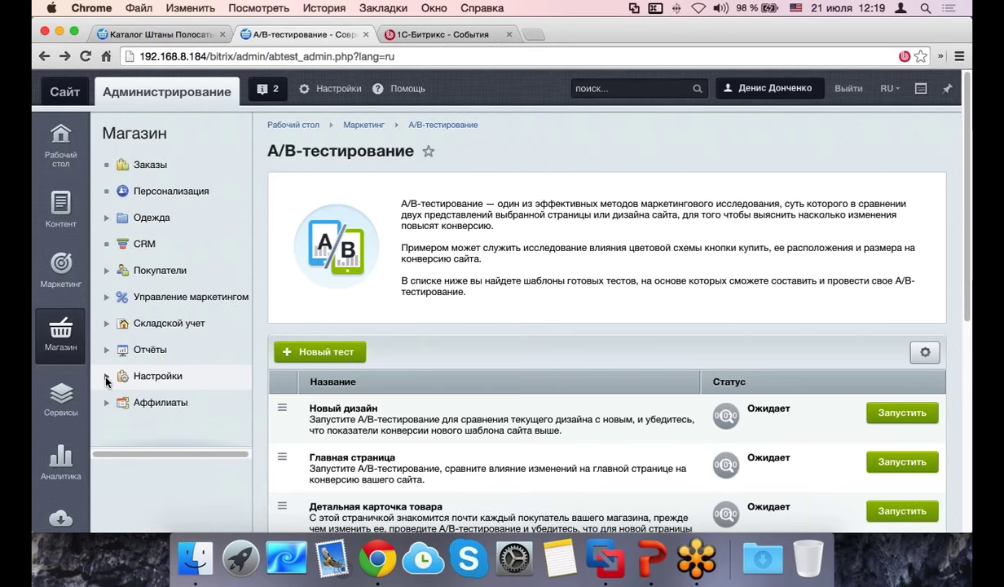
click(105, 298)
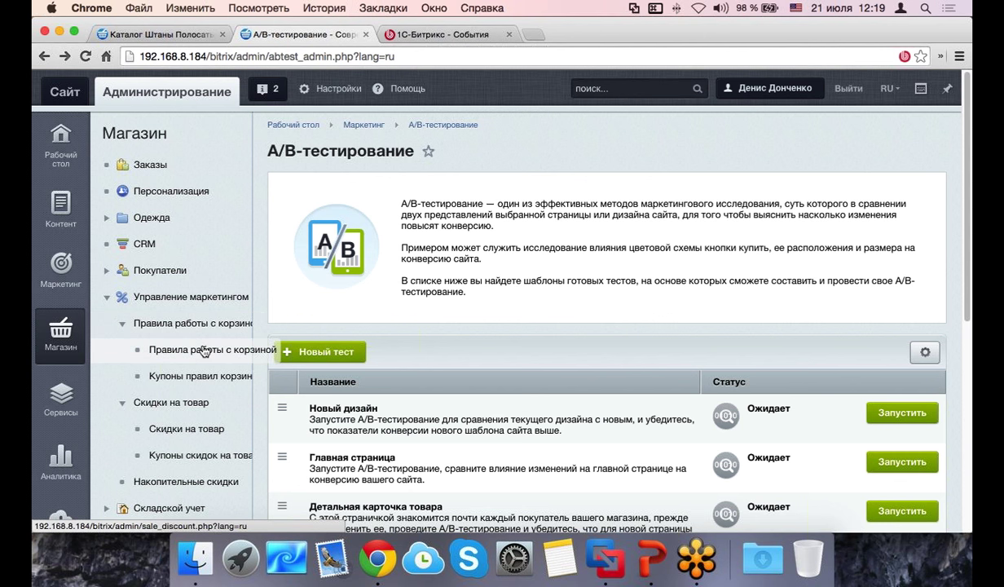
click(174, 429)
scroll(340, 193, down, 3)
click(341, 193)
scroll(448, 280, down, 2)
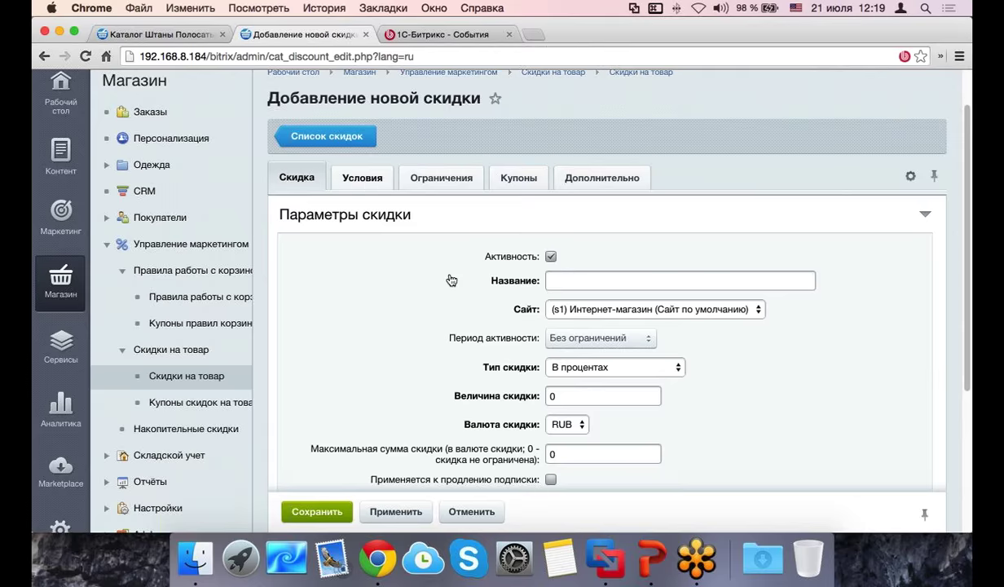
Step: Look at the new discount's application conditions, then return to its parameters and name it dvsdvdv
click(362, 177)
scroll(347, 203, down, 1)
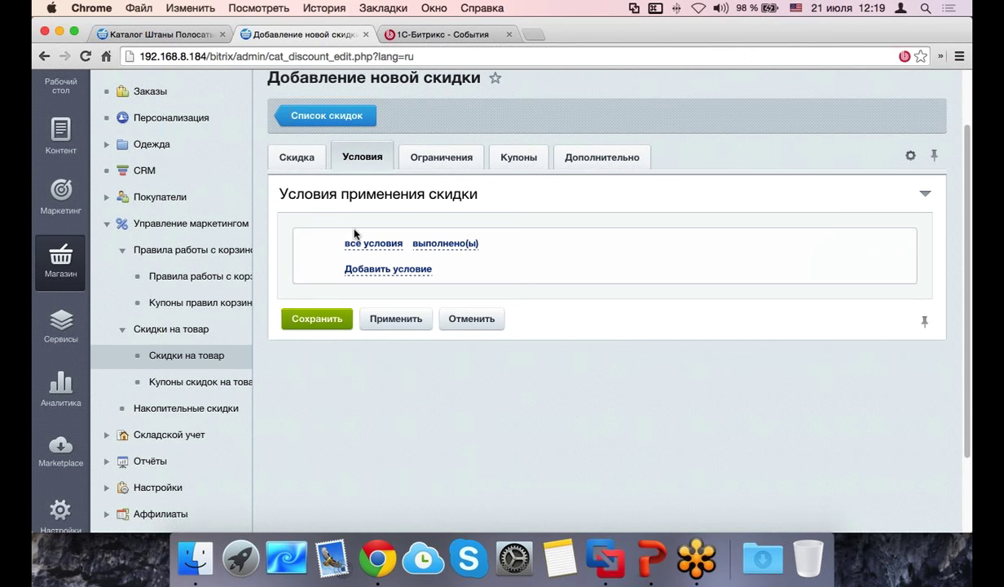
click(306, 162)
click(578, 260)
text(dvsdvdv)
click(633, 289)
click(511, 290)
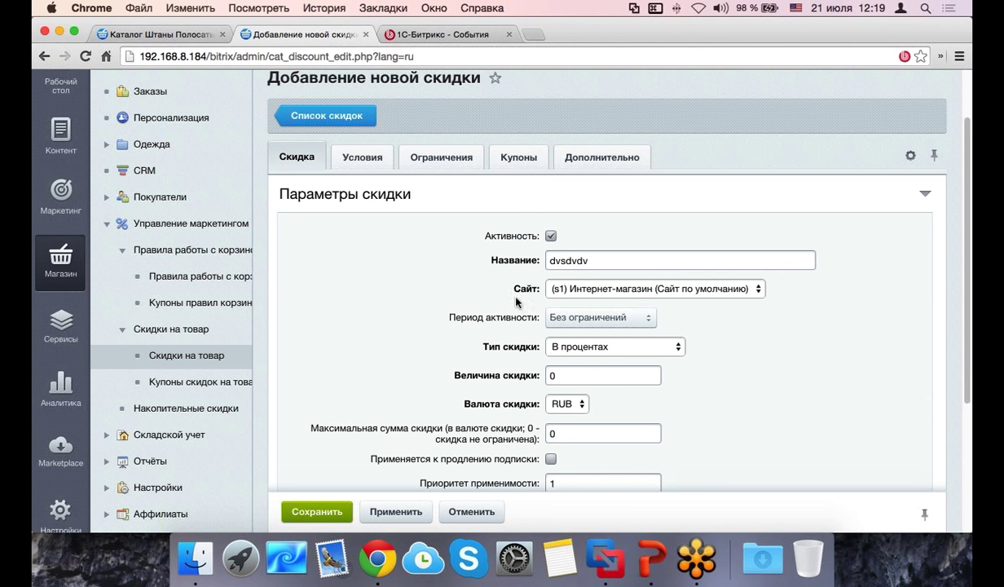
Step: Set the discount's activity period to an interval from 01.08.2015 to 31.08.2015, without times
click(622, 317)
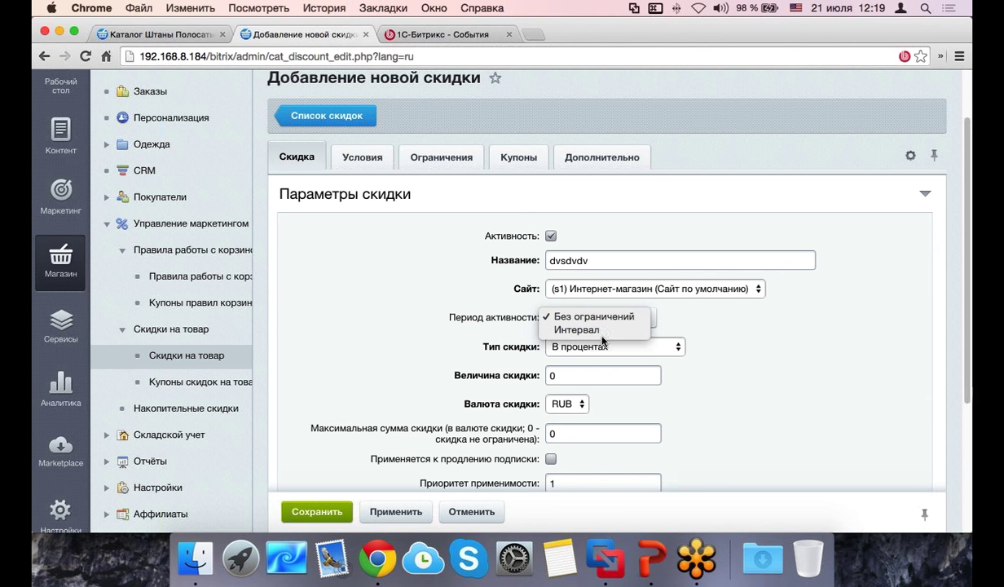
click(583, 328)
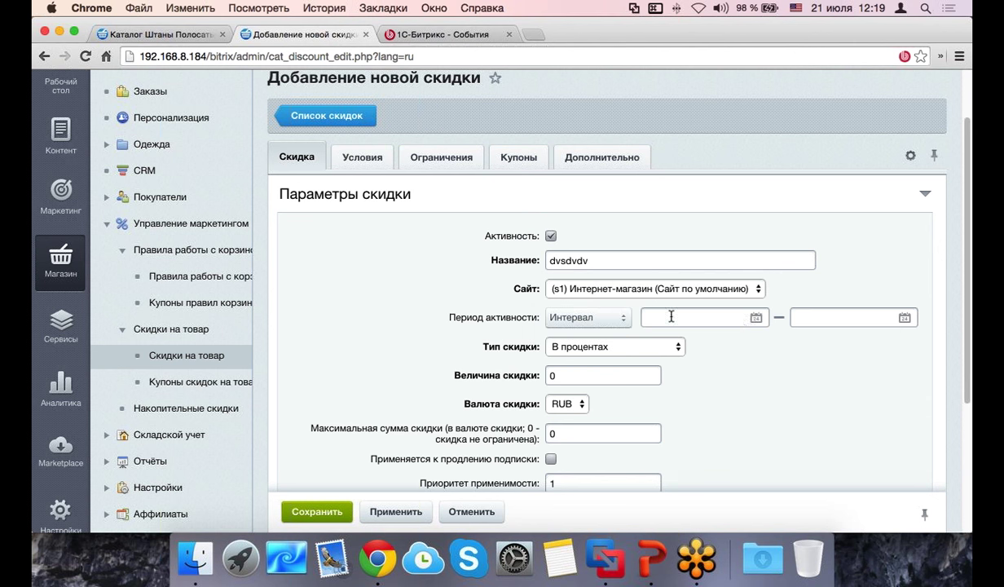
click(756, 318)
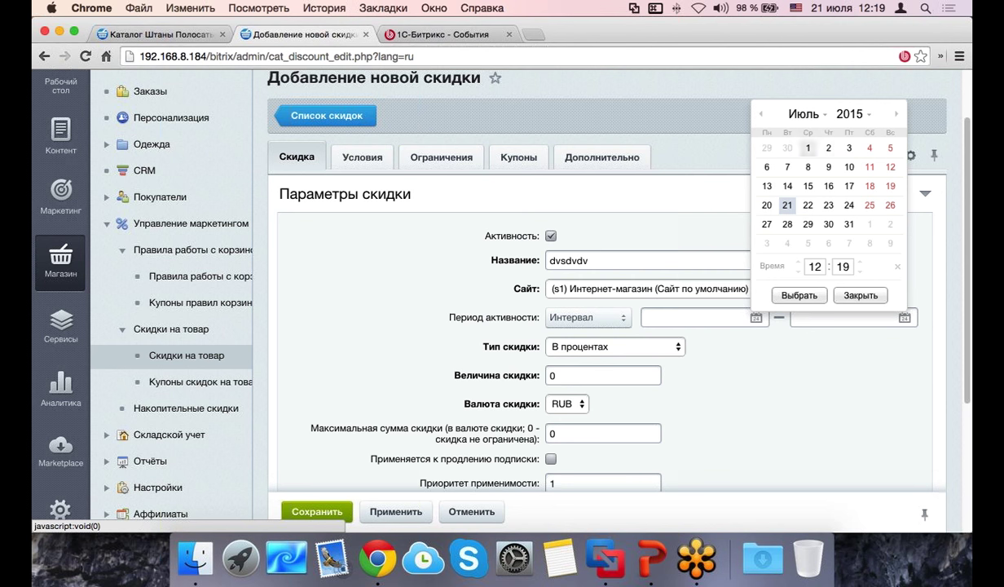
click(836, 222)
click(897, 267)
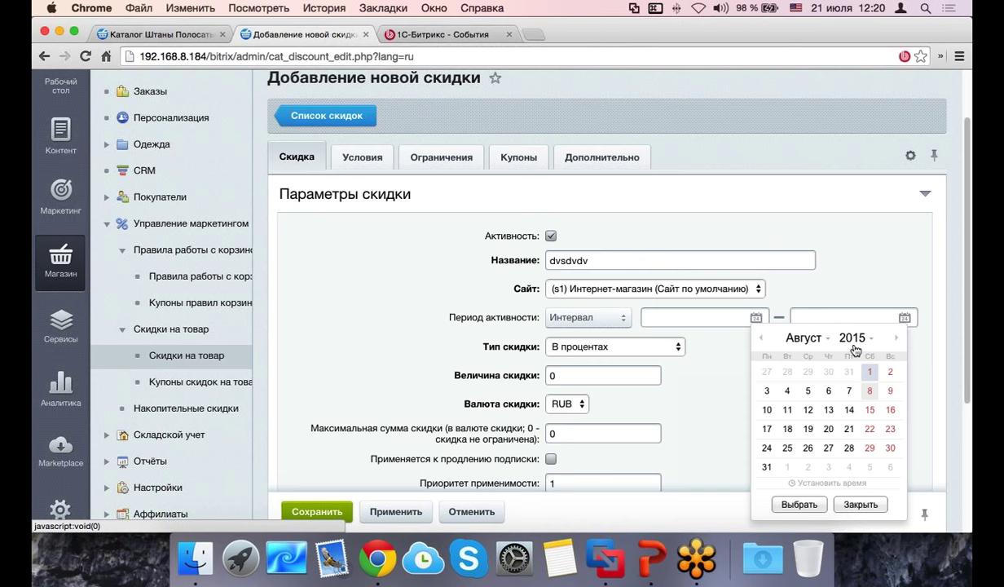
click(798, 505)
click(902, 318)
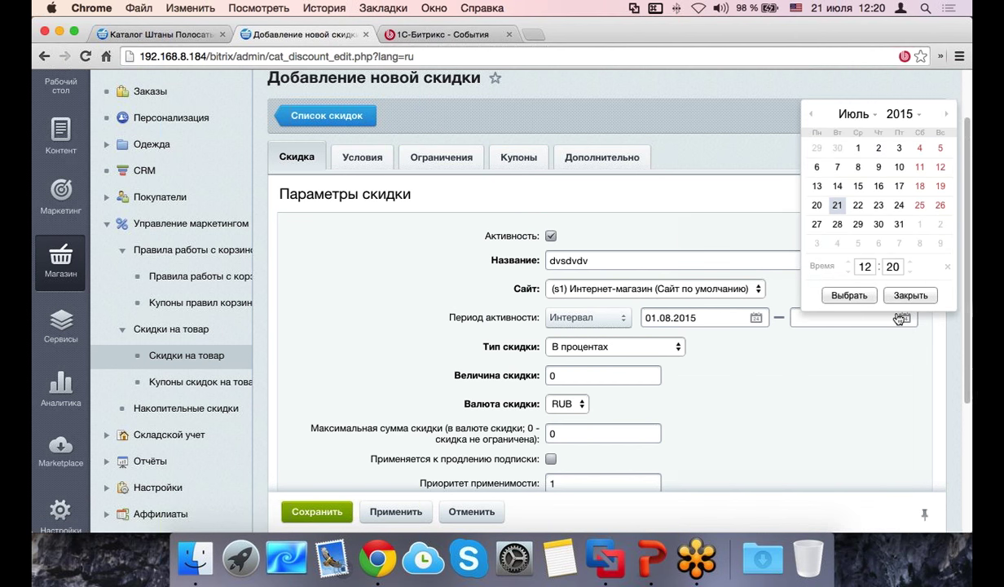
click(944, 114)
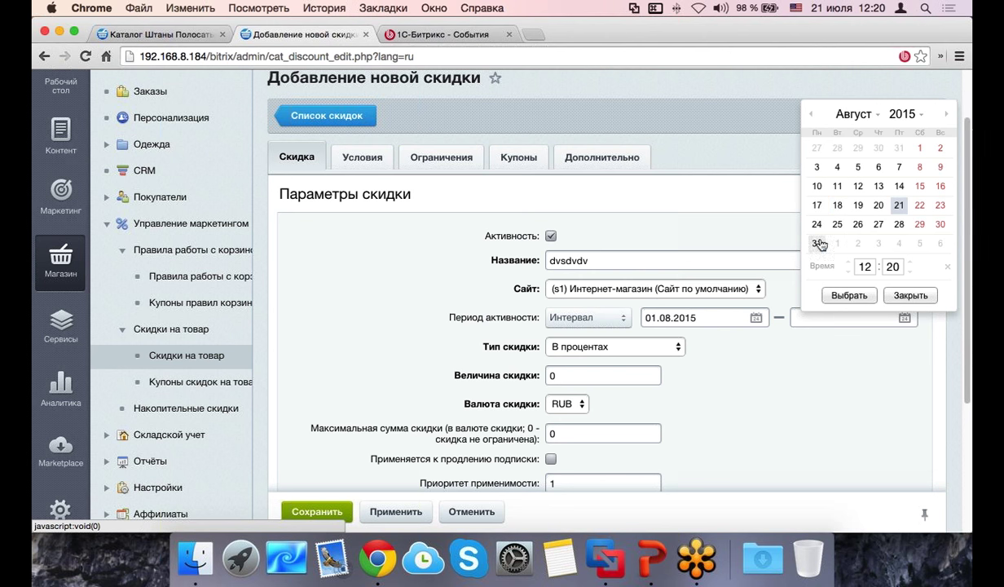
click(946, 266)
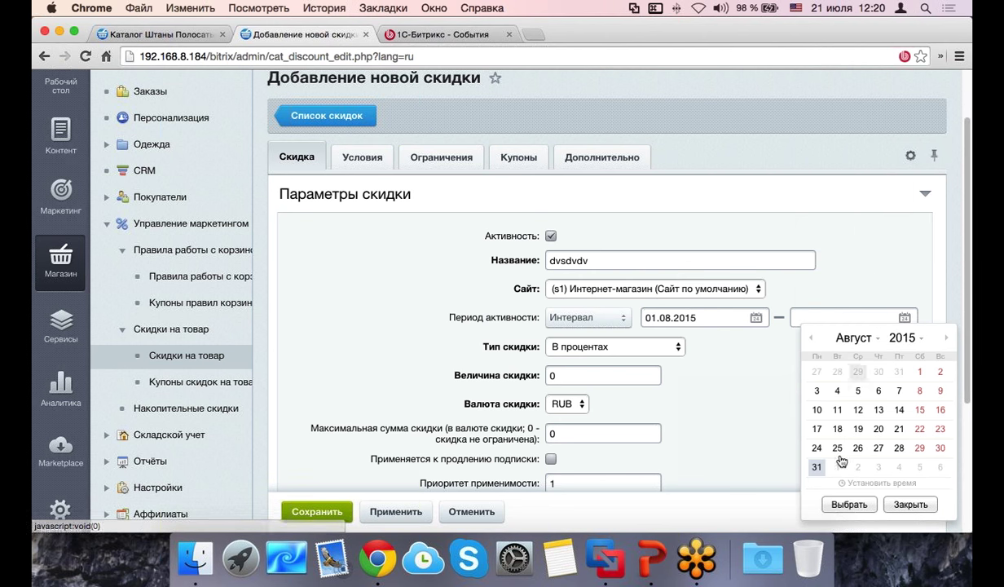
click(844, 505)
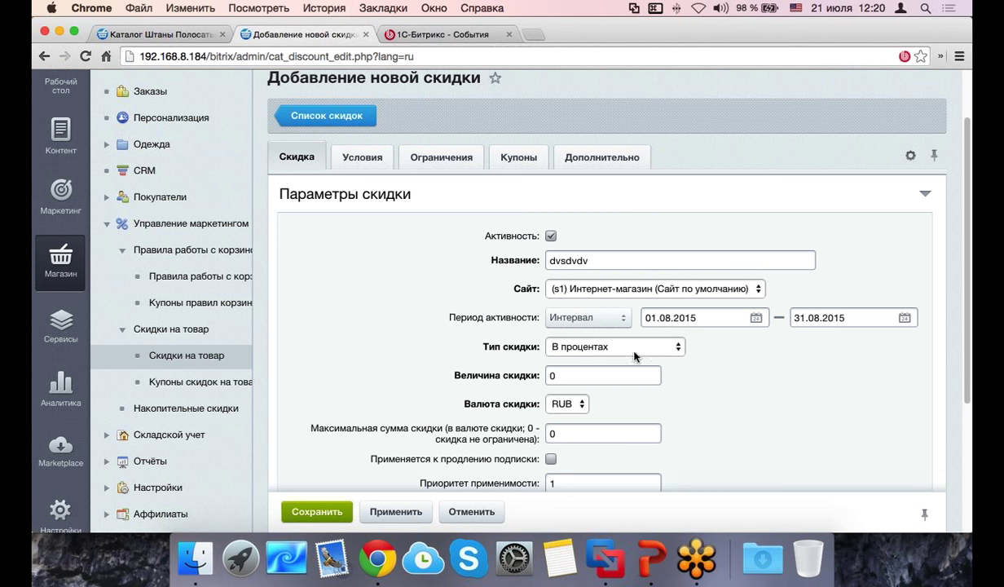
Step: Set the size of the percentage discount to 20
scroll(635, 356, down, 1)
drag(580, 353, 421, 352)
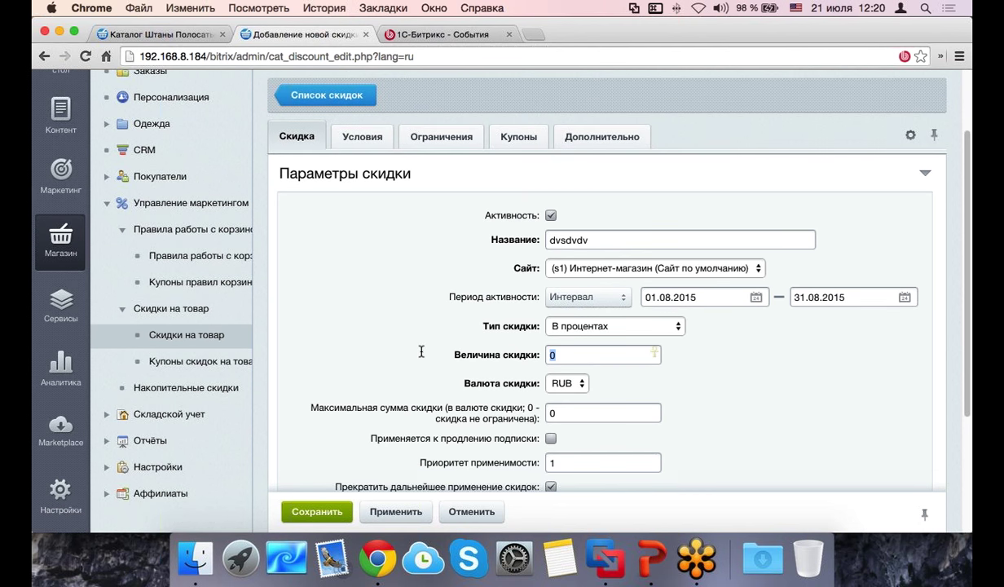
text(20)
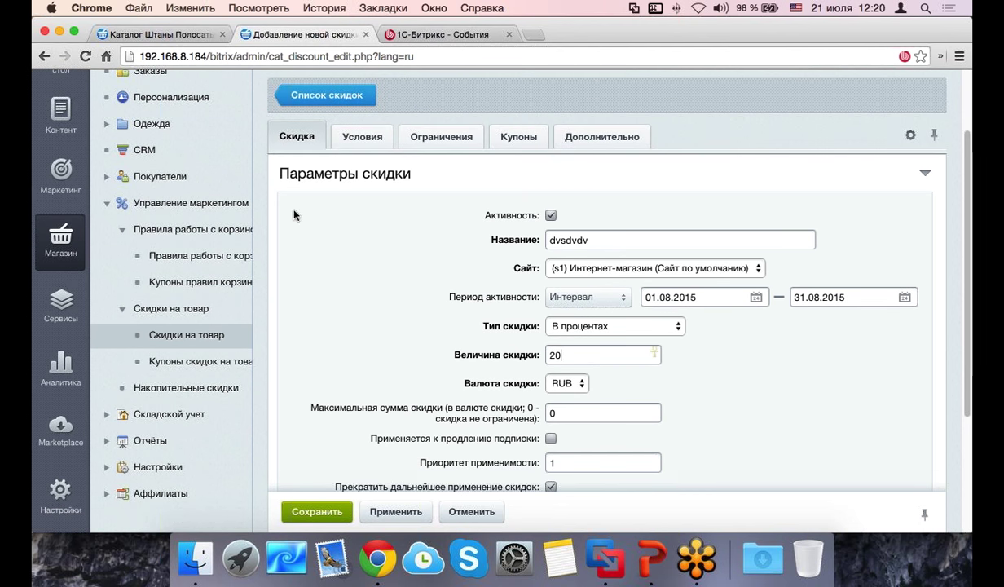
Step: Make the discount apply when любое из условий is fulfilled
click(383, 140)
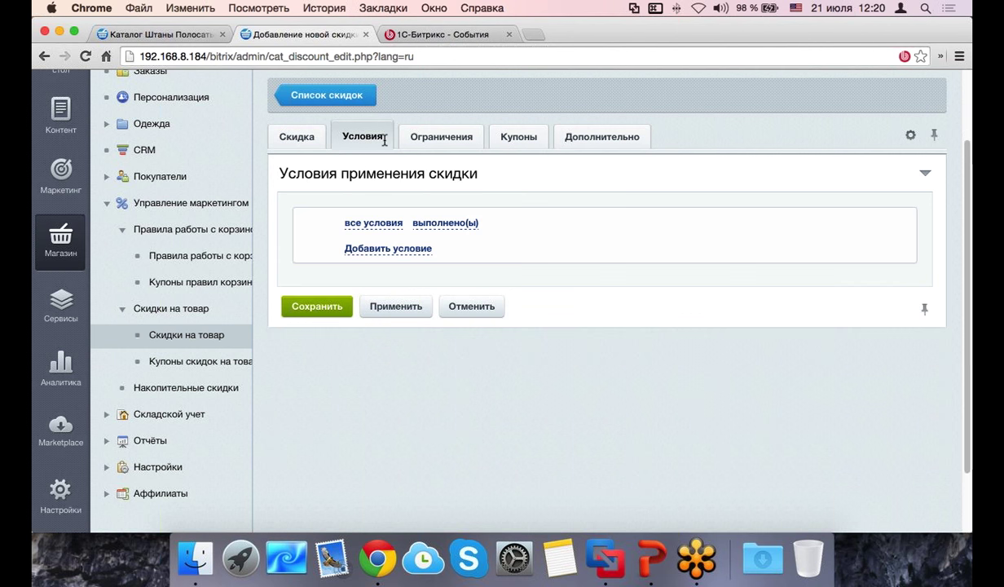
click(377, 224)
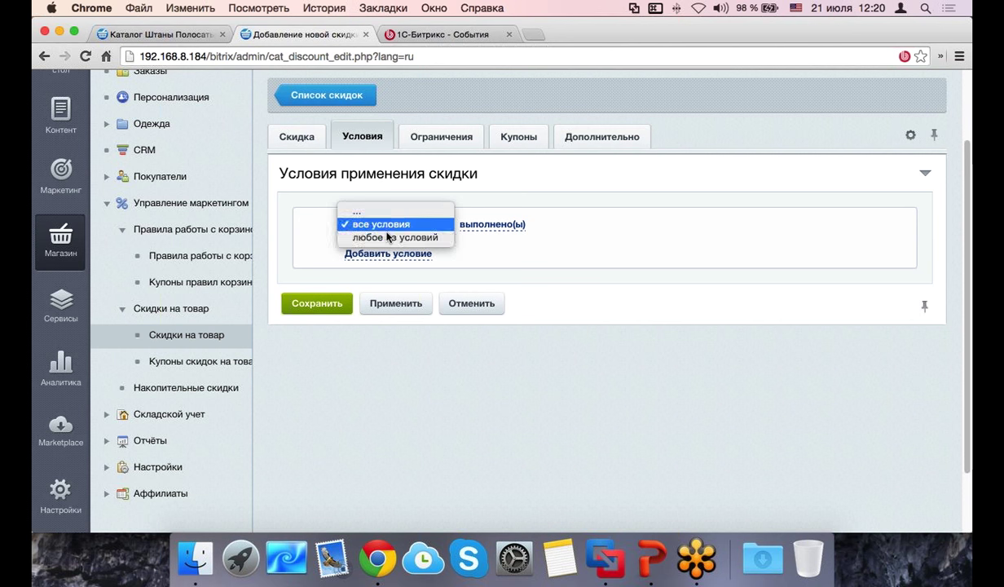
click(387, 237)
Step: Add a discount condition on the Производитель property of the Одежда catalogue and open its value for entry
click(407, 253)
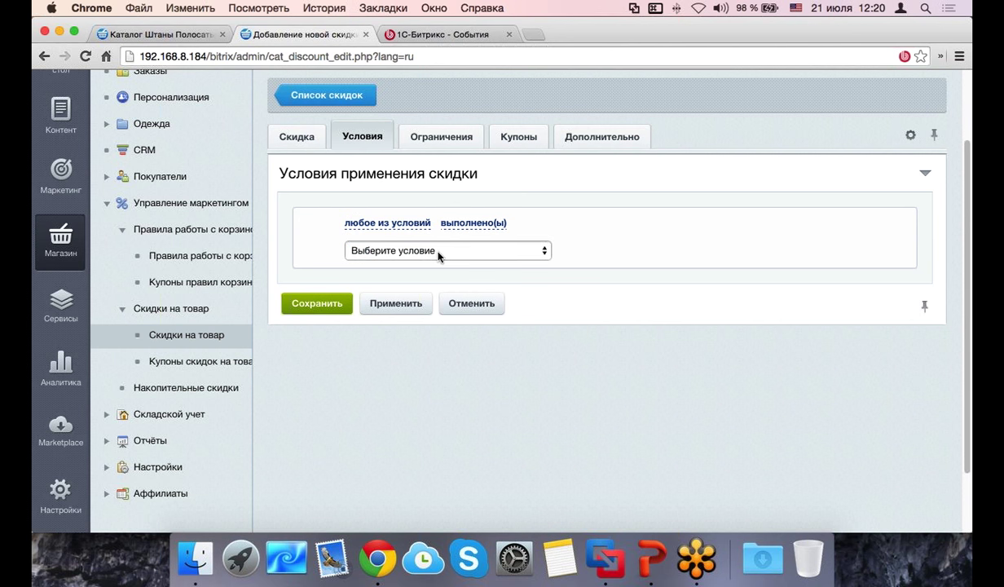
click(456, 254)
click(478, 249)
click(478, 250)
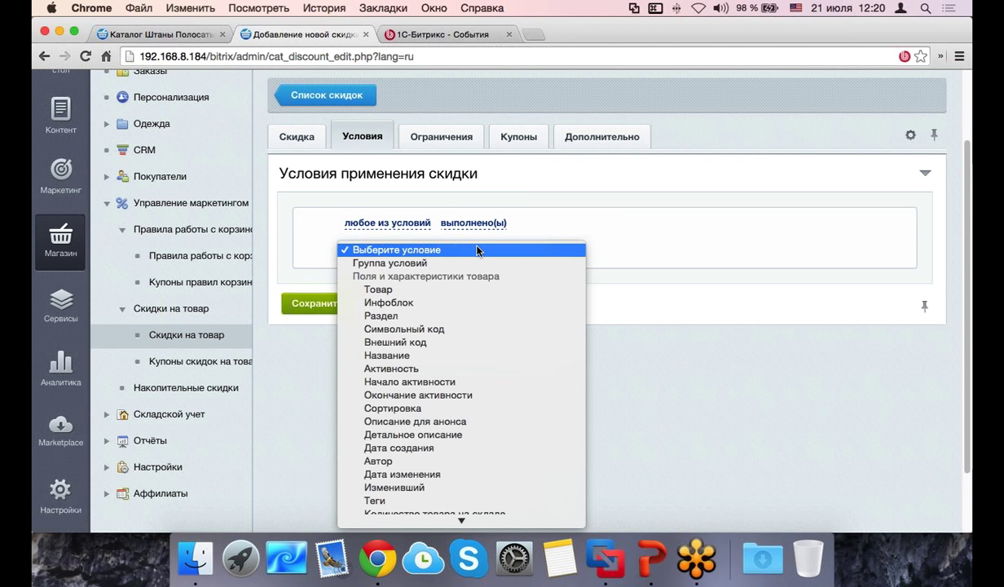
scroll(477, 250, down, 3)
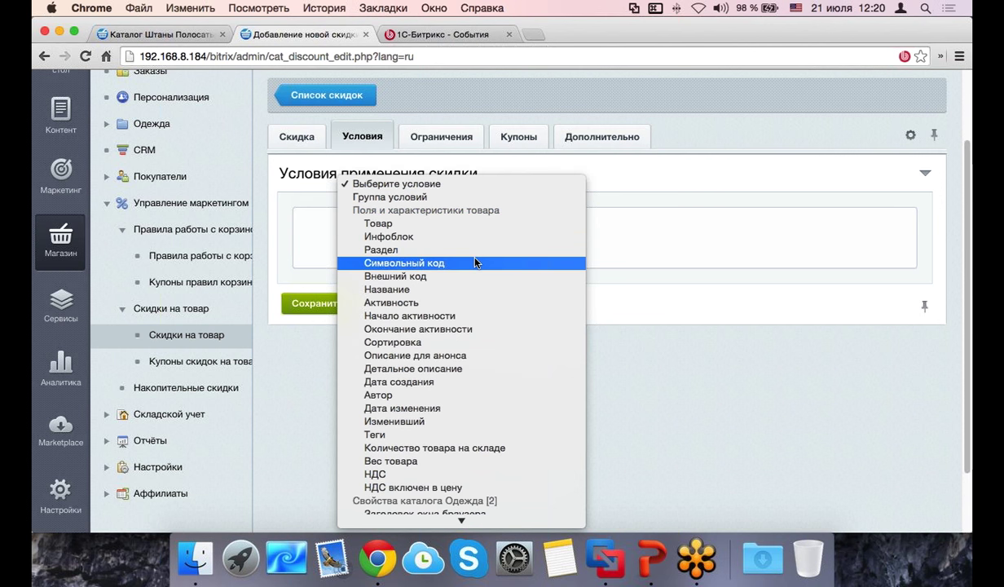
scroll(476, 262, down, 5)
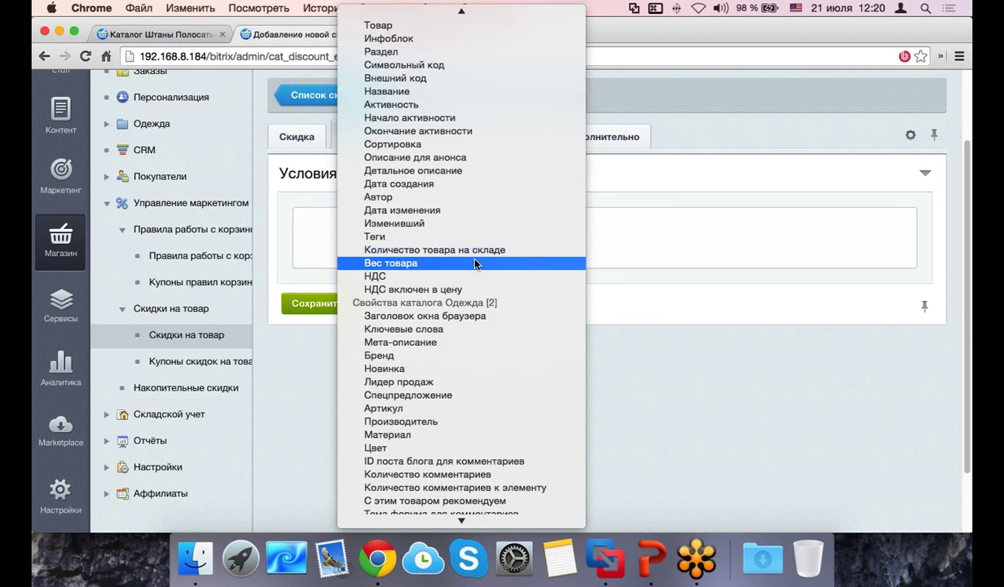
click(489, 421)
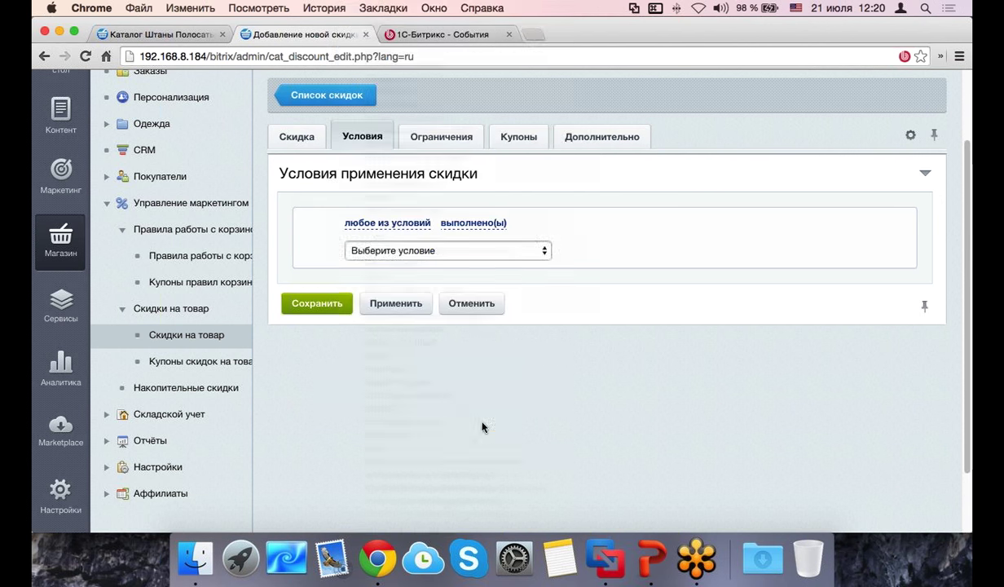
click(639, 253)
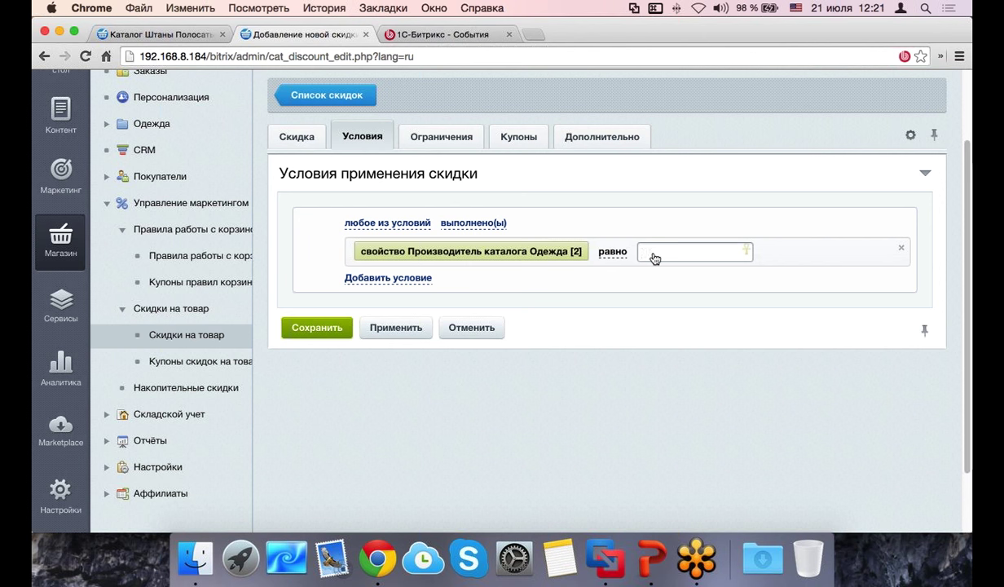
Step: Recheck the discount parameters and remove the Производитель condition
click(296, 138)
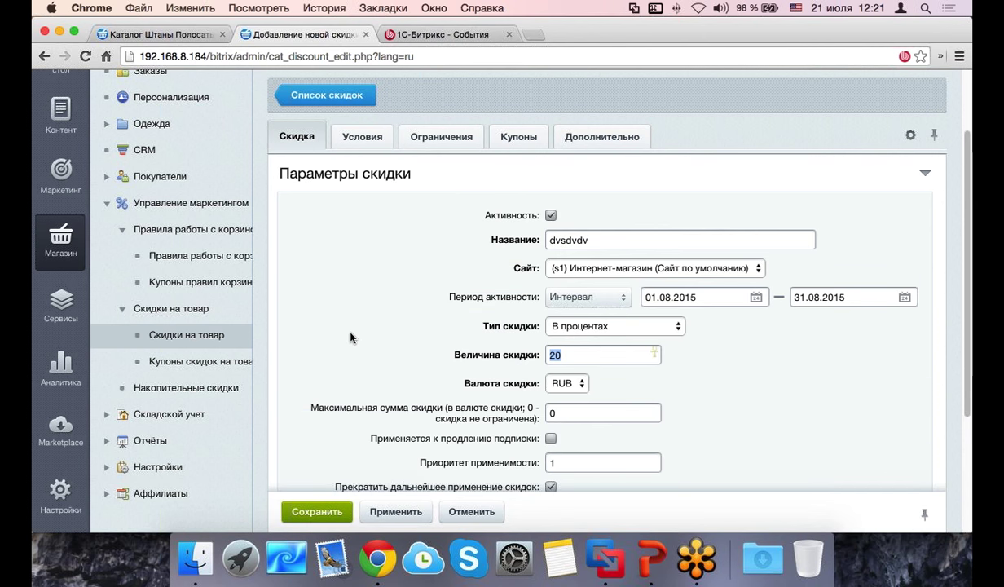
click(362, 137)
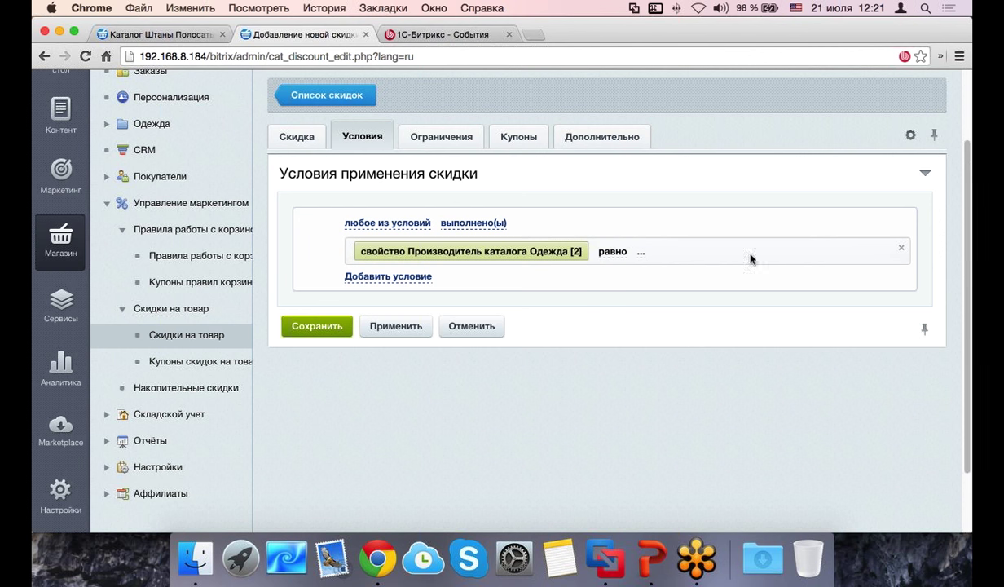
click(899, 251)
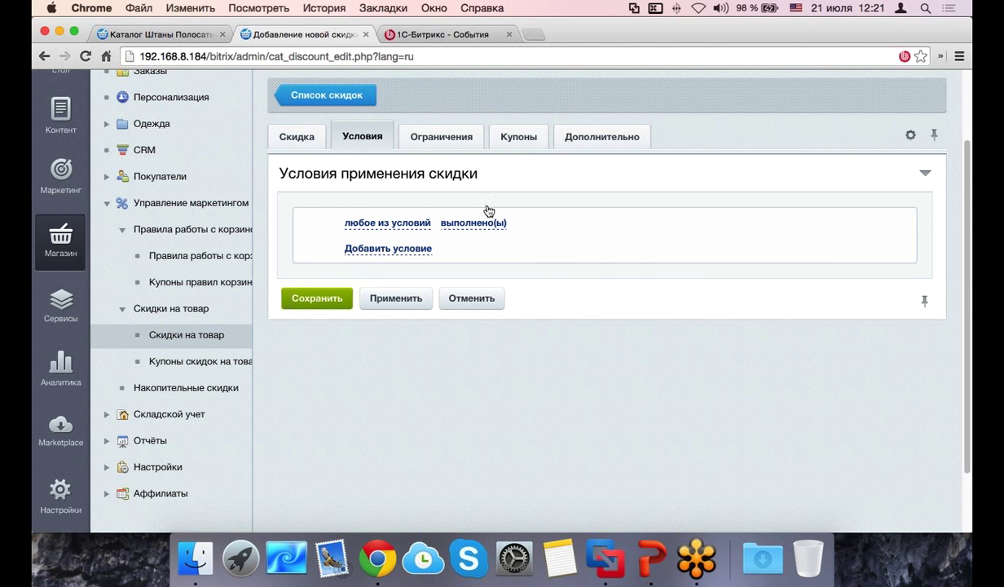
Step: Add a discount condition requiring Количество товара на складе to be больше 20
click(403, 250)
click(431, 251)
scroll(446, 314, down, 10)
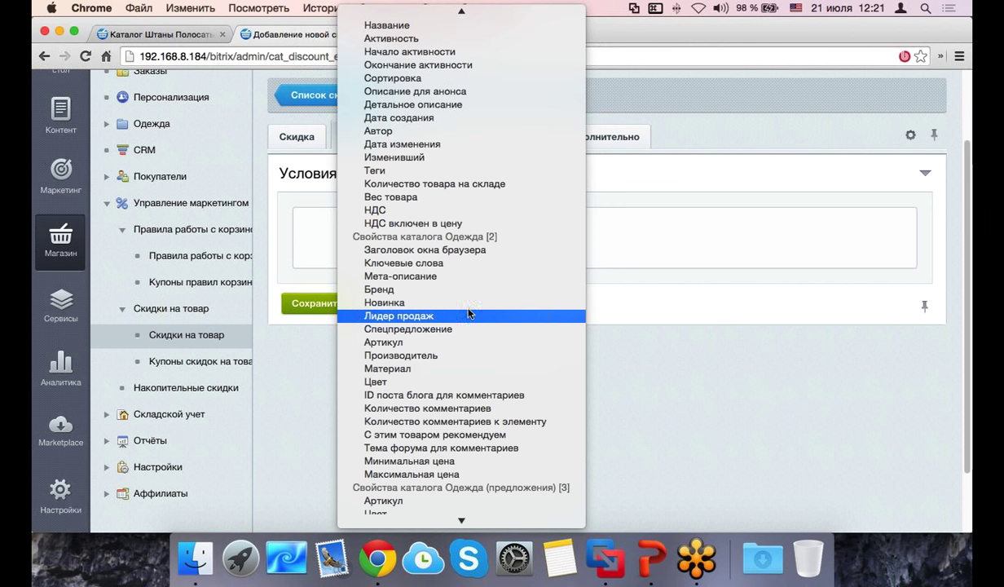
scroll(469, 313, up, 3)
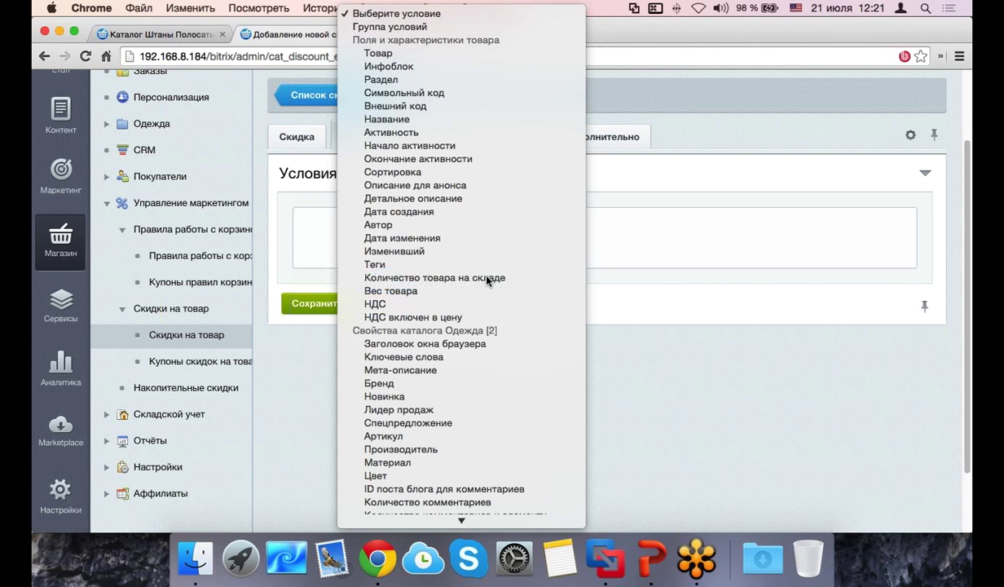
click(487, 278)
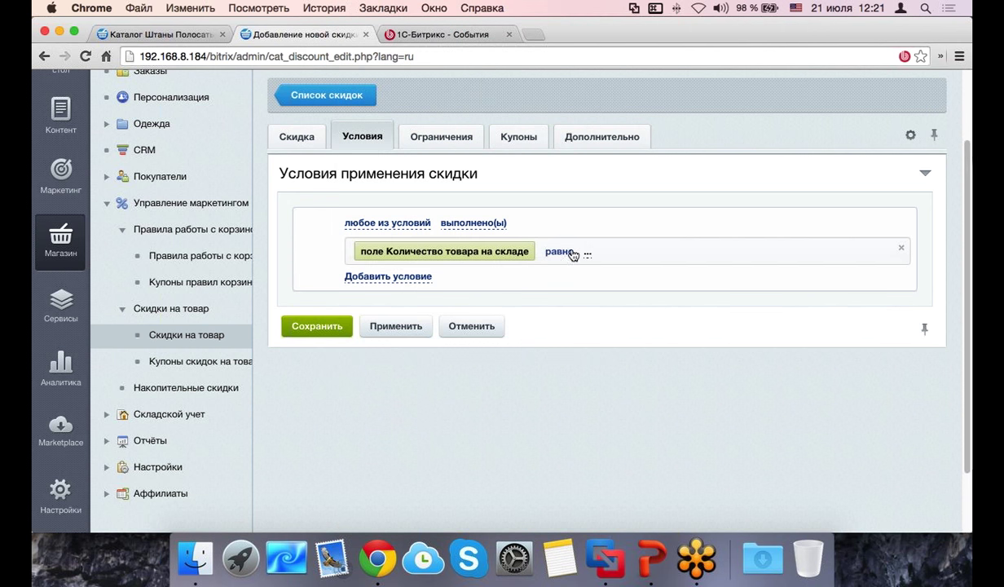
click(589, 254)
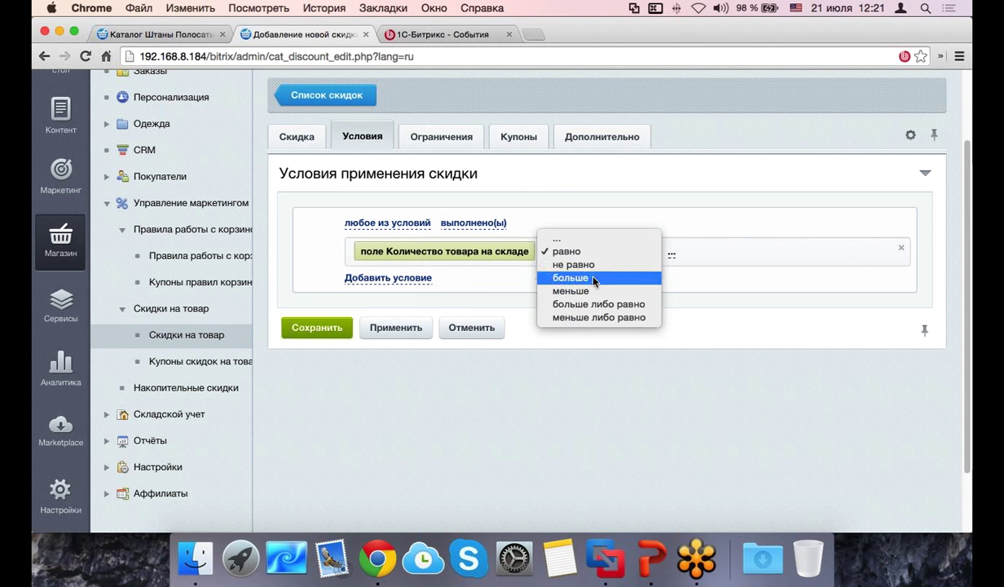
click(615, 277)
click(598, 251)
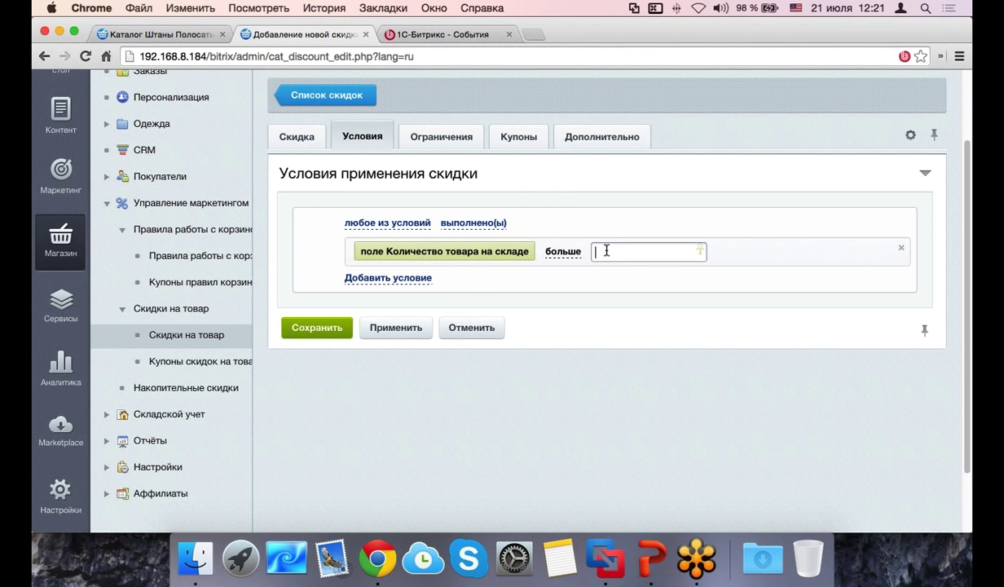
text(20)
Step: Review the discount's general parameters and activity period options, and return to its application conditions
click(295, 136)
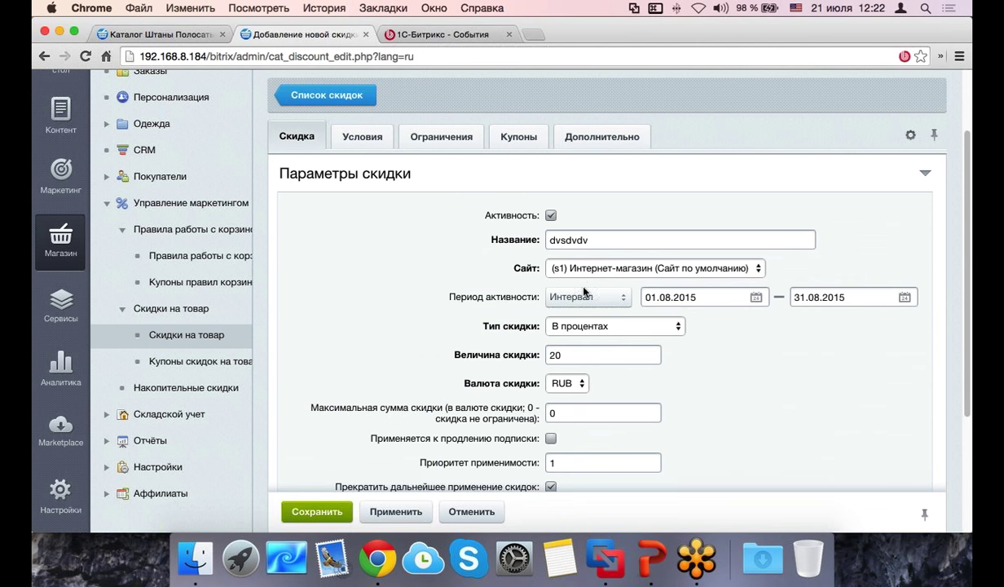
click(579, 295)
click(594, 283)
click(362, 136)
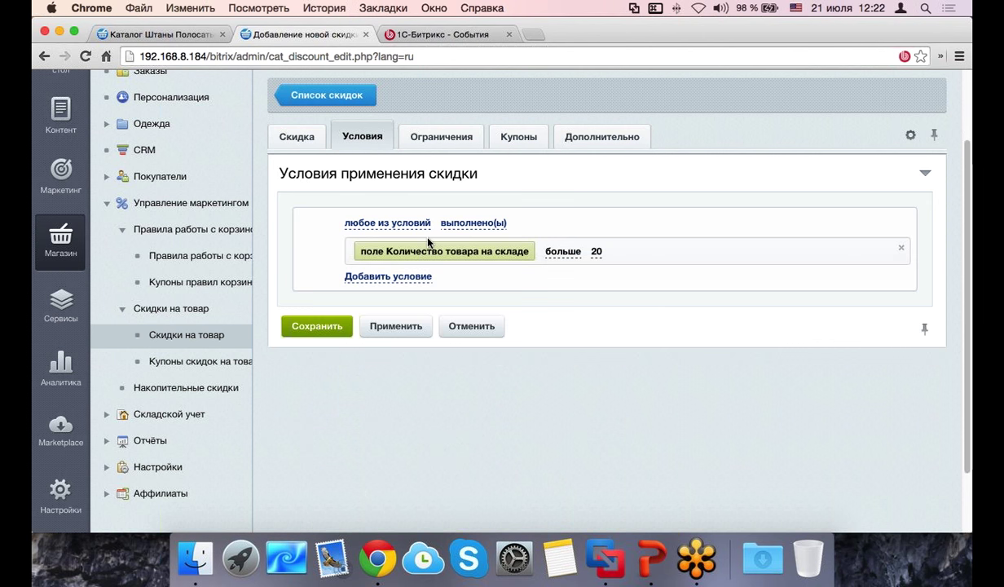
Step: Change the comparison of the Количество товара на складе condition to больше либо равно
click(577, 255)
click(576, 253)
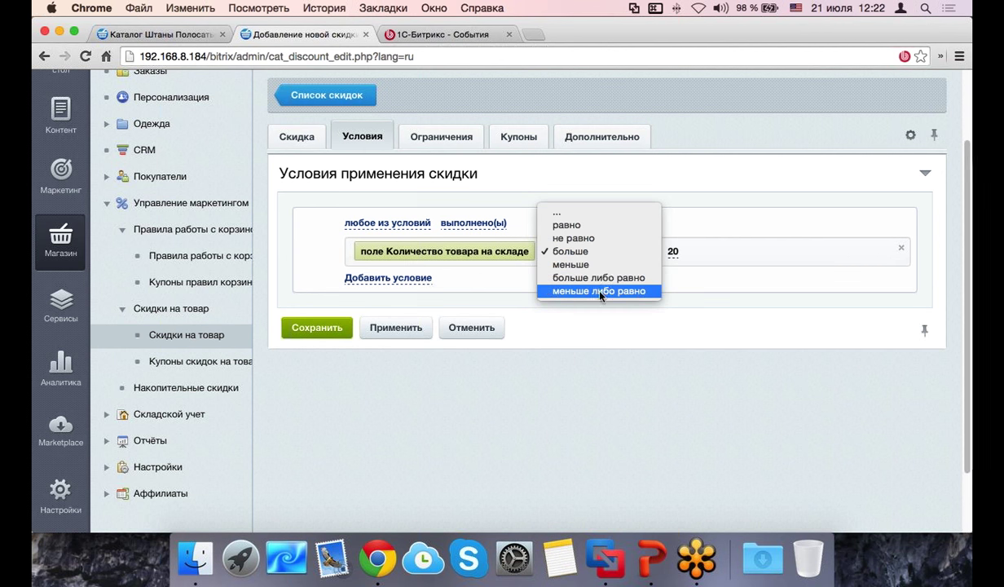
click(612, 278)
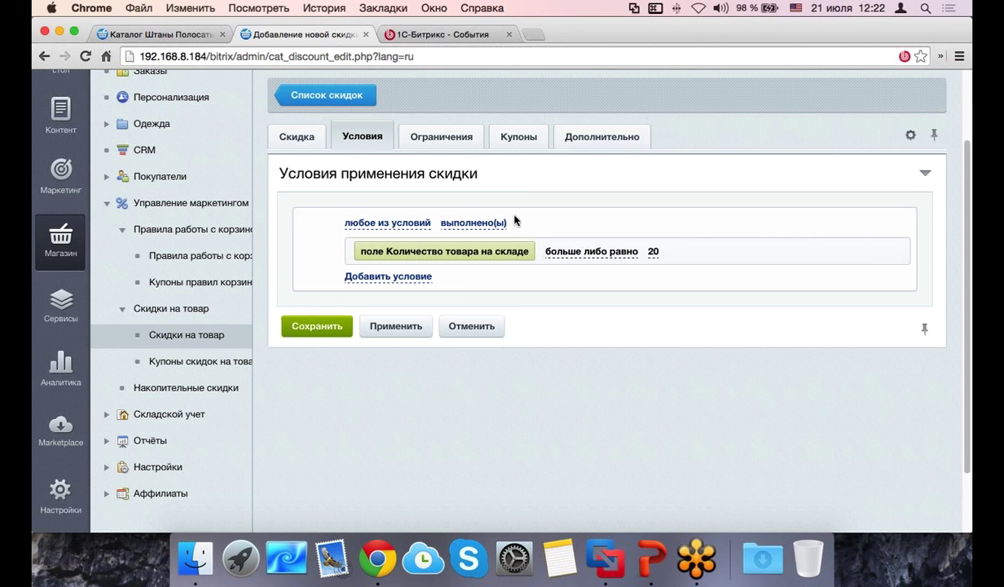
Step: Add a discount condition on the Размеры обуви property of the Одежда (предложения) catalogue
click(412, 277)
click(462, 280)
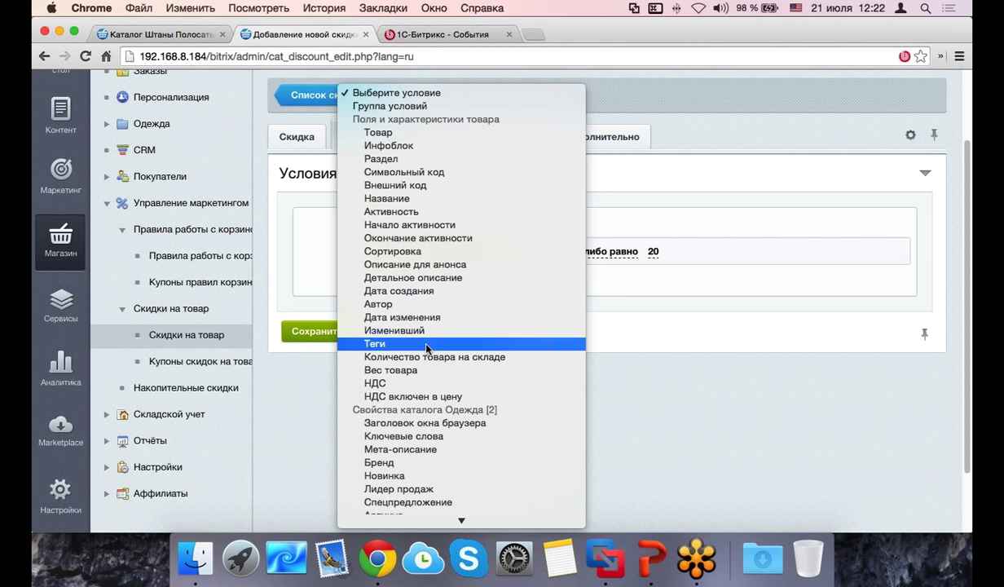
scroll(426, 346, down, 5)
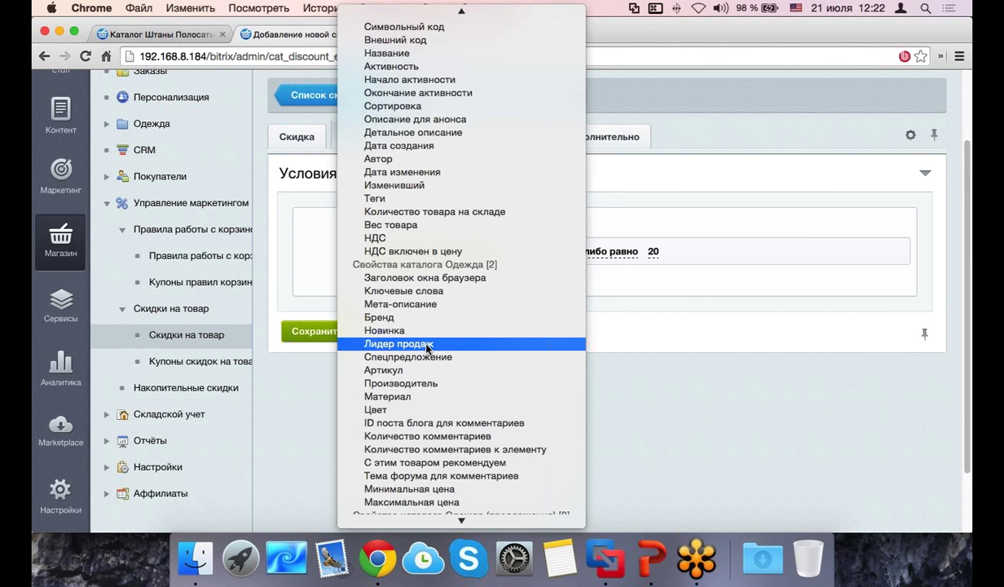
scroll(426, 346, down, 2)
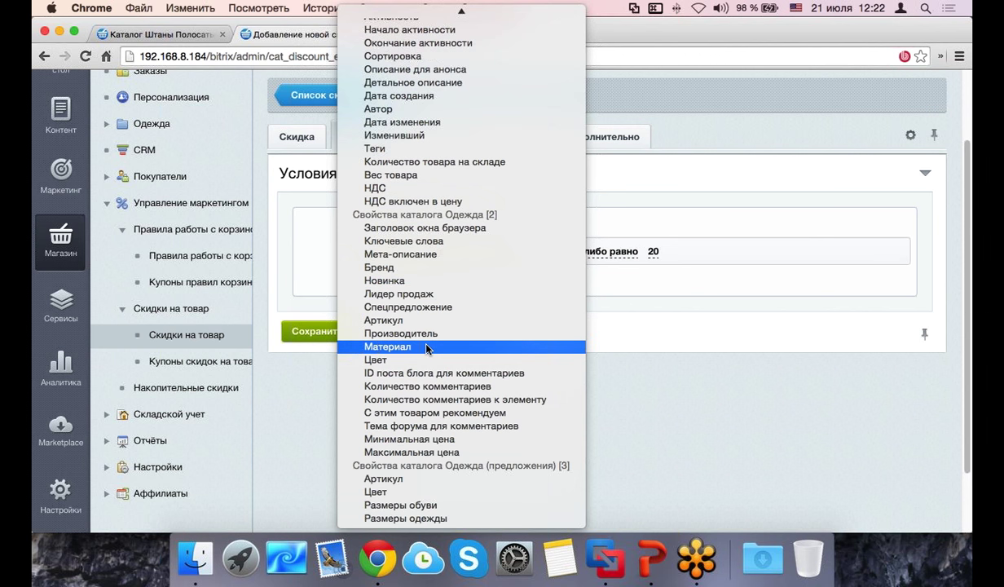
click(430, 505)
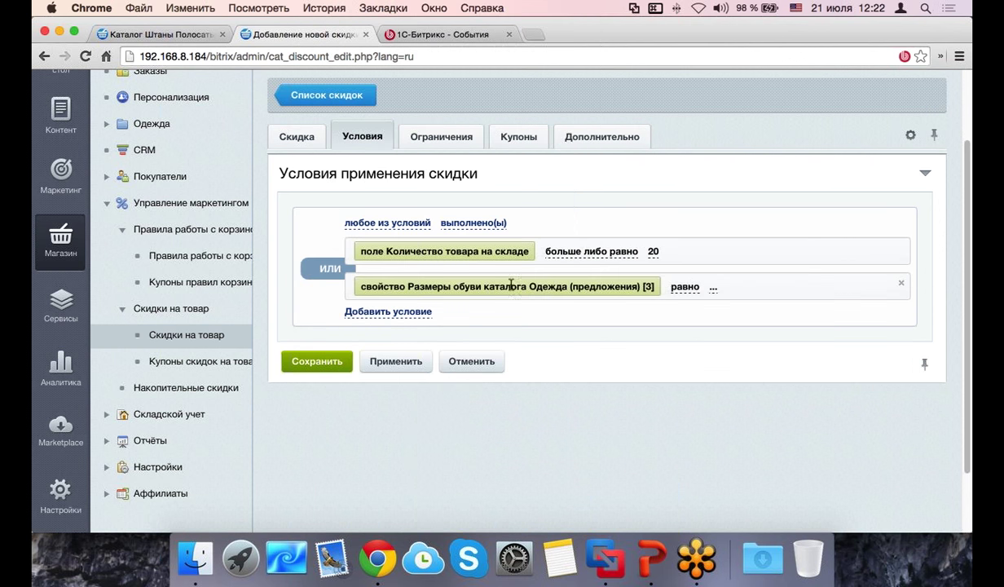
Step: Add a discount condition on the Раздел field and open the section selection for its value
click(388, 311)
click(385, 326)
scroll(400, 343, down, 5)
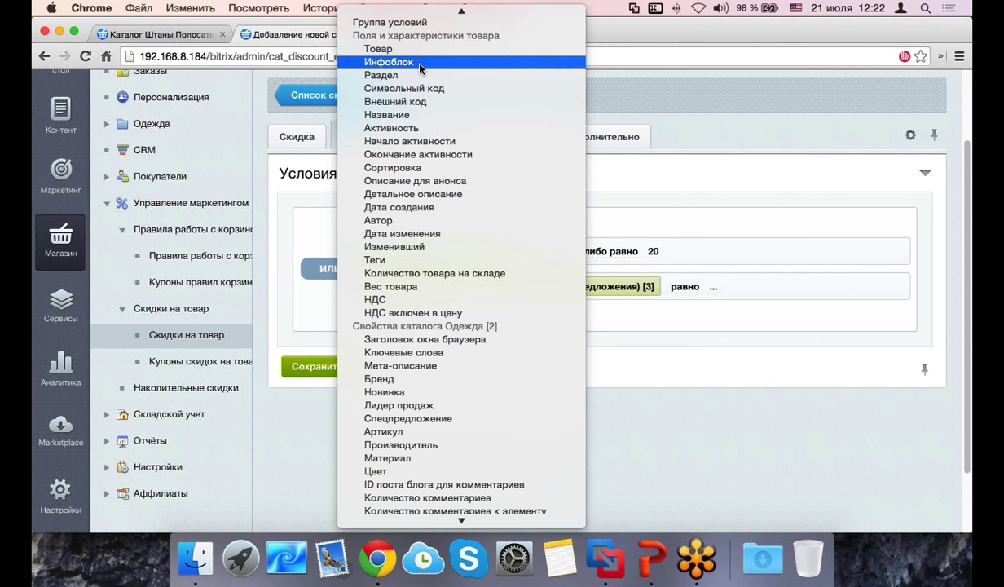
click(416, 88)
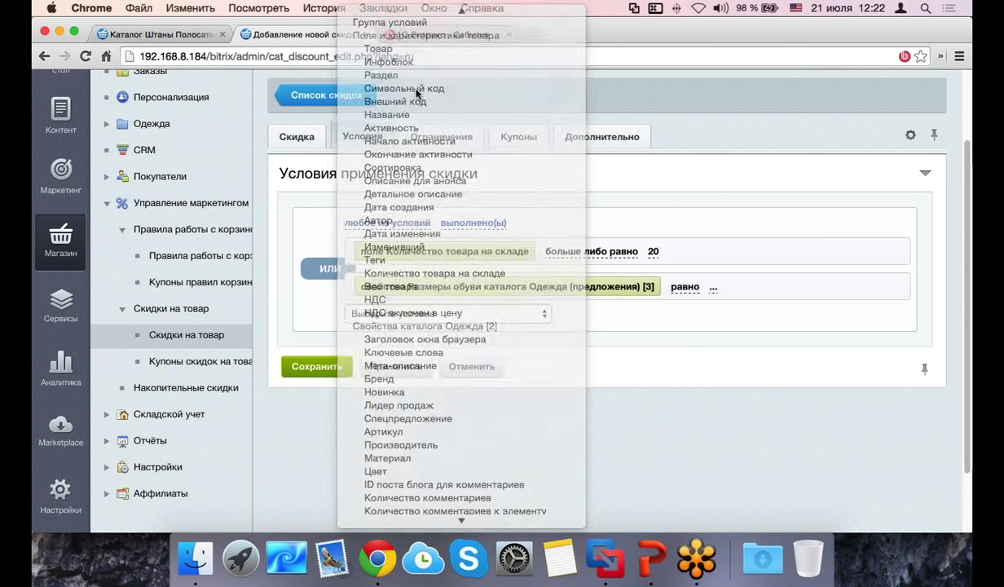
click(469, 321)
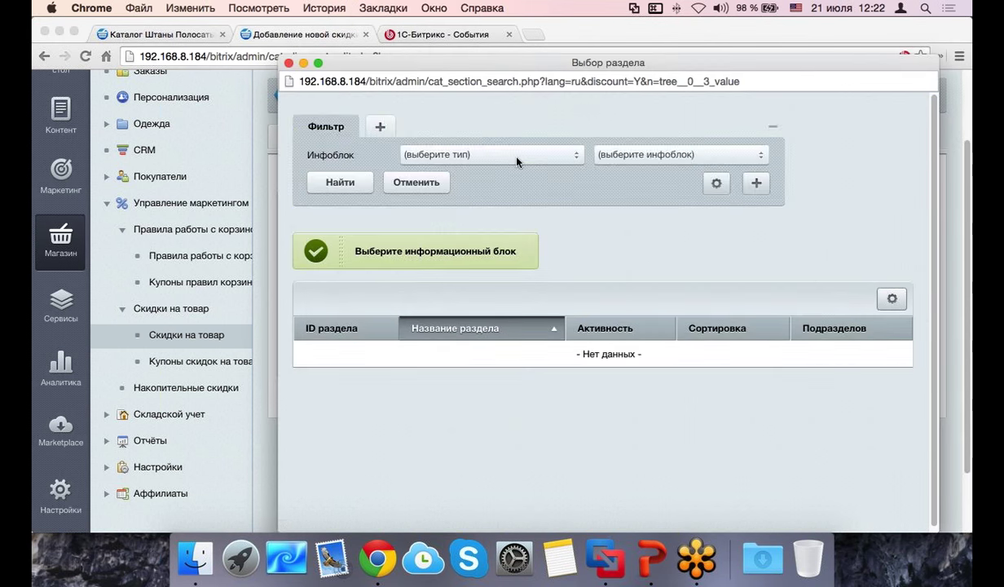
Step: Filter the sections by infoblock type Каталоги and infoblock Одежда, and choose Обувь as the condition's section
click(515, 159)
click(513, 165)
click(610, 158)
click(641, 168)
click(338, 180)
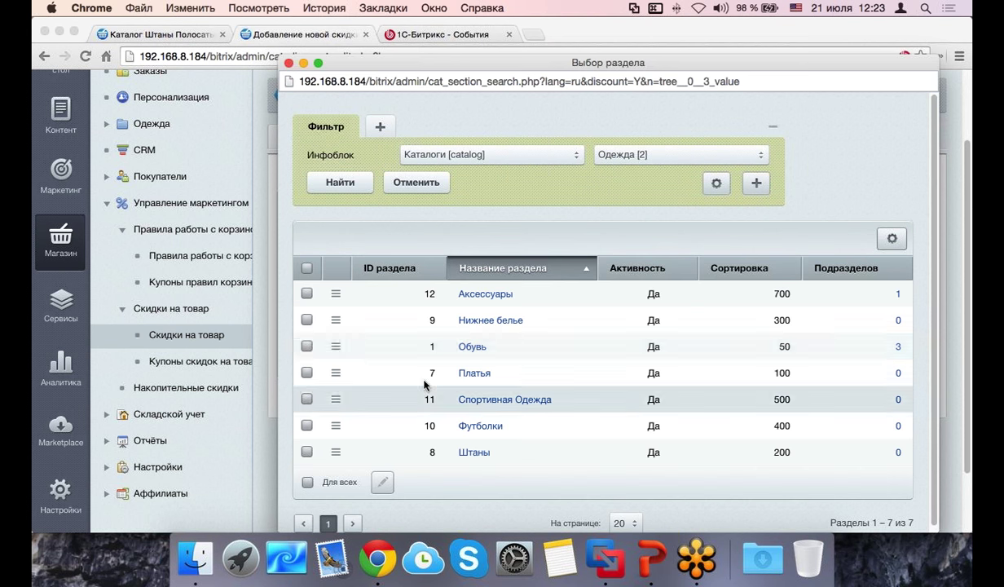
click(335, 347)
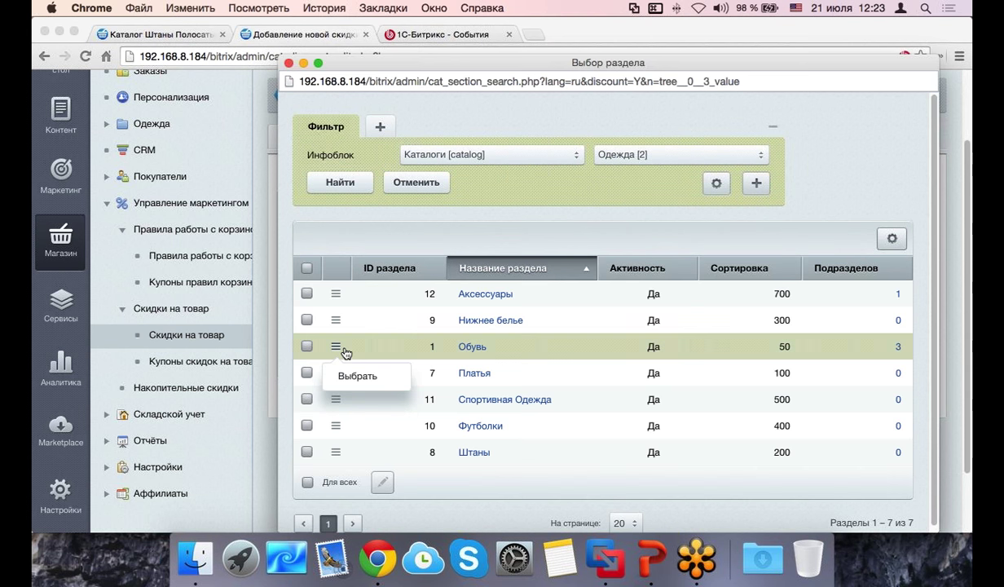
click(377, 385)
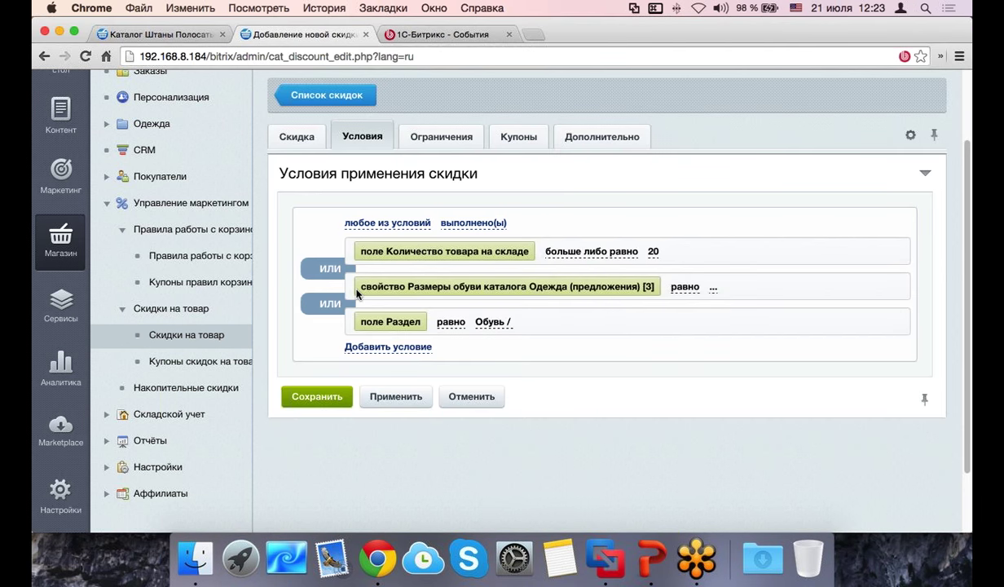
Step: Browse the product fields and catalogue properties available as further discount conditions, without adding one
click(379, 346)
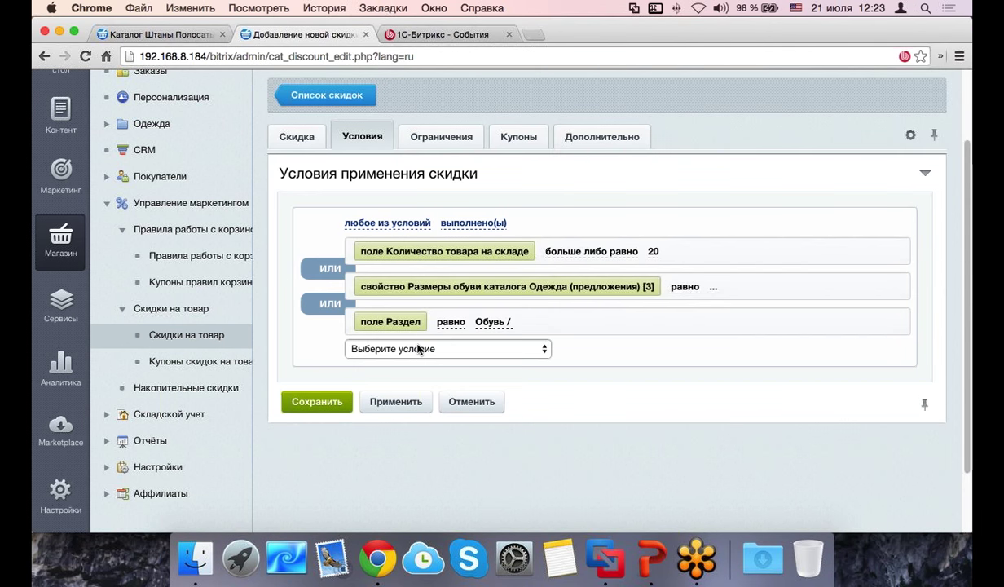
click(418, 349)
scroll(481, 424, down, 8)
scroll(440, 358, down, 2)
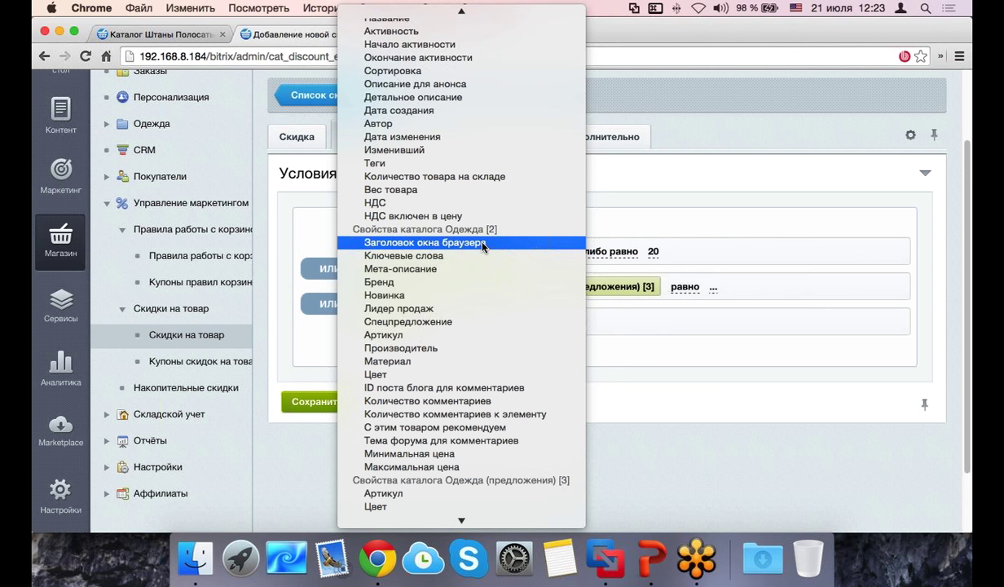
scroll(458, 320, down, 1)
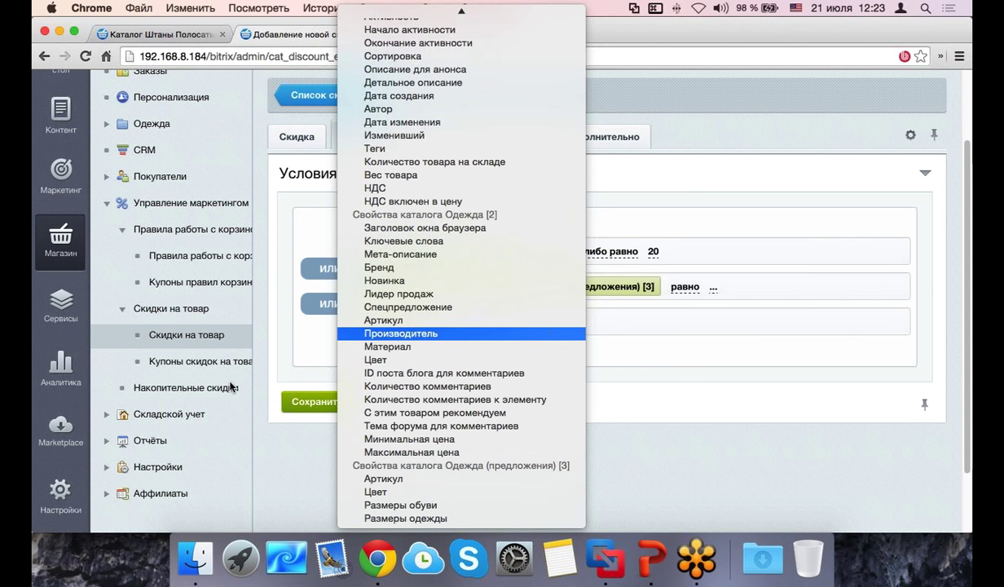
click(287, 305)
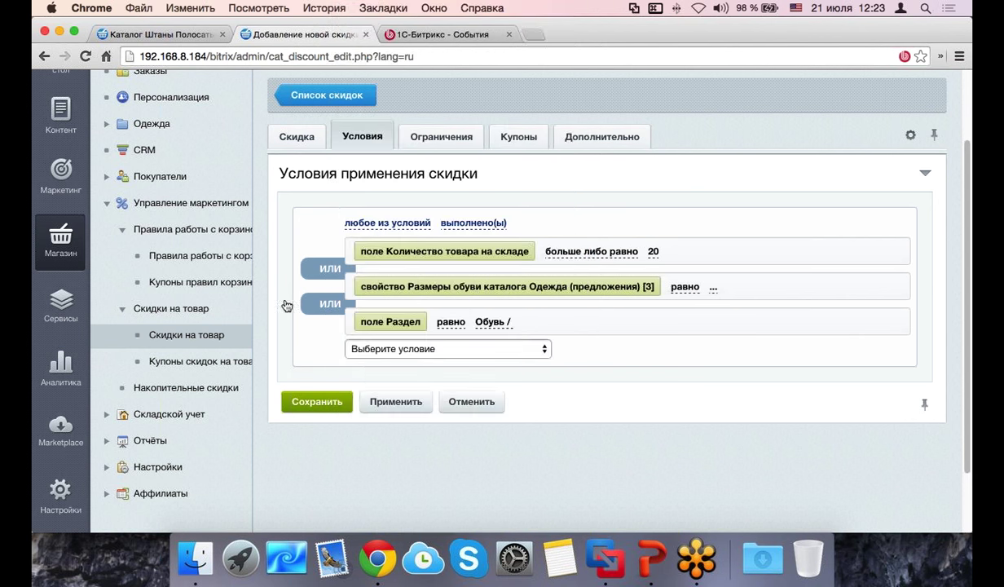
Step: Restrict the discount to the user group Все пользователи (в том числе неавторизованные)
click(438, 146)
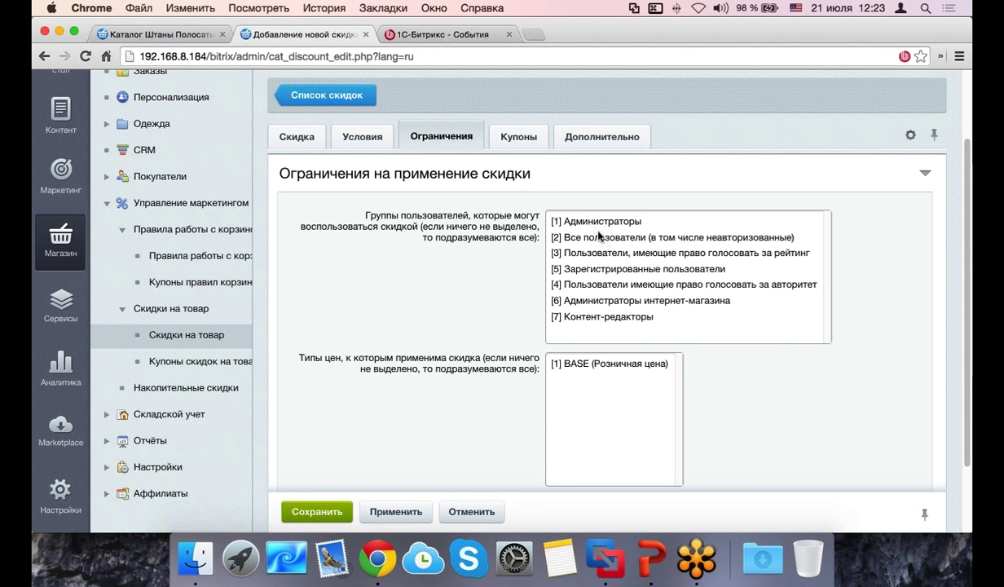
click(573, 299)
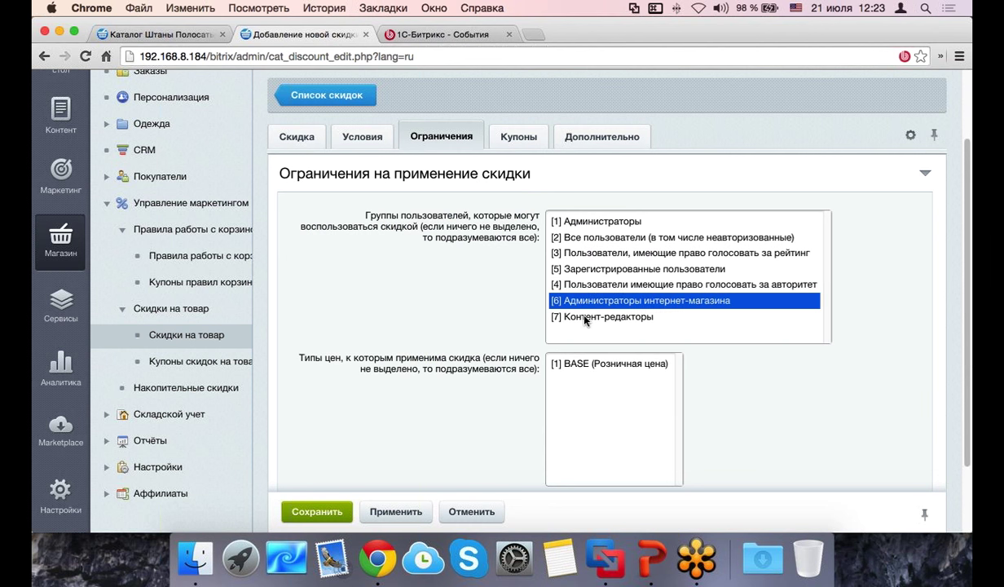
click(614, 226)
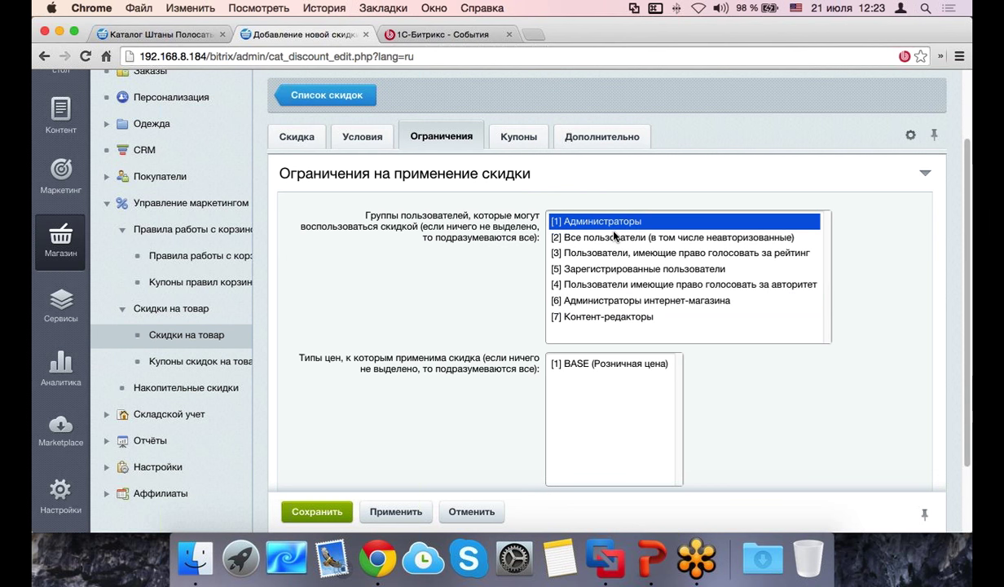
click(614, 235)
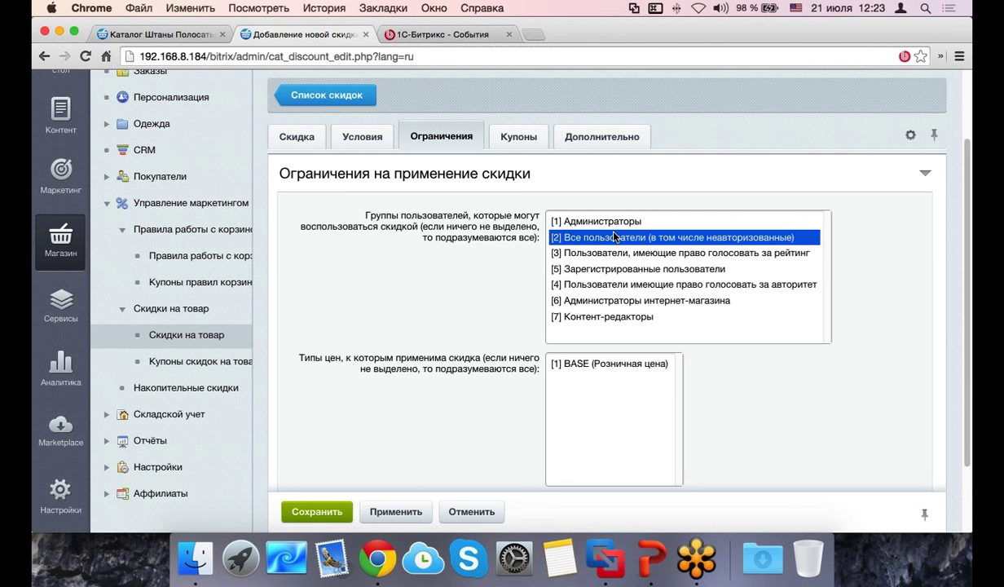
Step: Preview the settings for creating coupons when the discount is saved, leave creation disabled, and view the additional discount parameters
click(531, 139)
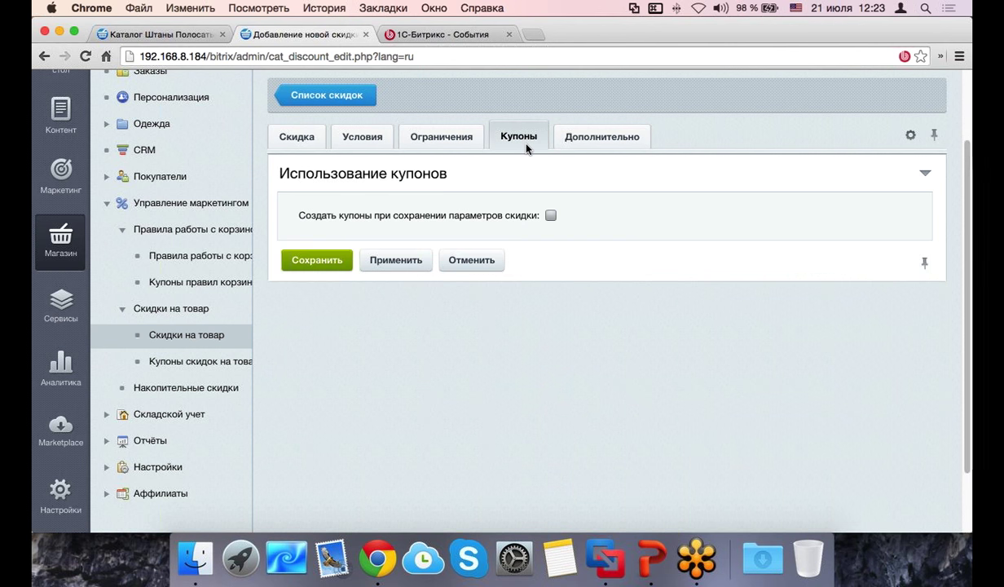
click(551, 216)
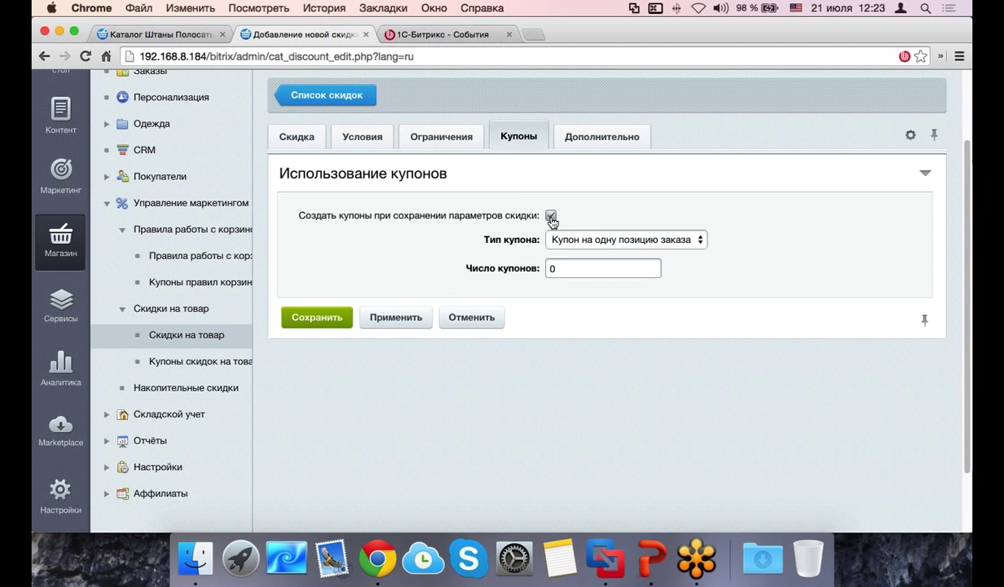
click(551, 217)
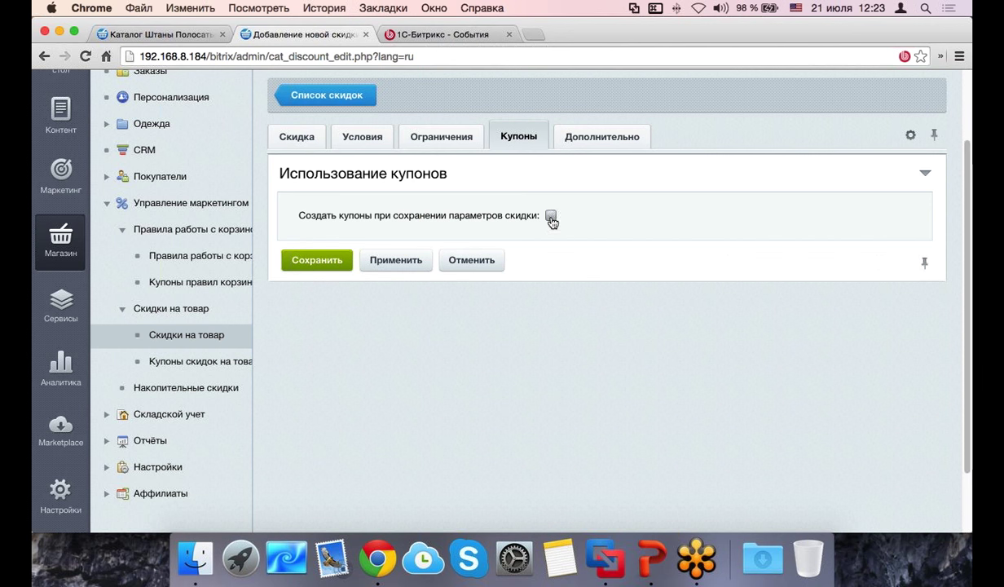
click(575, 138)
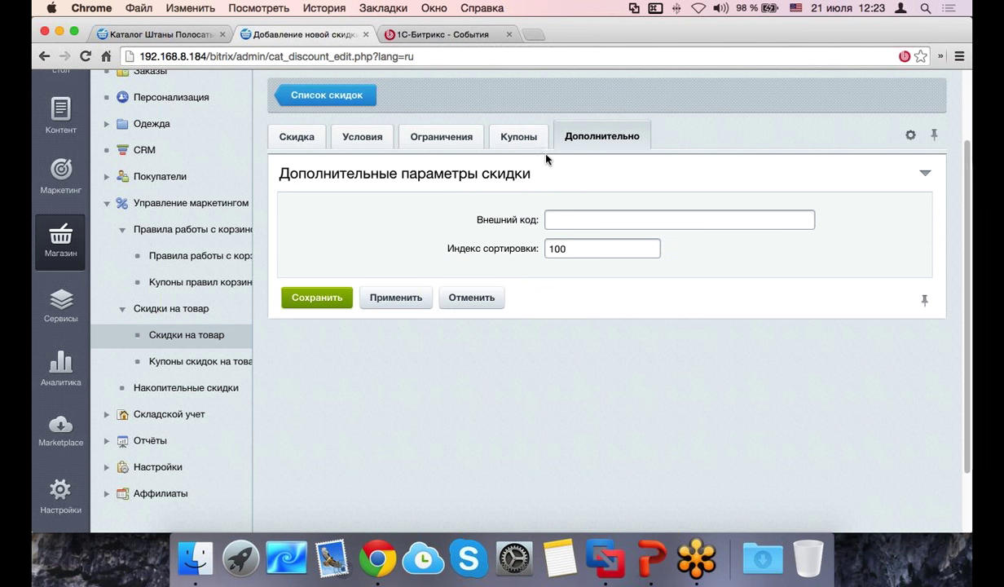
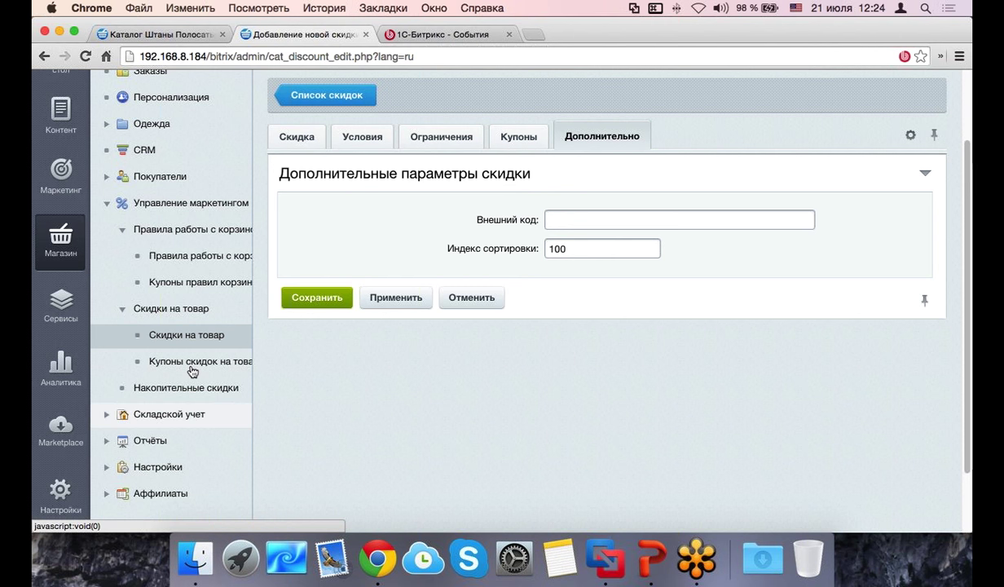
Step: Start a new rule in Правила работы с корзиной and check its activity period options
click(212, 261)
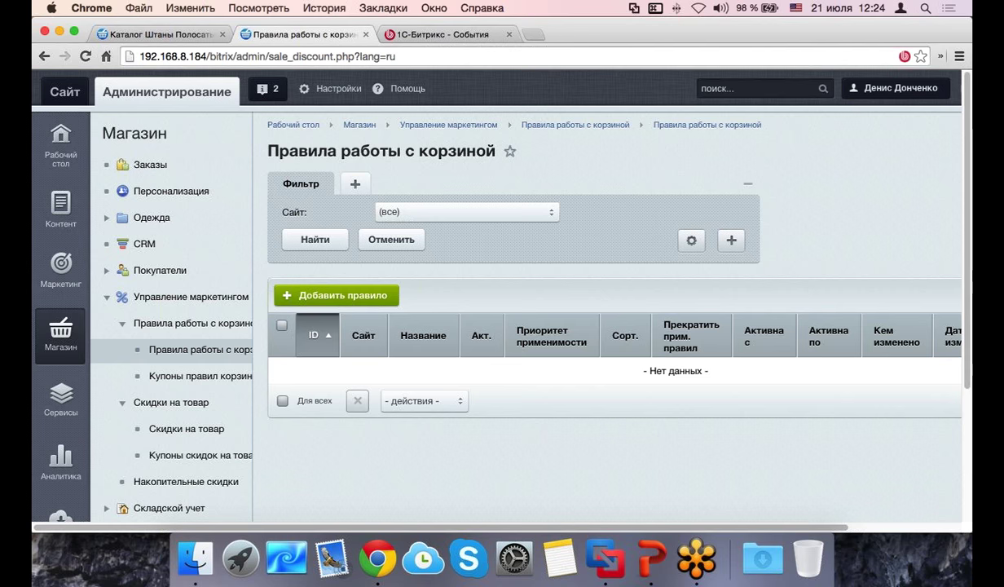
click(364, 298)
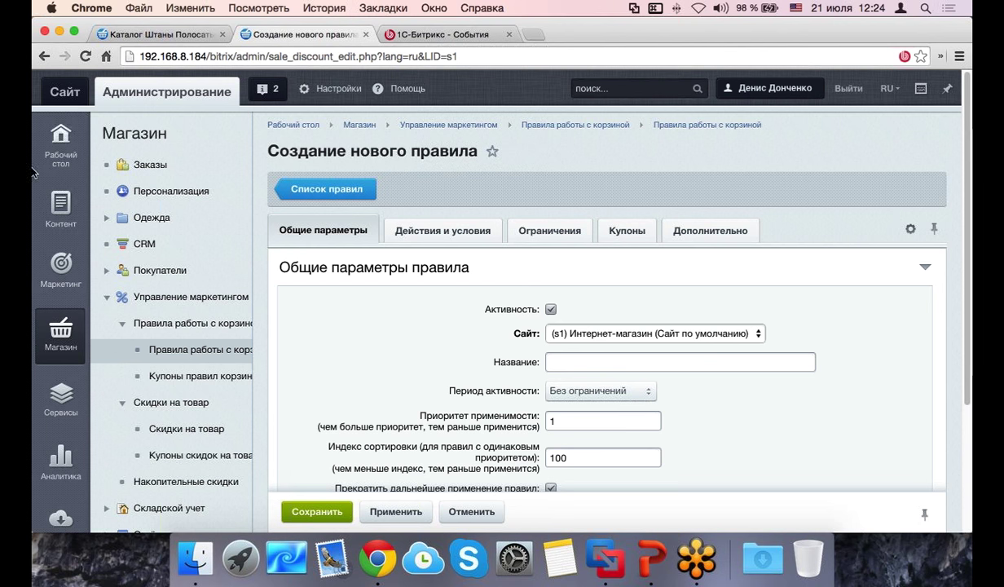
scroll(406, 210, down, 2)
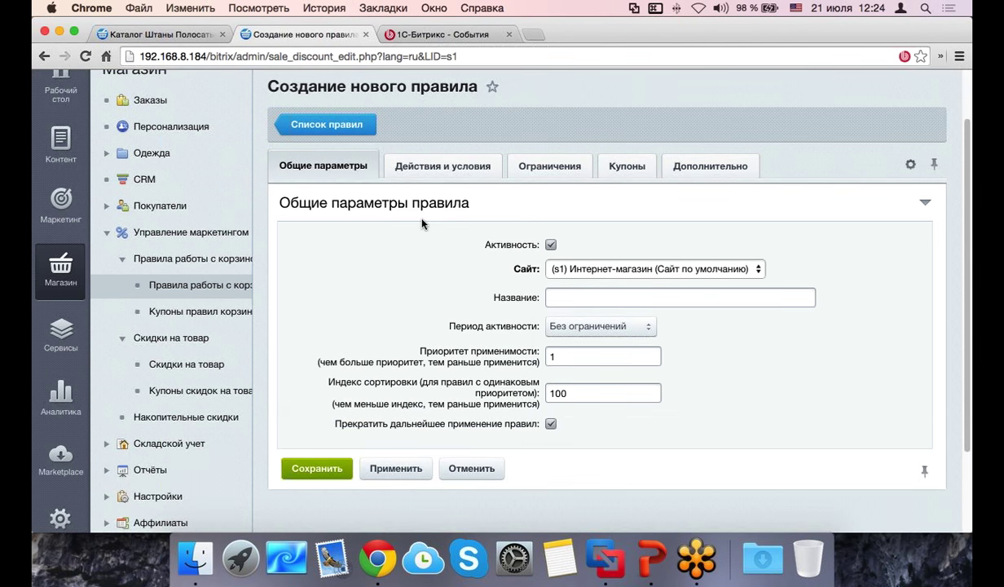
click(607, 330)
click(607, 330)
Step: Add the action Изменить стоимость товаров в корзине to the rule and keep скидку as its type
click(443, 166)
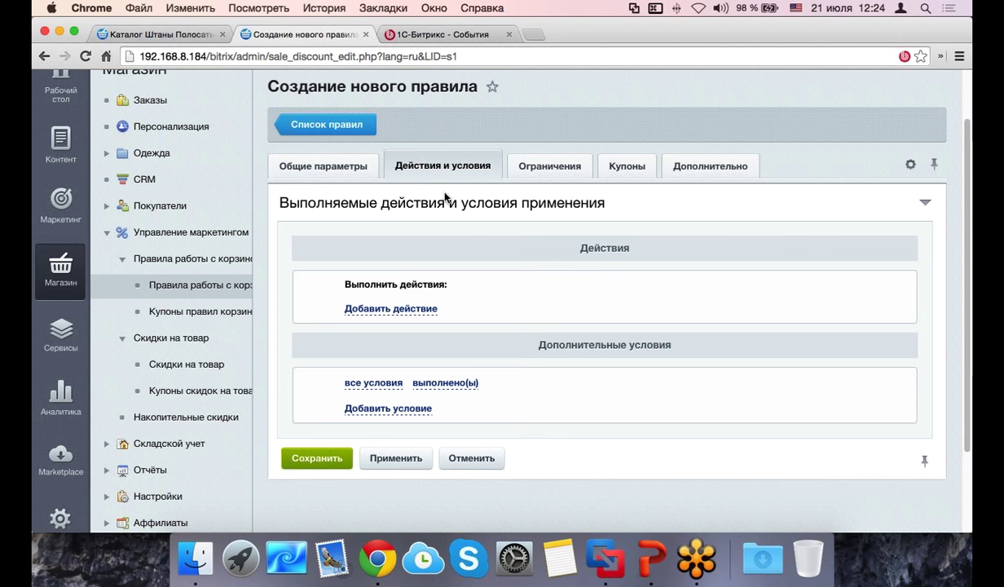
click(390, 308)
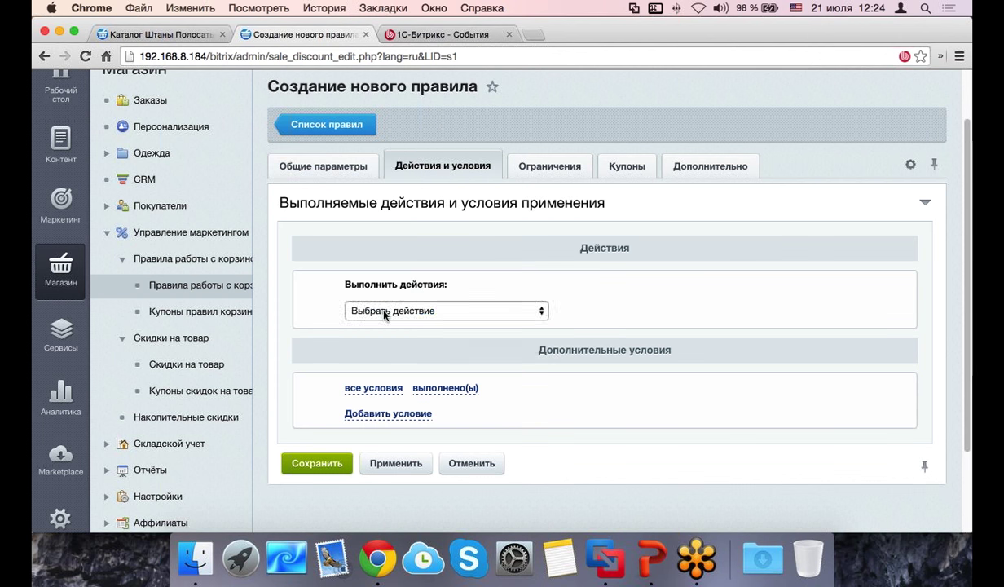
click(385, 311)
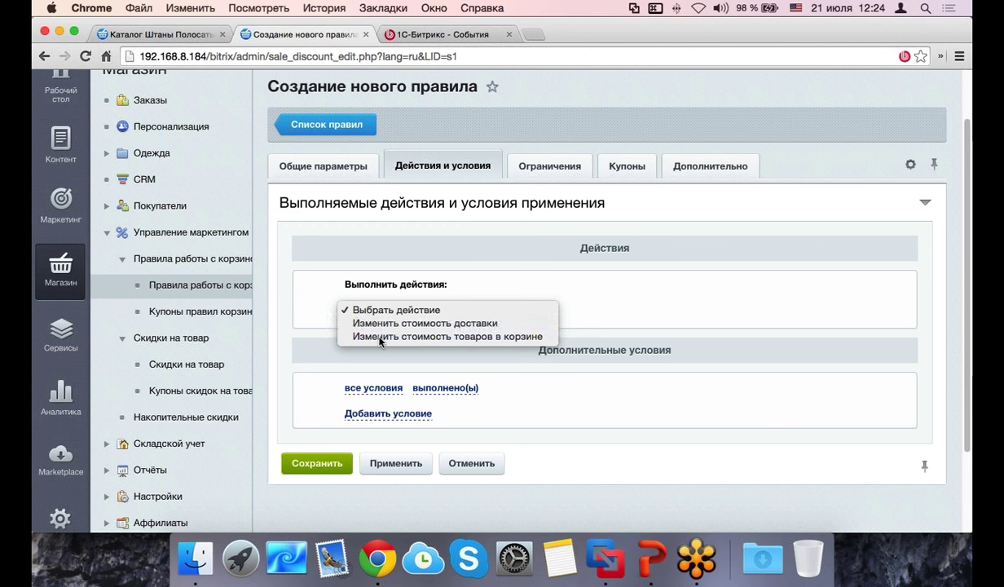
click(379, 338)
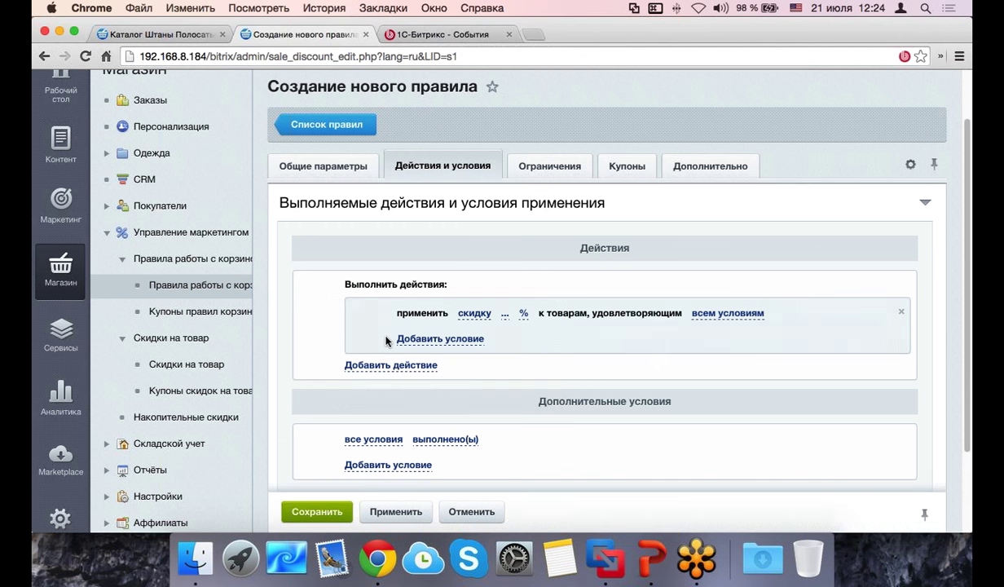
click(481, 314)
click(535, 279)
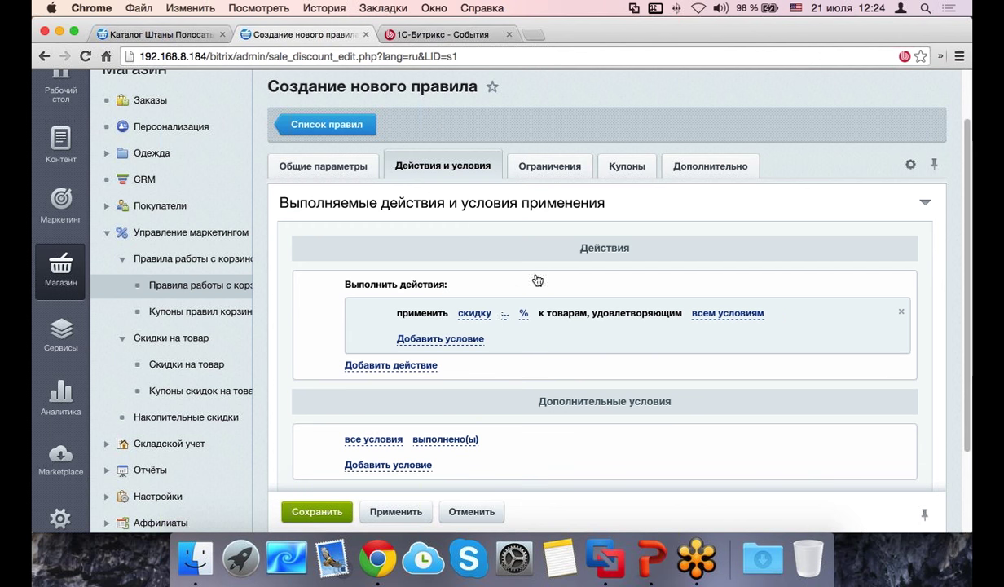
Step: Set the action's discount to 10% and keep it applied to products meeting всем условиям
click(505, 315)
text(10)
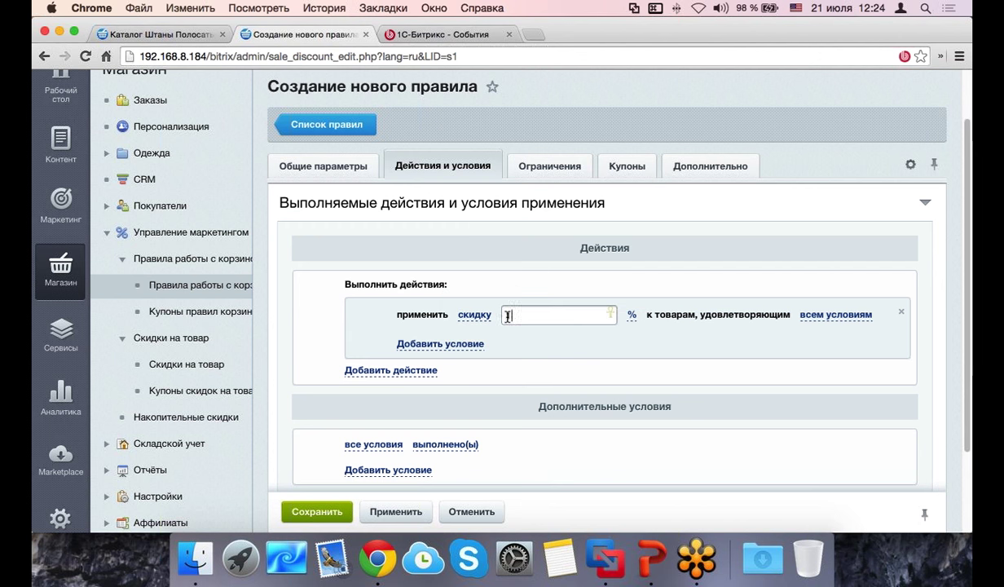
click(514, 383)
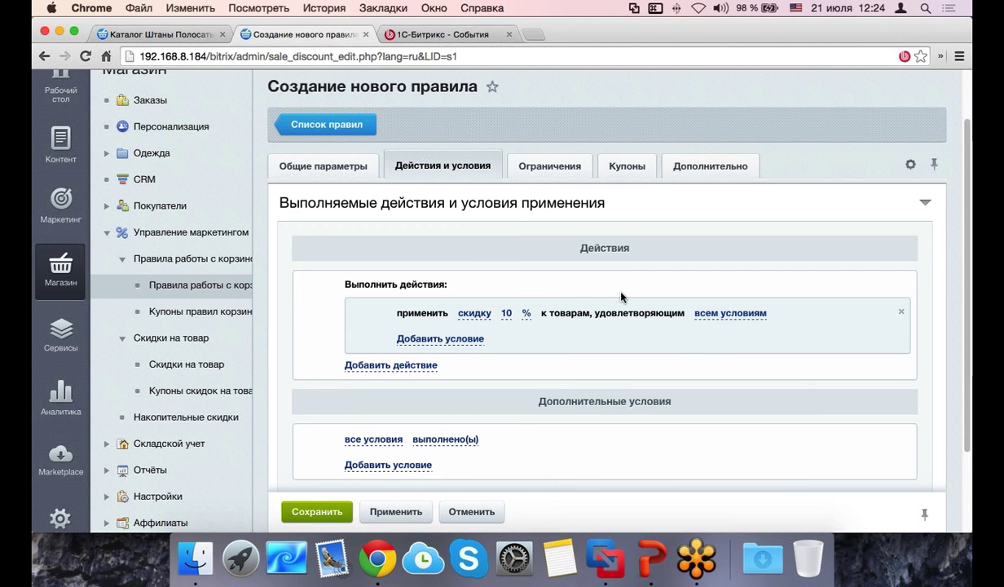
key(Tab)
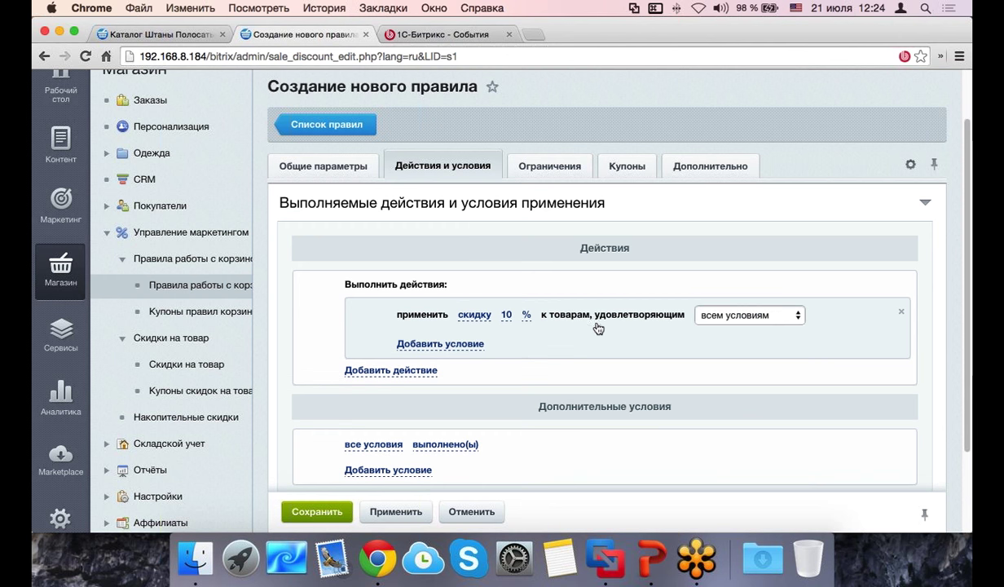
click(734, 287)
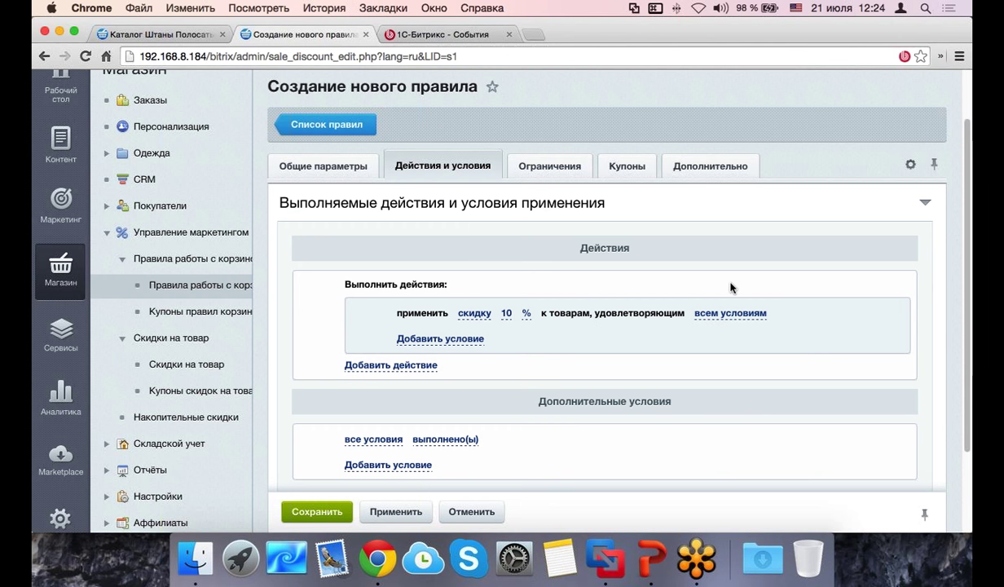
Step: Review the conditions available for the discount action, try one on the Цвет property of Одежда (предложения), and remove it
click(487, 345)
click(493, 344)
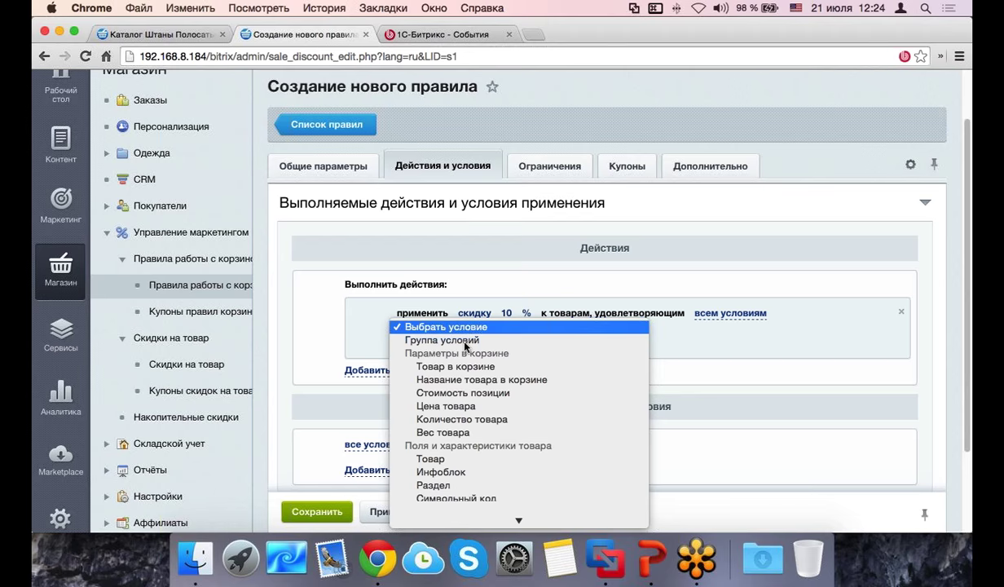
scroll(502, 342, down, 5)
scroll(502, 343, down, 5)
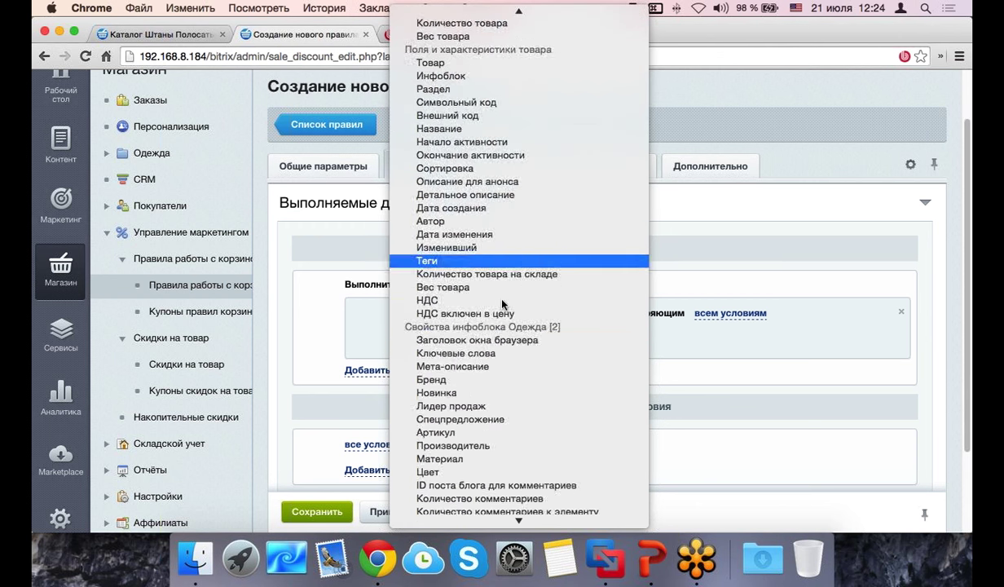
scroll(502, 306, down, 3)
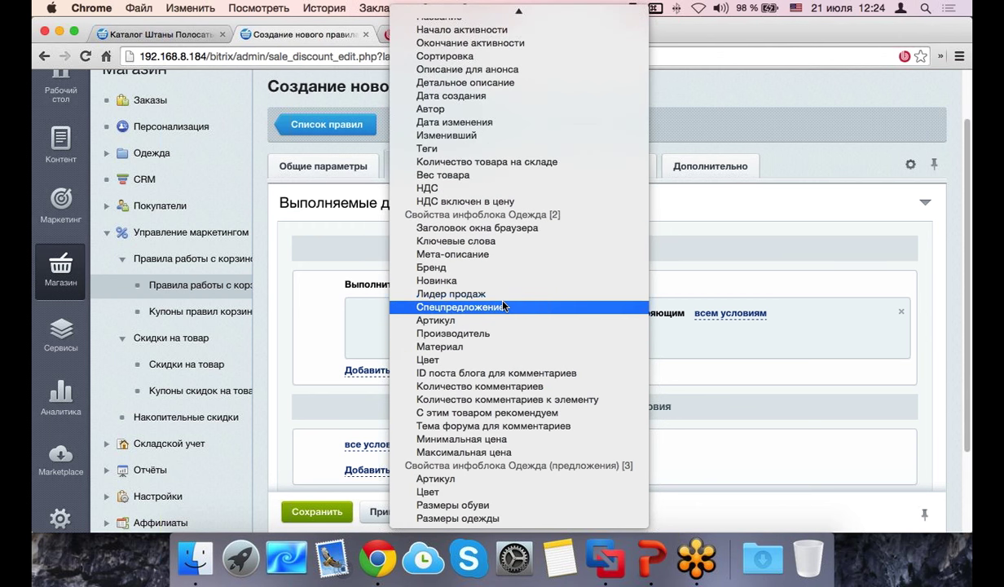
scroll(503, 305, up, 5)
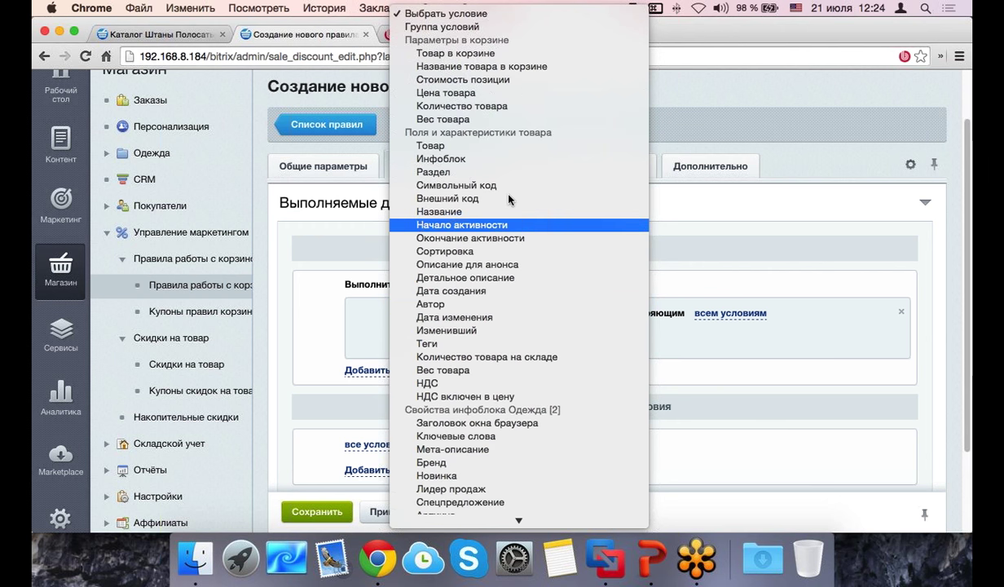
scroll(502, 373, down, 5)
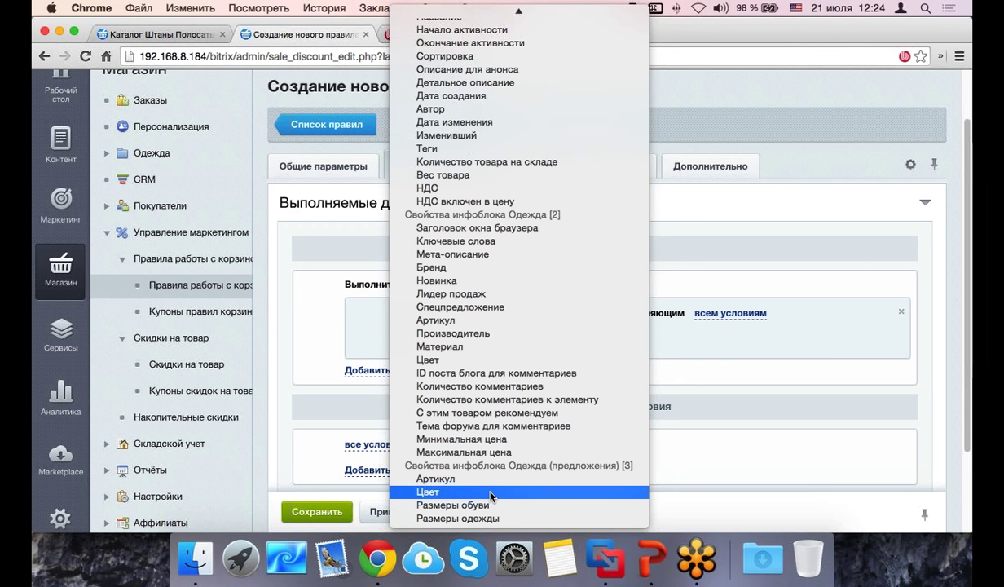
click(492, 492)
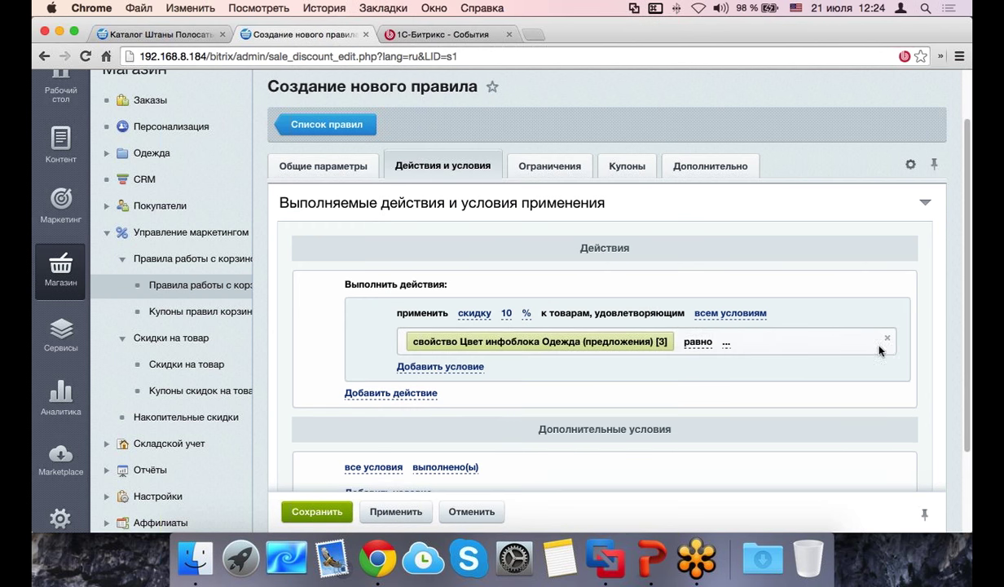
click(887, 338)
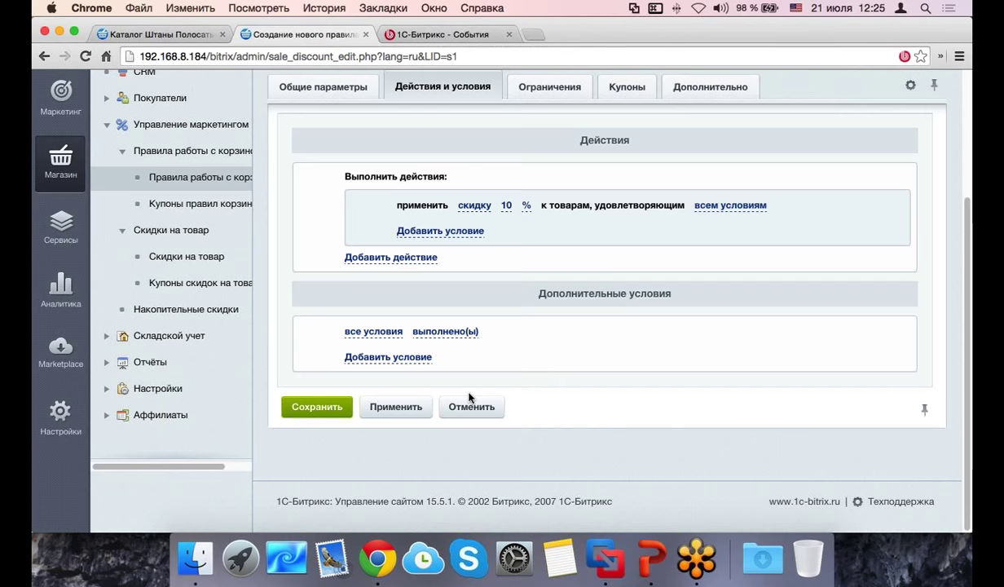
Step: Add an additional condition Количество товаров to the rule with the comparison больше либо равно and the value 2
click(360, 357)
click(370, 360)
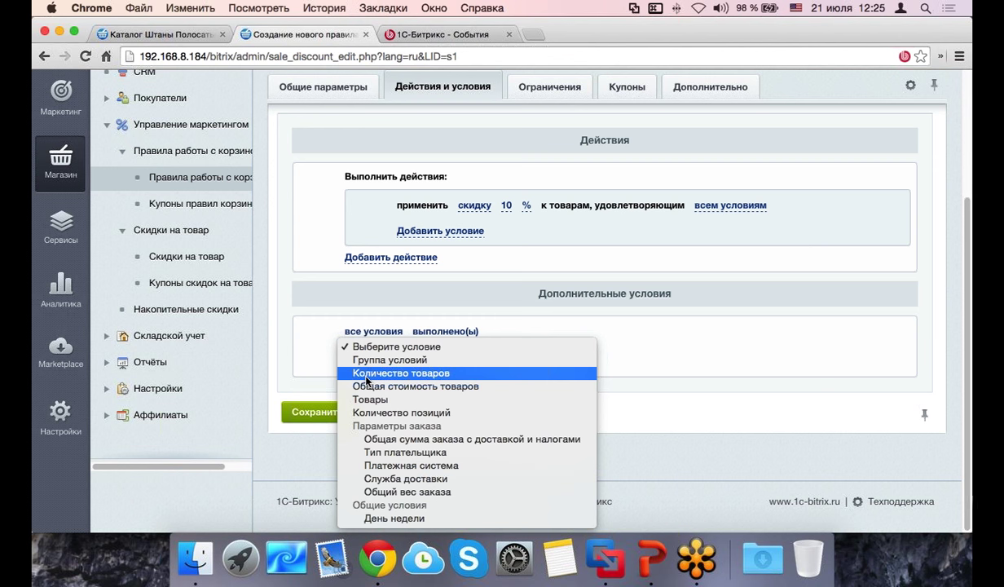
click(367, 375)
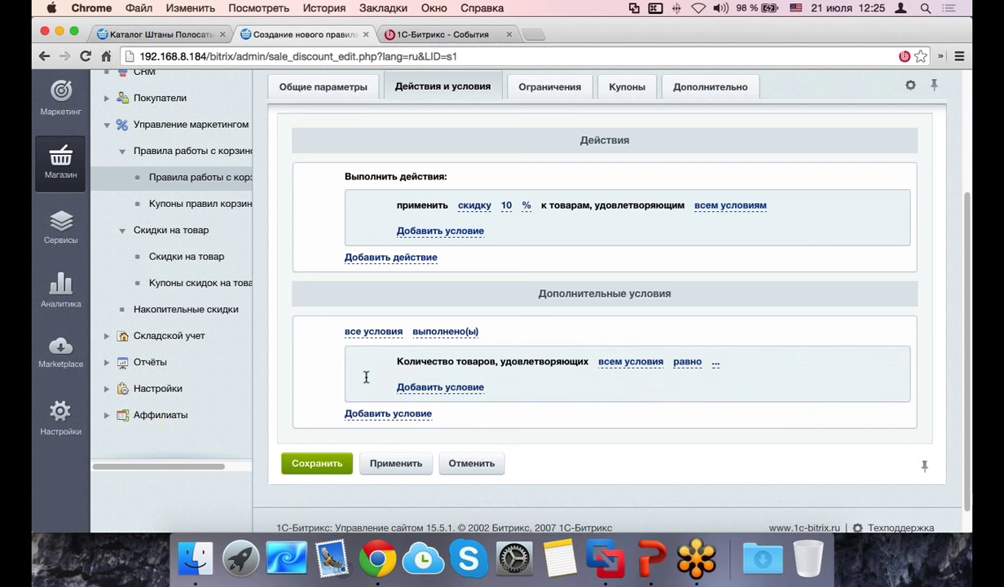
click(646, 362)
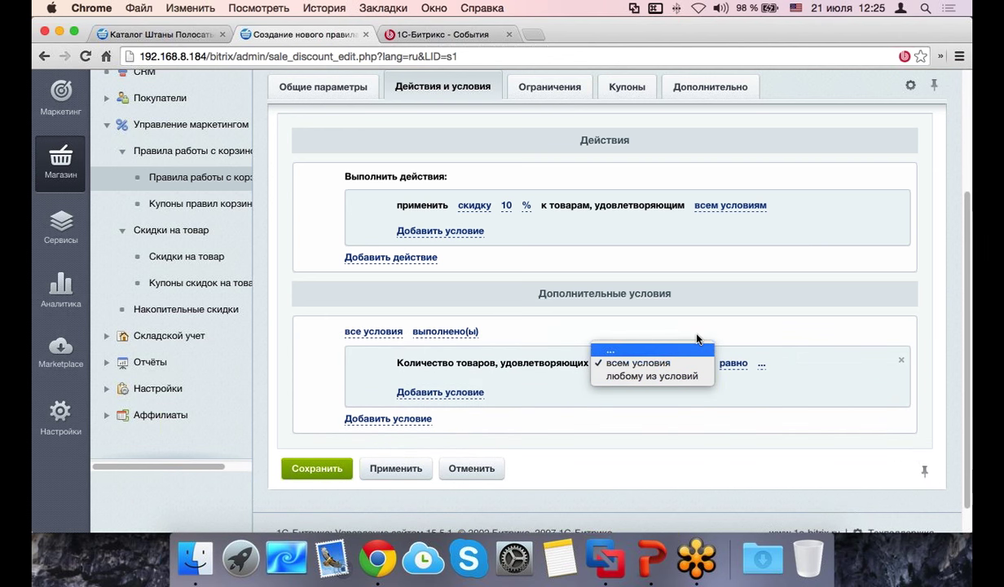
click(714, 366)
click(716, 369)
click(689, 367)
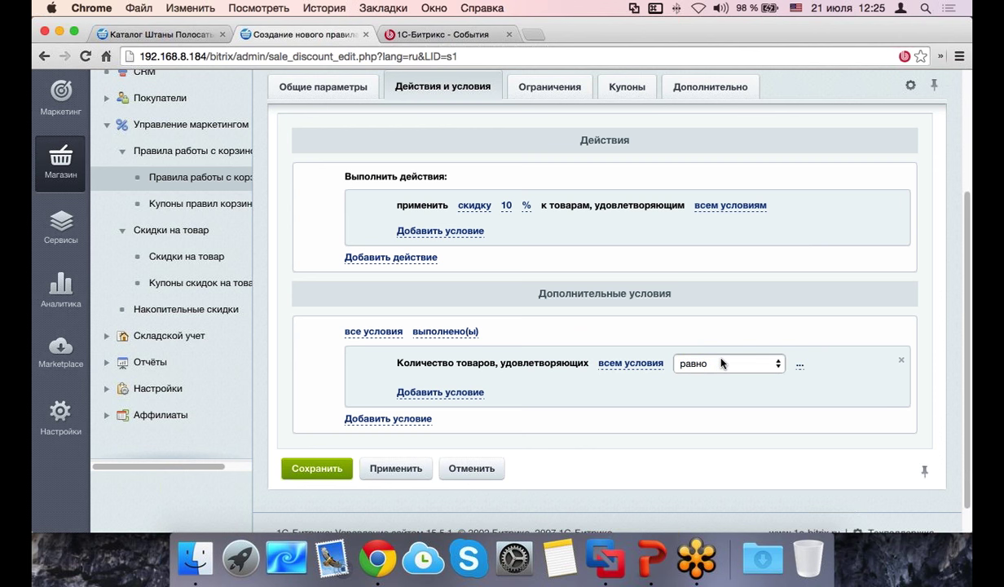
click(722, 365)
click(717, 418)
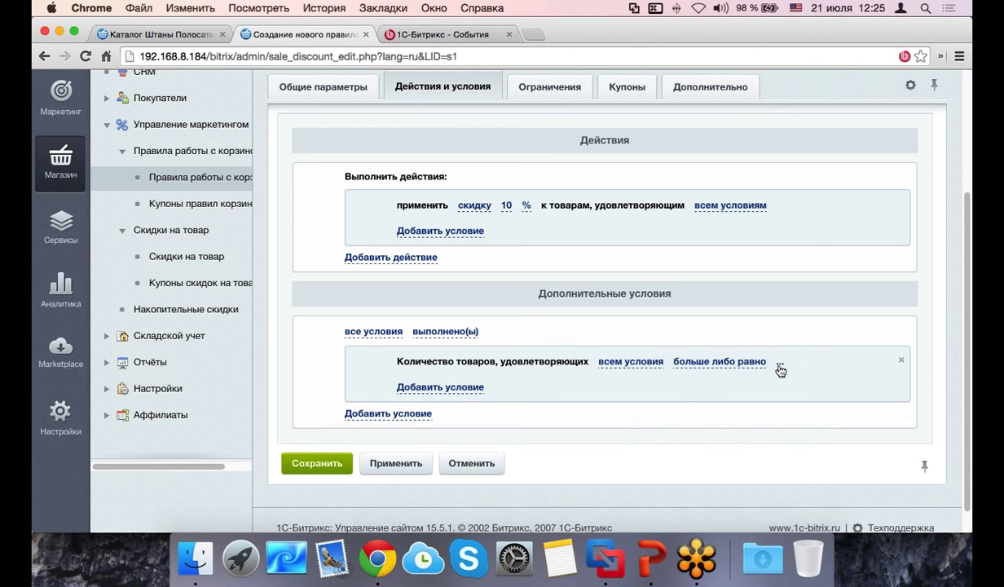
click(779, 364)
text(2)
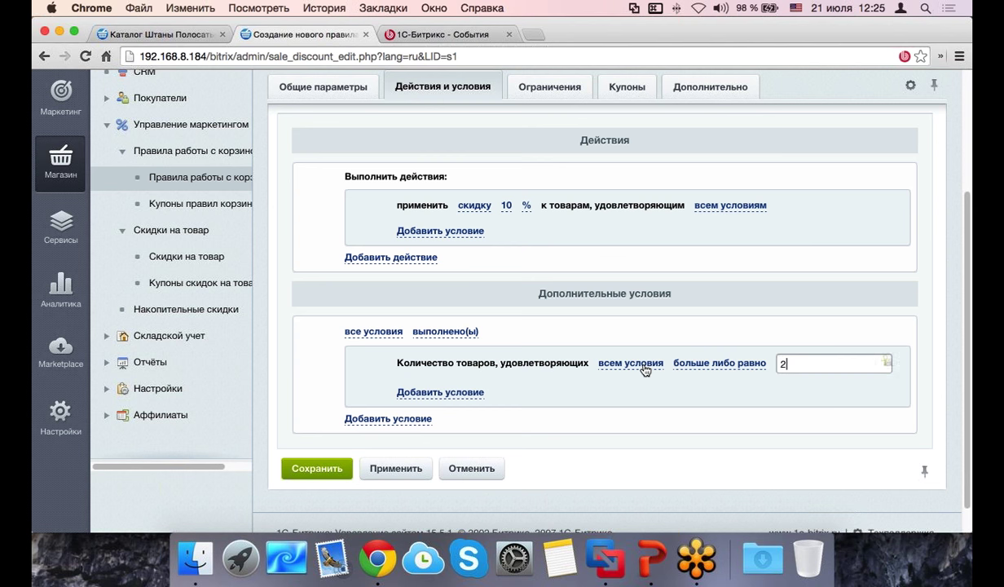
Step: Name the rule sdvdv in its general parameters and apply the changes
click(289, 86)
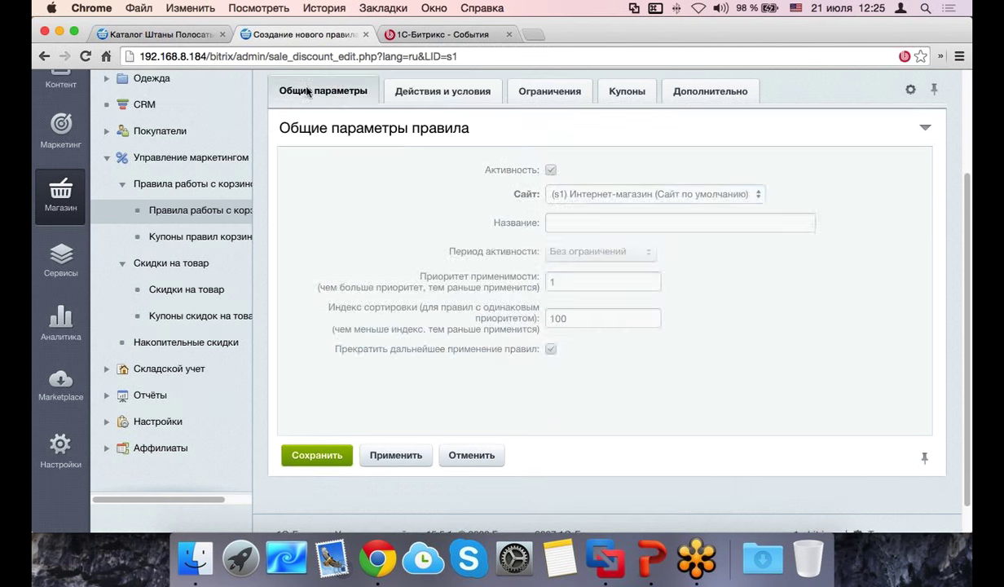
click(610, 222)
text(sdvdv)
click(383, 396)
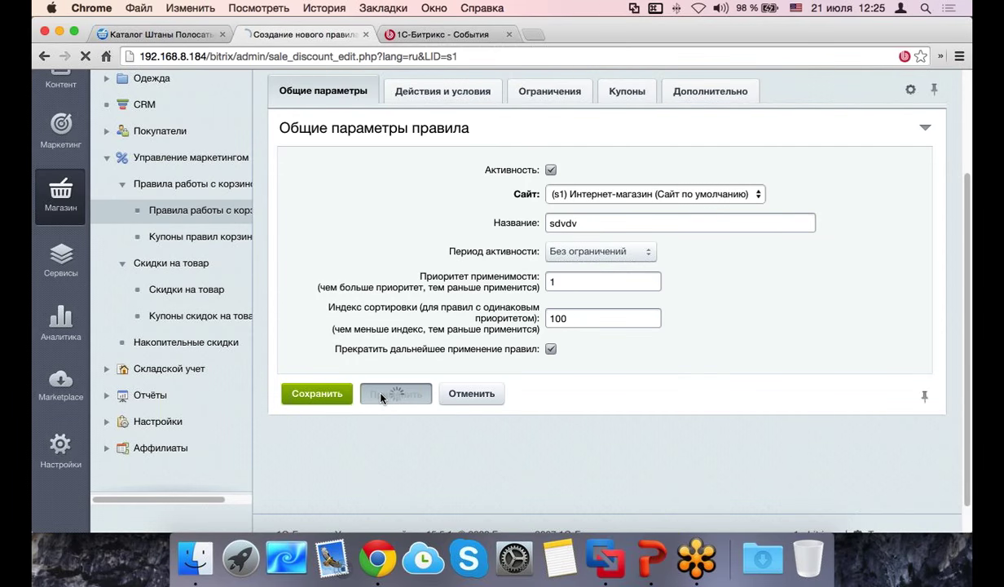
Step: Add Штаны Полосатый Рейс to the cart on the storefront and raise its quantity to 2
click(175, 36)
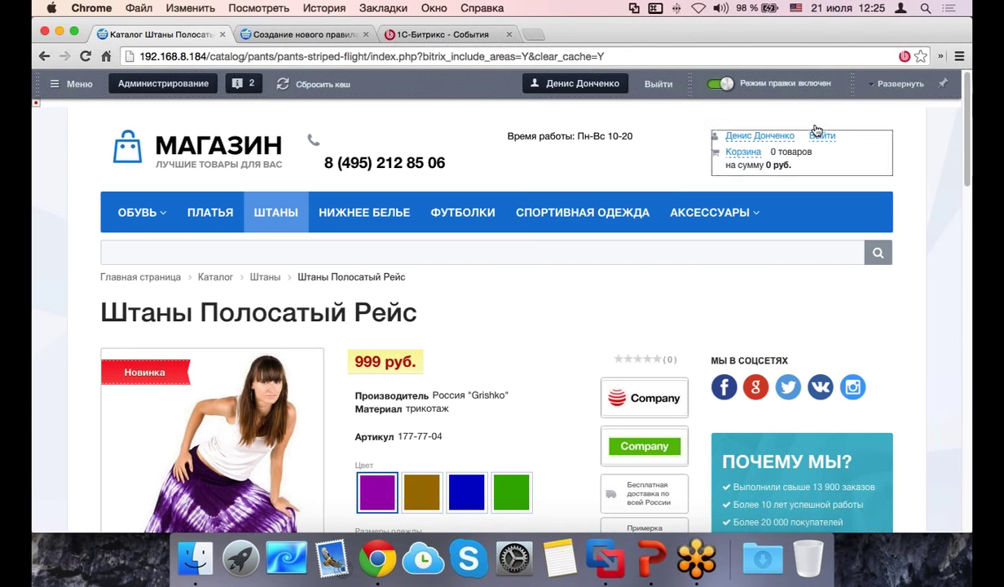
scroll(522, 327, down, 3)
click(499, 515)
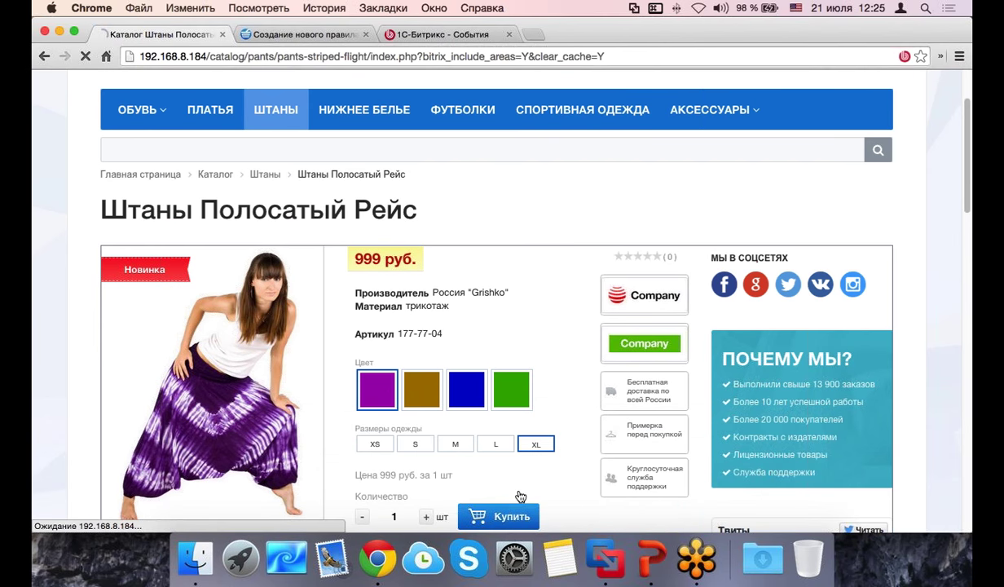
scroll(518, 491, down, 2)
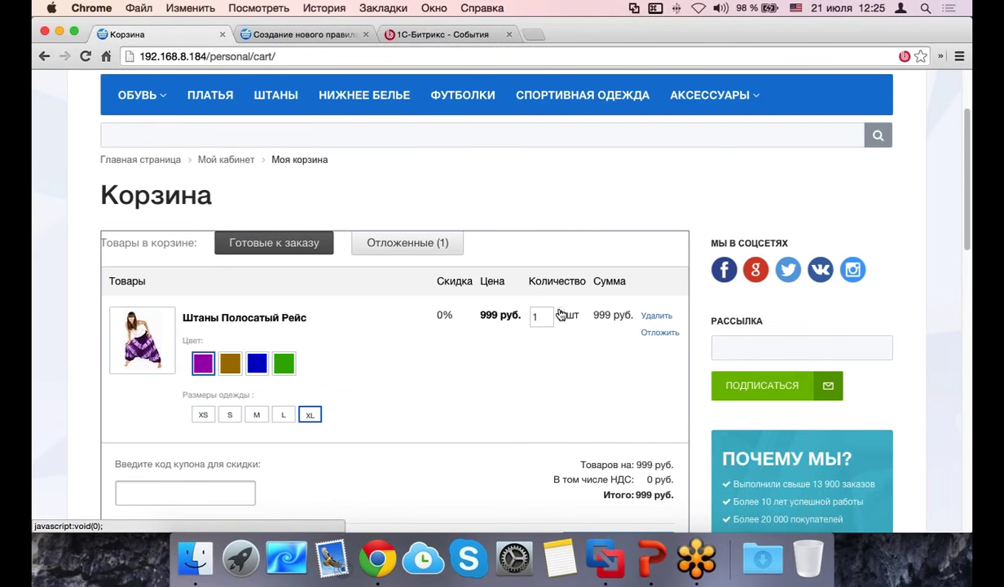
click(551, 311)
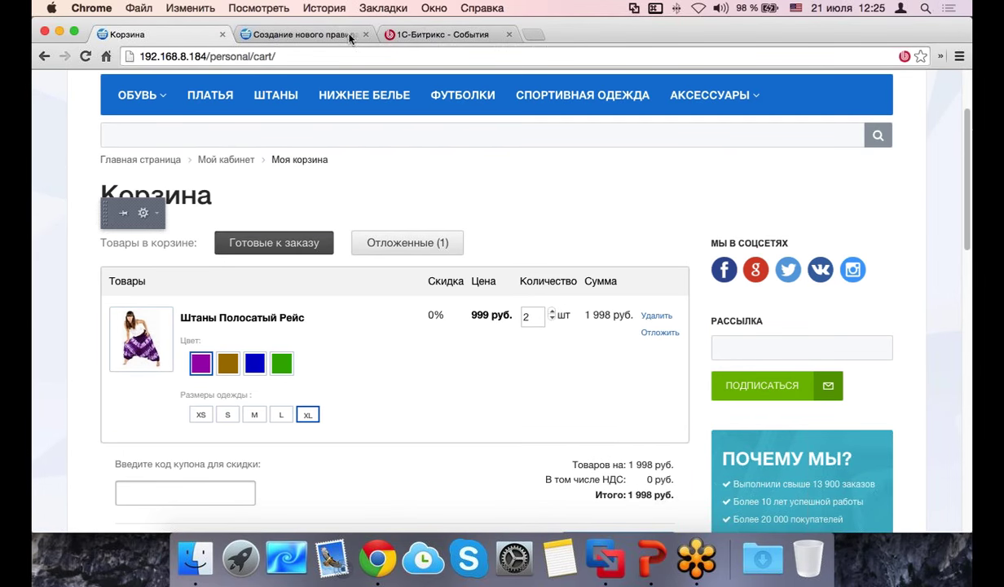
Step: Extend the cart rule to all listed user groups in its restrictions and apply the rule
click(300, 34)
scroll(464, 254, down, 4)
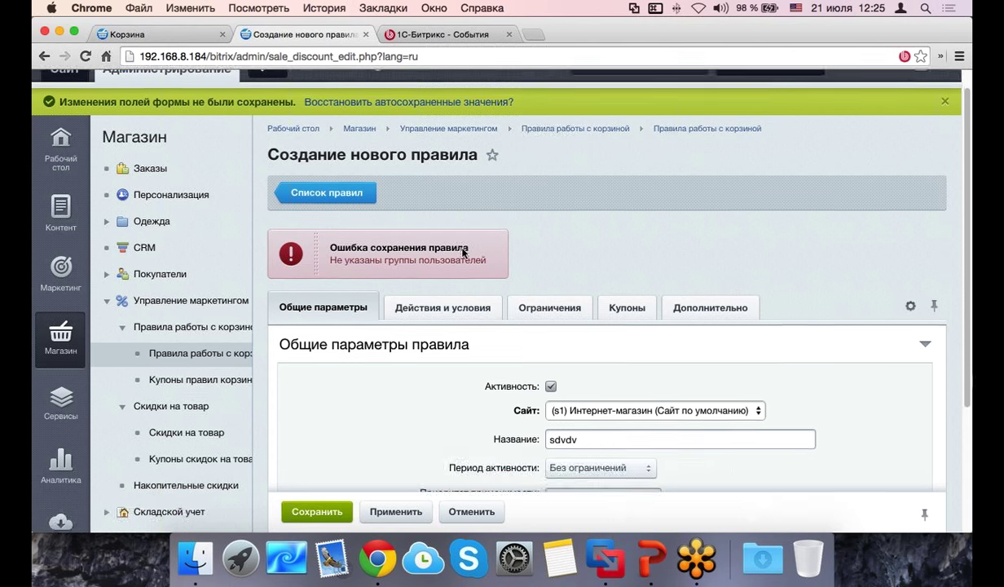
click(549, 187)
click(575, 271)
shift+click(604, 368)
click(396, 433)
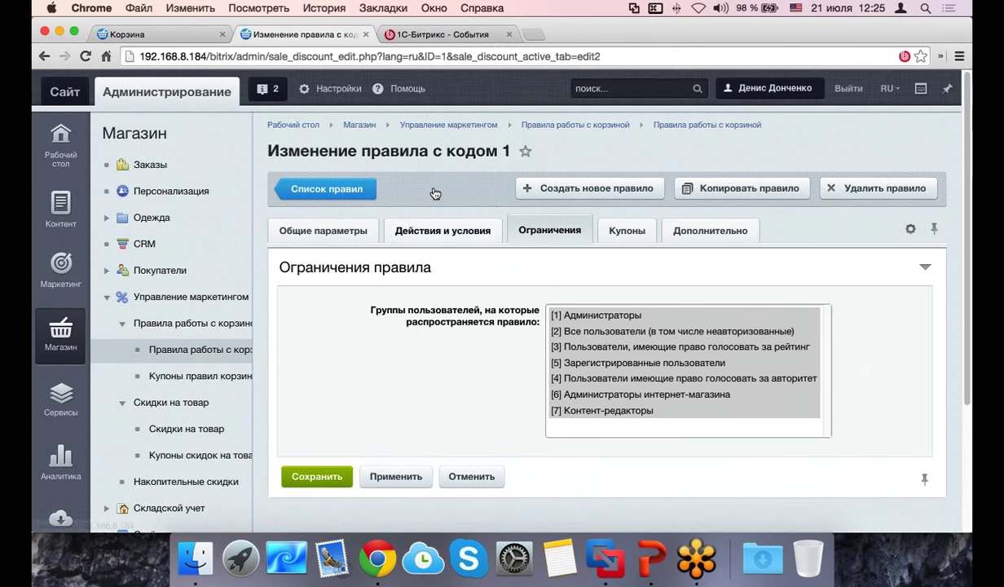
Step: Reload the storefront cart with its cache cleared and compare the trousers' discount at quantities 1 and 2
click(154, 34)
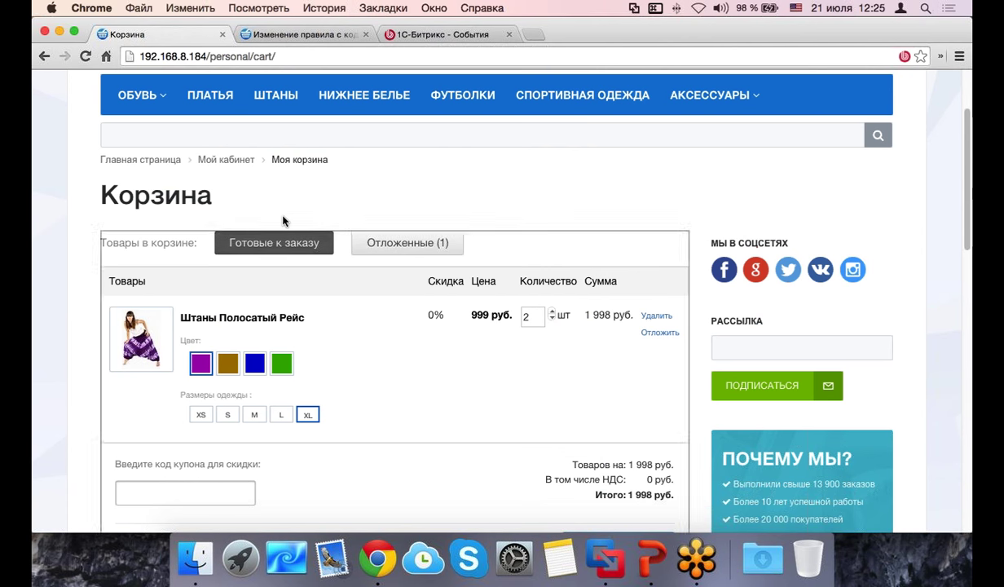
scroll(283, 220, up, 3)
click(318, 83)
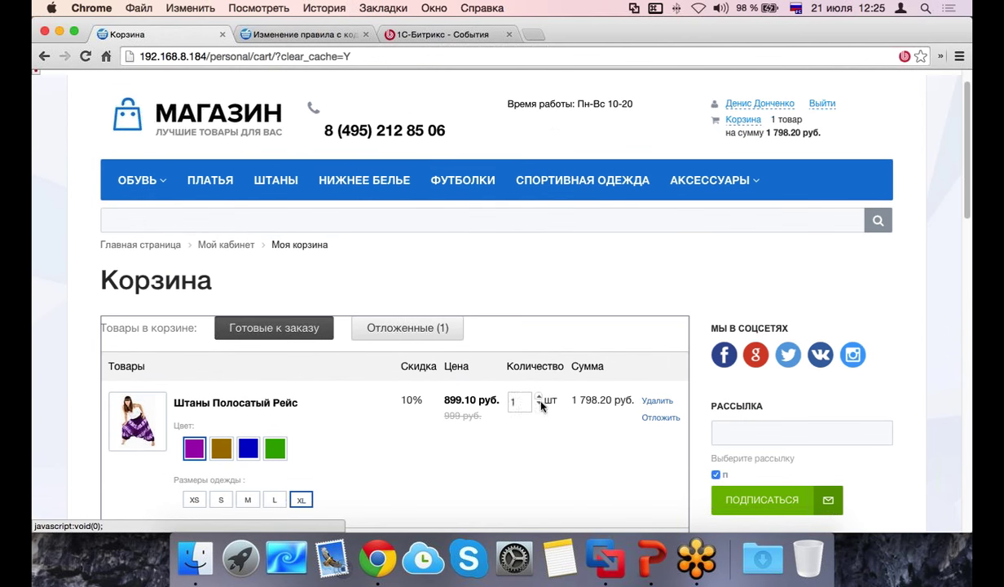
scroll(538, 307, down, 1)
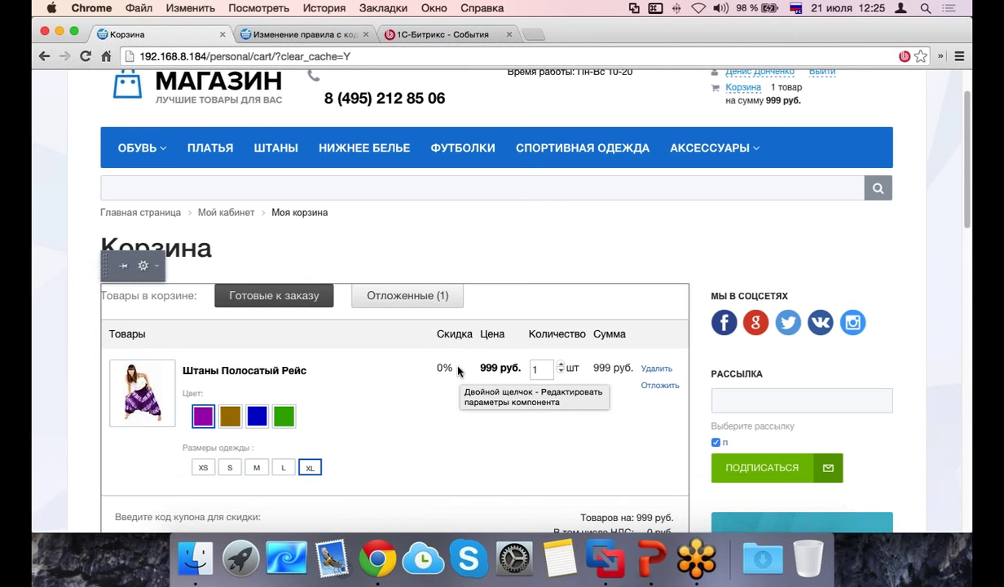
drag(457, 368, 437, 368)
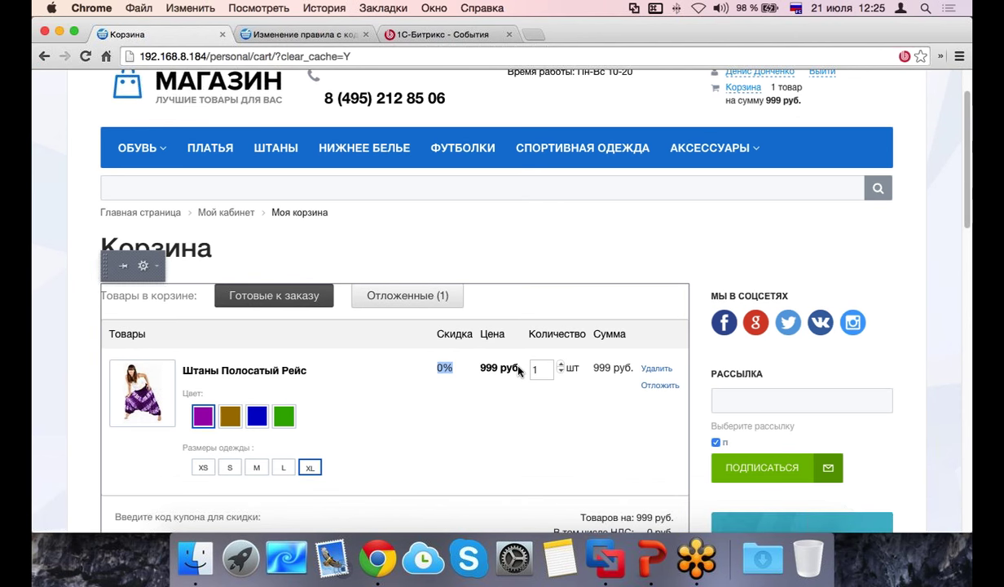
click(561, 364)
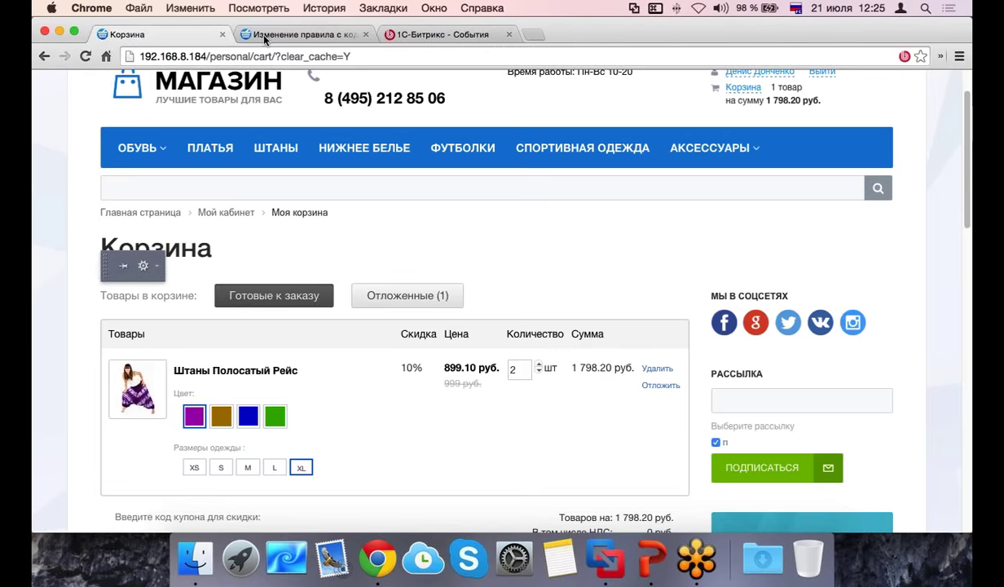
Step: Change the cart rule's discount to 15% and apply the changes
click(253, 33)
scroll(506, 183, down, 5)
click(506, 181)
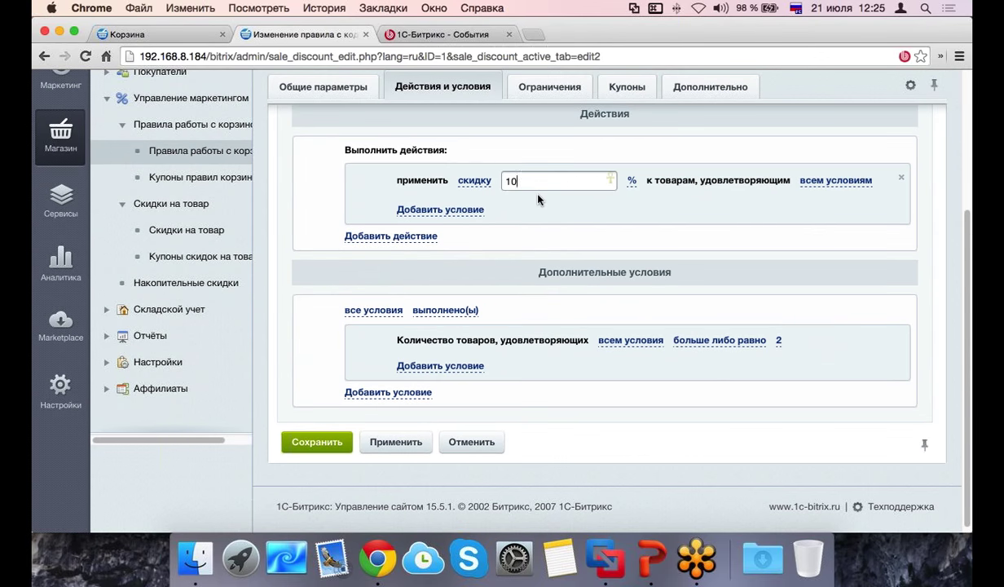
text(5)
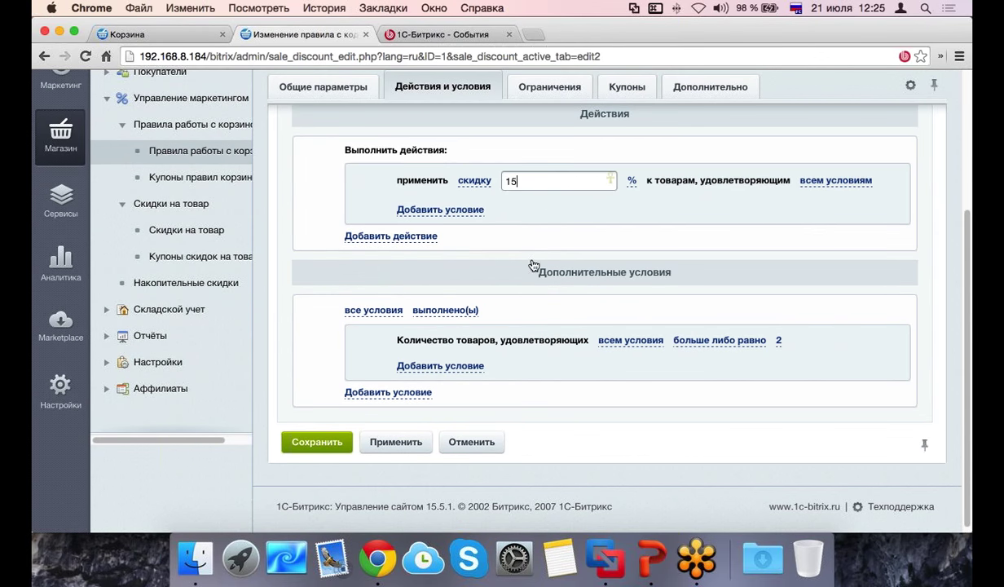
click(396, 442)
Step: Recalculate the storefront cart by lowering the trousers' quantity to 1 and restoring 2, and check the updated discount
click(139, 35)
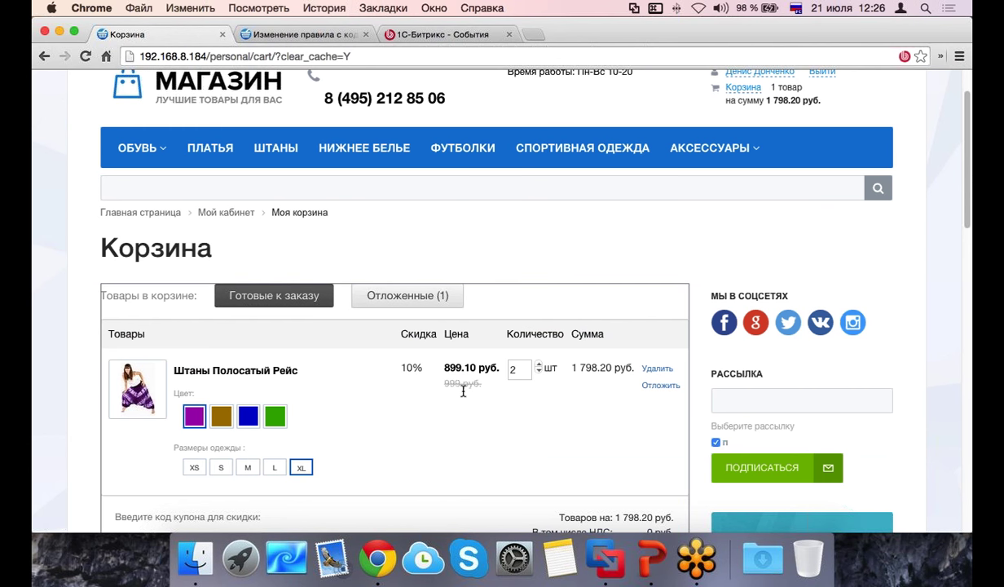
click(522, 368)
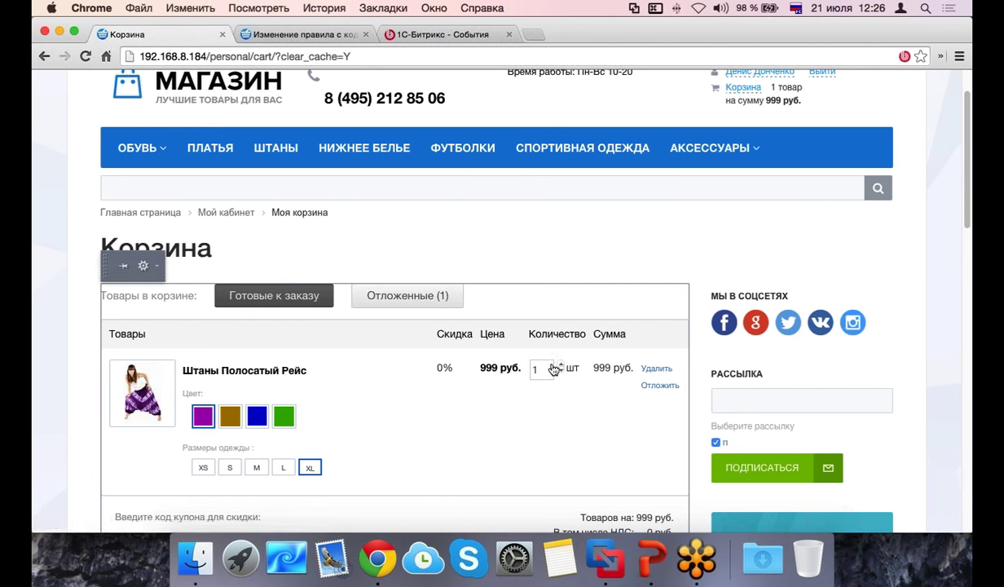
click(560, 365)
double_click(411, 367)
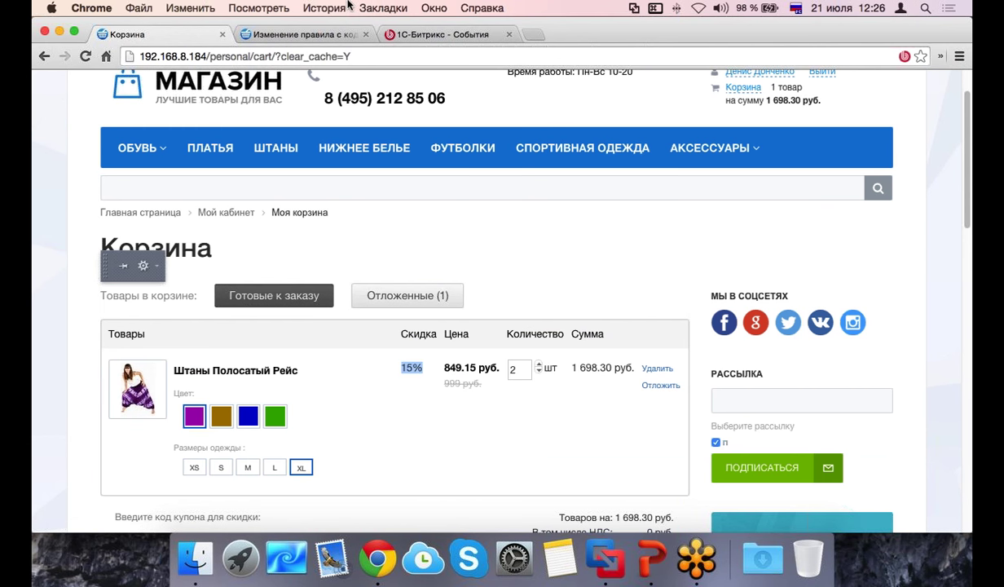
Step: Return to the cart rule and examine the basket parameters, product fields and Одежда properties selectable under its product-quantity condition
click(306, 36)
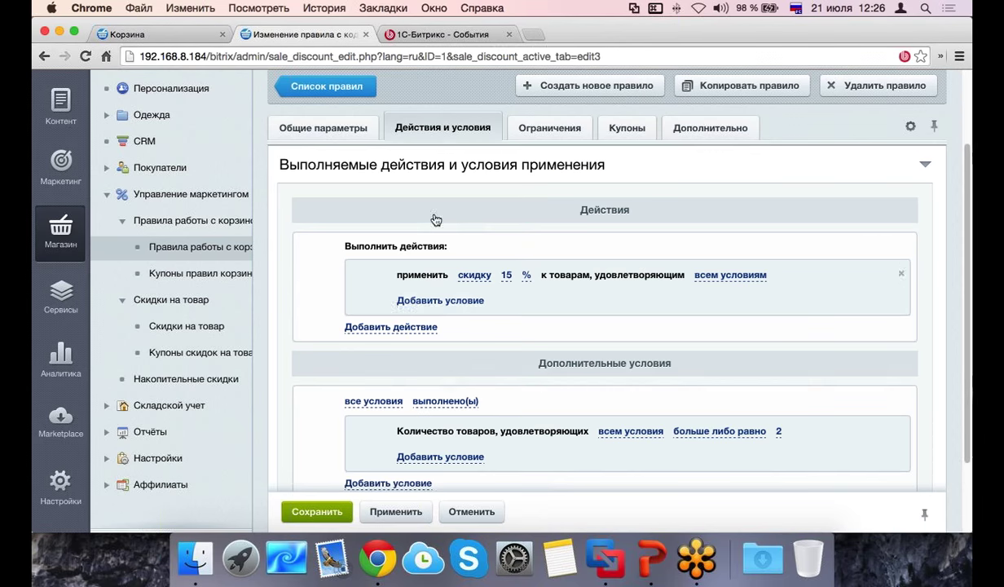
scroll(571, 286, down, 3)
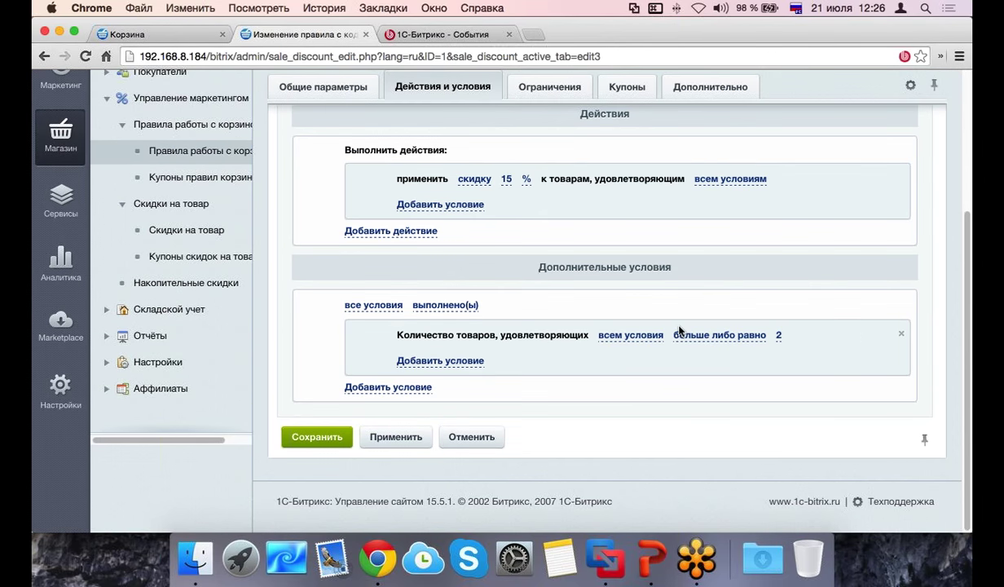
click(440, 360)
click(457, 358)
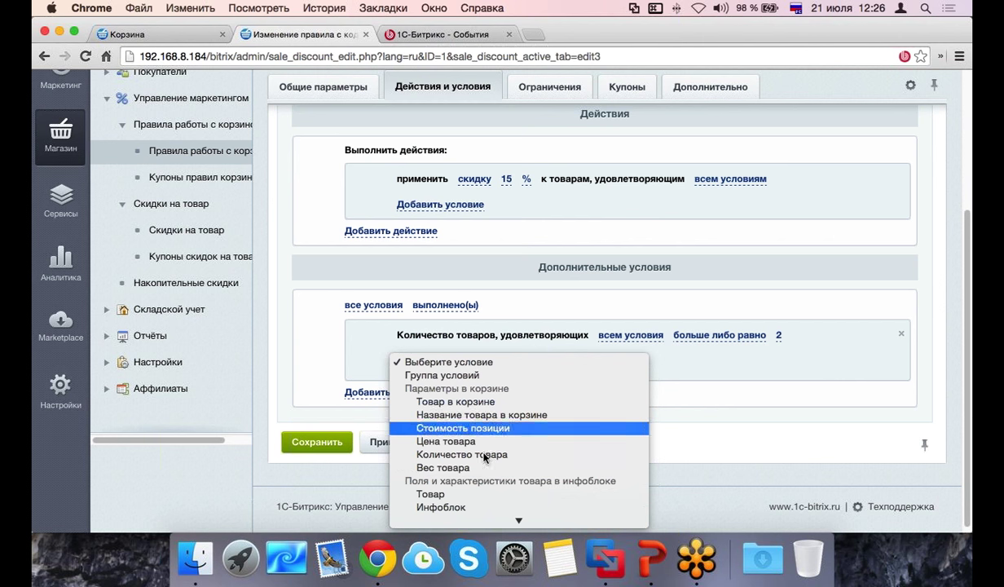
scroll(484, 466, down, 1)
scroll(485, 466, down, 10)
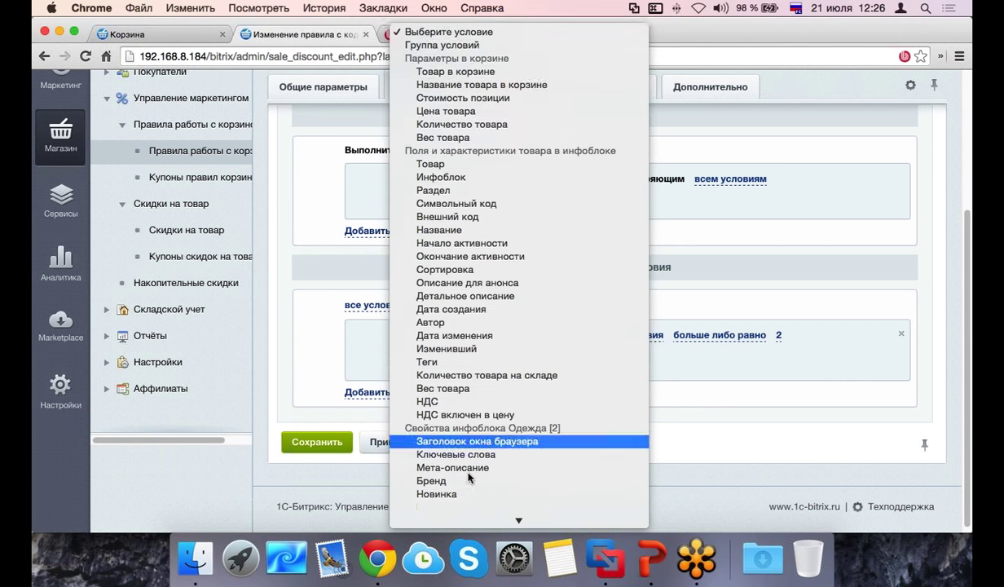
click(688, 412)
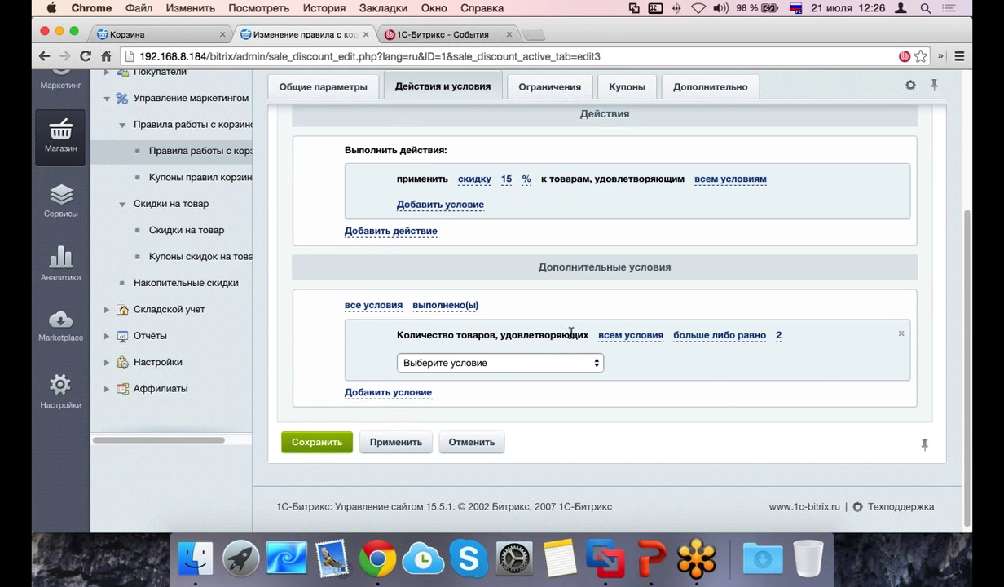
click(551, 324)
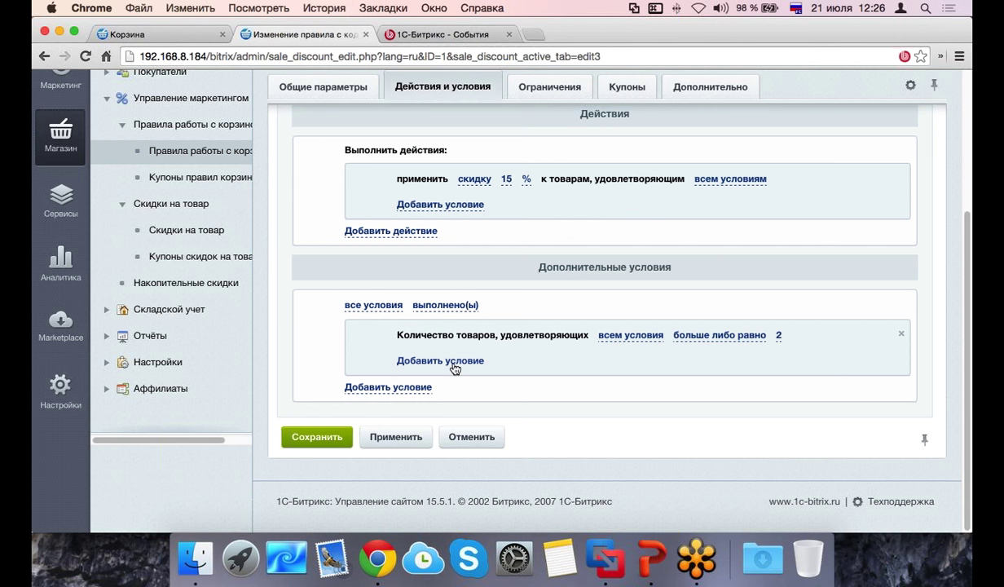
click(454, 362)
click(457, 361)
scroll(498, 392, down, 10)
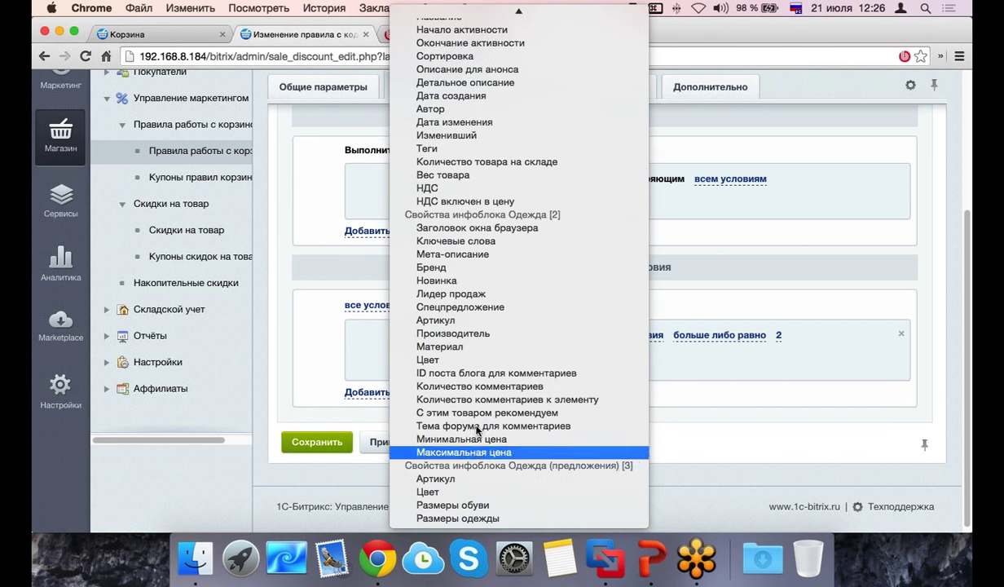
scroll(484, 448, up, 5)
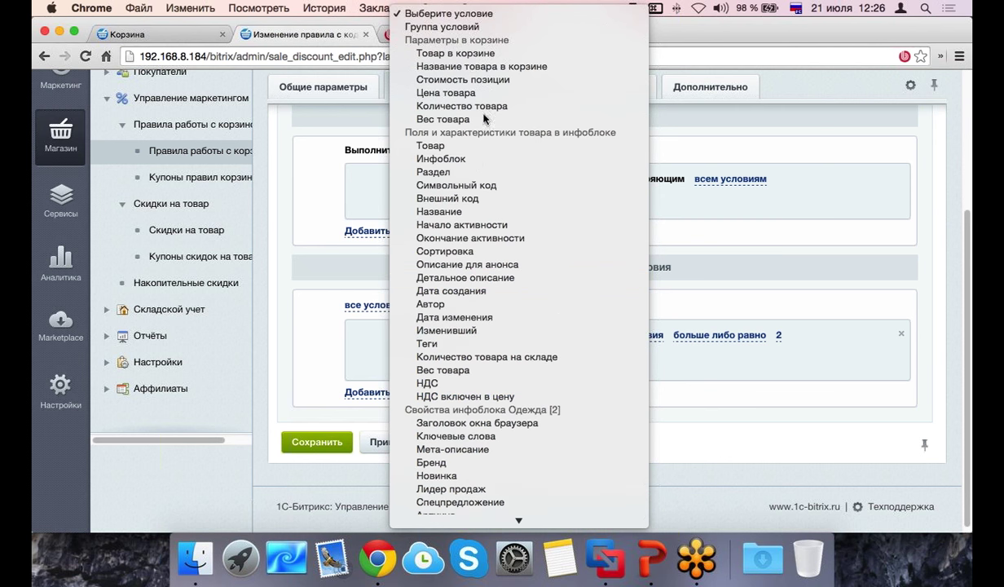
scroll(513, 440, down, 5)
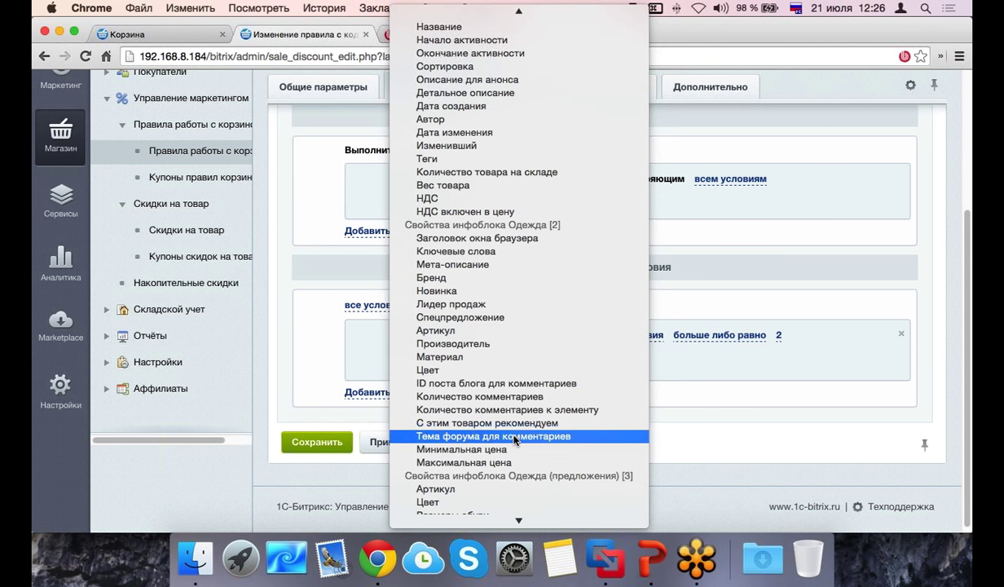
scroll(513, 440, up, 3)
scroll(514, 440, up, 1)
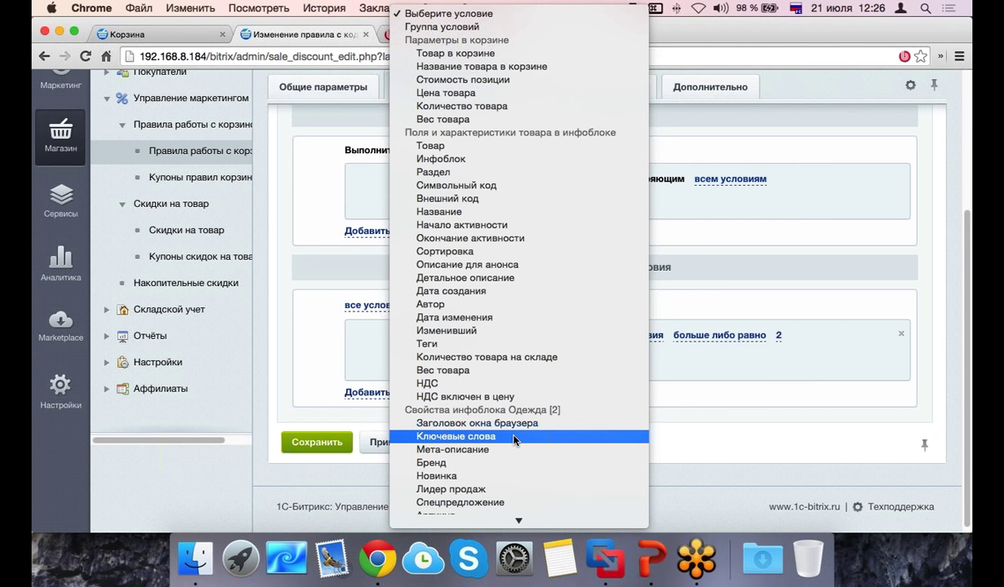
key(Escape)
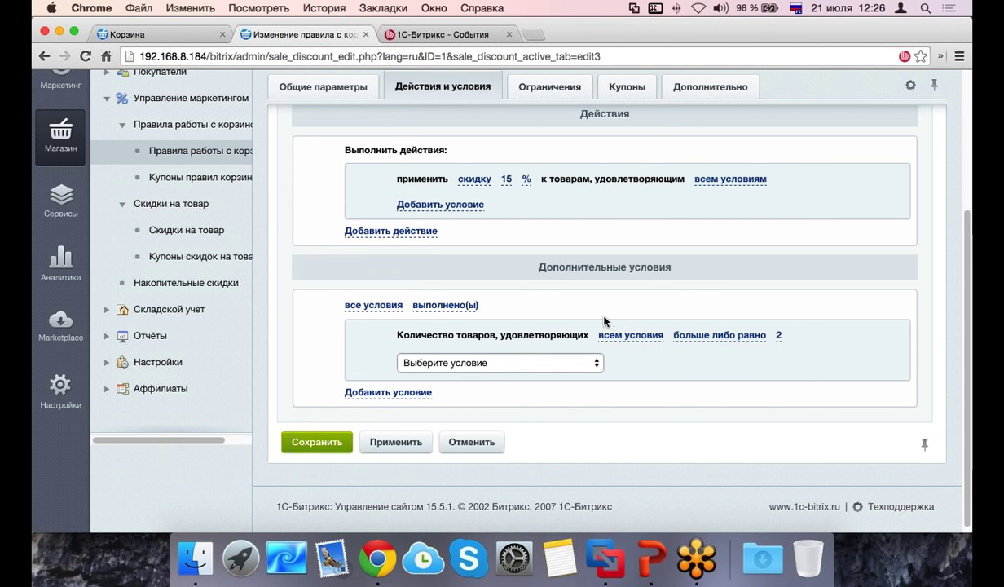
key(space)
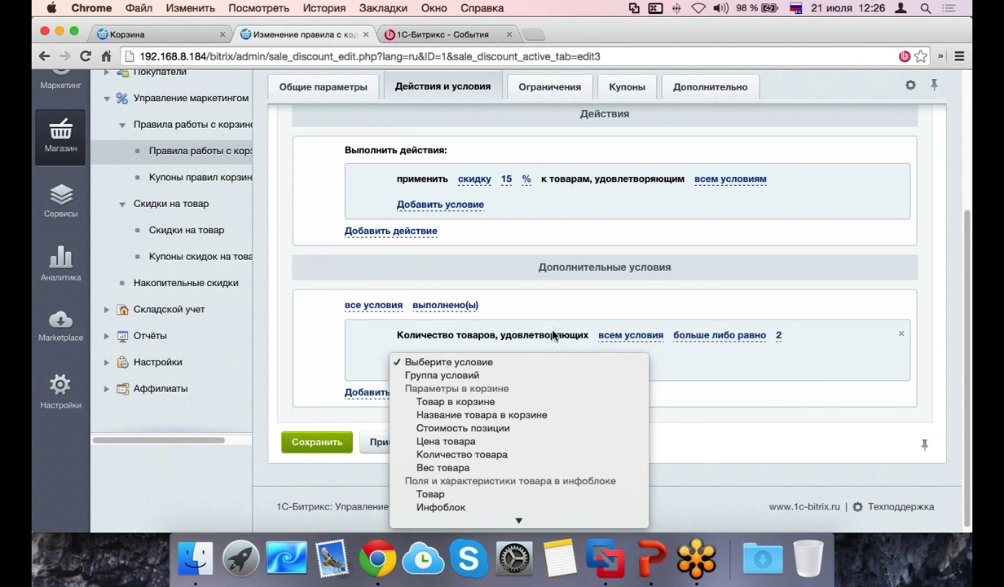
scroll(531, 405, down, 1)
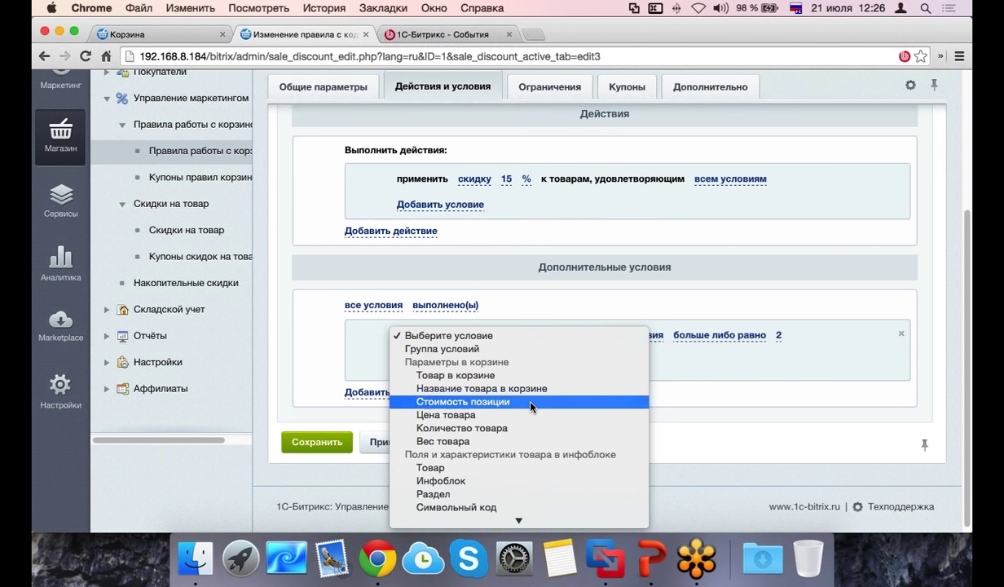
scroll(531, 405, down, 8)
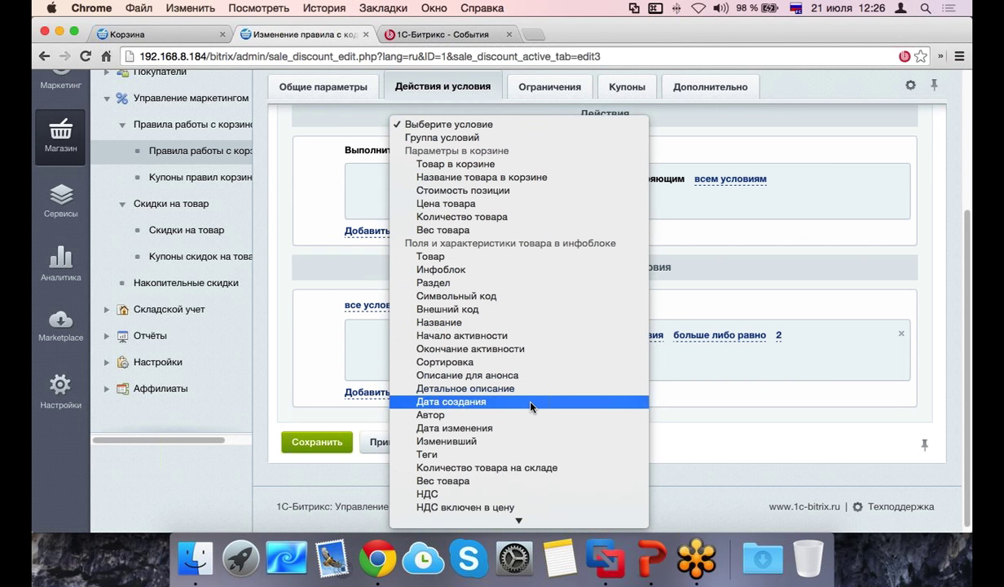
scroll(531, 405, down, 8)
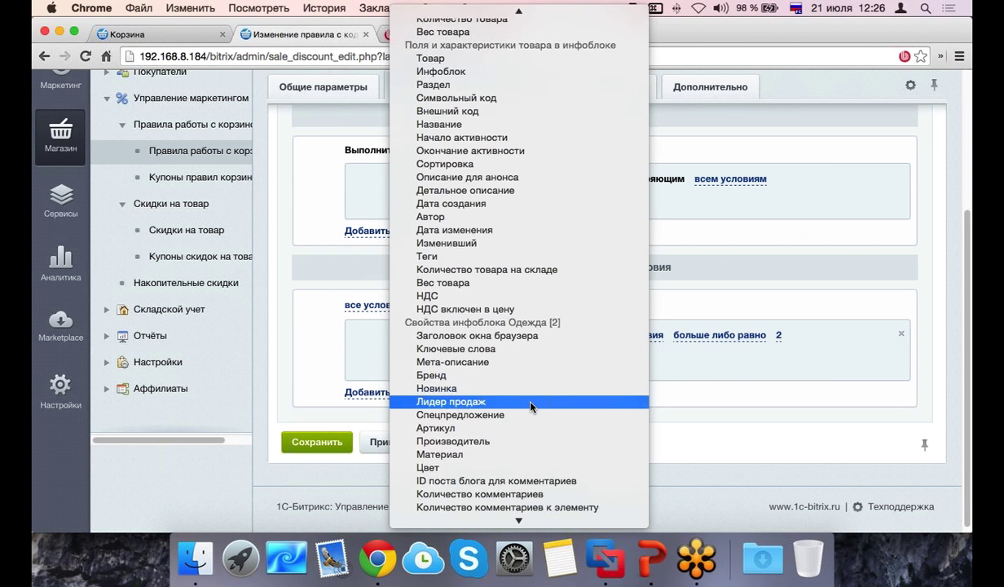
scroll(531, 405, down, 4)
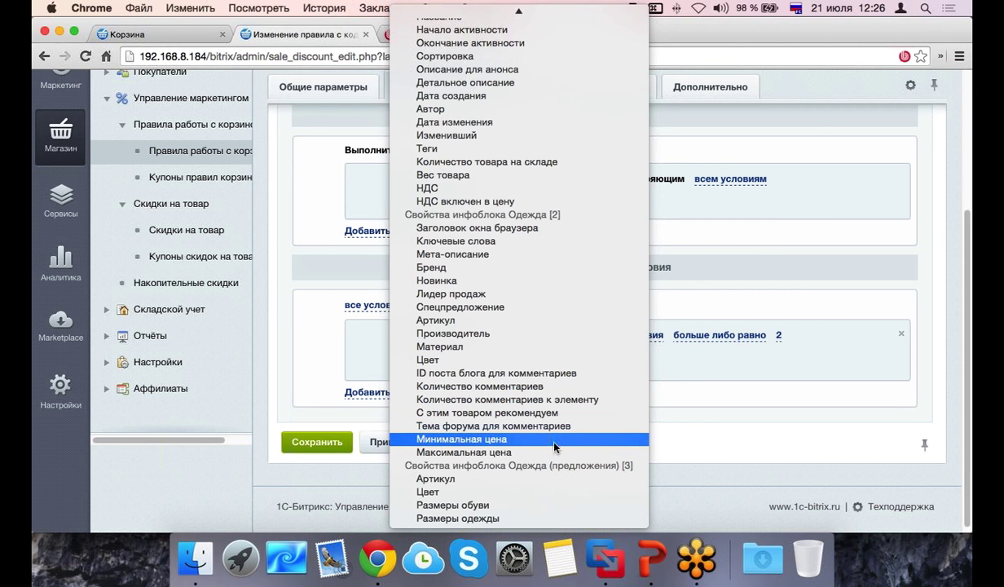
scroll(569, 200, up, 8)
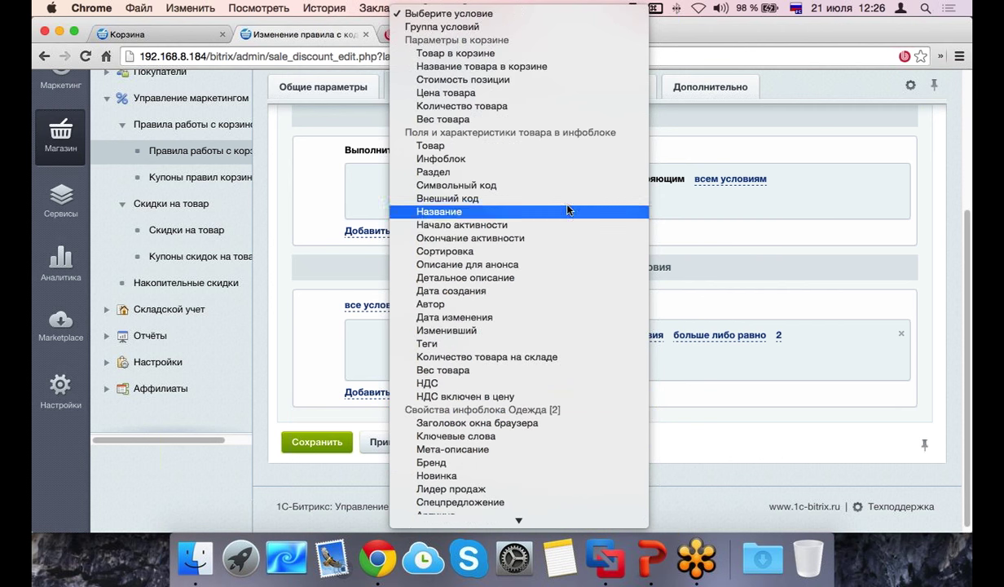
click(759, 277)
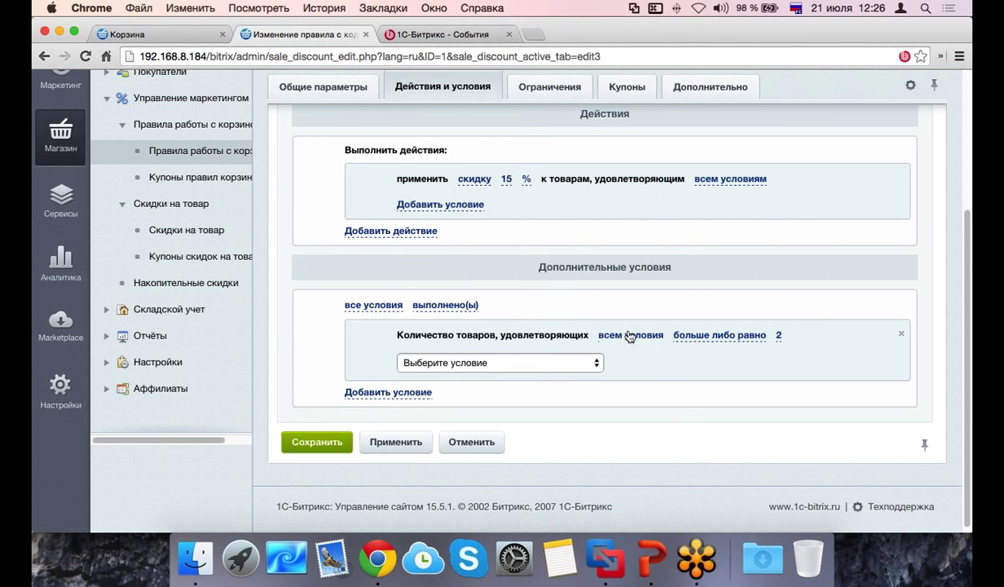
Step: Add an additional condition to the cart rule requiring the field Платежная система to equal Сбербанк [7]
click(440, 396)
click(432, 389)
click(419, 383)
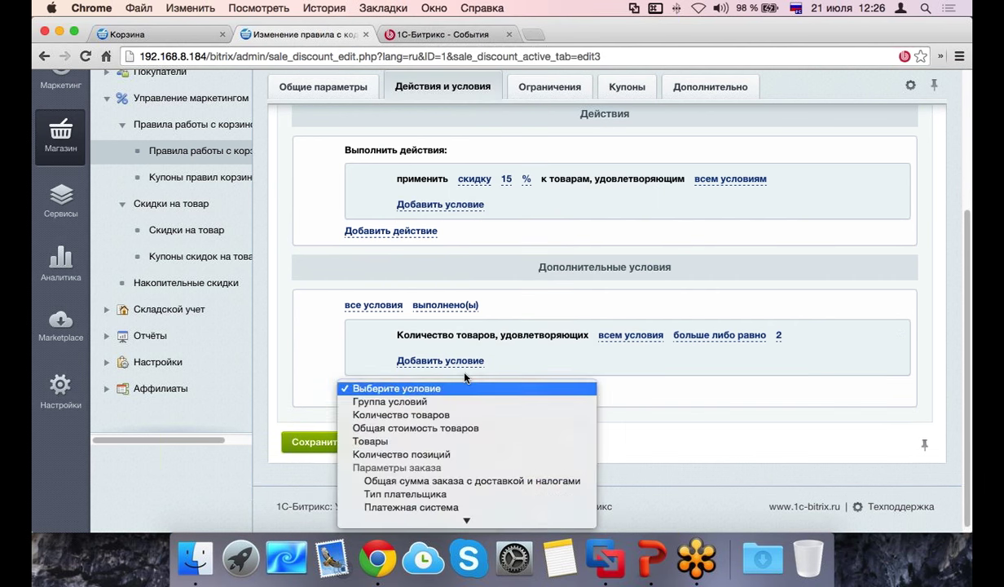
scroll(446, 481, down, 2)
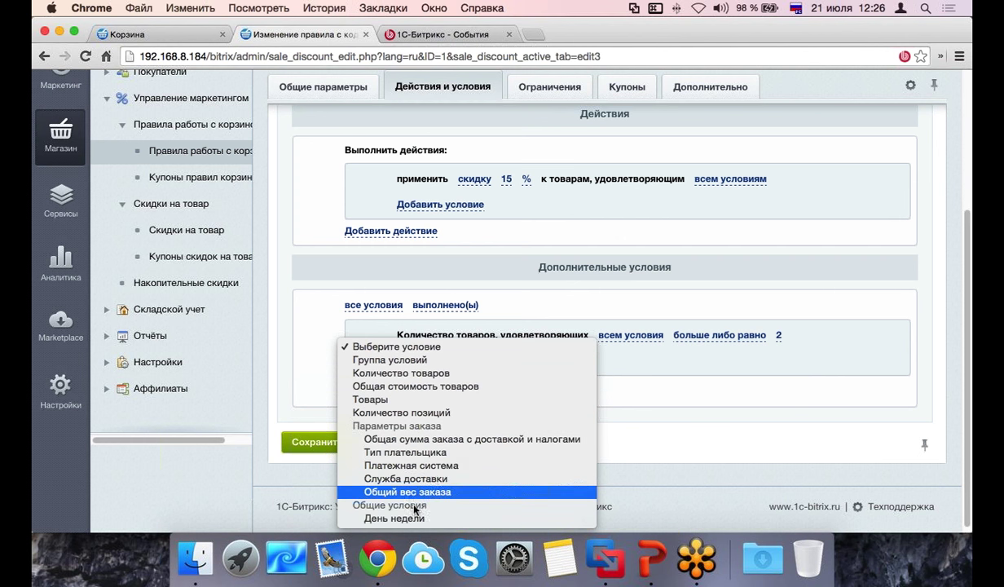
click(440, 465)
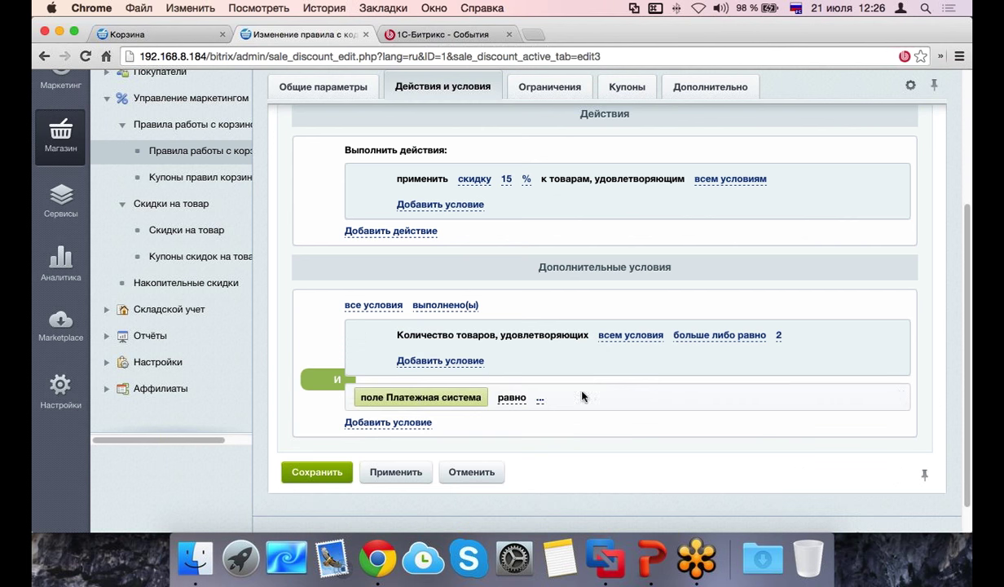
click(540, 397)
scroll(559, 418, down, 5)
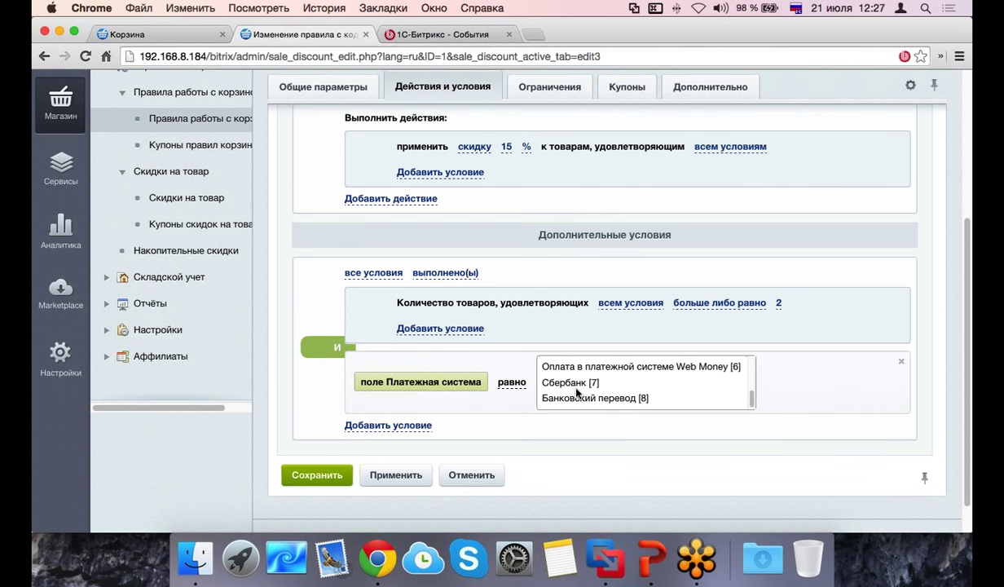
click(570, 383)
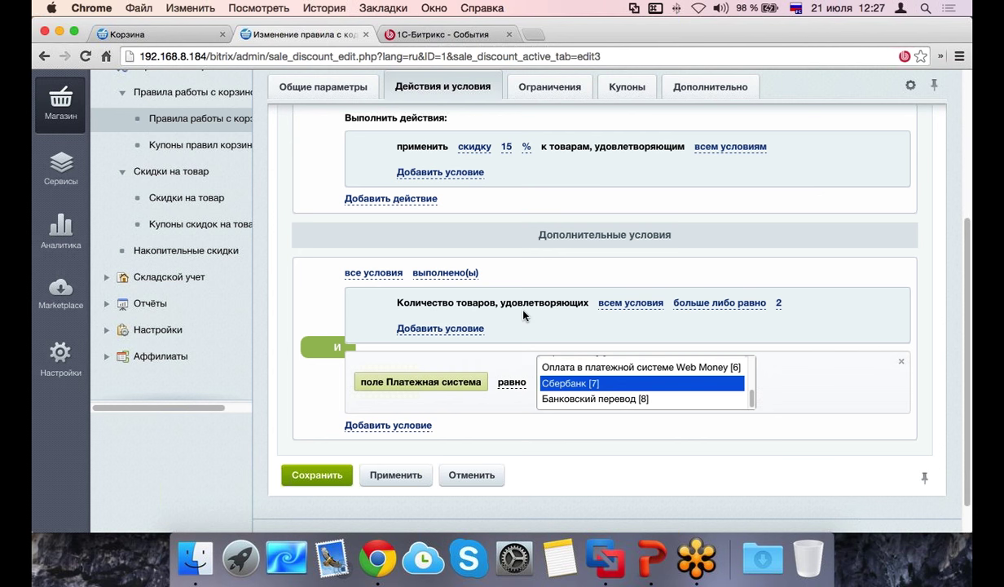
Step: Change the cart rule's action from a discount to a markup (наценку) of 3%
scroll(479, 187, up, 2)
click(477, 179)
click(475, 183)
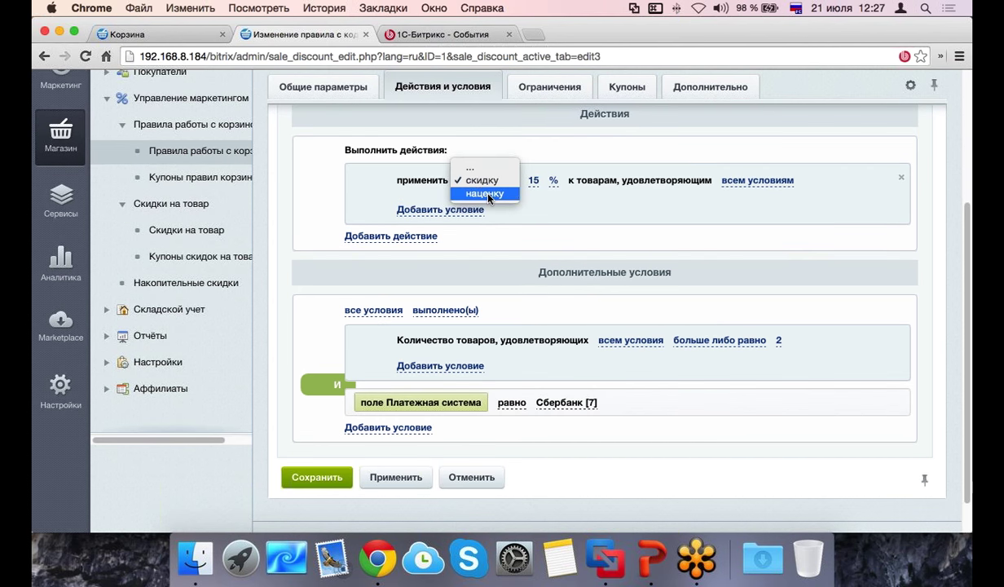
click(480, 195)
click(512, 181)
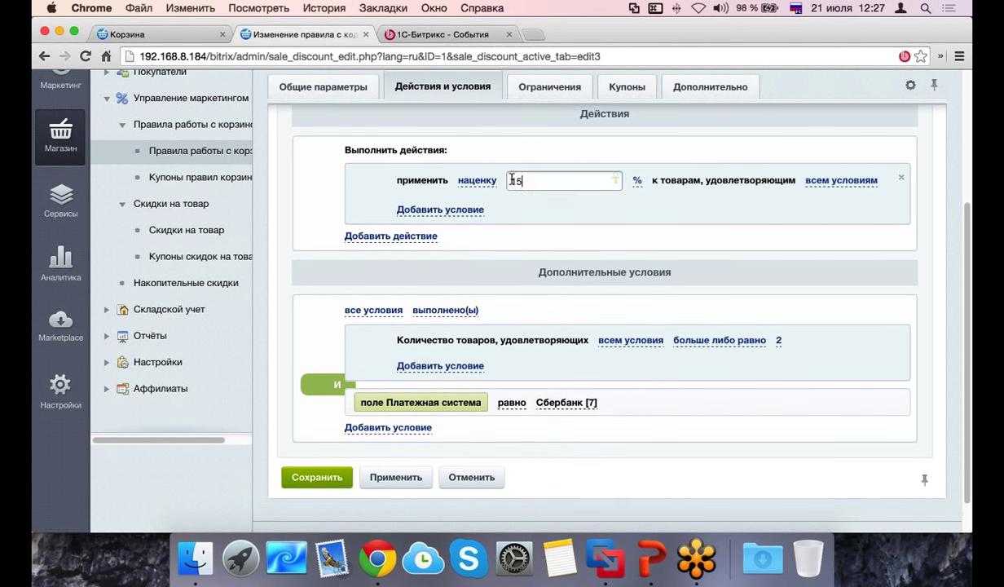
key(BackSpace)
key(BackSpace)
text(3)
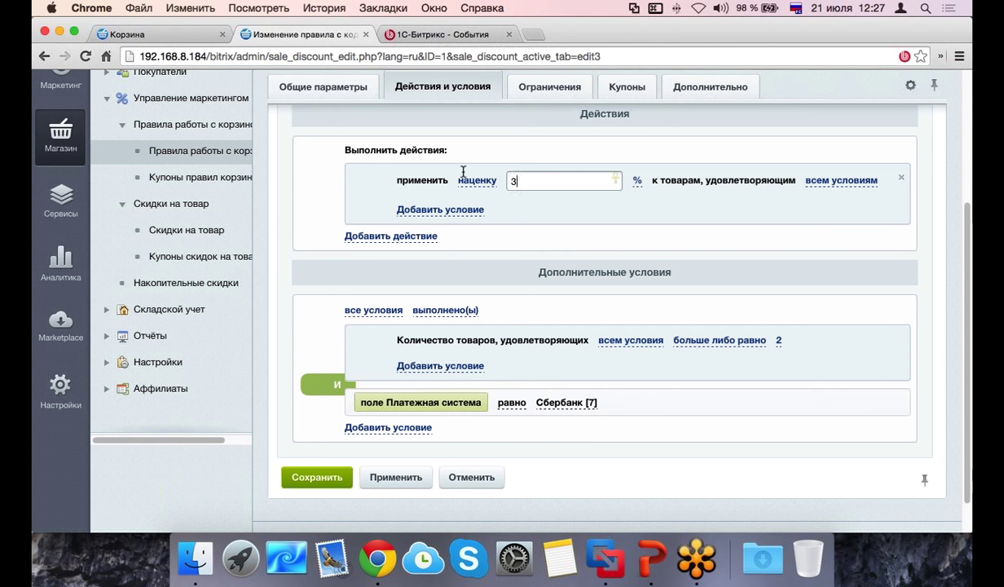
click(512, 219)
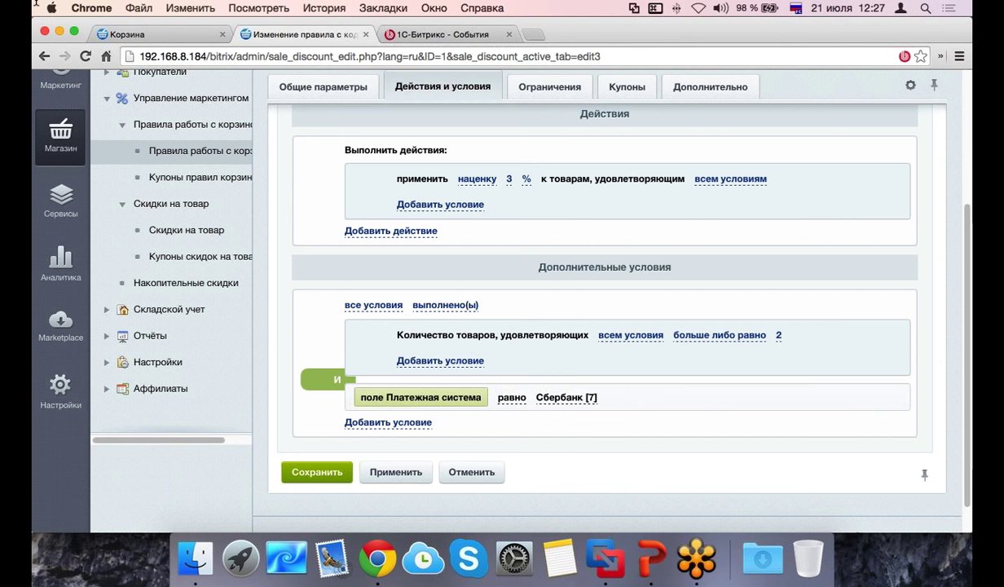
Step: Review the remaining types of additional condition that can be added to the cart rule
scroll(493, 229, down, 1)
click(383, 400)
click(440, 401)
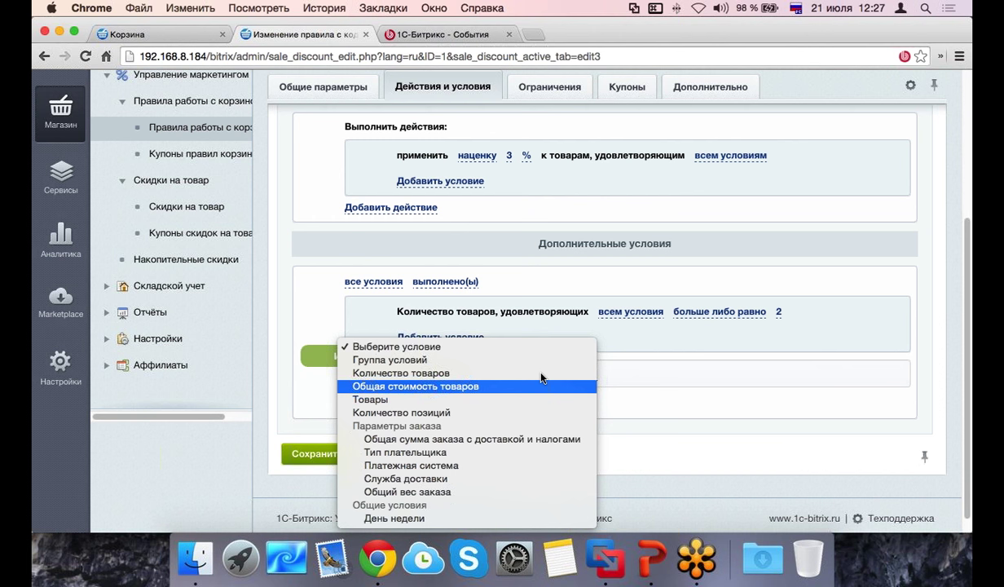
click(690, 369)
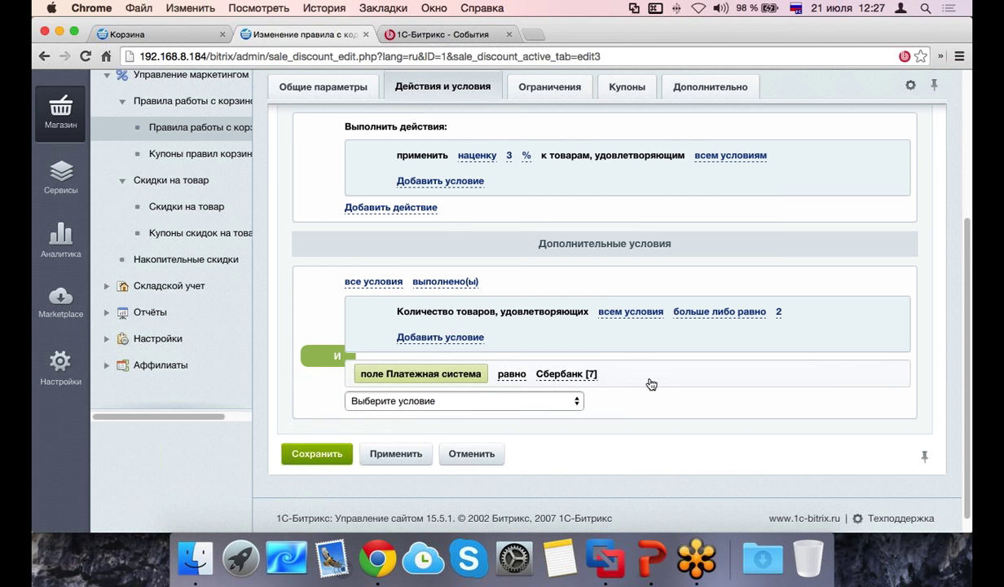
Step: Start a new cumulative discount program and review the calculation period and validity options in its discount settings
click(189, 264)
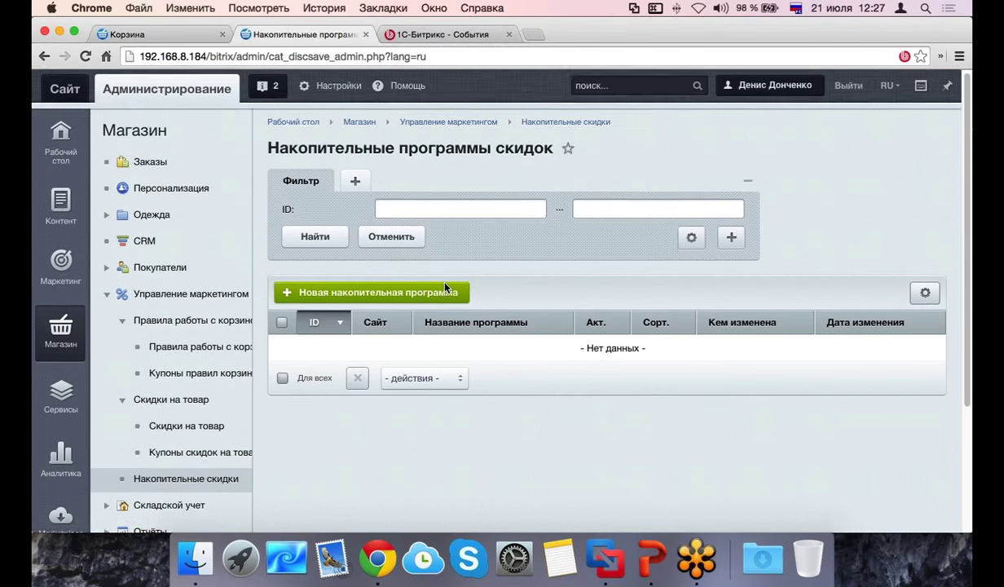
scroll(444, 287, down, 3)
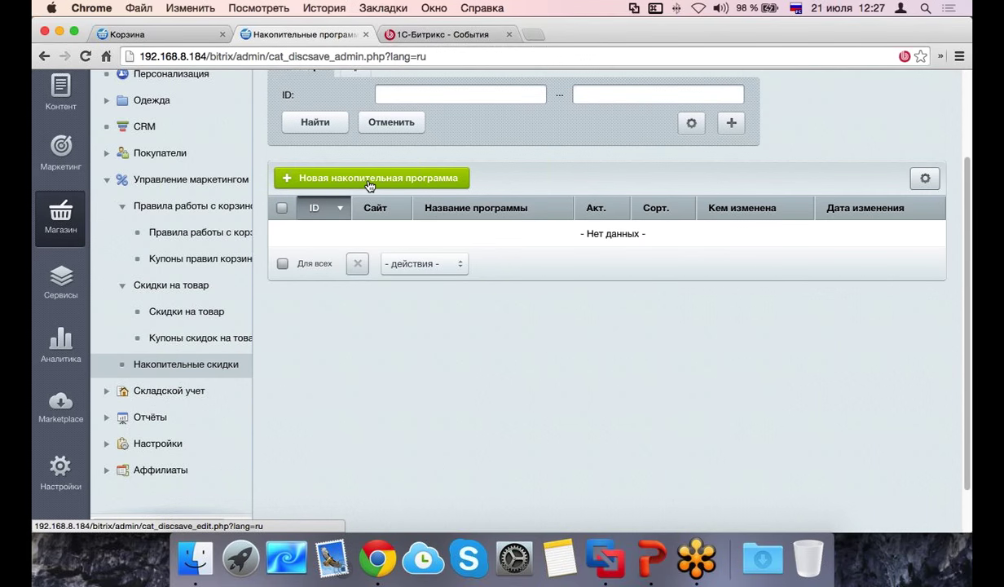
click(368, 178)
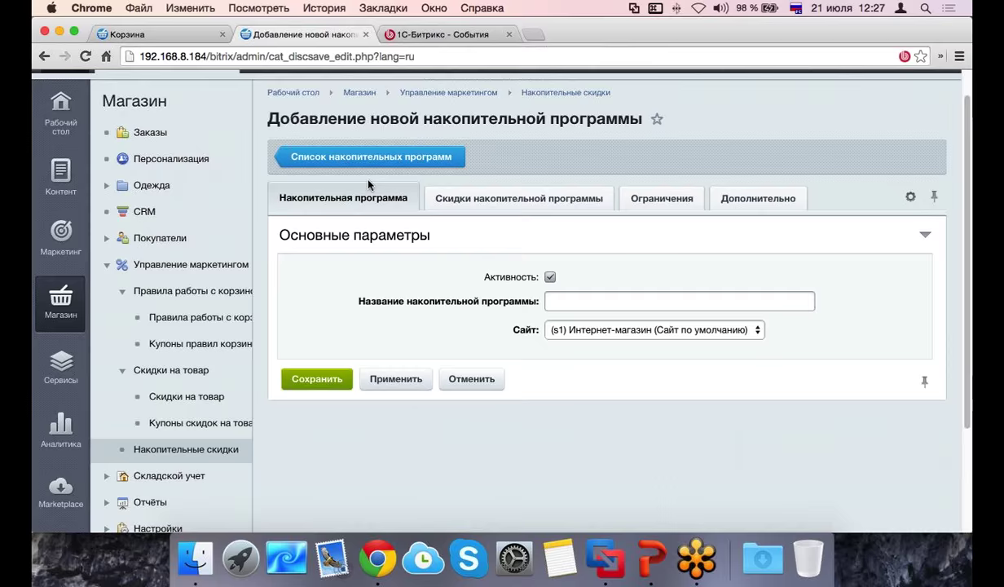
click(507, 203)
scroll(518, 212, down, 3)
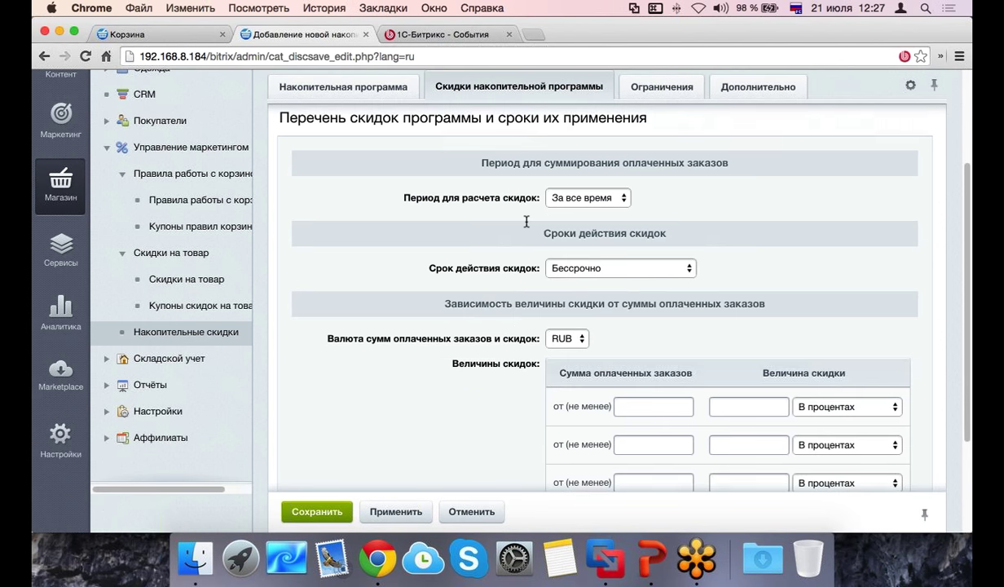
scroll(526, 221, down, 1)
click(573, 168)
click(582, 168)
click(608, 239)
click(725, 193)
scroll(707, 298, down, 2)
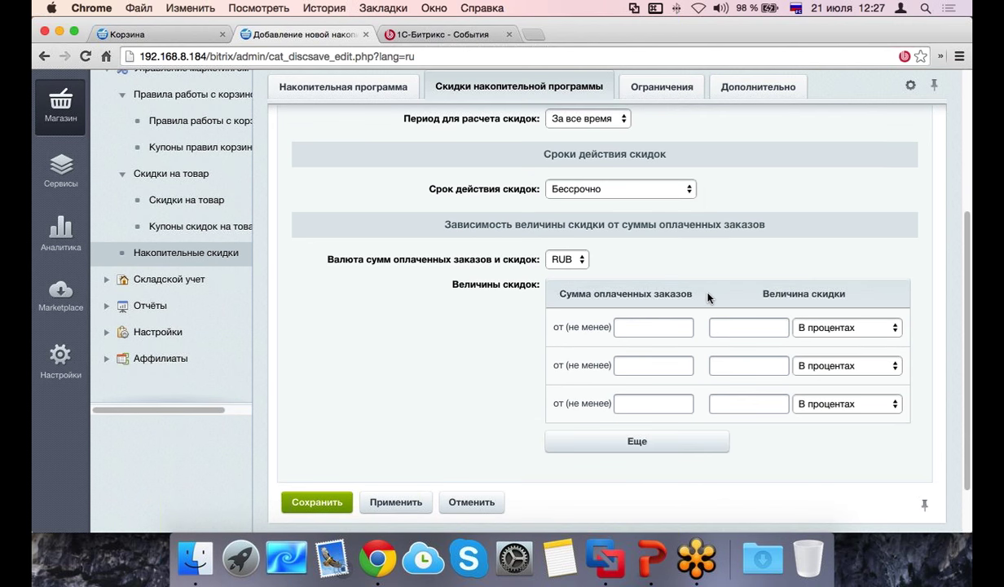
Step: Set the program's discount tiers to 10% from 20000 RUB, 15% from 30000 and 25% from 50000 of paid orders
click(679, 327)
text(20000)
click(748, 334)
text(10)
click(657, 367)
text(30000)
key(Tab)
text(15)
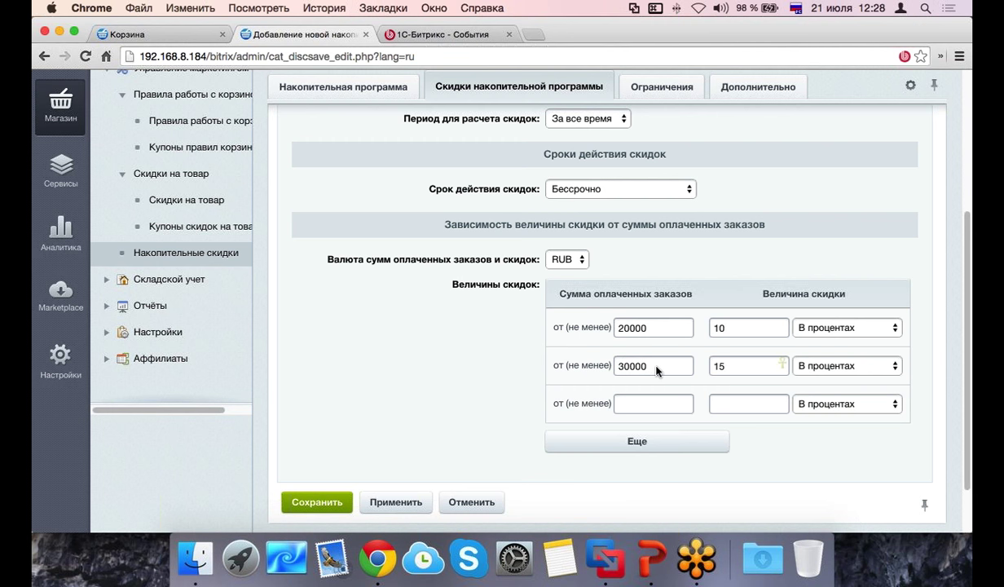
key(Tab)
text(50000)
key(Tab)
text(25)
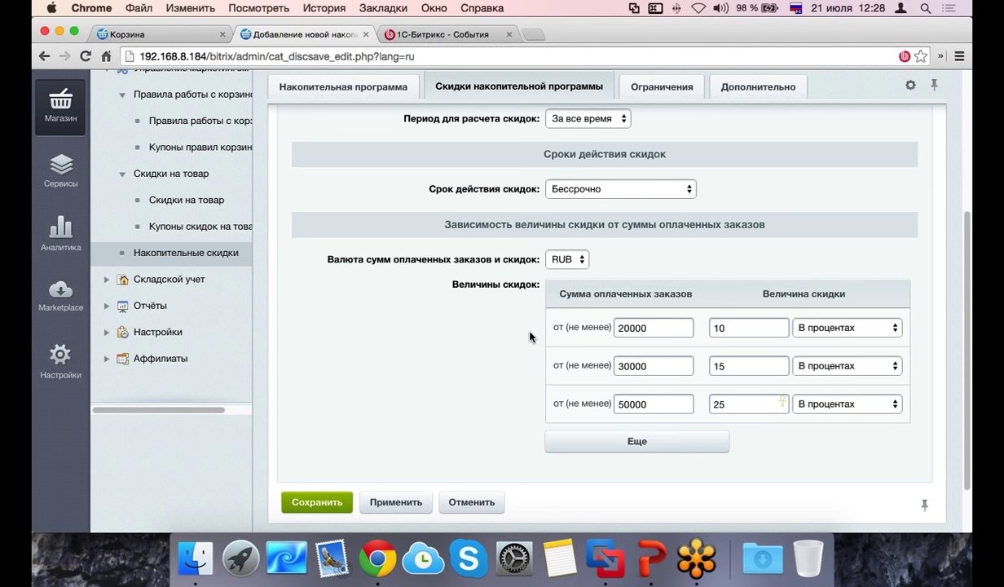
drag(577, 249, 415, 129)
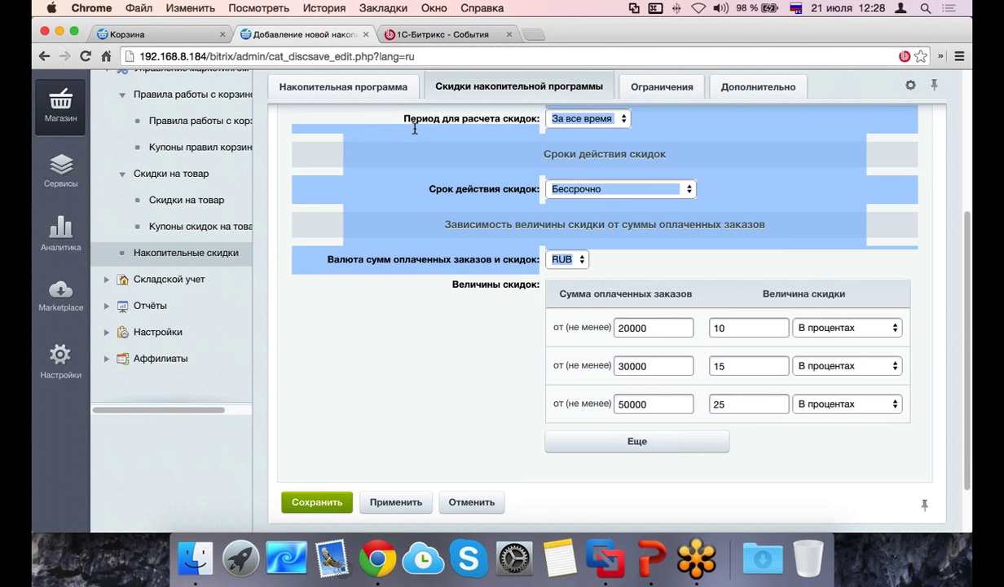
click(401, 183)
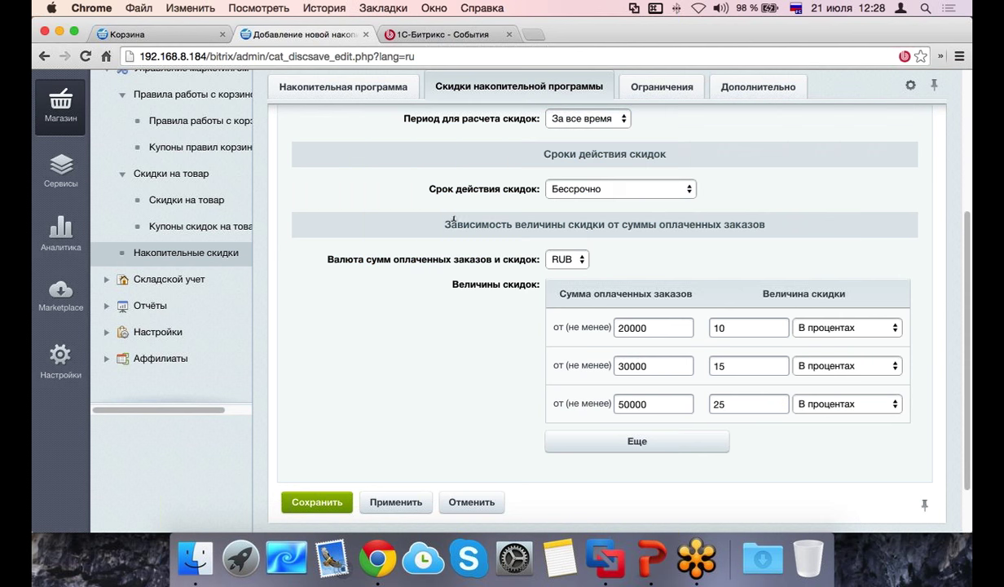
scroll(909, 273, down, 2)
Step: Switch to the E-shop_FS_2015.pptx presentation in PowerPoint and start its slide show
click(649, 557)
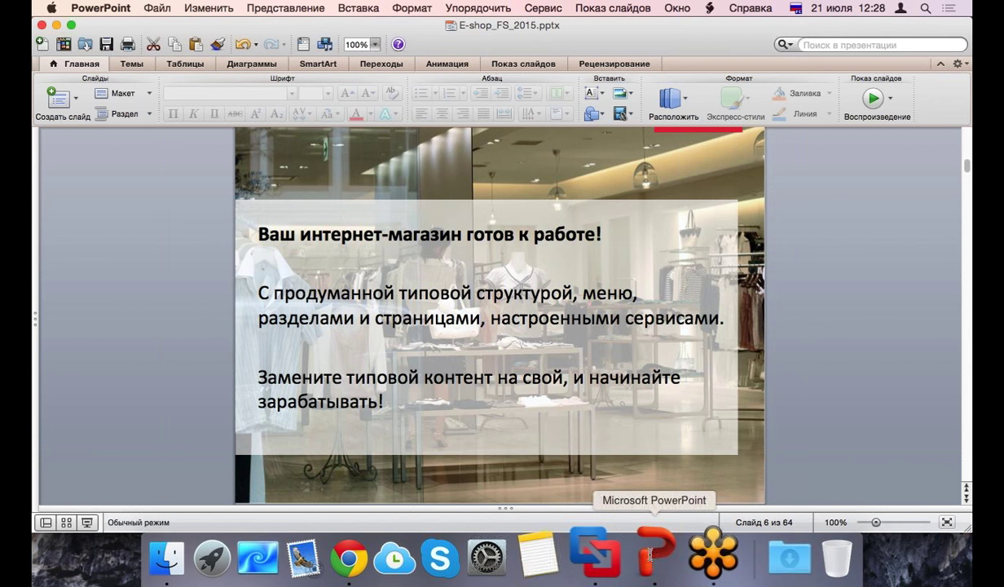
click(866, 94)
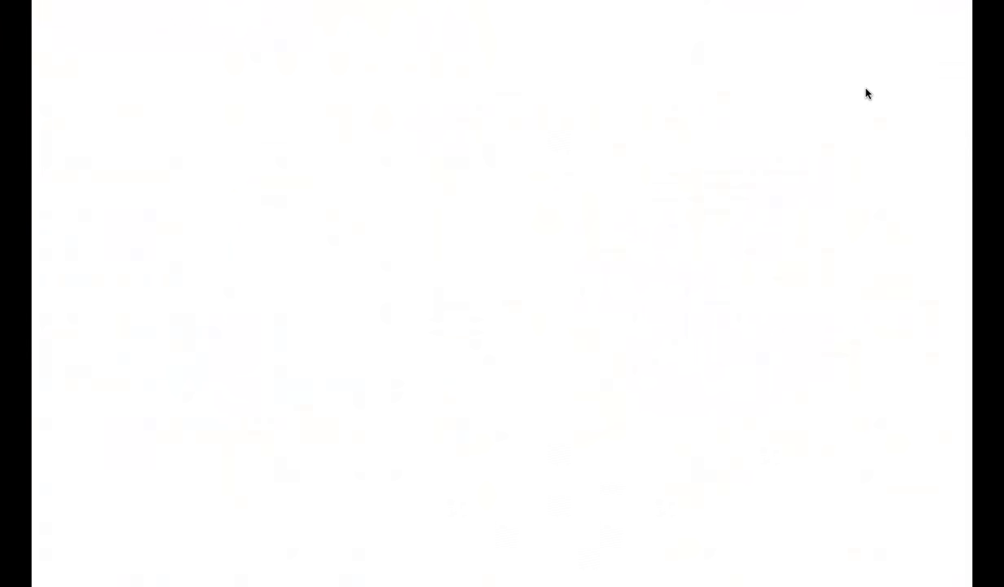